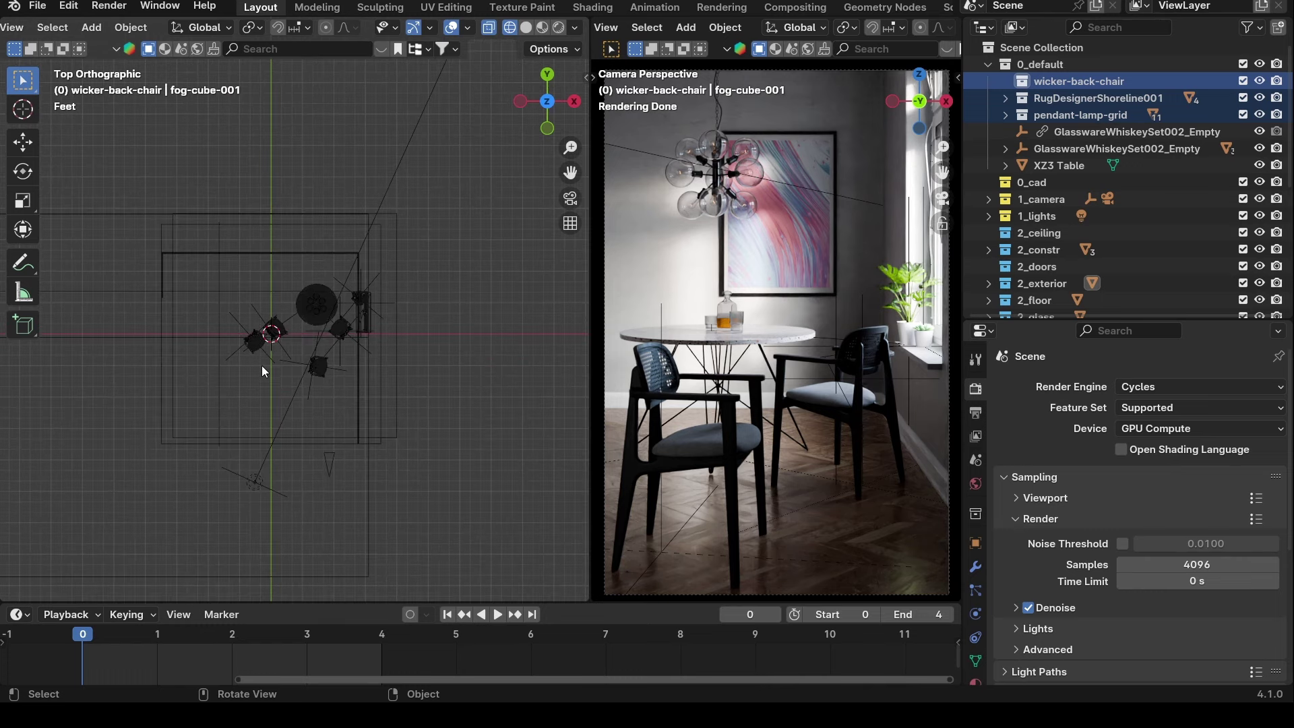
Pan and zoom the top view to centre the chairs, then orbit into a tilted perspective.
mouse_move(262, 366)
shift+middle_down()
mouse_move(309, 349)
mouse_move(275, 380)
shift+middle_up()
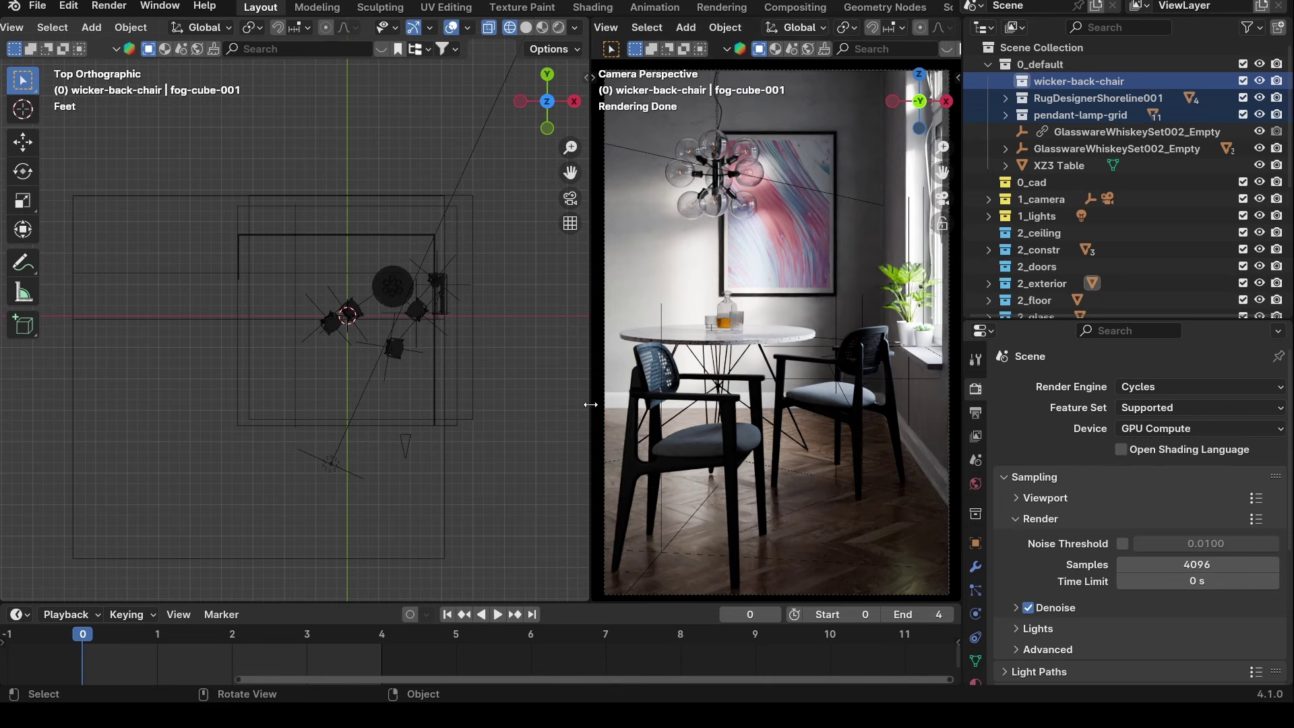
scroll(377, 338, up, 4)
scroll(367, 323, down, 3)
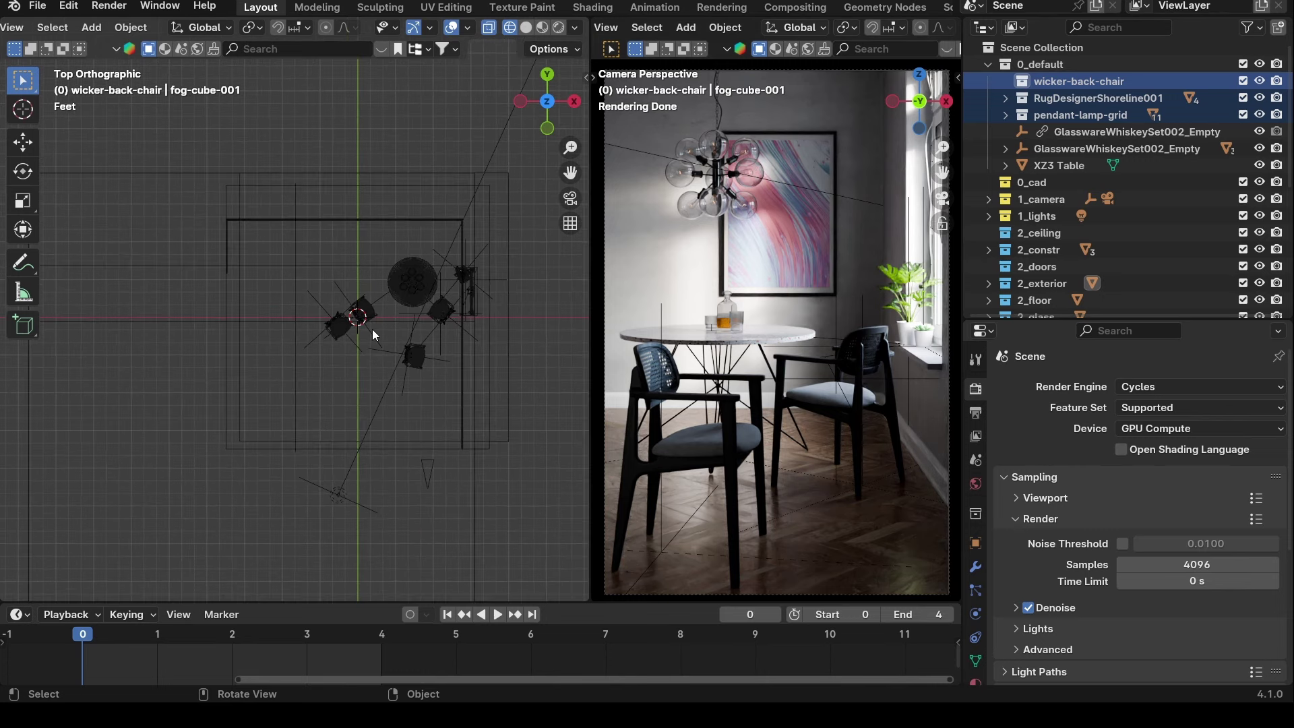
shift+middle_drag(373, 329, 302, 316)
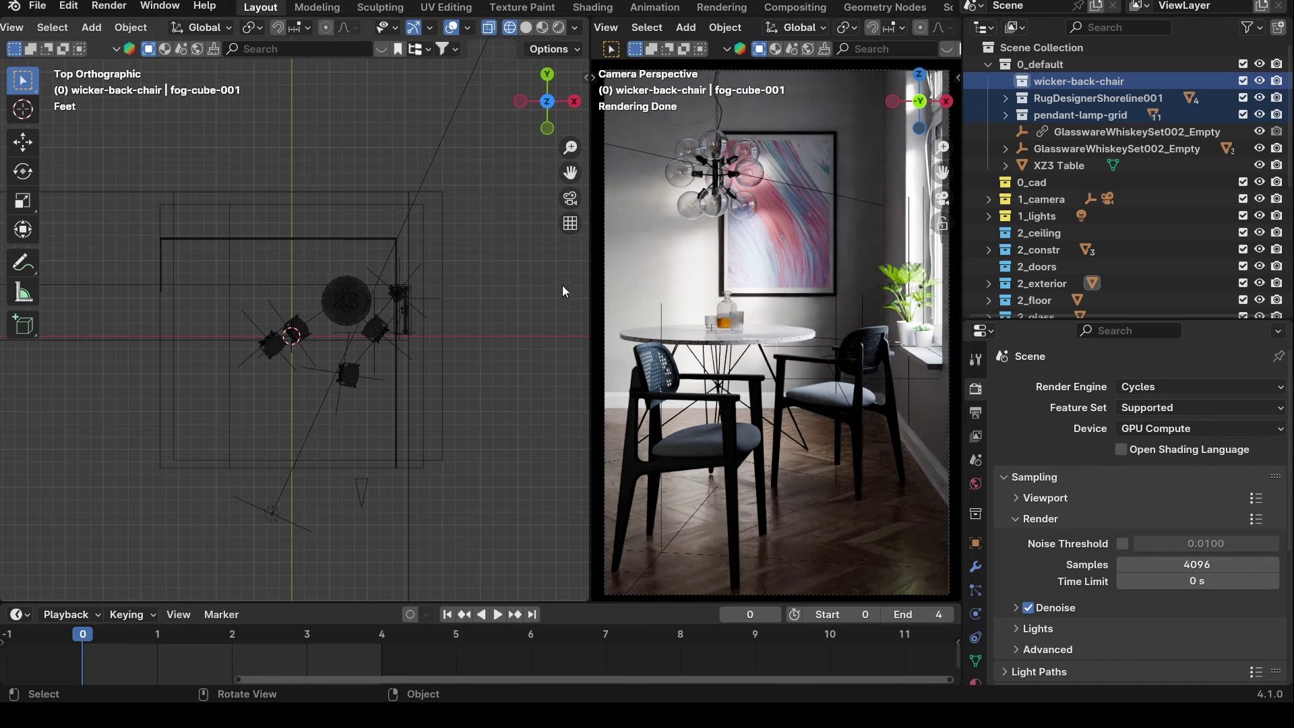
scroll(423, 307, up, 4)
middle_drag(342, 345, 357, 298)
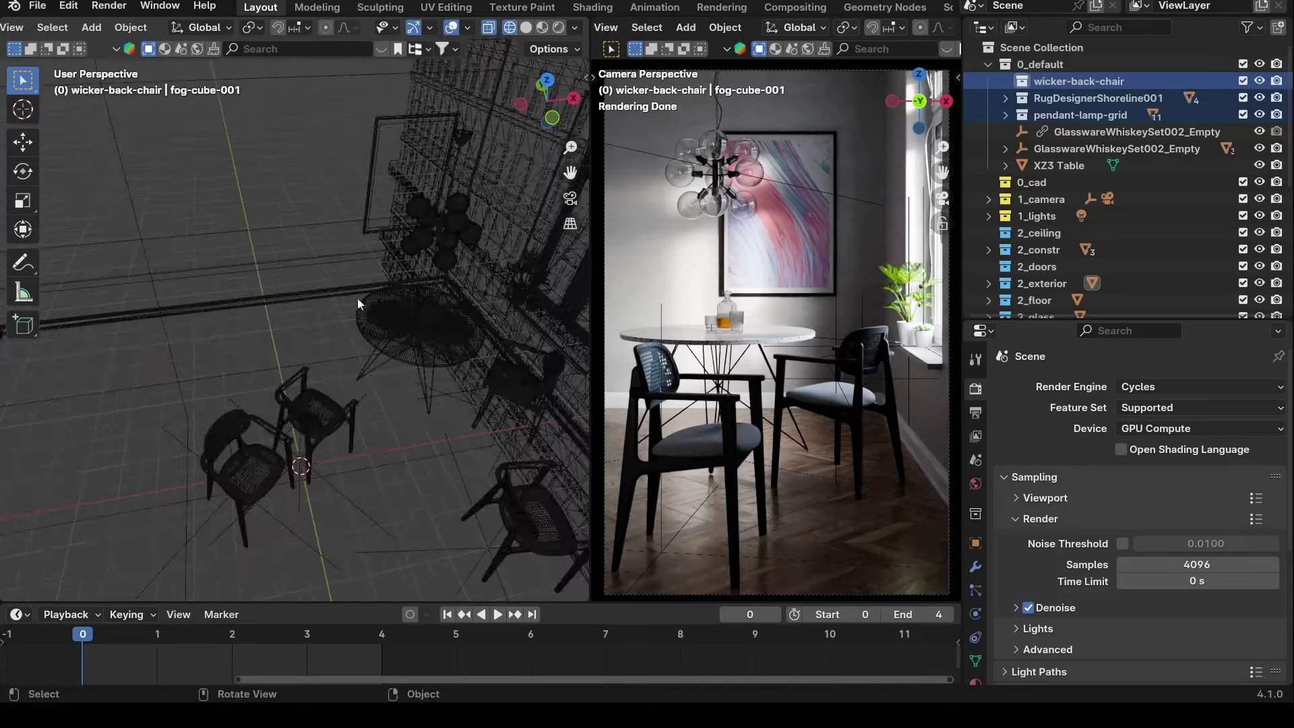
Select the pendant lamp and orbit toward the window wall at a more top-down angle.
click(438, 238)
middle_drag(430, 257, 275, 302)
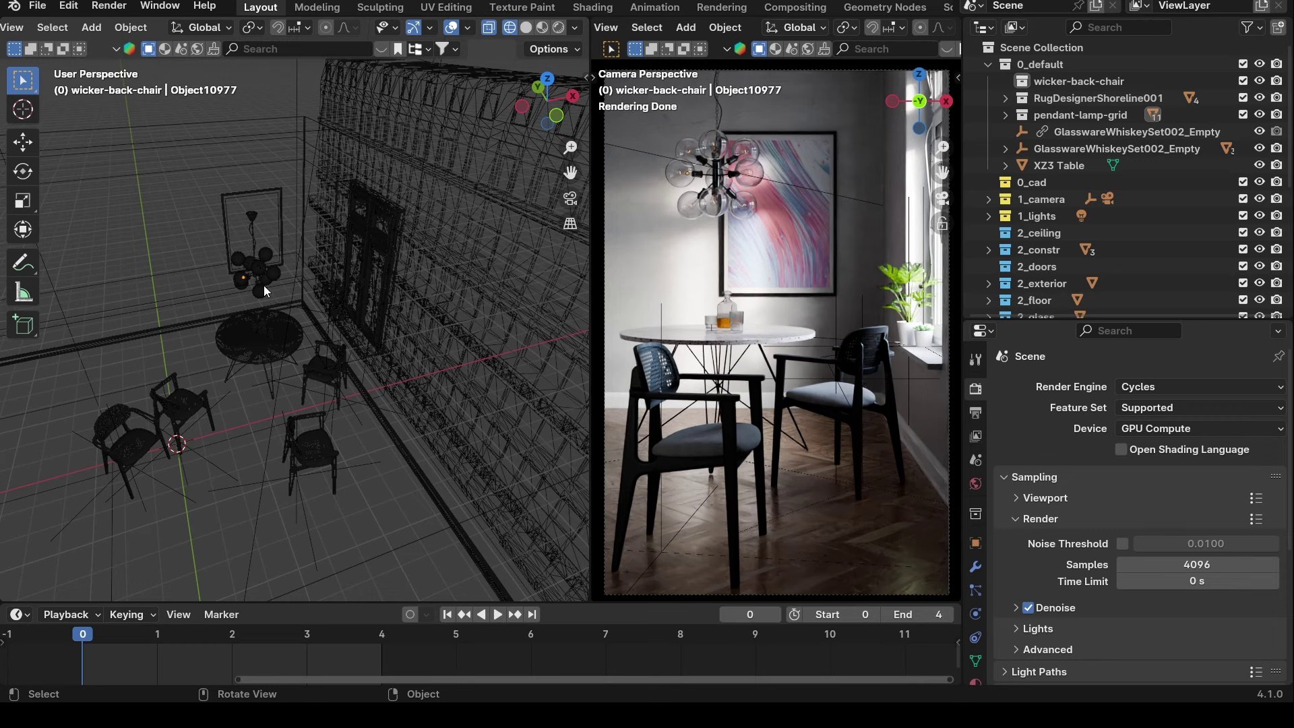
scroll(265, 282, down, 3)
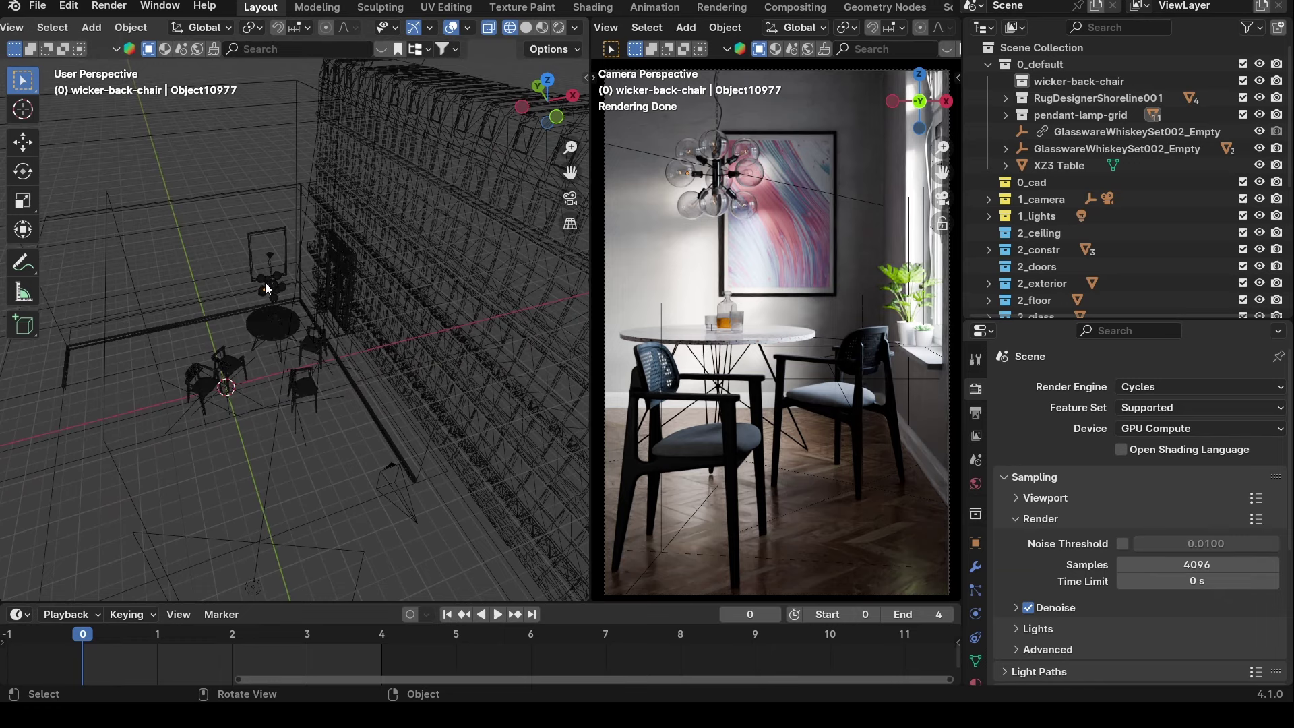
middle_drag(265, 282, 249, 306)
Select the scene camera and orbit to a low, oblique view of the room.
click(283, 506)
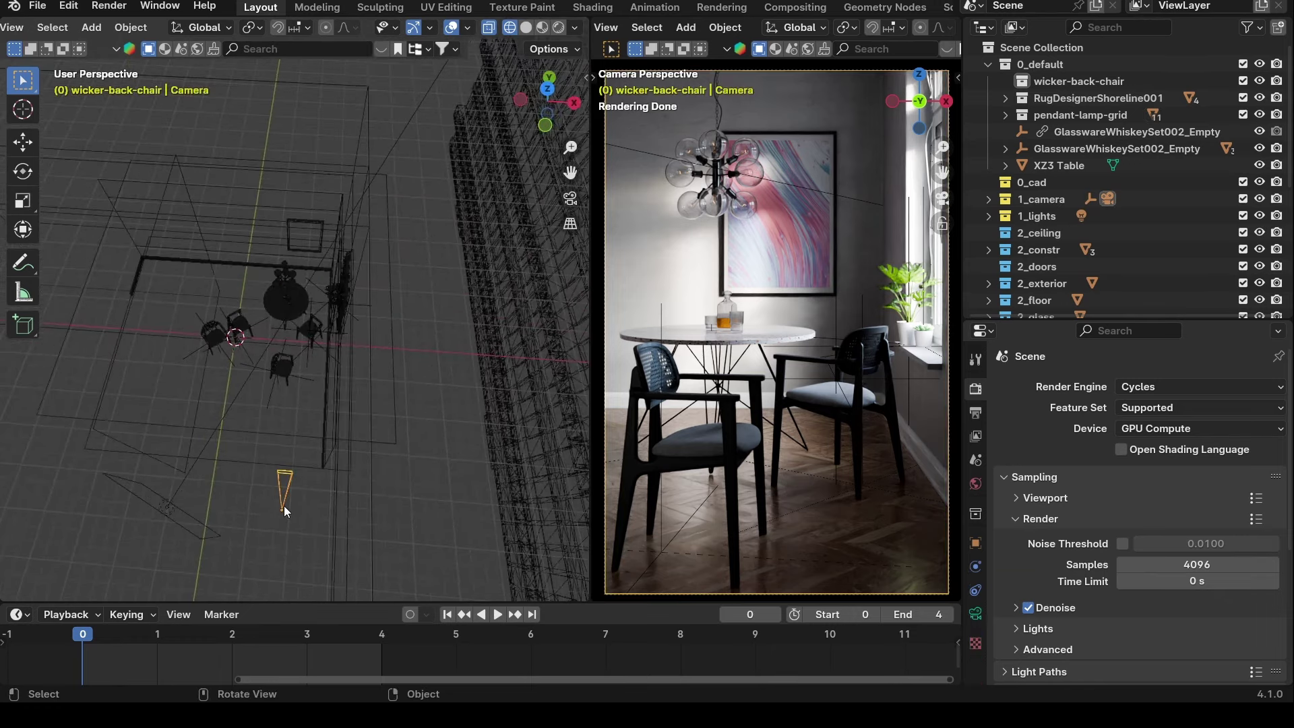
middle_drag(284, 506, 314, 369)
scroll(333, 465, up, 3)
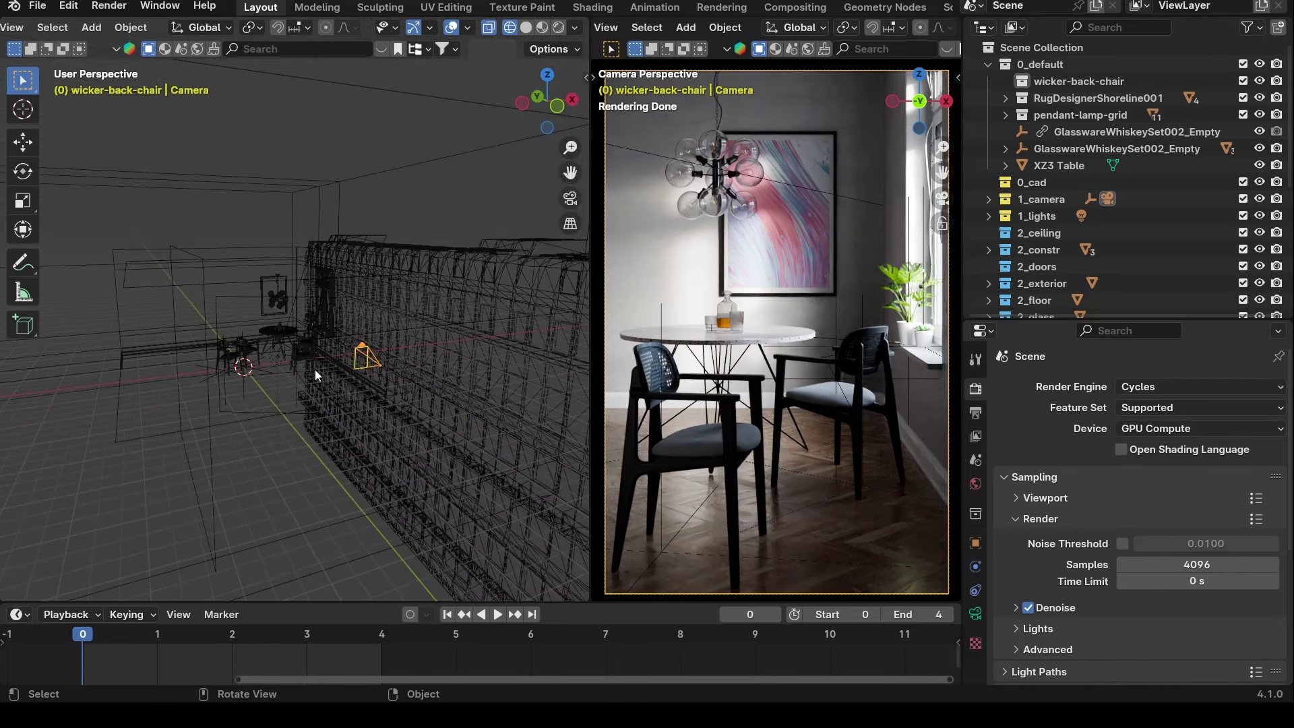
middle_drag(314, 354, 301, 371)
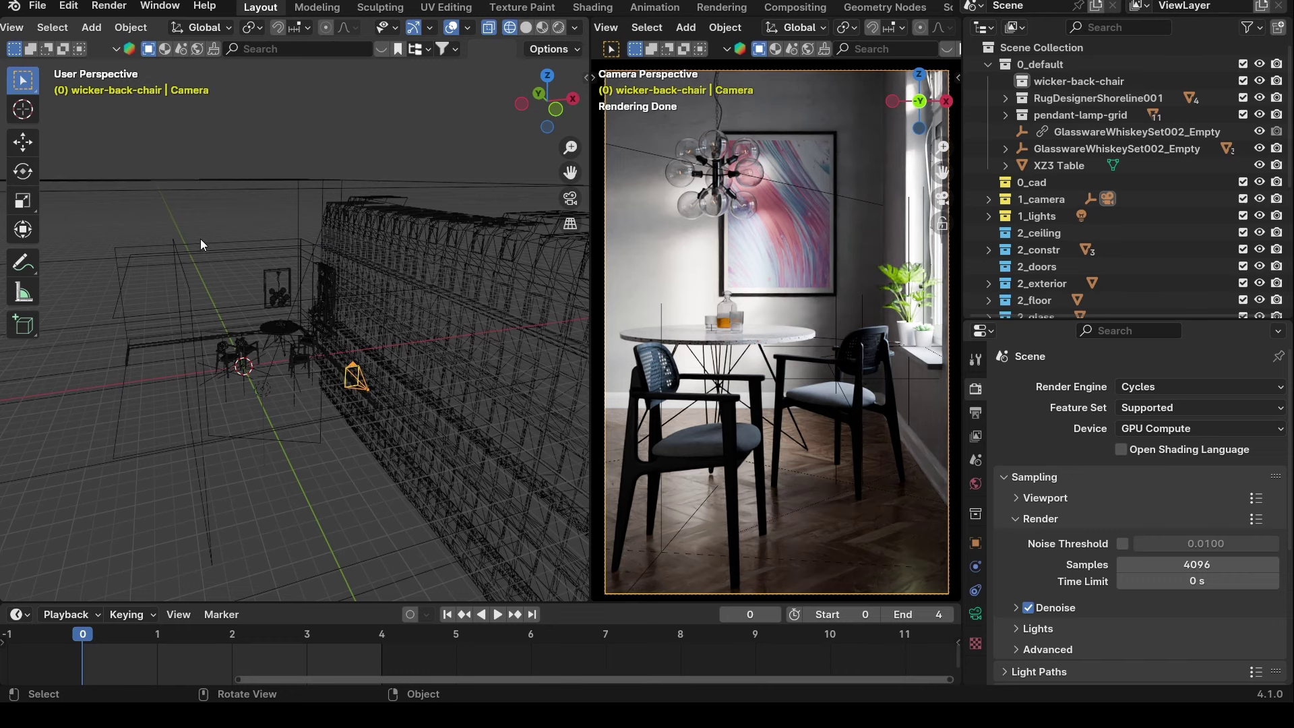
Switch the left viewport to Solid shading and orbit to a side view of table and chairs.
middle_drag(201, 238, 260, 349)
key(z)
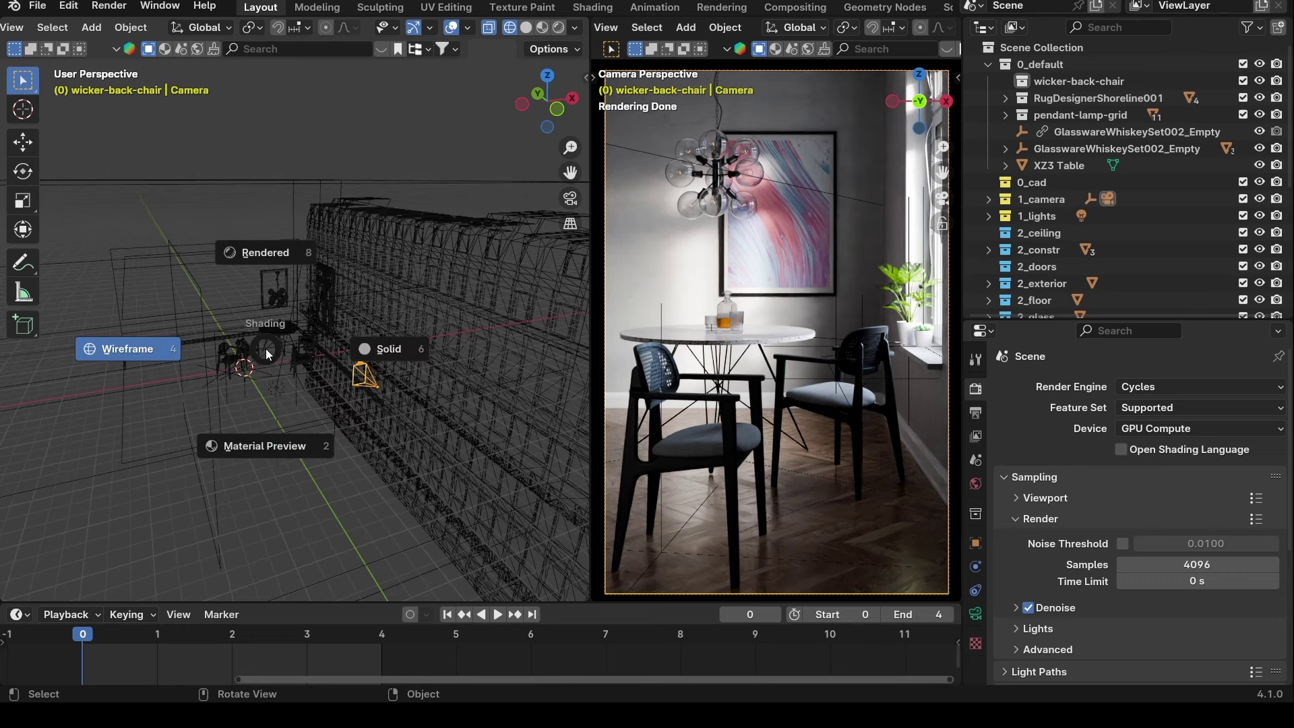
click(348, 354)
scroll(314, 380, up, 5)
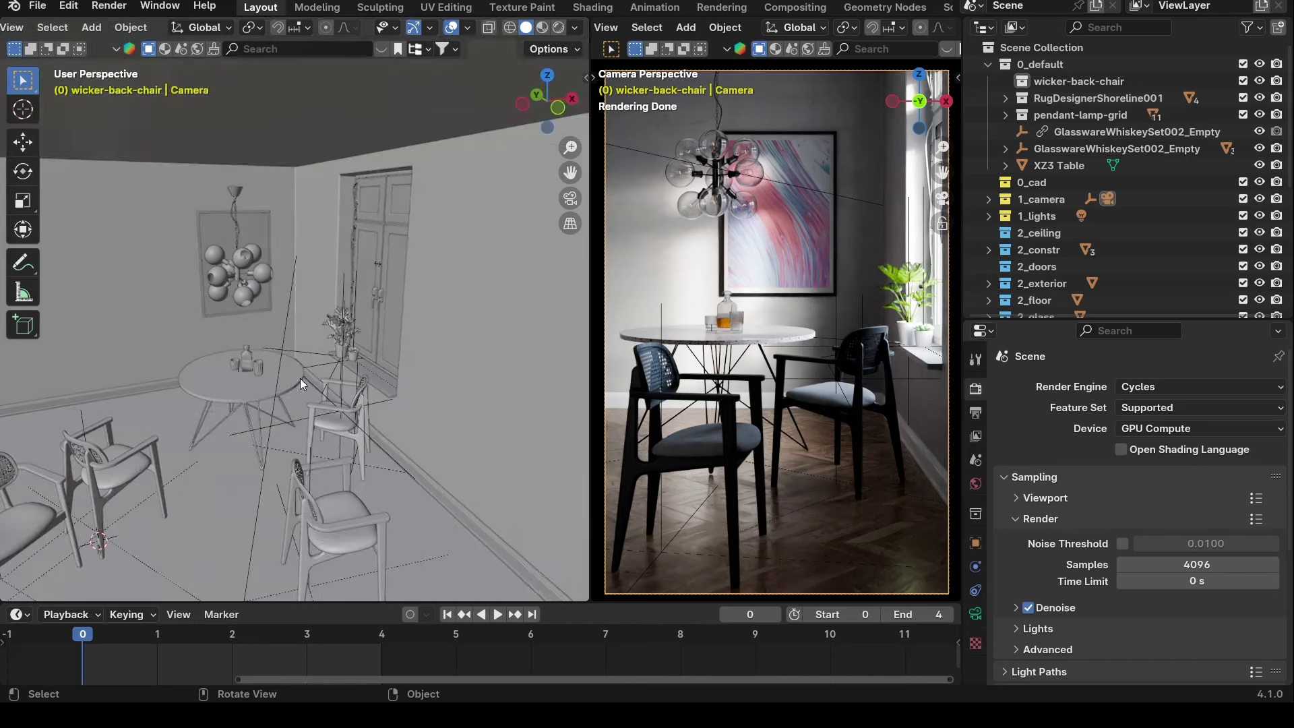
middle_drag(300, 379, 319, 309)
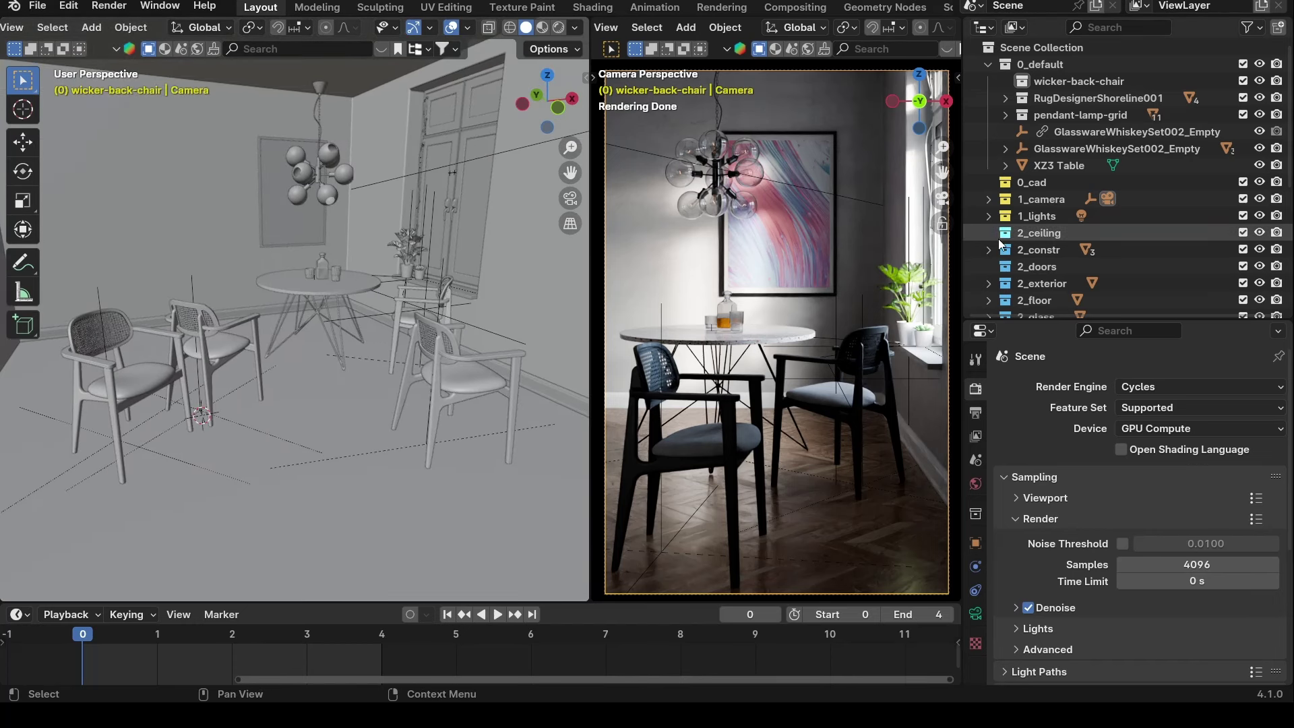
Widen the camera preview slightly and select the right wicker chair, then the XZ3 Table.
drag(964, 225, 965, 225)
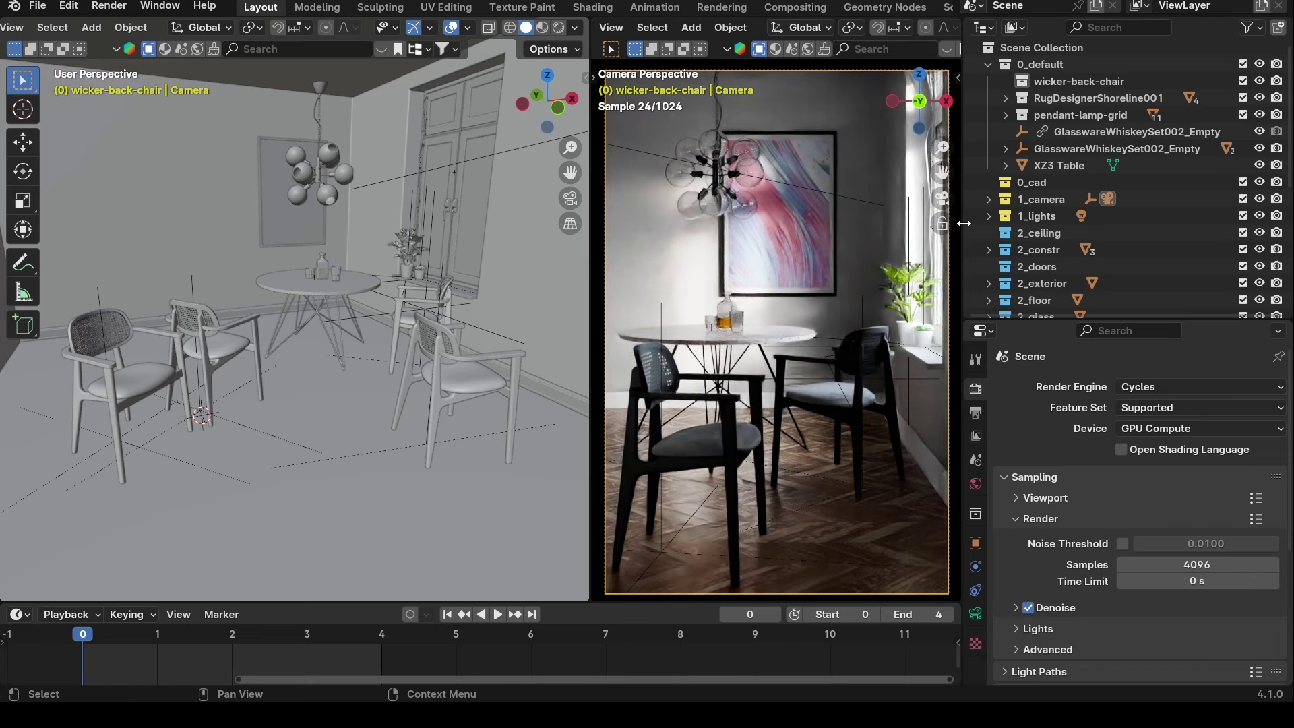
click(454, 371)
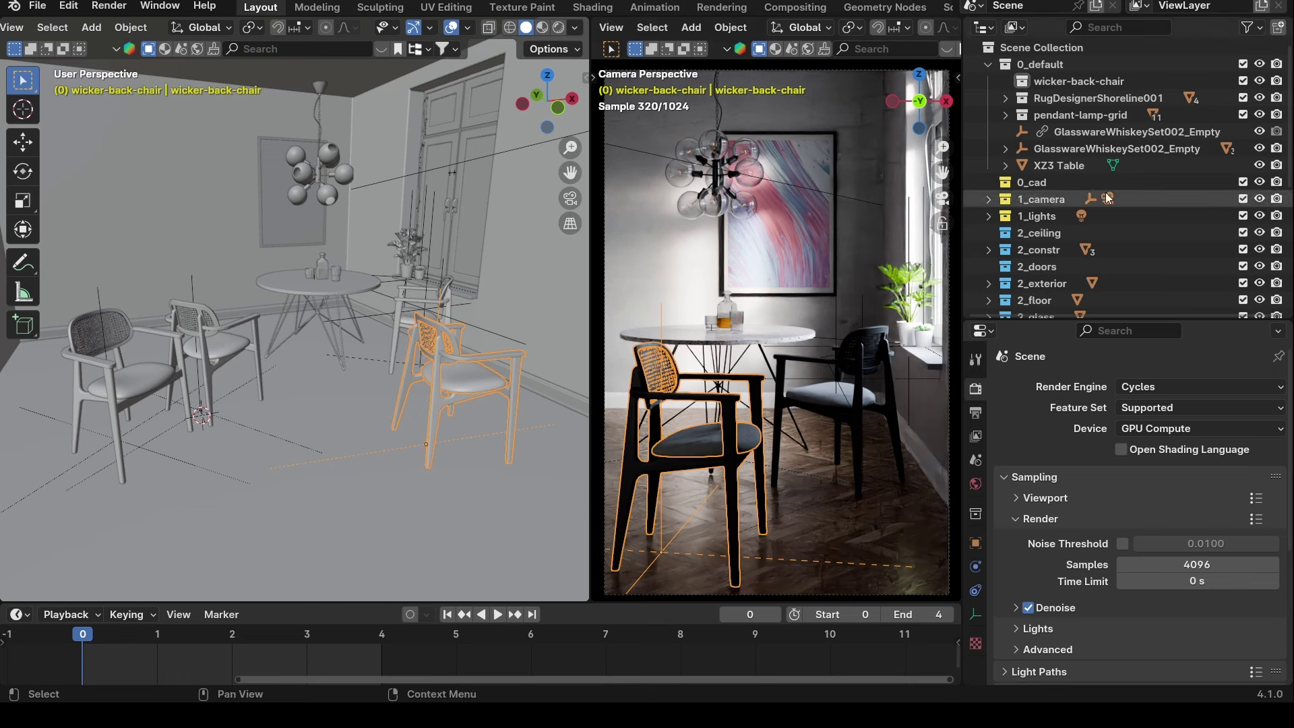
click(1060, 167)
scroll(1015, 177, down, 2)
scroll(1019, 174, down, 4)
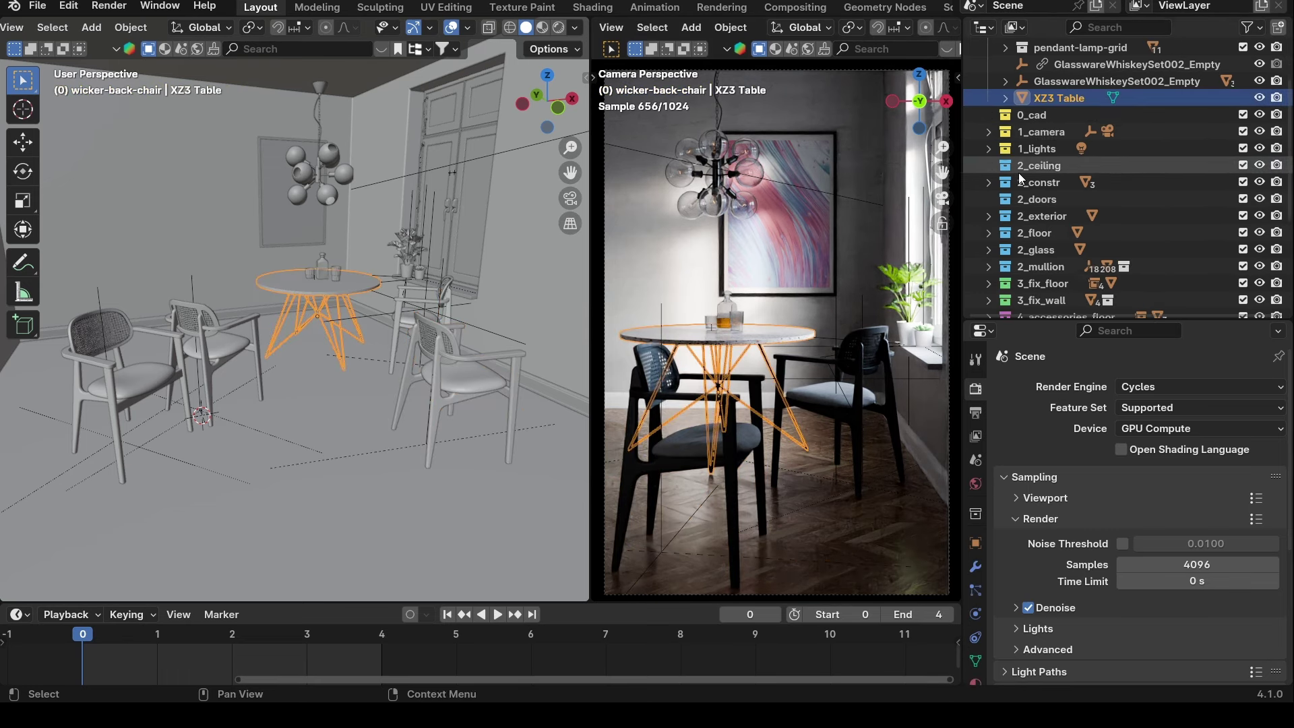
scroll(1018, 173, up, 6)
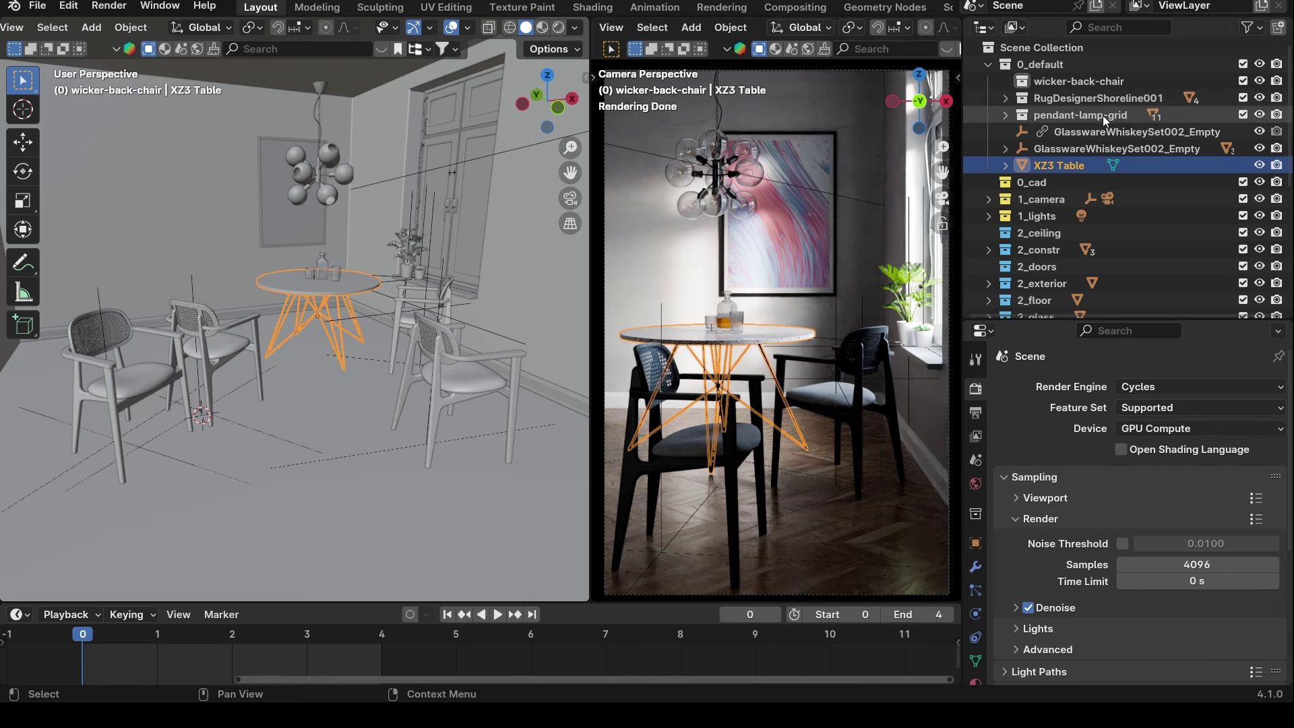
Select wicker-back-chair, RugDesignerShoreline001 and pendant-lamp-grid, then enlarge the outliner.
scroll(1079, 168, down, 5)
scroll(1035, 258, up, 6)
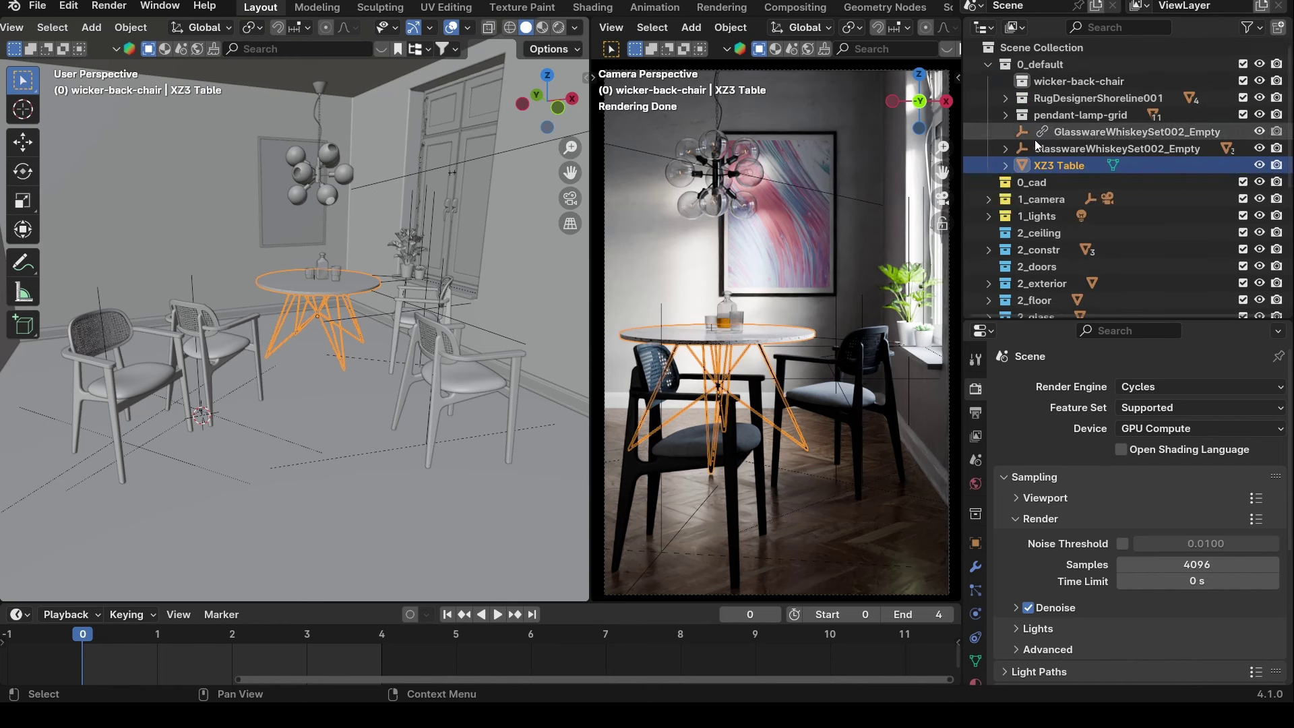
scroll(1035, 152, down, 5)
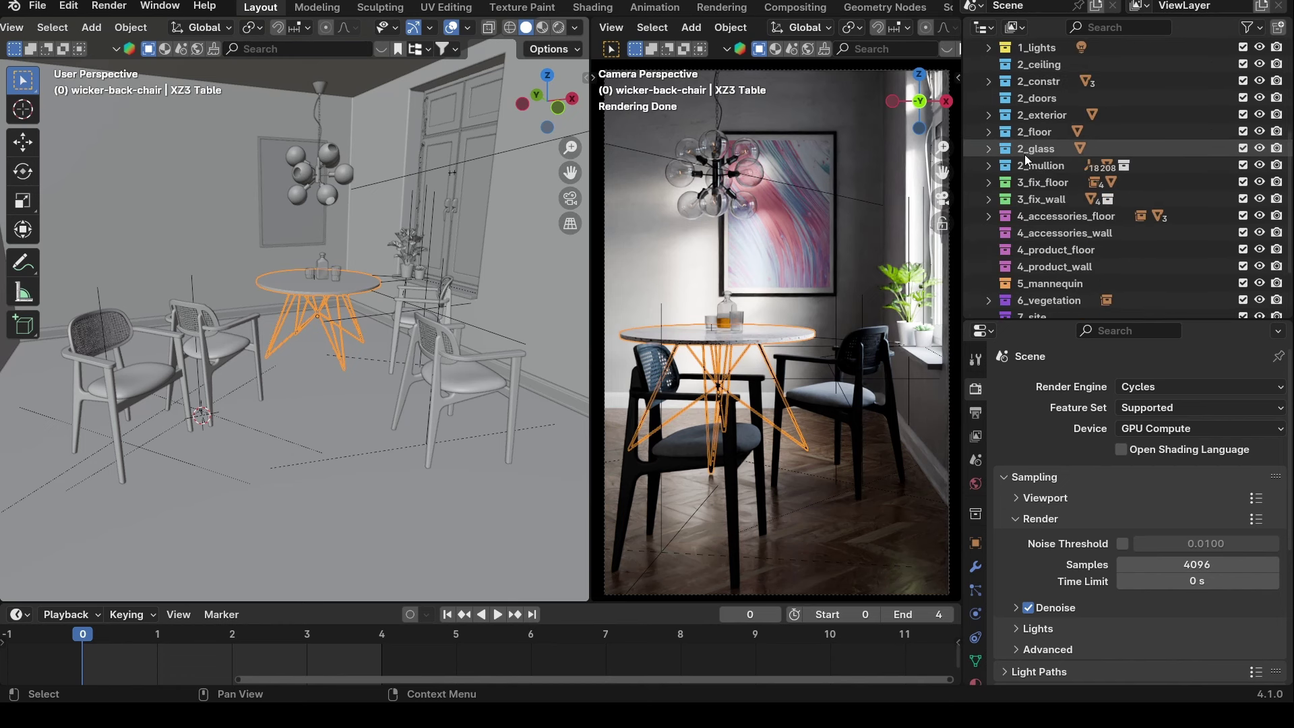
scroll(1025, 161, up, 5)
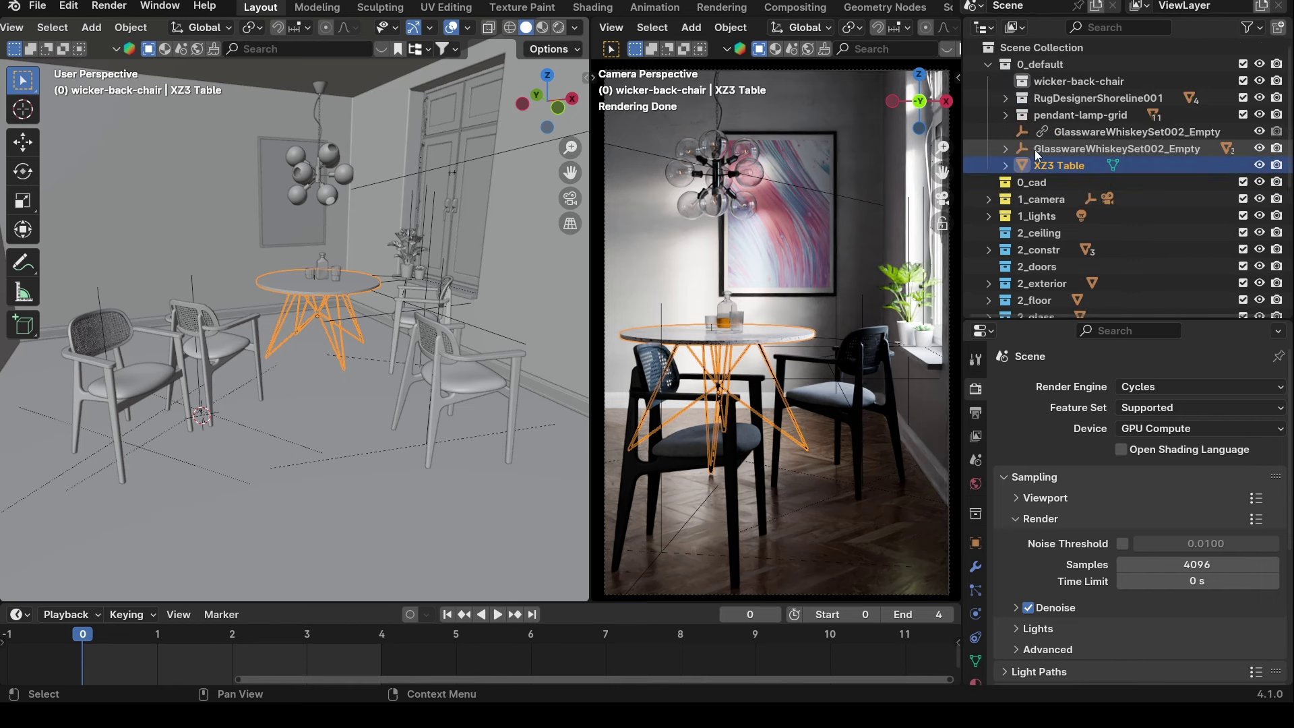
click(1050, 86)
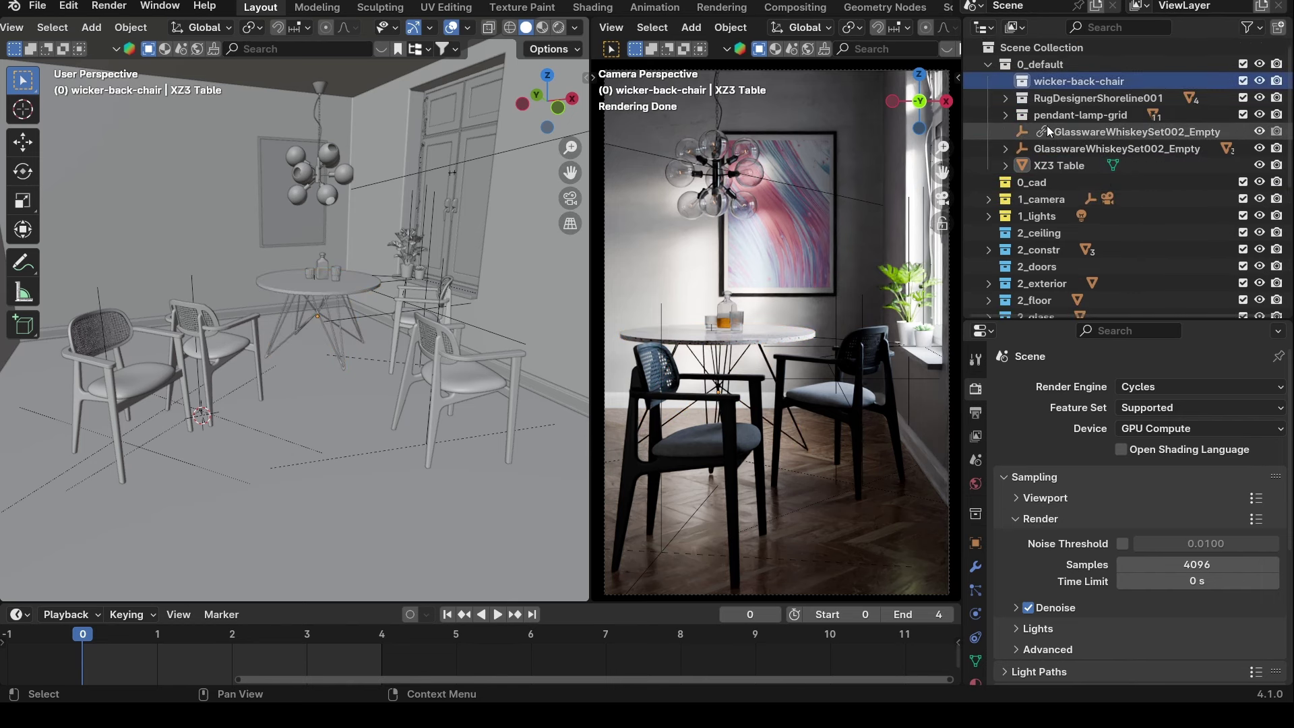
shift+click(1047, 116)
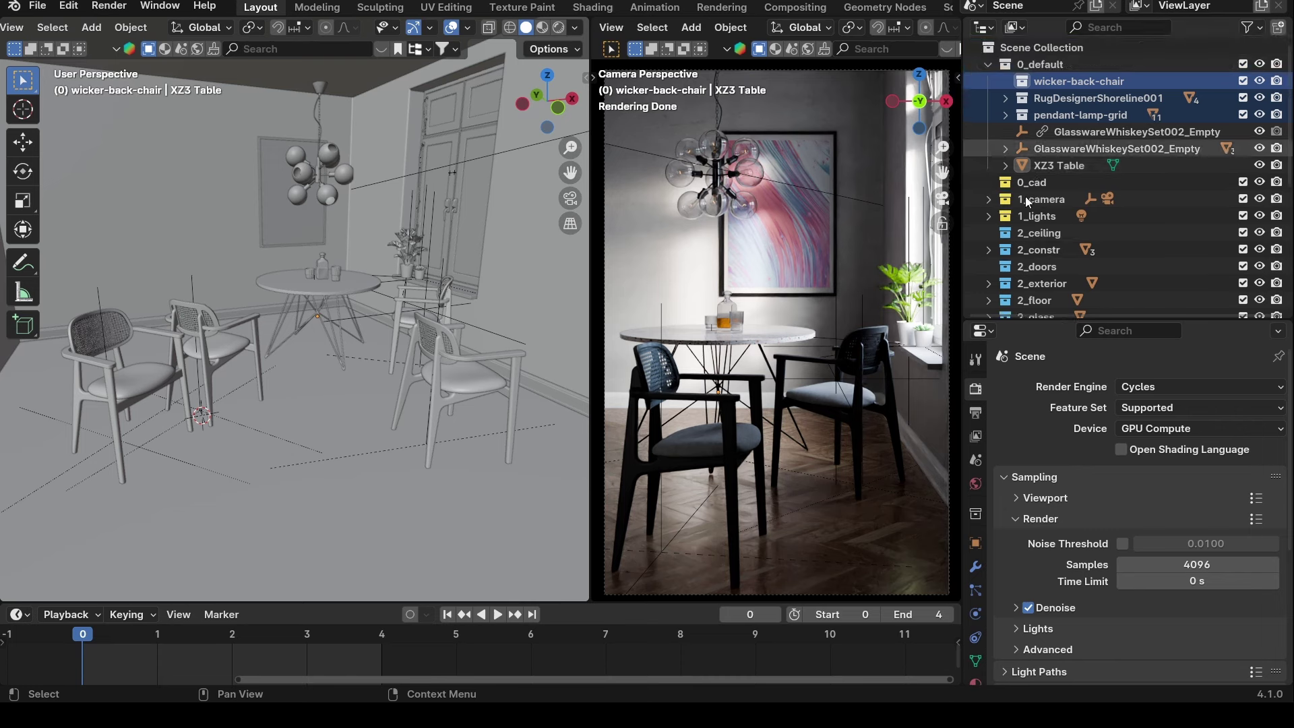
drag(1024, 318, 1036, 492)
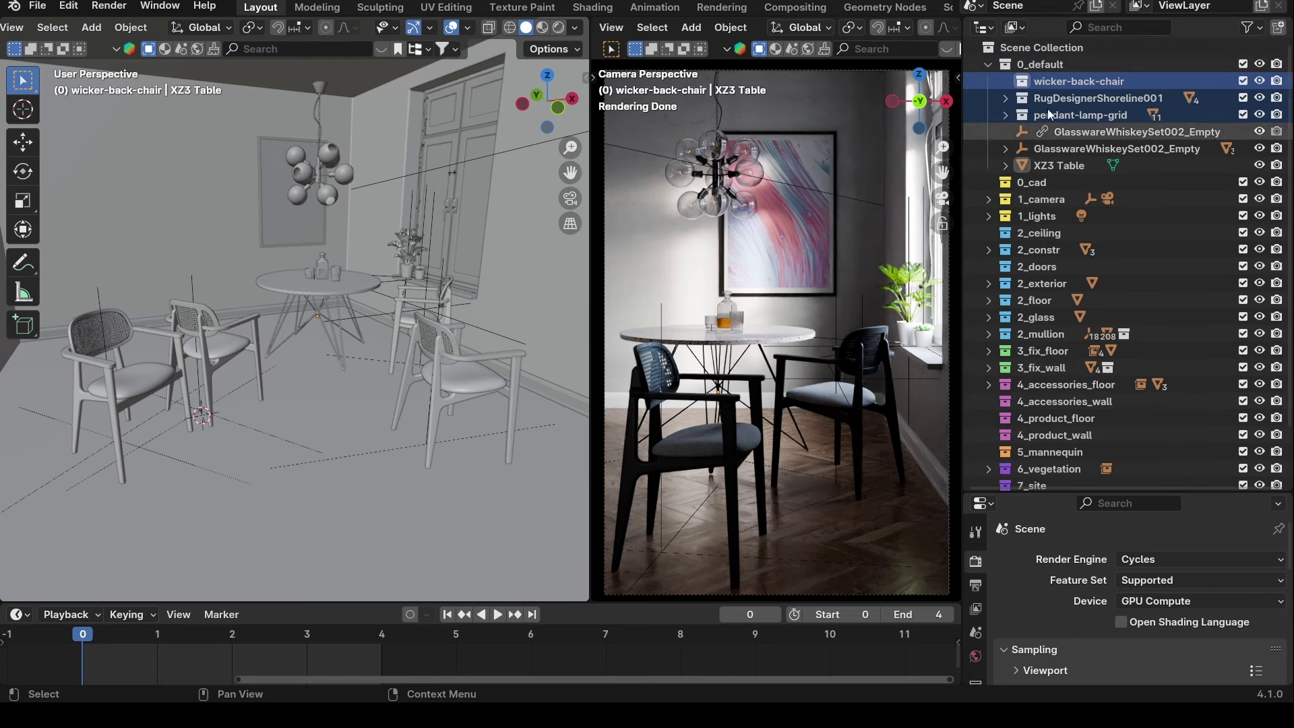
Move the selection into 2_mullion, both glassware empties into 4_accessories_floor, and relocate the XZ3 Table.
drag(1046, 84, 1052, 353)
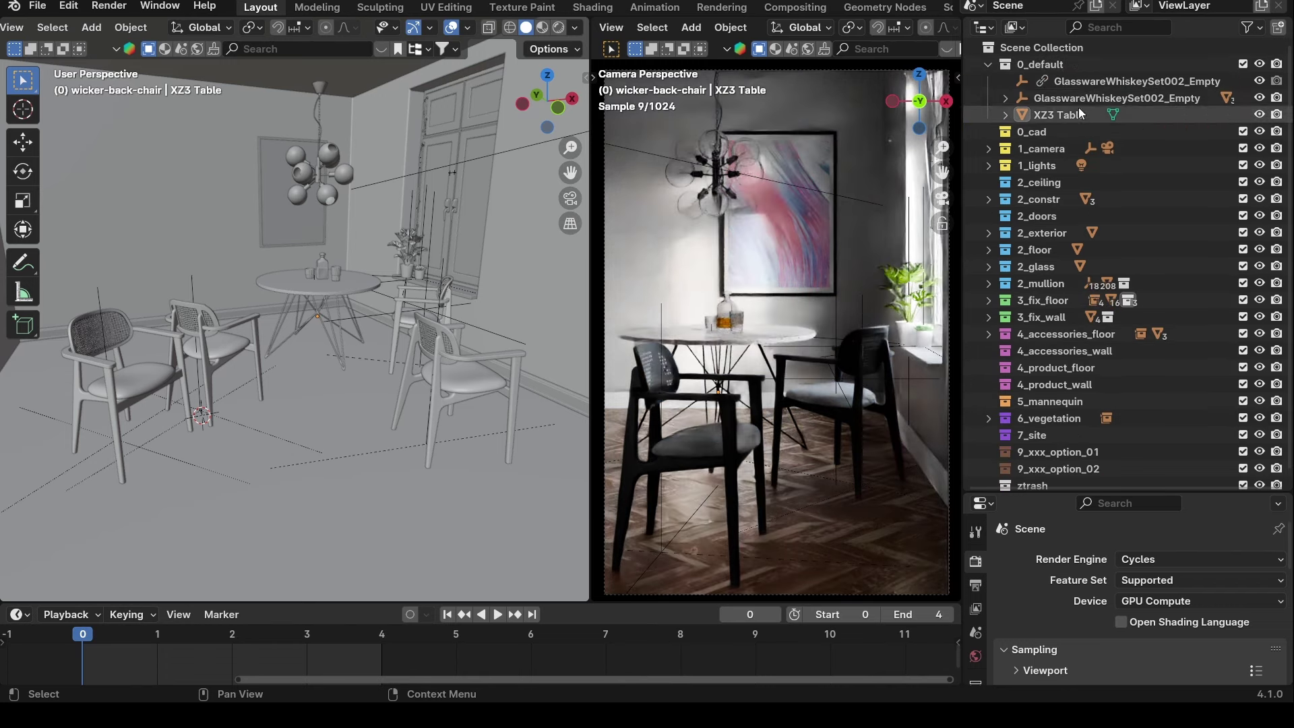
click(1085, 86)
shift+click(1082, 100)
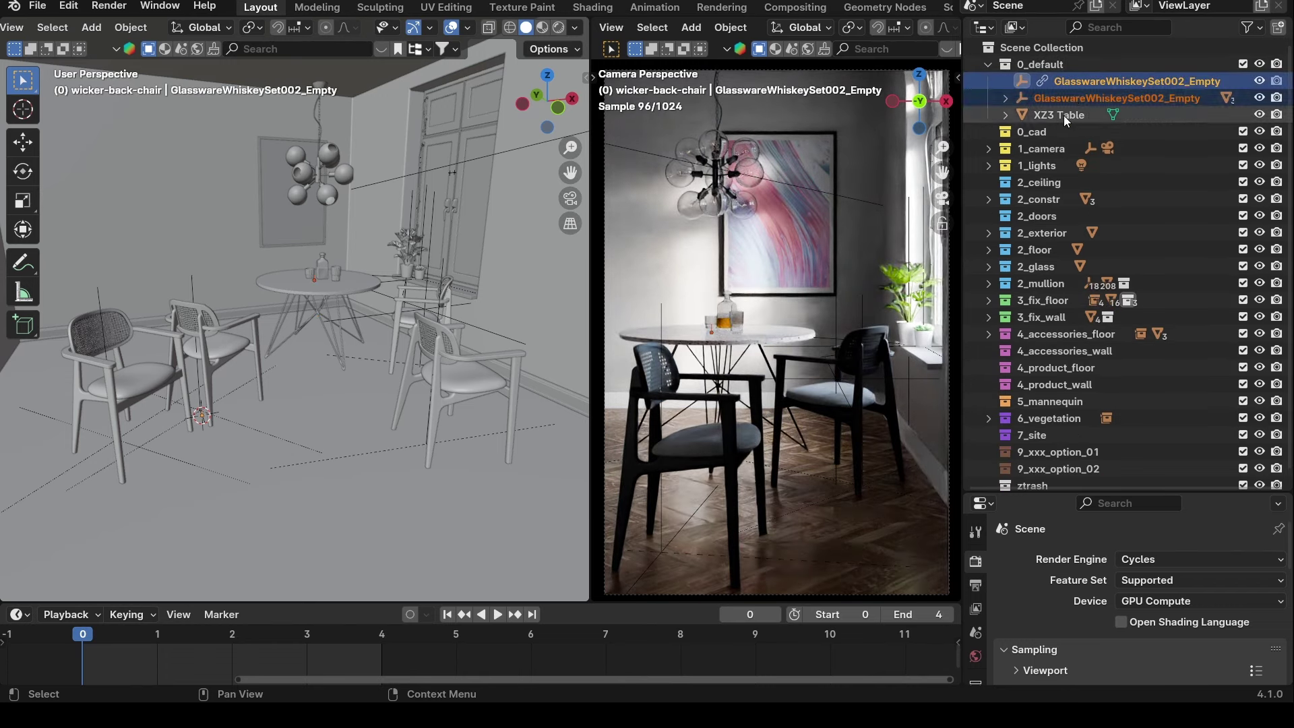
drag(1082, 87, 1088, 341)
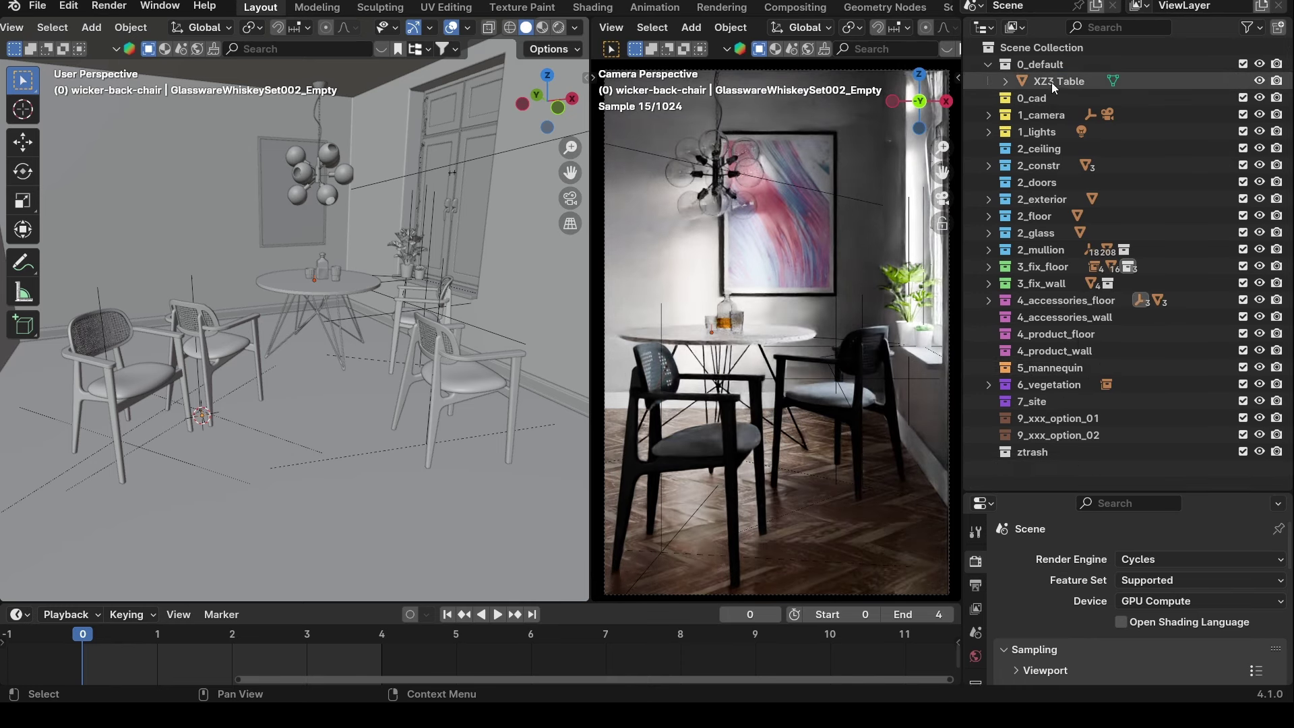
drag(1053, 82, 1072, 273)
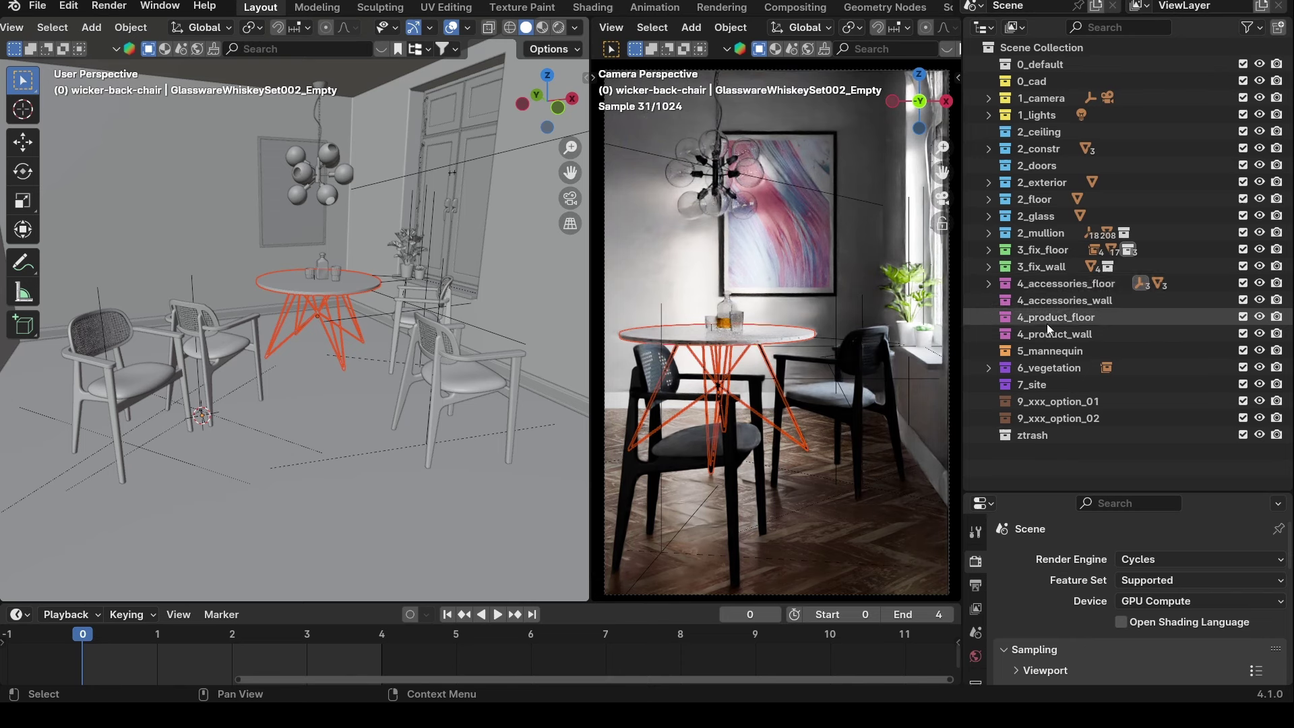
click(1030, 460)
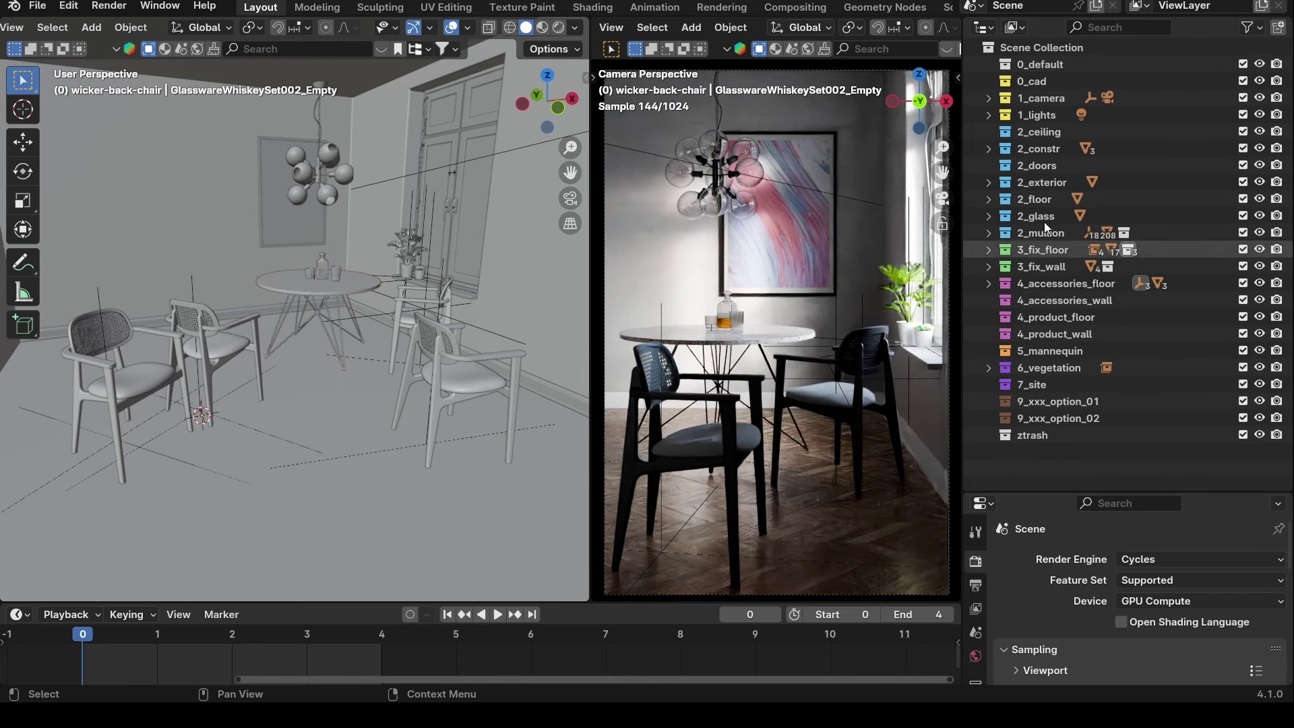
Expand 3_fix_wall, select its art-work object, then collapse the collection.
click(1066, 266)
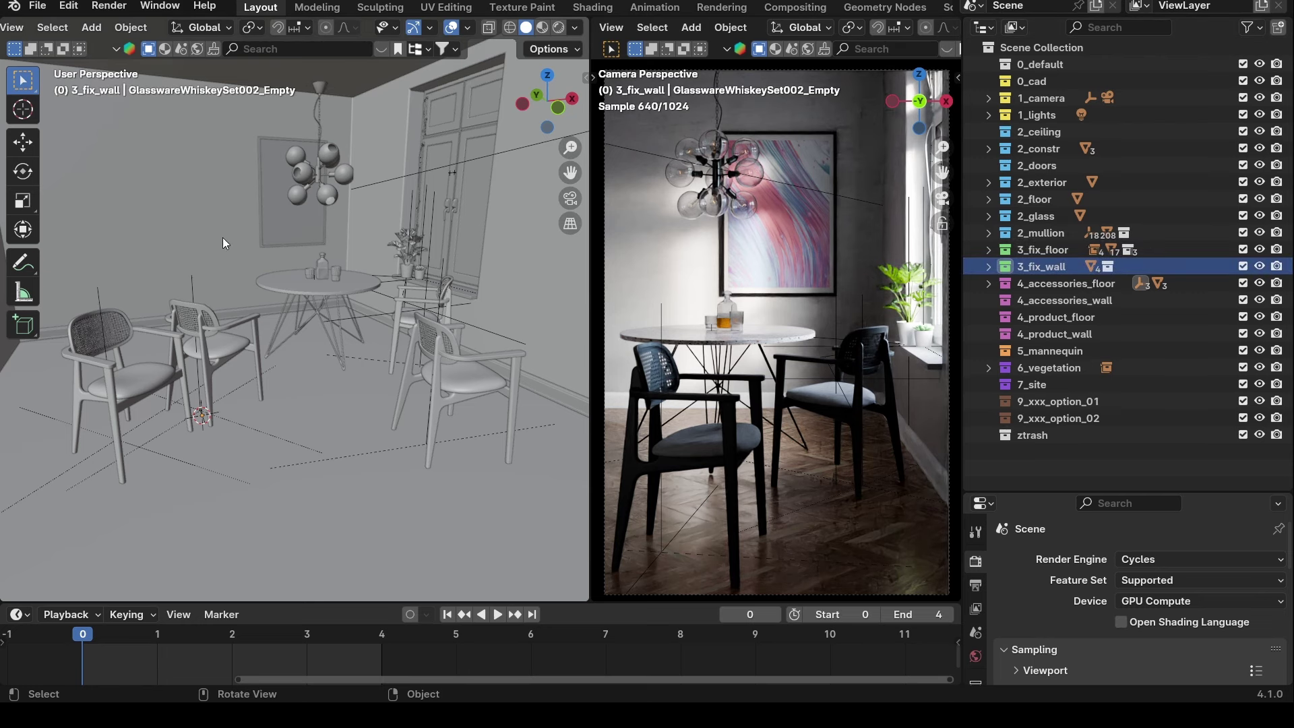
click(988, 267)
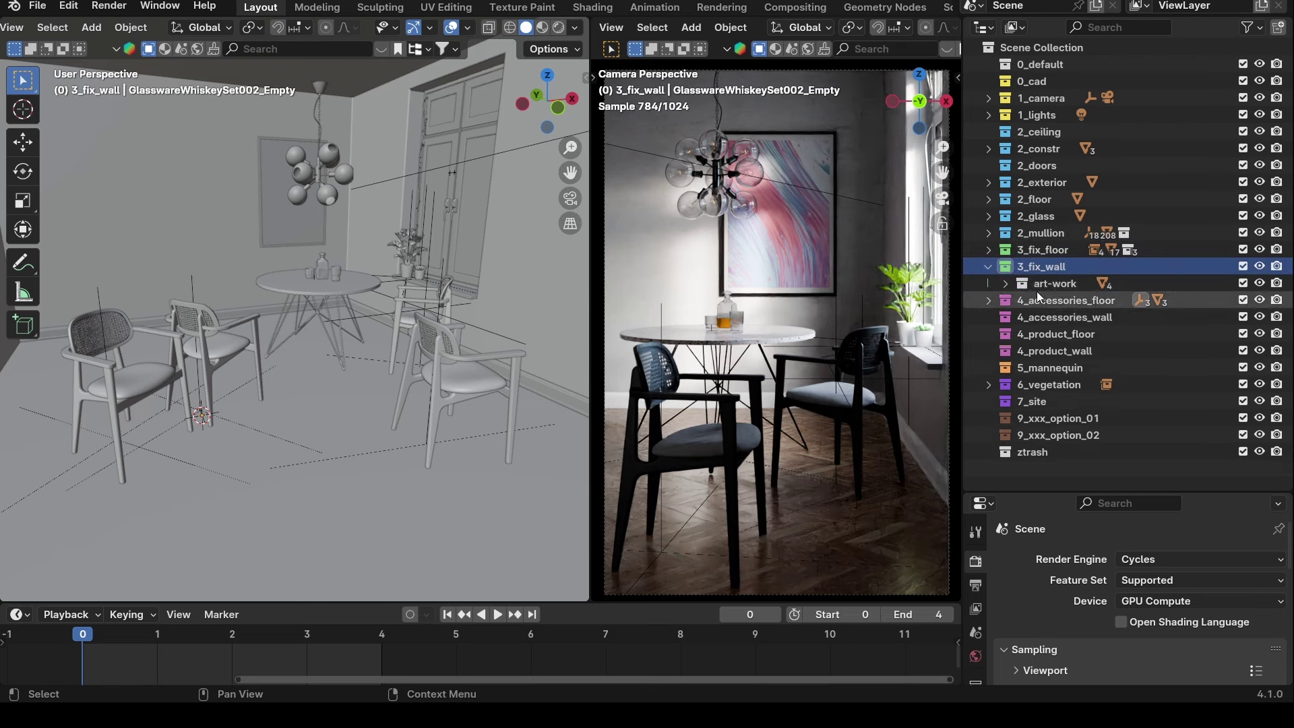
click(1043, 283)
click(988, 267)
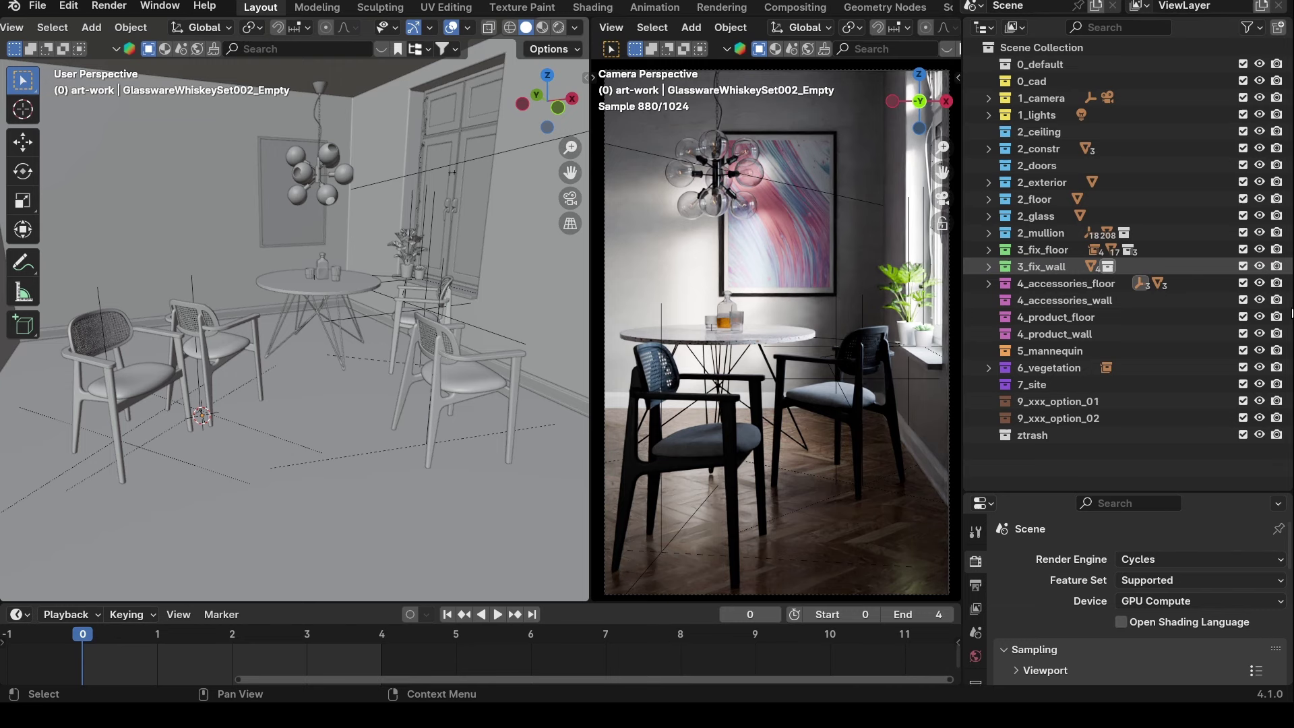
Toggle 3_fix_wall, 3_fix_floor and 4_accessories_floor hidden and back to visible.
click(1257, 266)
click(1258, 268)
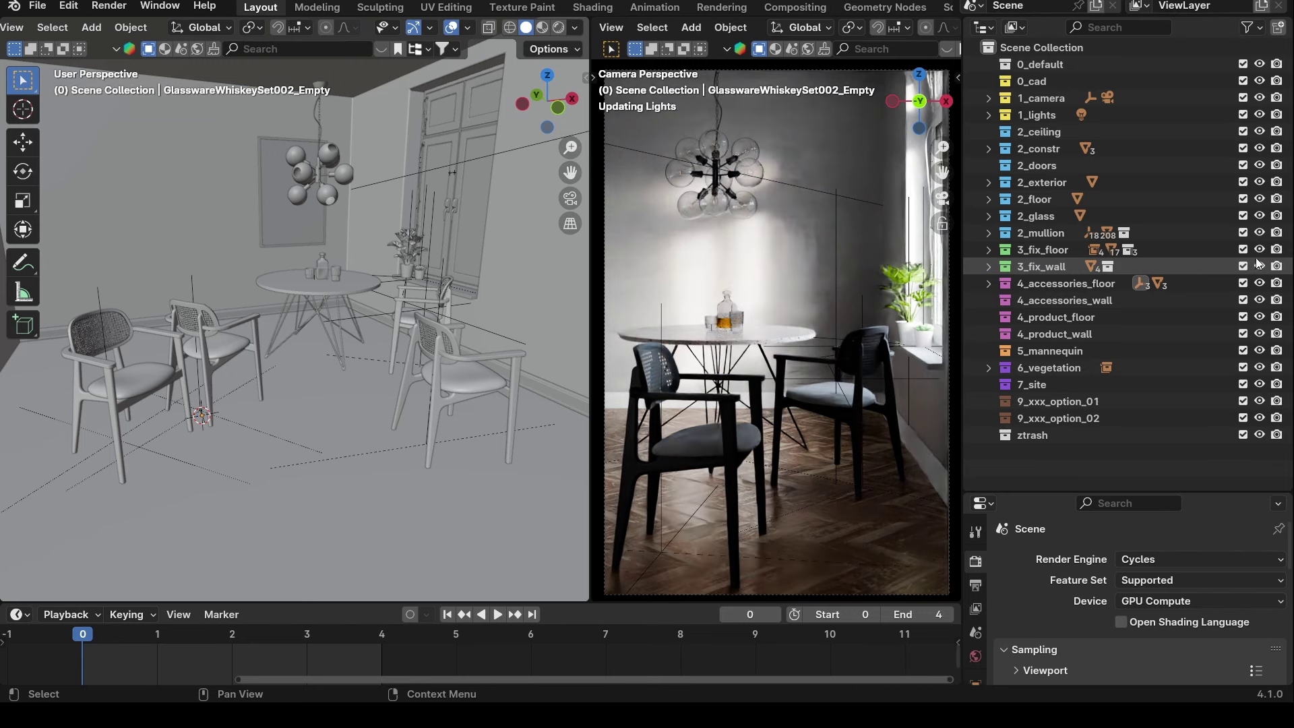
click(1259, 250)
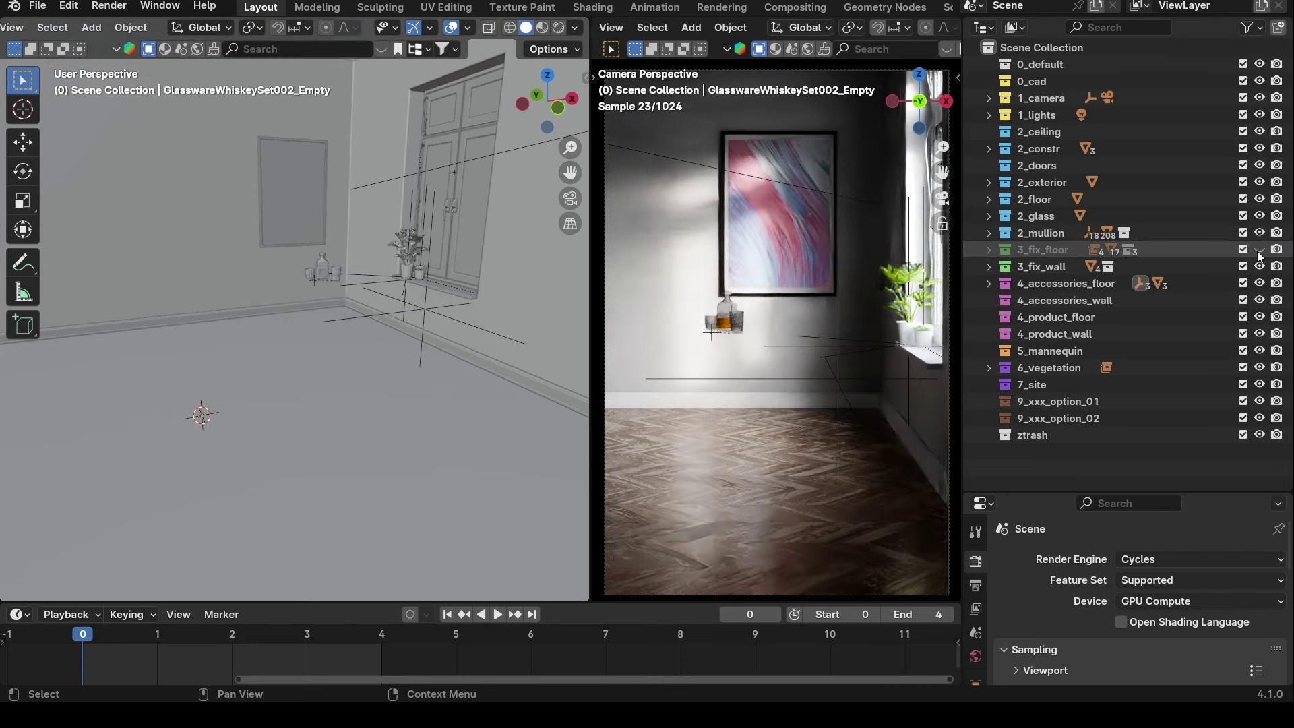
click(1259, 250)
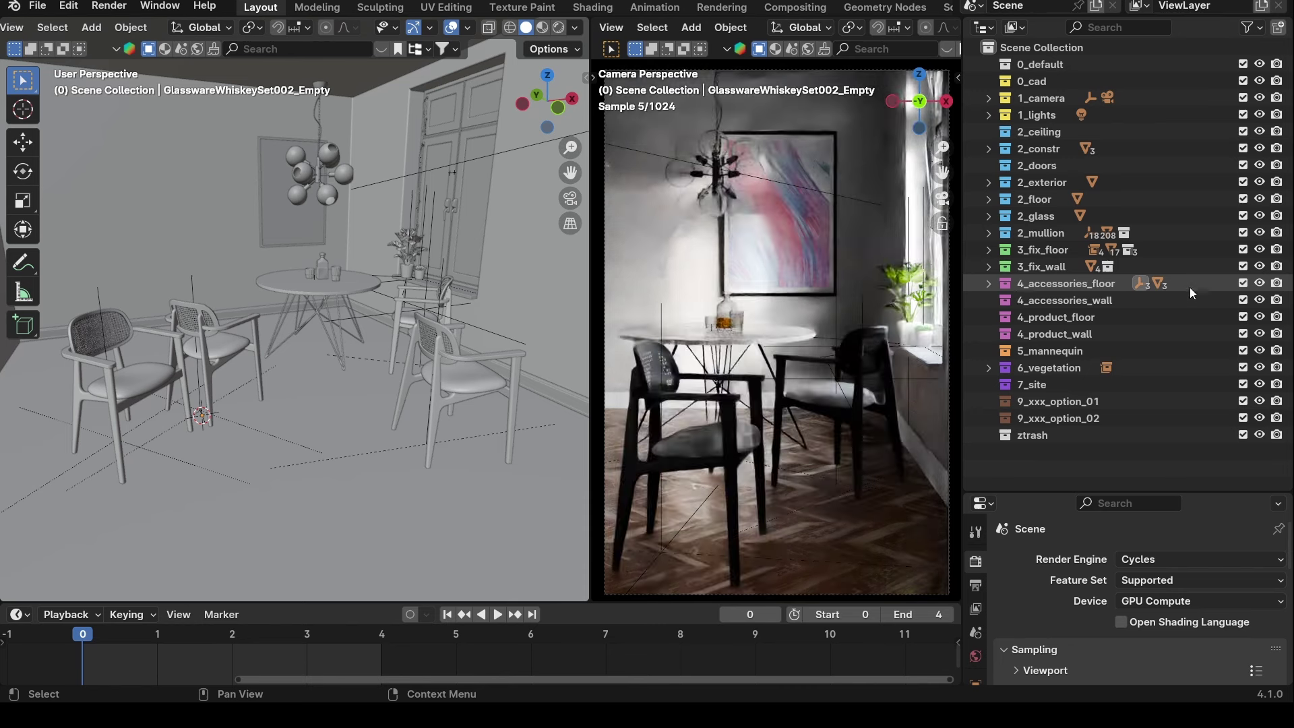
click(1259, 284)
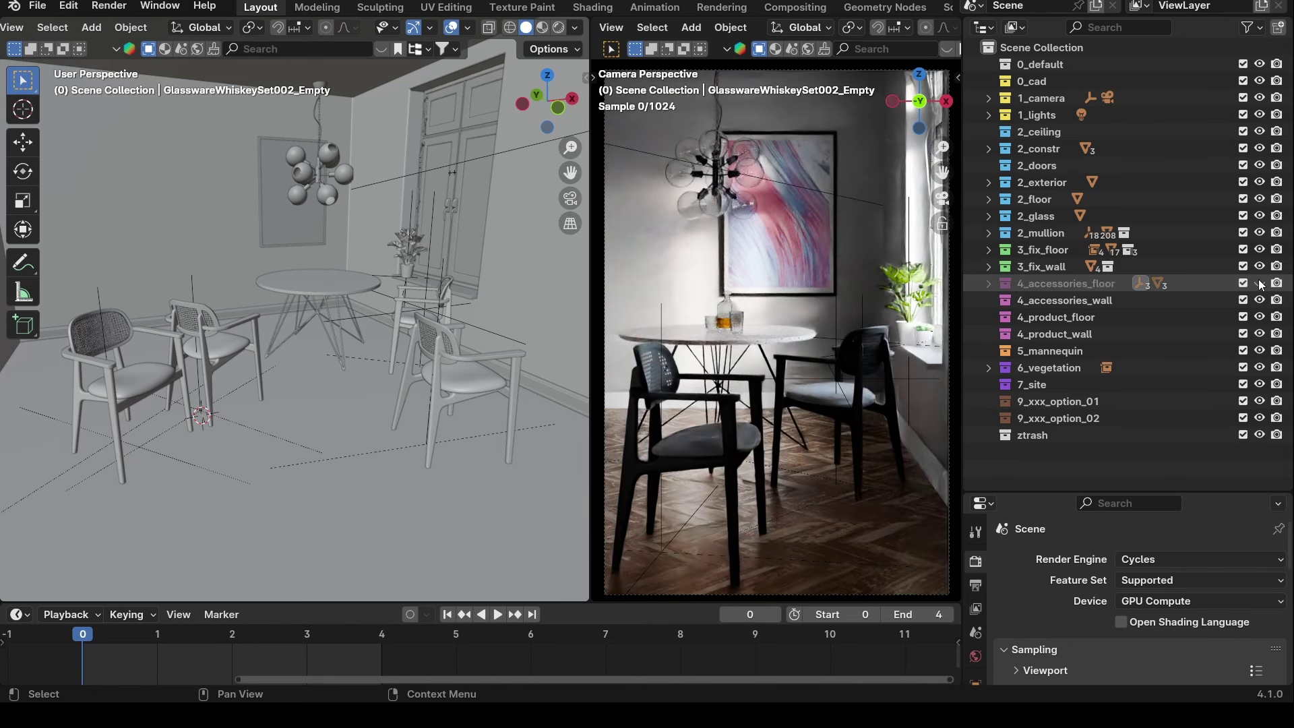
click(1259, 285)
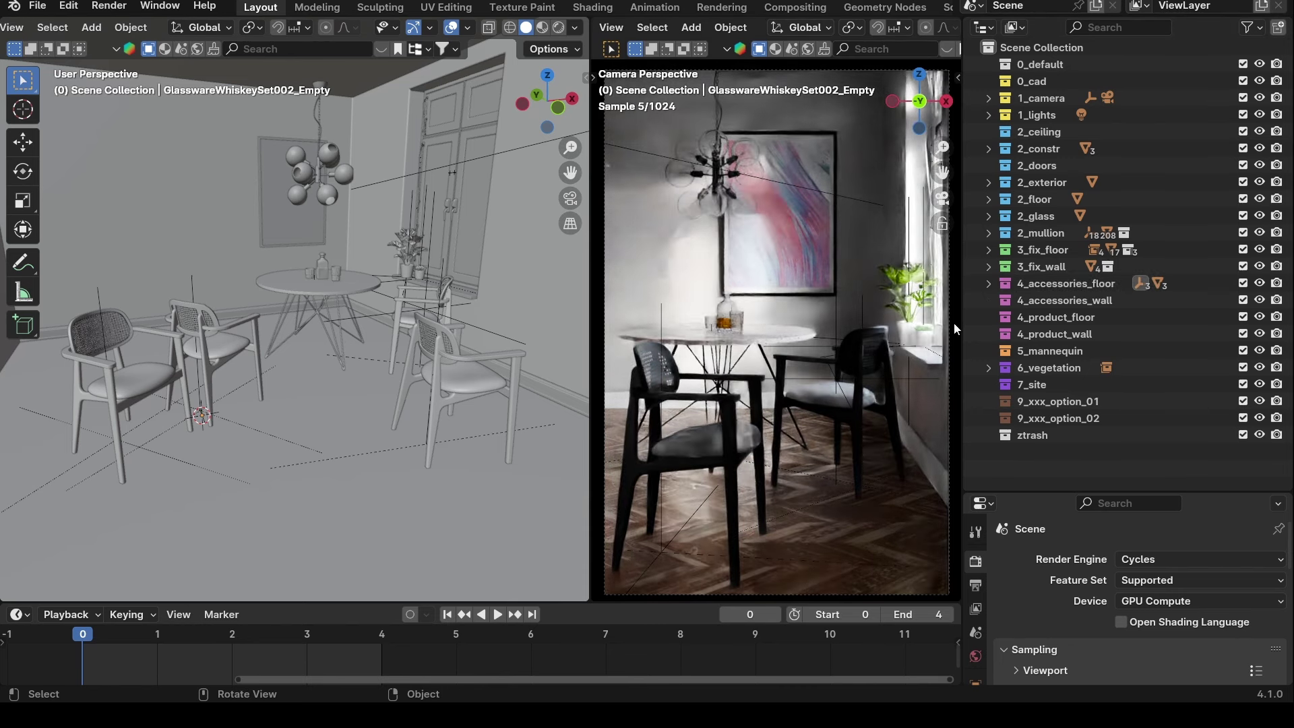
Select the Monstera plant, peek into 6_vegetation, and make 2_constr the active collection.
click(899, 318)
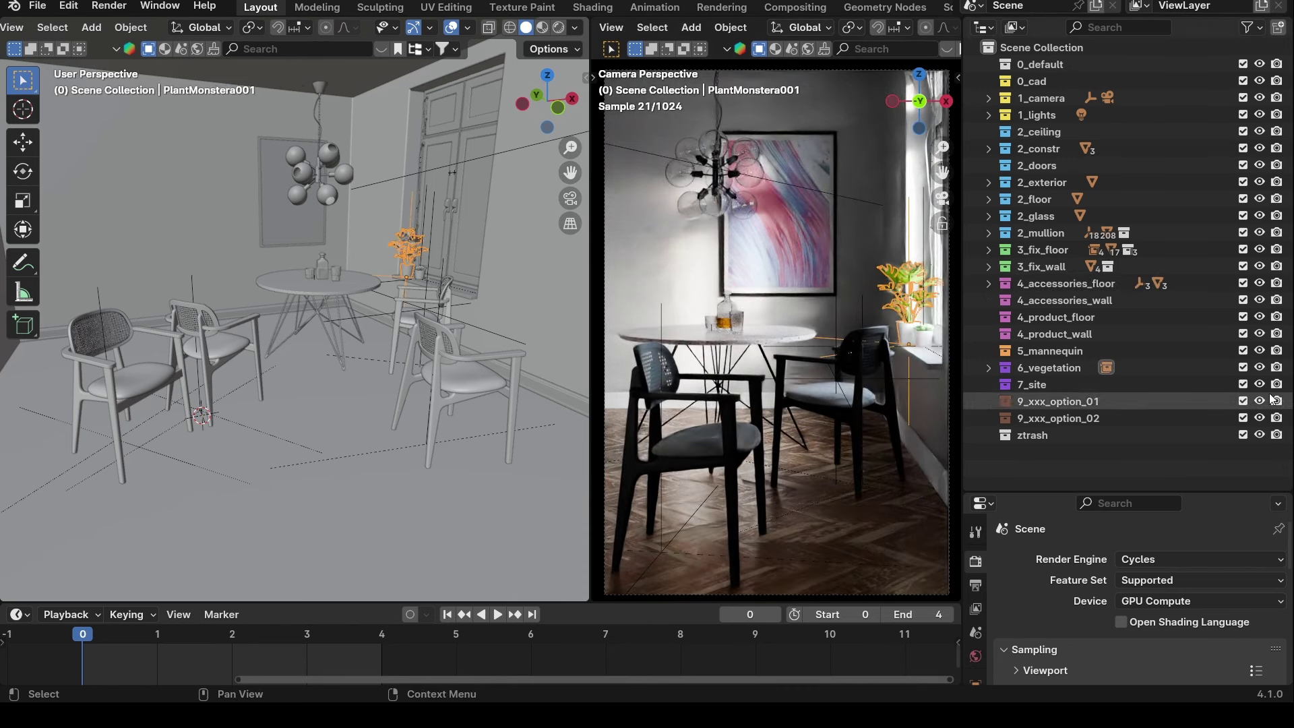
click(988, 367)
click(989, 367)
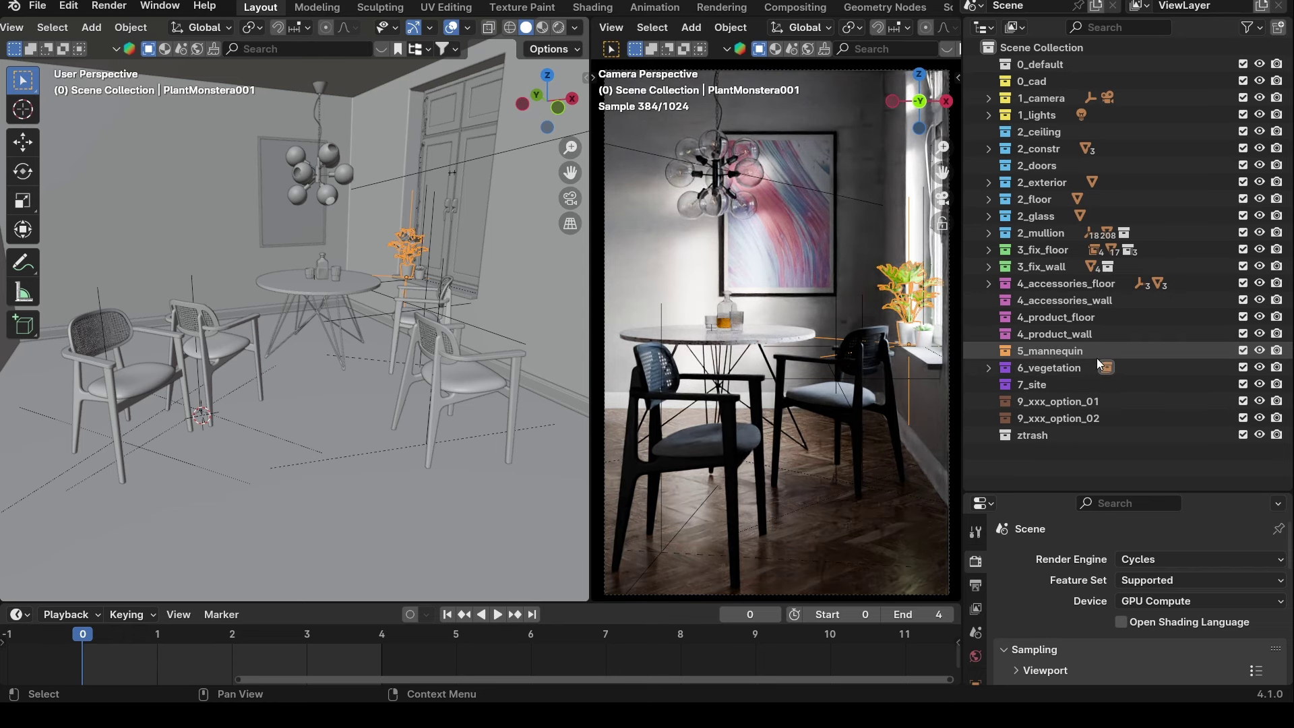
click(1042, 149)
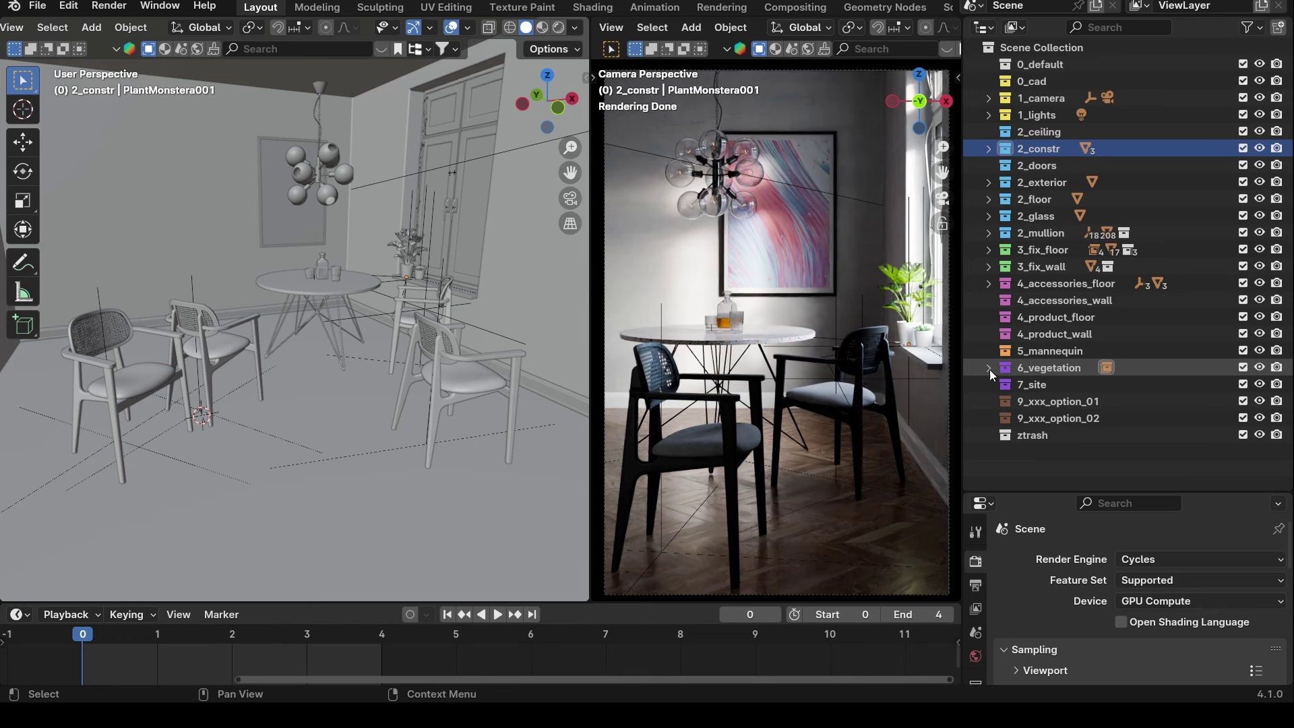
Activate the 9_xxx_option_01 collection from its Outliner row.
click(1123, 402)
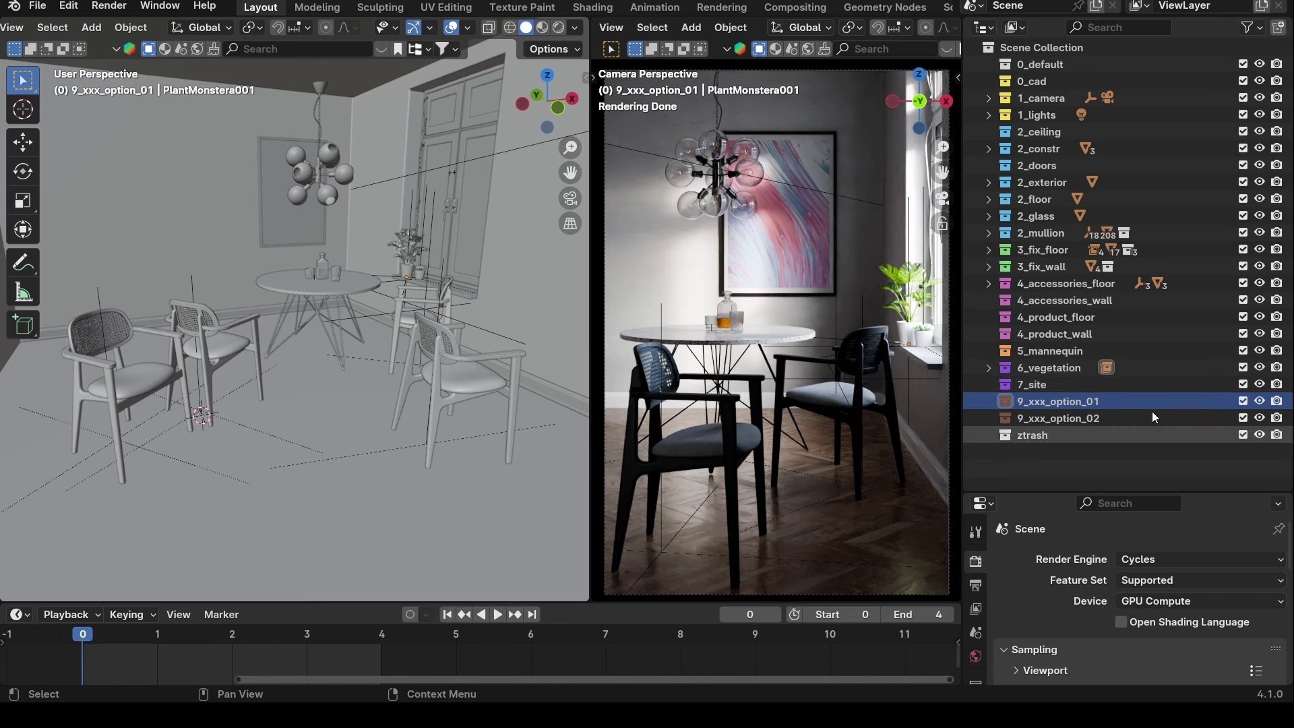
Orbit around the dining room and zoom in on the round table and chairs.
middle_drag(503, 358, 350, 290)
scroll(349, 336, up, 3)
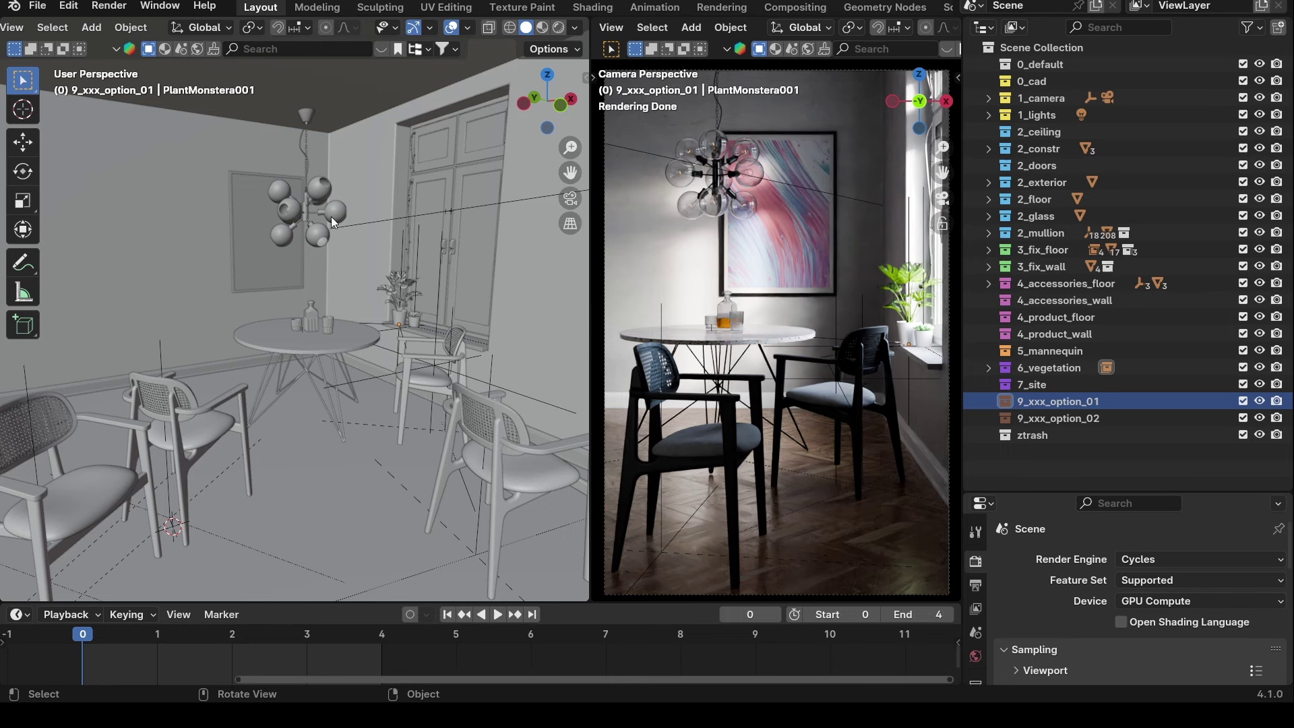
Select the door wall, ceiling plane, floor skirting trim and floor plane in turn.
middle_drag(361, 353, 450, 326)
click(450, 325)
middle_drag(344, 337, 269, 138)
click(276, 125)
click(451, 210)
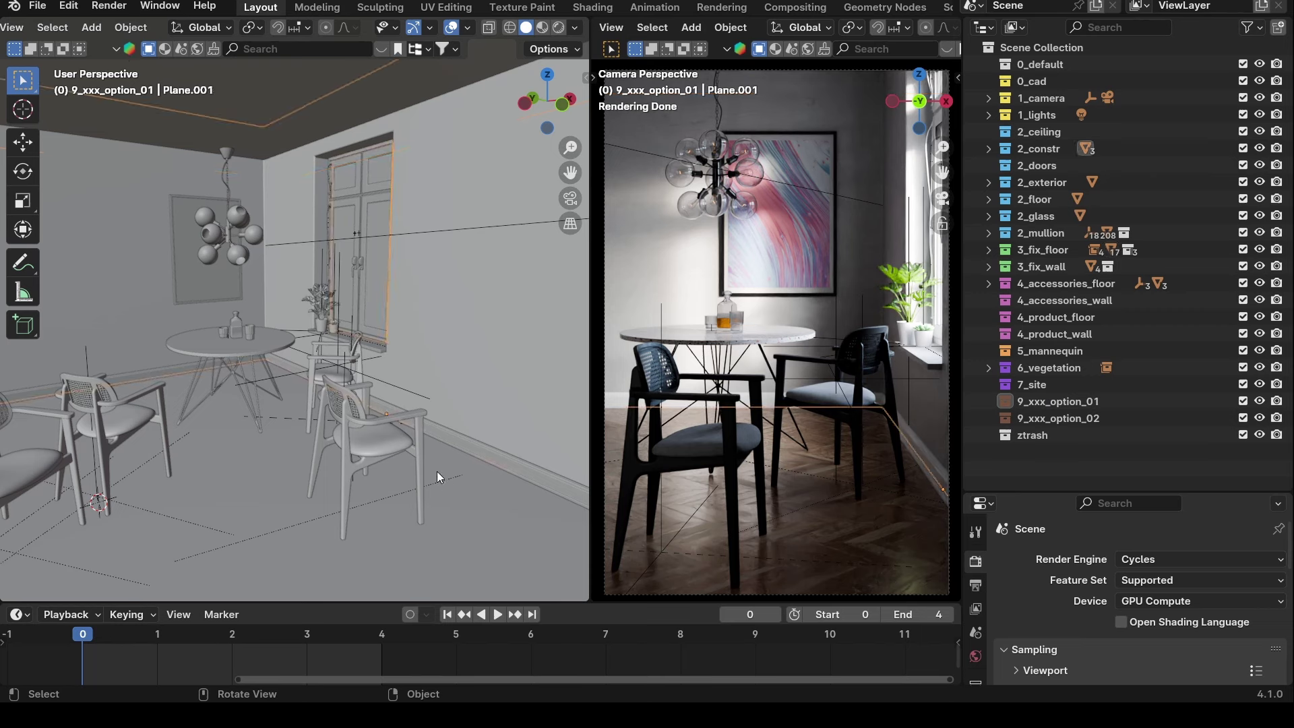
click(486, 452)
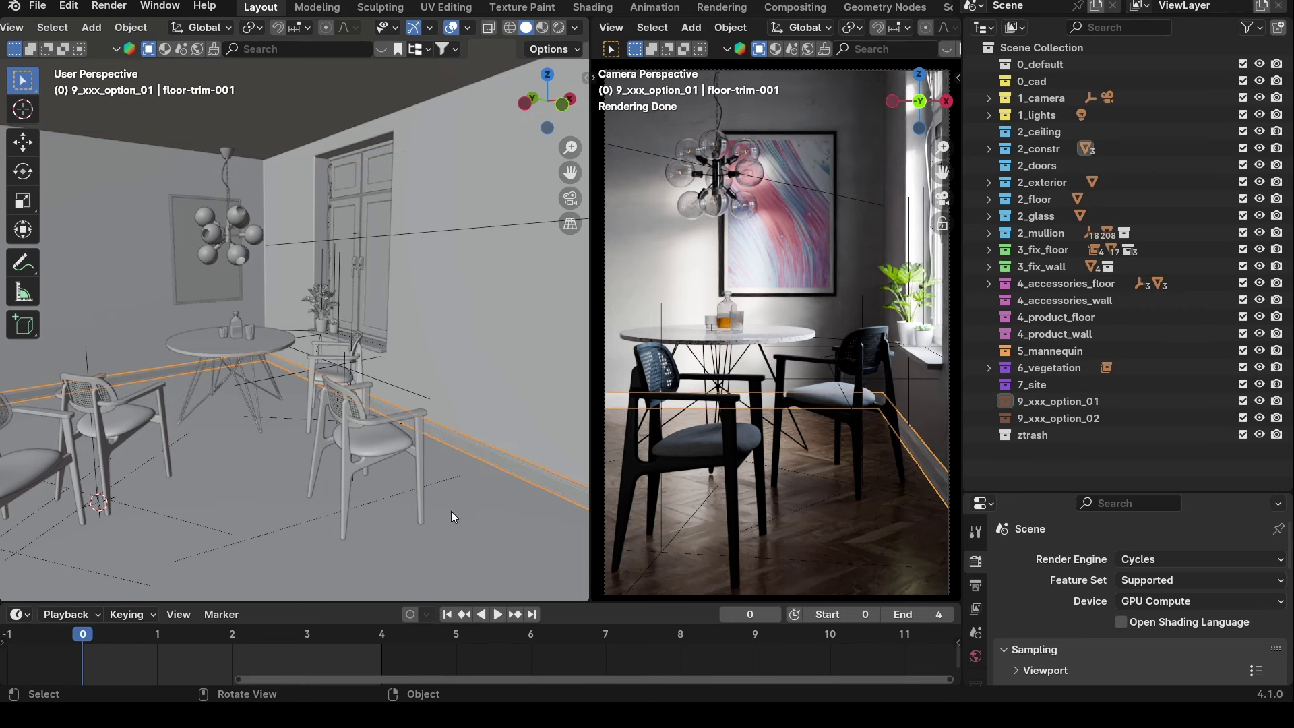
click(451, 513)
Face the door wall, then select and frame the cabinet door.
middle_drag(236, 449, 289, 401)
scroll(257, 409, up, 1)
scroll(337, 308, up, 3)
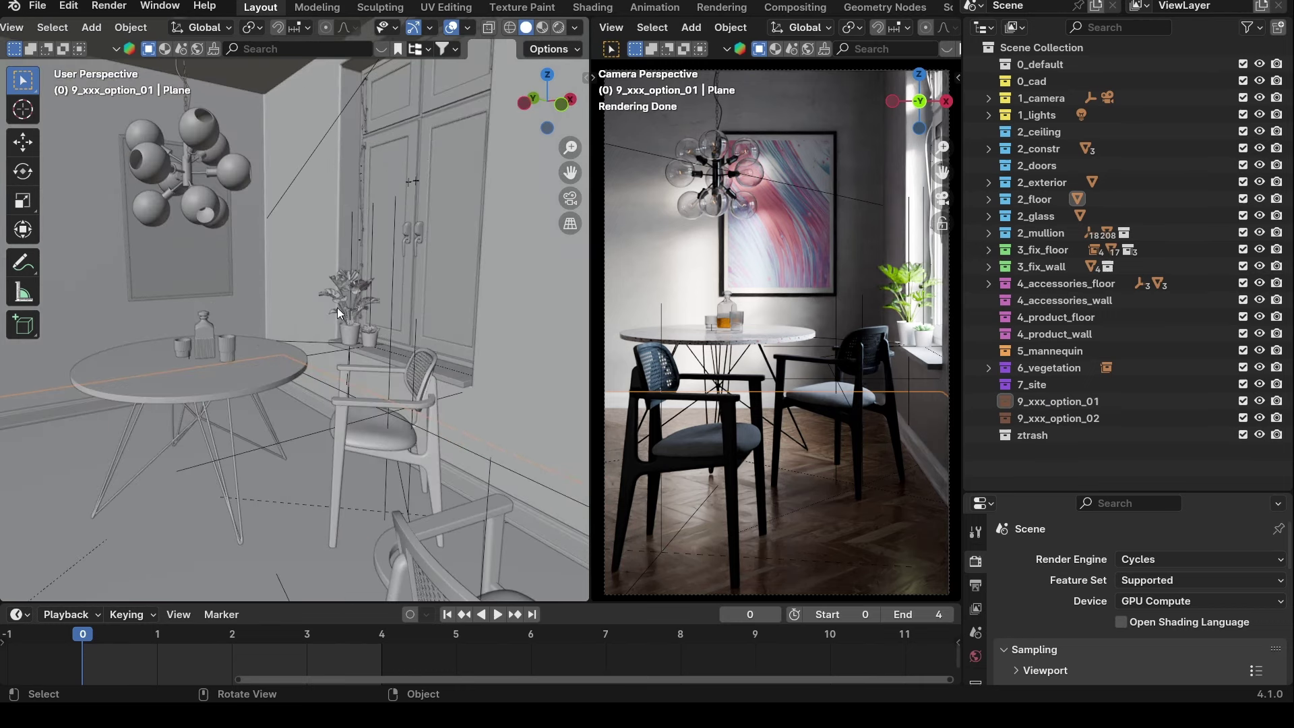
click(446, 295)
key(KP_Decimal)
Select the window sill, a chandelier bulb, the XZ3 Table and the wicker-back chair.
middle_drag(444, 298, 331, 288)
scroll(384, 285, down, 2)
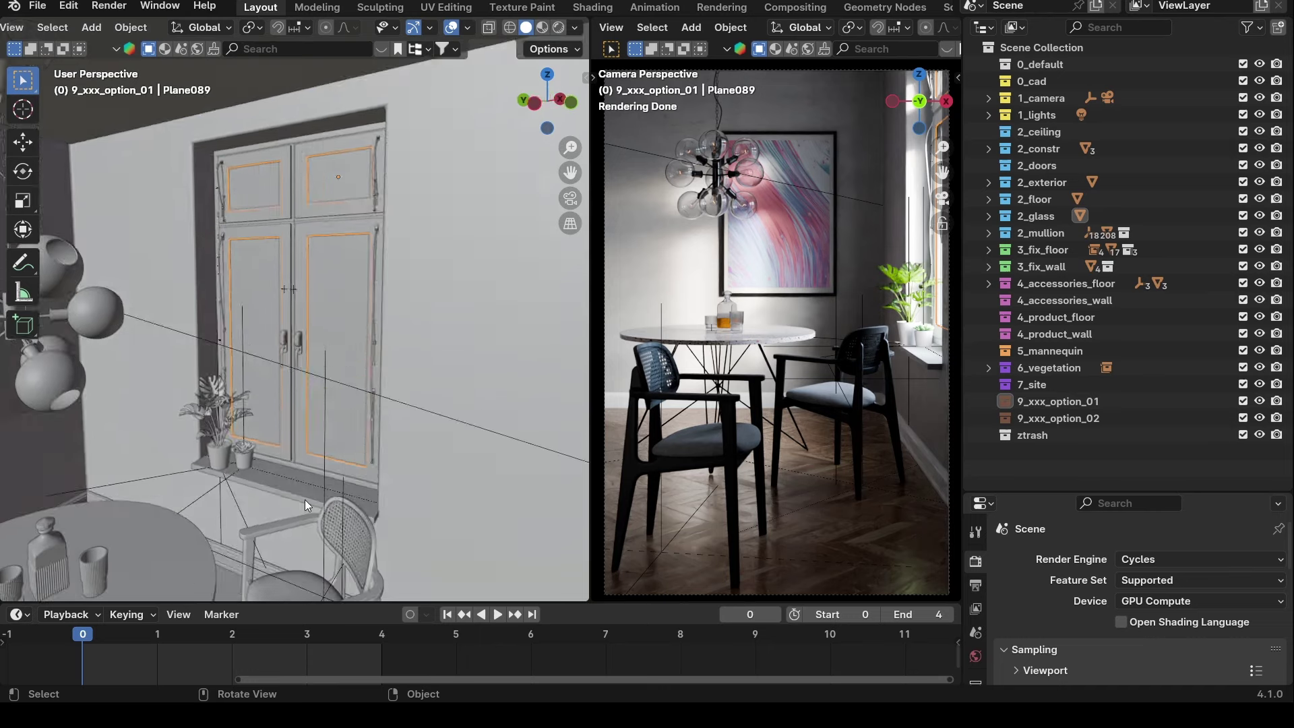
click(302, 497)
middle_drag(301, 496, 393, 305)
click(266, 251)
click(253, 465)
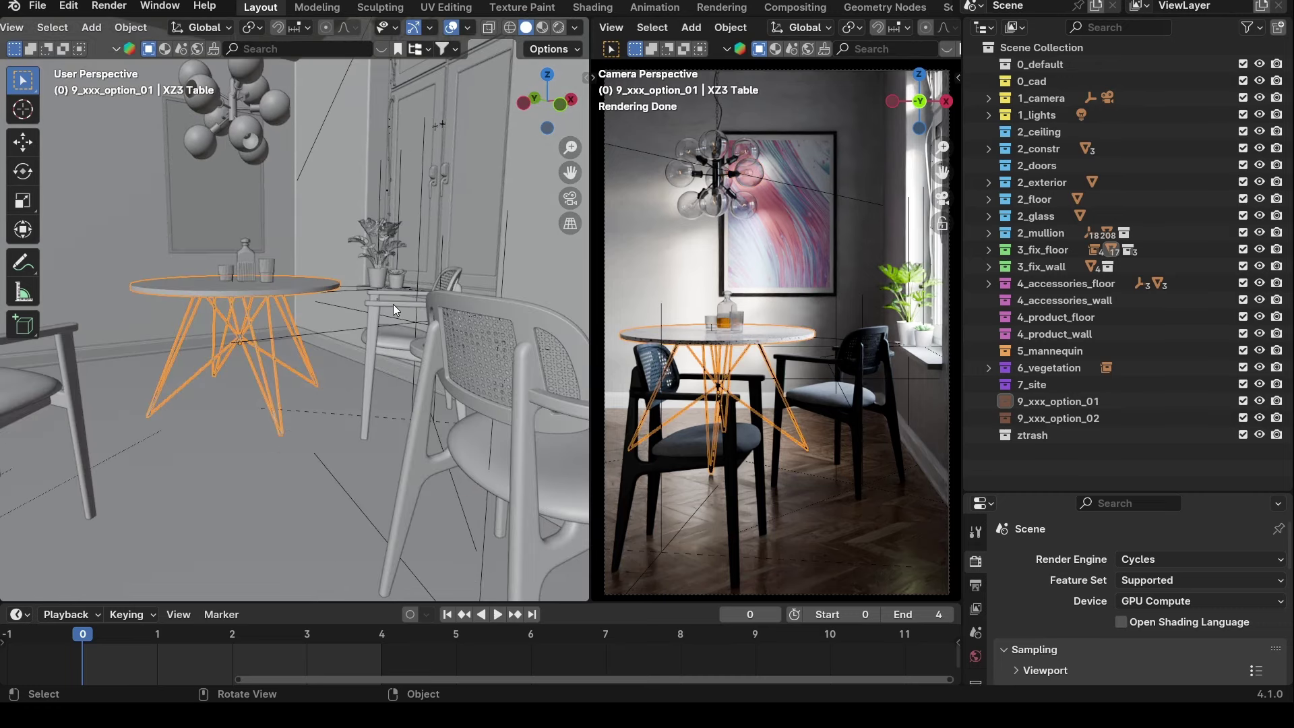
click(393, 305)
middle_drag(265, 320, 333, 306)
Frame the wall picture frame, then frame and orbit around the cabinet doors.
click(261, 252)
key(KP_Decimal)
click(389, 271)
key(KP_Decimal)
middle_drag(389, 270, 394, 300)
scroll(377, 325, up, 3)
scroll(376, 327, down, 4)
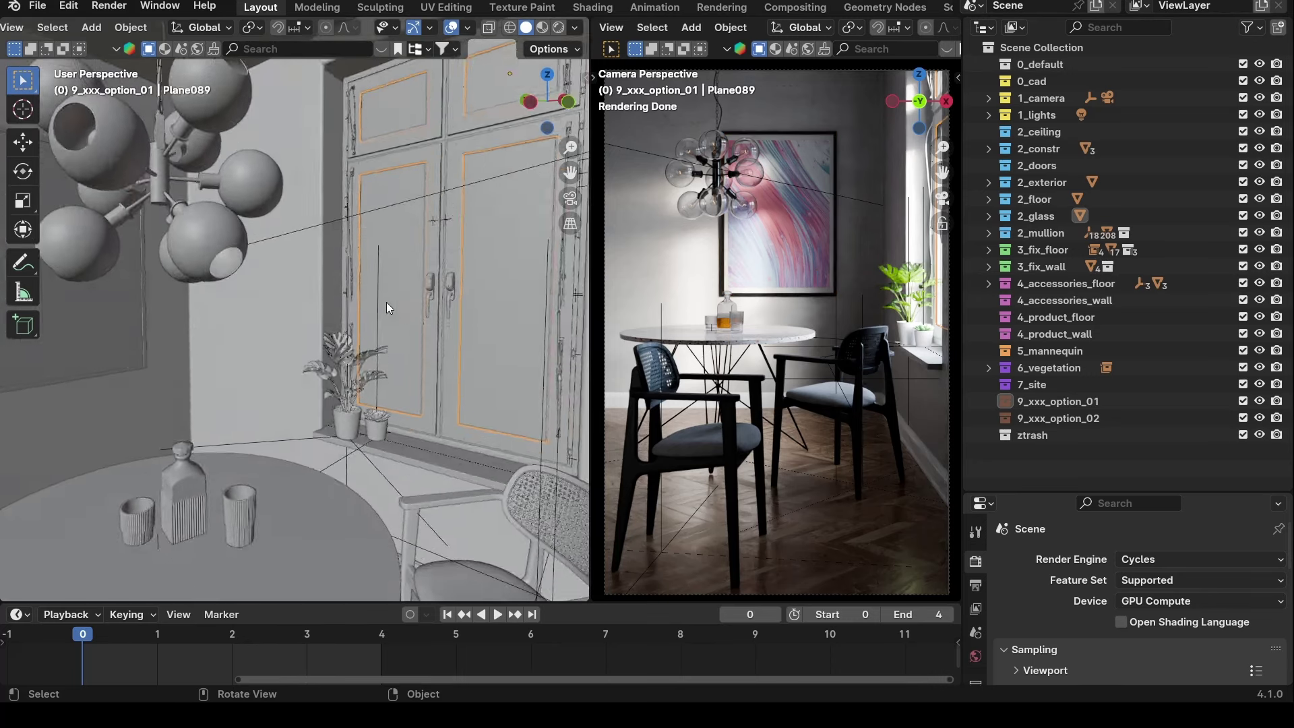
scroll(381, 445, down, 4)
Zoom out through the window, select bg-building-001, and orbit around it from lower and left angles.
middle_drag(380, 442, 322, 305)
scroll(242, 356, down, 6)
click(378, 368)
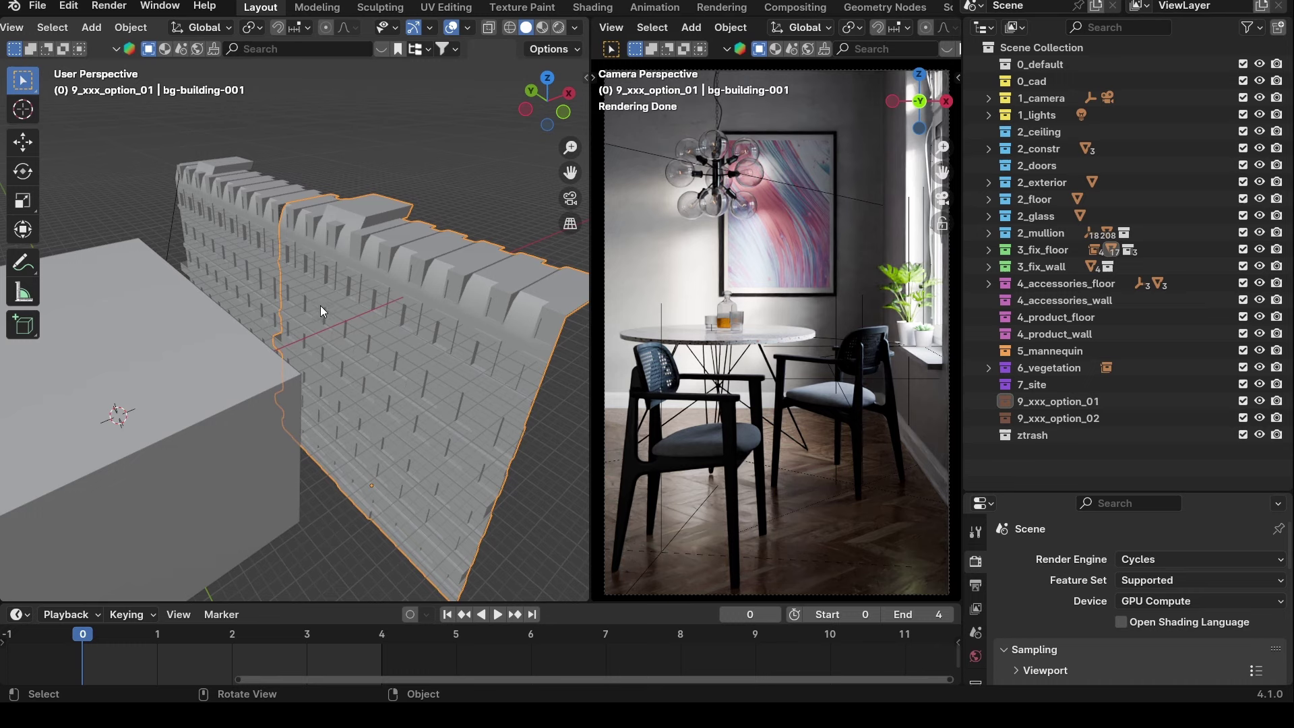
middle_drag(321, 301, 309, 268)
middle_drag(341, 345, 301, 348)
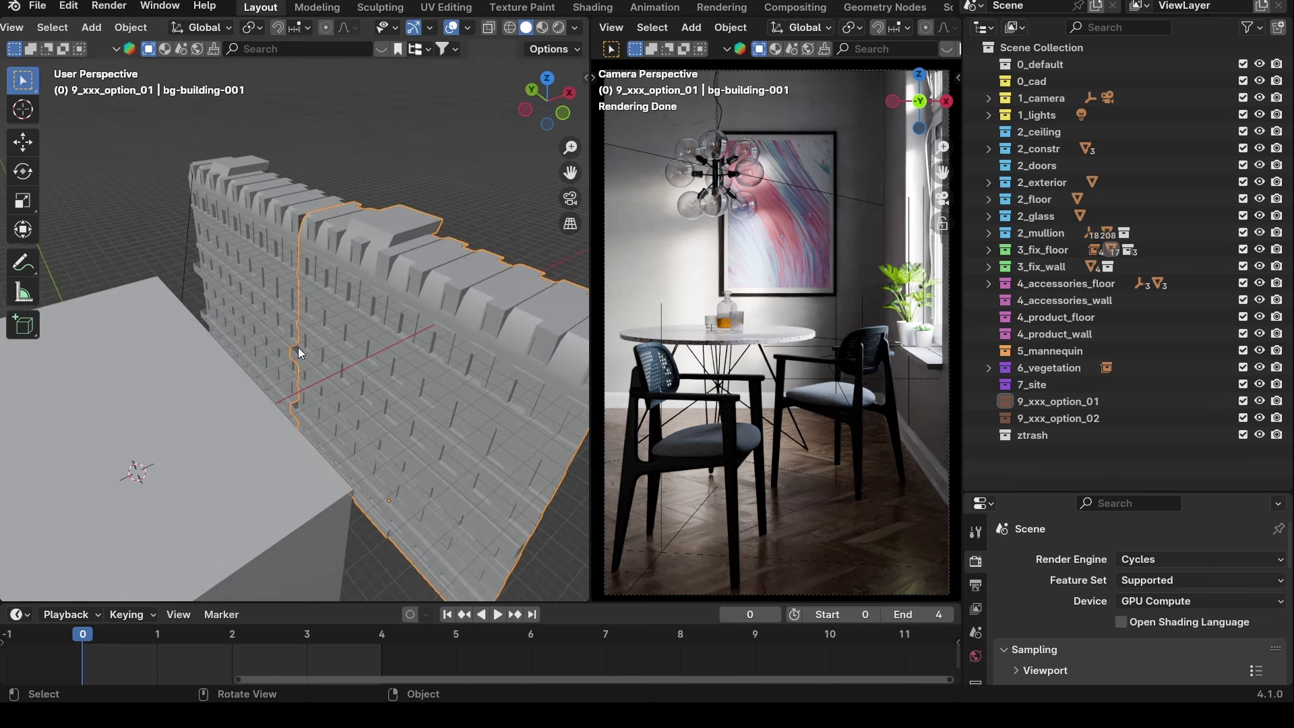
mouse_move(298, 347)
middle_down()
mouse_move(362, 366)
mouse_move(306, 407)
mouse_move(321, 361)
middle_up()
Try Rendered then Solid shading on the building, finally settling on Material Preview.
key(z)
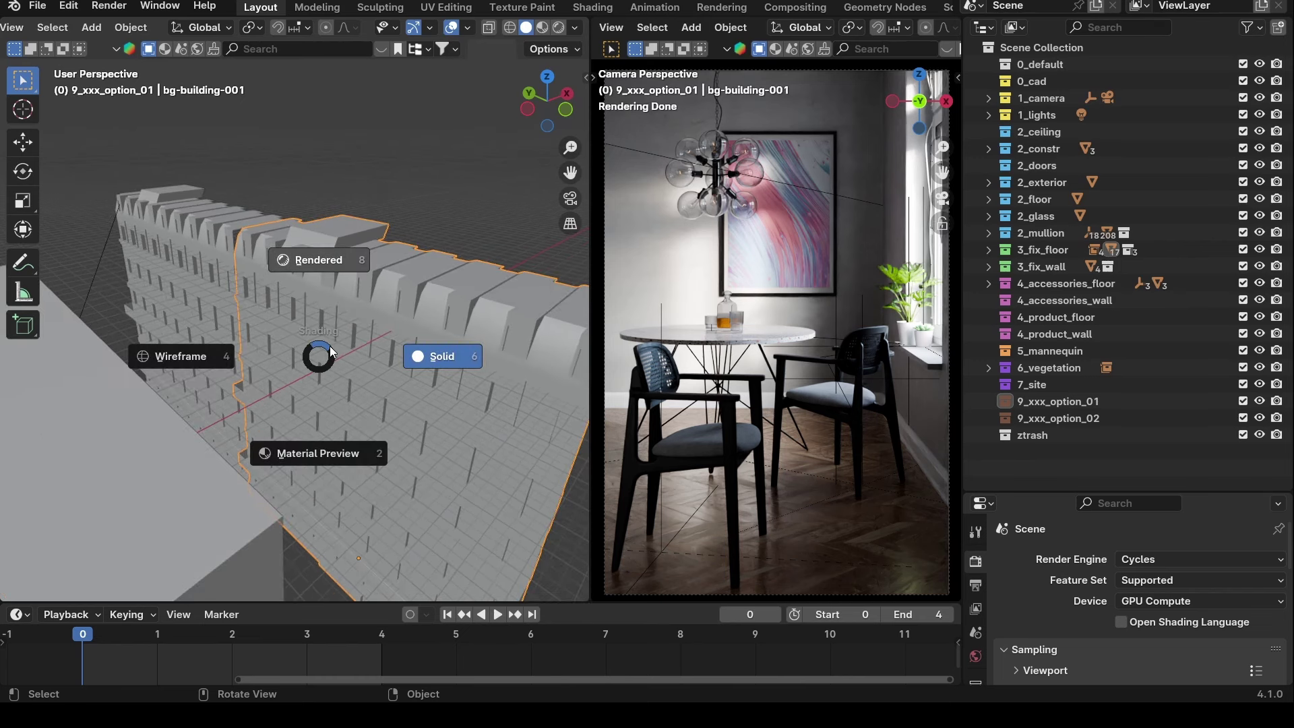
click(330, 346)
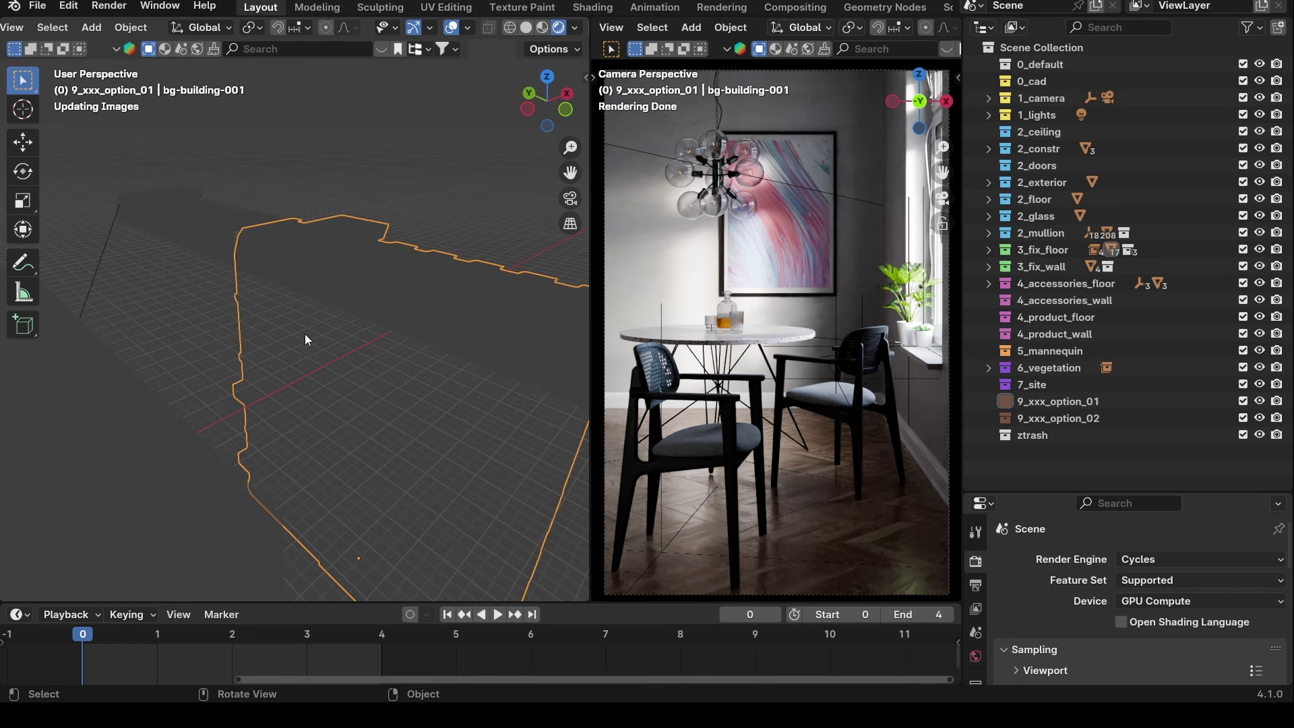
middle_drag(304, 334, 288, 315)
key(z)
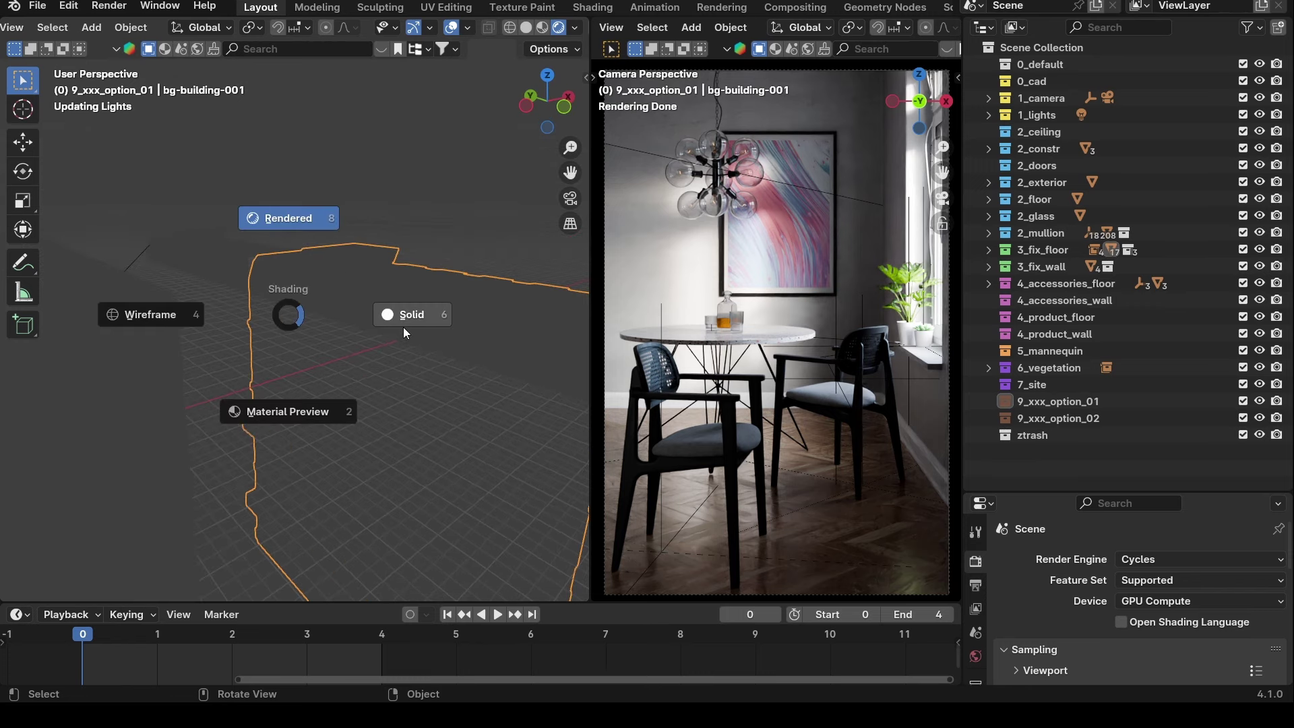
click(403, 327)
middle_drag(429, 312, 380, 351)
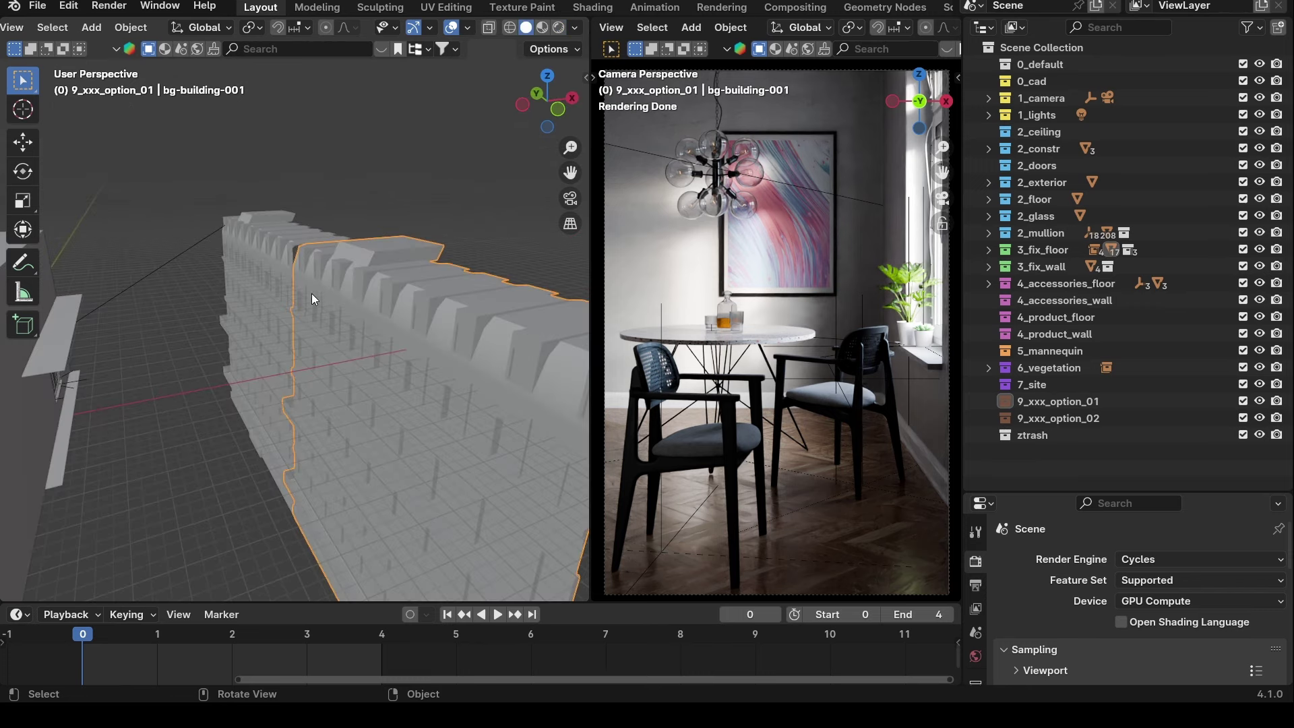
middle_drag(299, 311, 323, 316)
key(z)
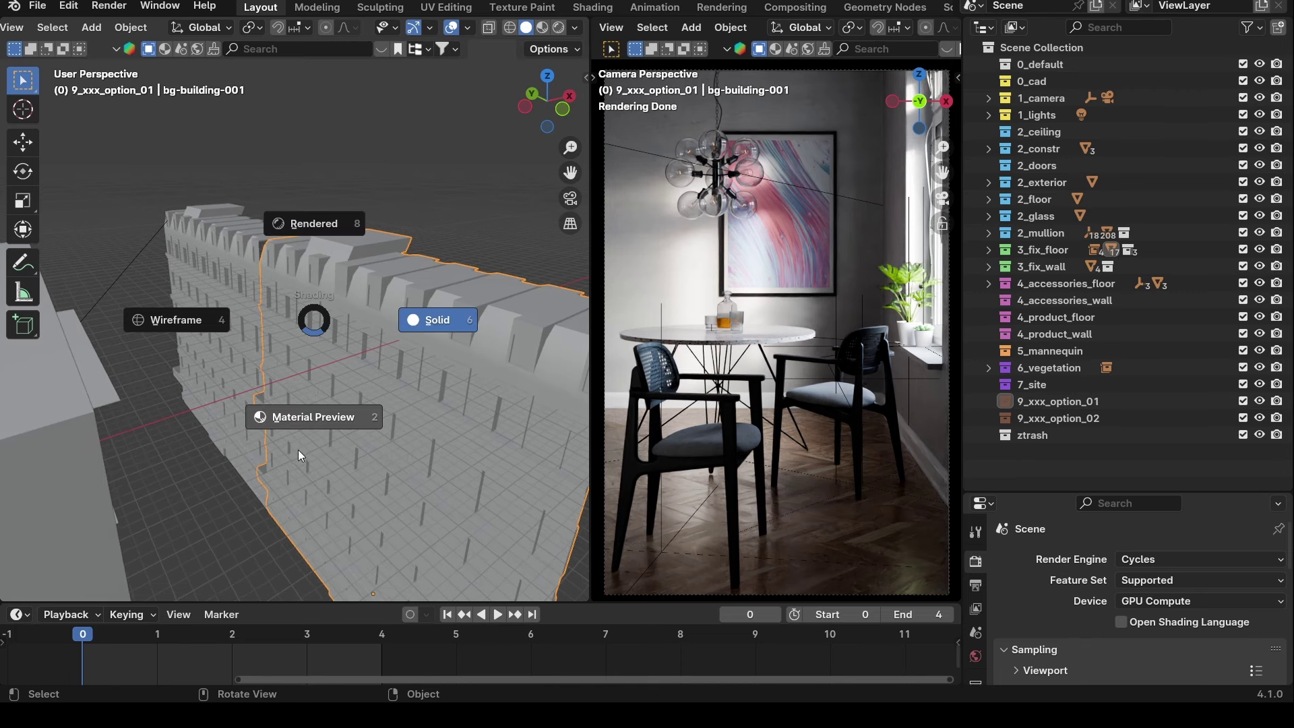
click(325, 420)
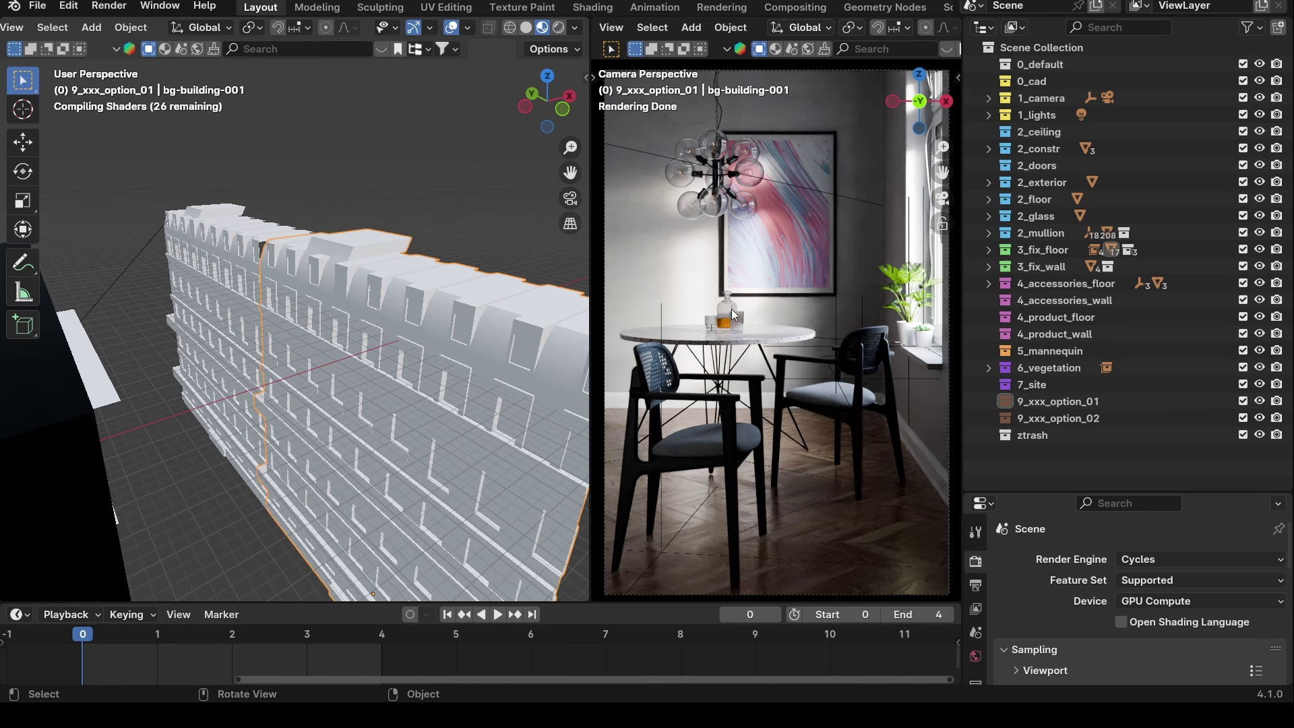
Select the focus-point empty, wicker chair, chandelier piece, highball glass and finally the XZ3 Table.
click(720, 324)
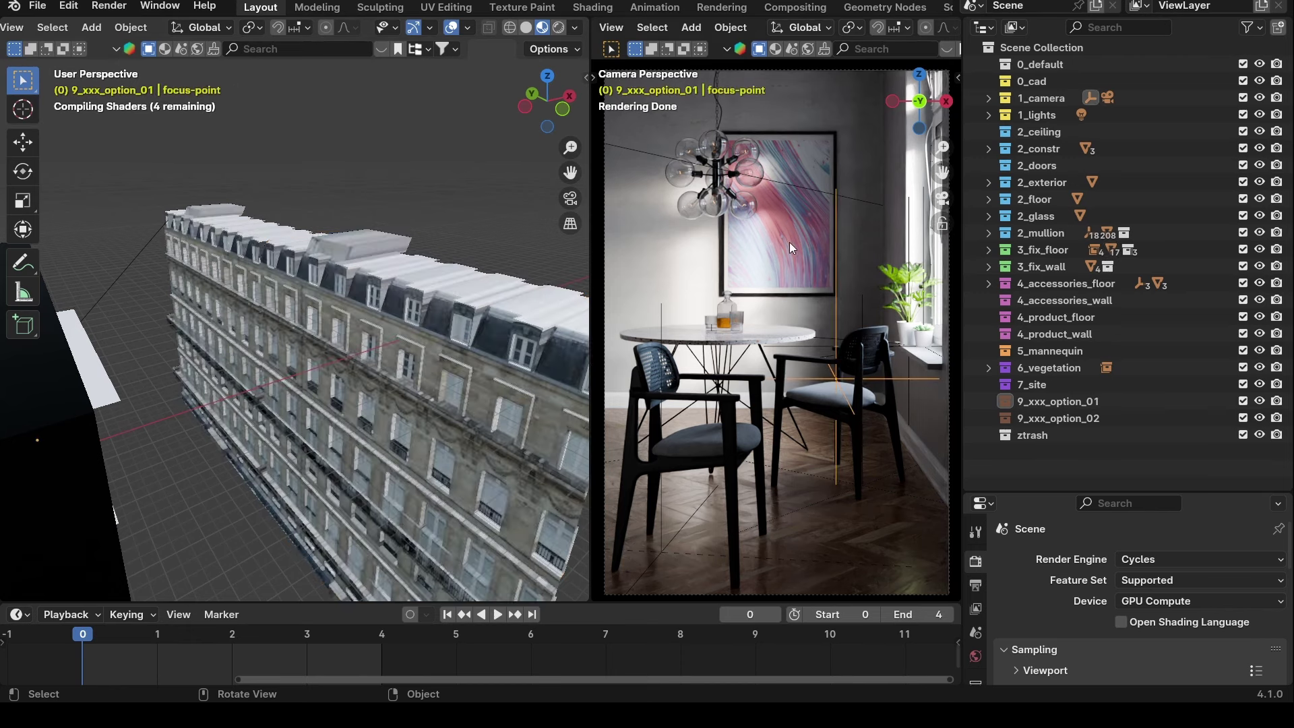
click(721, 168)
click(718, 182)
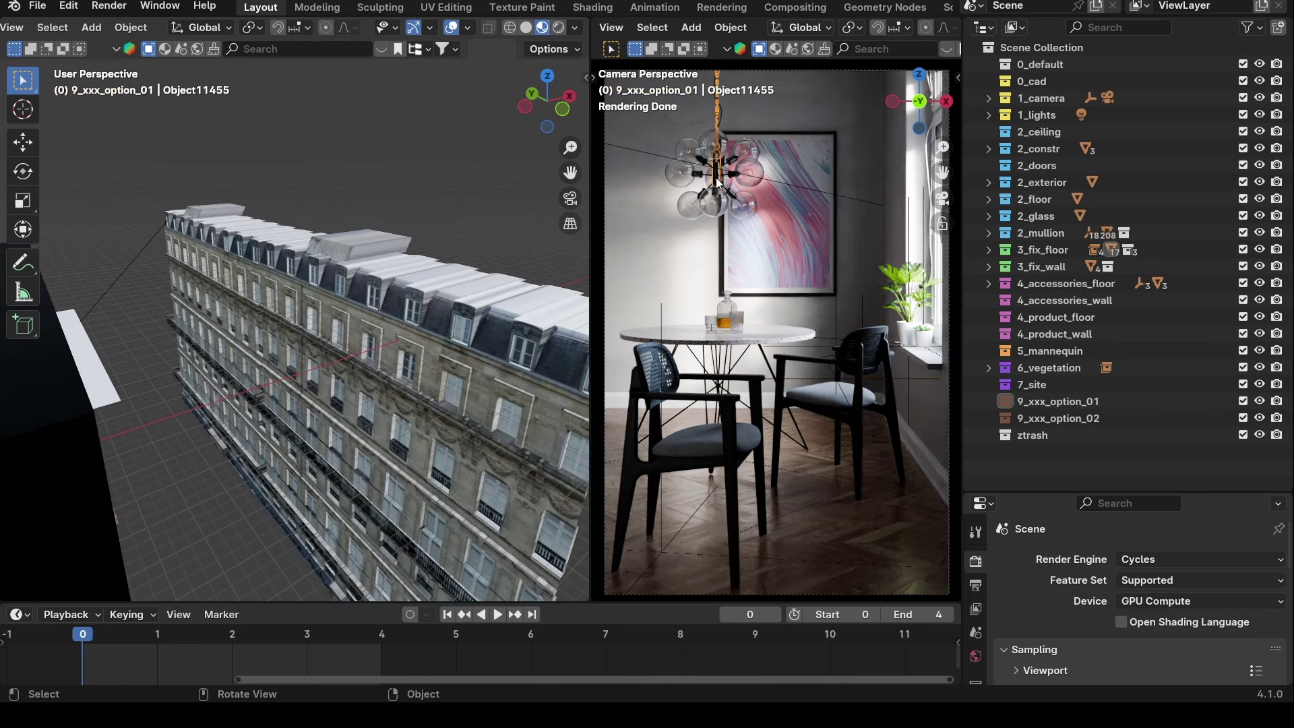
click(729, 323)
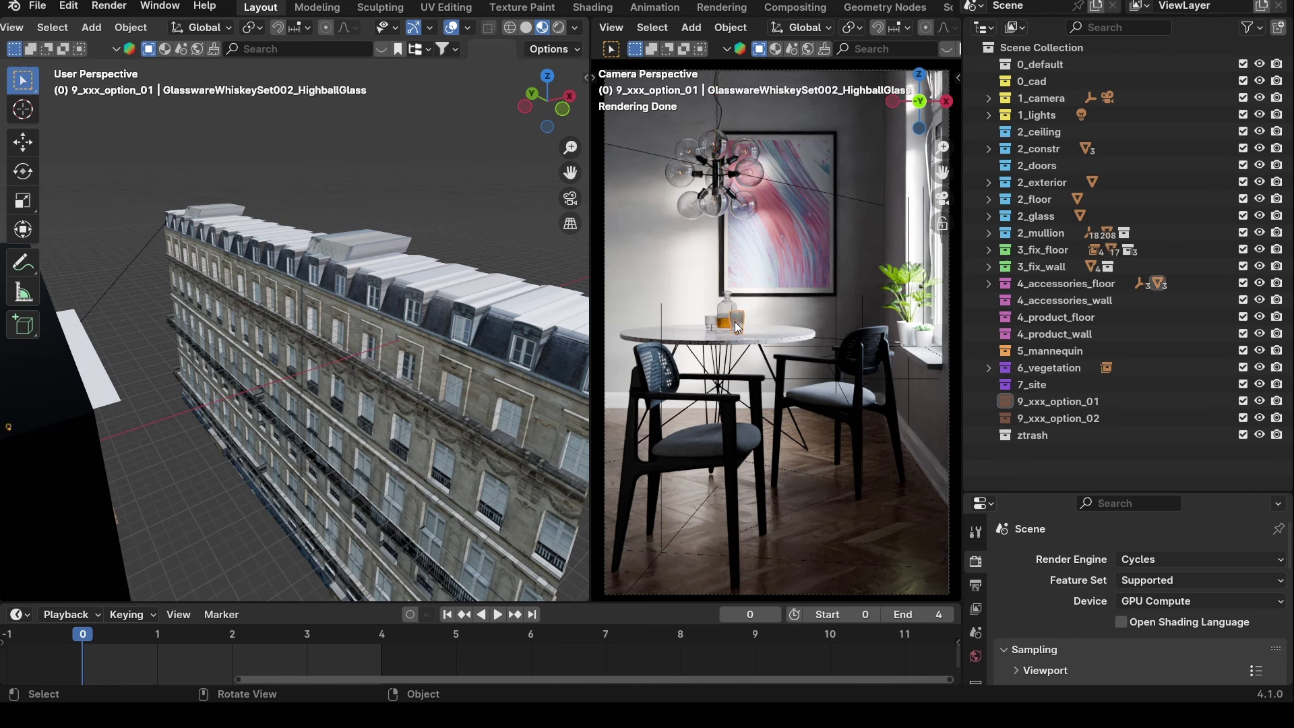
click(794, 334)
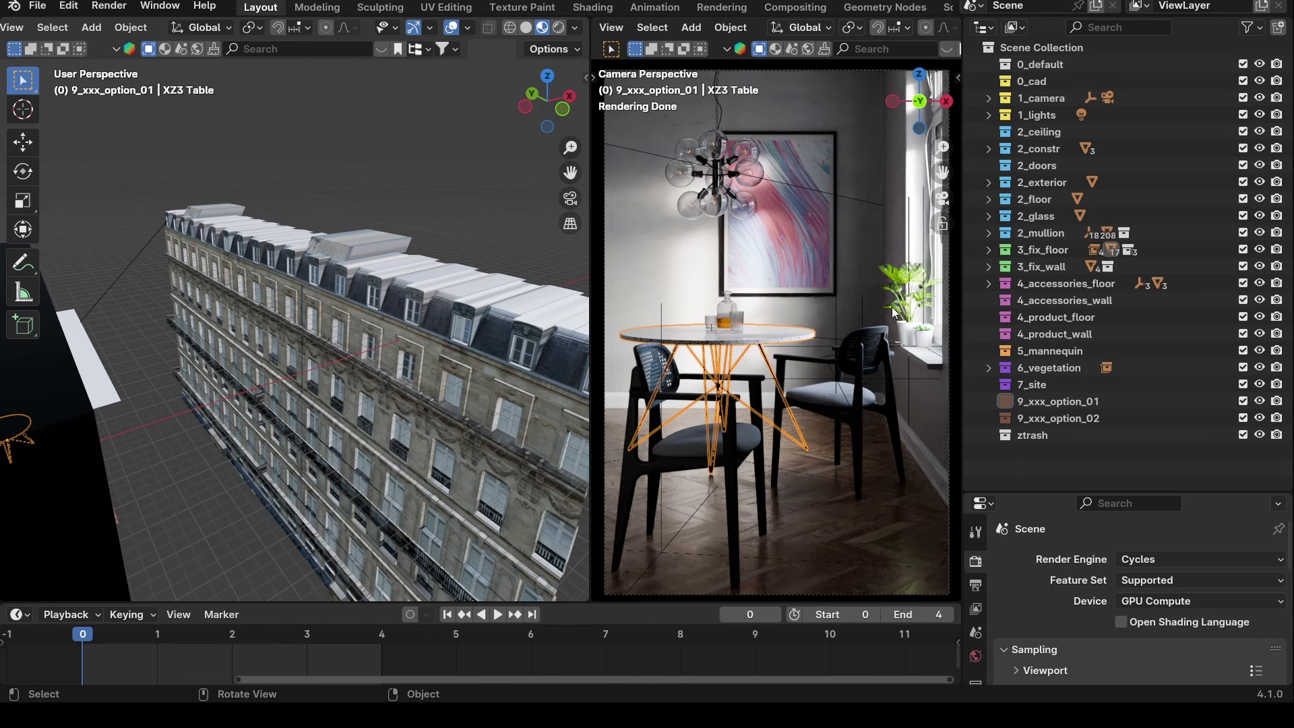
Look at the dining nook through the scene camera and switch the view to Solid shading.
middle_drag(319, 393, 323, 383)
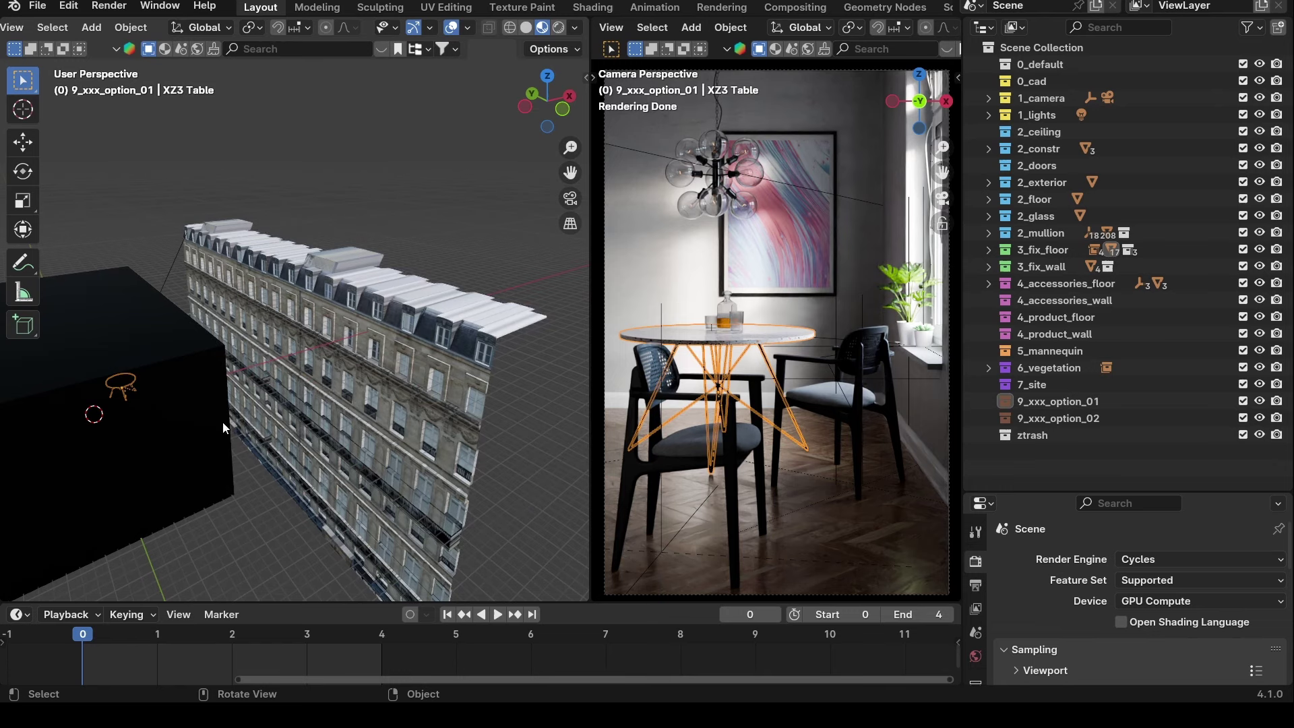
key(KP_0)
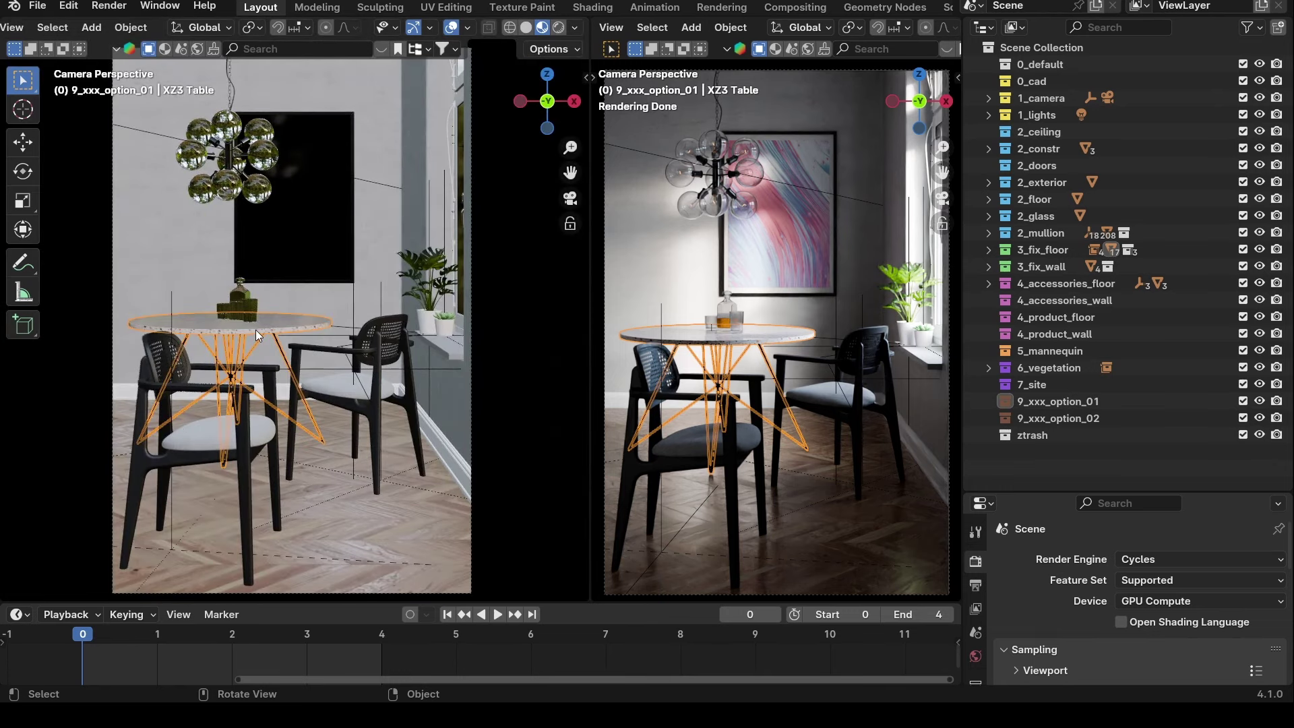
key(z)
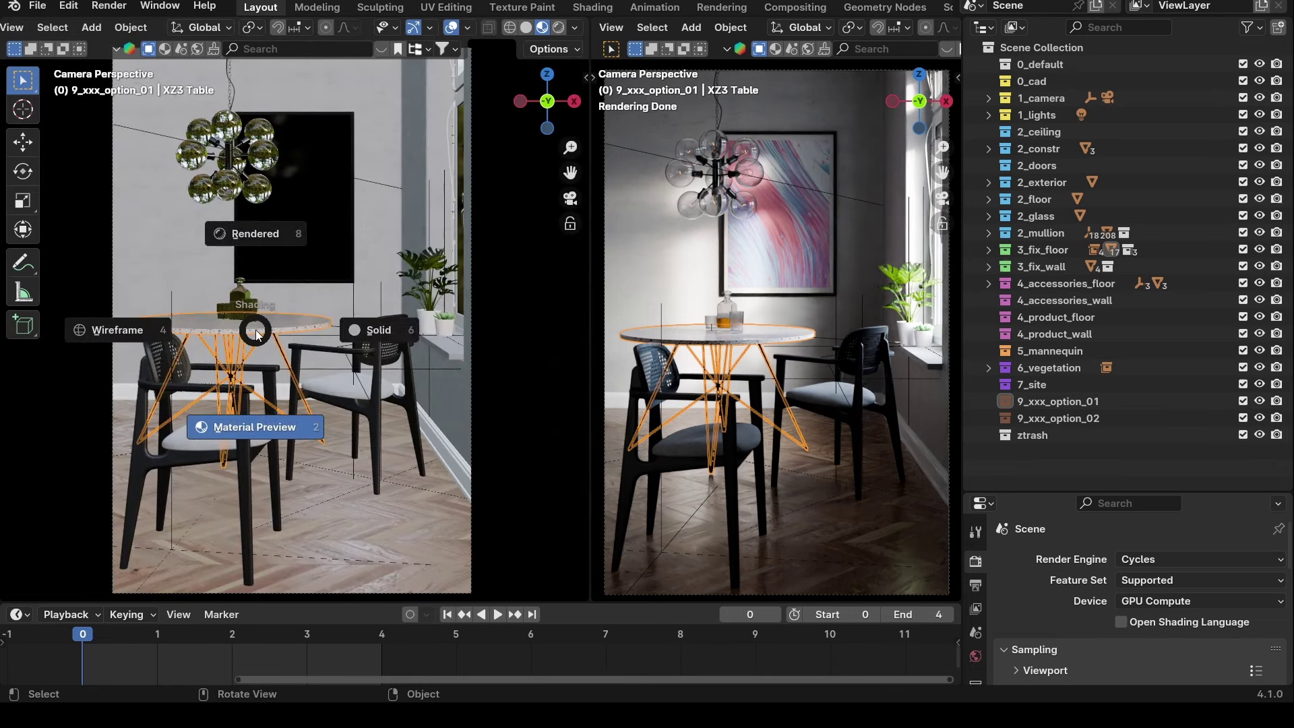
click(362, 327)
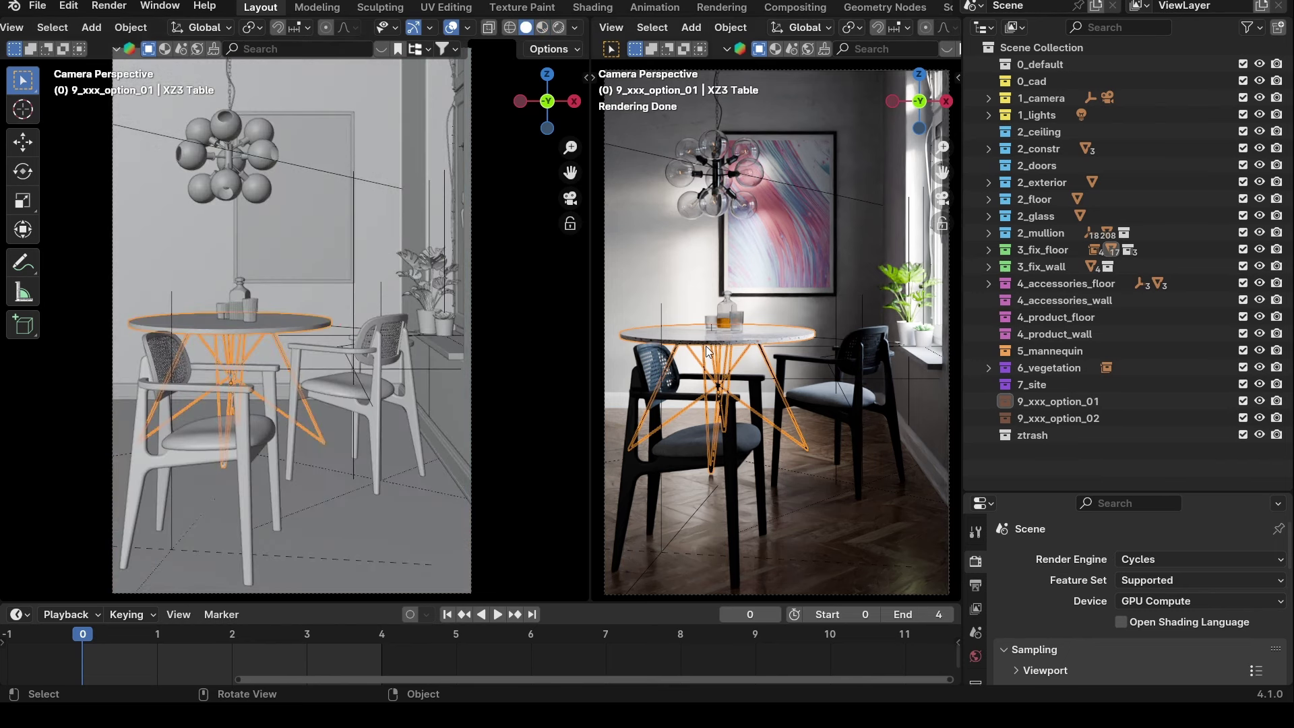
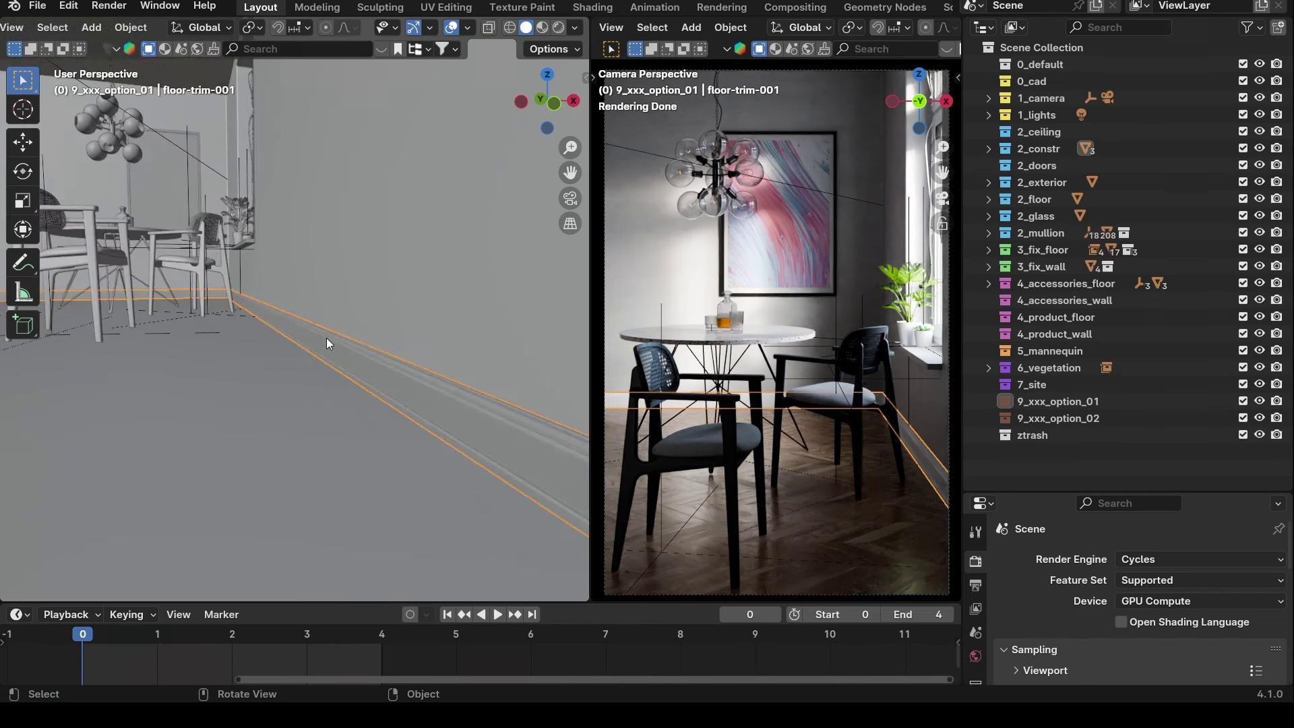
shift+middle_drag(345, 350, 116, 286)
scroll(272, 339, down, 4)
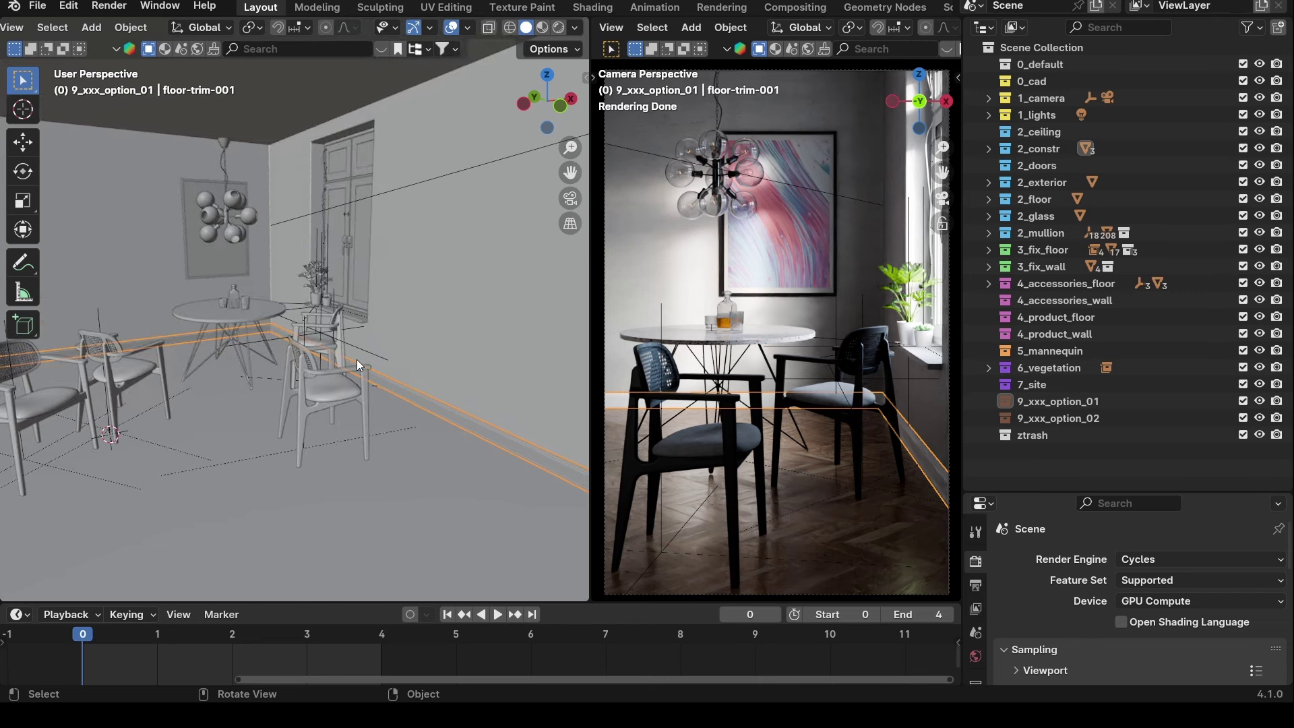
scroll(272, 238, up, 5)
shift+middle_drag(260, 242, 270, 326)
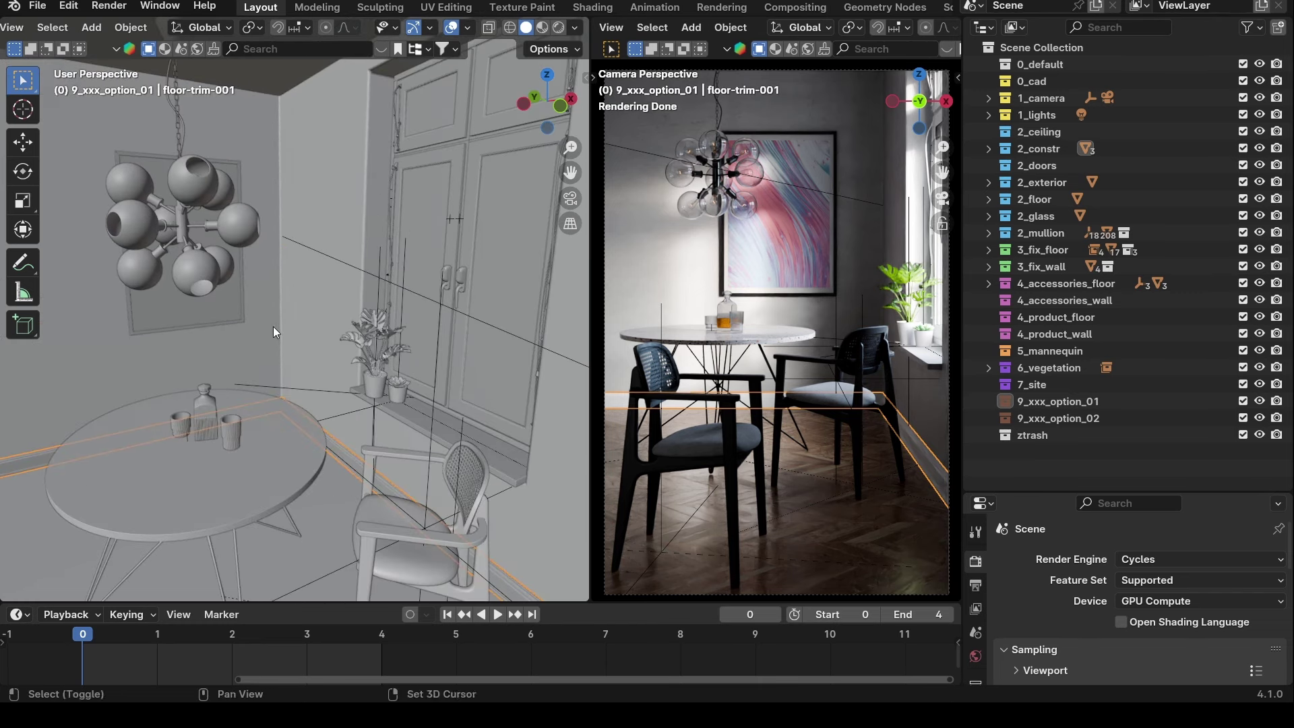
click(347, 261)
middle_drag(347, 261, 282, 127)
scroll(380, 195, up, 6)
scroll(313, 212, down, 4)
middle_drag(303, 225, 306, 248)
scroll(325, 186, up, 4)
middle_drag(325, 184, 343, 123)
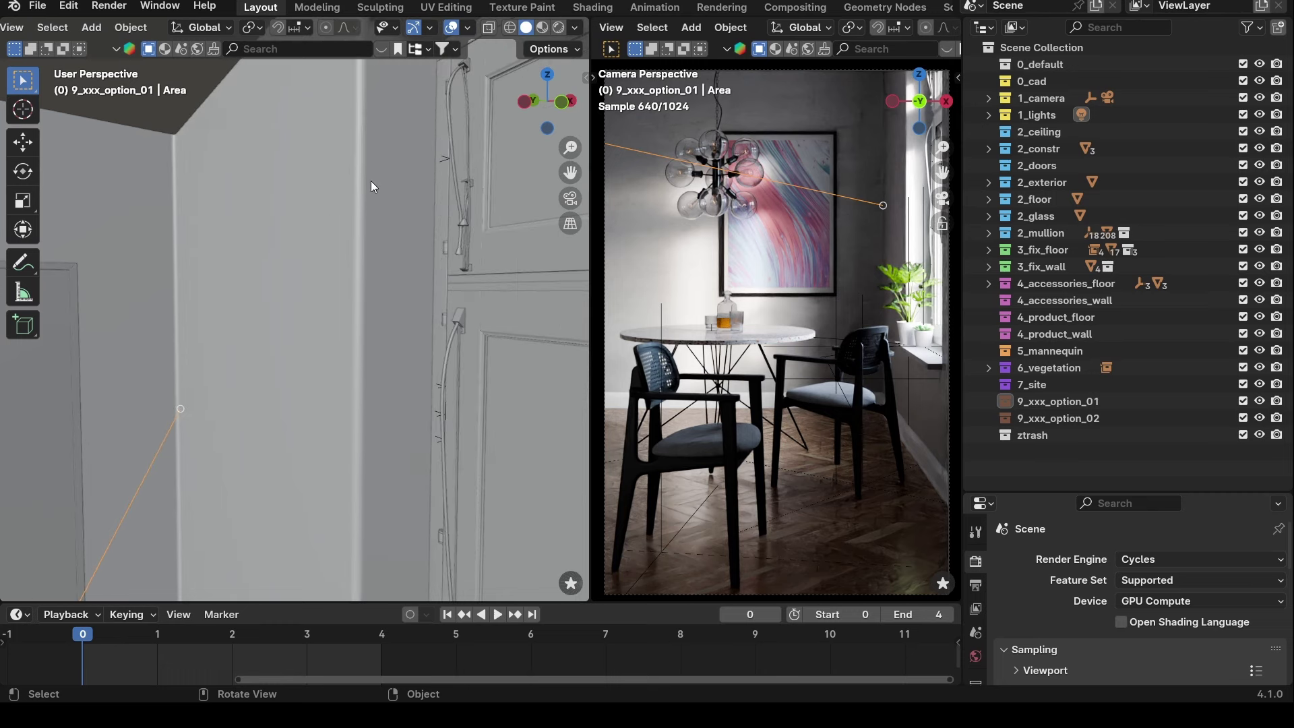
middle_drag(354, 200, 341, 151)
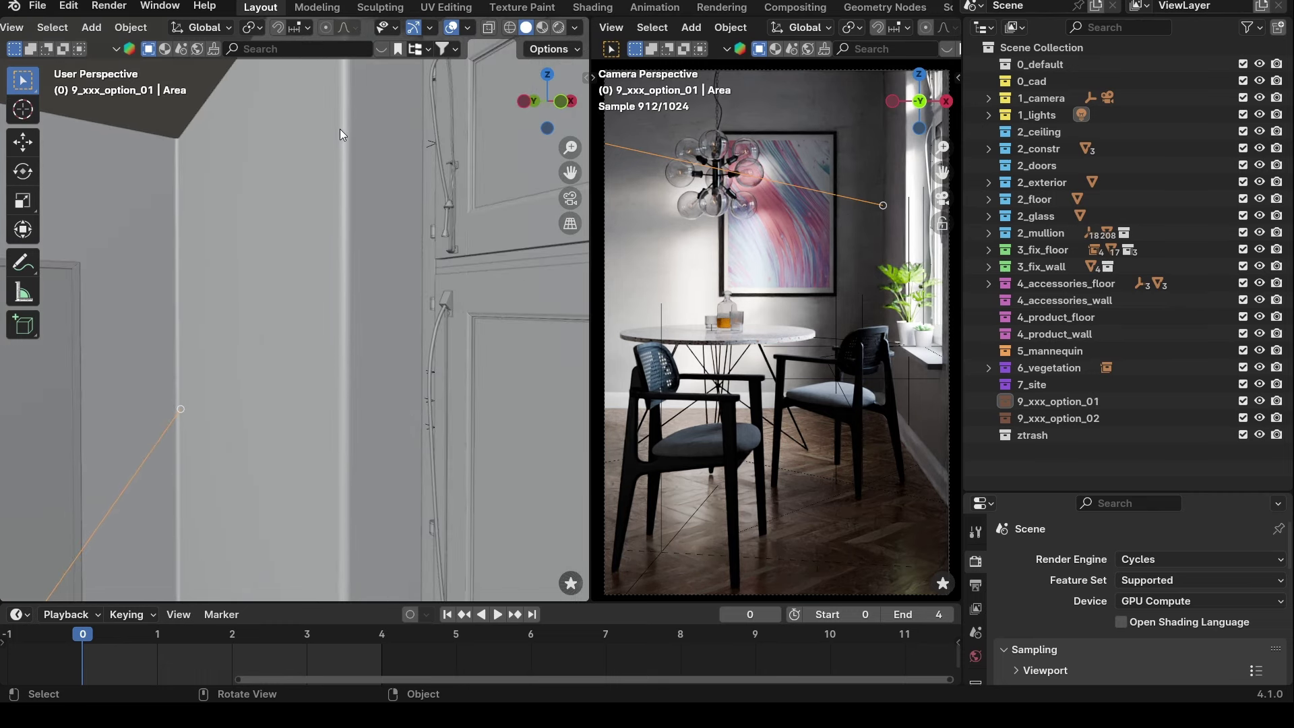
middle_drag(341, 228, 277, 313)
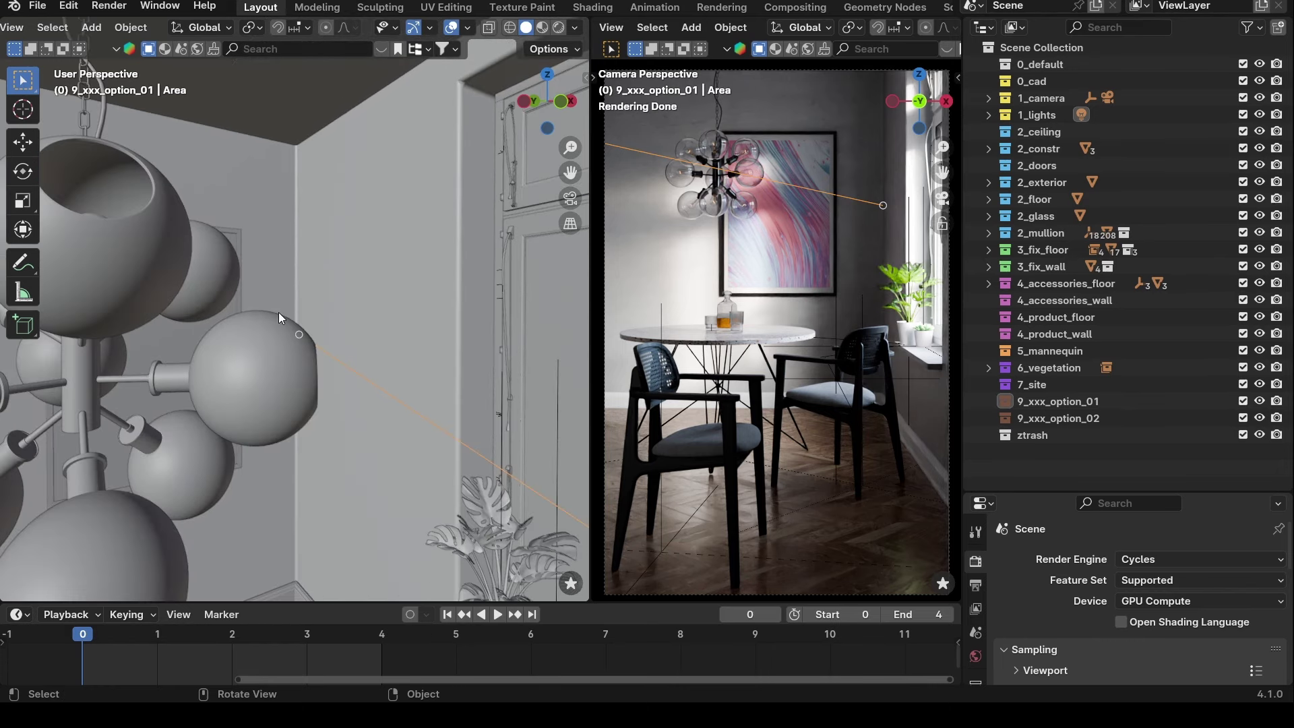
scroll(356, 272, down, 6)
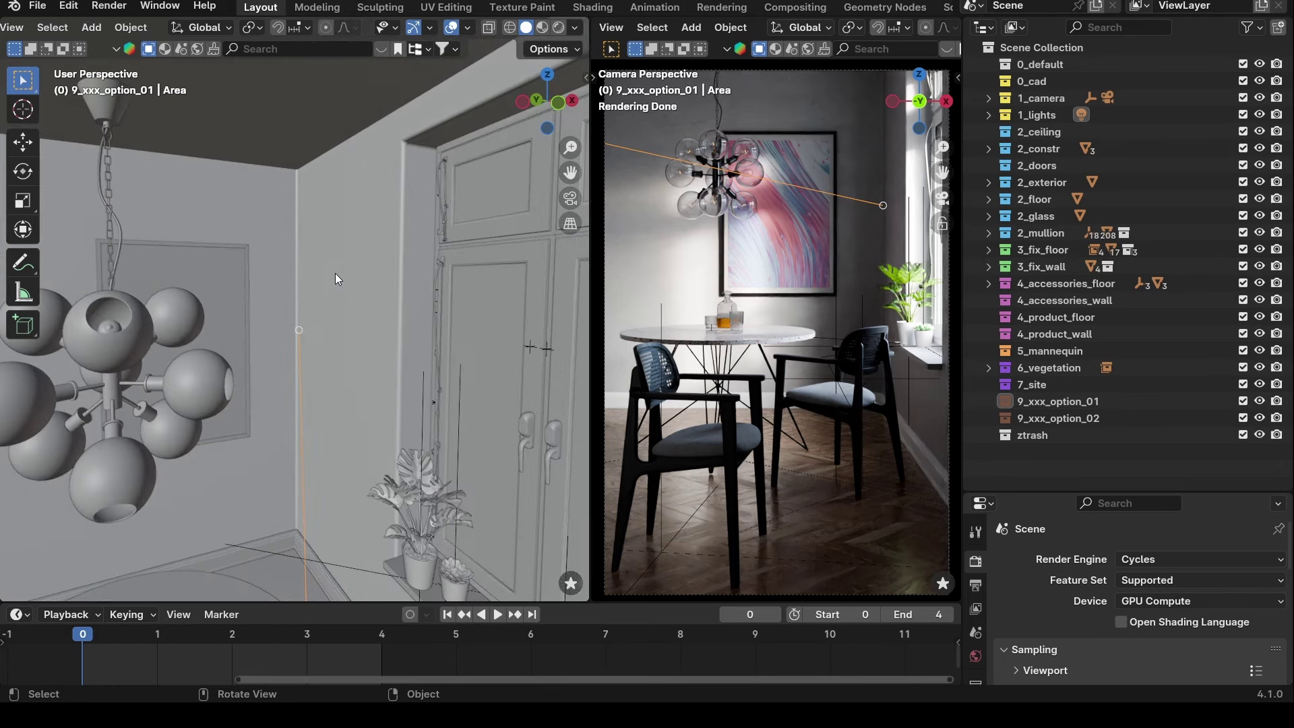
click(266, 116)
scroll(259, 132, down, 5)
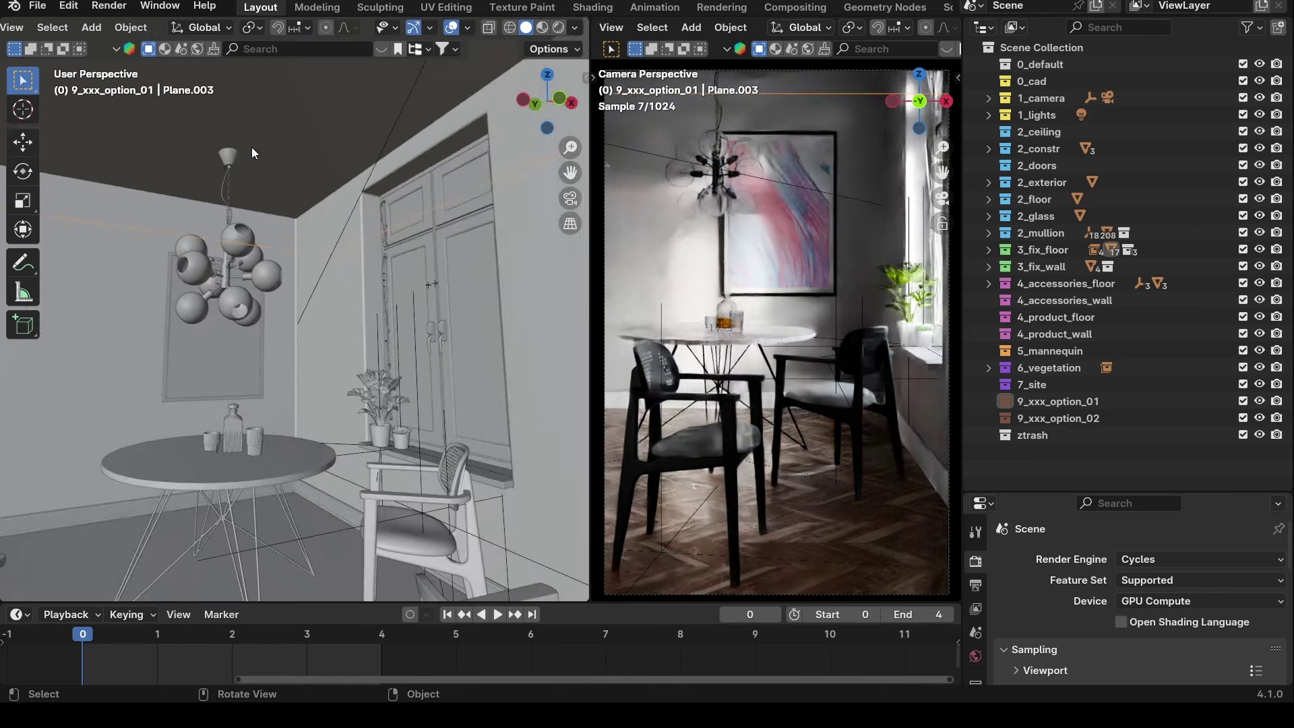
middle_drag(249, 152, 259, 159)
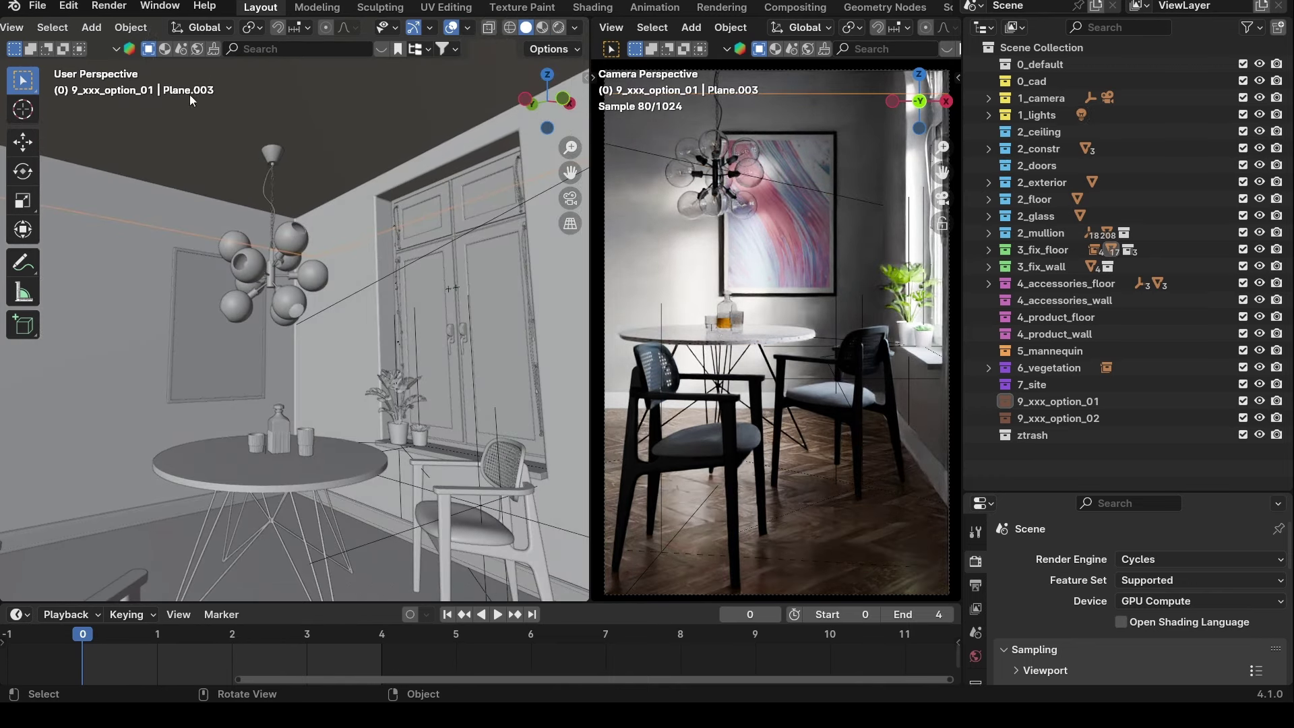
middle_drag(301, 228, 248, 261)
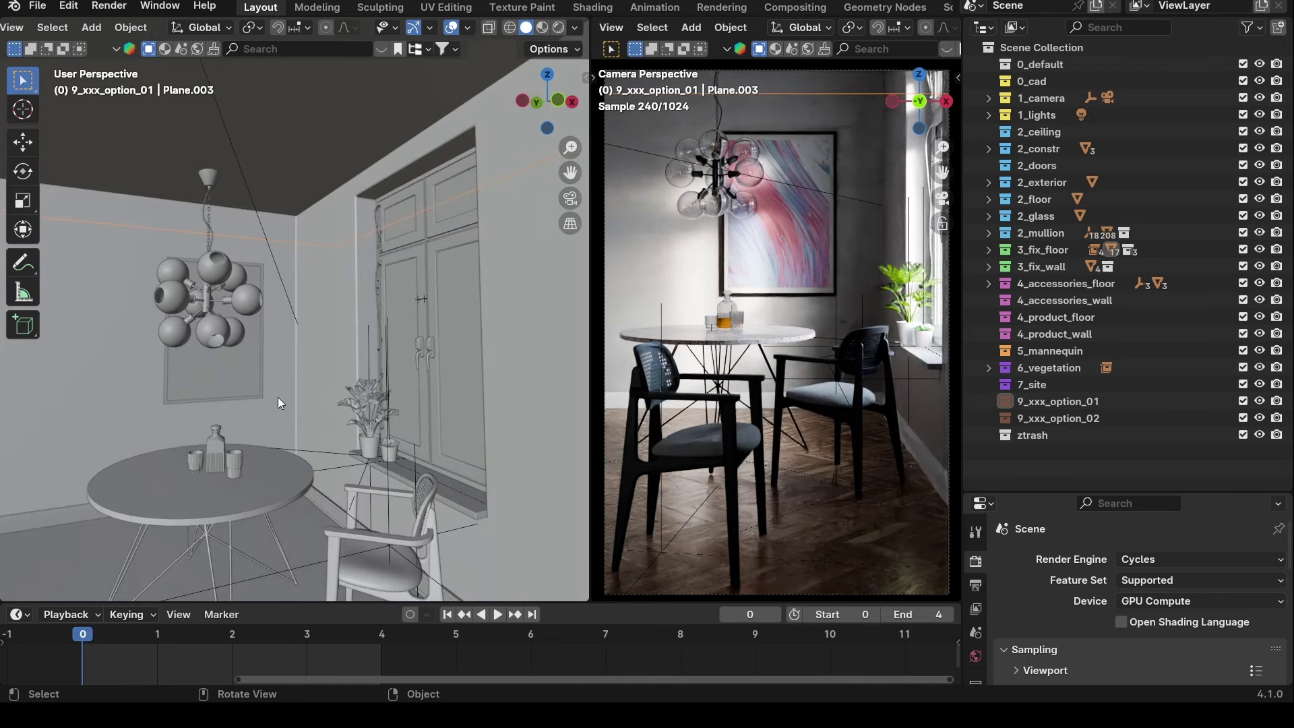
From the camera view, move the room's enclosing cube up and left, clear of the room.
key(KP_0)
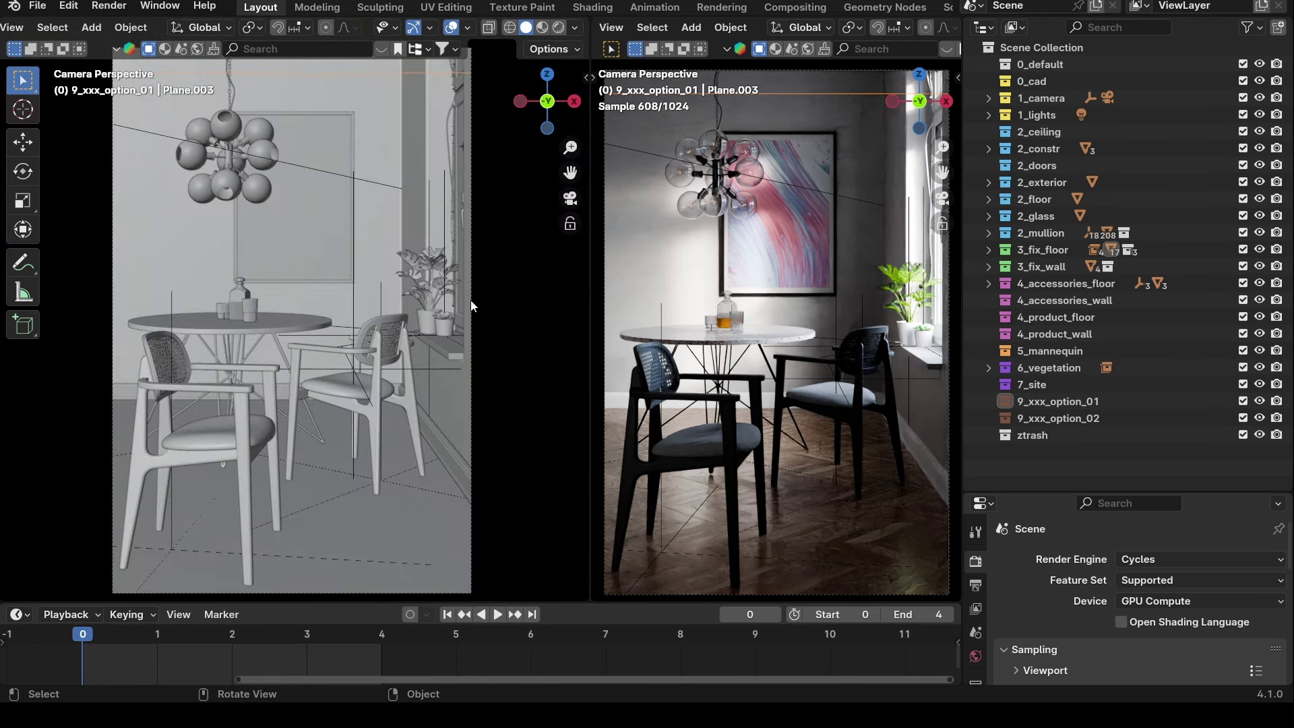
mouse_move(294, 320)
middle_down()
mouse_move(370, 338)
mouse_move(329, 350)
mouse_move(341, 337)
mouse_move(393, 358)
mouse_move(309, 365)
mouse_move(275, 303)
middle_up()
click(267, 259)
middle_drag(267, 259, 302, 318)
key(g)
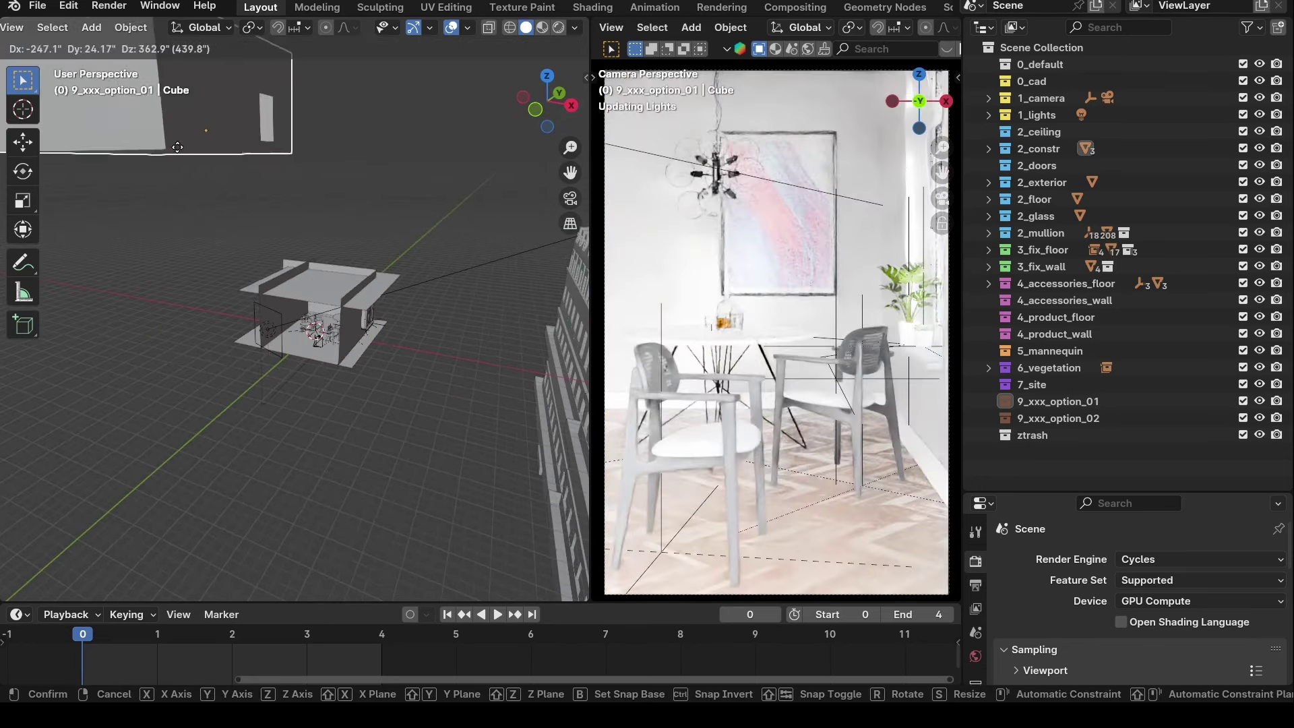
click(256, 242)
middle_drag(256, 241, 292, 276)
key(ctrl+z)
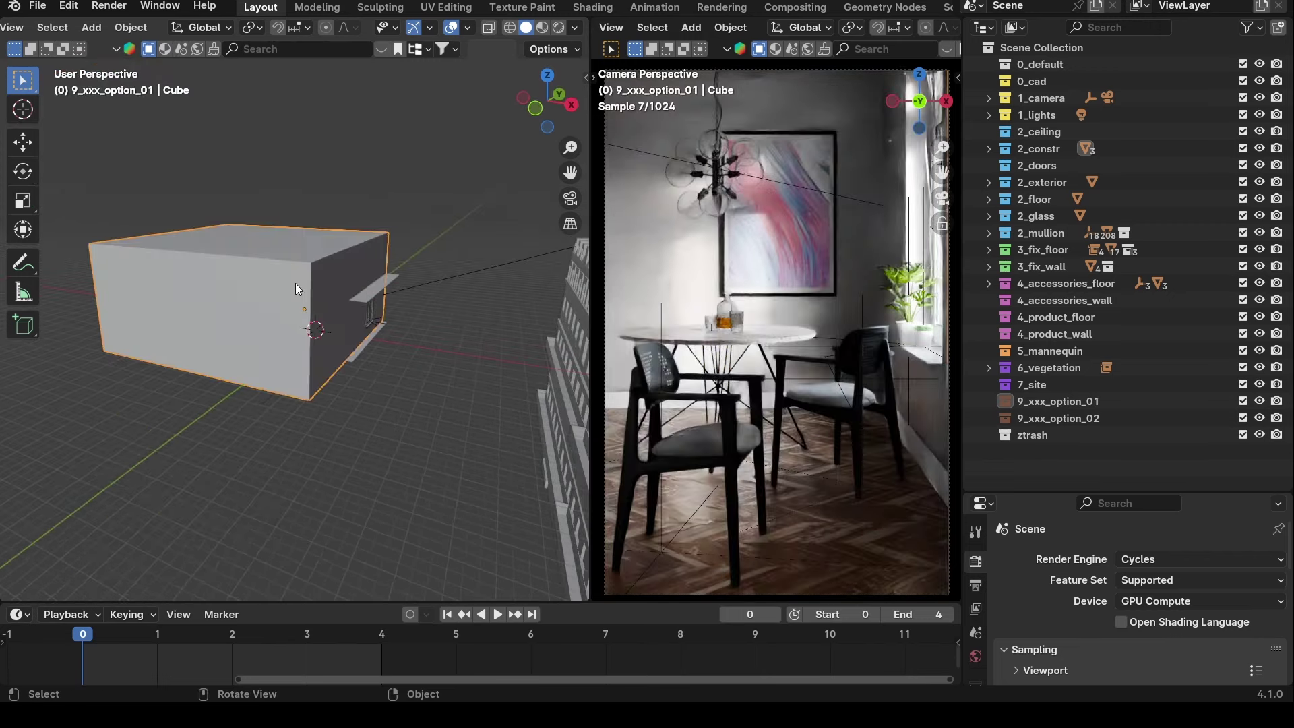
key(g)
click(187, 186)
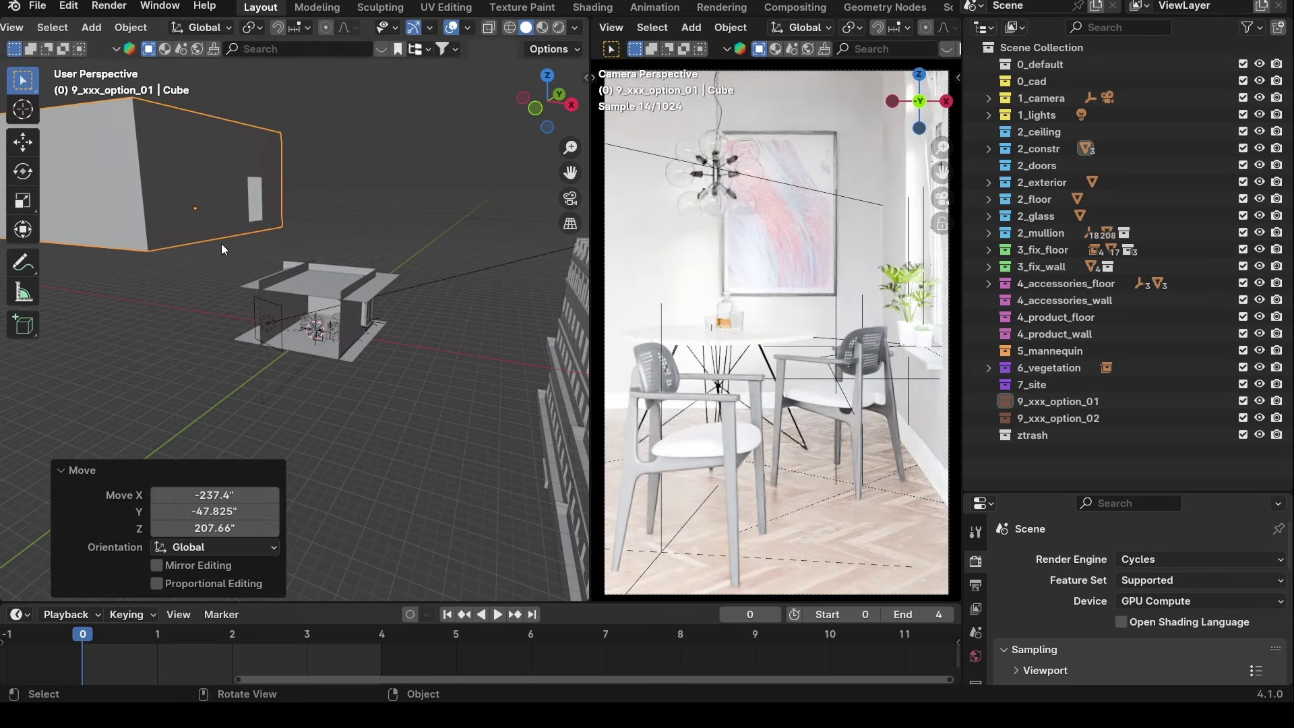
middle_drag(243, 290, 253, 220)
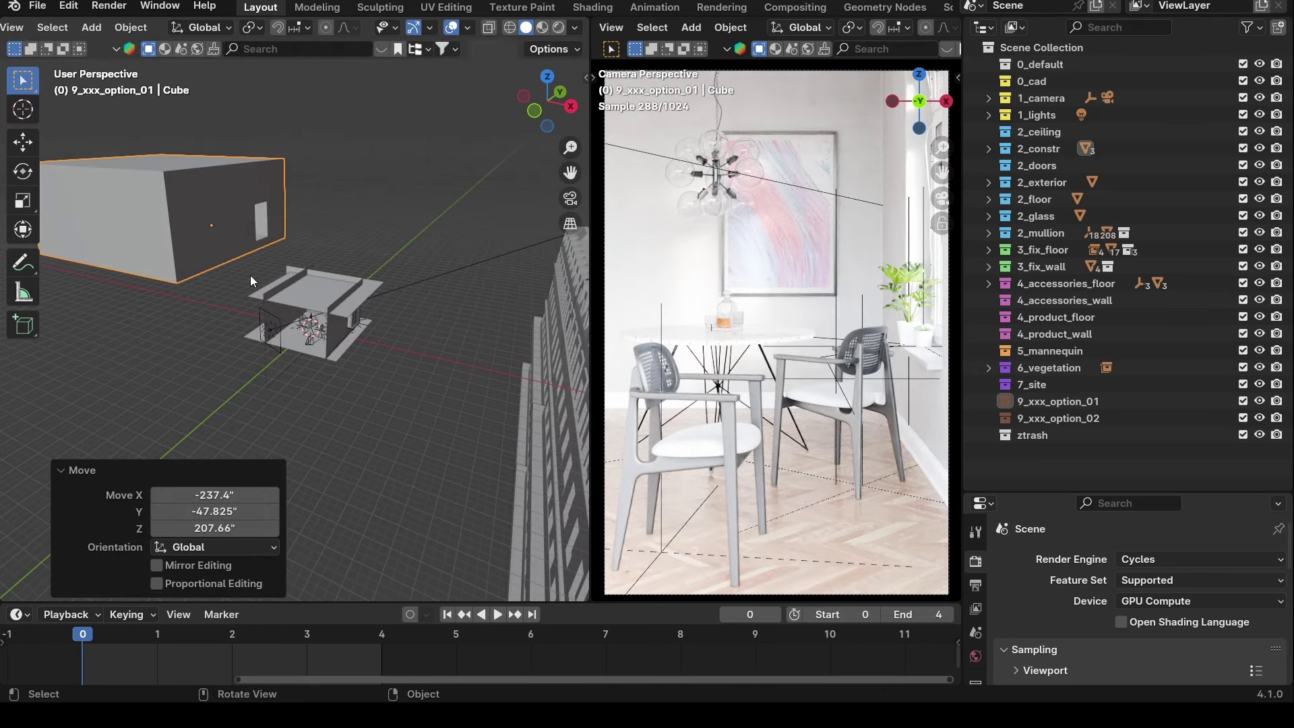
middle_drag(281, 337, 301, 317)
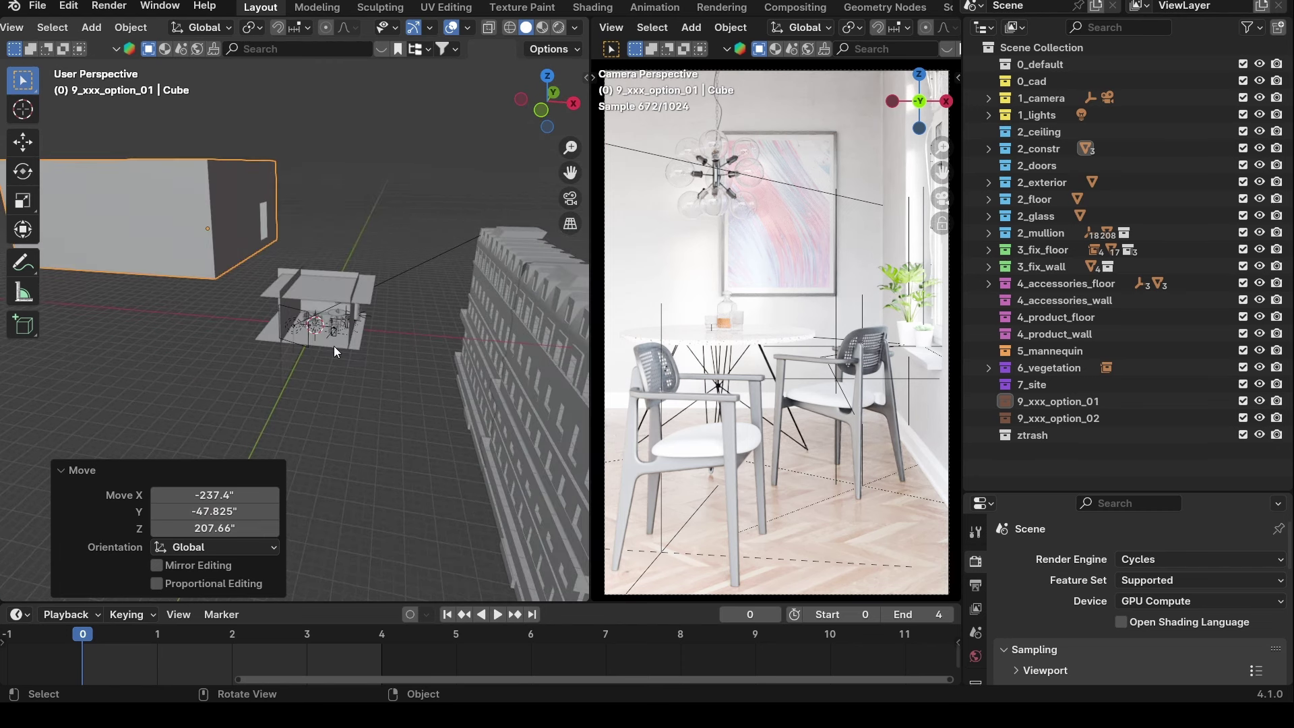
Undo the move so the cube surrounds the room again, then select the floor.
click(286, 296)
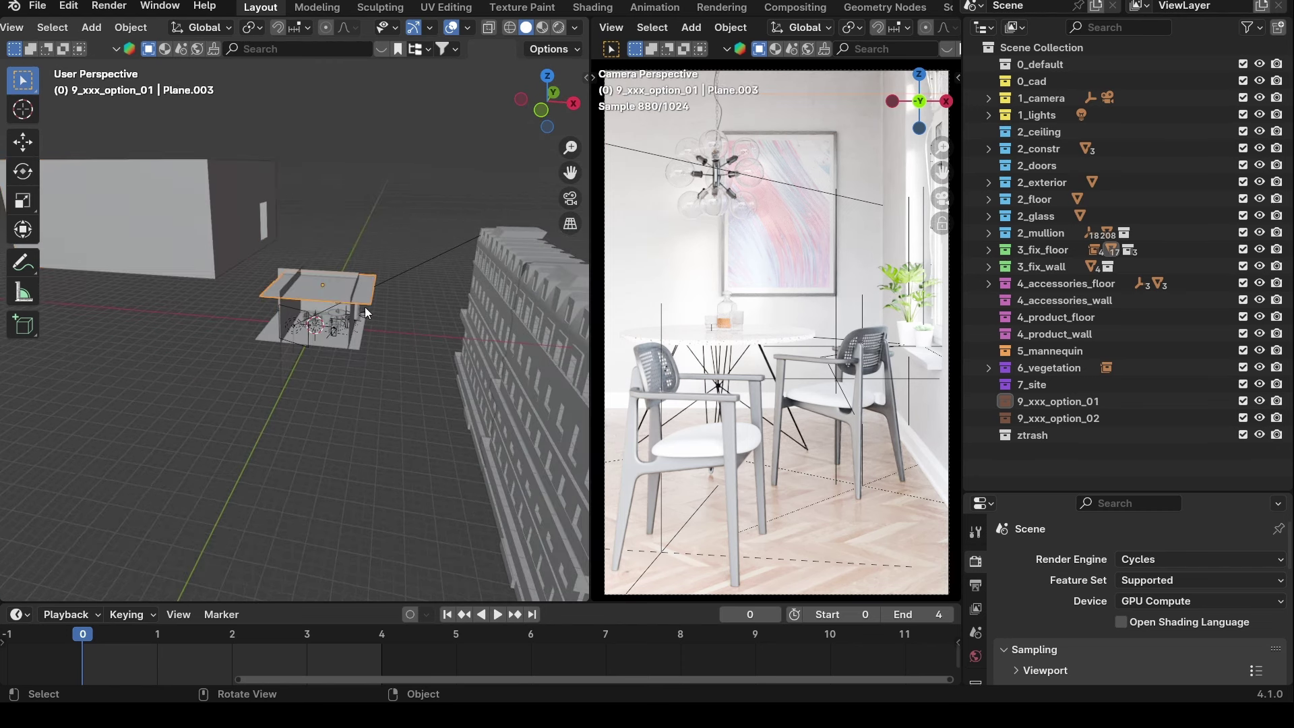
scroll(309, 319, up, 3)
middle_drag(339, 283, 218, 313)
click(218, 313)
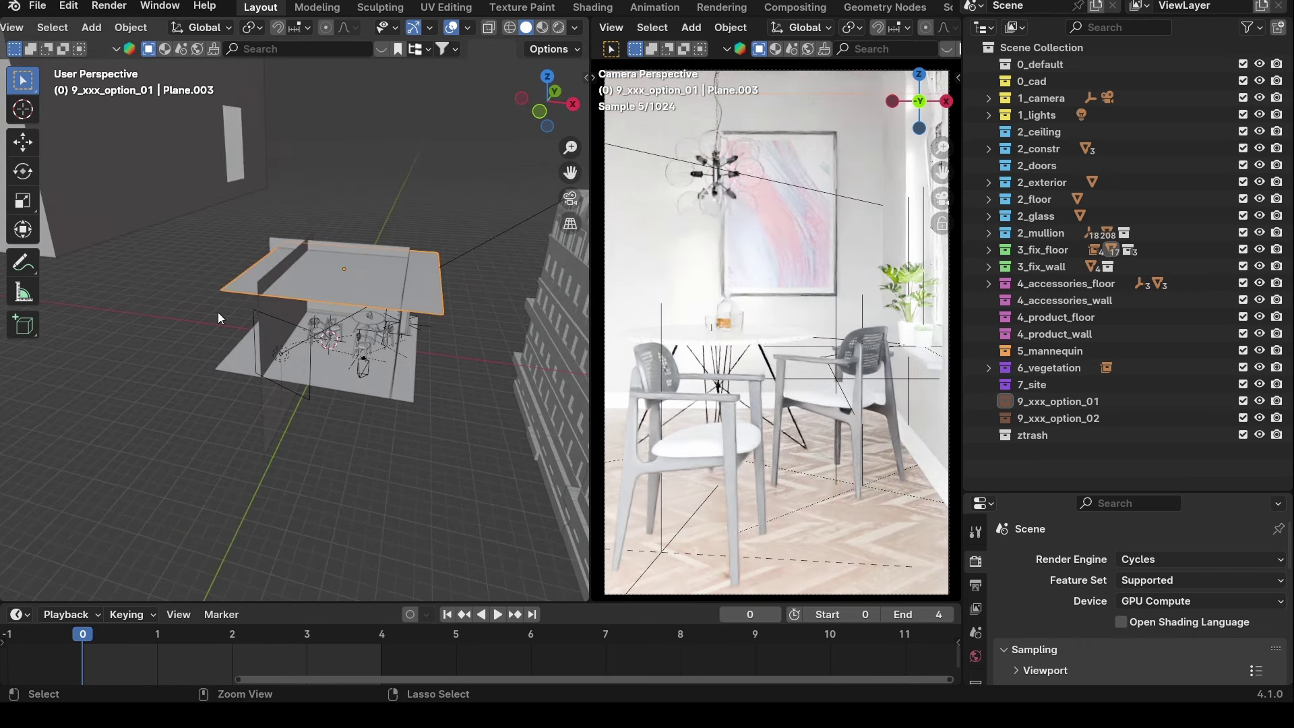
key(ctrl+z)
key(ctrl+z)
key(ctrl+z)
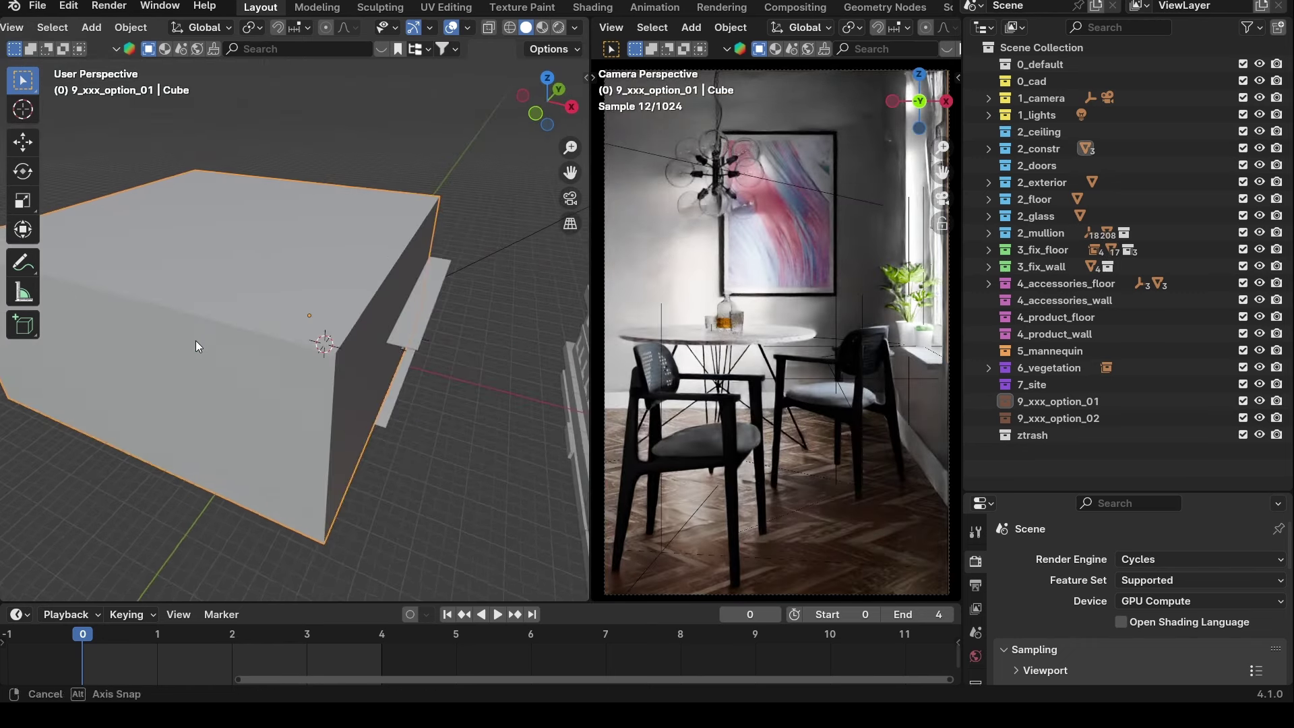
scroll(203, 204, down, 5)
middle_drag(211, 218, 220, 322)
scroll(225, 332, up, 6)
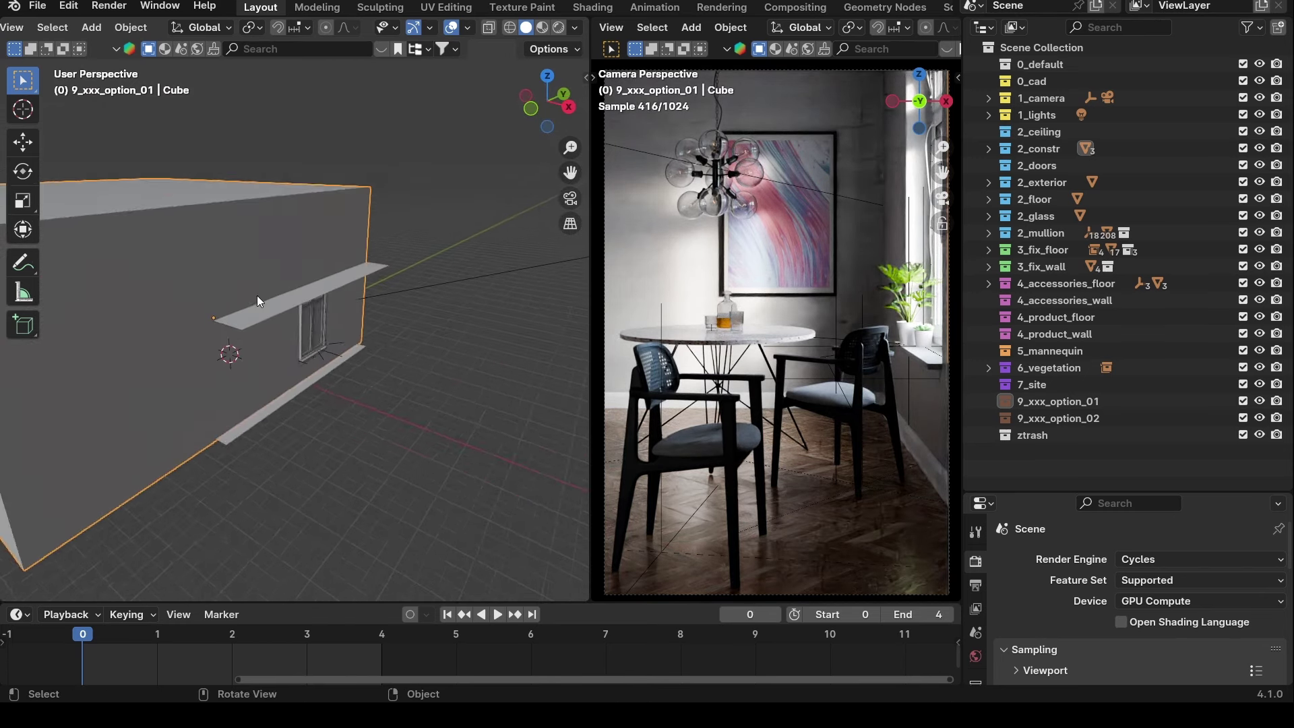
scroll(256, 298, down, 4)
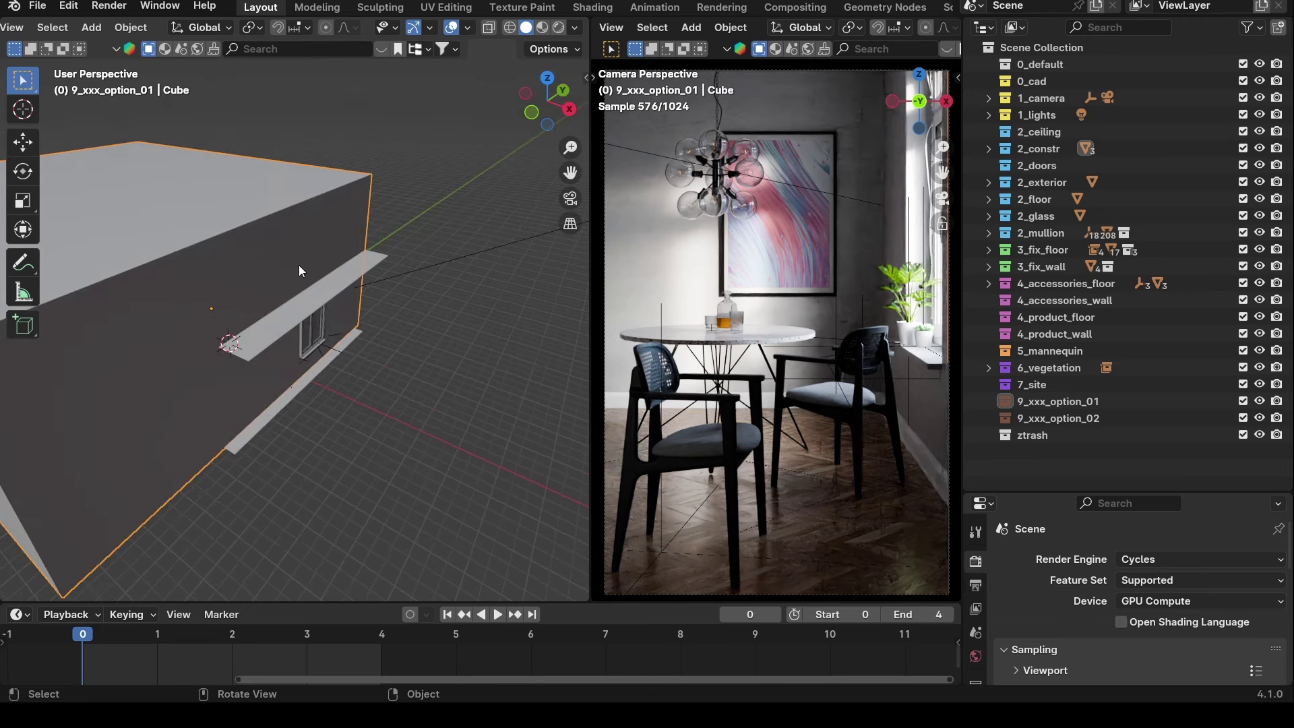
click(896, 552)
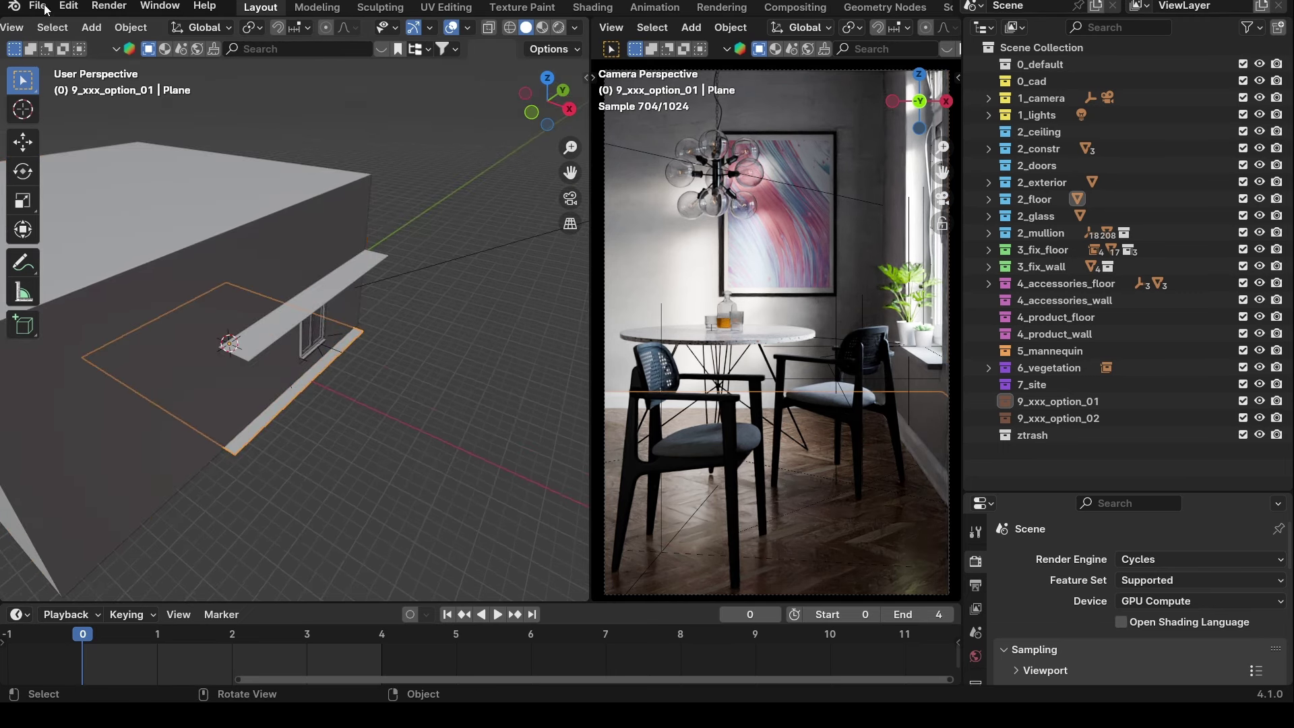
Turn the left view into the Shader Editor showing the wall's gypboard-001 material.
scroll(19, 28, up, 3)
click(18, 28)
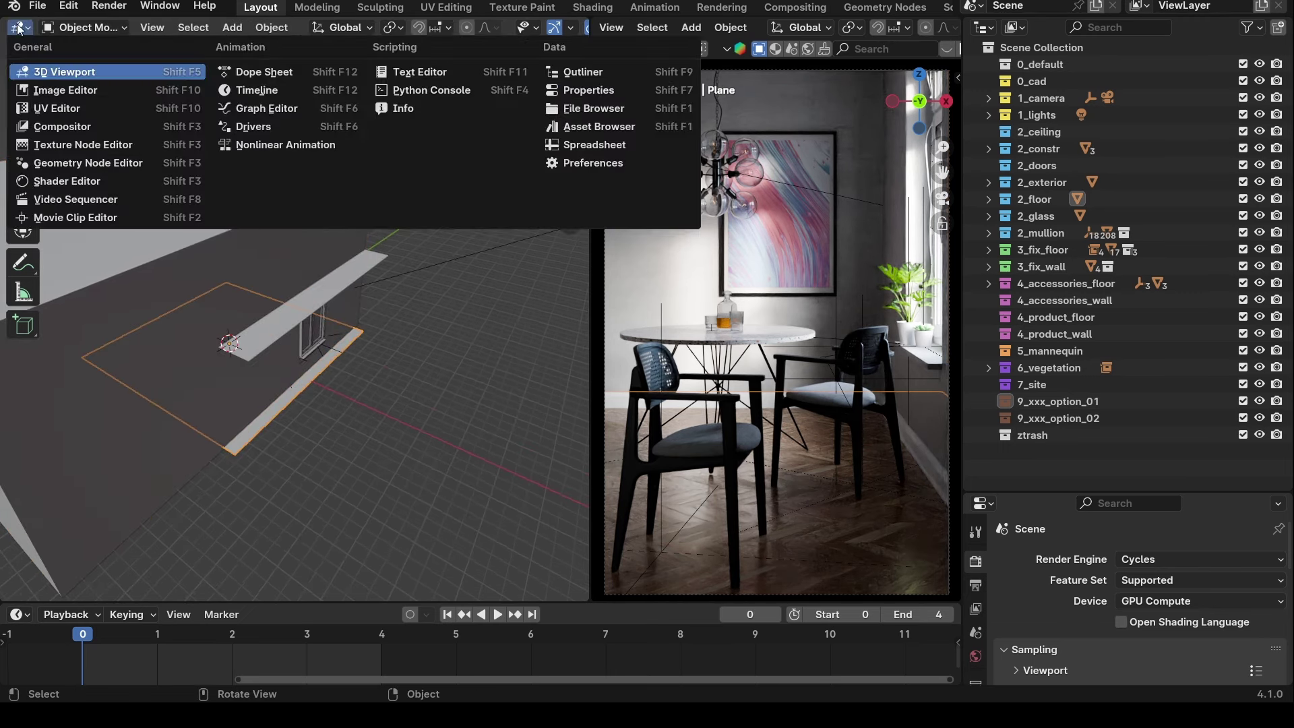
click(85, 181)
scroll(241, 156, down, 4)
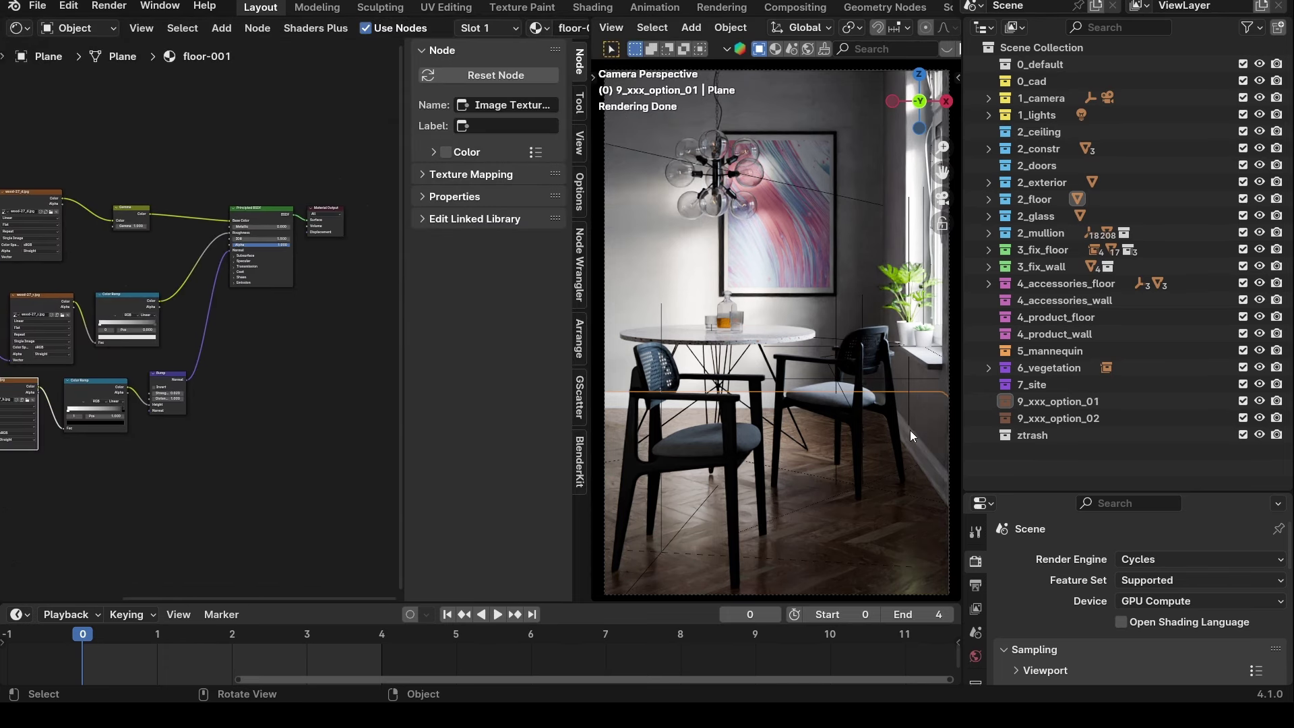
click(935, 416)
Survey the gypboard-001 node tree and shift the Image Texture node down-left.
scroll(152, 297, up, 3)
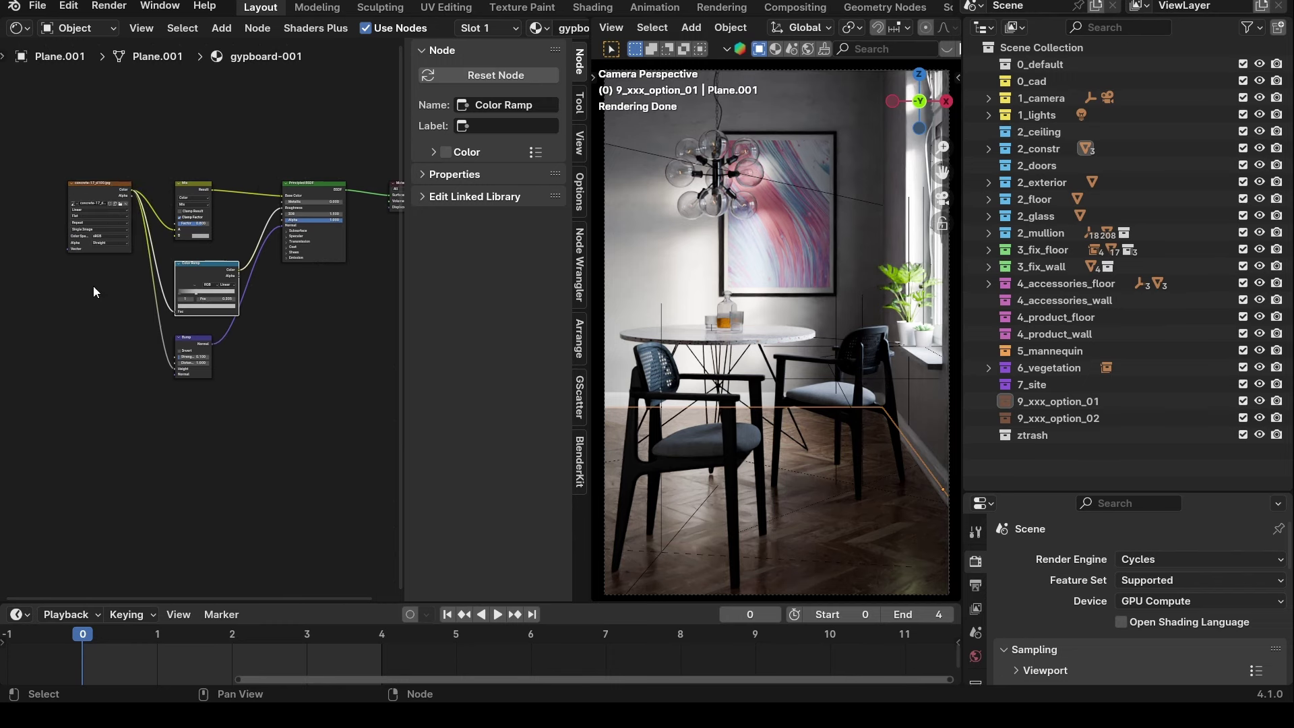
scroll(149, 308, up, 10)
middle_drag(92, 224, 138, 405)
scroll(269, 317, down, 4)
middle_drag(269, 317, 139, 317)
scroll(139, 316, up, 7)
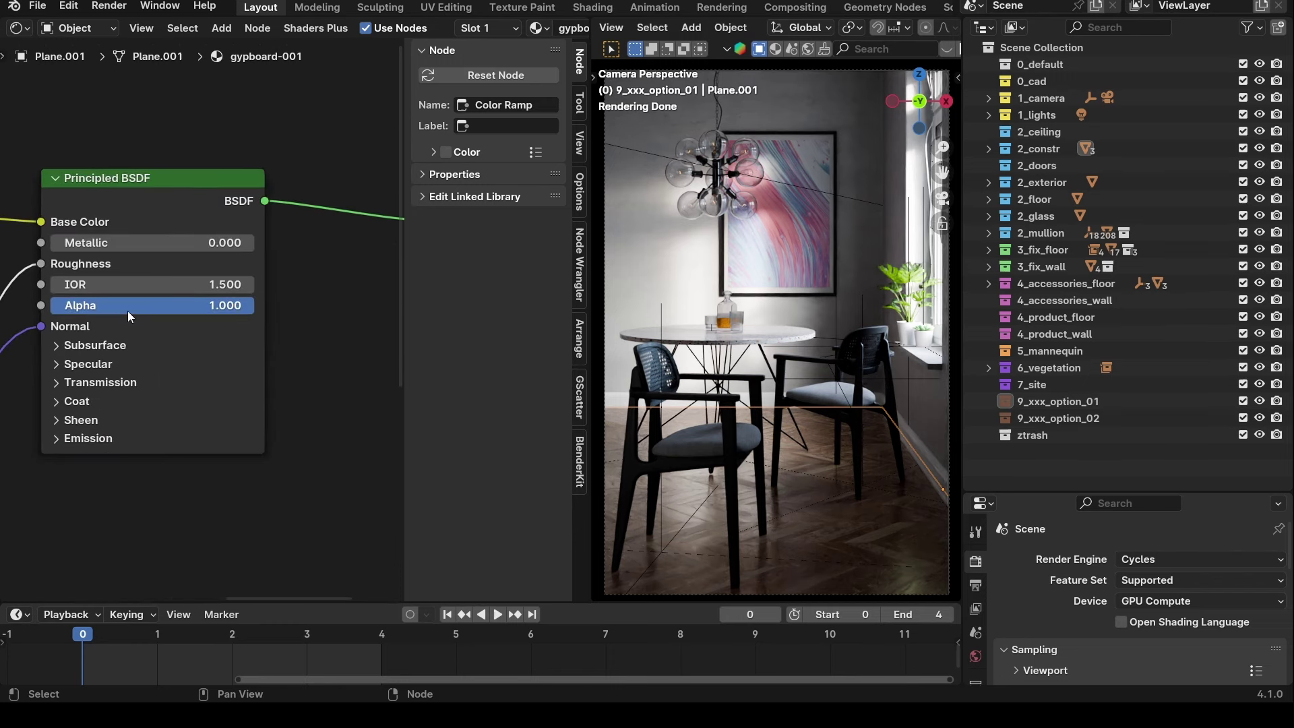
middle_drag(74, 262, 344, 435)
middle_drag(255, 366, 289, 385)
drag(79, 199, 61, 233)
scroll(210, 328, down, 7)
middle_drag(210, 327, 343, 305)
scroll(240, 271, up, 4)
Settle the concrete-17 Image Texture node into its new position.
middle_drag(64, 297, 167, 315)
drag(162, 210, 124, 344)
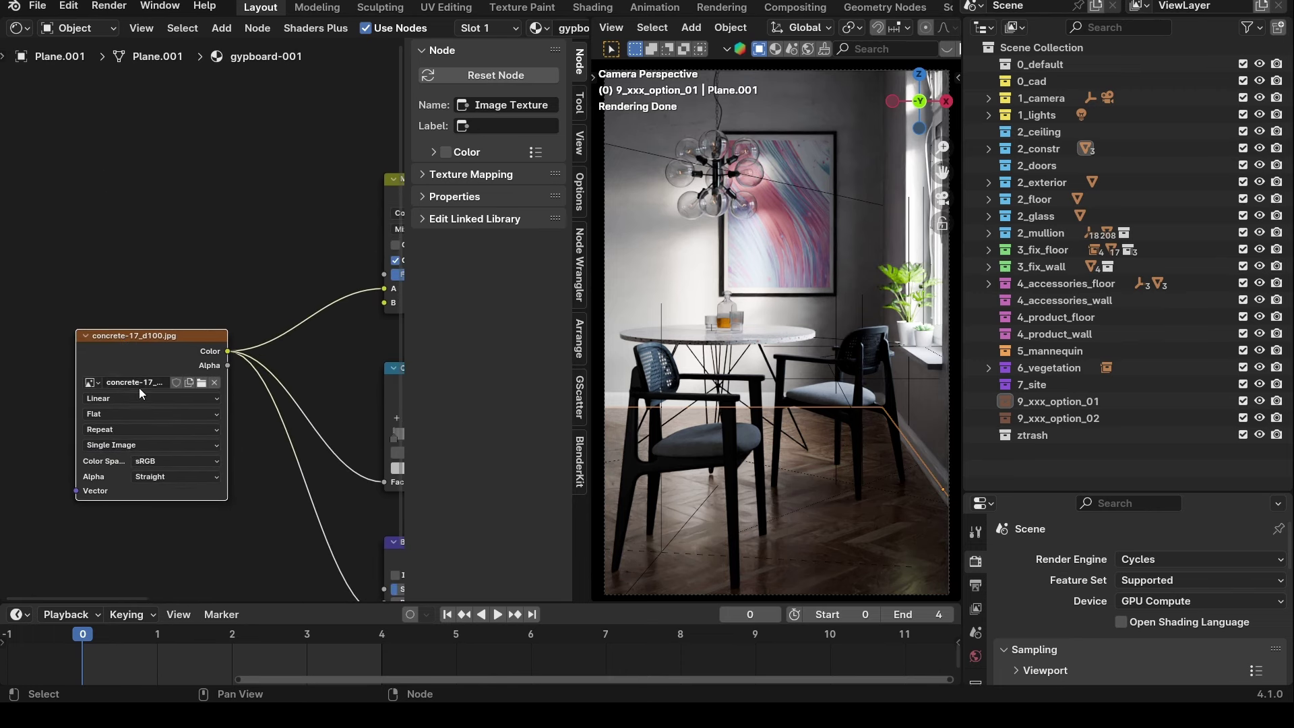
middle_drag(138, 393, 118, 301)
key(g)
click(146, 278)
middle_drag(78, 188, 86, 251)
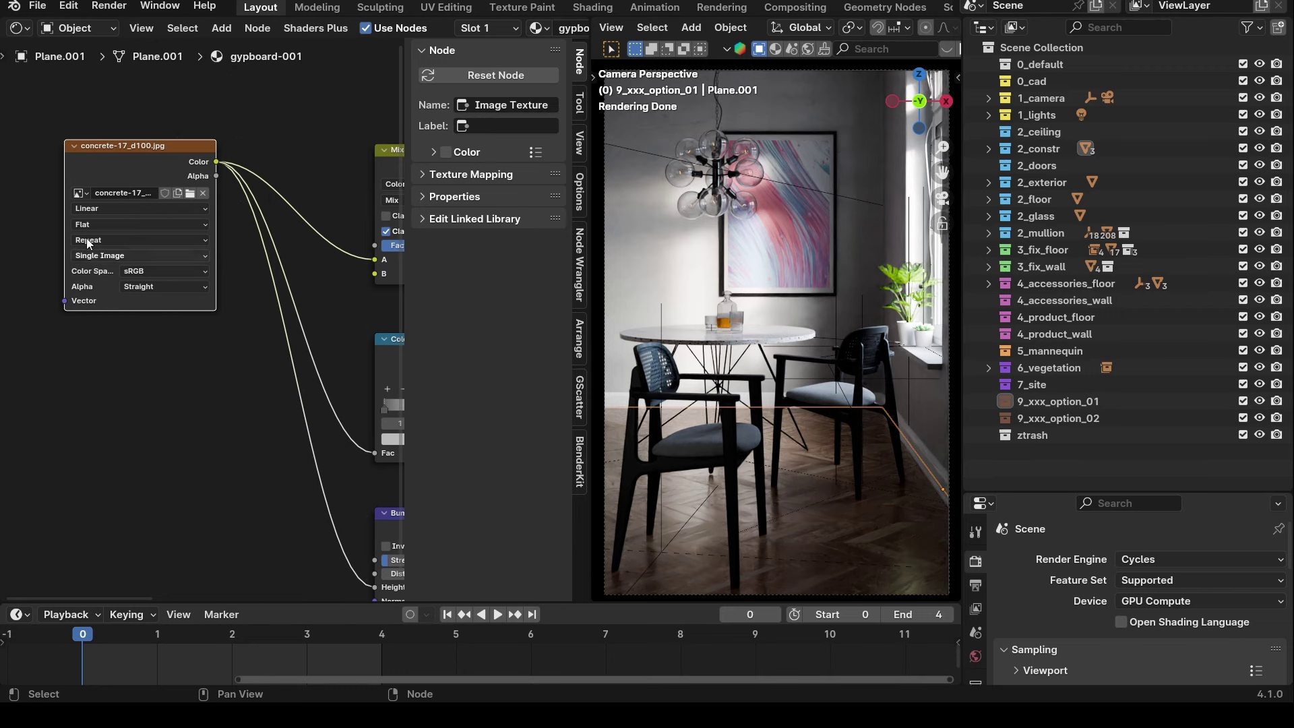
scroll(90, 236, up, 9)
middle_drag(71, 73, 167, 298)
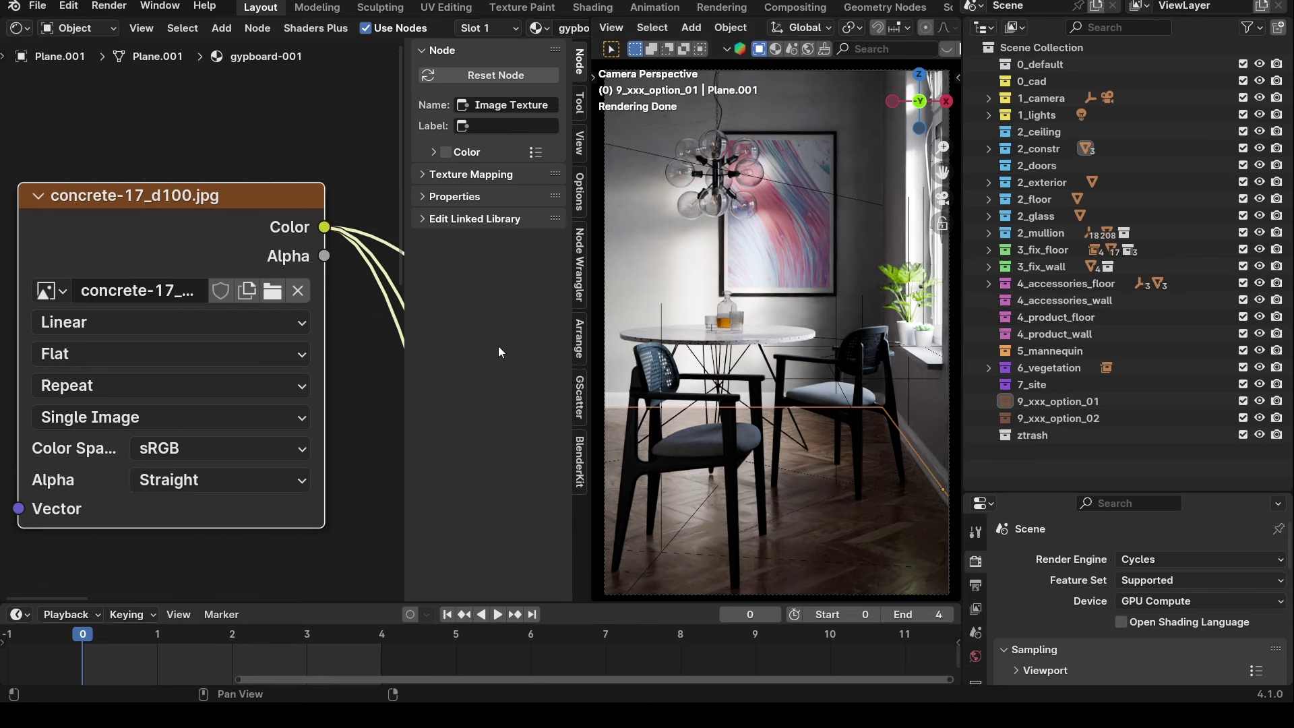
Move the Mix node up and to the right.
scroll(204, 317, down, 6)
mouse_move(143, 345)
middle_down()
mouse_move(243, 351)
mouse_move(138, 327)
middle_up()
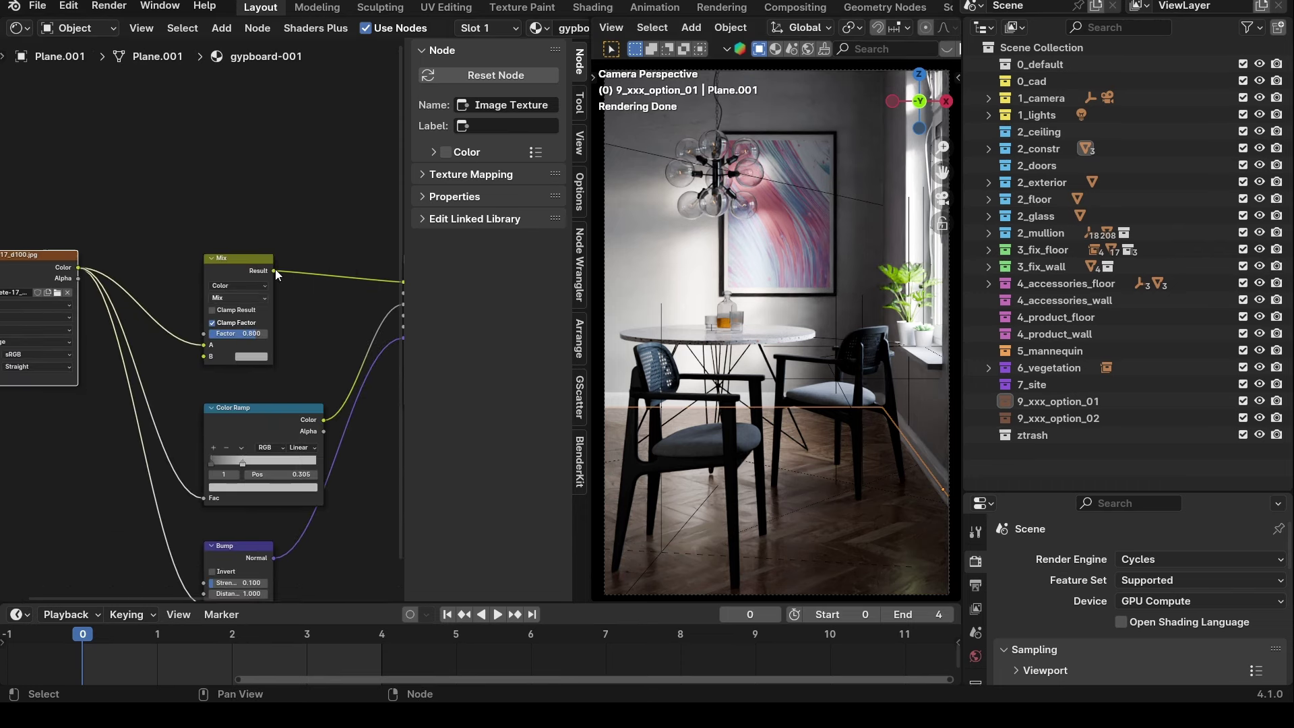
middle_drag(251, 308, 204, 310)
scroll(204, 310, up, 6)
drag(171, 248, 197, 202)
middle_drag(271, 352, 184, 334)
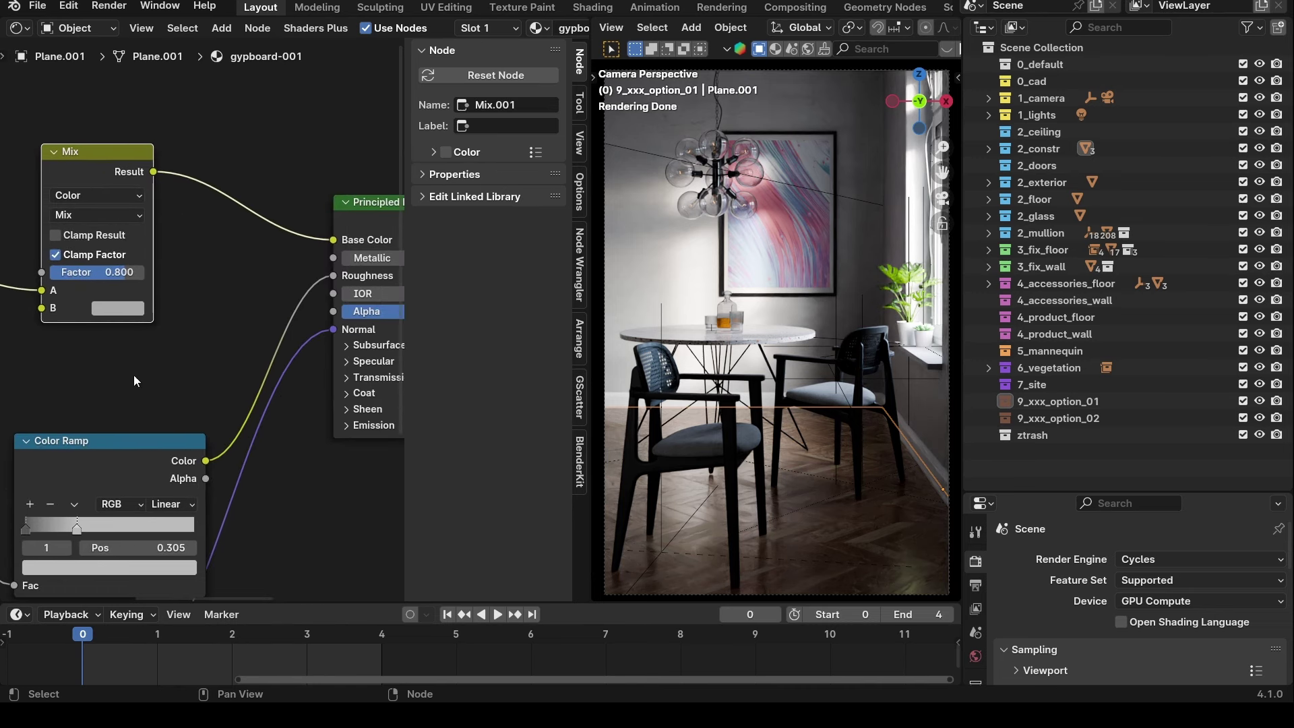
Reposition the Color Ramp node up and right above the Bump node.
middle_drag(100, 366, 221, 213)
middle_drag(157, 326, 163, 278)
middle_drag(114, 375, 224, 378)
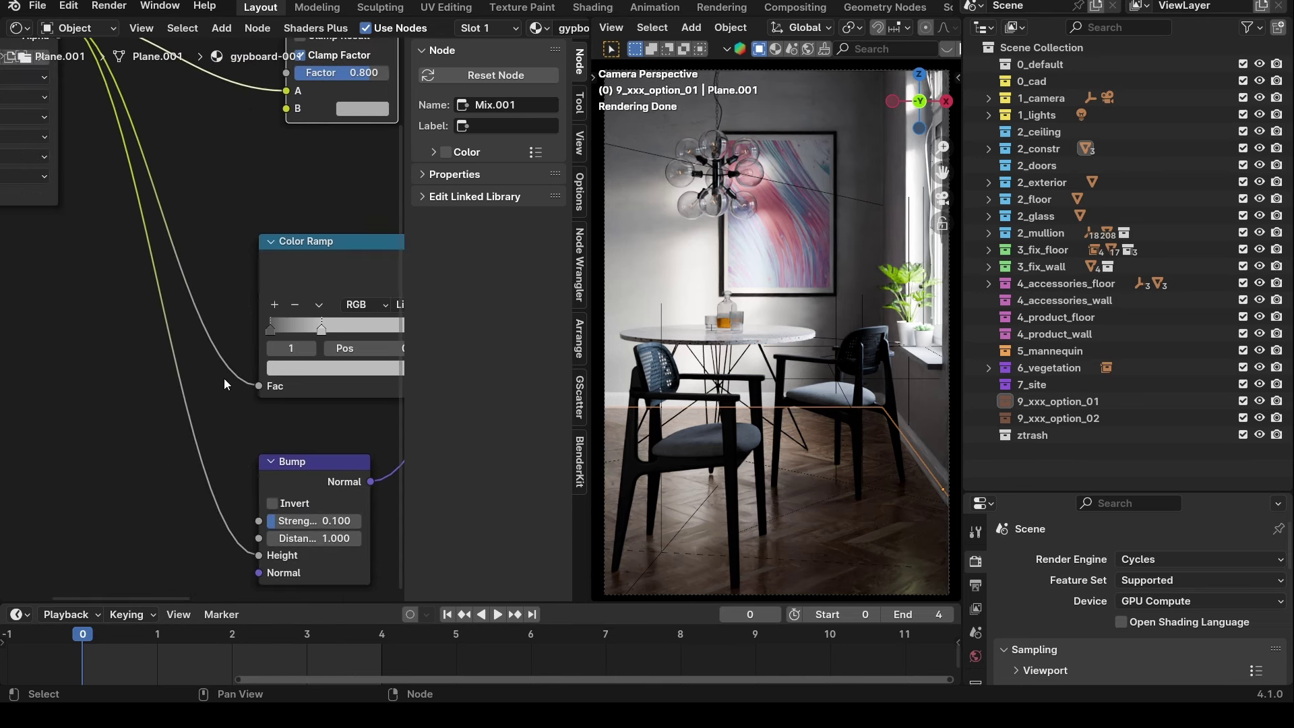
middle_drag(276, 243, 223, 286)
middle_drag(295, 311, 220, 309)
drag(220, 309, 242, 262)
middle_drag(215, 267, 30, 321)
scroll(30, 321, down, 1)
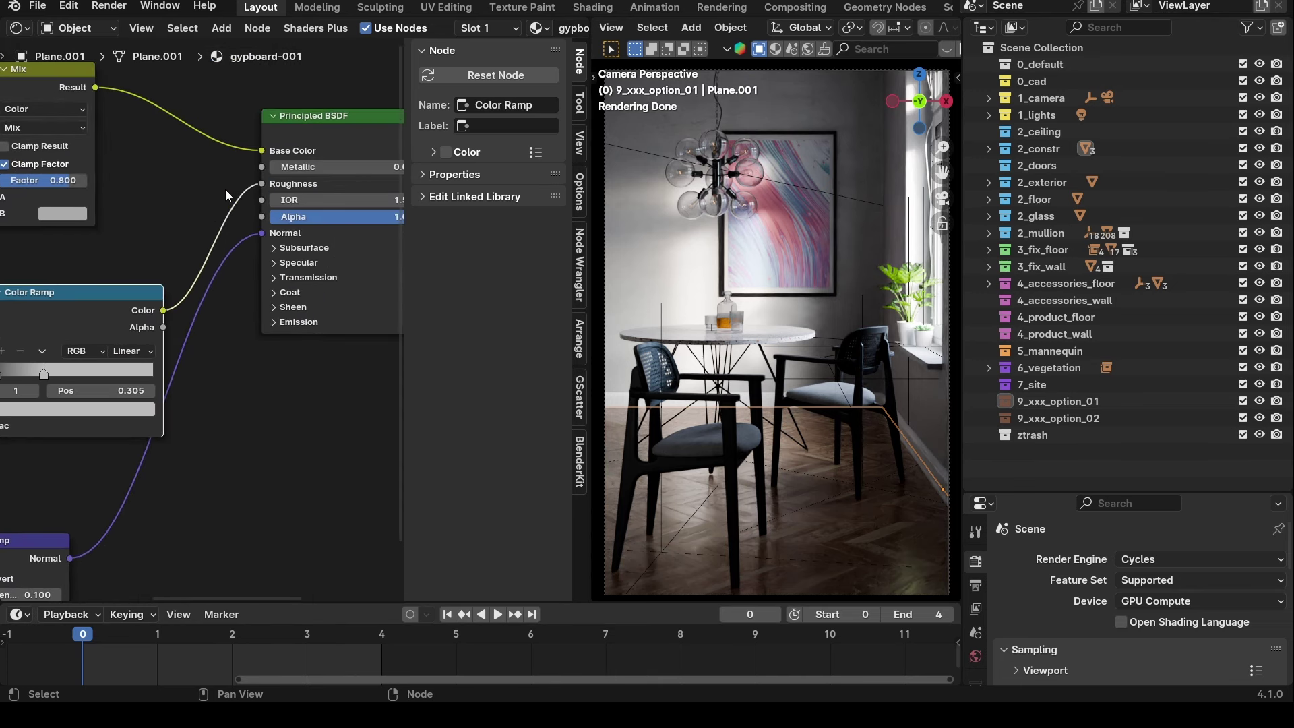
drag(92, 289, 81, 241)
mouse_move(237, 193)
middle_down()
mouse_move(167, 208)
mouse_move(193, 184)
middle_up()
mouse_move(137, 329)
middle_down()
mouse_move(188, 243)
mouse_move(241, 197)
middle_up()
middle_drag(73, 344, 191, 314)
Make the Bump node active, then select the floor to load its floor-001 material.
click(192, 383)
scroll(66, 321, up, 10)
scroll(66, 321, left, 6)
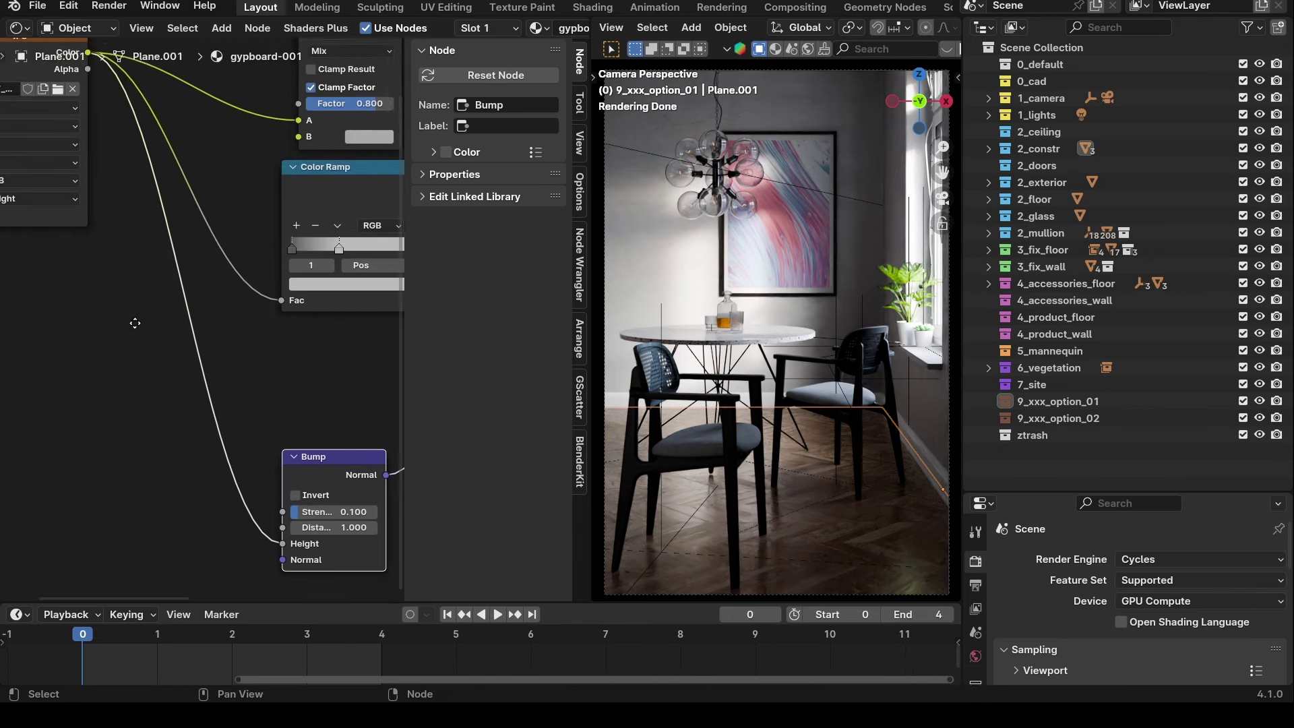
scroll(167, 292, up, 2)
scroll(166, 292, left, 3)
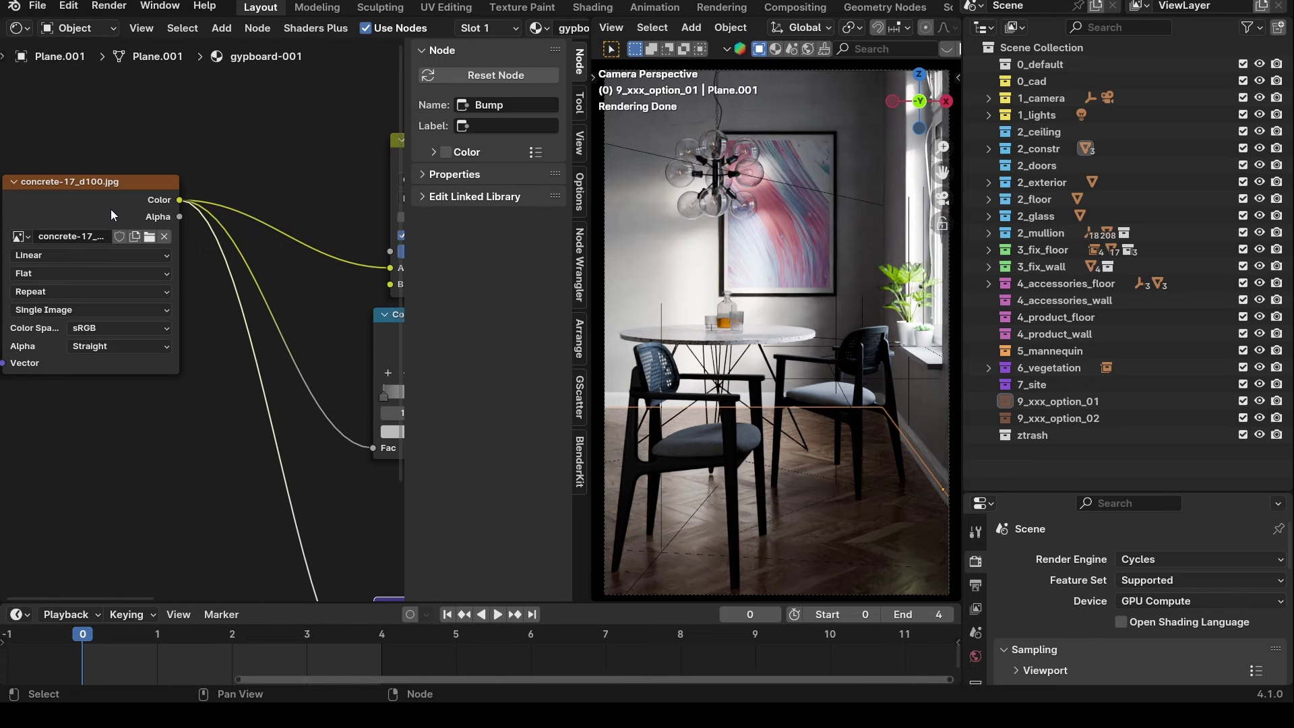
click(840, 515)
Nudge the floor material's Texture Coordinate and Mapping nodes to a new spot.
scroll(236, 228, down, 4)
scroll(237, 229, right, 5)
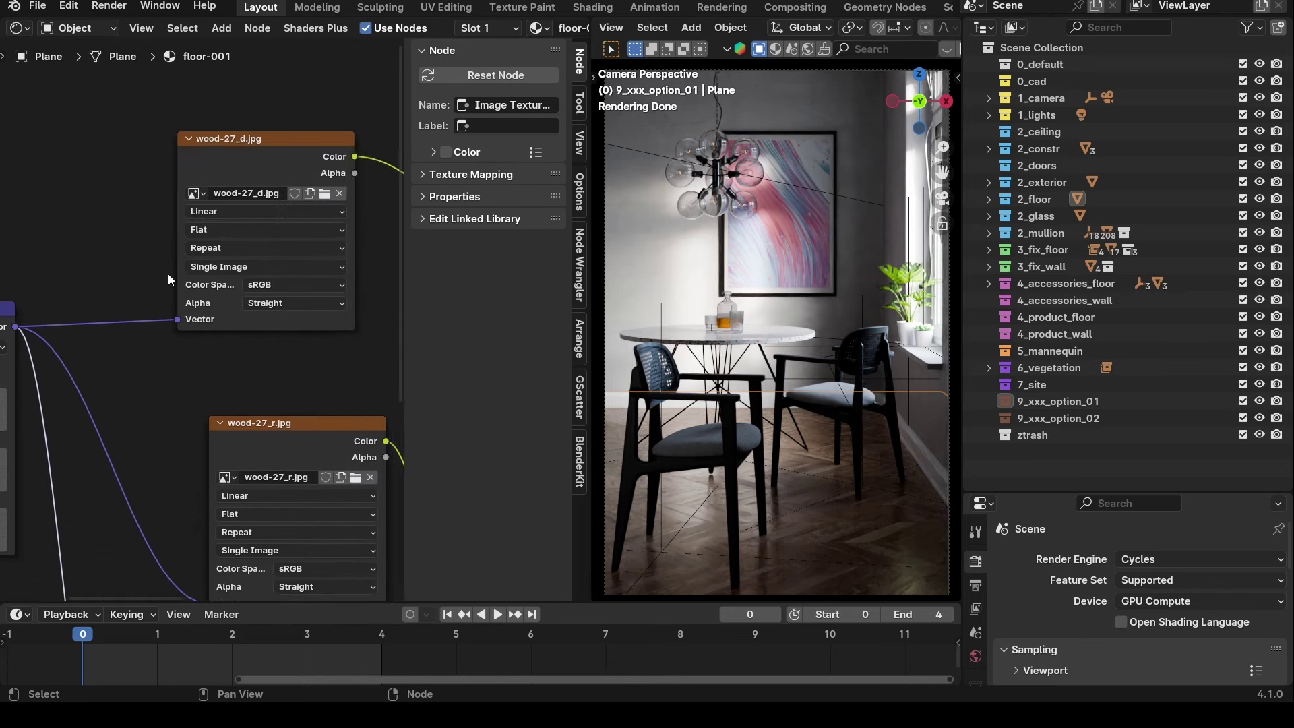
scroll(166, 248, down, 4)
scroll(222, 236, down, 3)
scroll(219, 253, left, 5)
drag(90, 180, 305, 483)
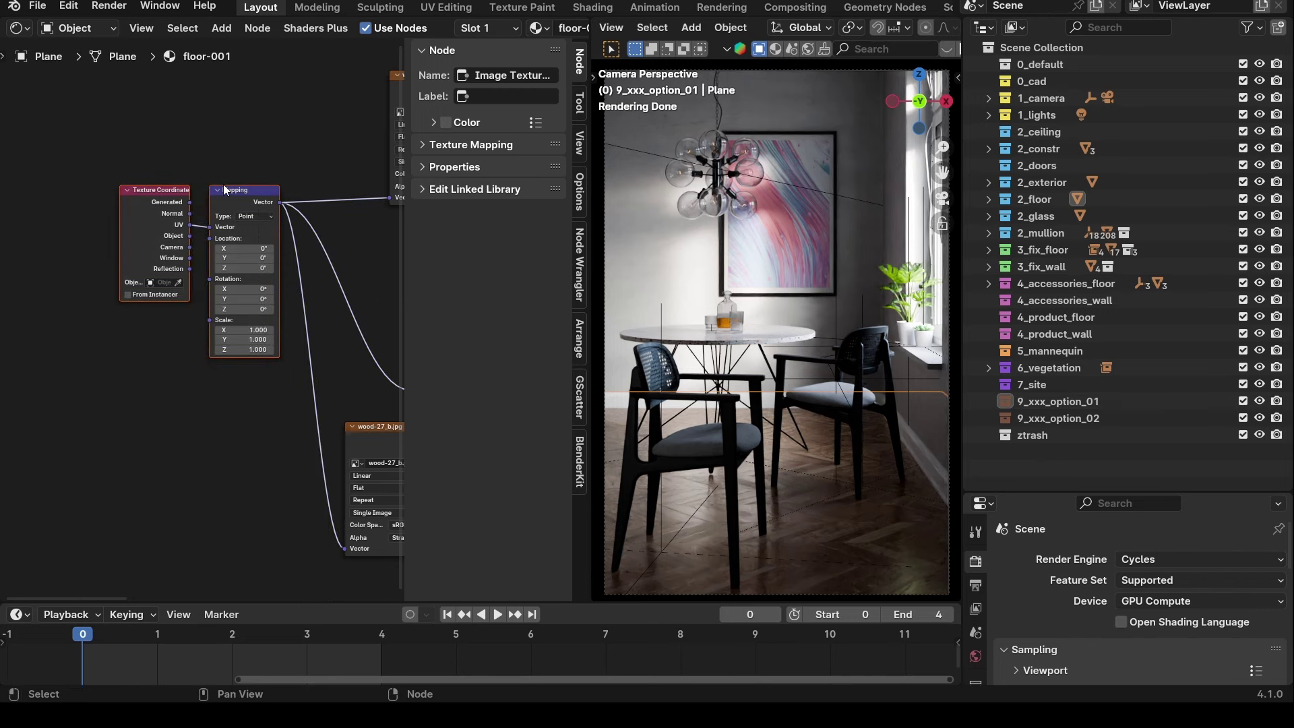
key(g)
click(274, 224)
Check the Mapping rotation and browse the wood texture's image list without changing it.
middle_drag(274, 224, 186, 236)
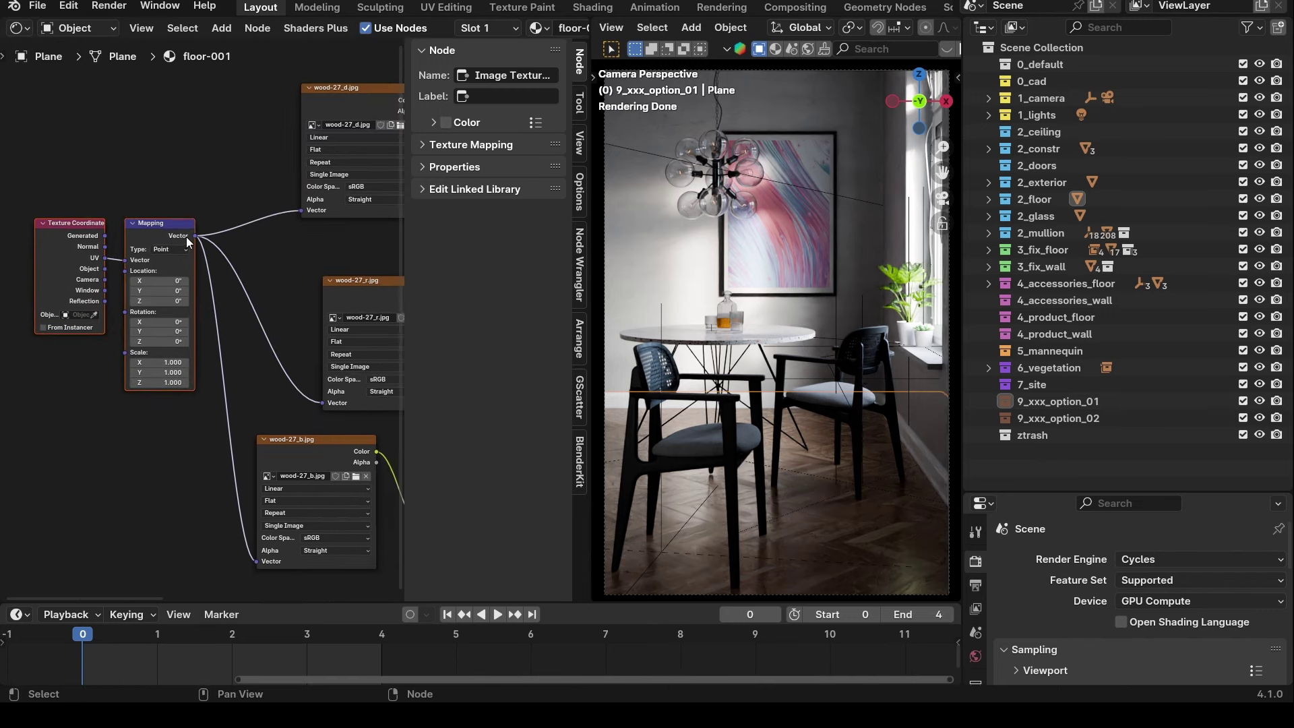
scroll(186, 236, up, 4)
scroll(135, 284, down, 2)
scroll(99, 319, right, 4)
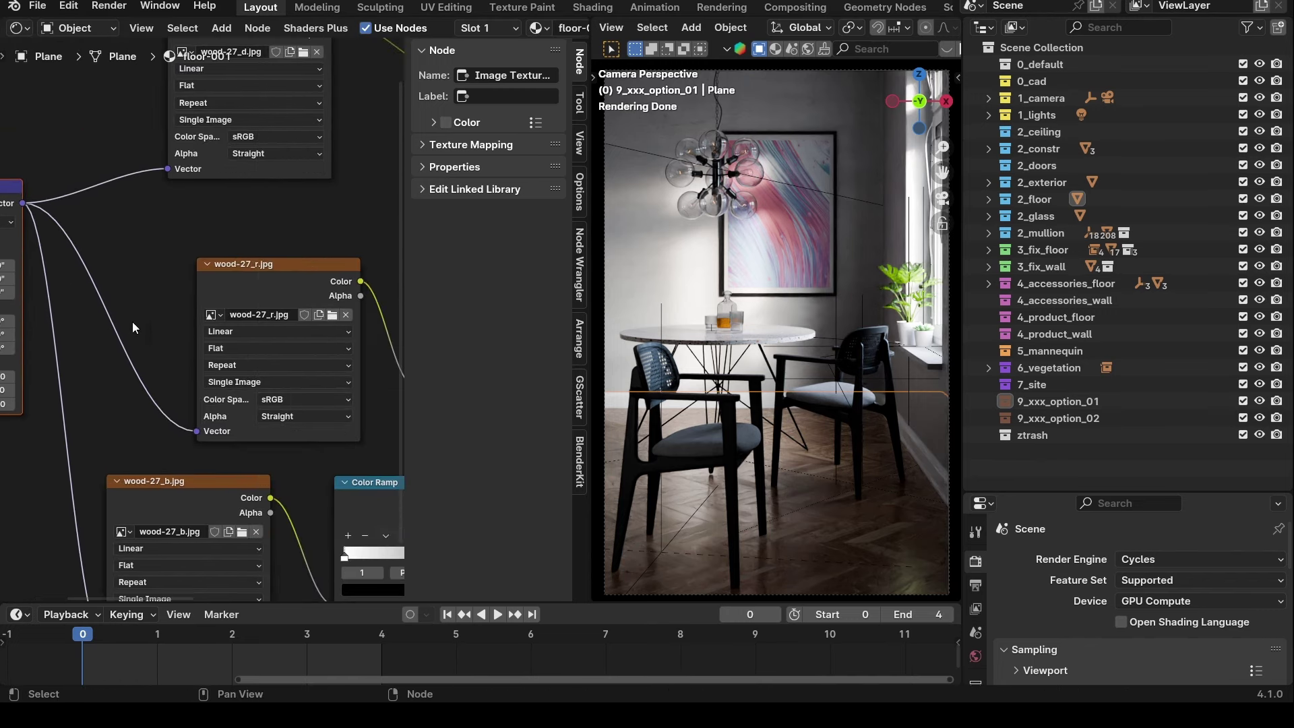
middle_drag(176, 283, 143, 407)
middle_drag(186, 342, 109, 217)
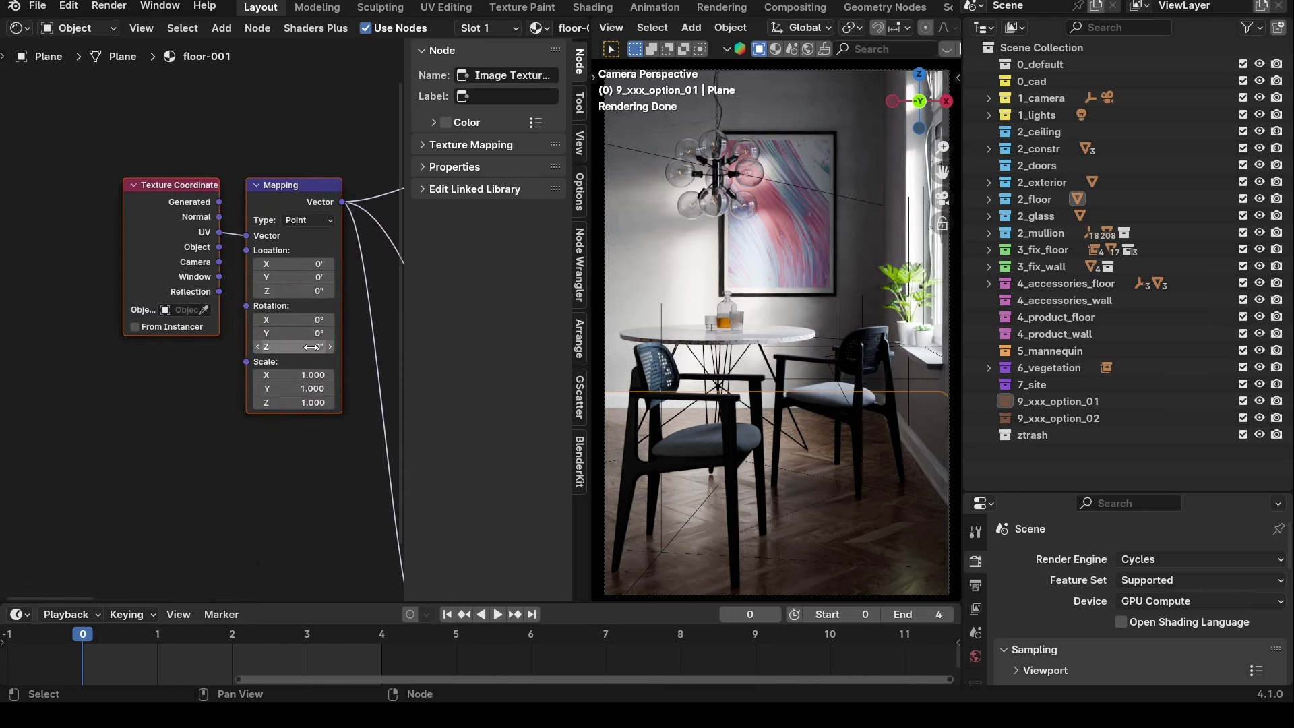
scroll(313, 346, right, 5)
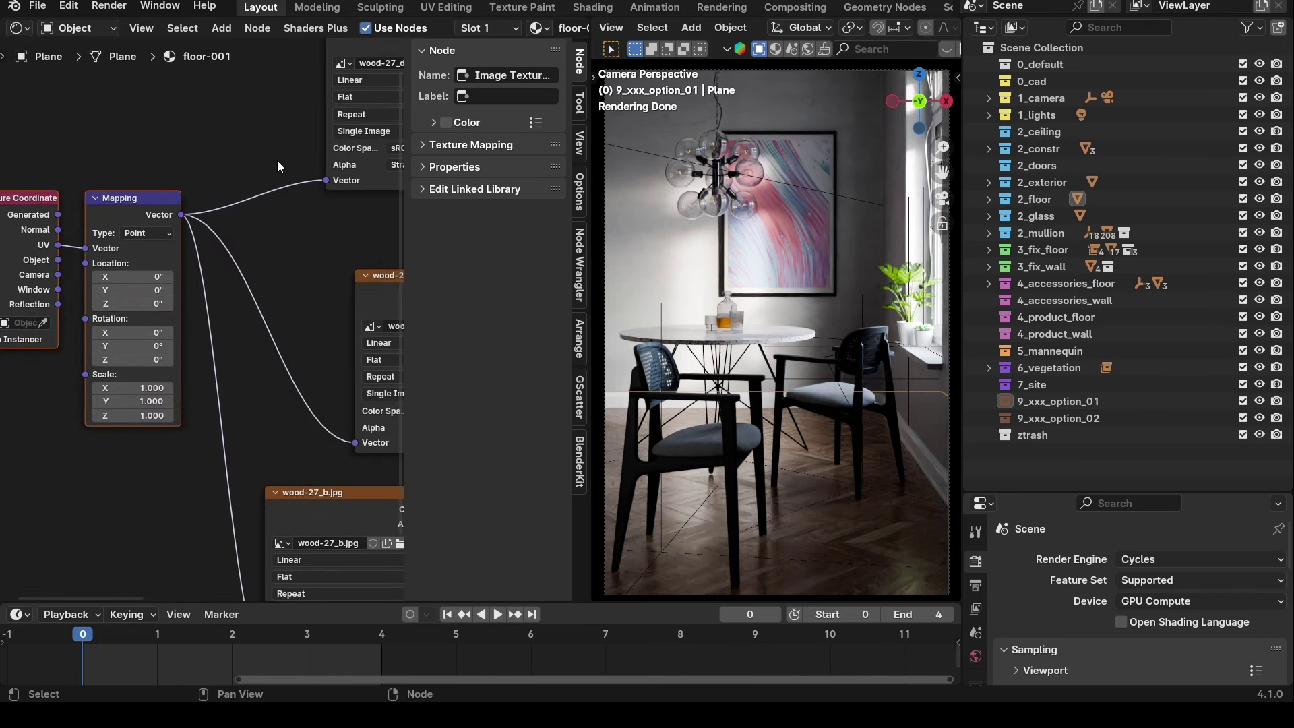
scroll(223, 269, up, 5)
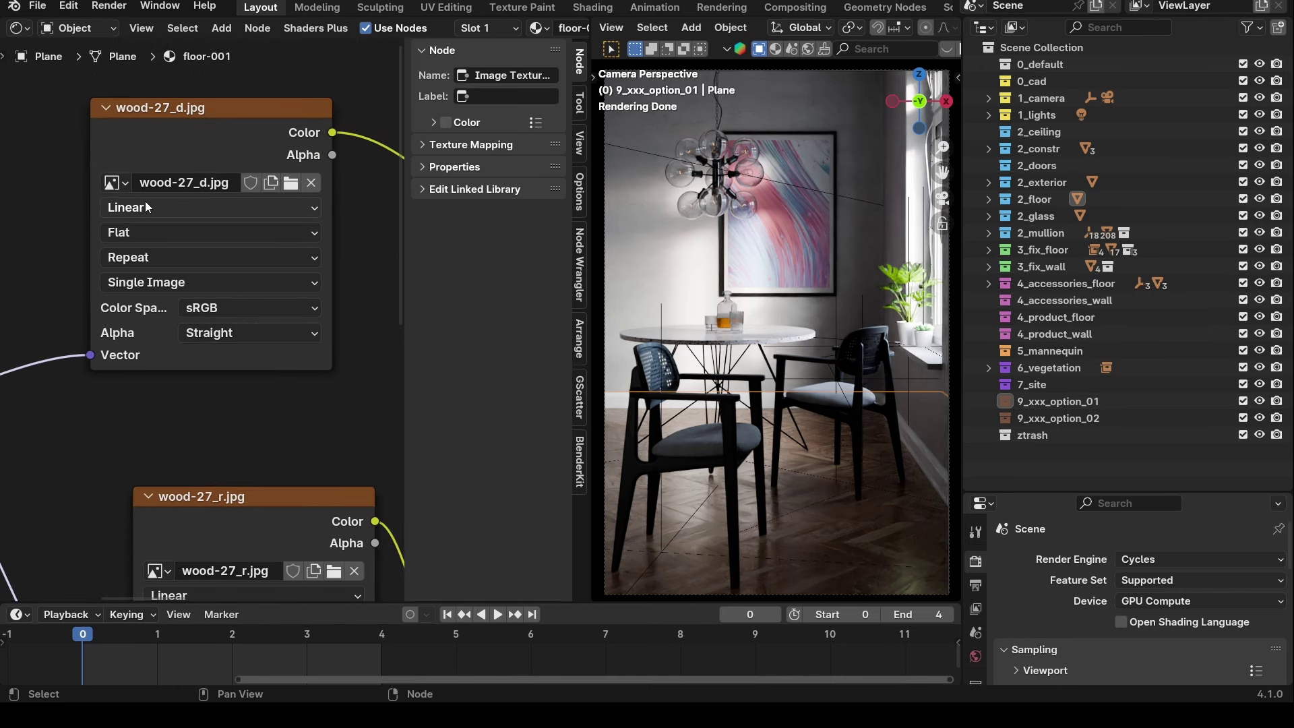
click(120, 184)
click(122, 186)
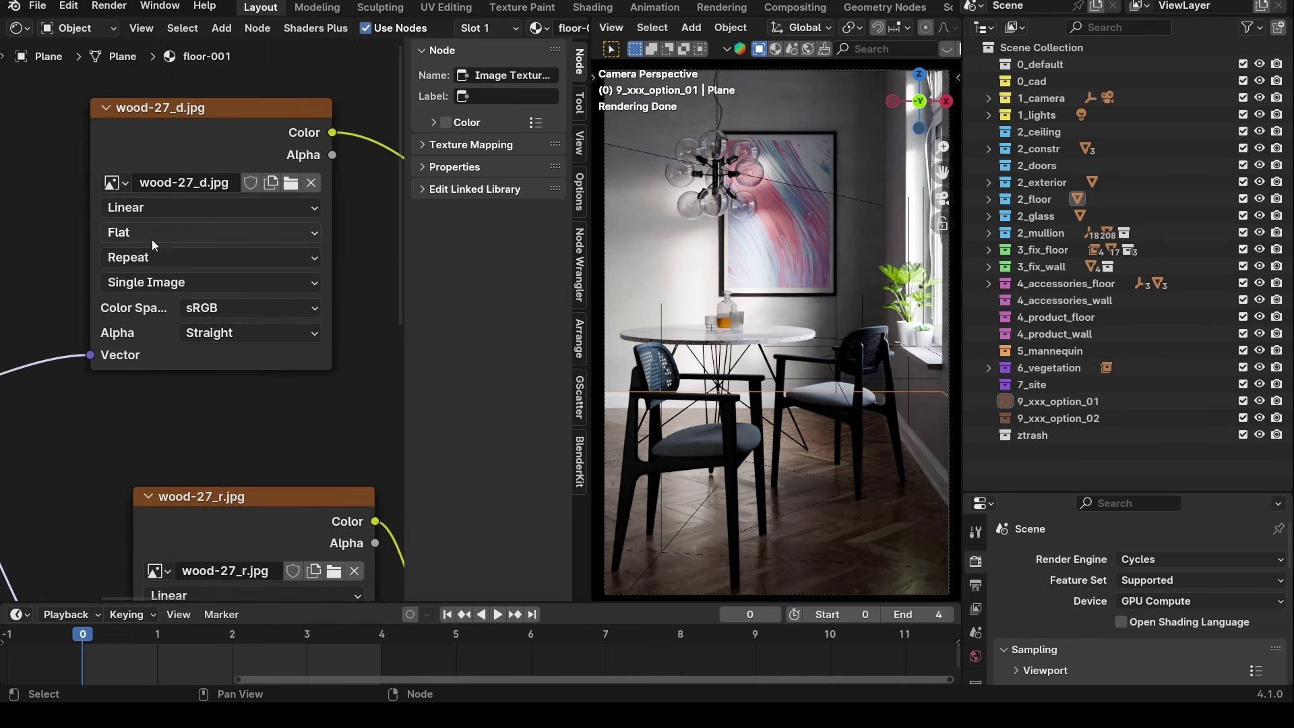
Bring the Gamma, Color Ramp and Bump nodes of the wood material into view.
middle_drag(230, 274, 184, 261)
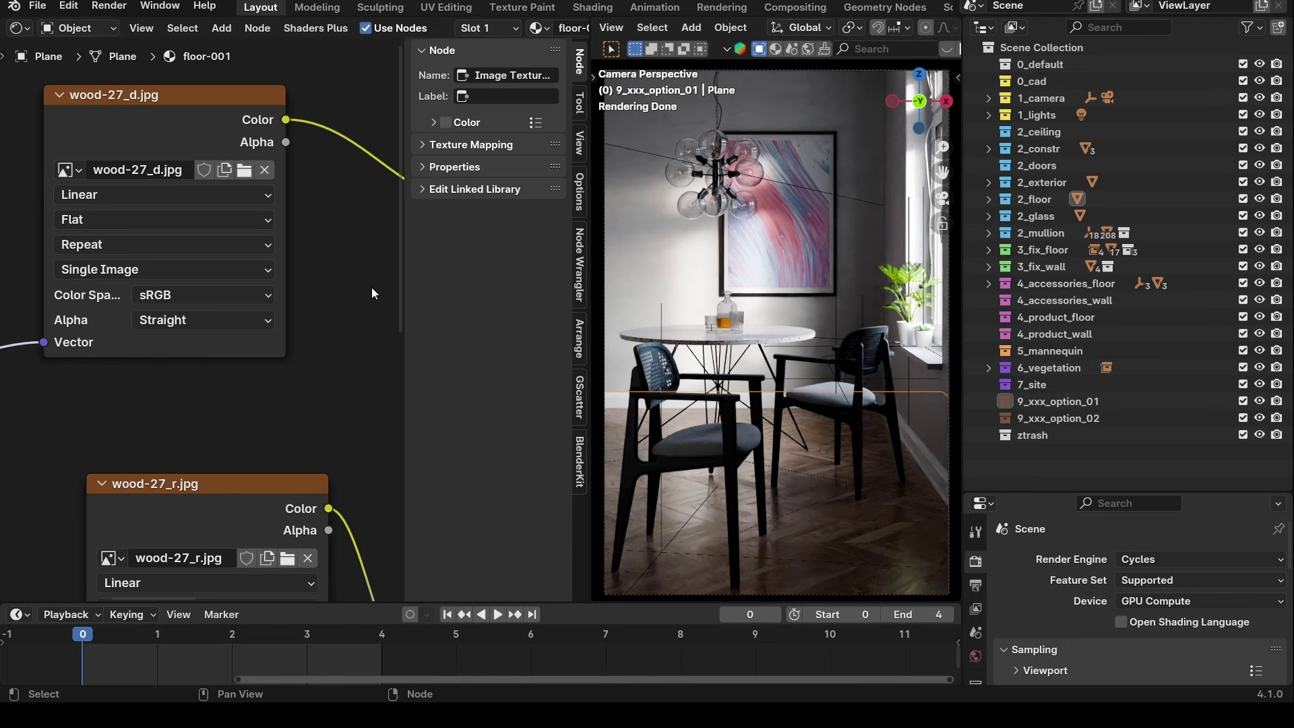
middle_drag(264, 321, 173, 286)
scroll(174, 287, down, 4)
middle_drag(231, 480, 141, 301)
scroll(141, 301, down, 3)
scroll(185, 294, up, 1)
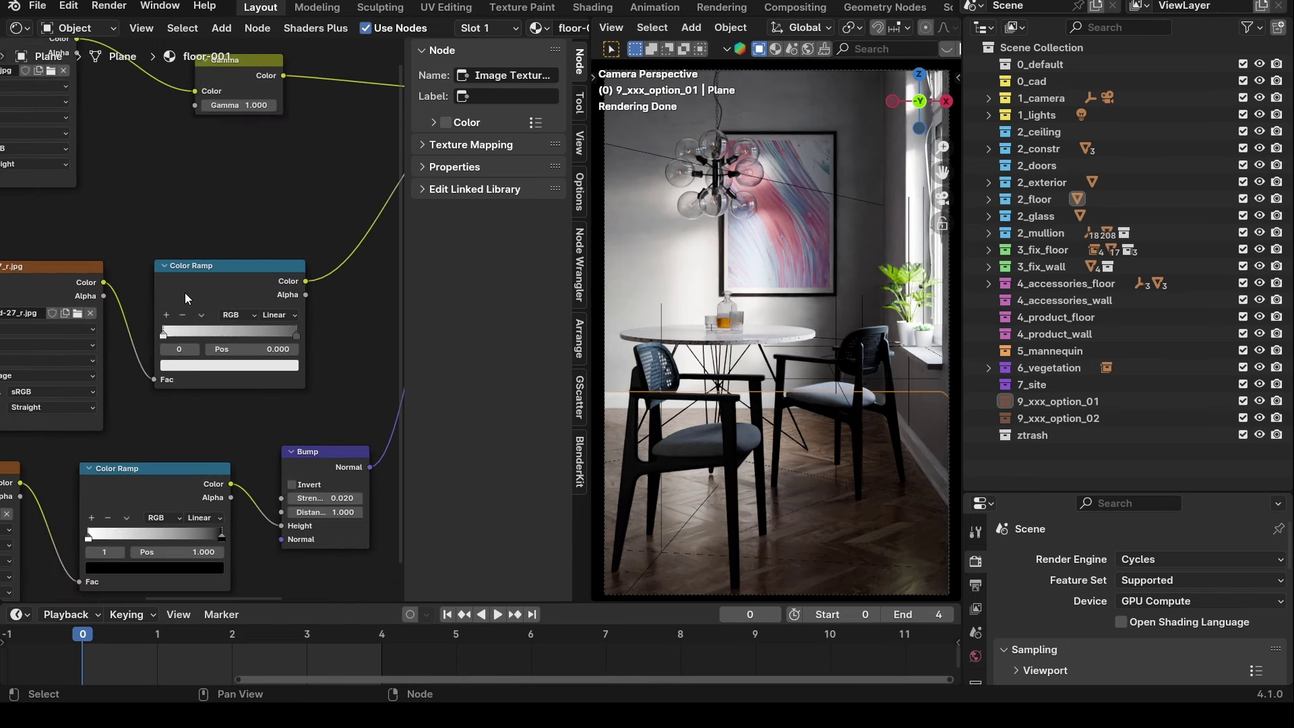
Slide the wood-27_r Color Ramp stops, trying the right stop at 0.222 then 0.364.
click(196, 282)
drag(169, 331, 271, 330)
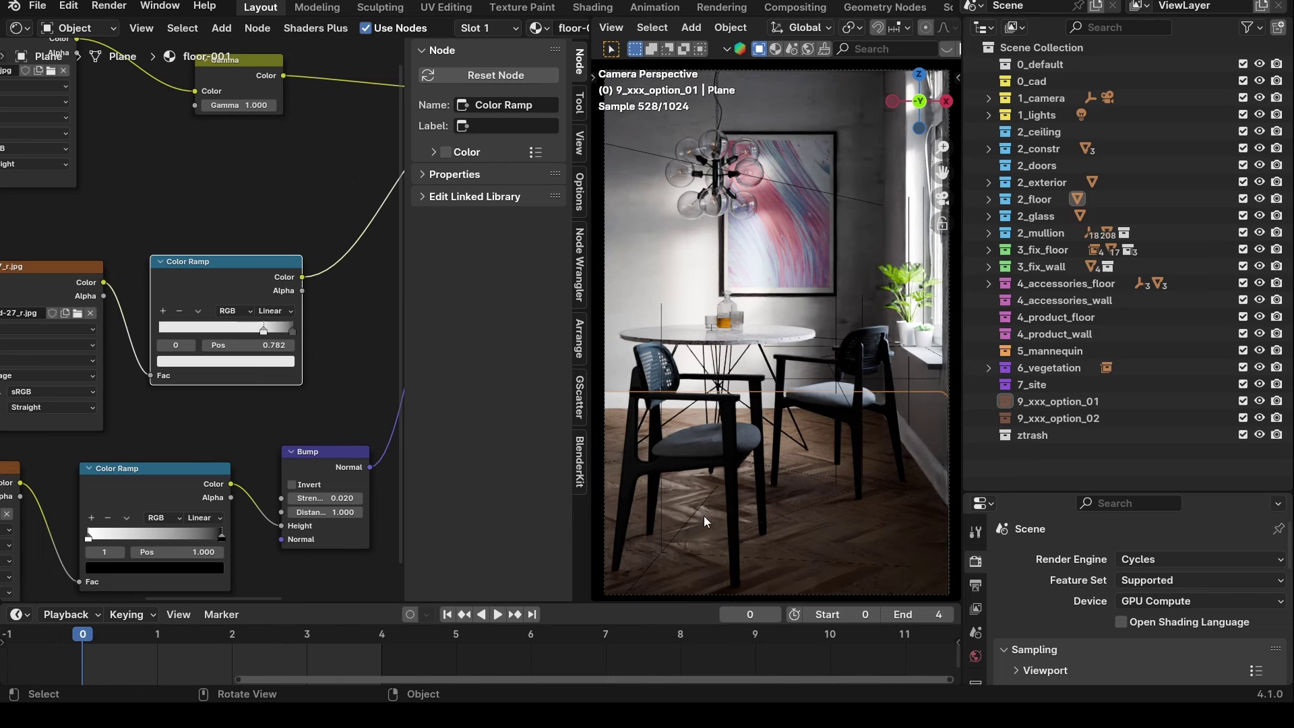
drag(251, 331, 135, 326)
click(273, 331)
drag(273, 330, 171, 330)
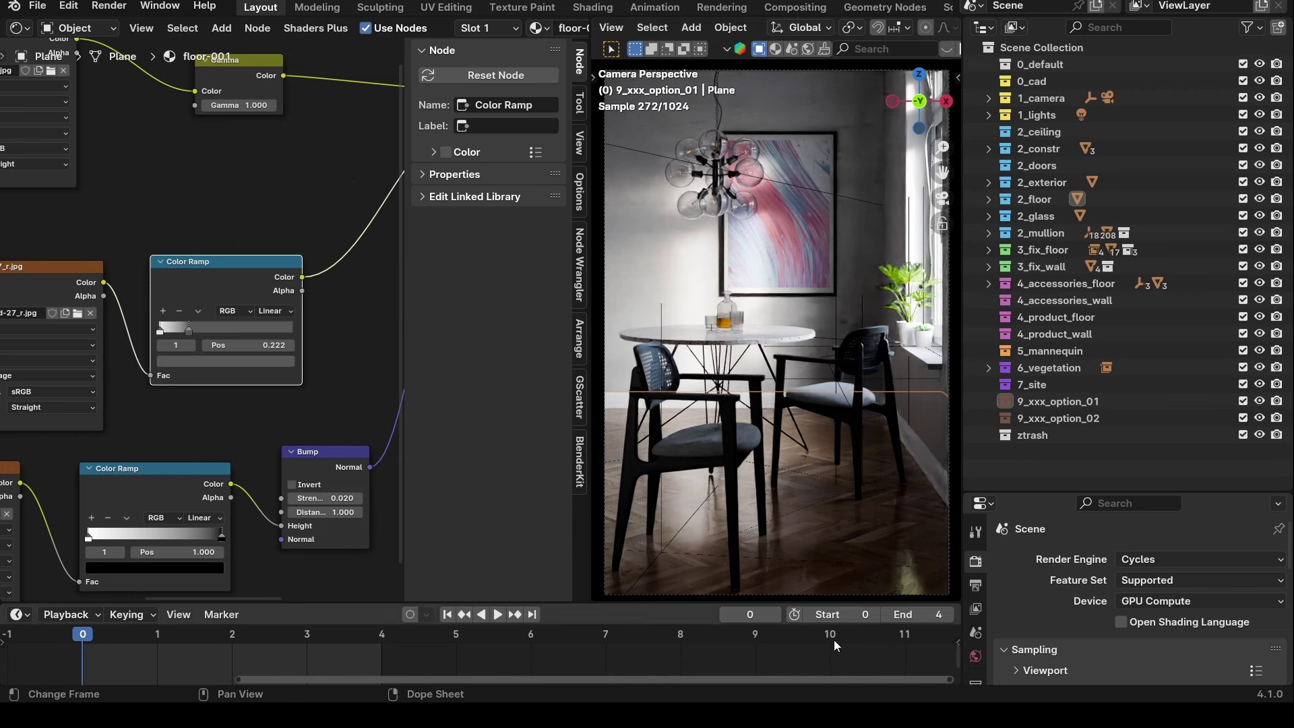
drag(220, 331, 336, 343)
middle_drag(290, 461, 282, 347)
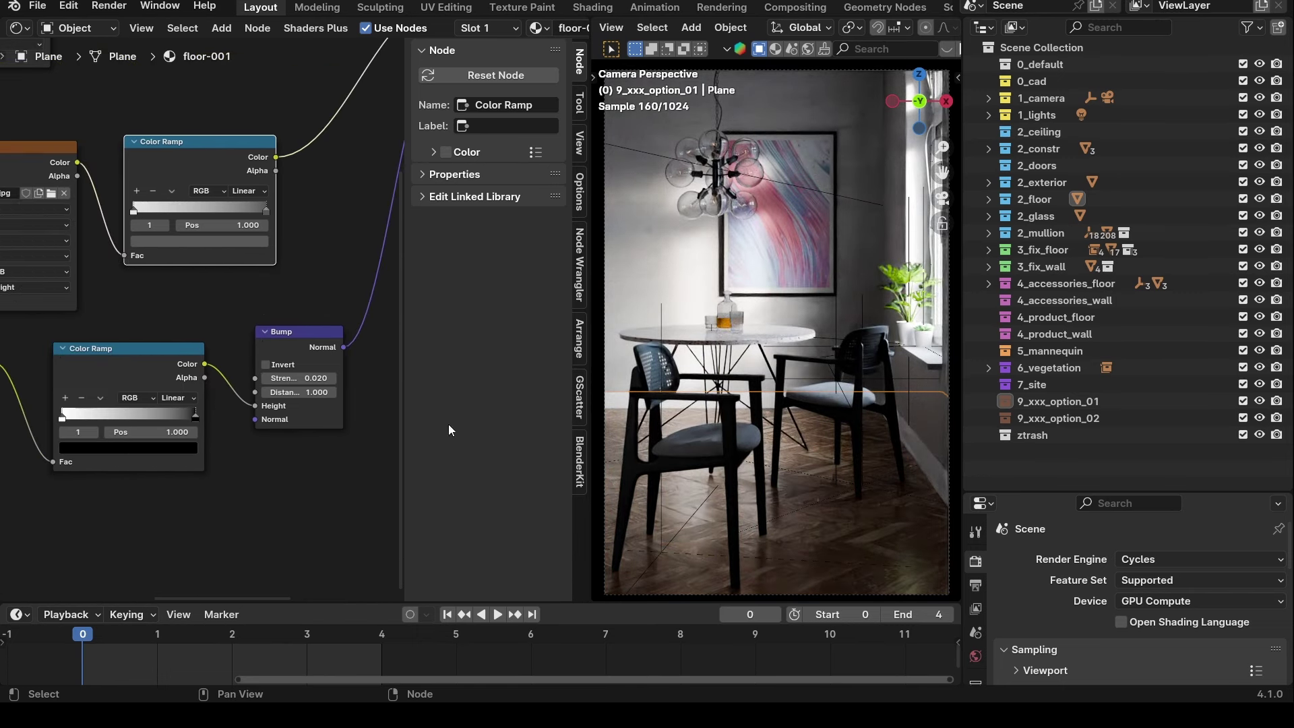
middle_drag(803, 375, 784, 457)
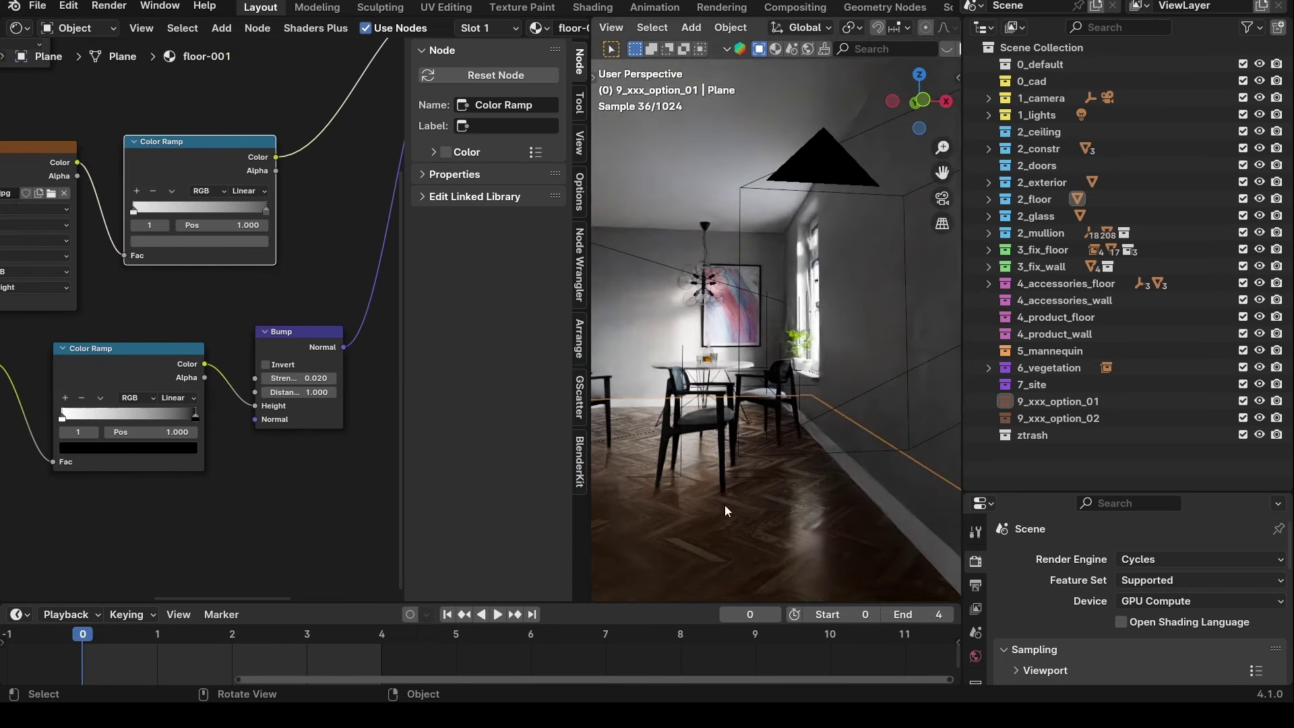
click(719, 472)
key(KP_Decimal)
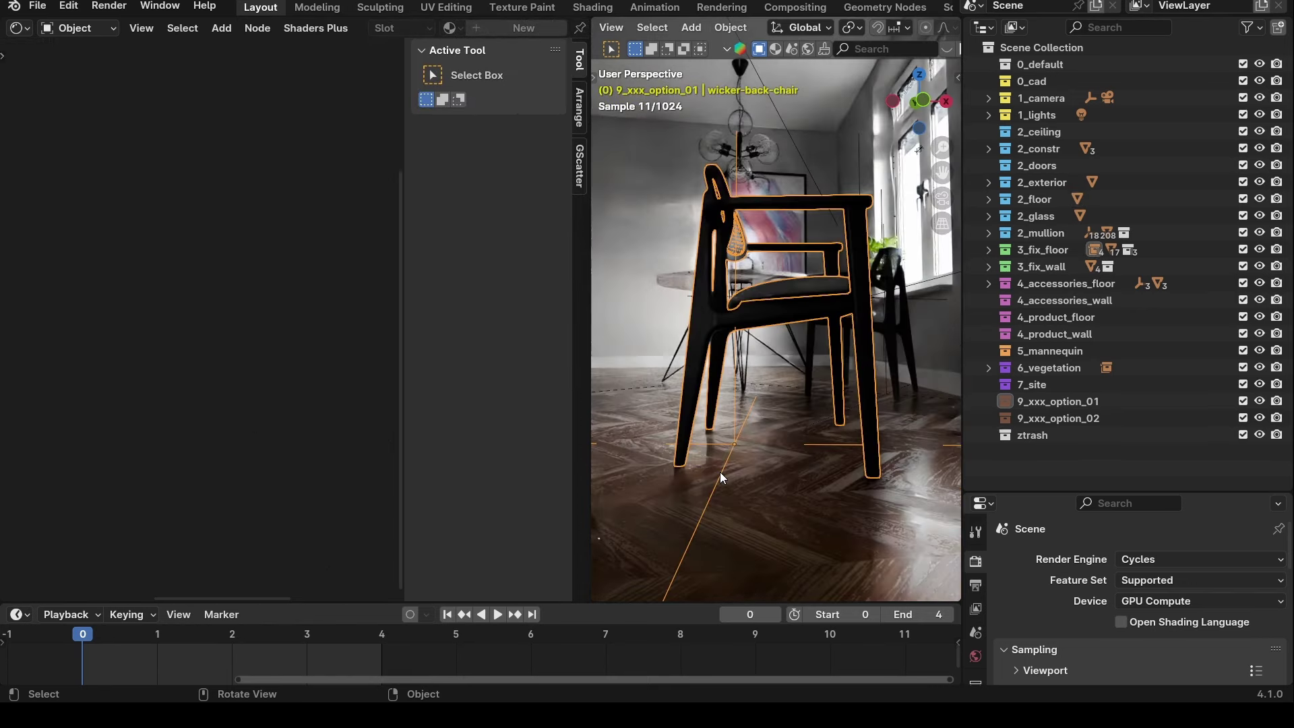
middle_drag(699, 447, 782, 372)
scroll(827, 464, up, 4)
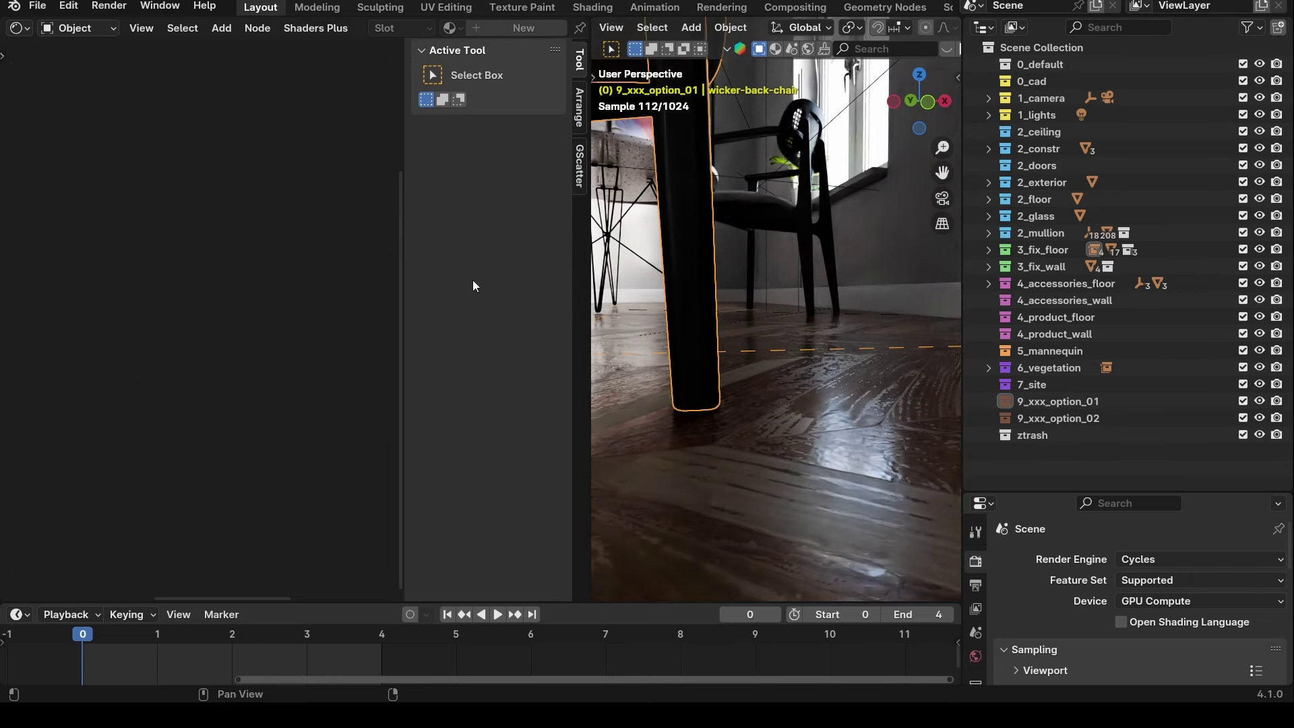
click(755, 457)
middle_drag(281, 388, 243, 392)
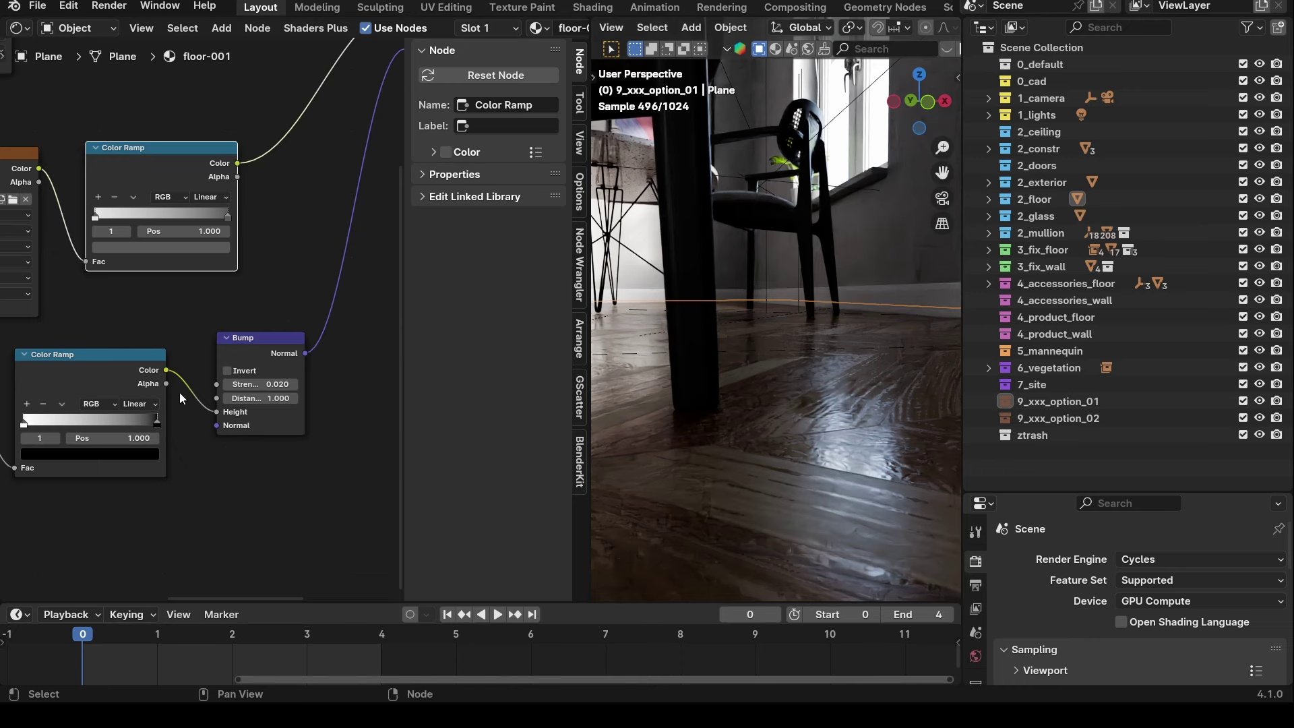
Set the floor Bump Strength to 0.1 and view the nook through the scene camera.
double_click(269, 382)
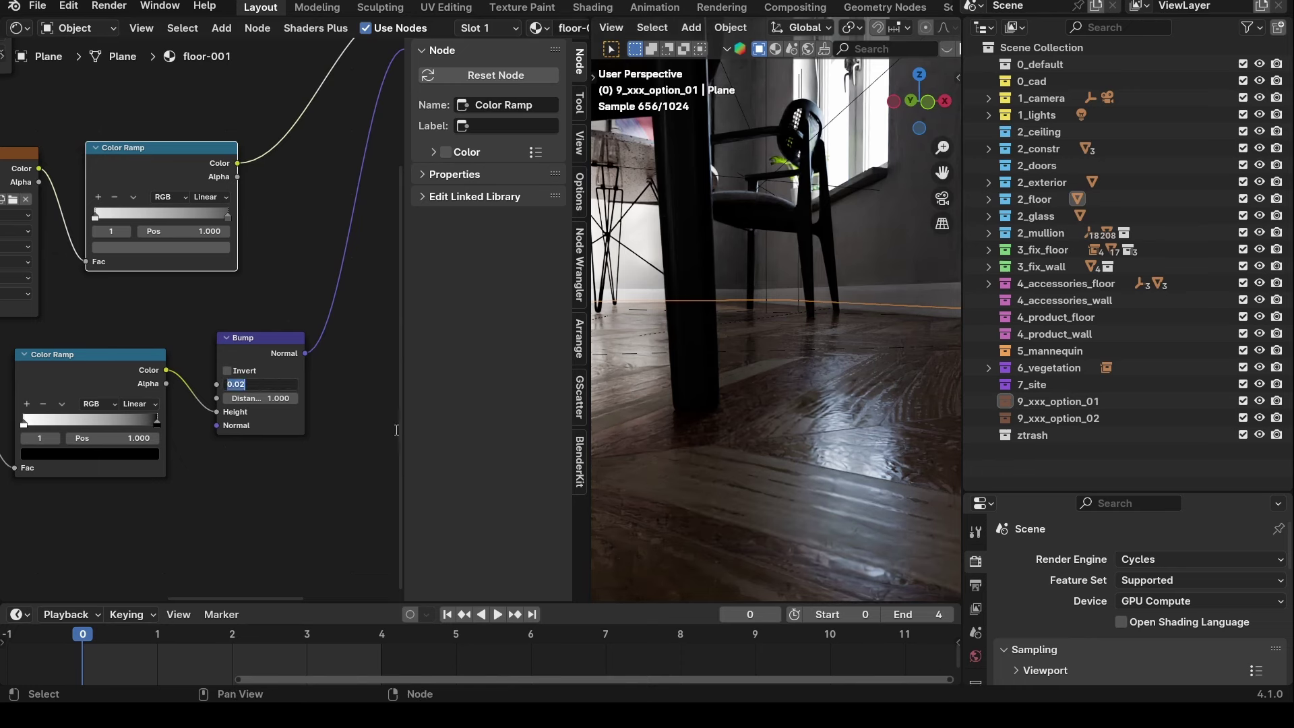
key(Return)
double_click(279, 387)
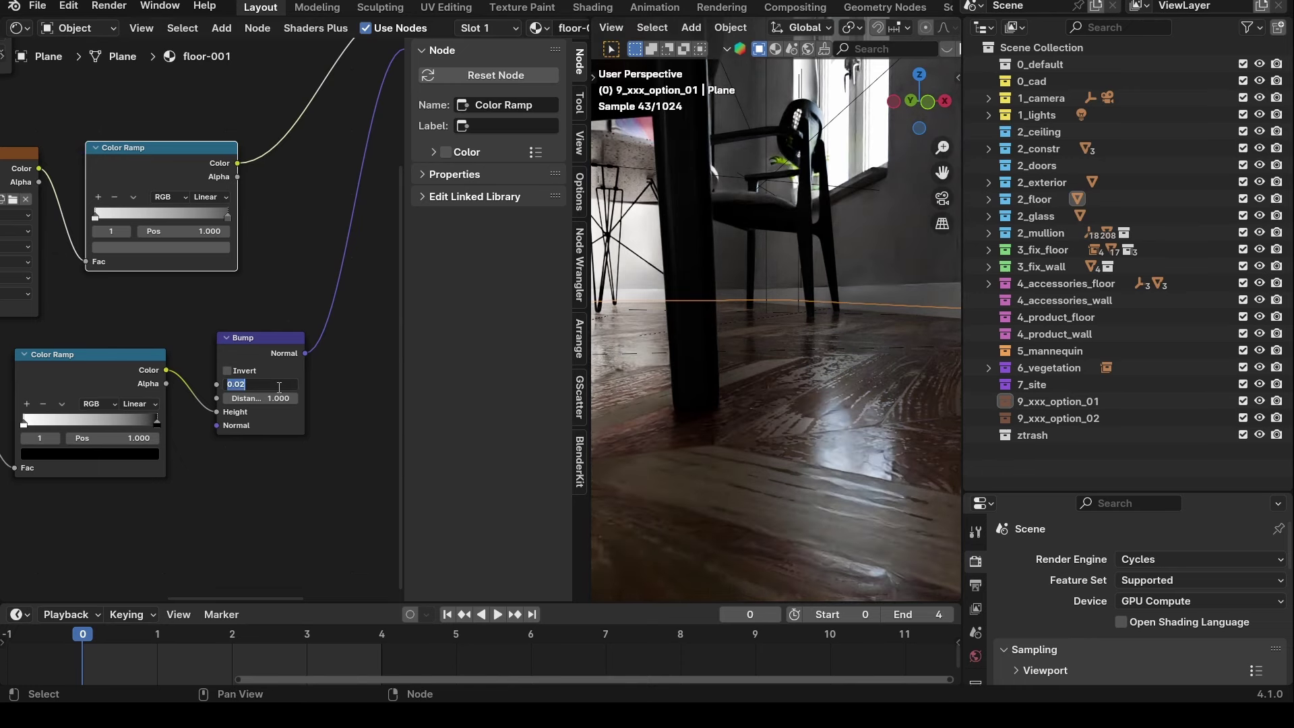
text(.1)
key(Return)
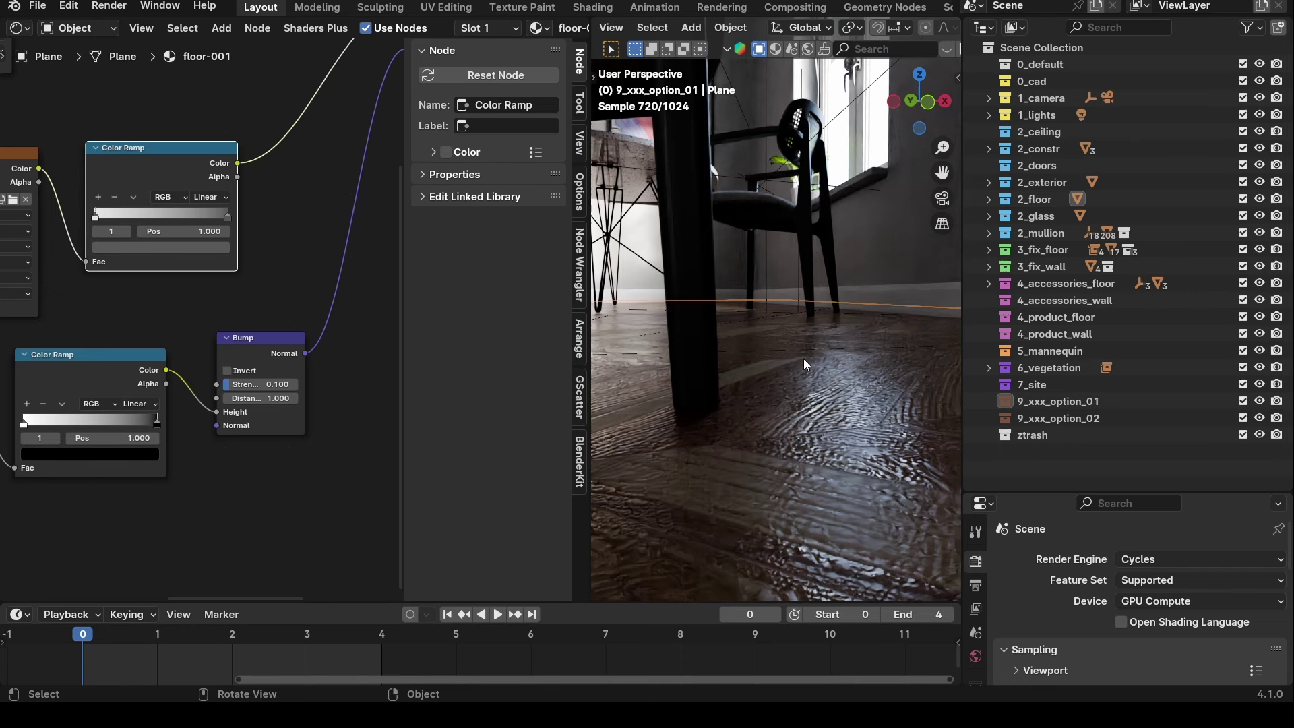
key(KP_0)
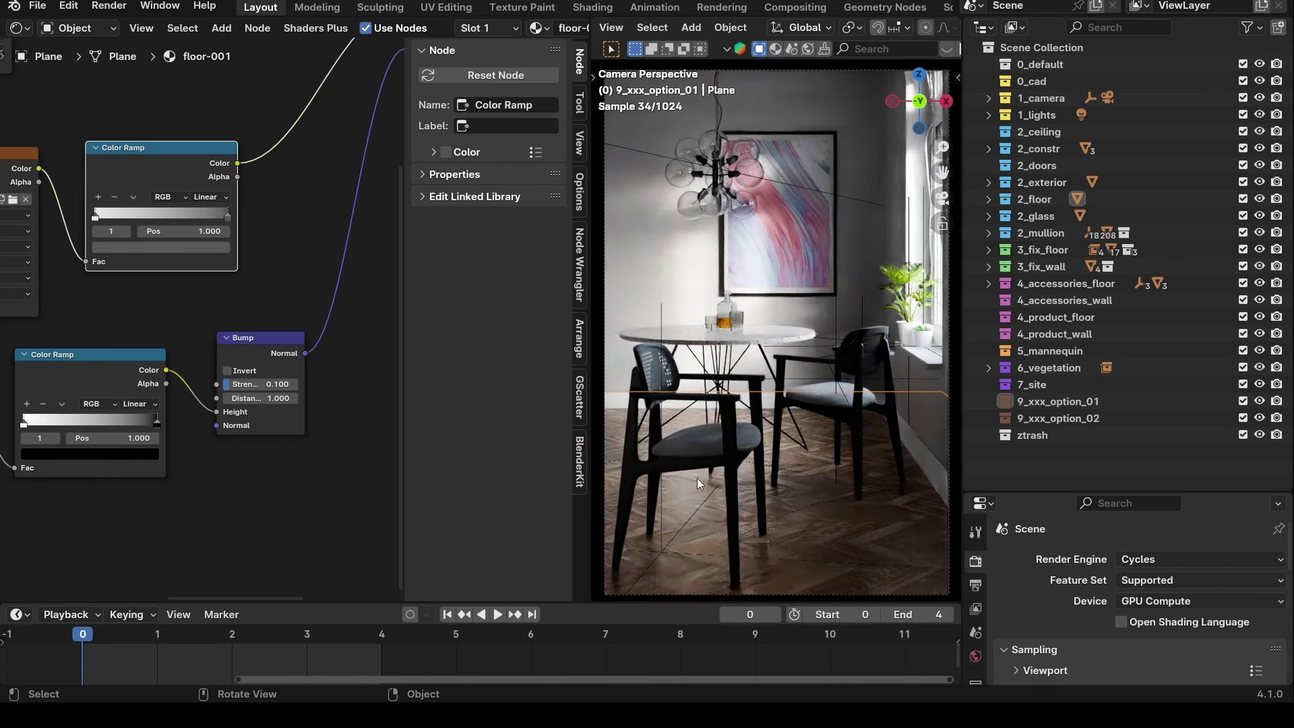
Set the floor Bump Strength to 0.02 and pan toward the Principled BSDF and output nodes.
click(274, 386)
text(.02)
key(Return)
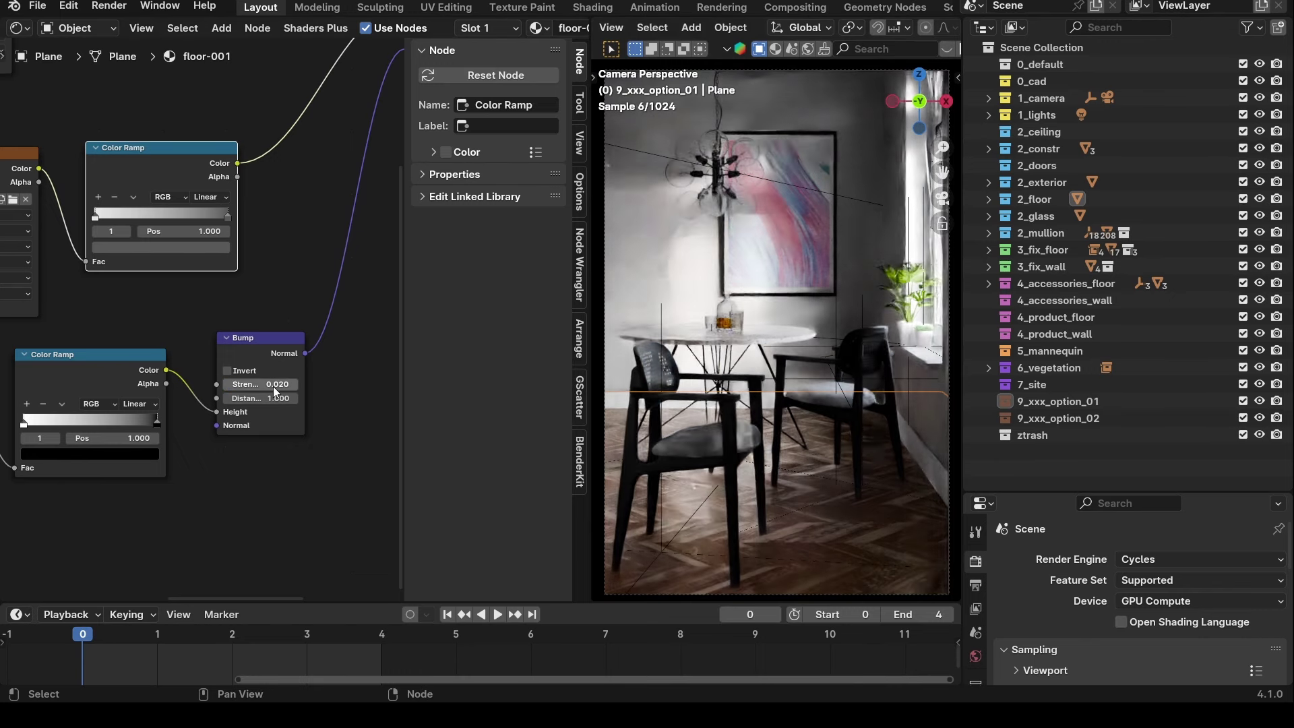
middle_drag(244, 283, 393, 231)
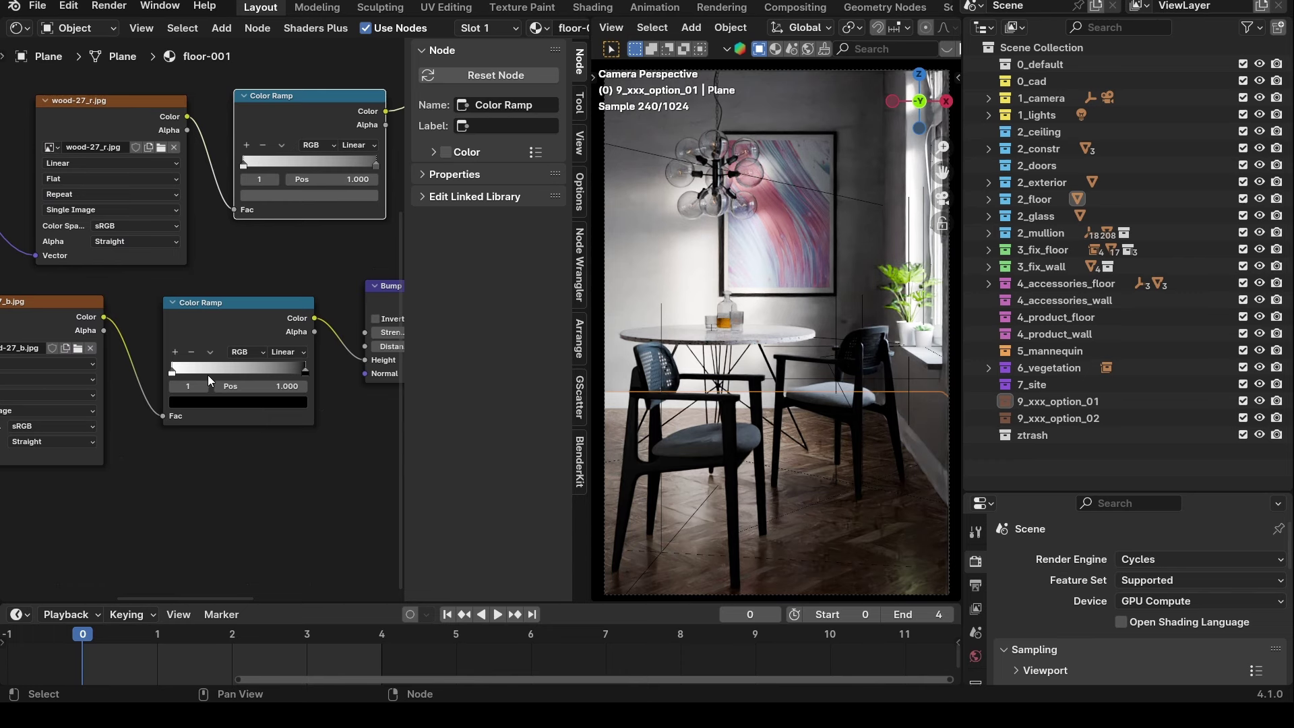
middle_drag(120, 404, 152, 404)
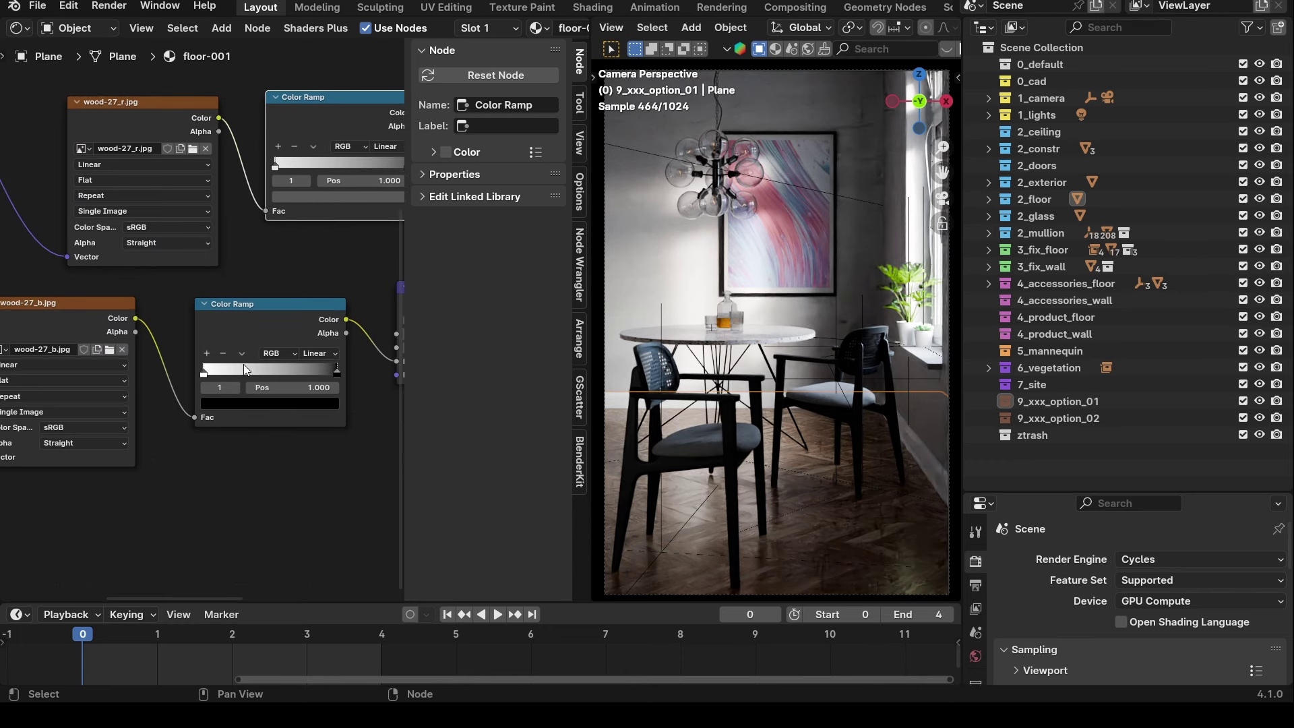
middle_drag(284, 374, 221, 366)
scroll(327, 380, down, 5)
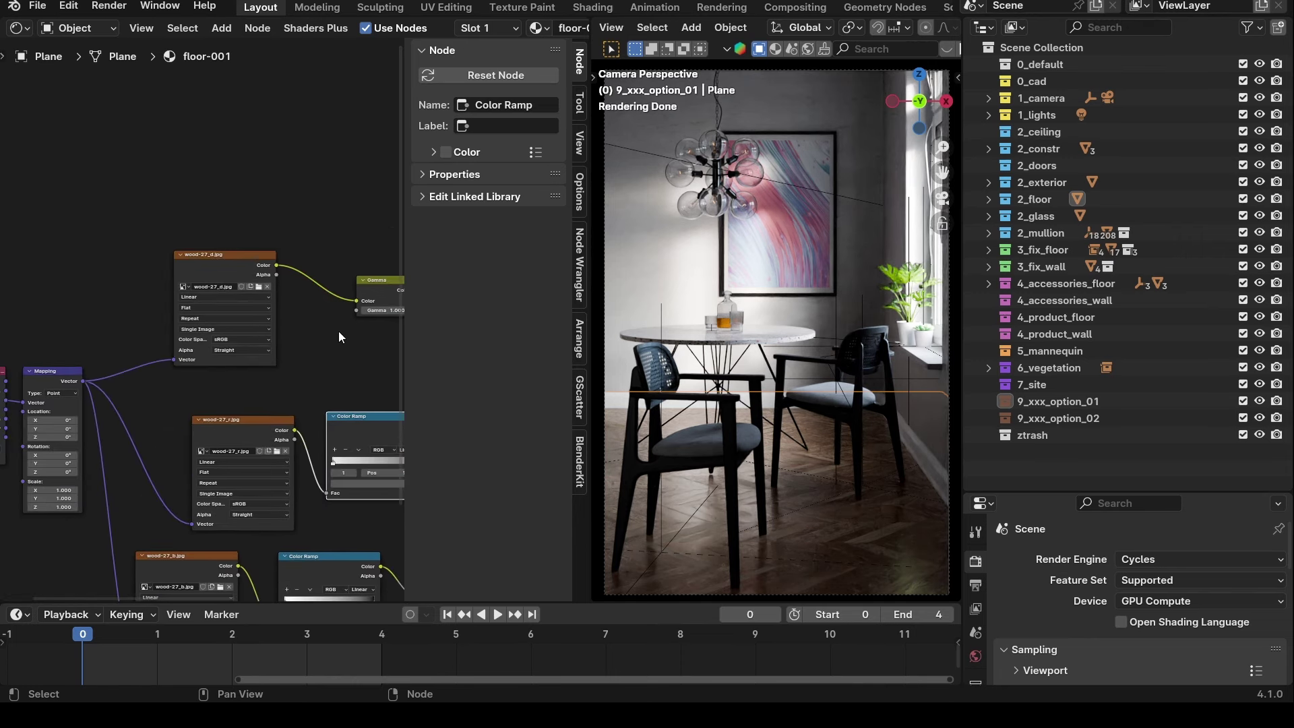
Shift the floor's Gamma node slightly right, briefly deleting and then restoring it.
scroll(232, 310, up, 5)
scroll(228, 313, down, 4)
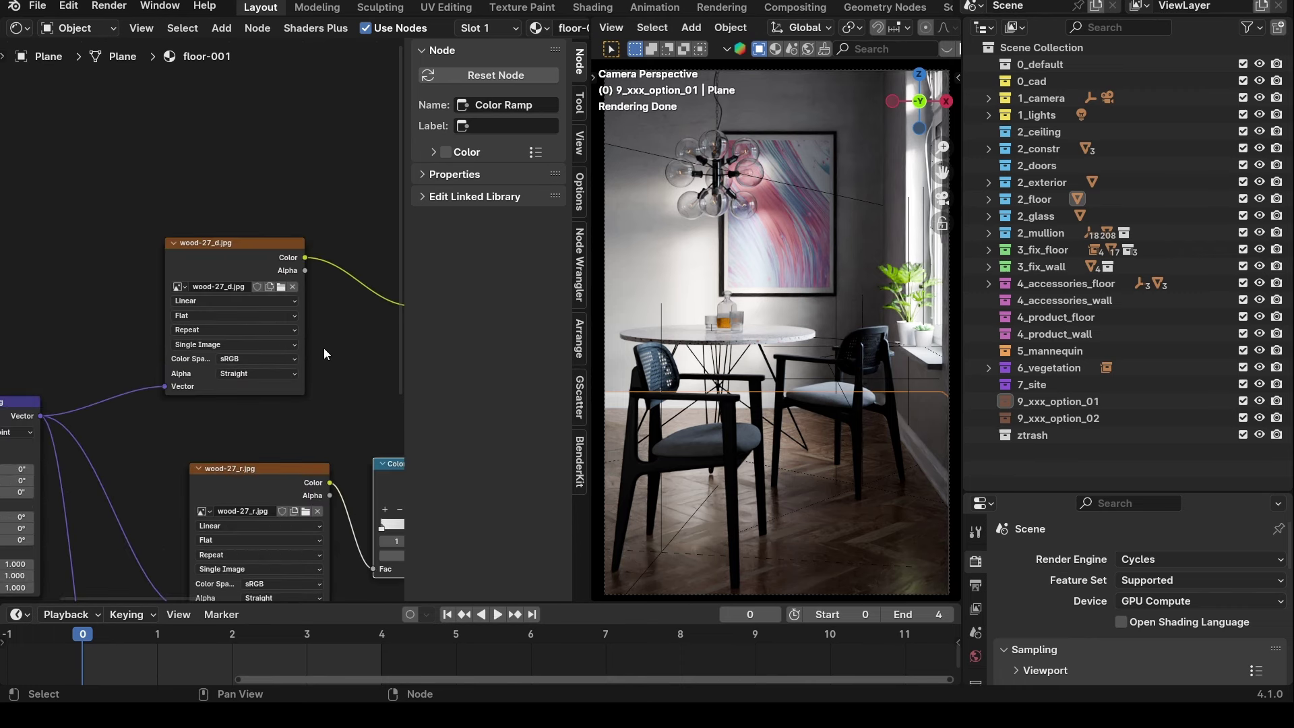
scroll(180, 292, up, 4)
click(135, 196)
drag(137, 196, 171, 203)
key(ctrl+x)
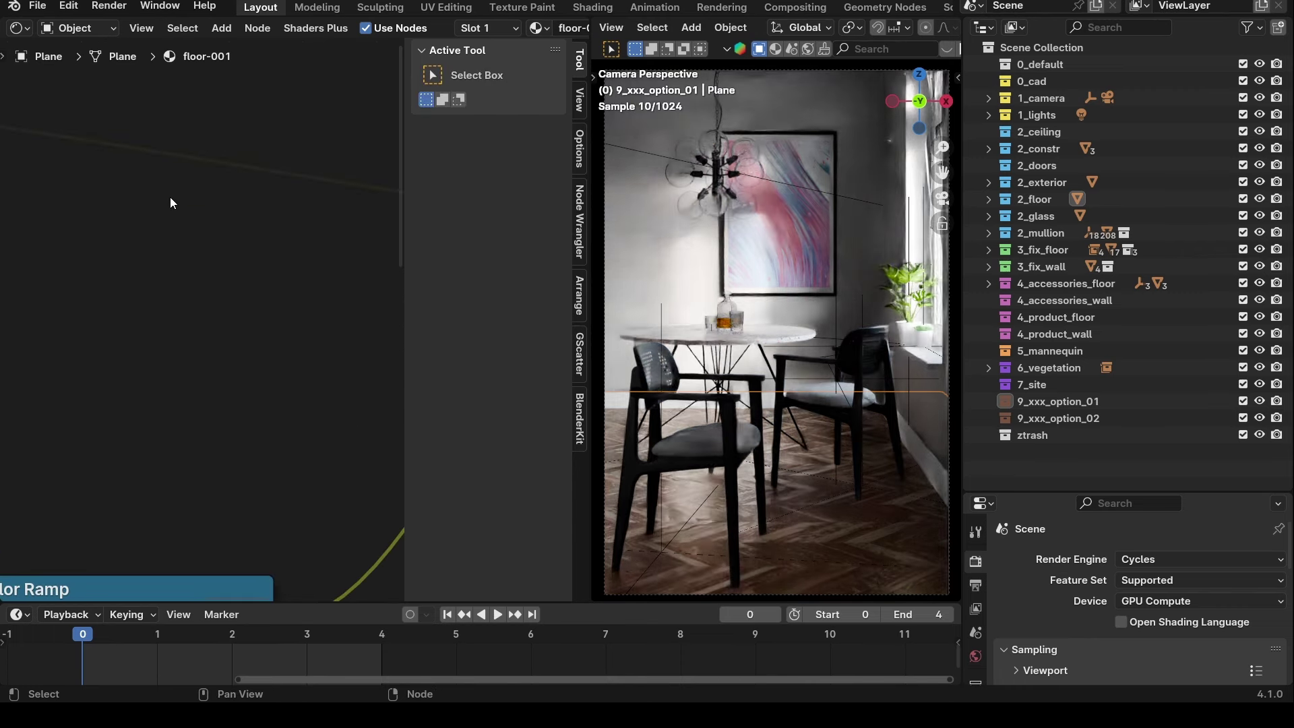
scroll(148, 316, down, 4)
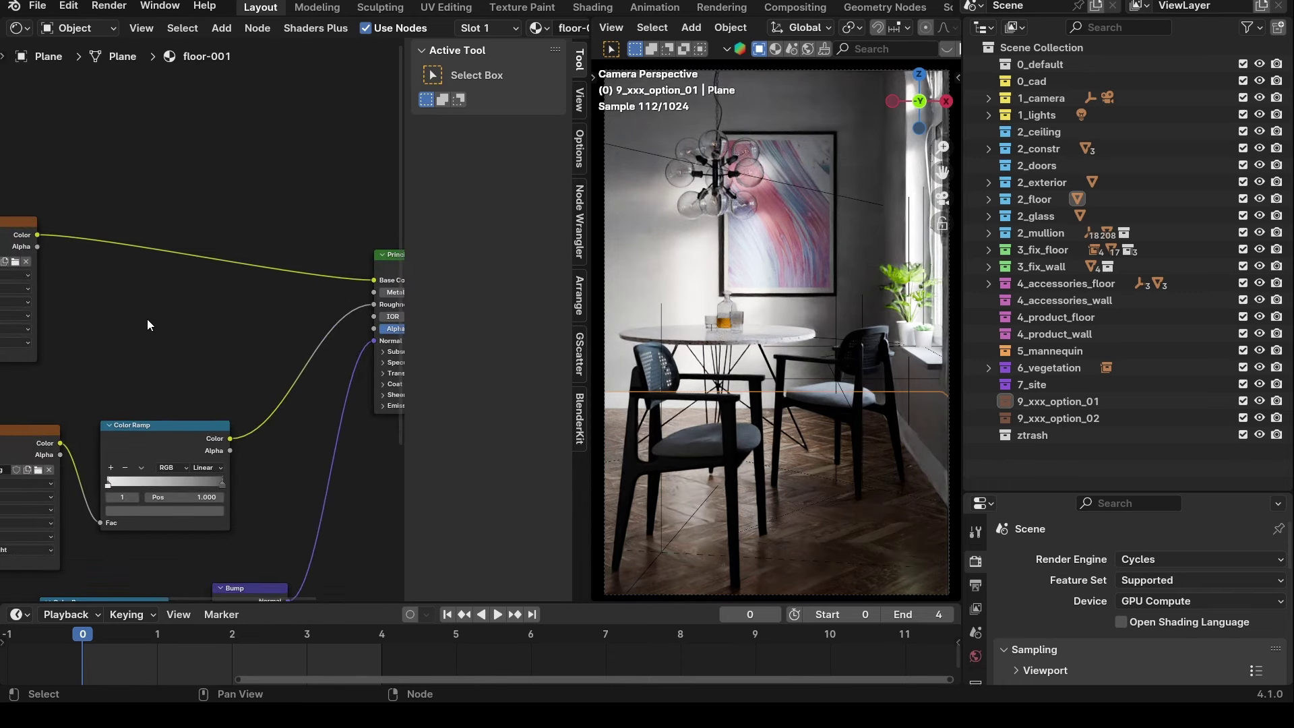
key(ctrl+z)
middle_drag(76, 316, 41, 316)
scroll(199, 300, up, 2)
Try Gamma values of 2 and 0.5 on the floor, then return it to 1.000.
drag(99, 268, 112, 288)
click(162, 303)
click(157, 302)
text(2)
key(Return)
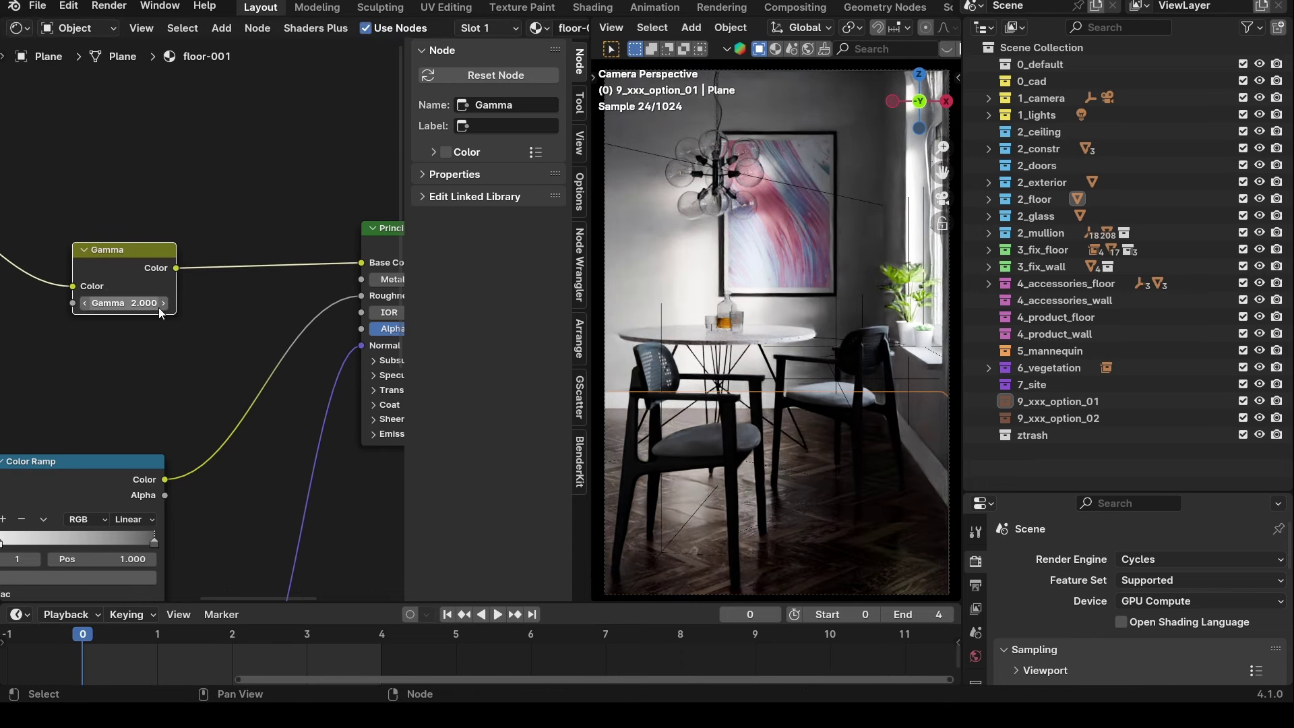
click(129, 305)
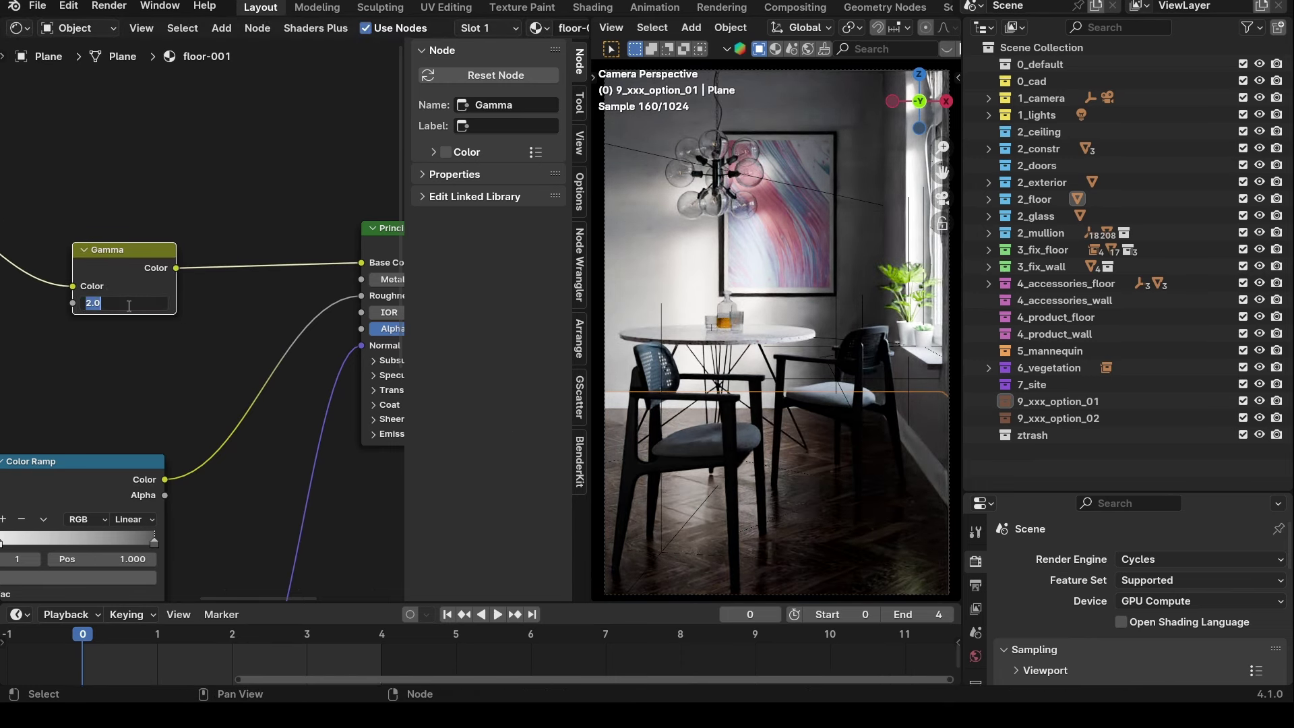
text(.5)
key(Return)
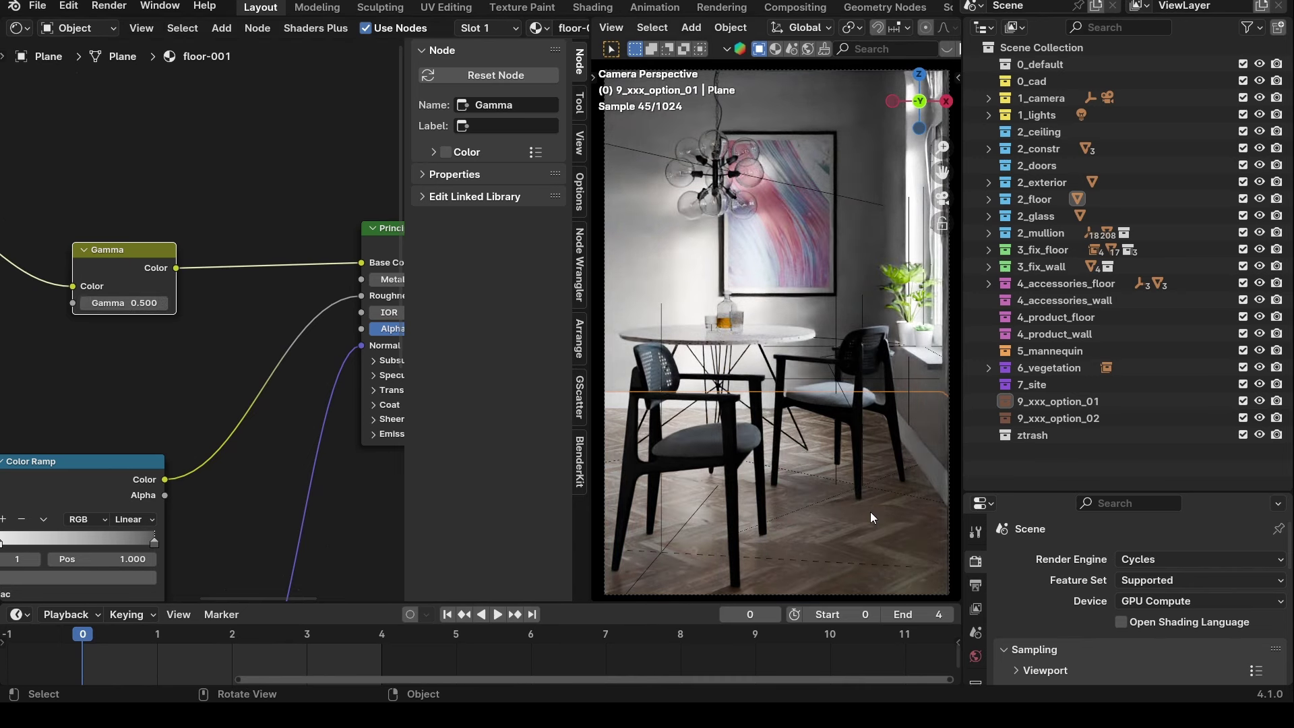
click(151, 305)
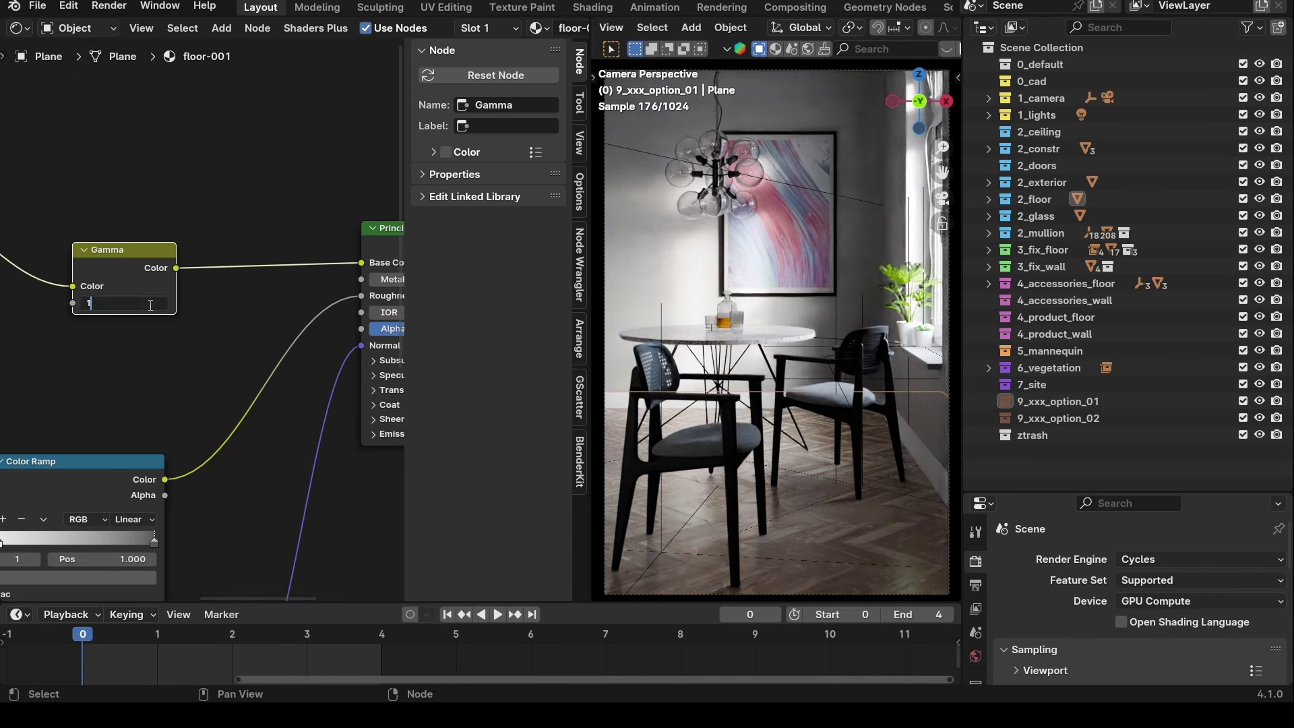
text(1)
key(Return)
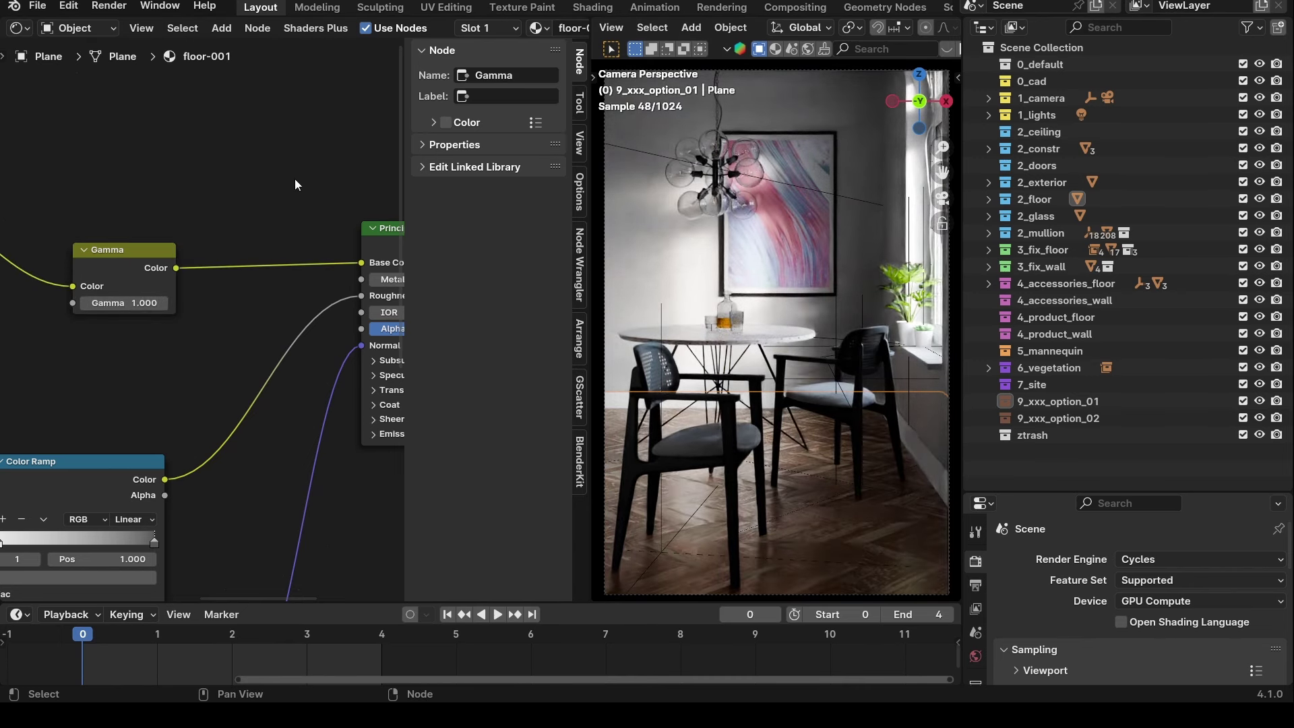
scroll(270, 209, down, 2)
scroll(152, 202, down, 2)
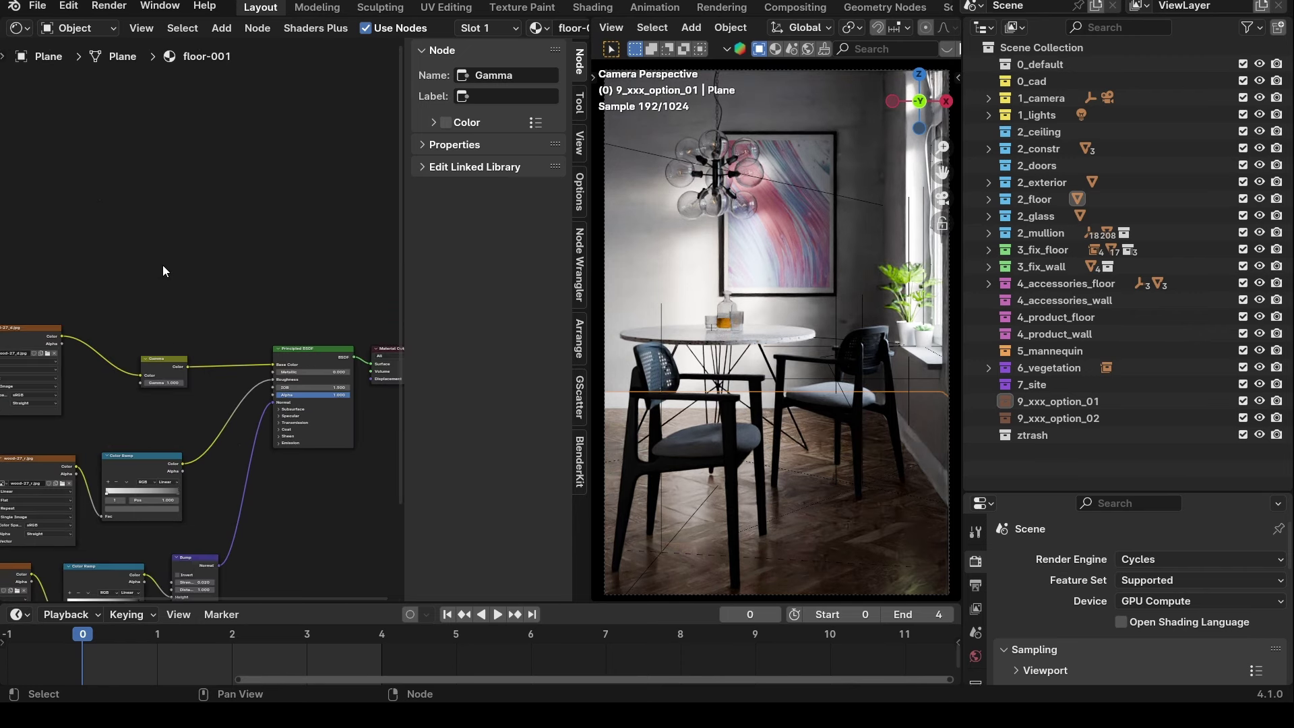
Select the XZ3 Table to show its Material.001 shader and frame the view on the table.
click(764, 254)
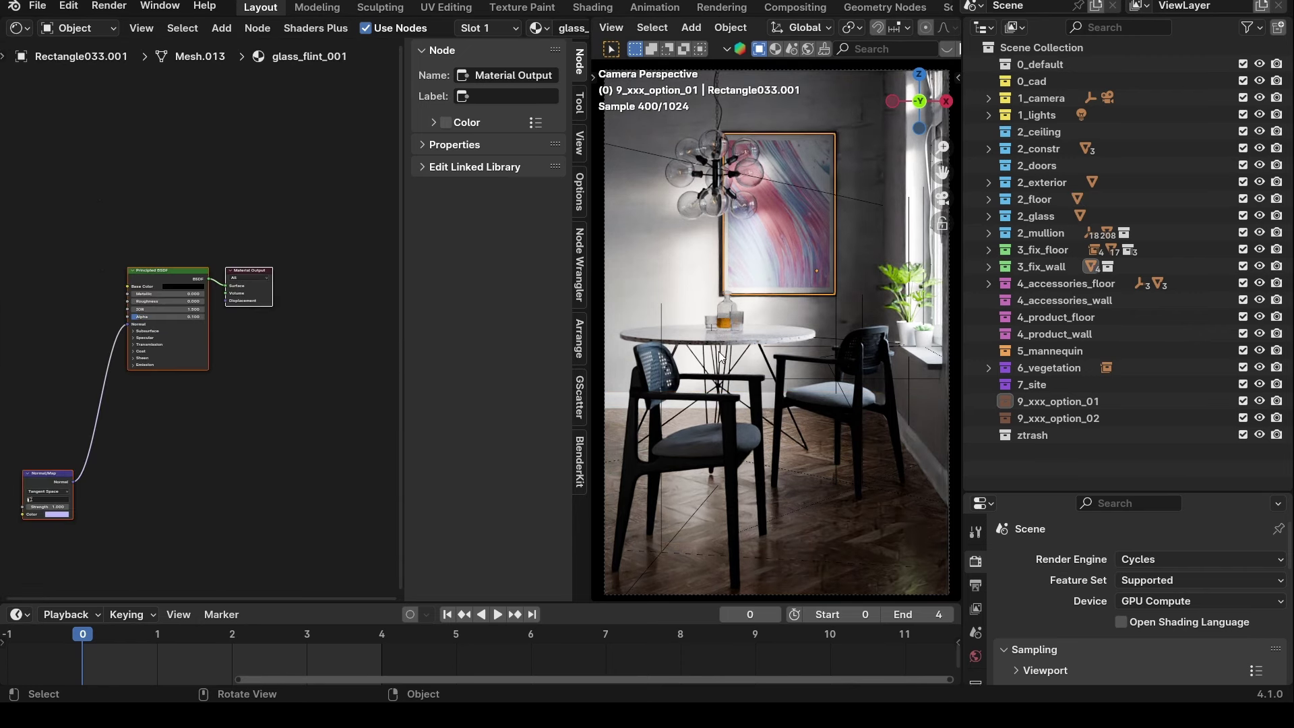
click(788, 333)
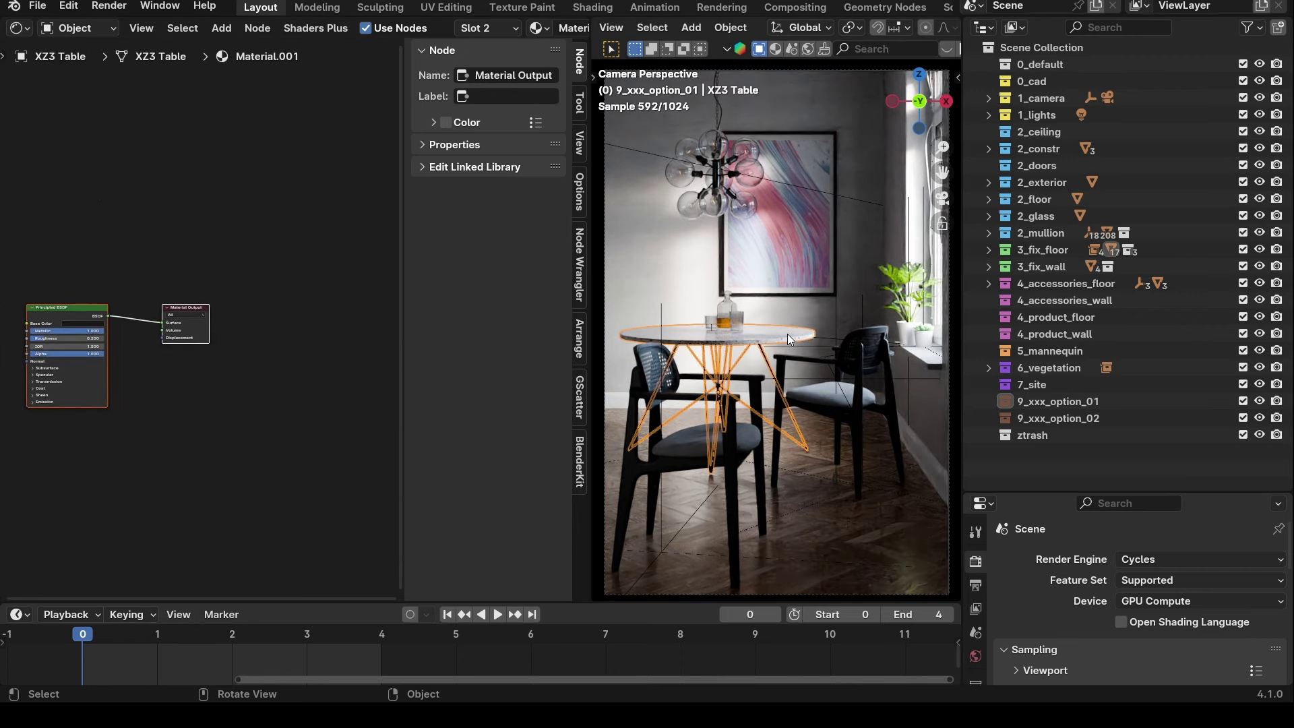
key(KP_0)
middle_drag(787, 334, 803, 411)
key(KP_Decimal)
scroll(863, 314, up, 4)
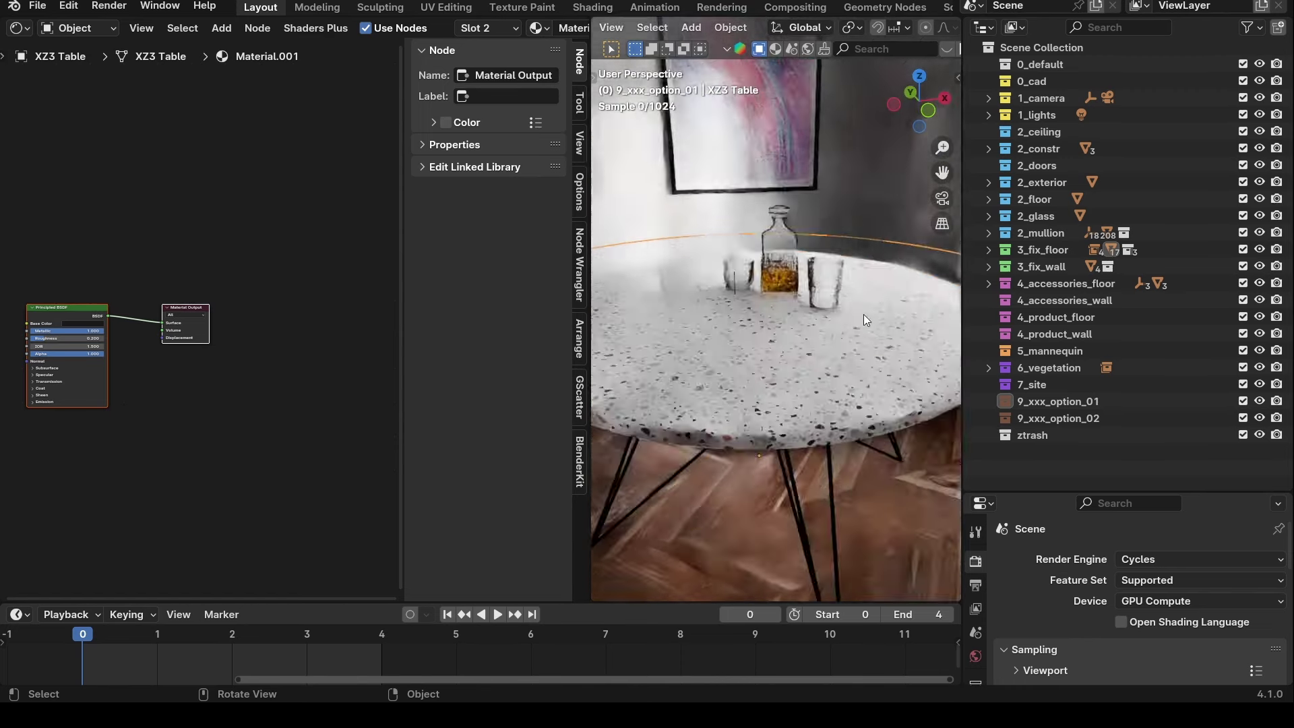
Orbit around the table to inspect the speckled terrazzo top and its legs from several angles.
middle_drag(863, 317, 809, 354)
middle_drag(782, 420, 831, 366)
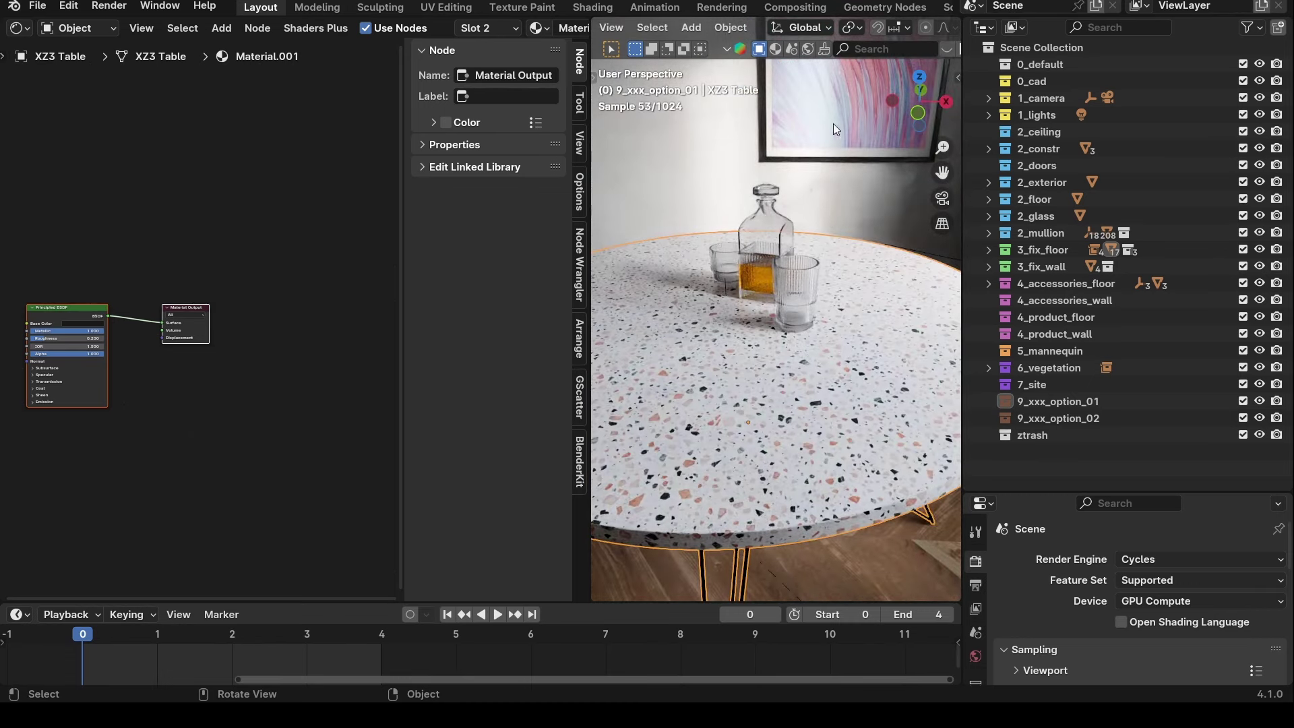
middle_drag(831, 185, 751, 385)
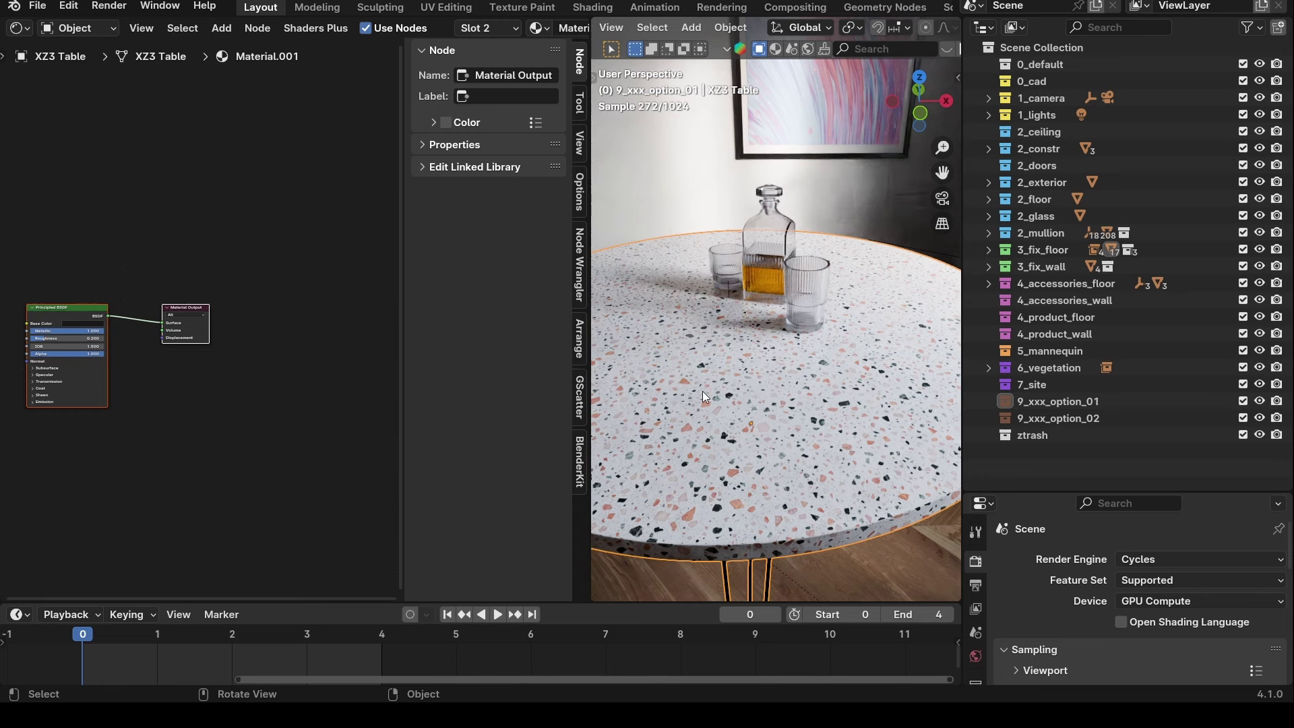
middle_drag(727, 401, 829, 414)
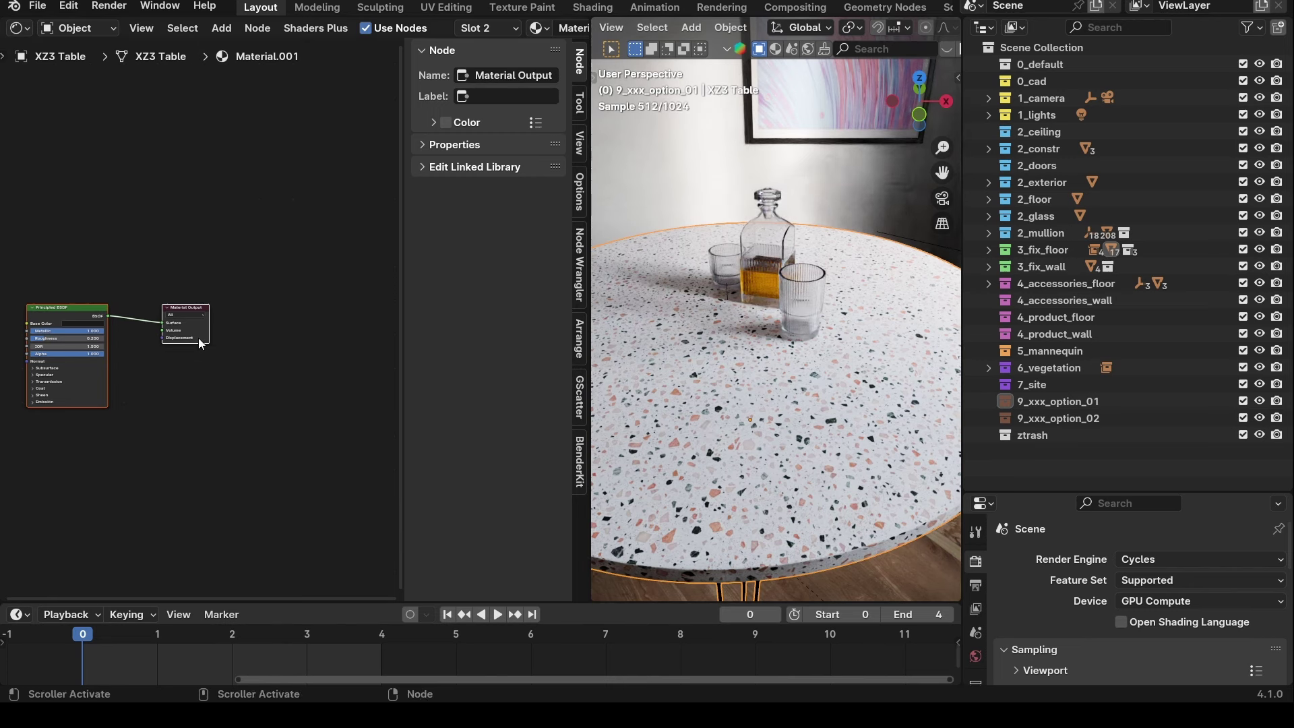
middle_drag(659, 371, 780, 341)
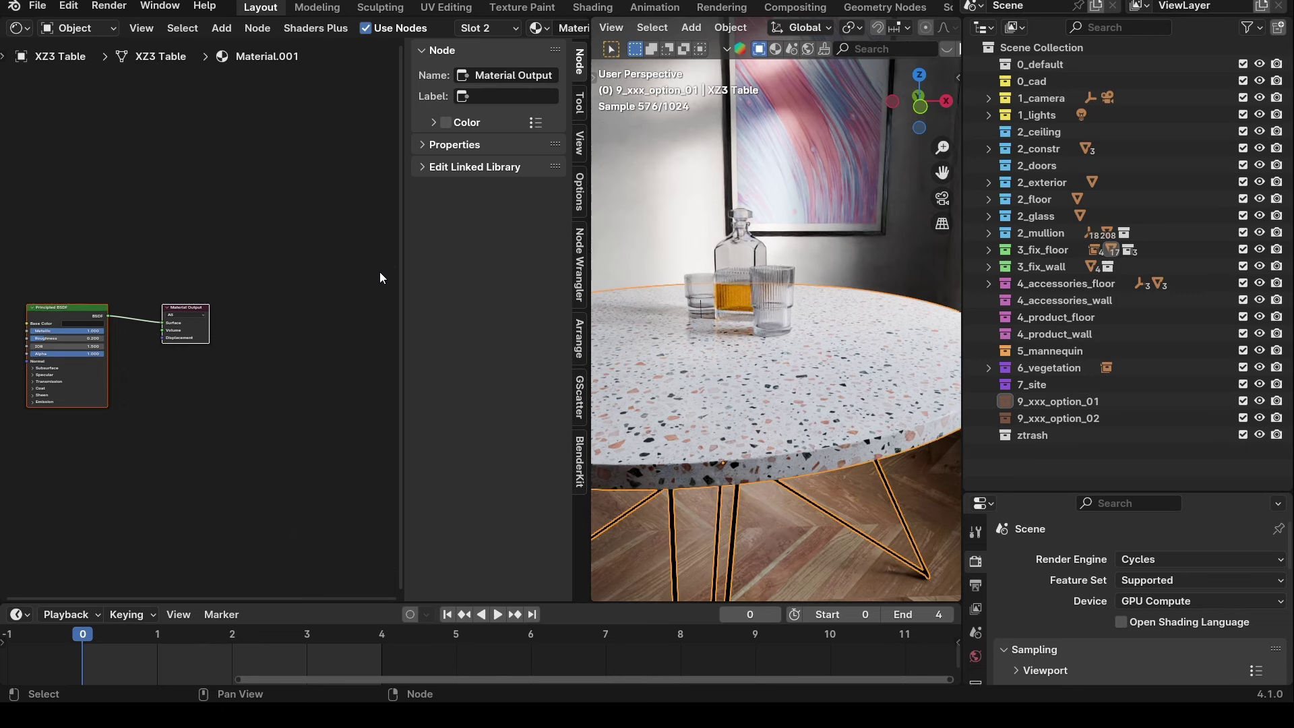
middle_drag(823, 383, 779, 425)
middle_drag(312, 156, 259, 195)
middle_drag(179, 273, 427, 275)
scroll(201, 351, up, 8)
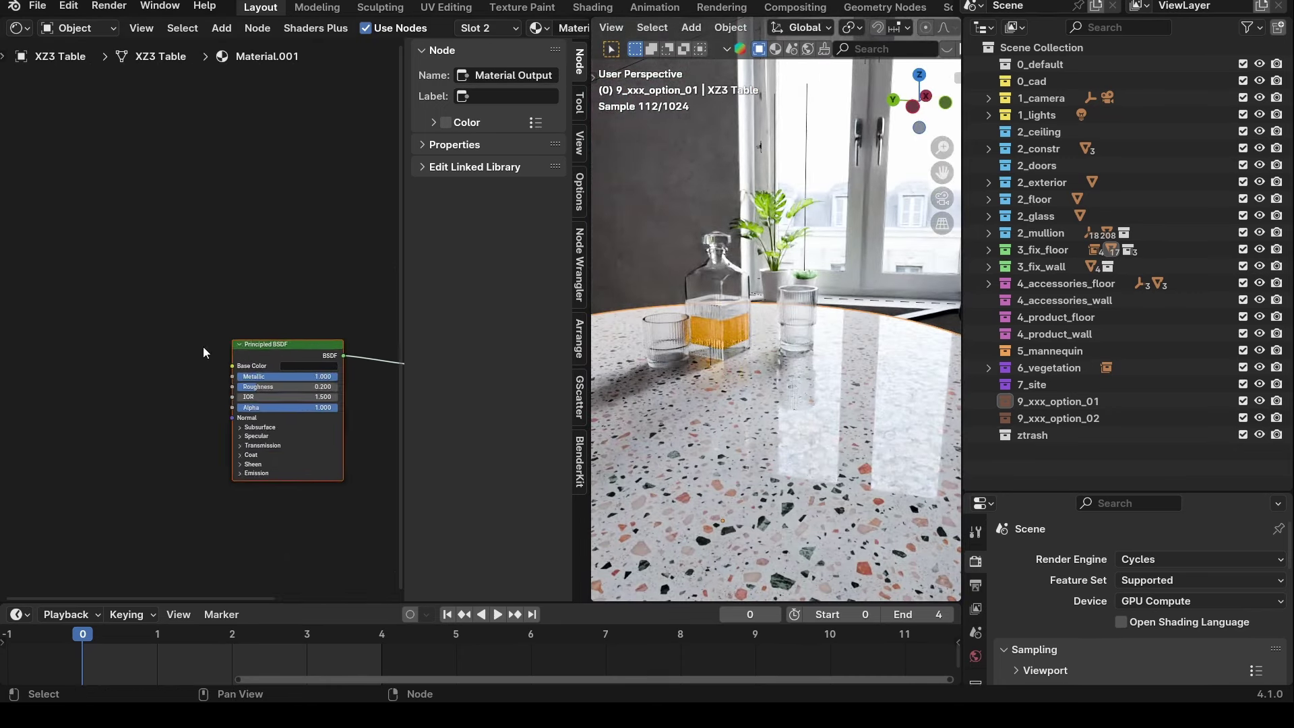
middle_drag(253, 337, 38, 217)
scroll(61, 192, down, 1)
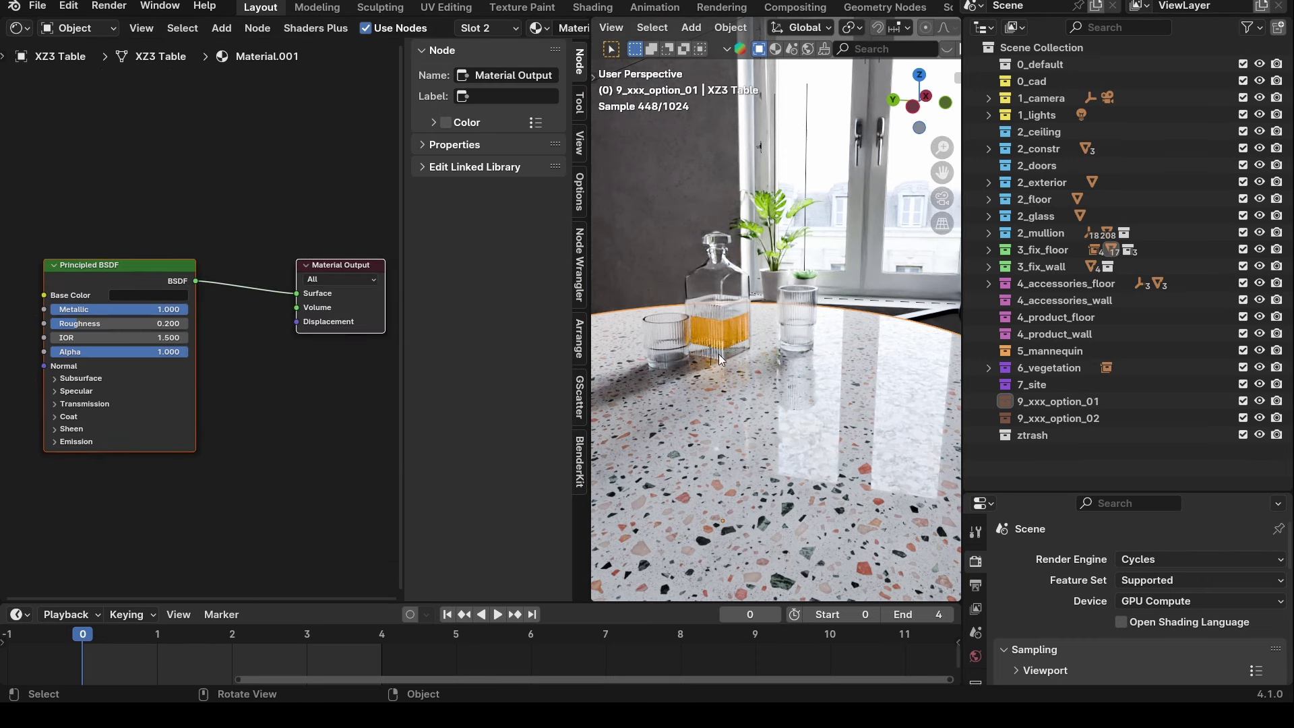
click(876, 225)
click(863, 359)
click(74, 213)
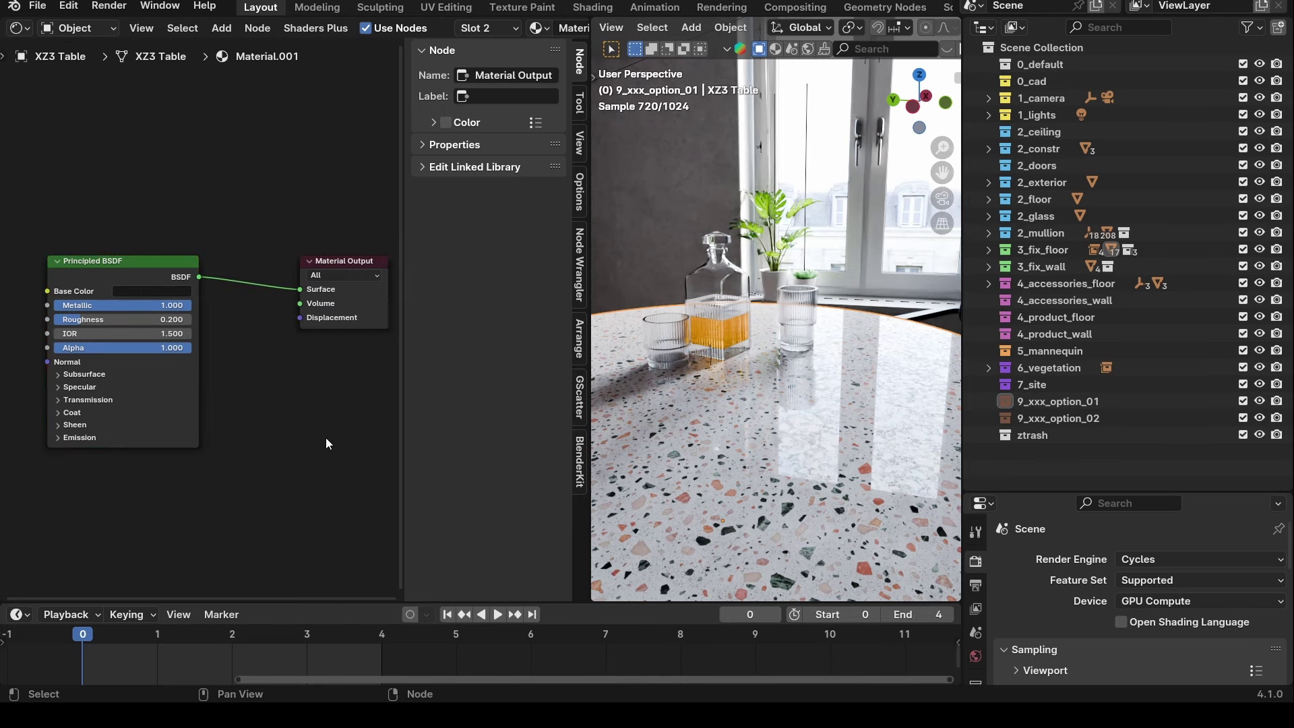
drag(130, 263, 146, 222)
middle_drag(169, 489, 183, 452)
scroll(101, 360, down, 3)
scroll(103, 361, down, 5)
scroll(819, 377, down, 5)
mouse_move(823, 378)
middle_down()
mouse_move(759, 374)
mouse_move(818, 339)
middle_up()
scroll(835, 362, up, 8)
scroll(831, 366, down, 6)
scroll(761, 375, down, 2)
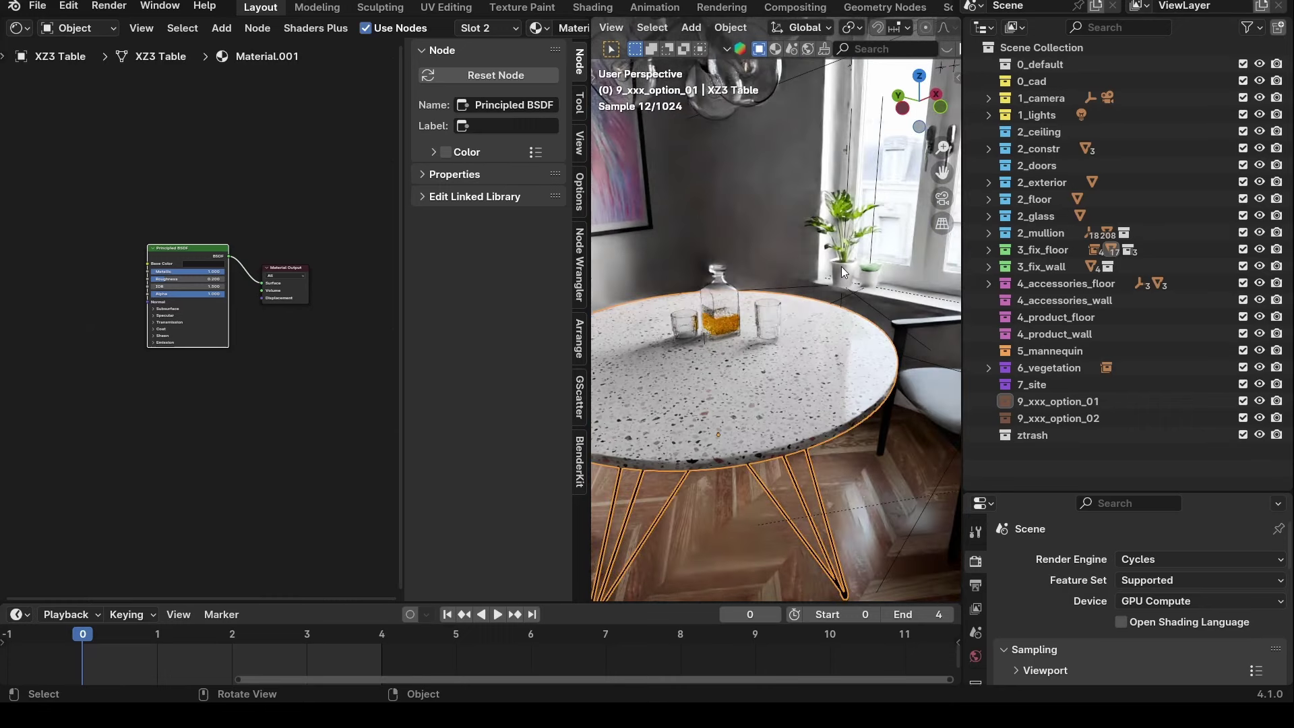
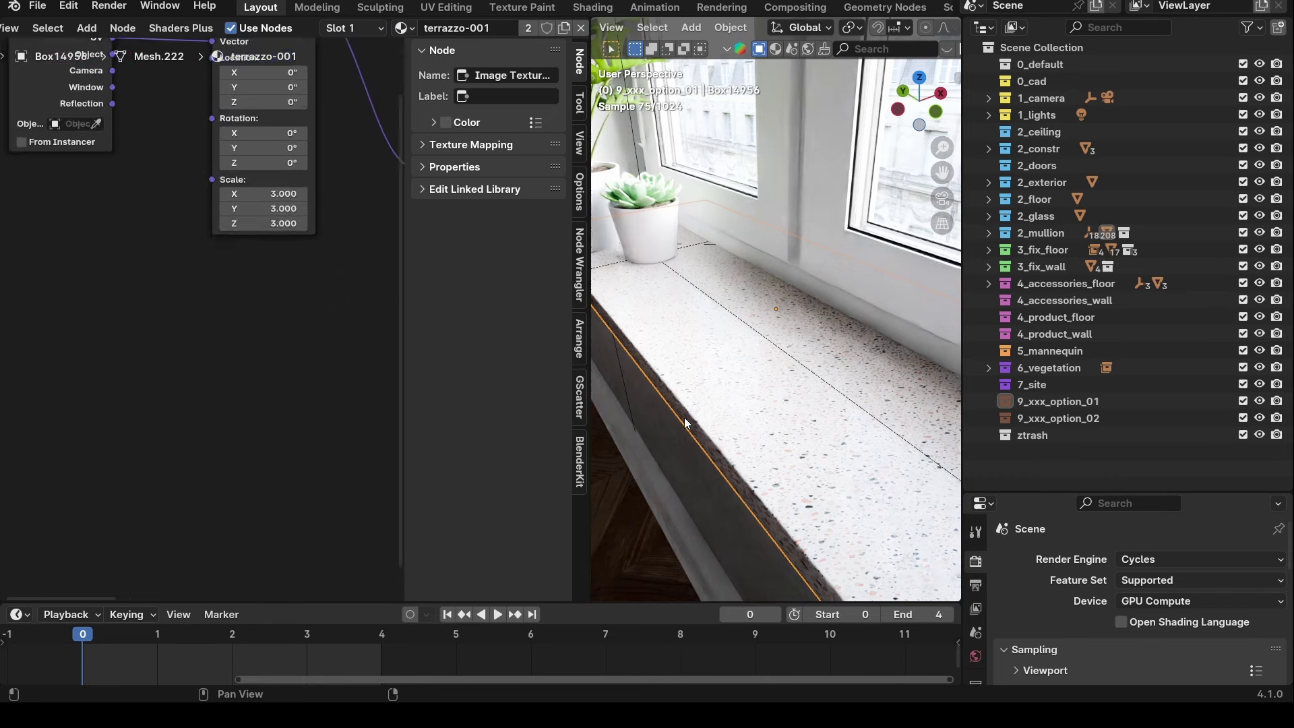
Zoom and orbit the view around the terrazzo window sill Box14956.
scroll(714, 419, down, 3)
scroll(812, 396, up, 3)
middle_drag(744, 420, 721, 256)
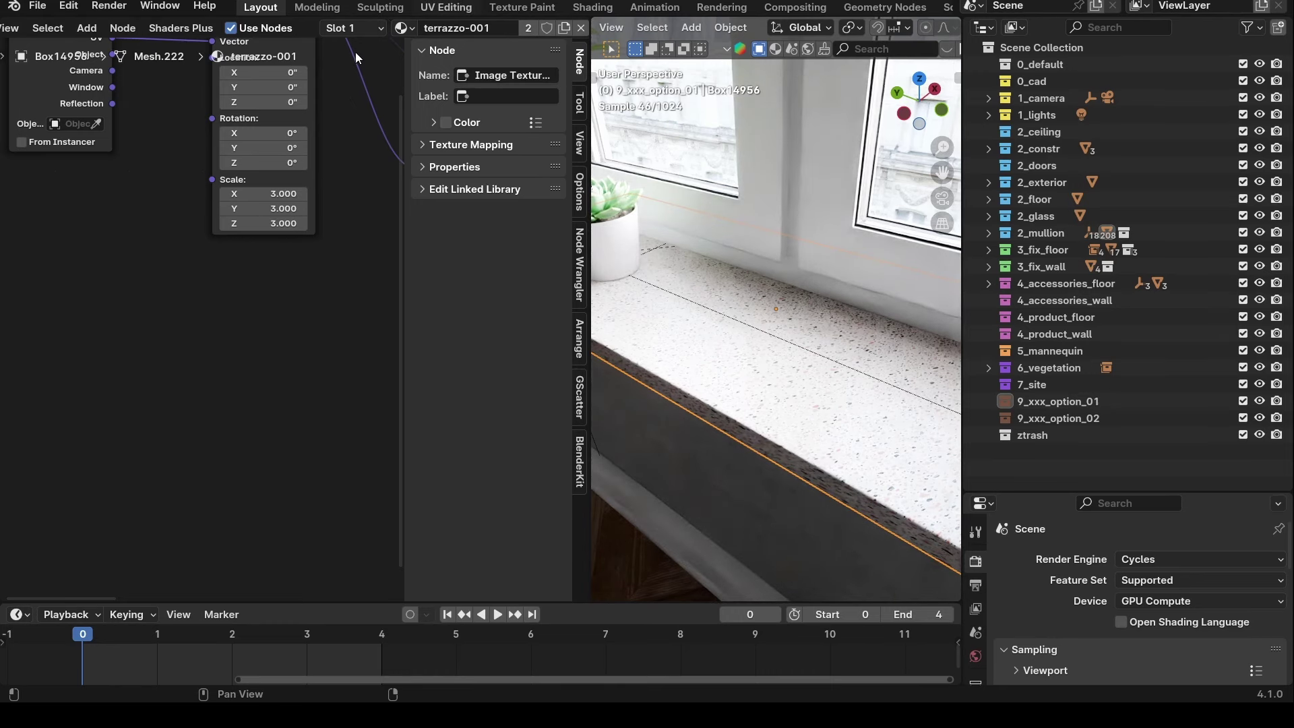
scroll(823, 280, down, 3)
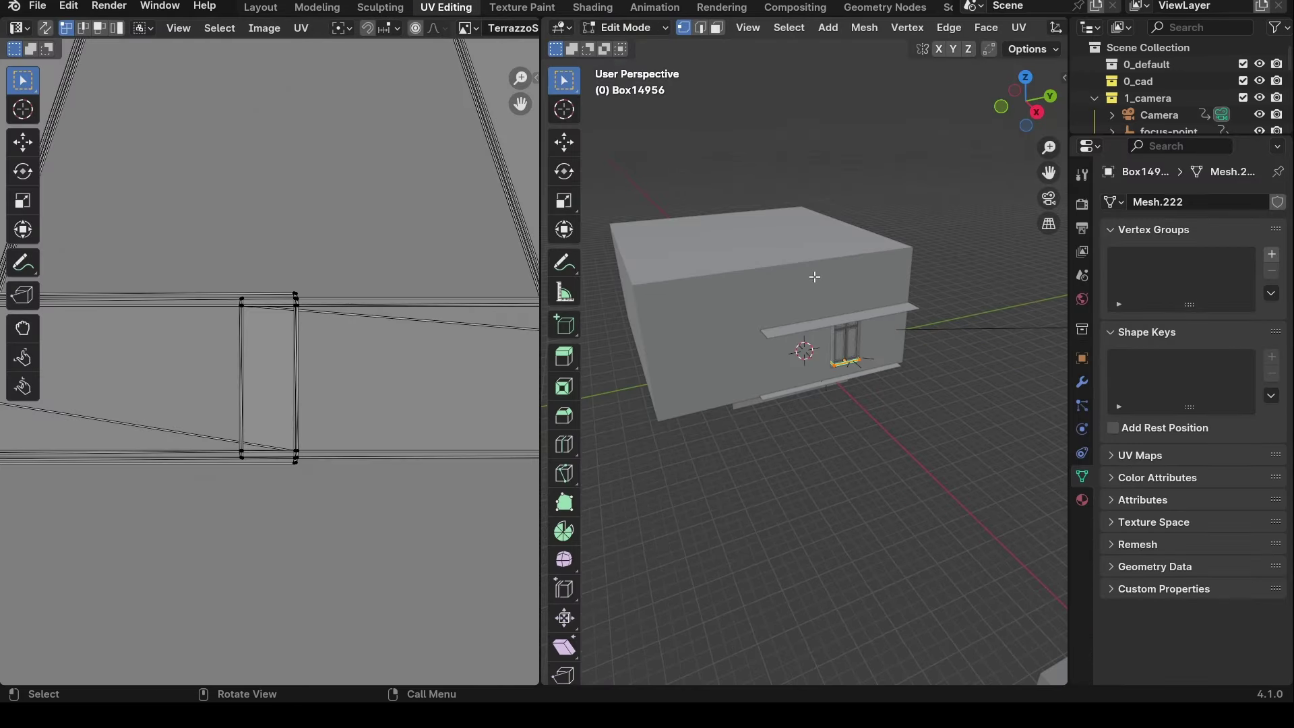
Isolate the windowsill slab in local view with Material Preview shading, in Edit Mode.
key(KP_Divide)
middle_drag(815, 277, 945, 282)
key(z)
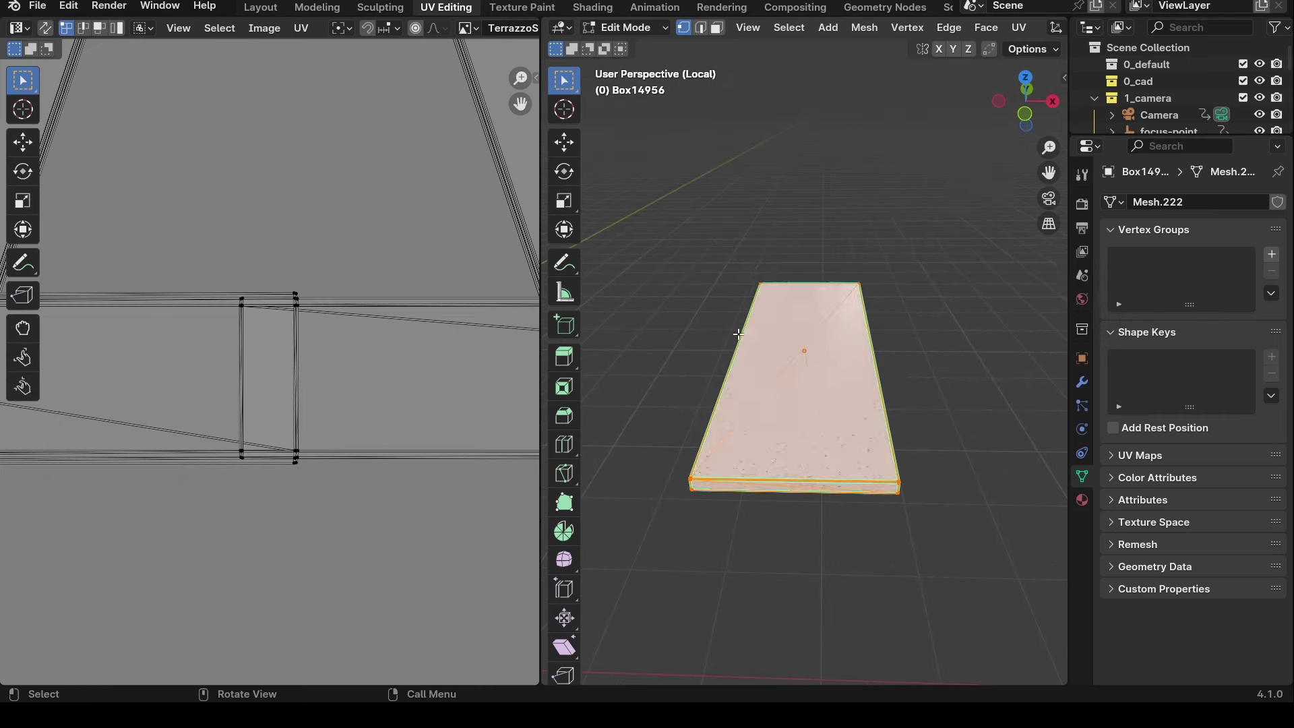
mouse_move(737, 335)
middle_down()
mouse_move(838, 367)
mouse_move(815, 367)
middle_up()
scroll(815, 367, up, 2)
key(Tab)
key(Tab)
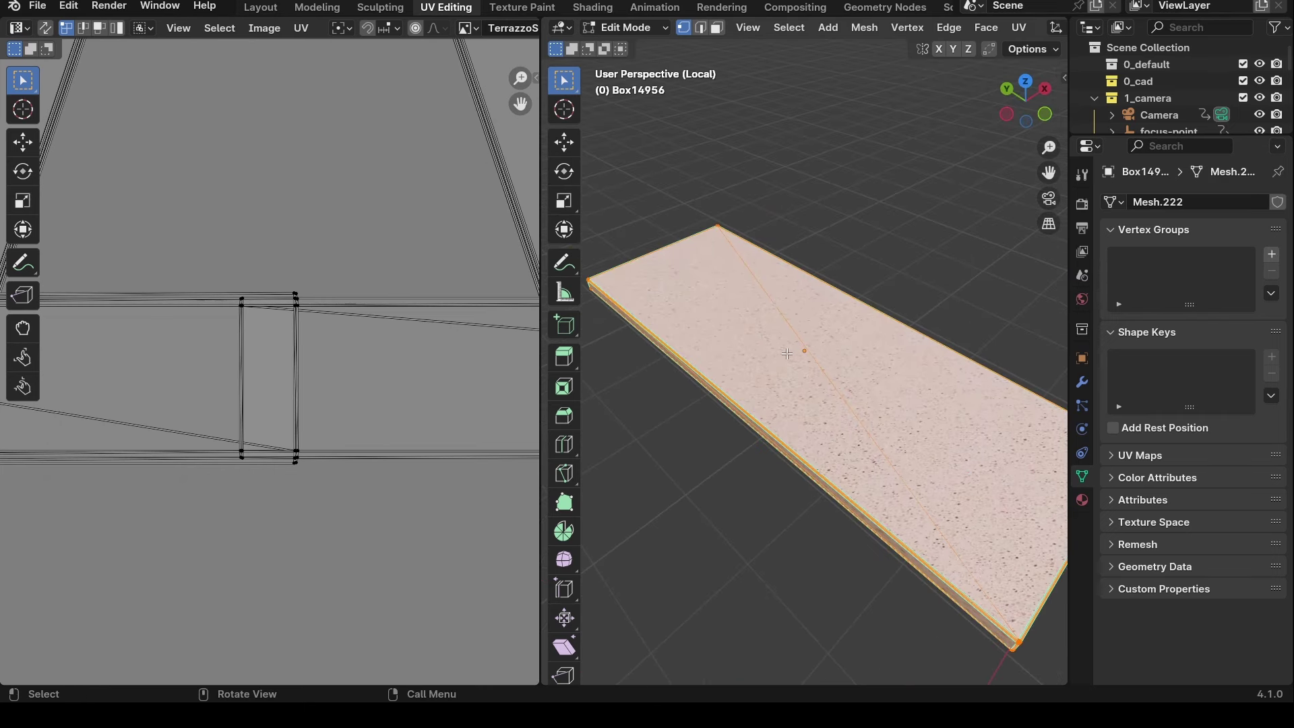
scroll(405, 318, down, 12)
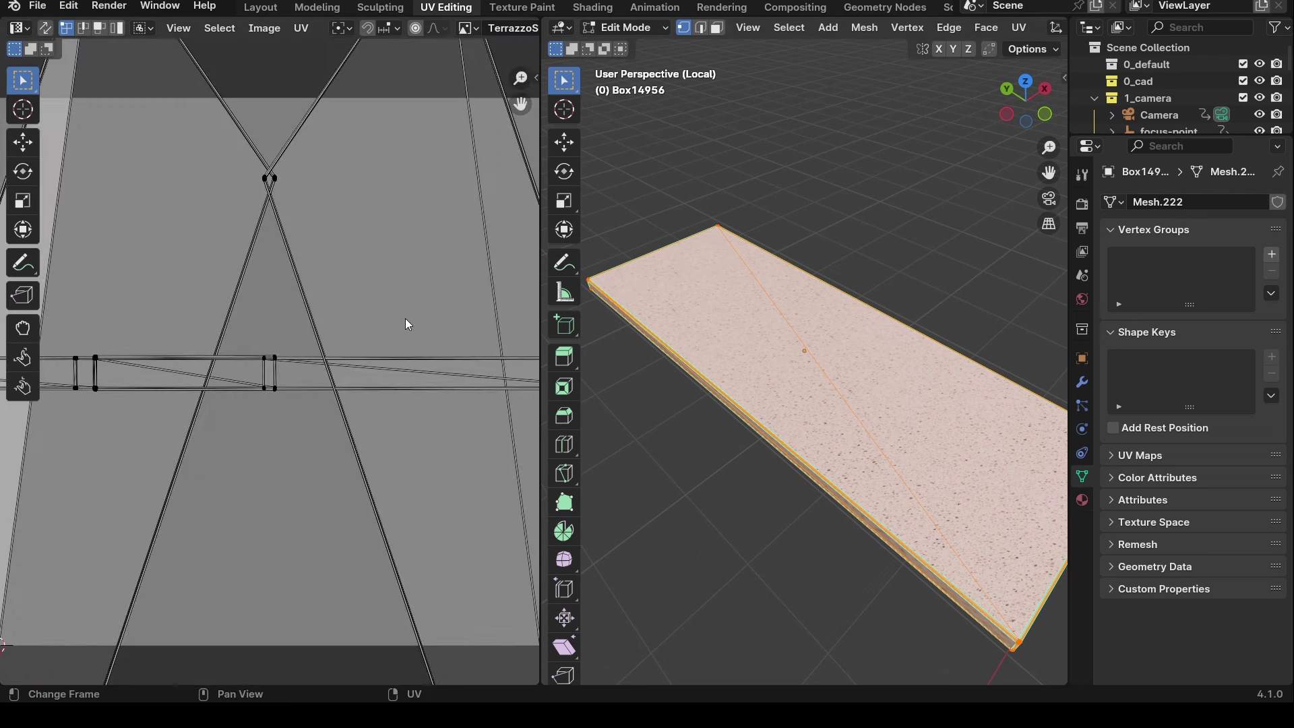
Select all faces, Smart UV Project the slab, and scale the UVs down for larger terrazzo chips.
key(a)
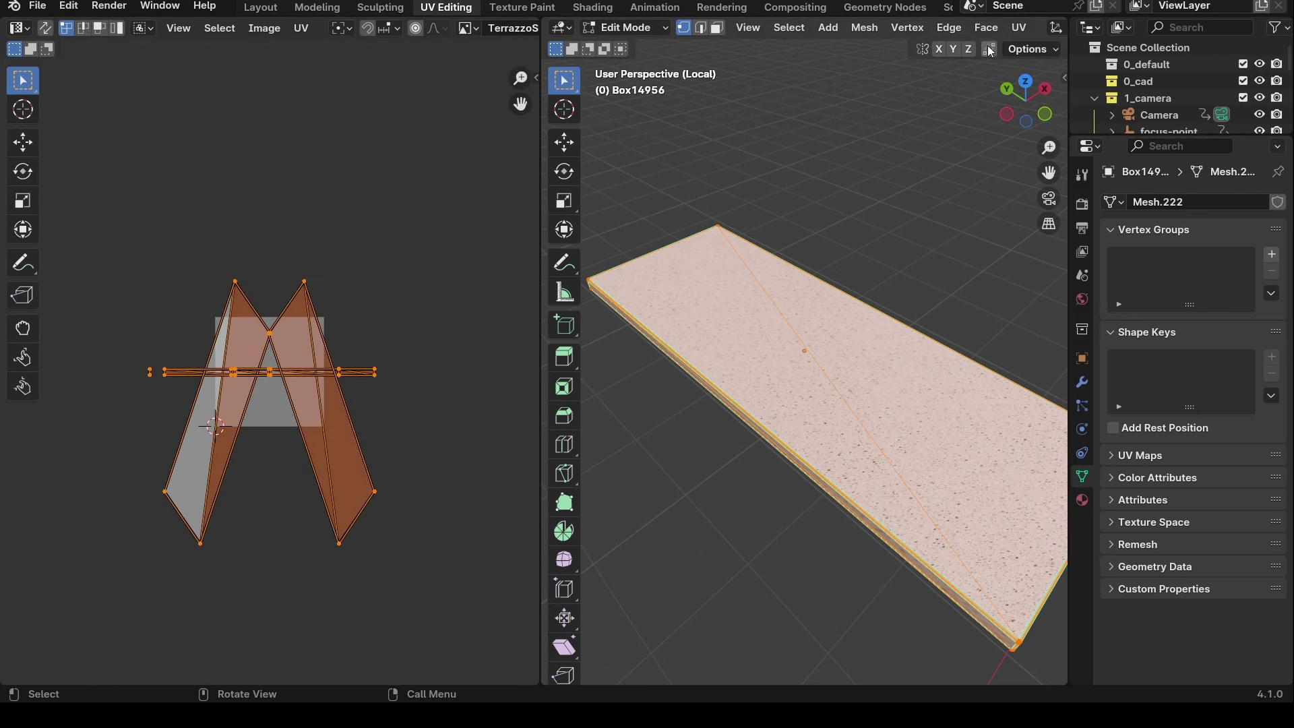
click(1016, 30)
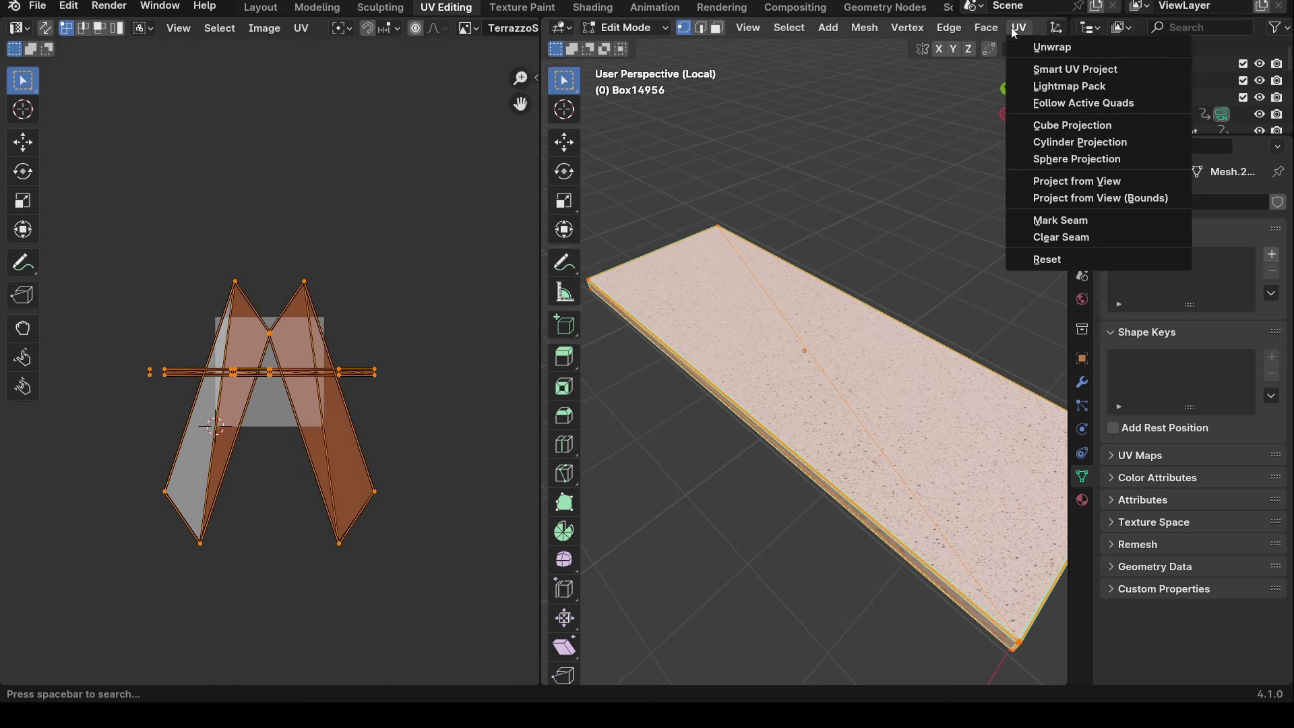
click(1035, 71)
click(1007, 216)
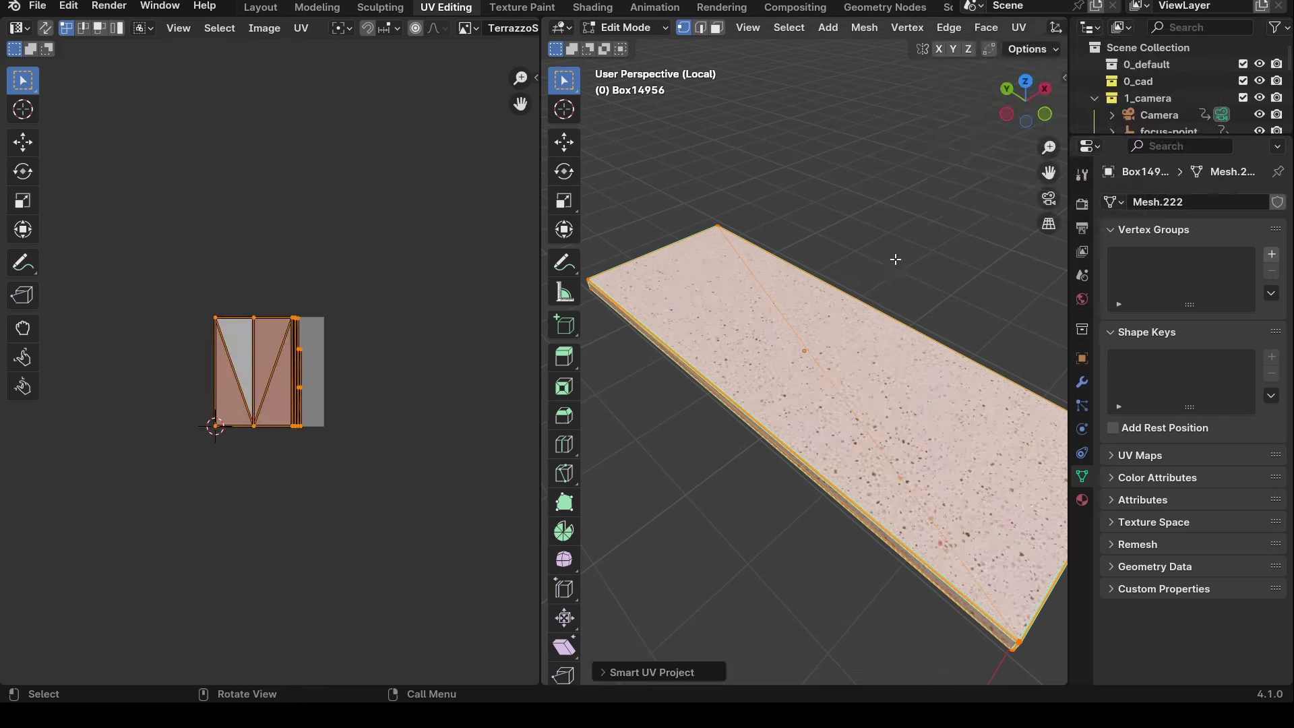
scroll(400, 288, up, 5)
scroll(971, 381, up, 1)
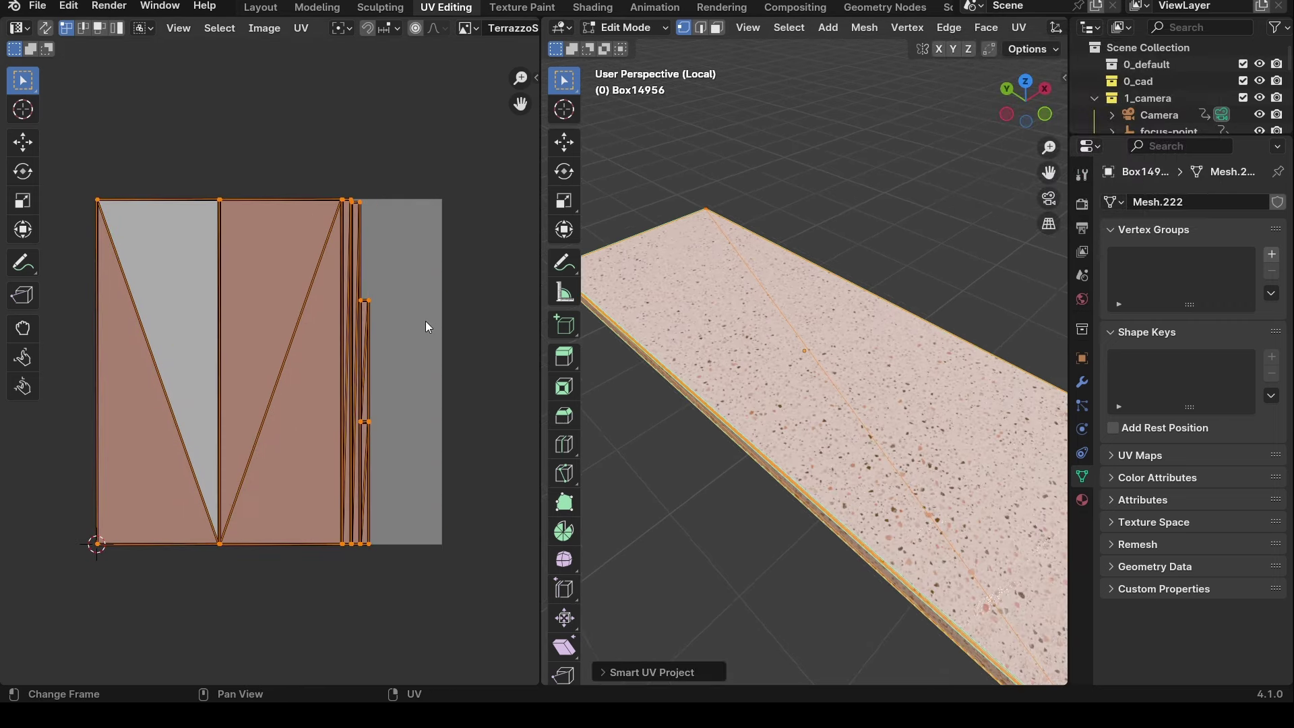
key(s)
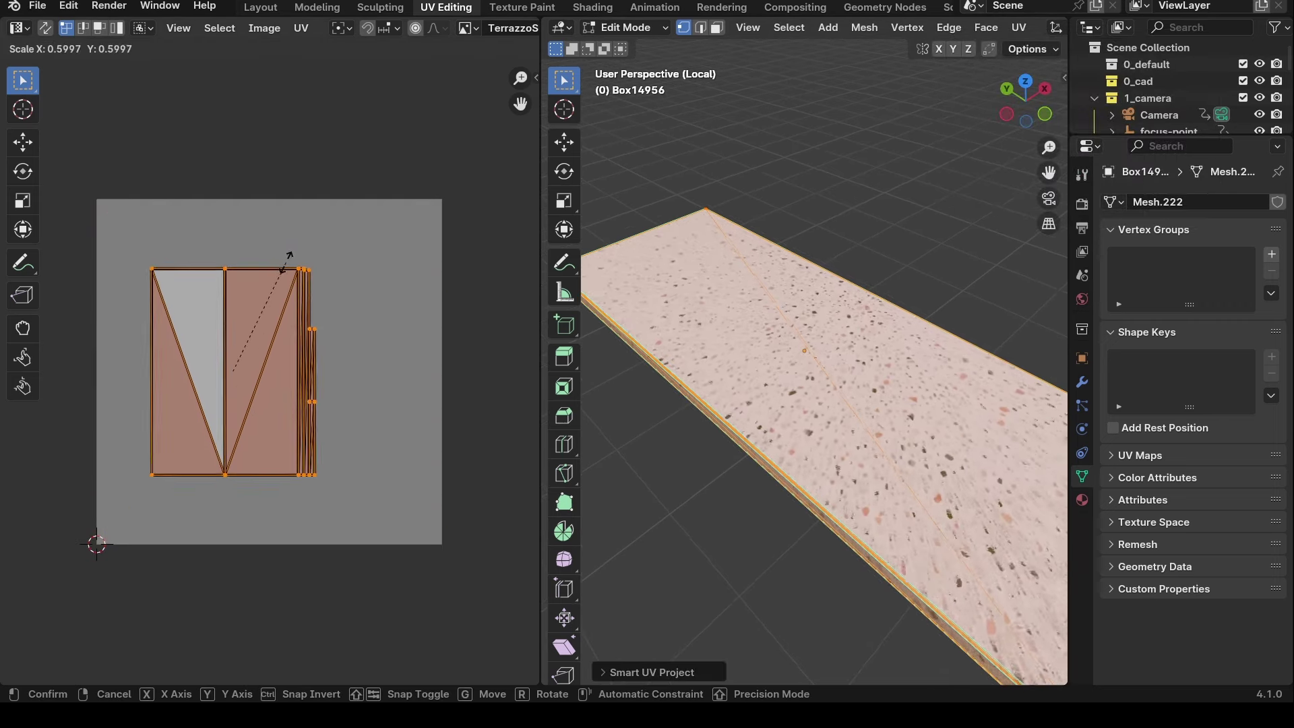
click(198, 300)
Return to Object Mode and zoom in to check the enlarged terrazzo pattern.
key(Tab)
scroll(741, 202, down, 5)
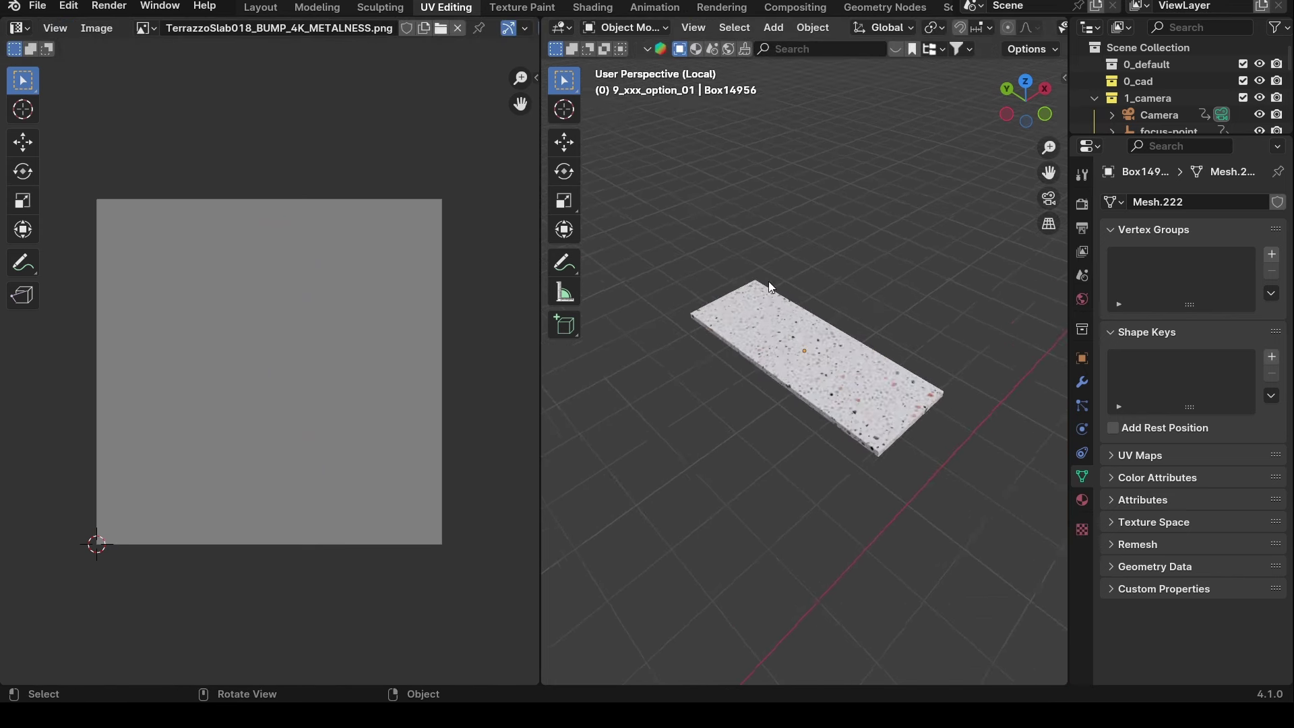
scroll(768, 282, up, 4)
scroll(777, 301, up, 3)
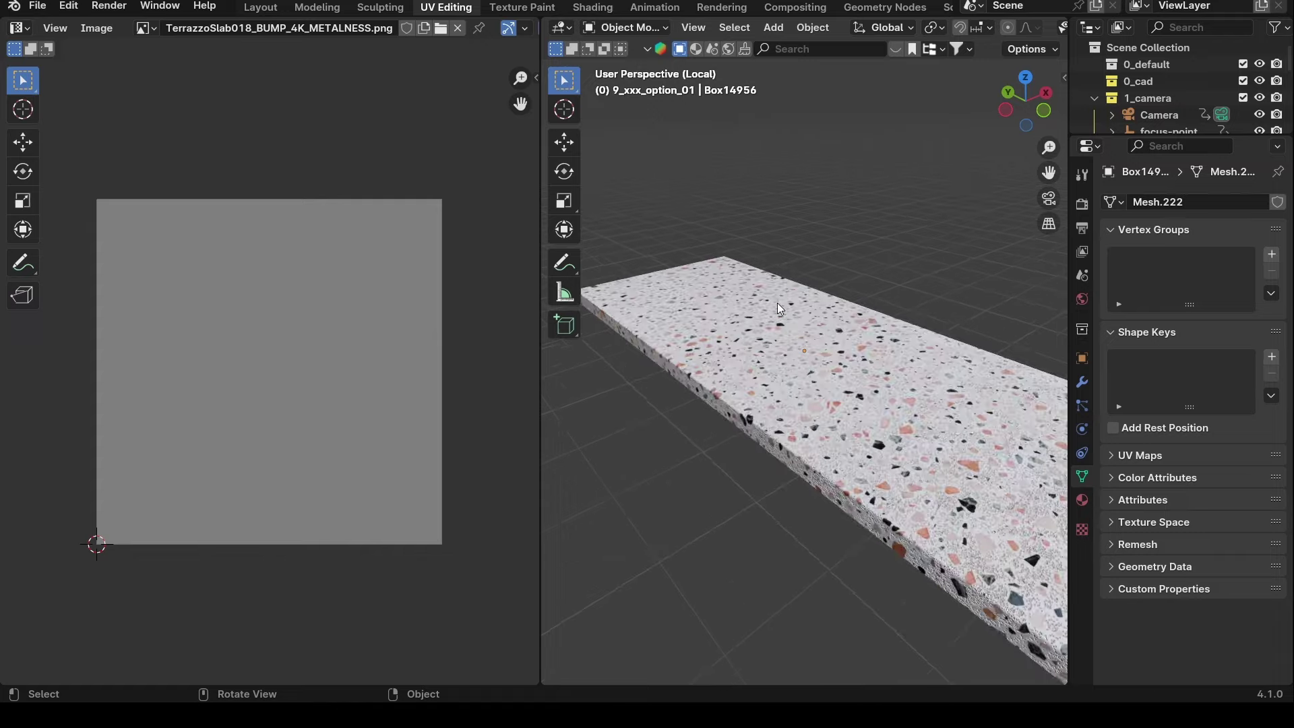
scroll(866, 381, up, 3)
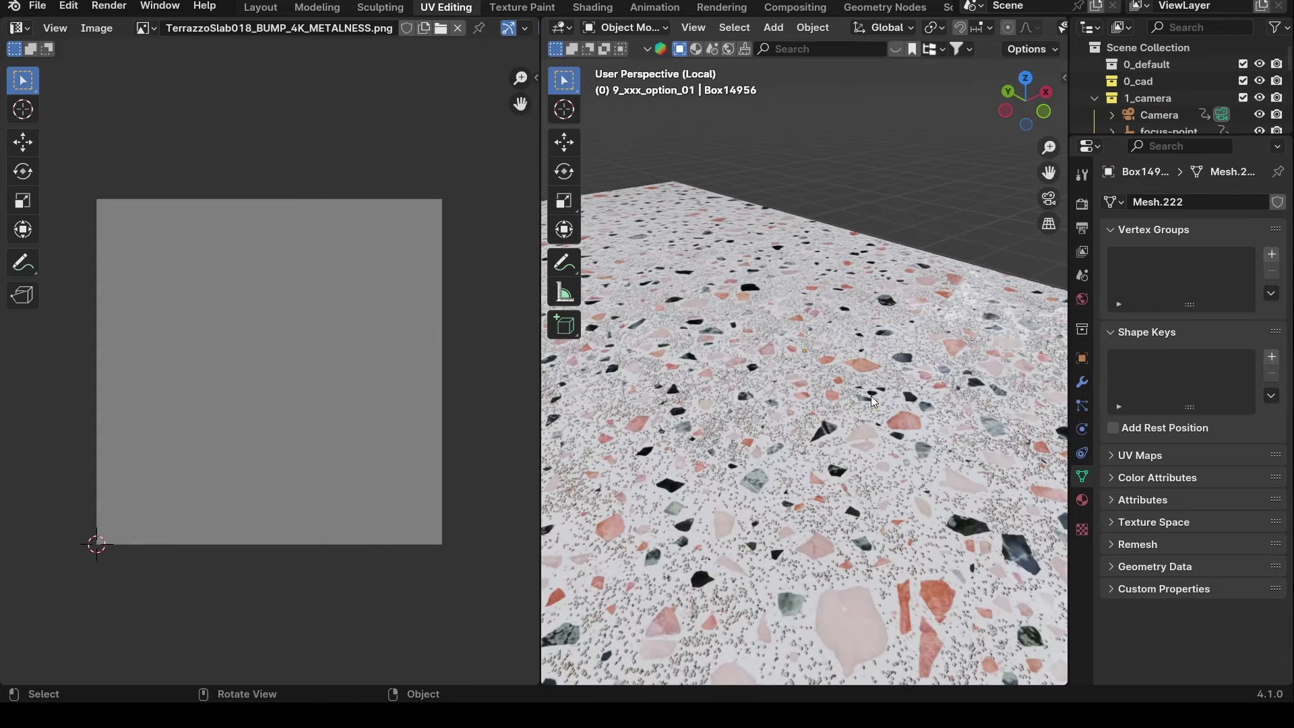
scroll(864, 418, up, 5)
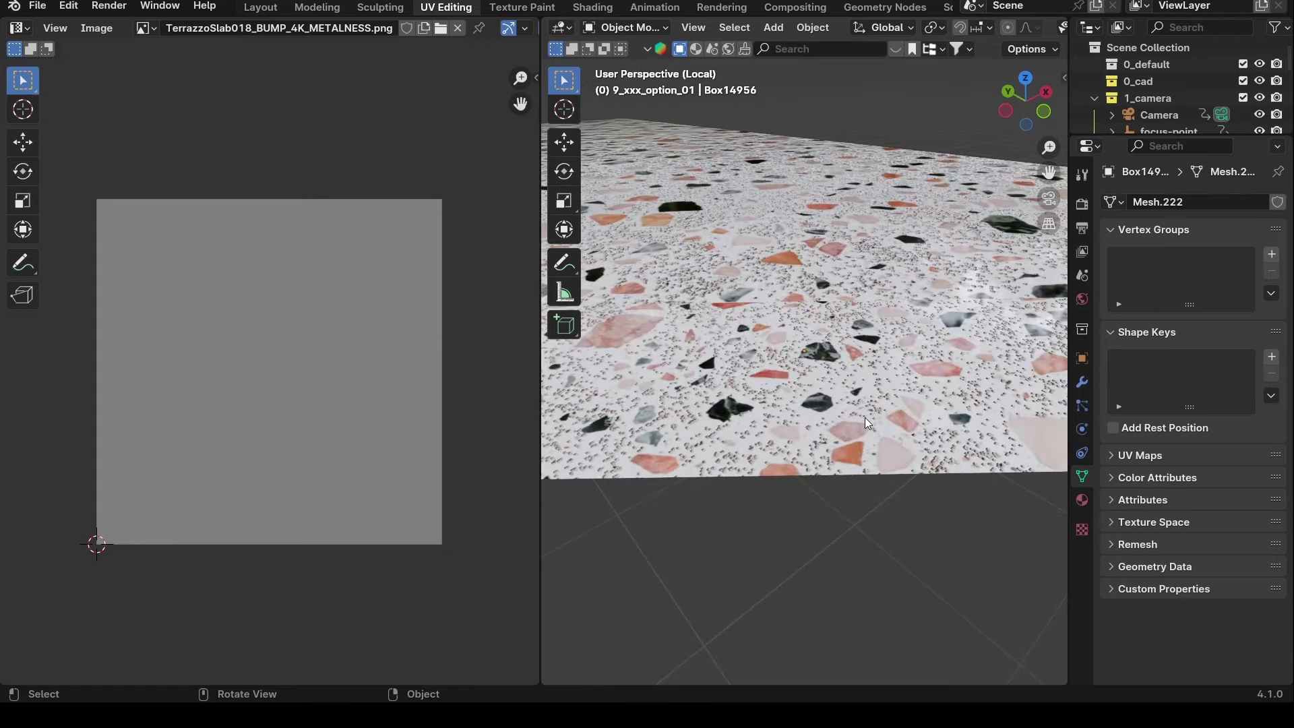
scroll(861, 413, down, 10)
scroll(861, 391, up, 6)
Switch back to Solid shading and return to the Layout workspace.
key(z)
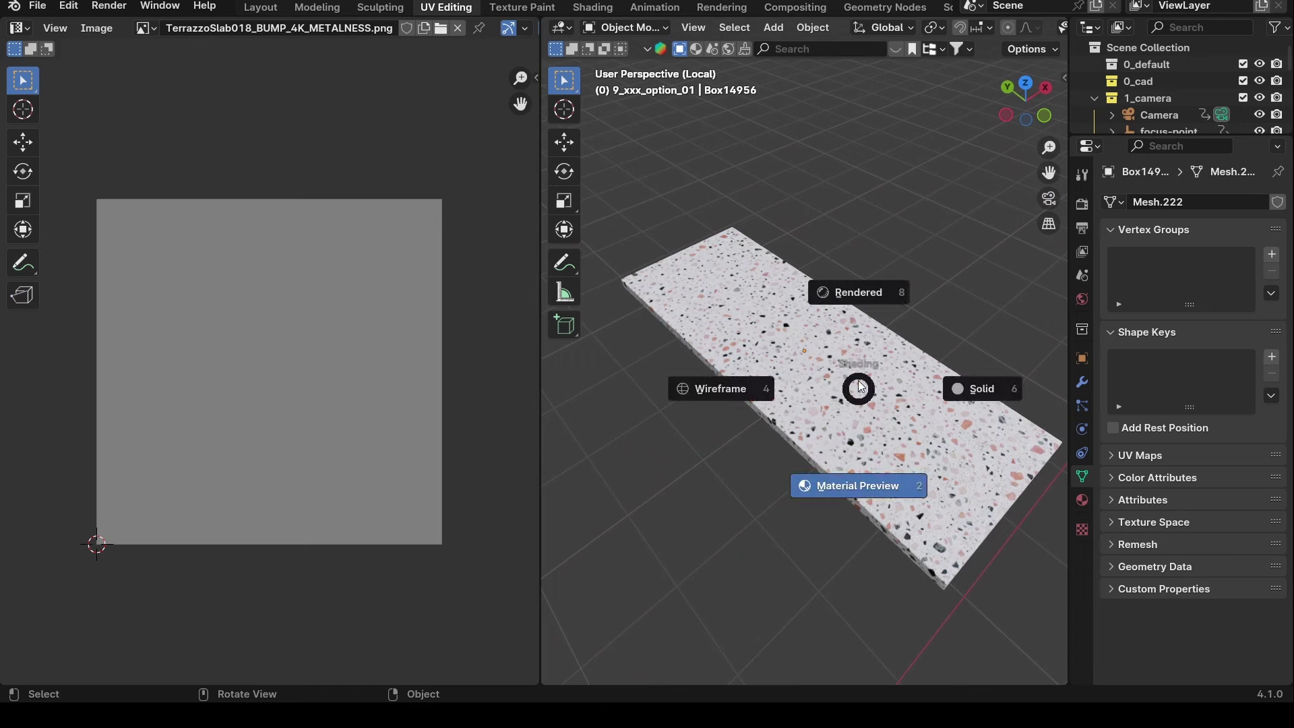
click(974, 389)
middle_drag(663, 236, 658, 180)
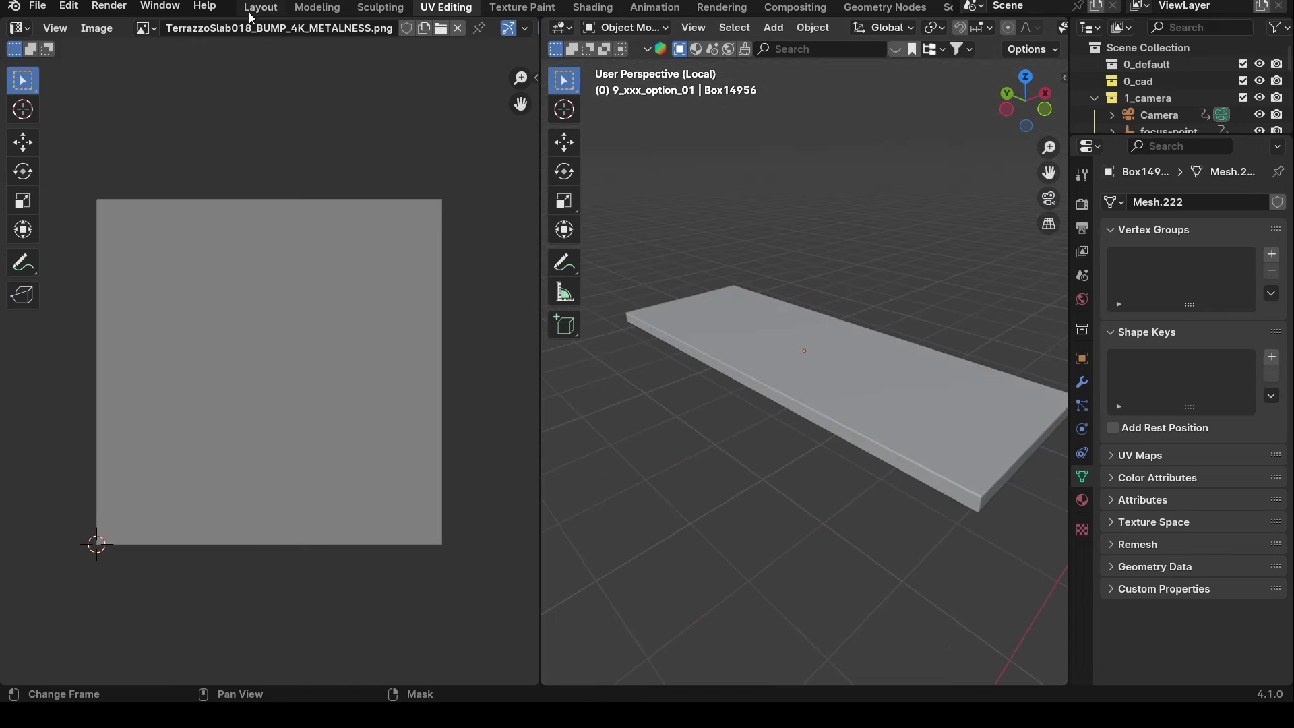
key(ctrl+Page_Up)
key(ctrl+Page_Up)
key(ctrl+Page_Up)
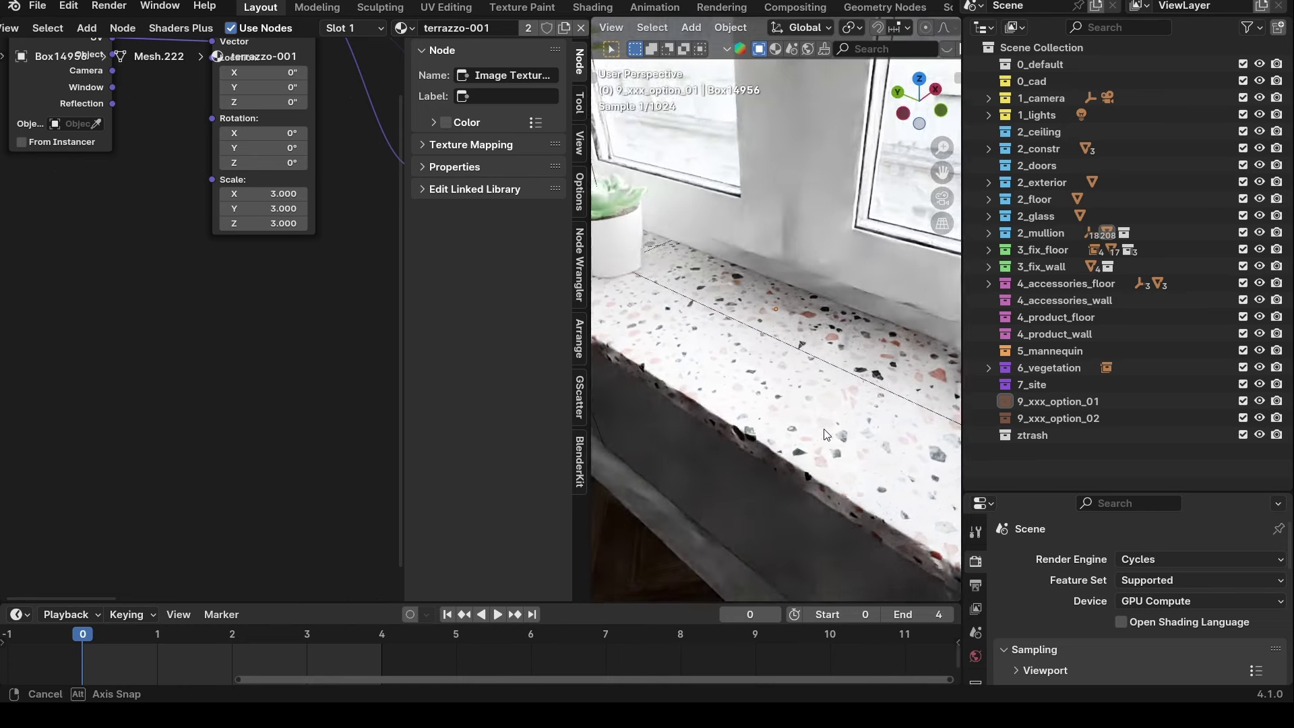
Pan to the table and chandelier, select bulb Object10981 and frame it with numpad period.
scroll(822, 421, down, 6)
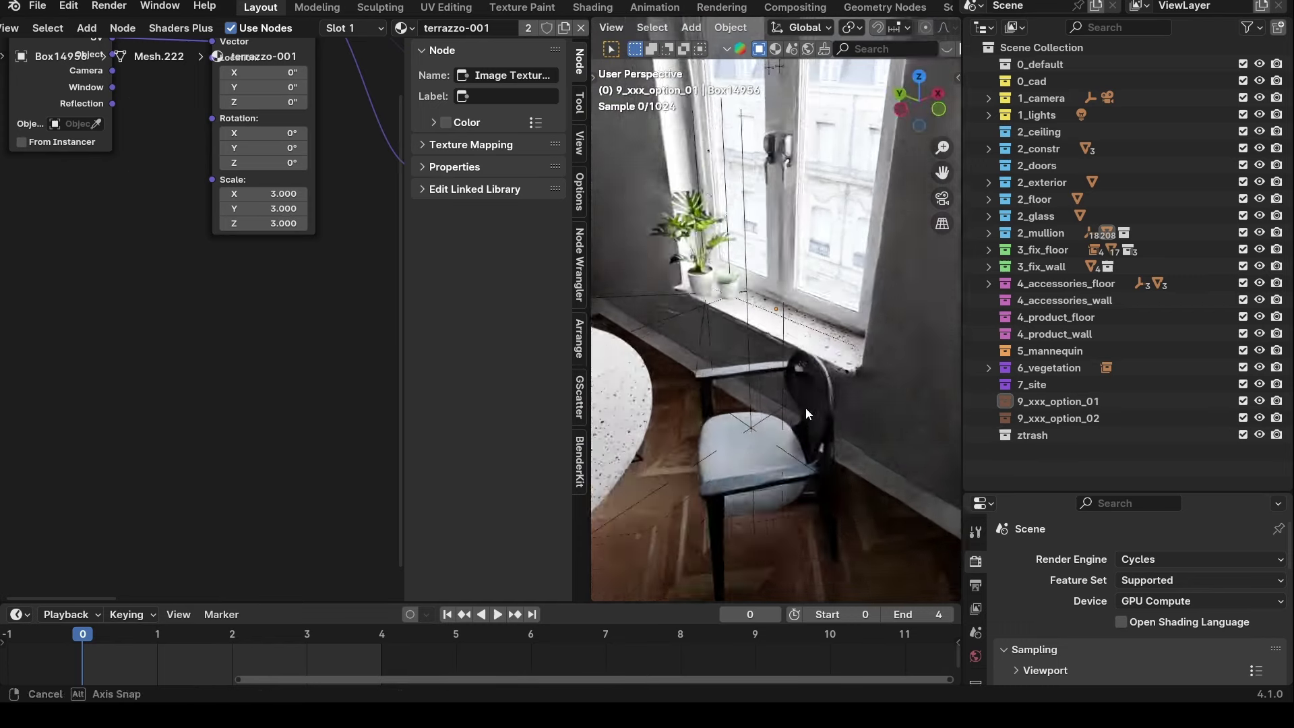
middle_drag(737, 350, 699, 350)
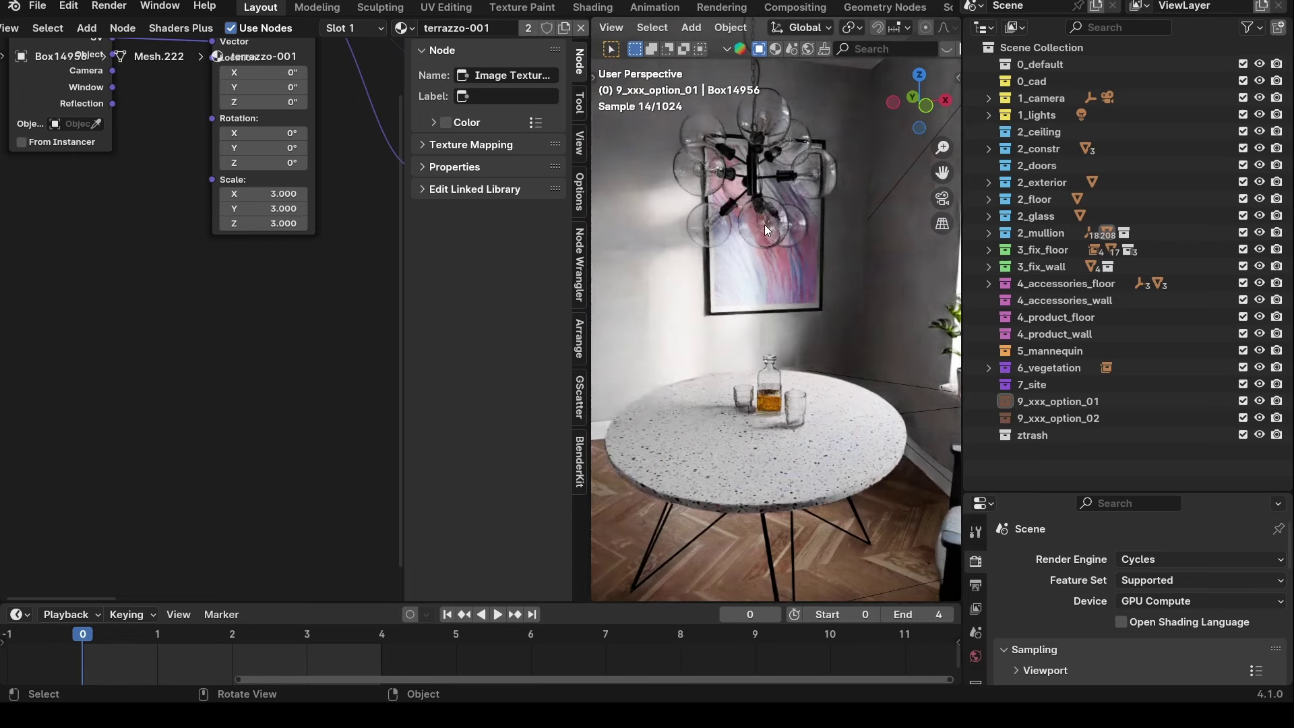
drag(764, 225, 764, 224)
key(KP_Decimal)
mouse_move(771, 339)
middle_down()
mouse_move(836, 350)
mouse_move(734, 373)
mouse_move(784, 351)
middle_up()
scroll(837, 352, up, 1)
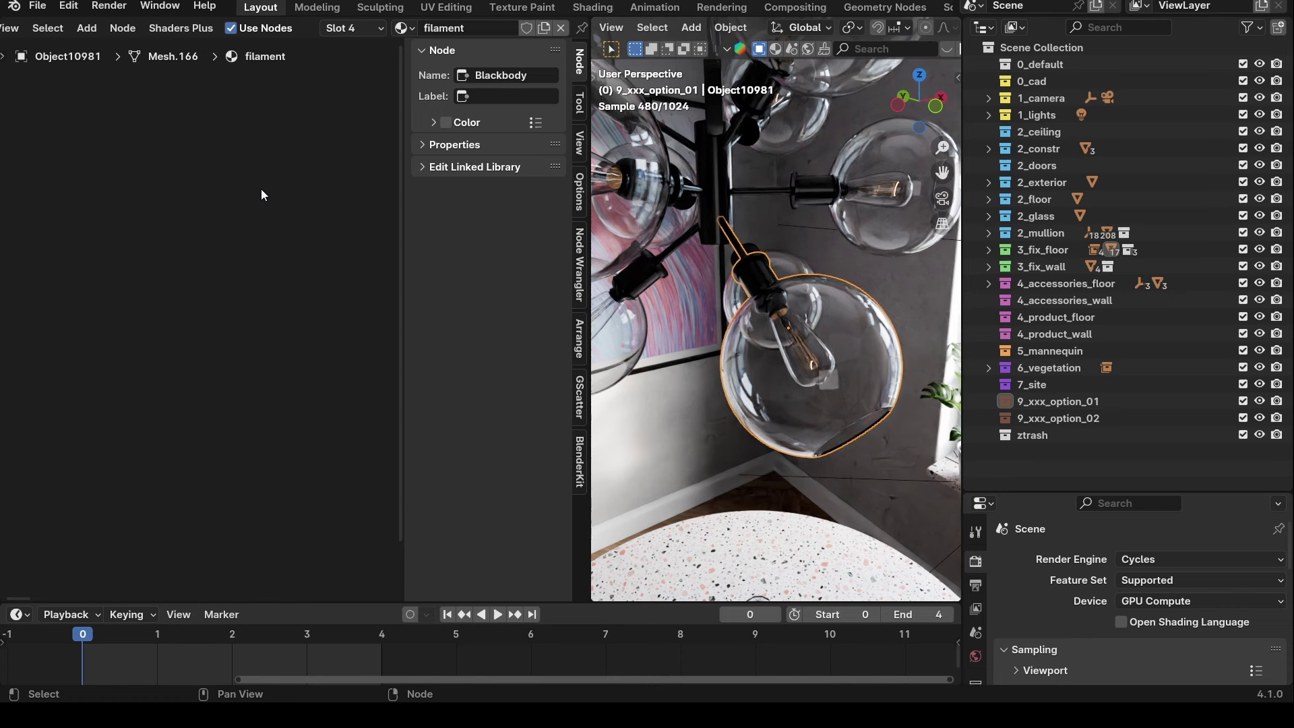
Move the Blackbody node up beside the emission input and pan to show the filament node setup.
scroll(202, 208, down, 8)
middle_drag(355, 357, 284, 308)
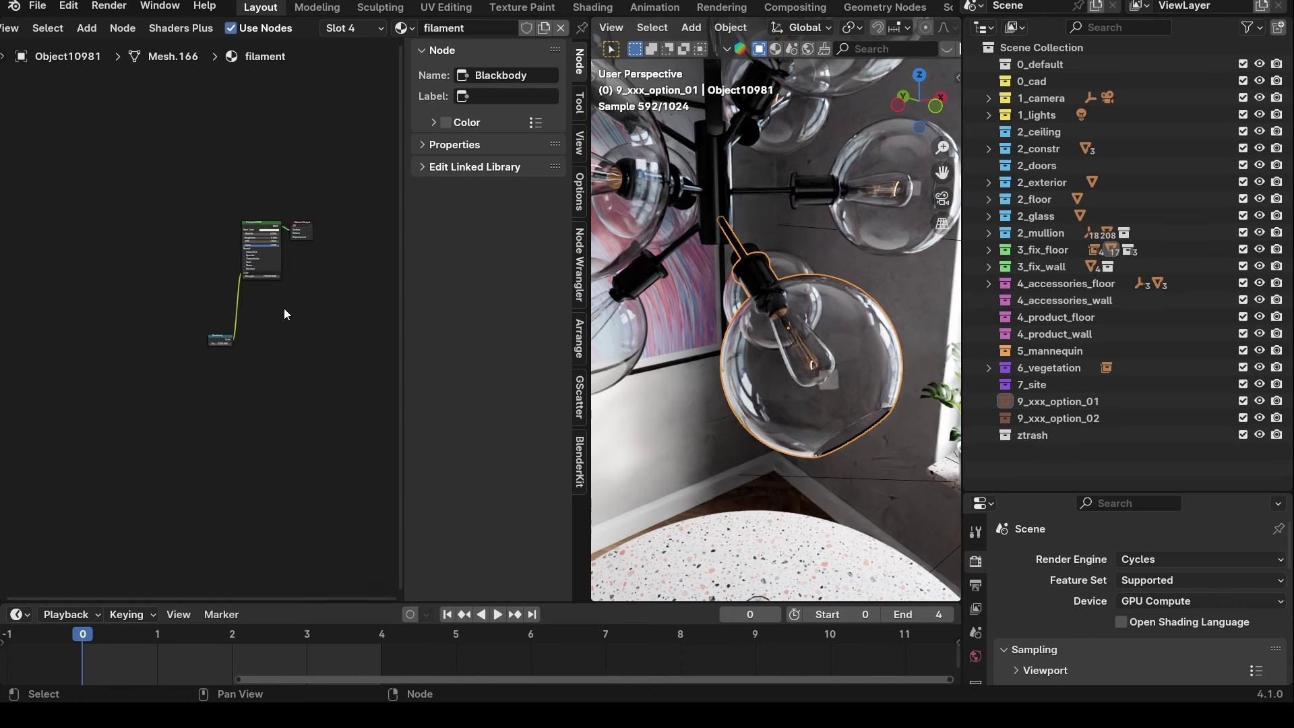
scroll(273, 315, up, 8)
drag(230, 364, 207, 204)
middle_drag(247, 166, 158, 212)
scroll(192, 195, up, 8)
middle_drag(200, 150, 200, 416)
middle_drag(144, 358, 135, 305)
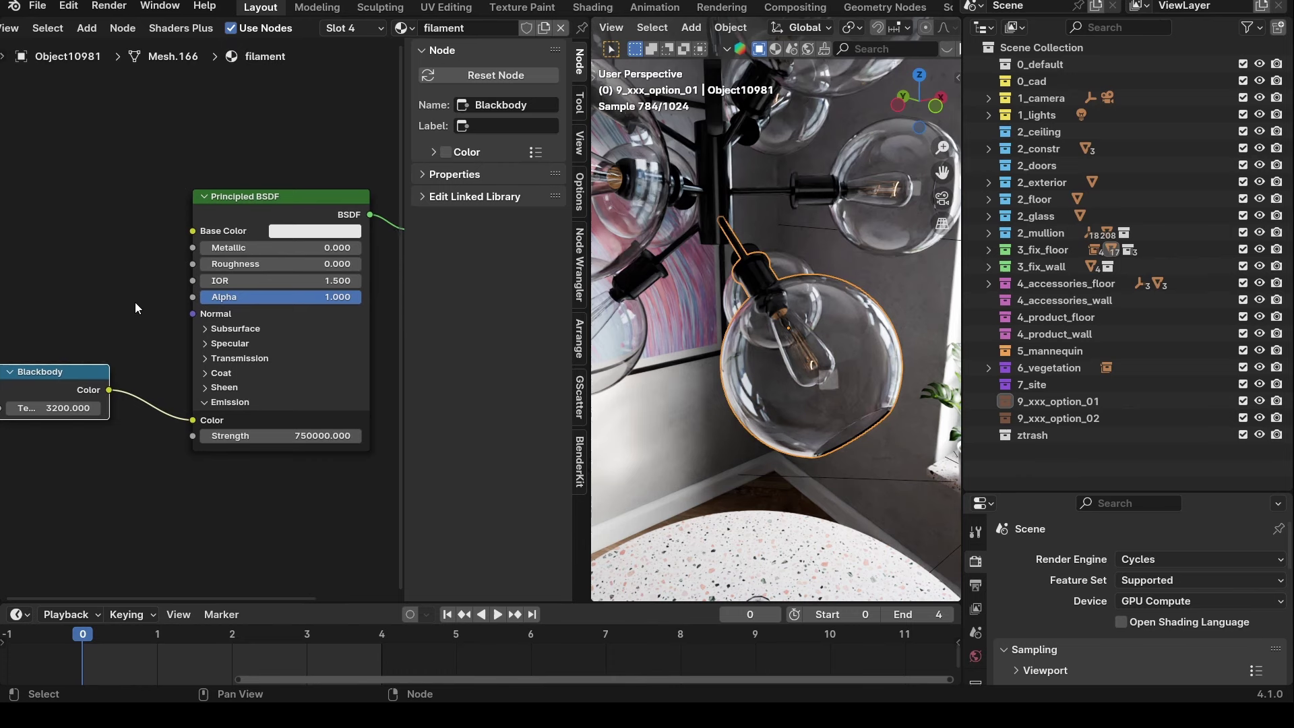
click(99, 292)
middle_drag(306, 380, 149, 289)
Add a Shaders Plus Glass - Caustics (Dispersion) preset node at the lower left.
key(shift+a)
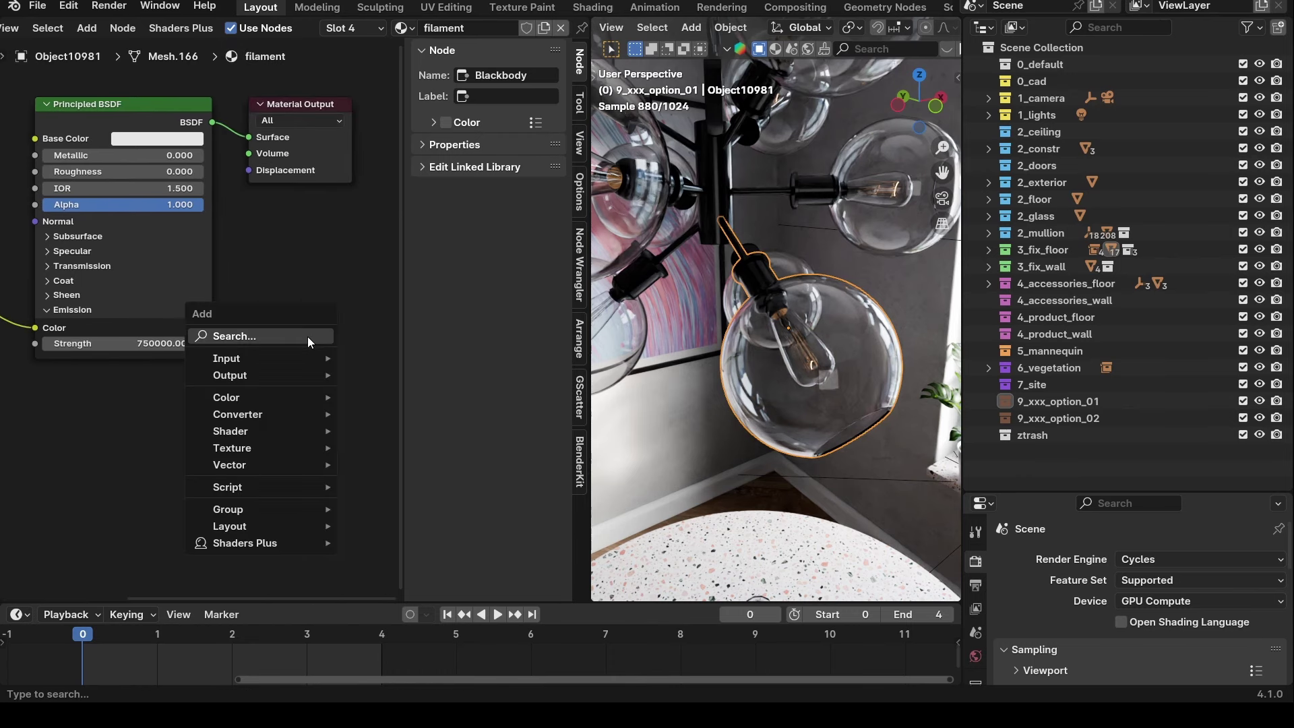
text(shap)
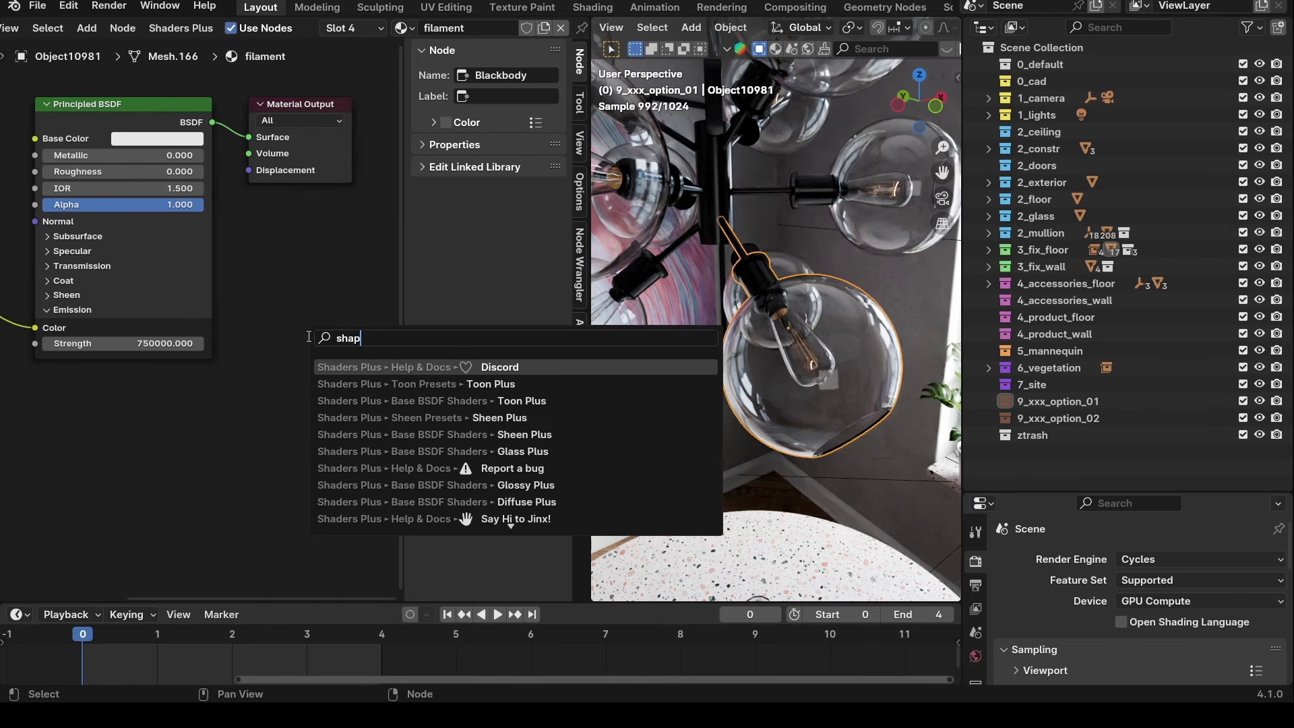
key(BackSpace)
text(der)
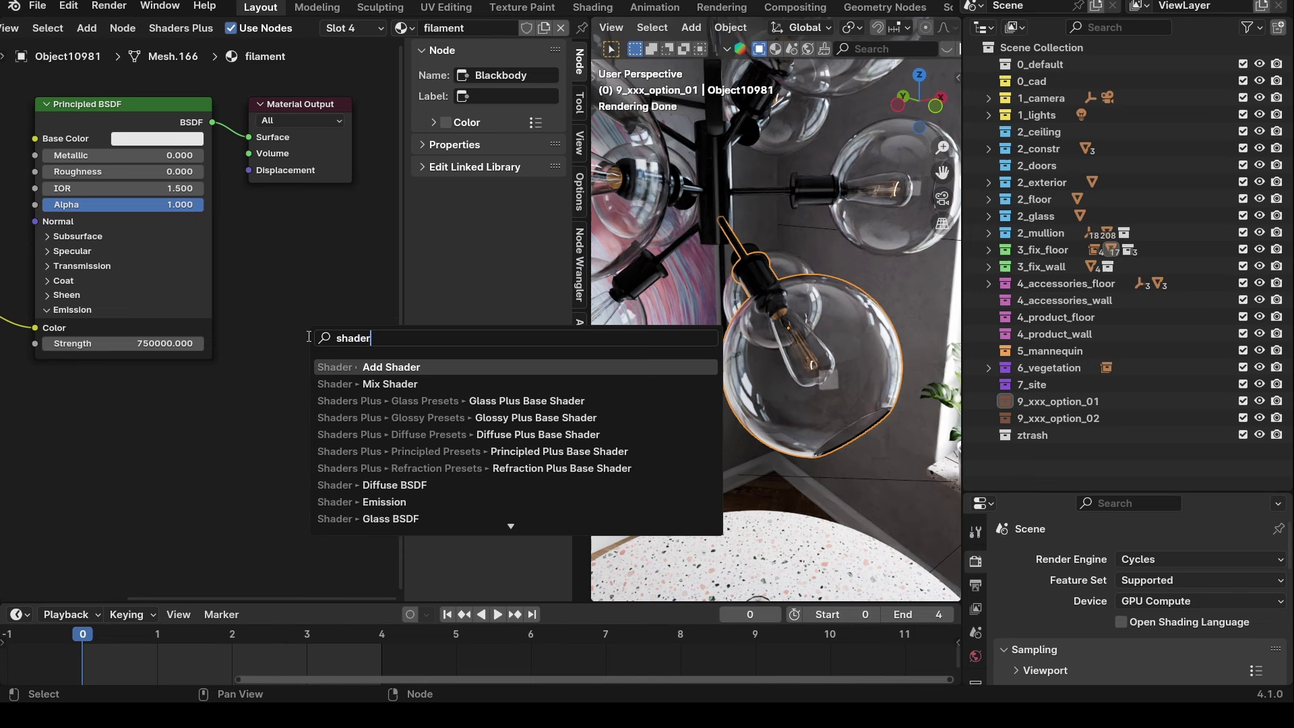
text( plus)
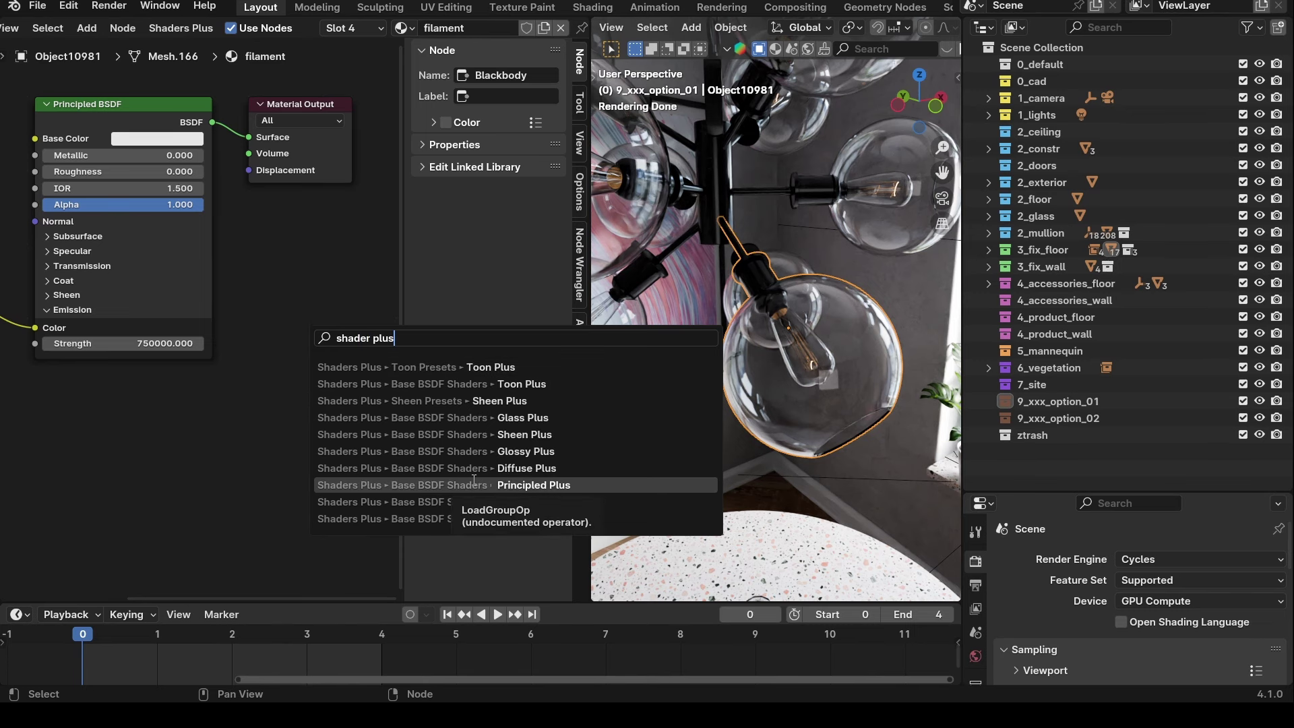
right_click(205, 392)
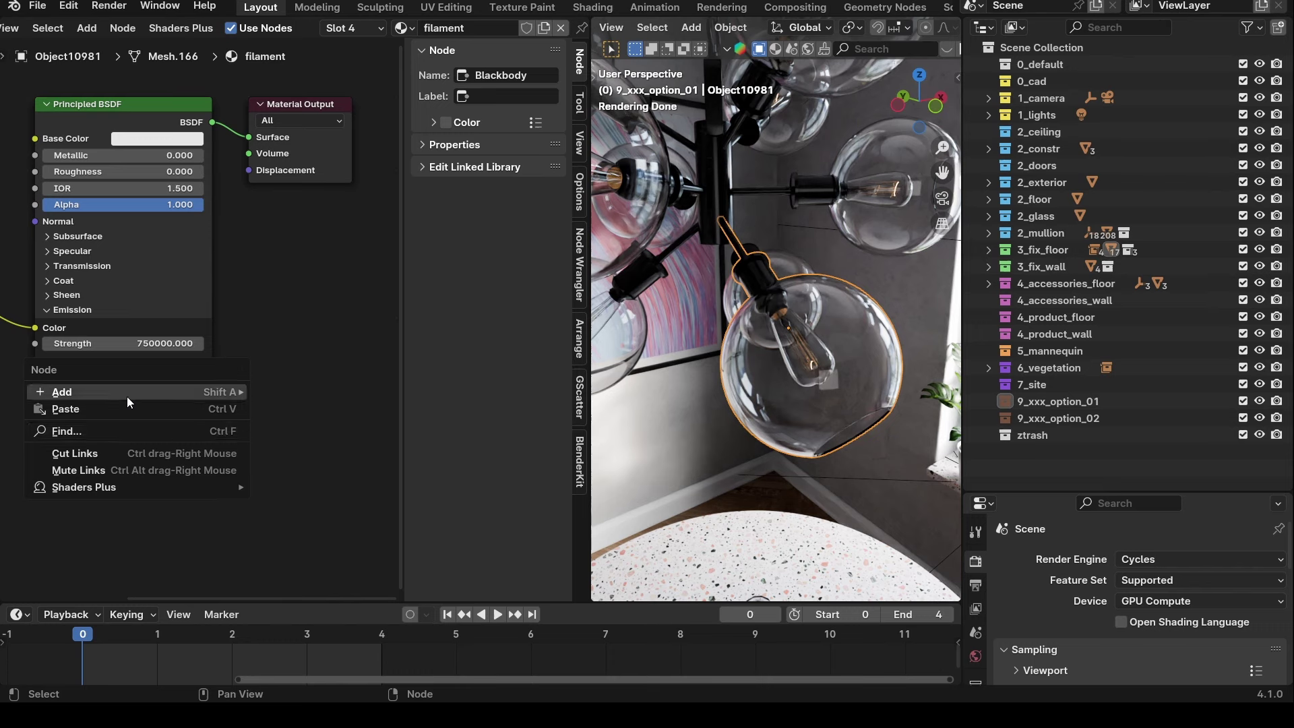
mouse_move(126, 396)
mouse_move(329, 576)
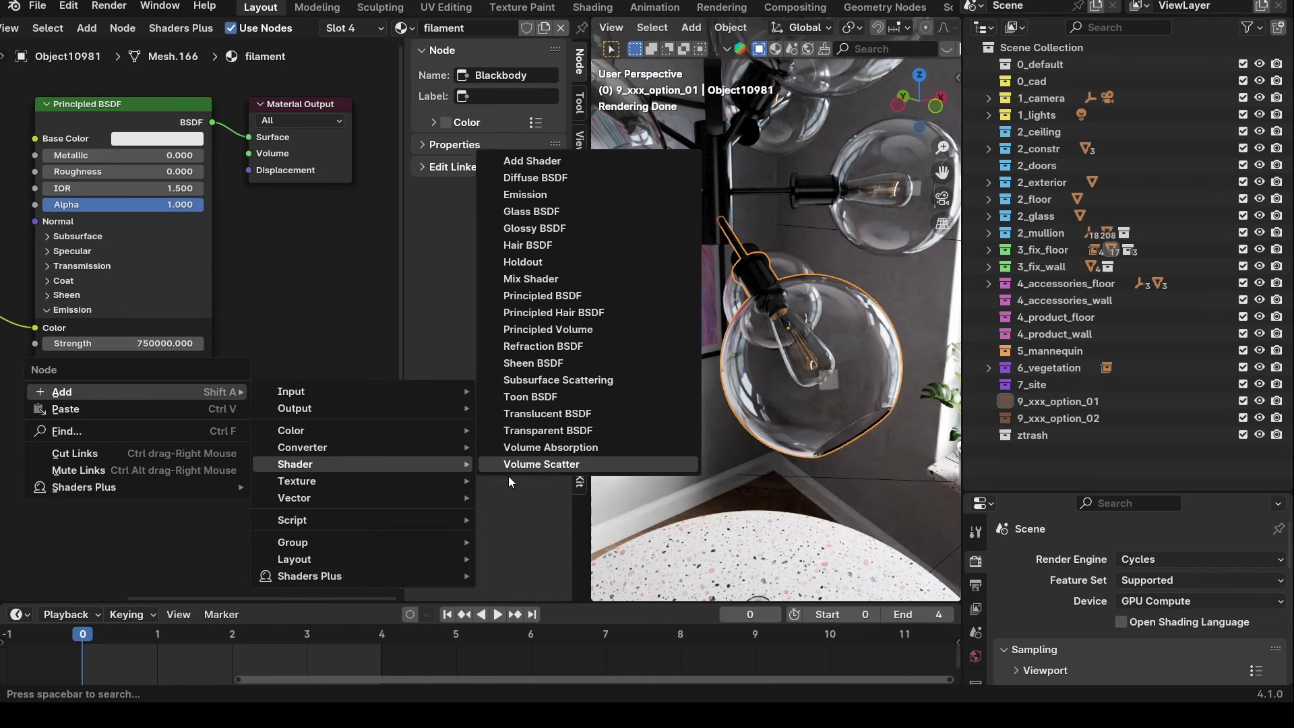
mouse_move(411, 575)
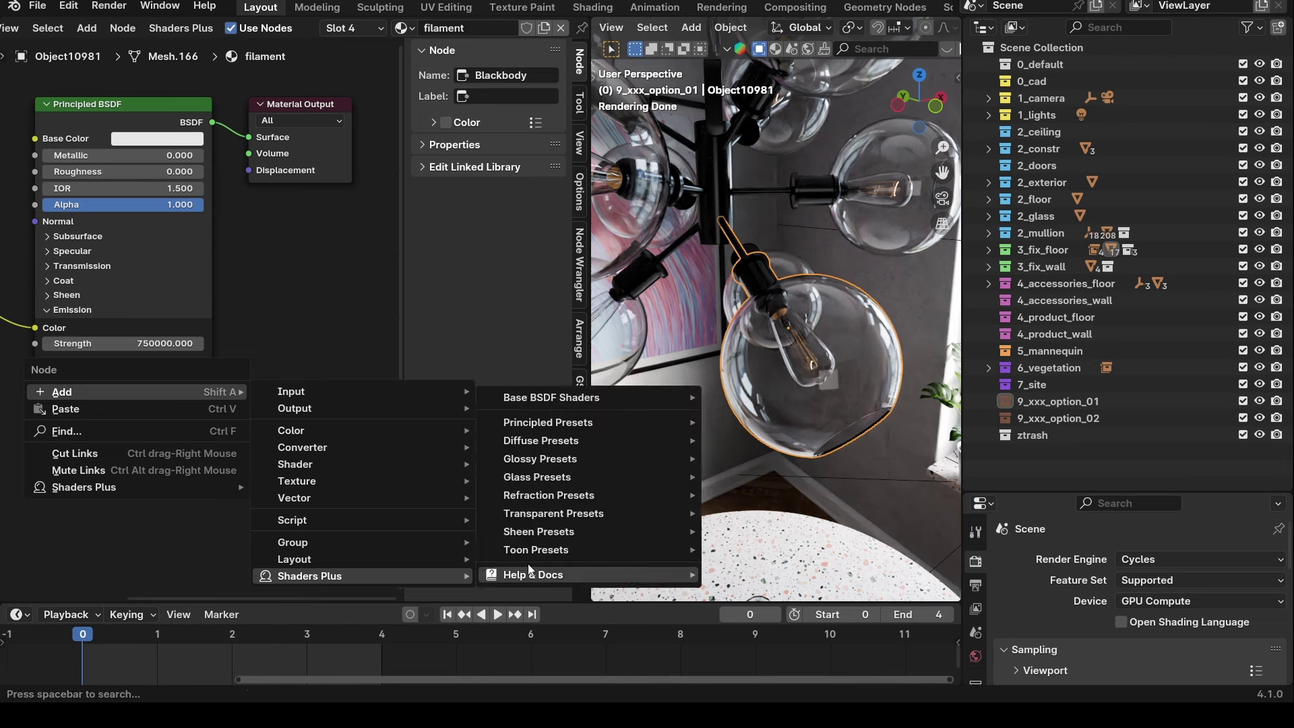
mouse_move(548, 485)
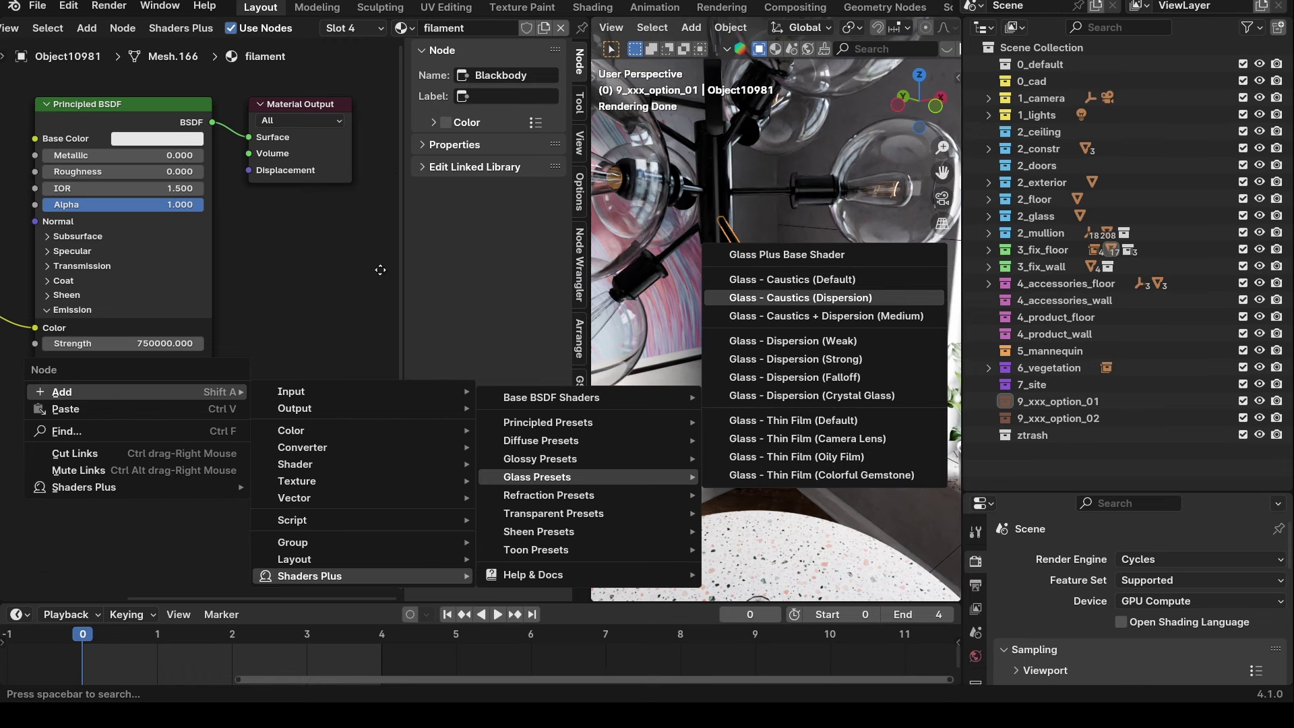
click(720, 290)
click(232, 435)
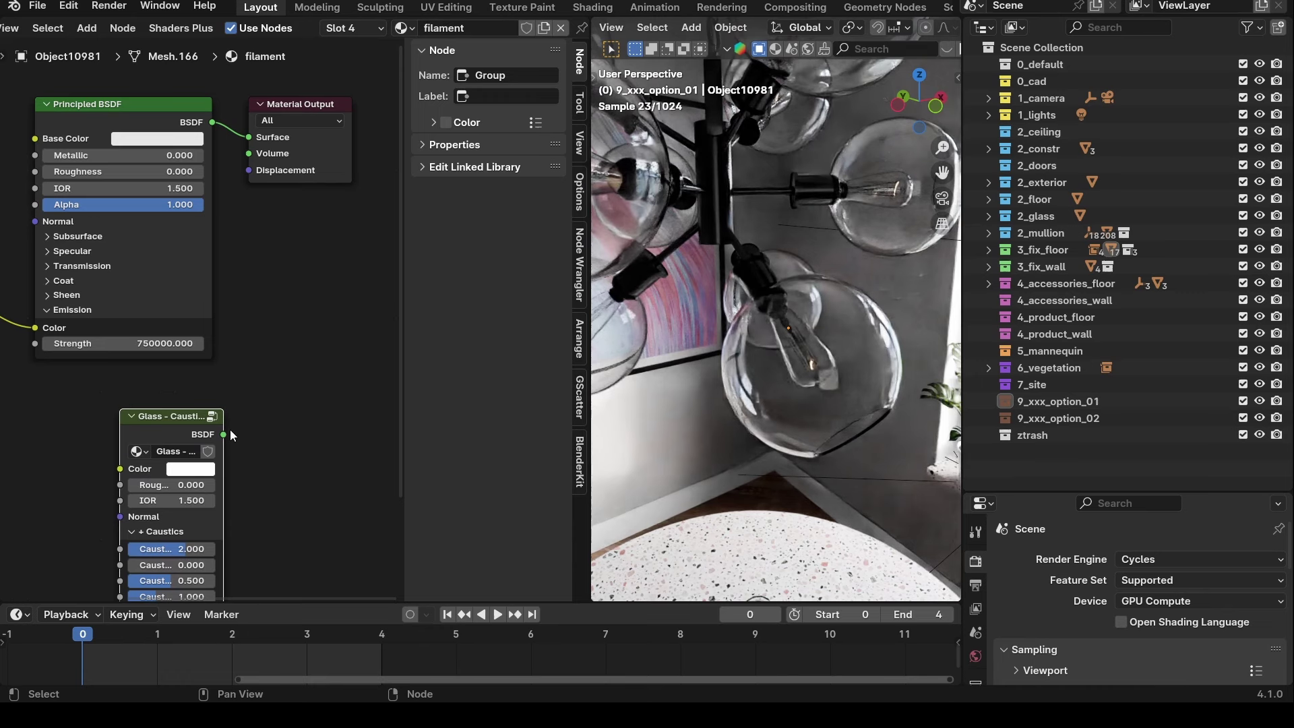
Test the glass node on the output's Surface and Volume, then move Material Output down-right.
drag(227, 433, 246, 138)
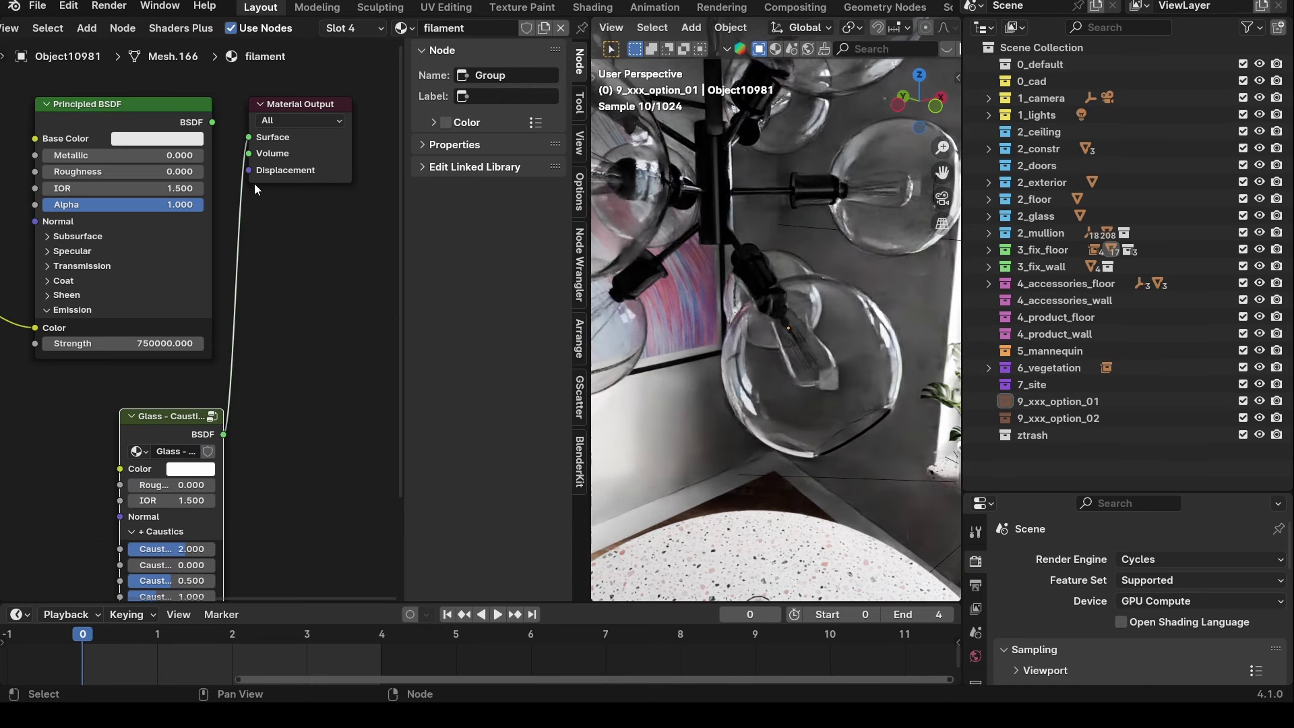
scroll(300, 293, down, 1)
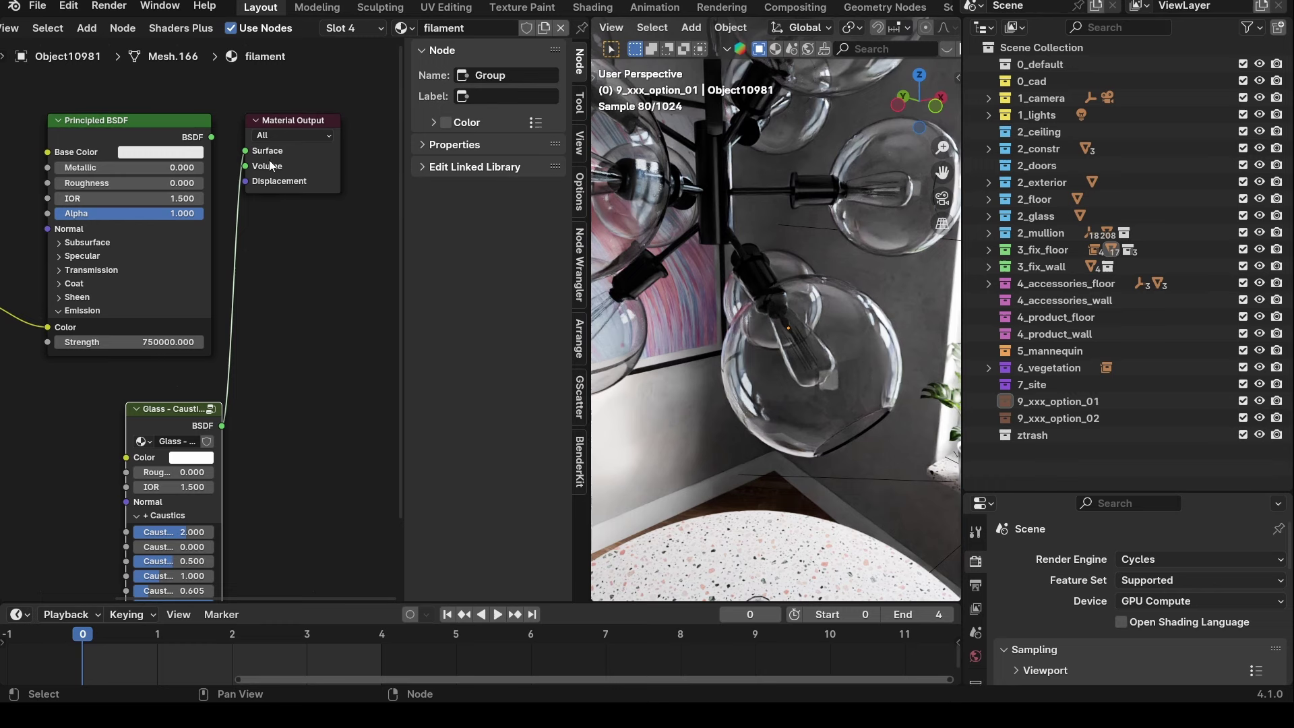
mouse_move(246, 150)
mouse_down()
mouse_move(228, 168)
mouse_move(217, 138)
mouse_move(245, 151)
mouse_up()
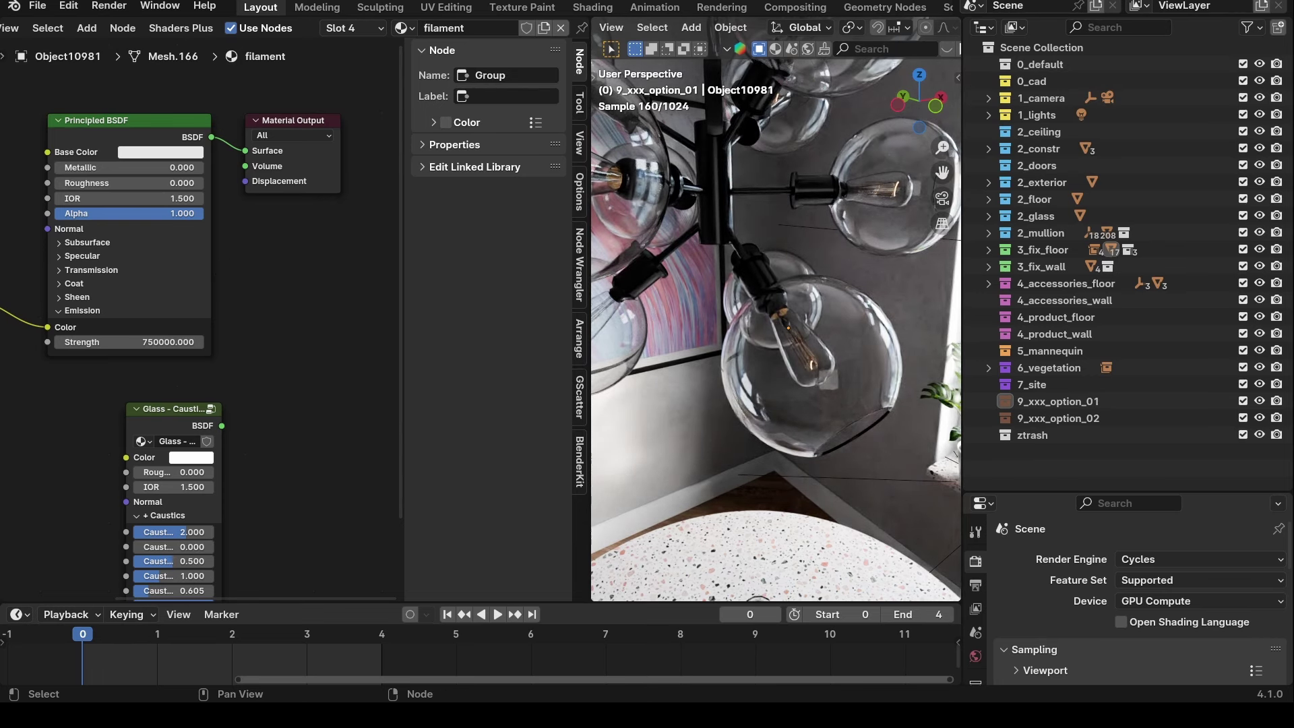
drag(293, 121, 335, 176)
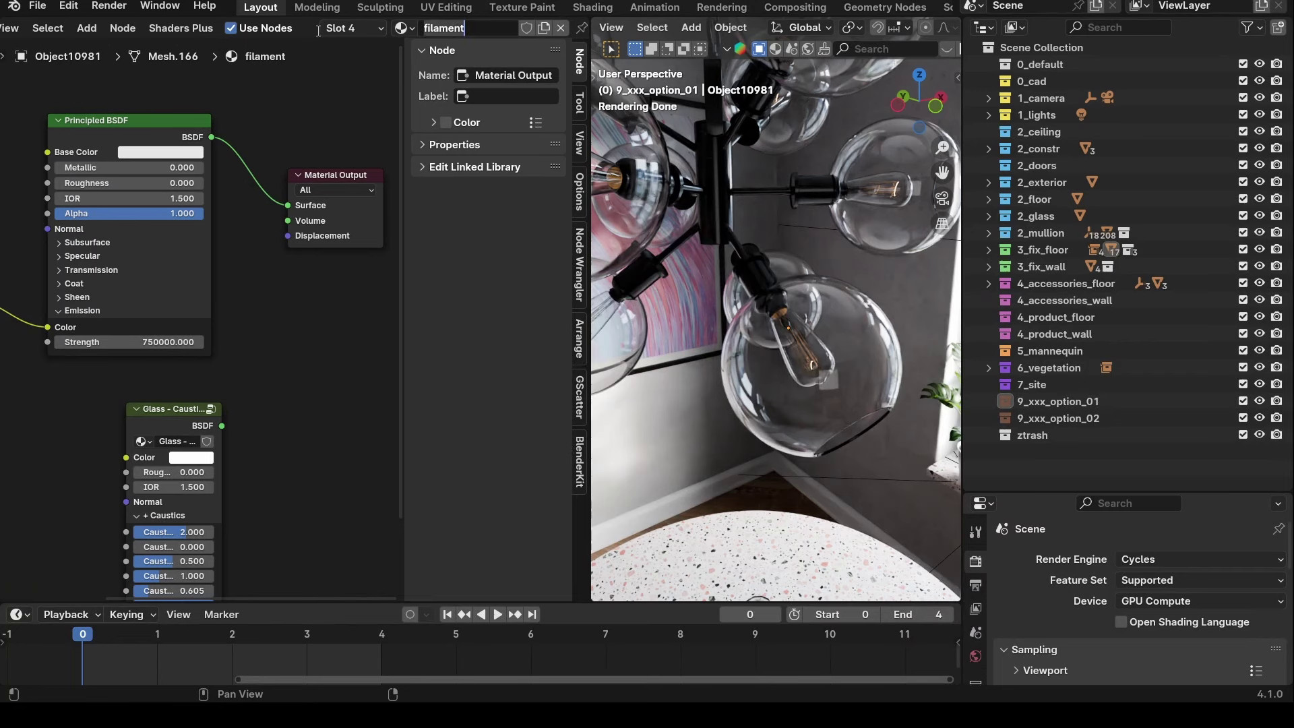
key(Return)
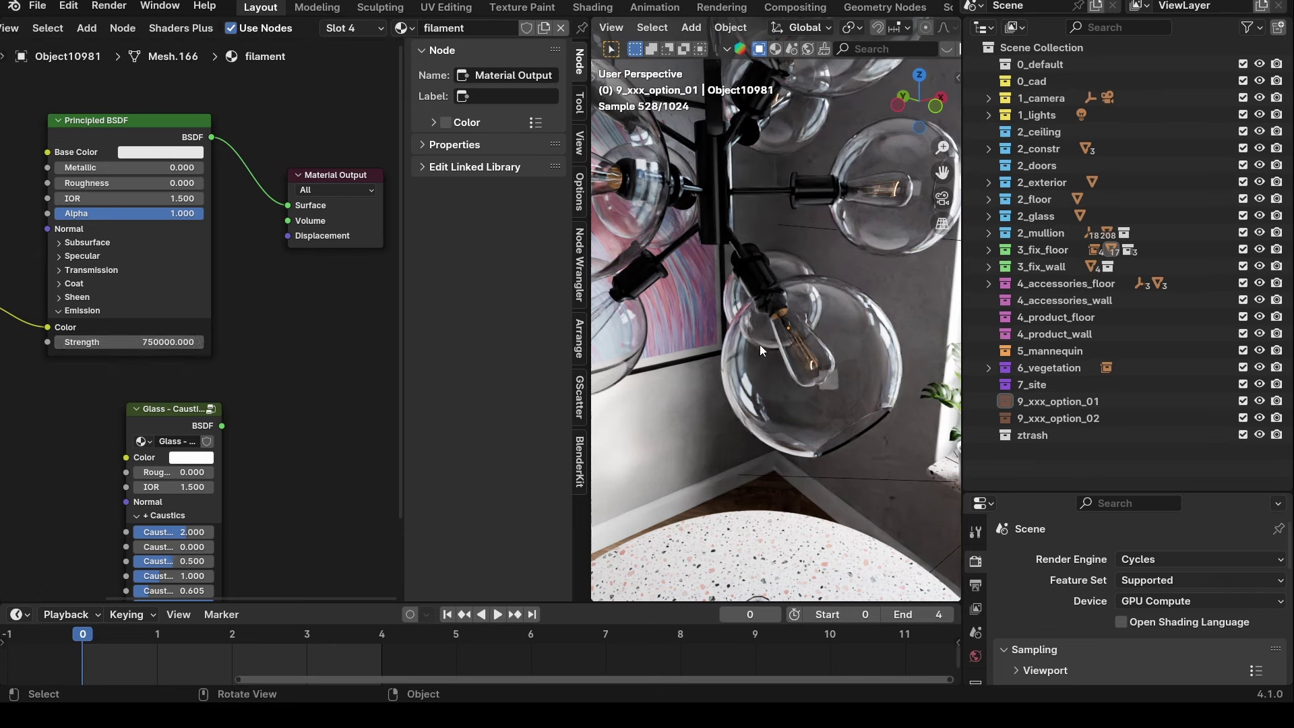
Orbit and zoom around the hanging bulb and chandelier to inspect the render.
middle_drag(828, 240, 798, 176)
scroll(818, 237, up, 3)
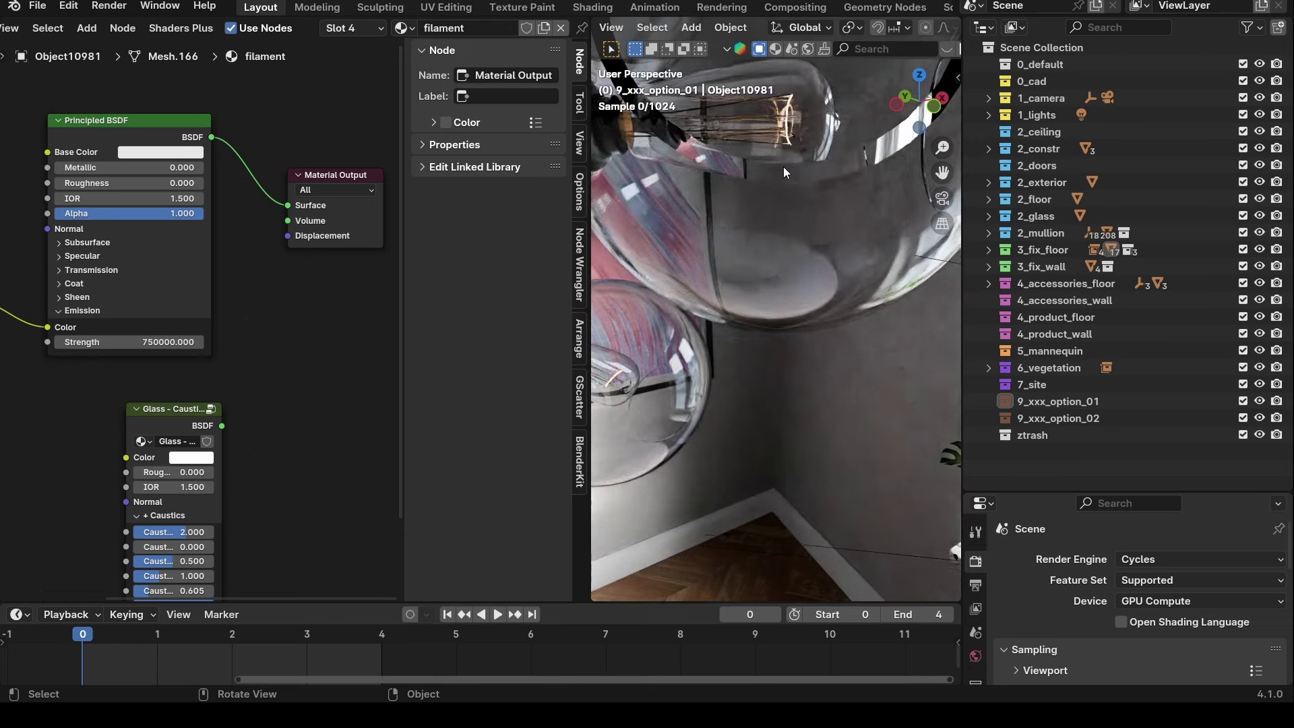
scroll(784, 168, down, 7)
shift+middle_drag(762, 276, 802, 239)
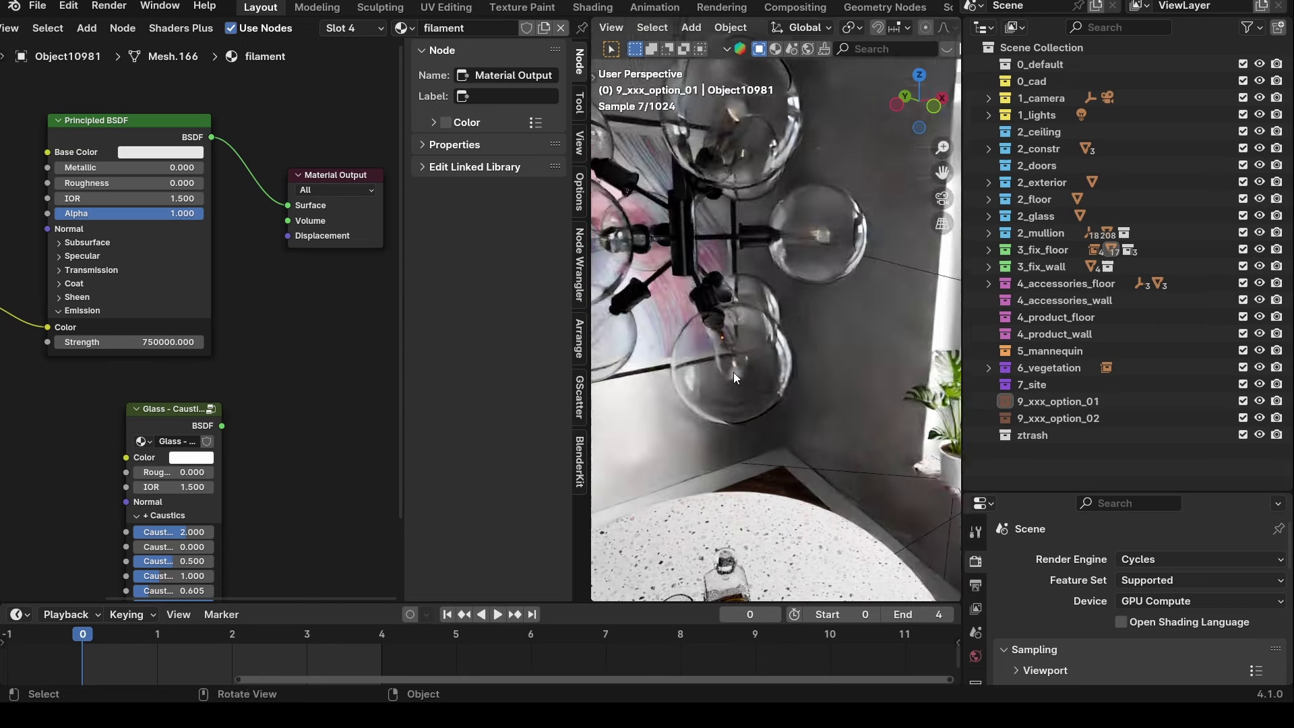
scroll(733, 378, up, 8)
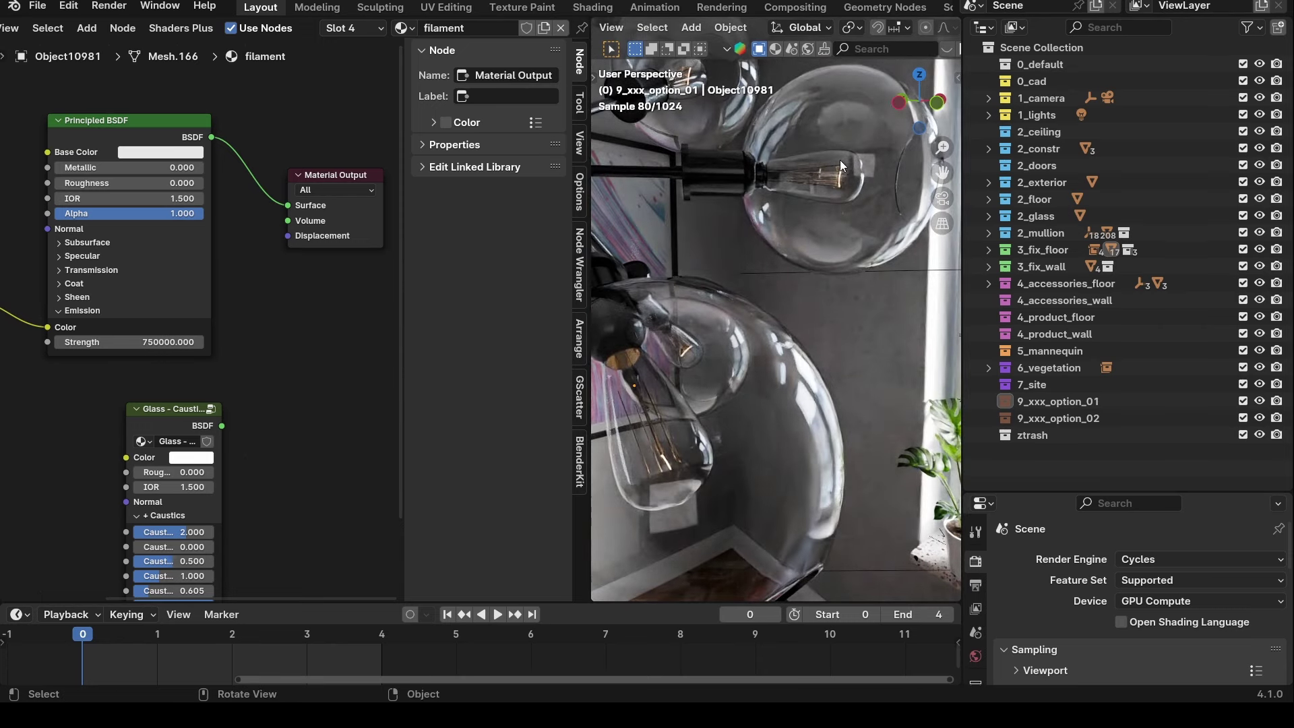
scroll(758, 257, down, 7)
middle_drag(755, 254, 730, 271)
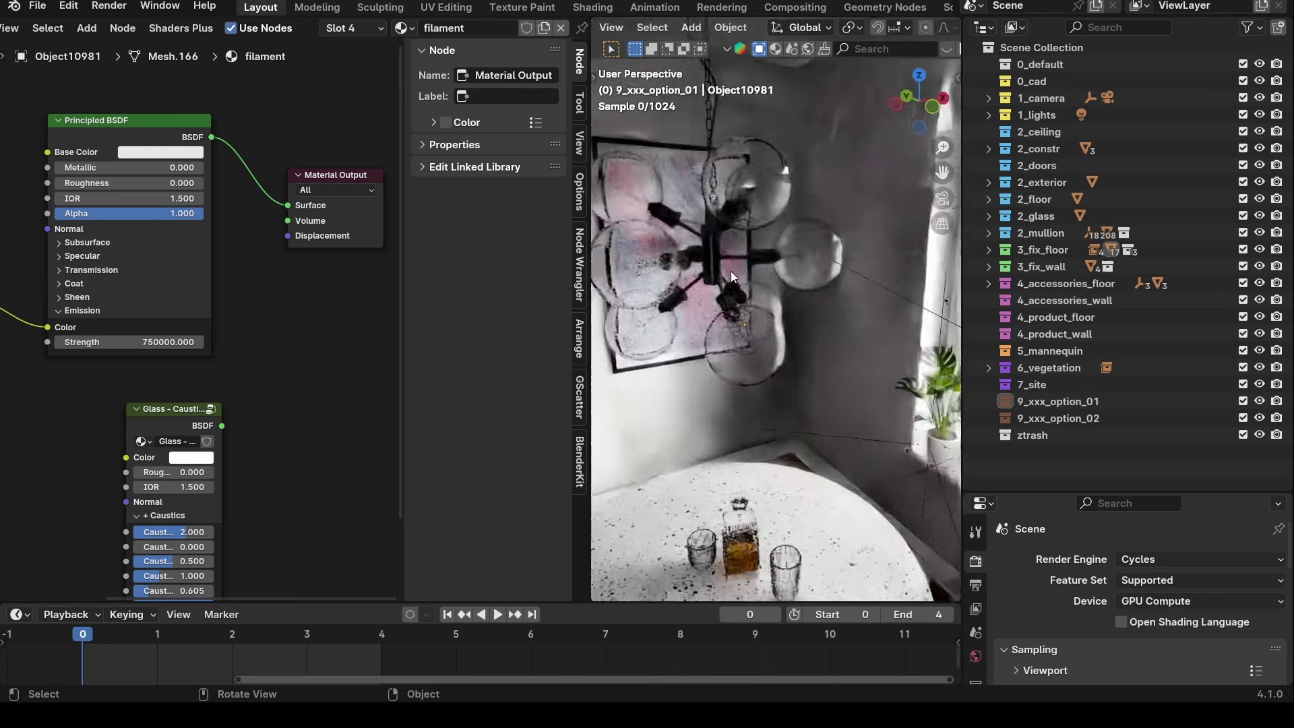
scroll(718, 133, up, 4)
middle_drag(718, 132, 806, 243)
scroll(794, 224, down, 3)
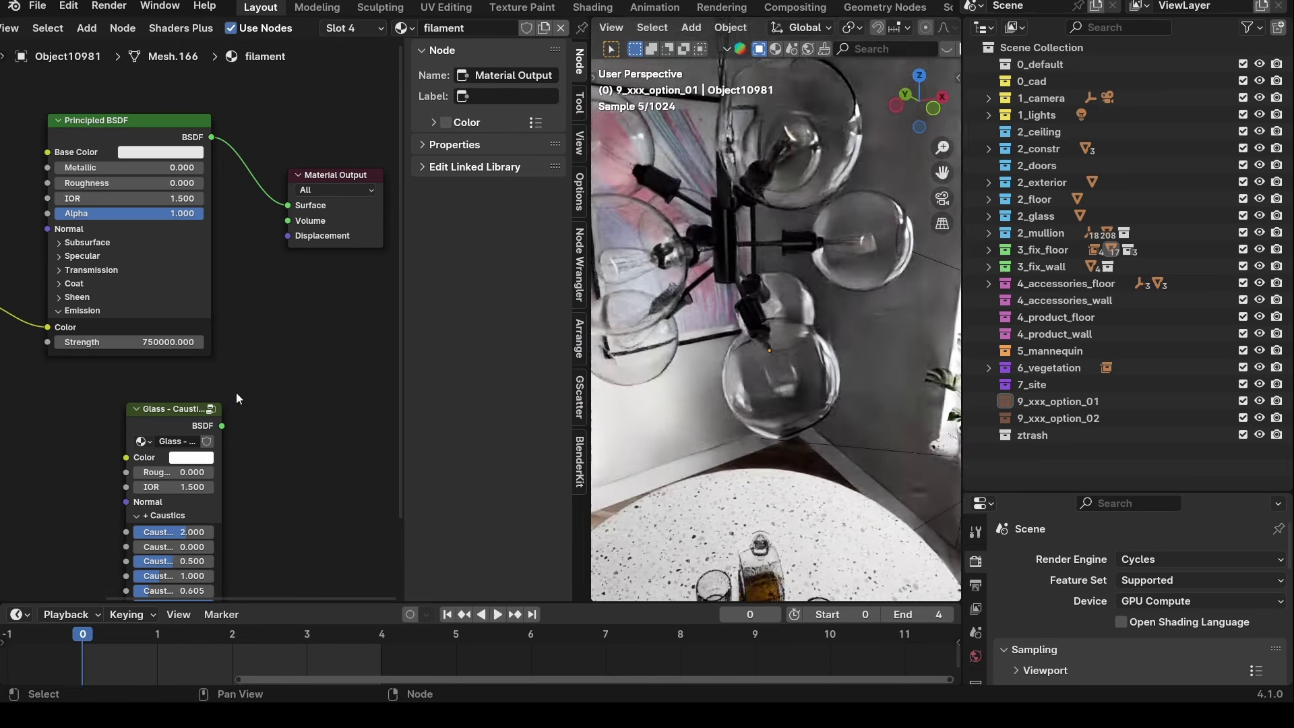
Reposition the Blackbody node and reconnect its Color output to Emission Color.
middle_drag(138, 354, 304, 345)
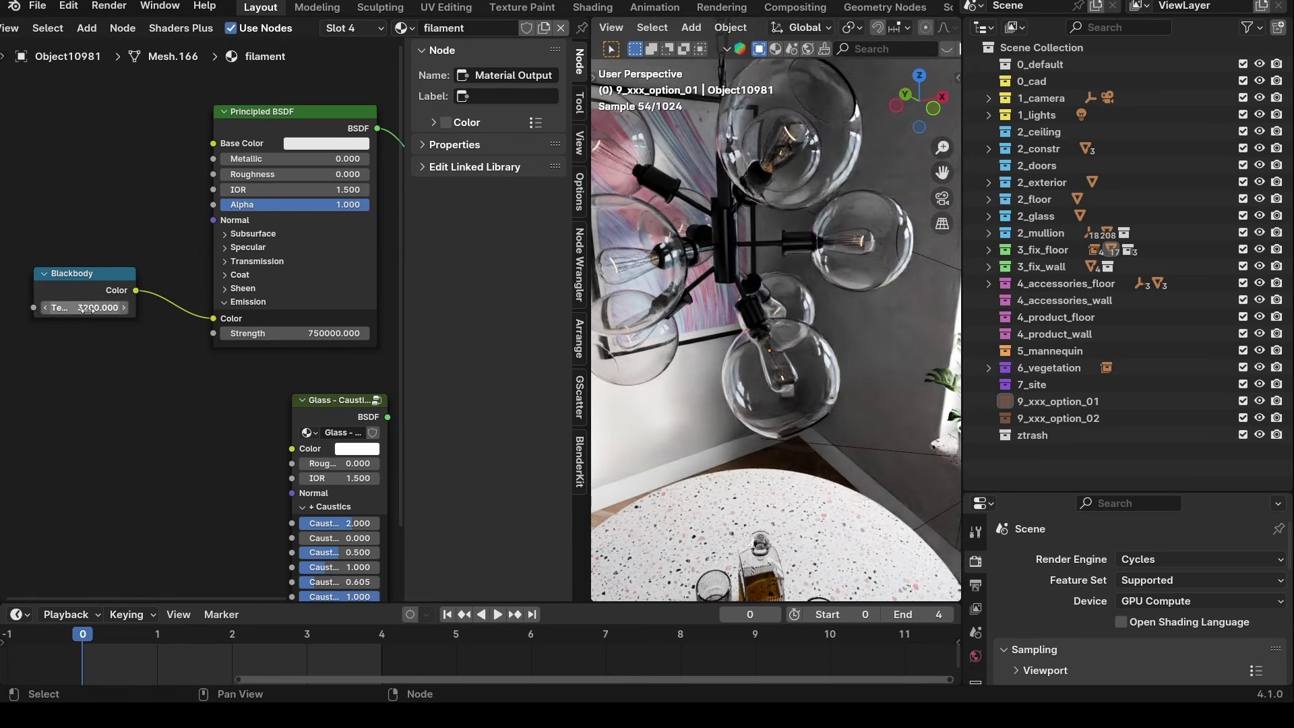
drag(79, 286, 101, 312)
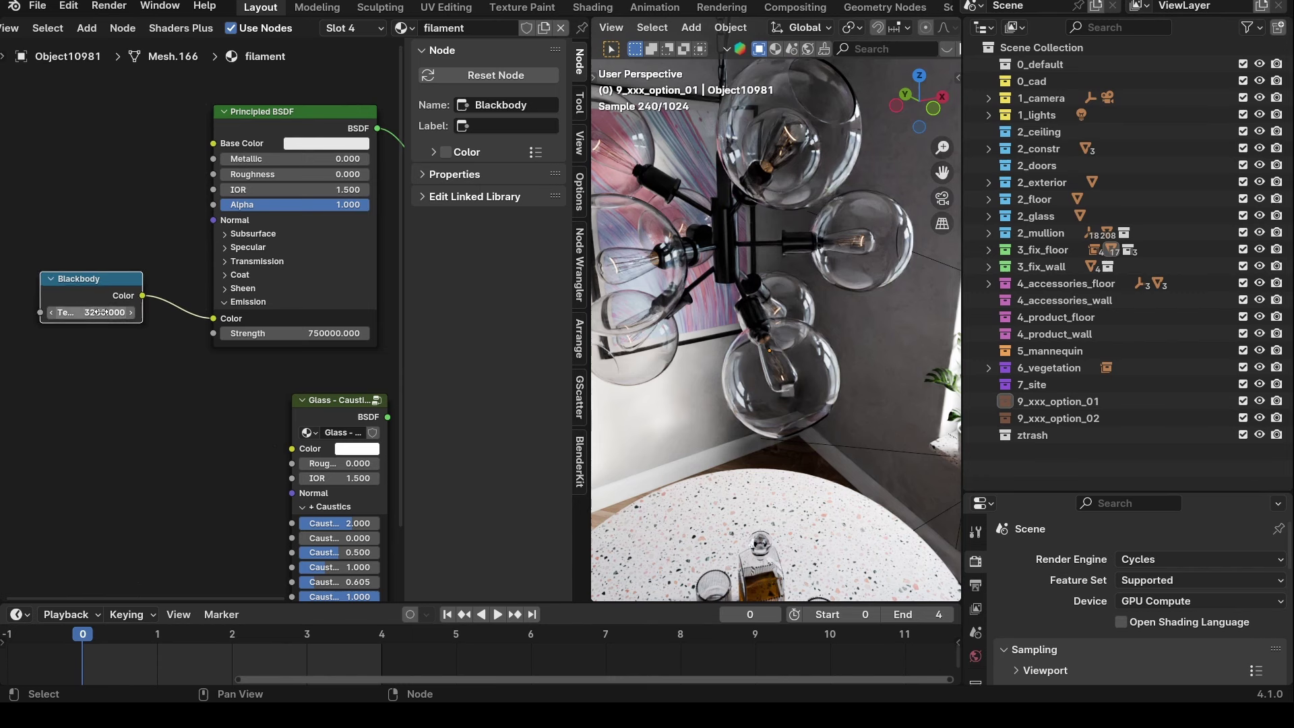
drag(210, 318, 263, 311)
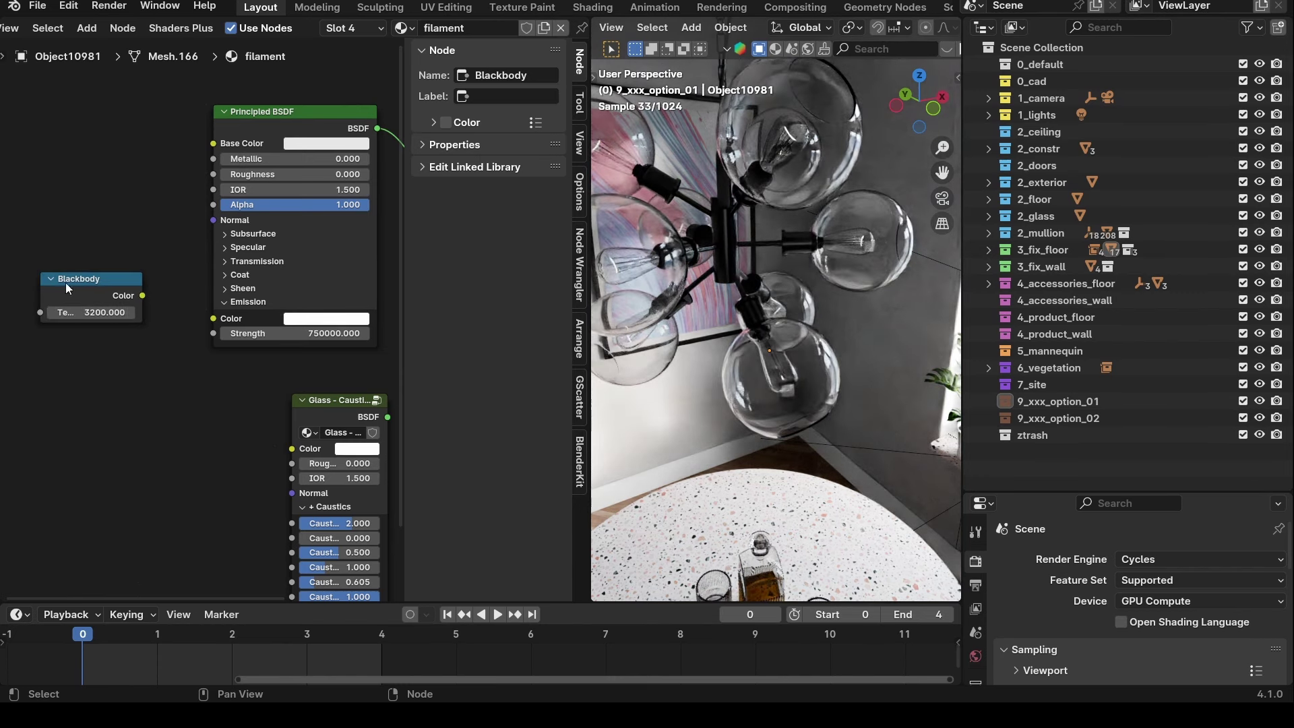
drag(143, 296, 213, 318)
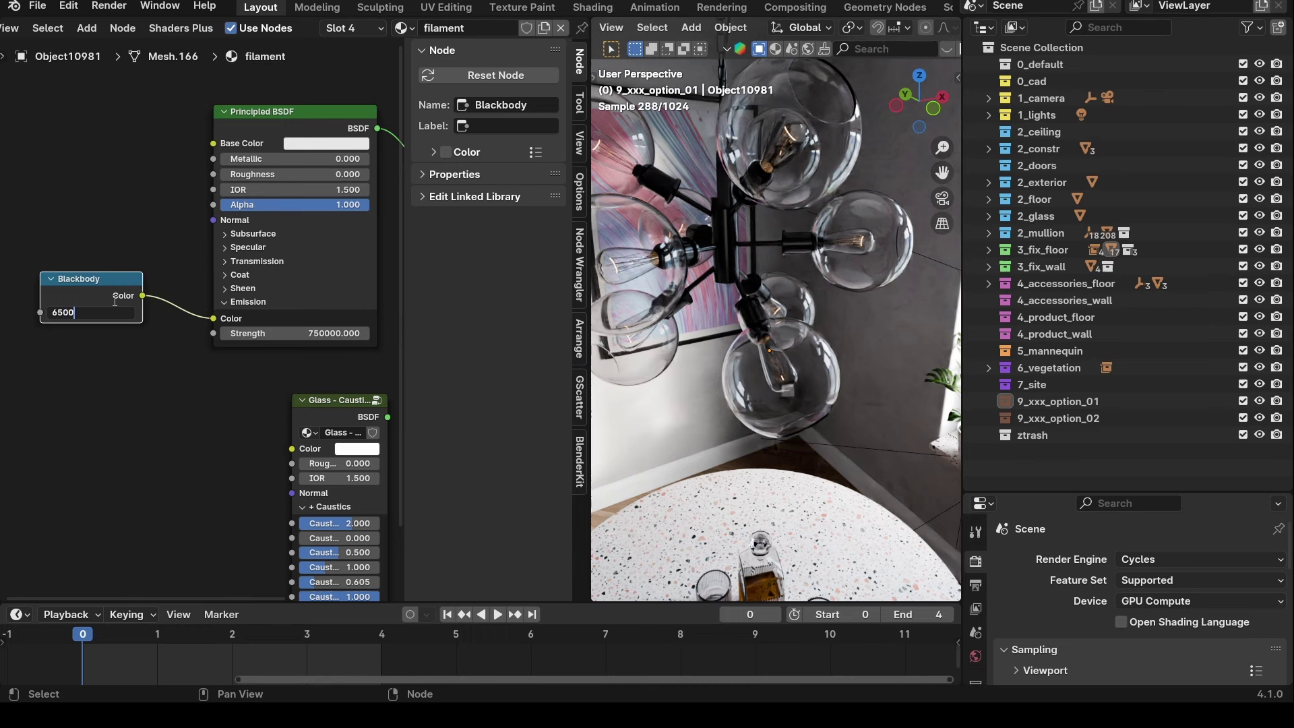
Try Blackbody temperatures of 6500, 9500 and 3000.
text(6500)
key(Return)
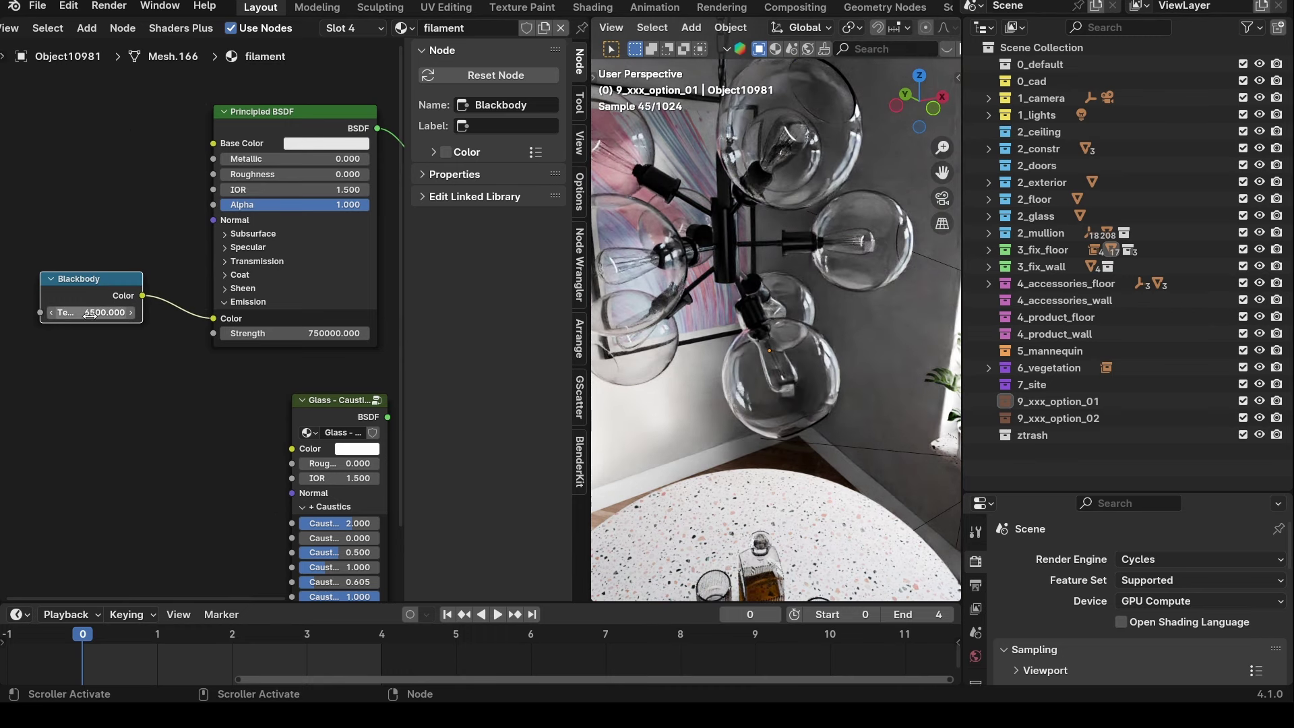
click(90, 313)
text(9500)
key(Return)
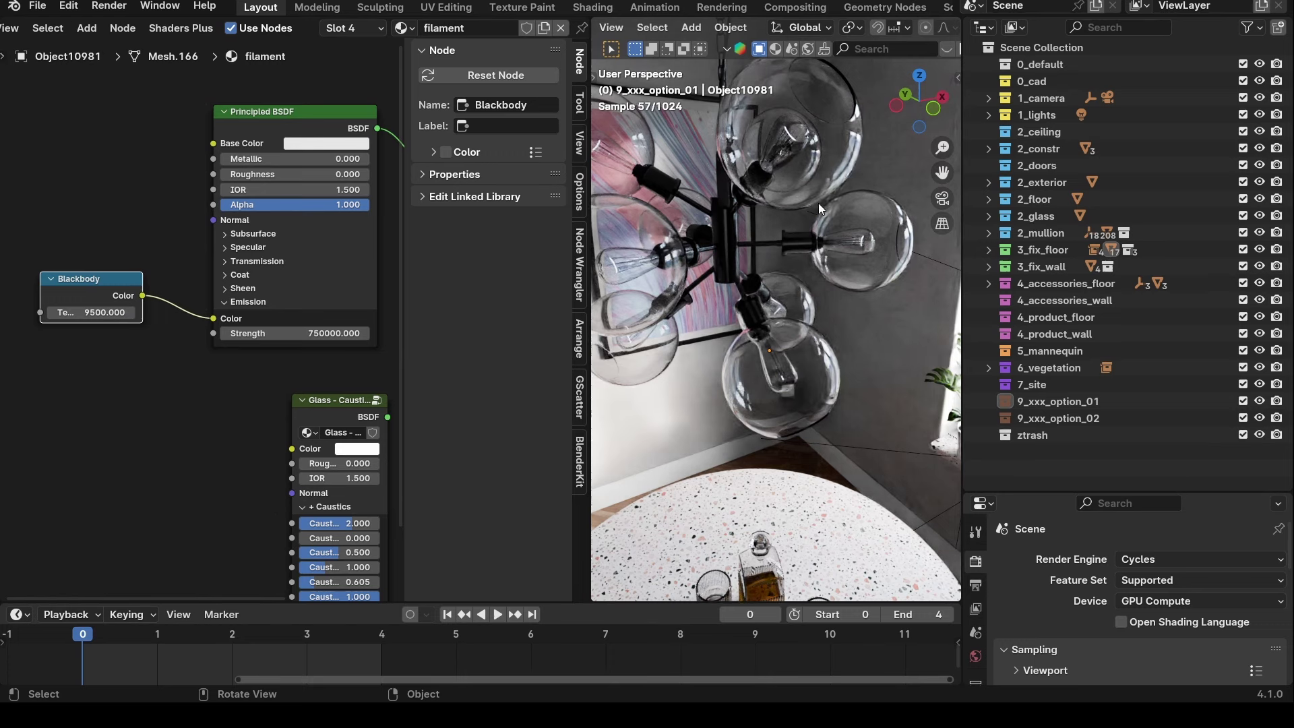
scroll(796, 131, up, 5)
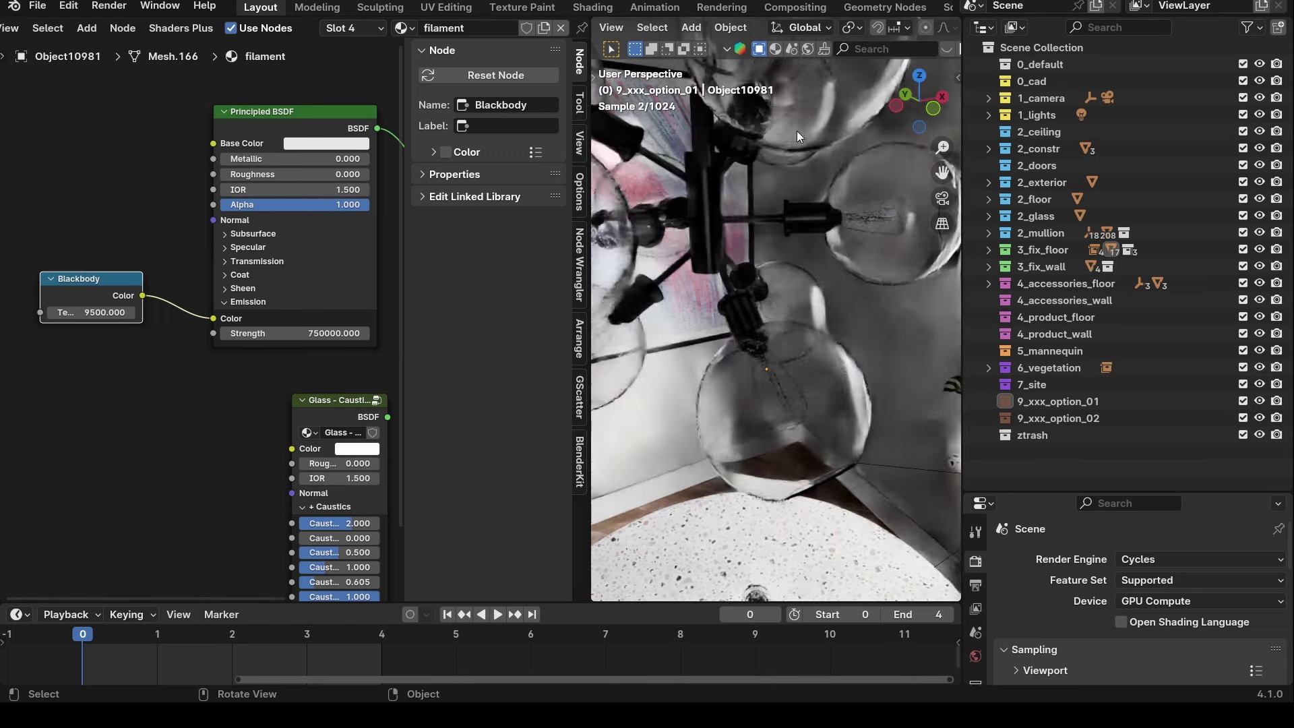
click(108, 312)
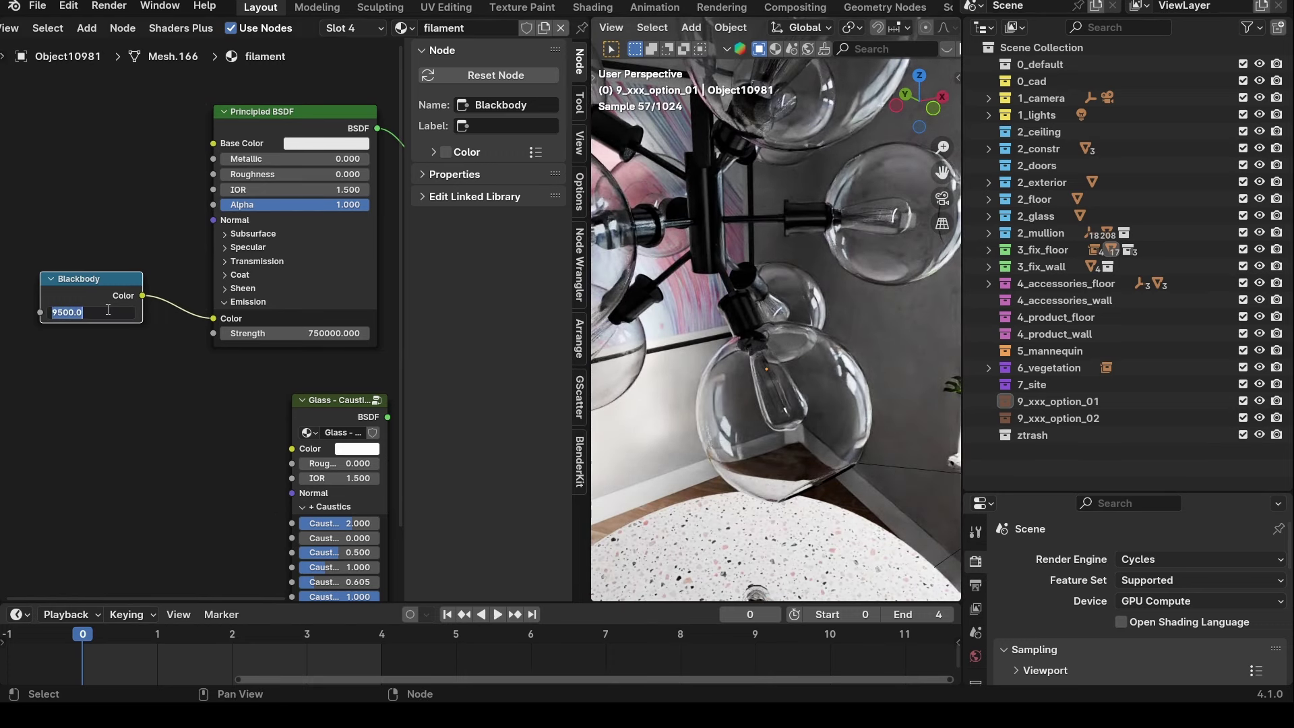
text(3000)
key(Return)
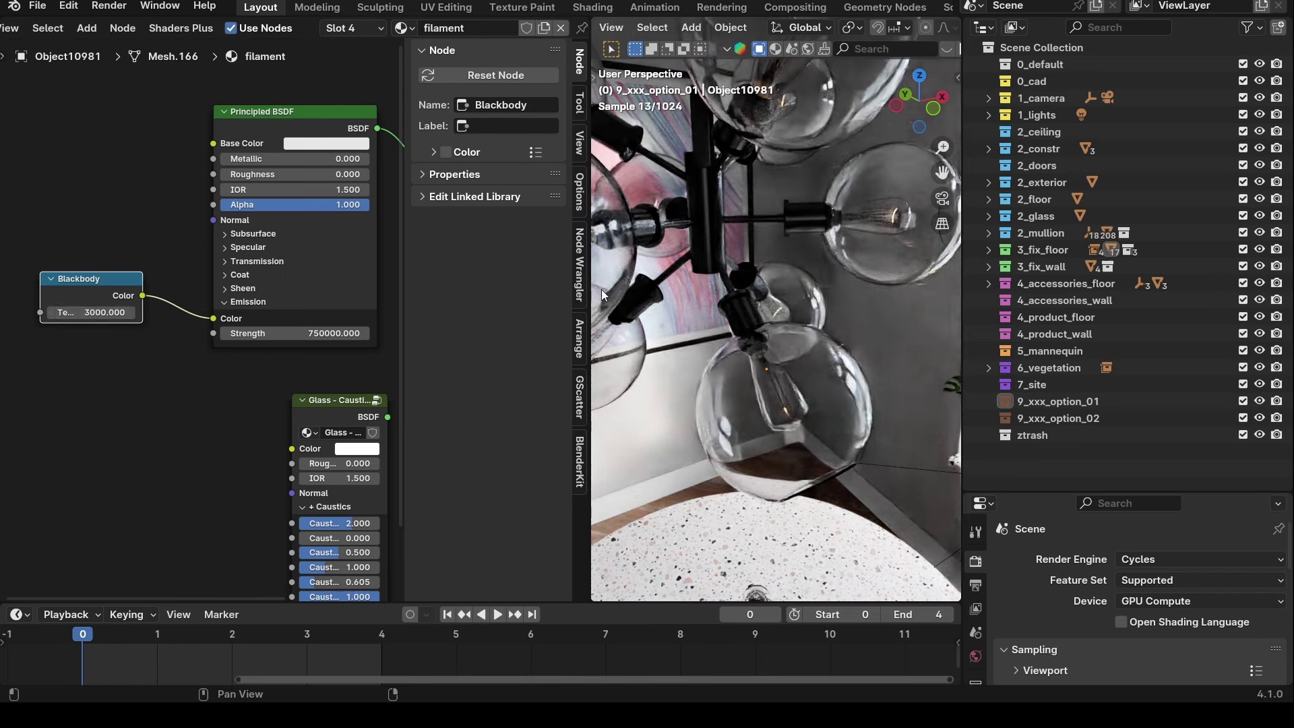
Try lower Blackbody temperatures of 2000 and 1000 while orbiting the chandelier.
click(94, 313)
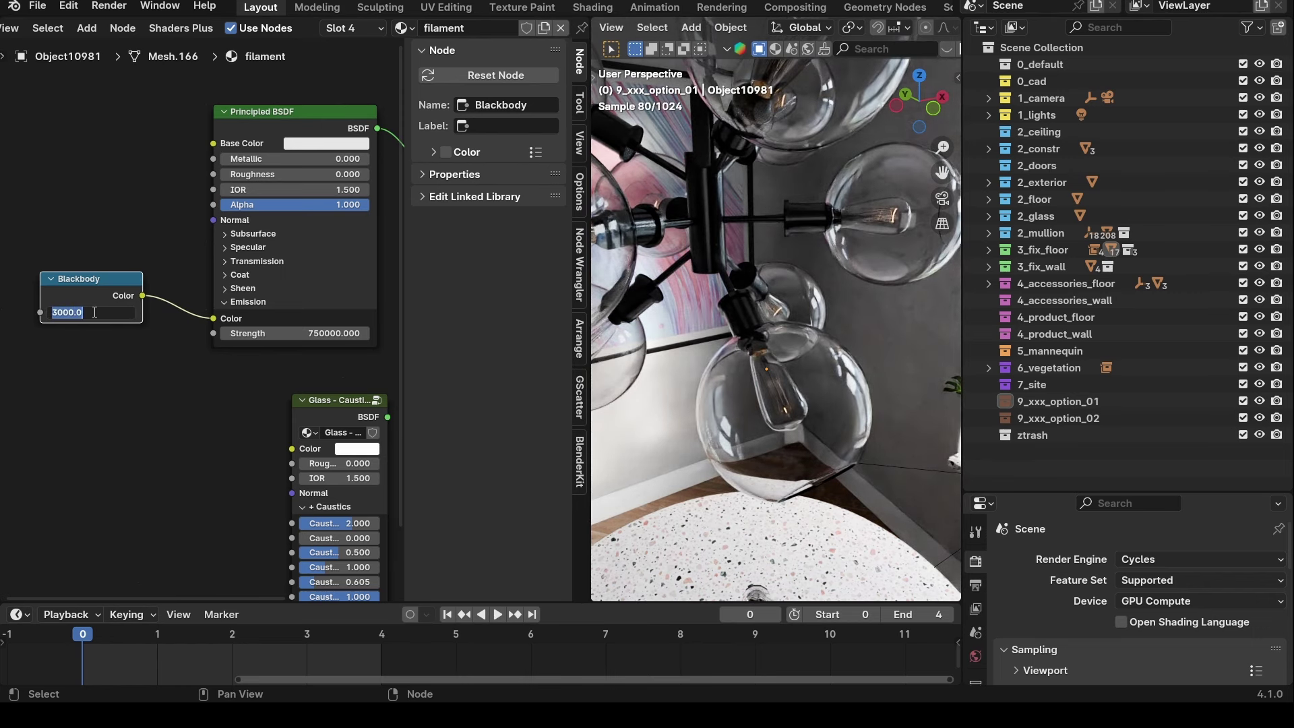
text(2000)
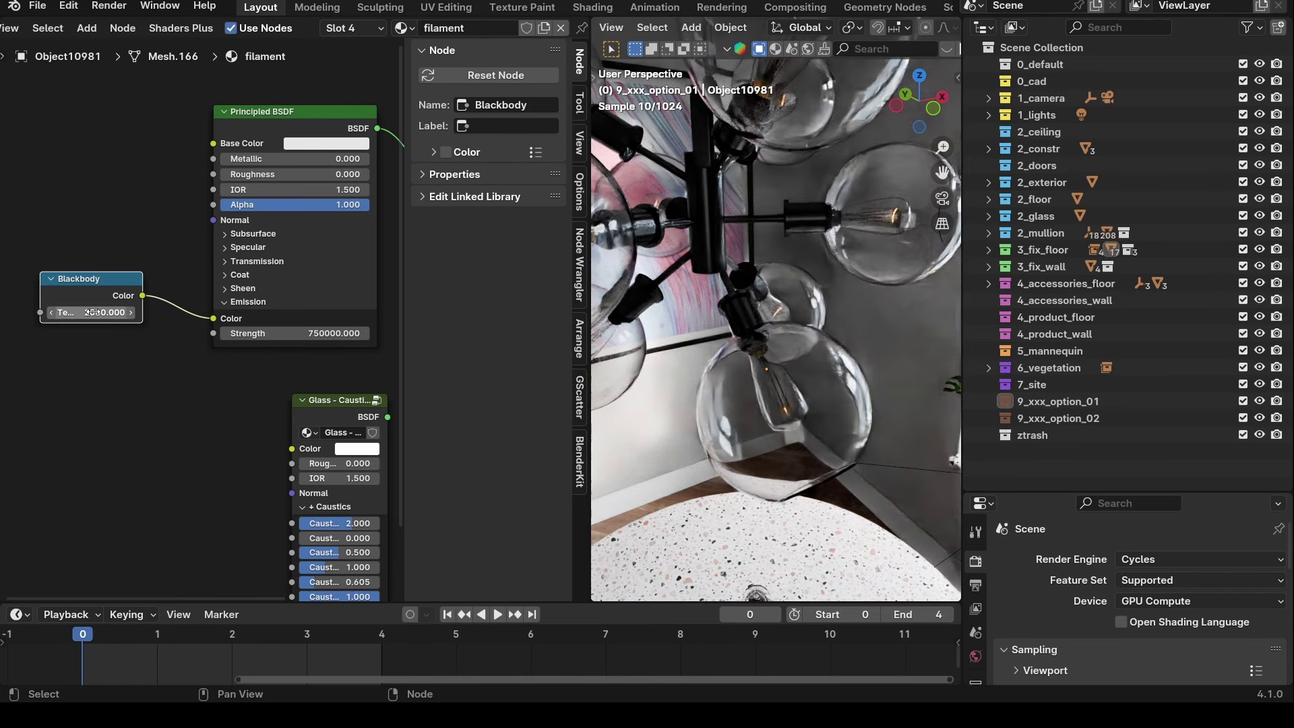
key(Return)
middle_drag(913, 230, 880, 223)
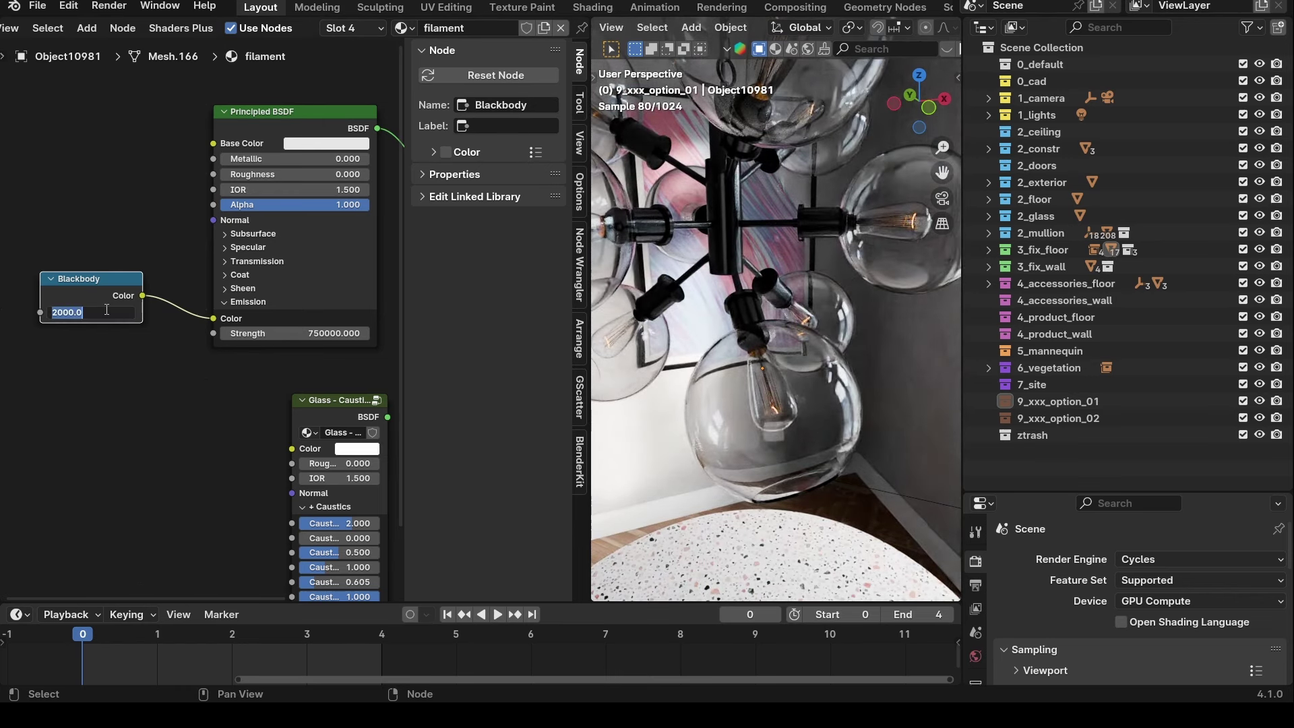
text(00)
key(Return)
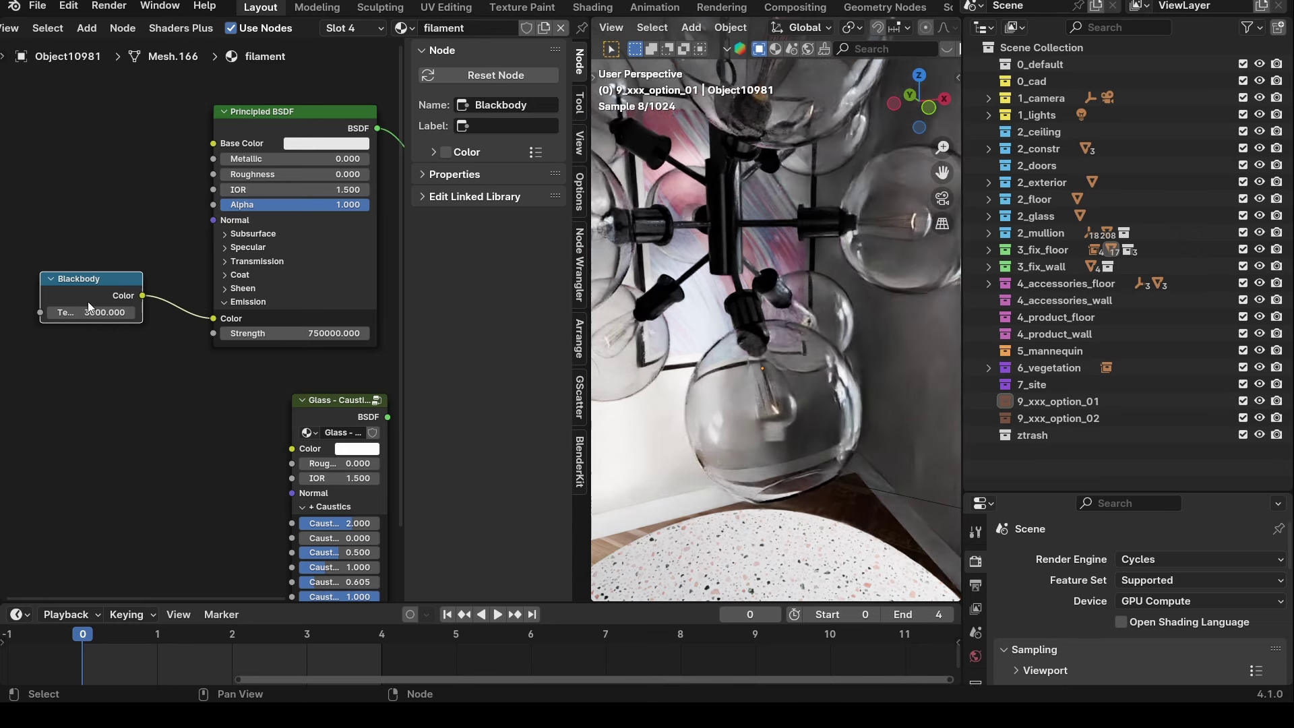
Nudge the Blackbody node, reframe the chandelier view, and pan to the Material Output node.
drag(90, 288, 97, 256)
scroll(225, 322, down, 2)
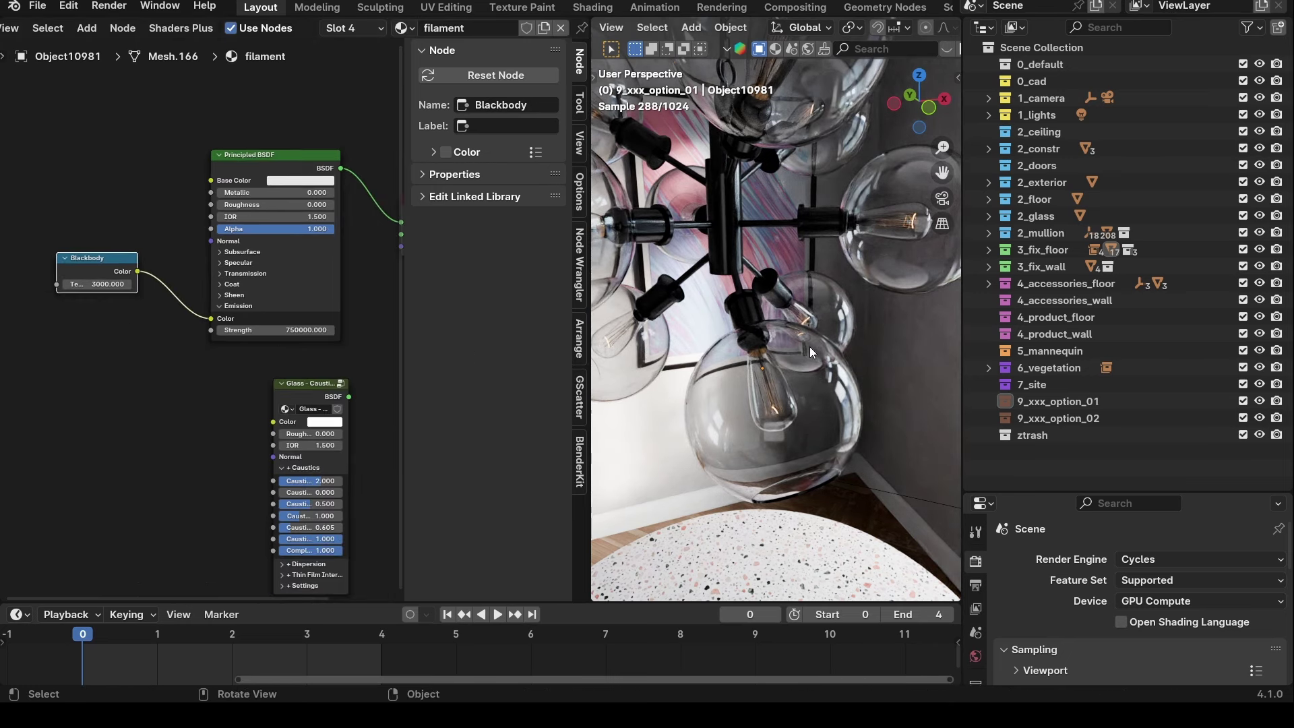
shift+middle_drag(734, 335, 703, 350)
scroll(231, 292, down, 2)
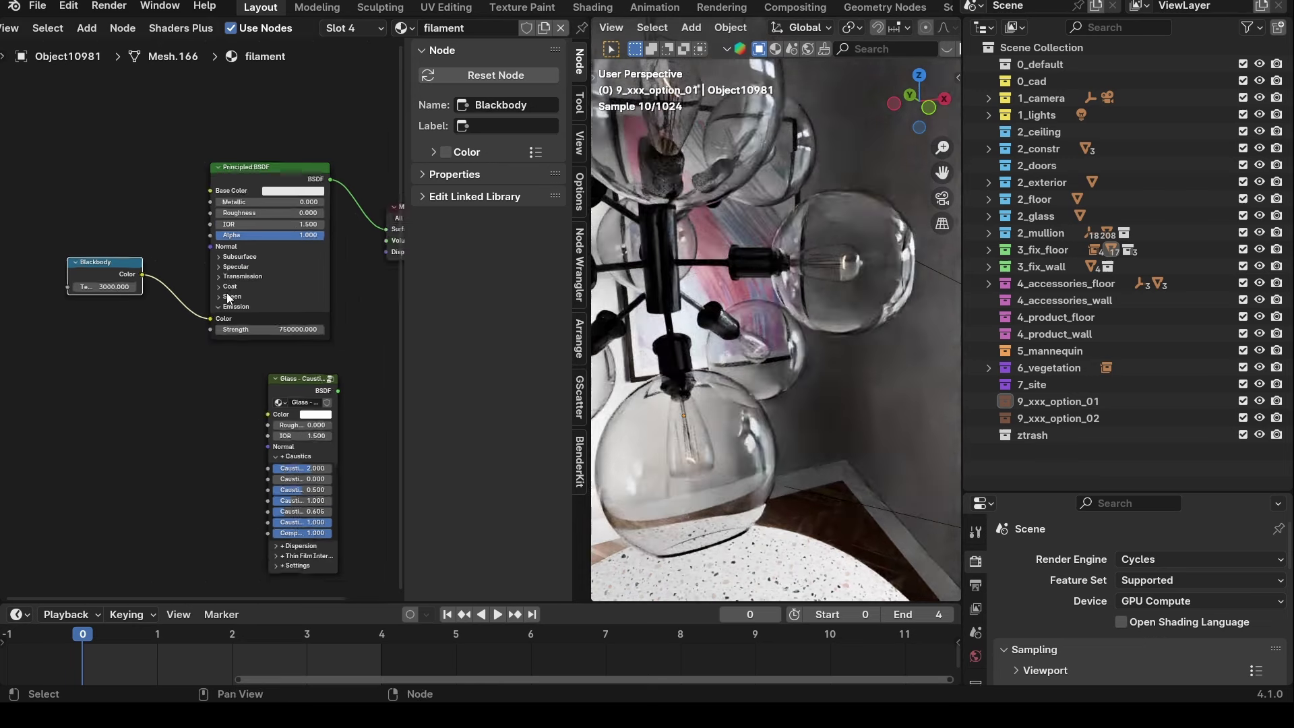
middle_drag(233, 283, 66, 269)
Switch to the glass-dispersion-001 material and move its Principled BSDF up and left.
click(370, 30)
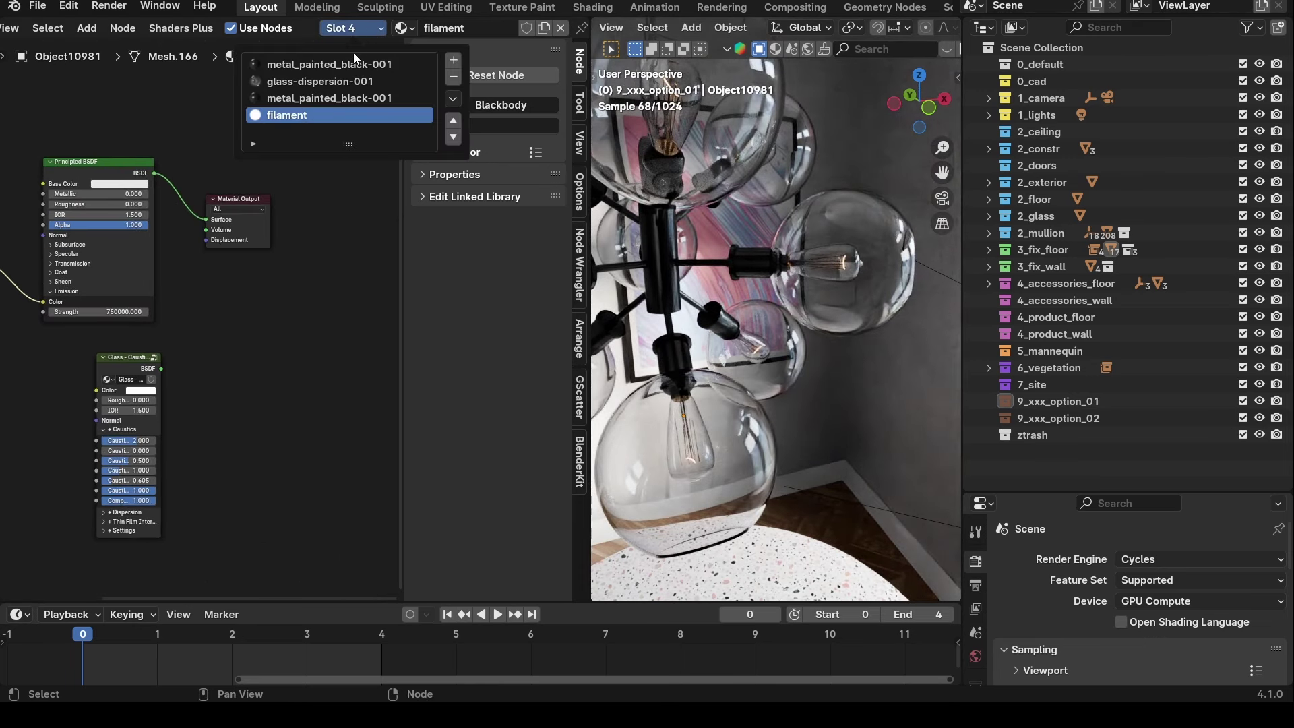
click(314, 82)
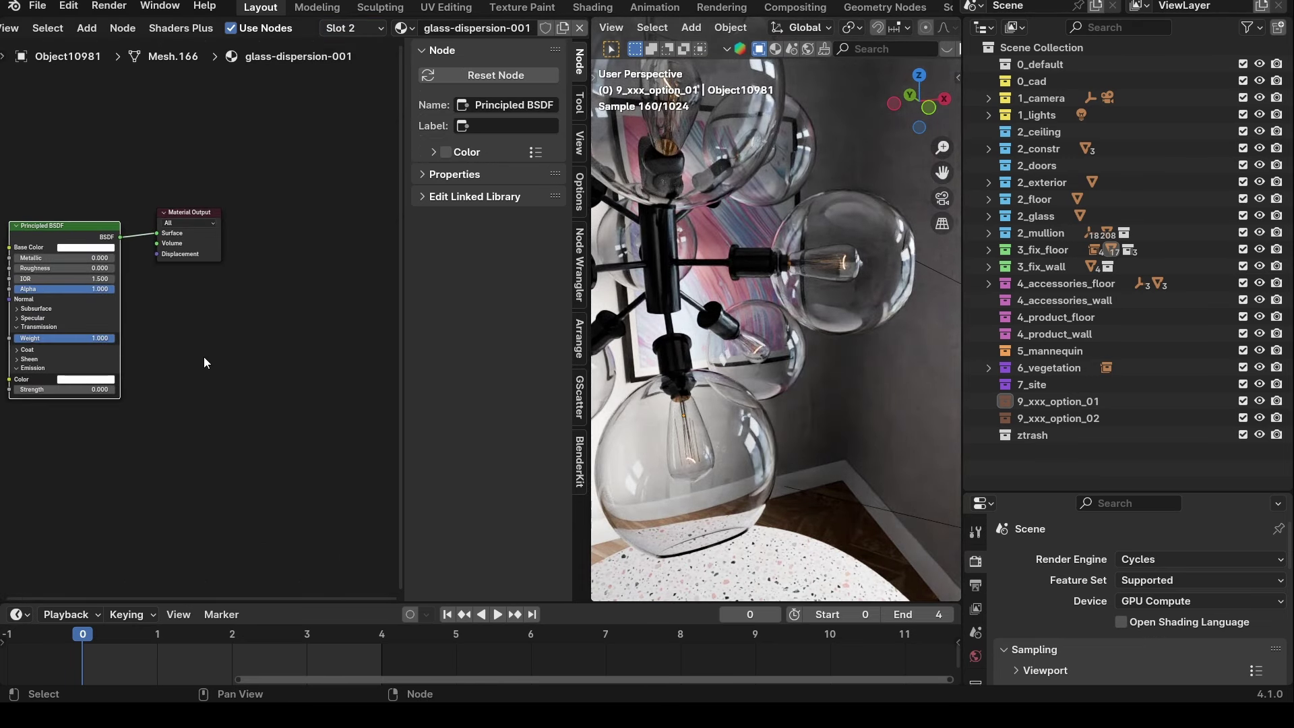
middle_drag(189, 347, 316, 351)
drag(160, 227, 120, 188)
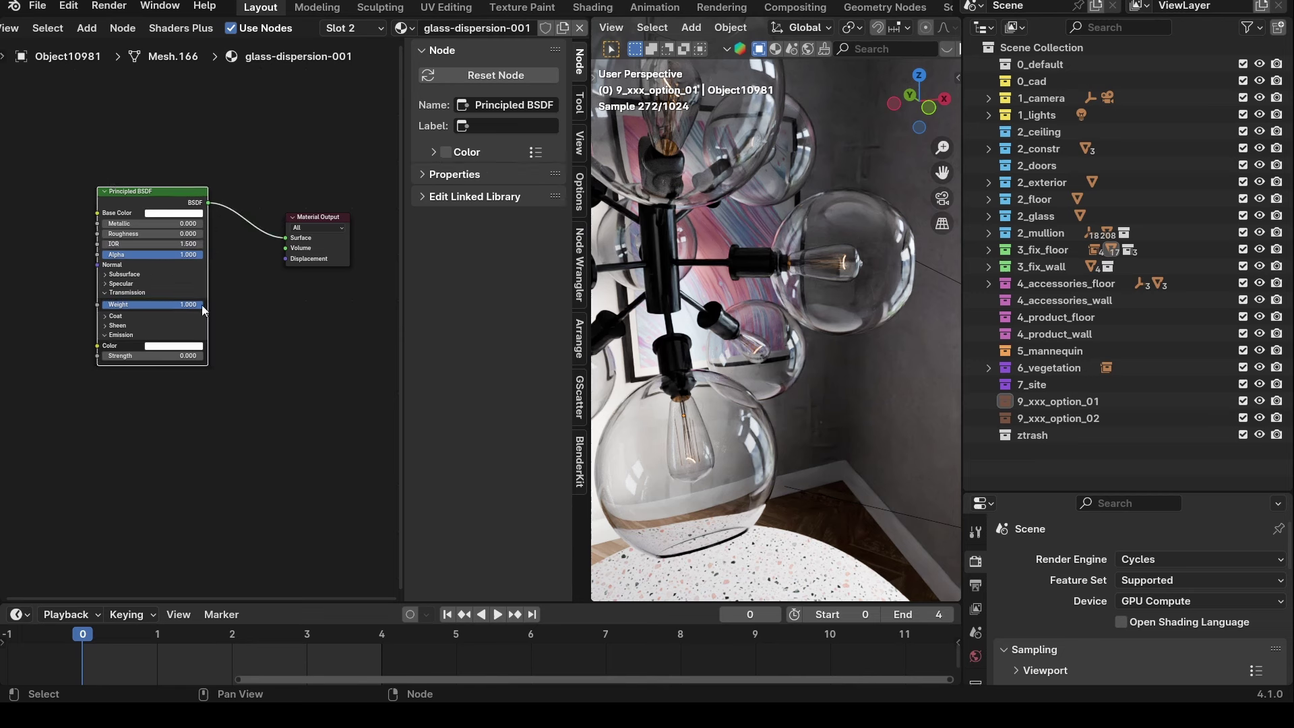
Add a Glass - Caustics (Dispersion) node, move Material Output right, and connect the glass BSDF to Surface.
key(shift+a)
mouse_move(169, 605)
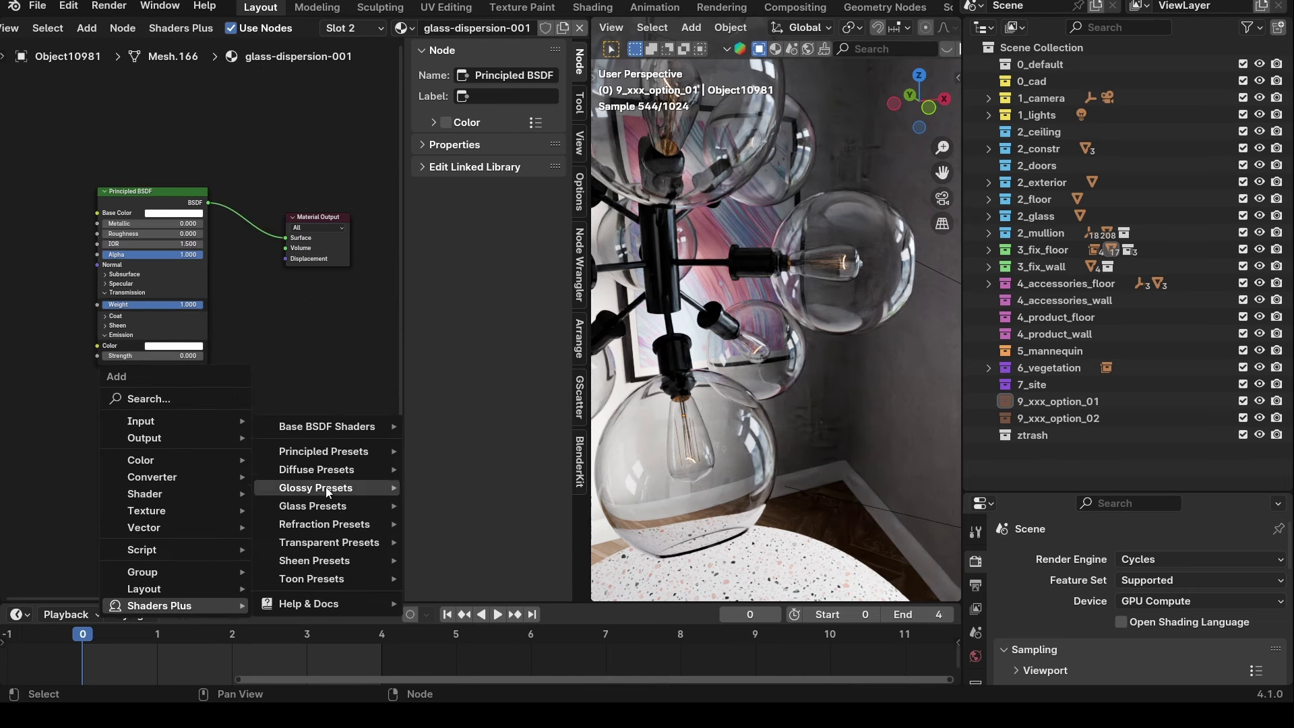
mouse_move(335, 479)
mouse_move(334, 505)
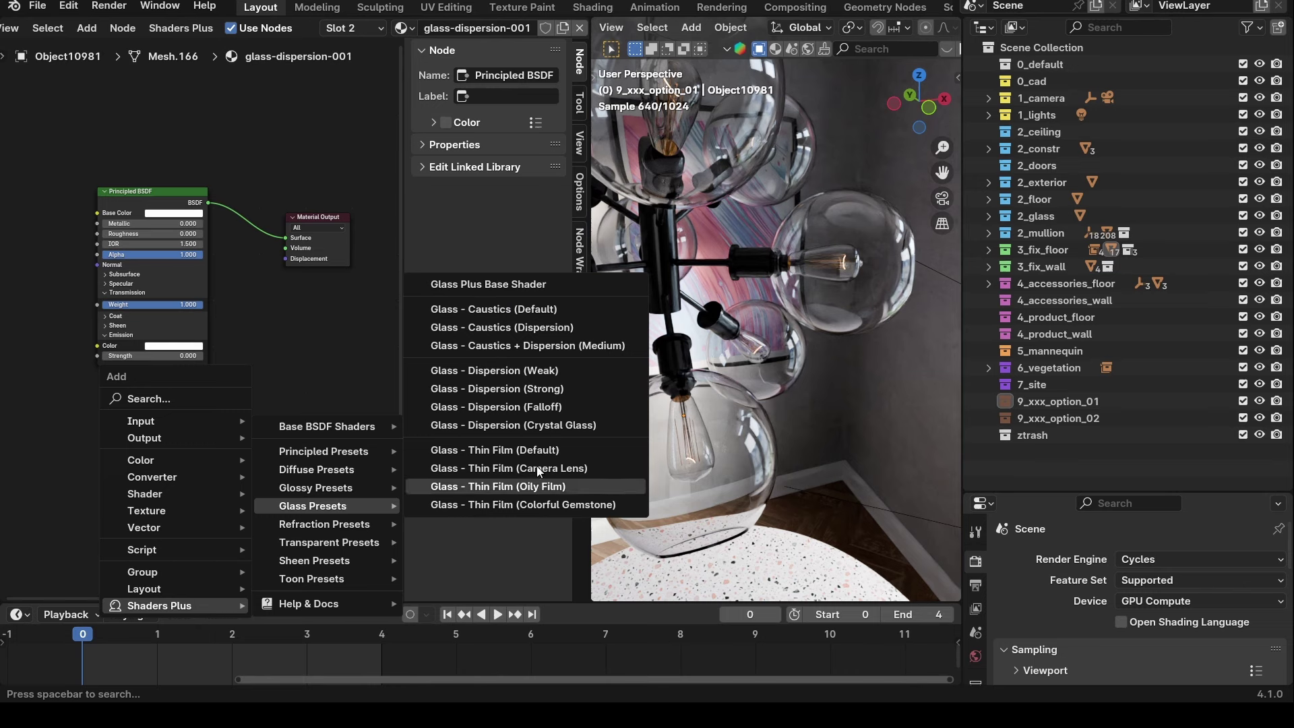
click(504, 327)
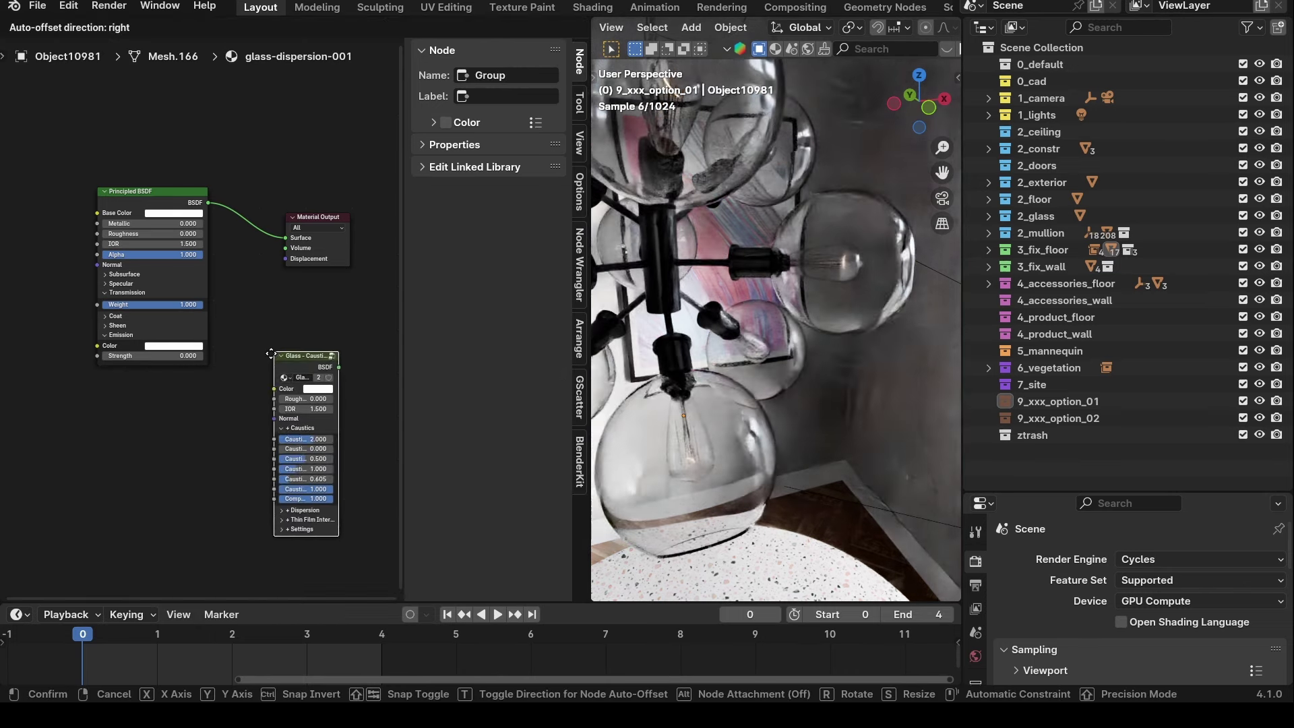
click(234, 367)
scroll(202, 322, up, 3)
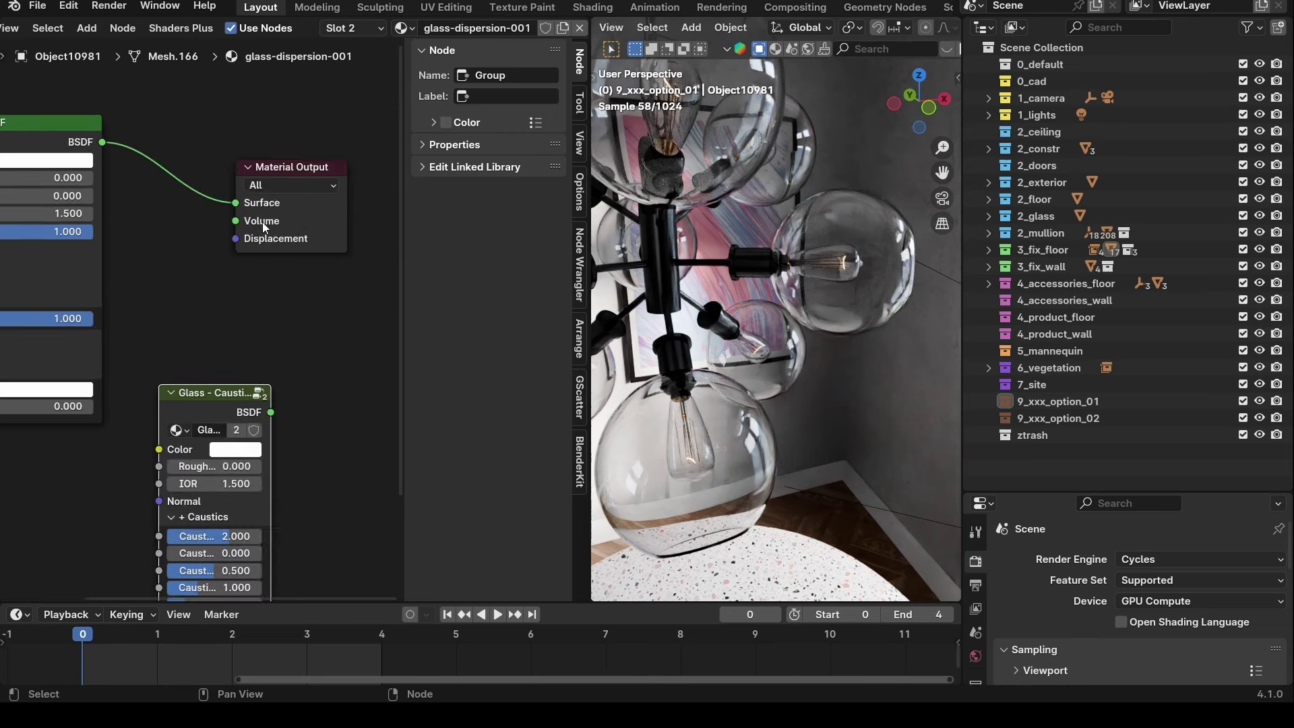
click(277, 169)
drag(276, 169, 357, 175)
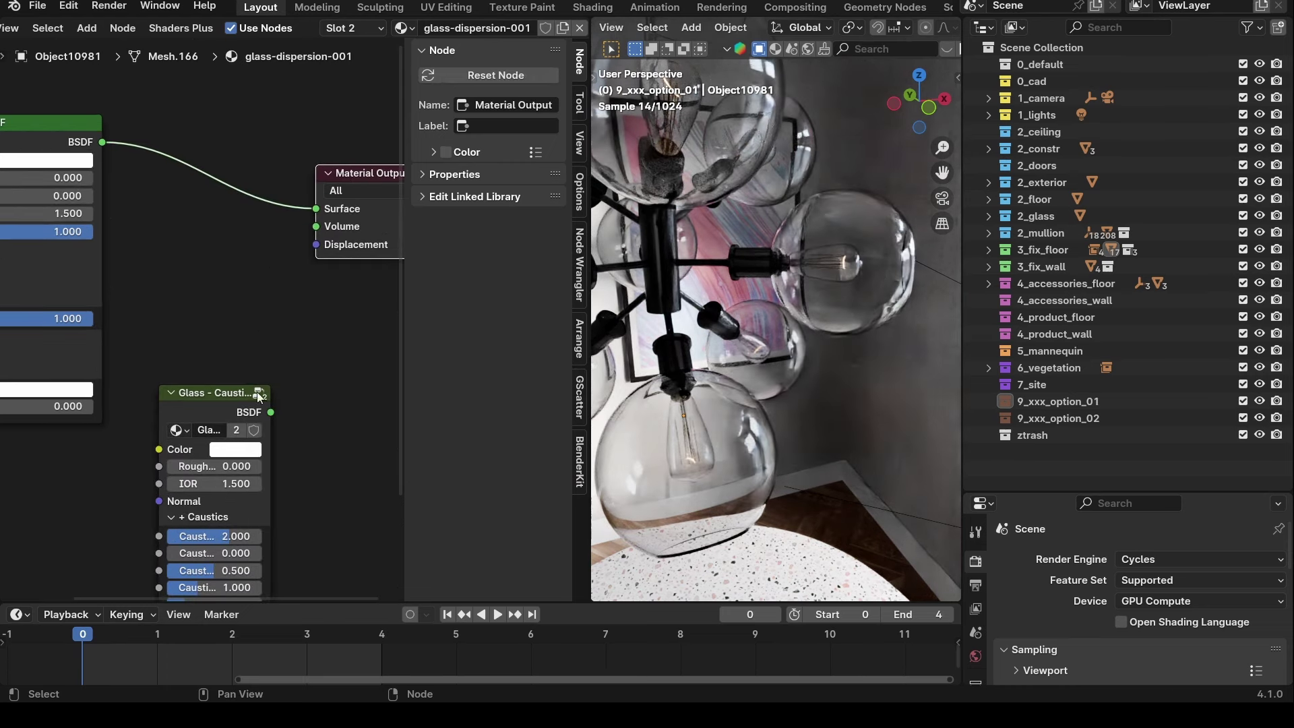
drag(271, 412, 315, 210)
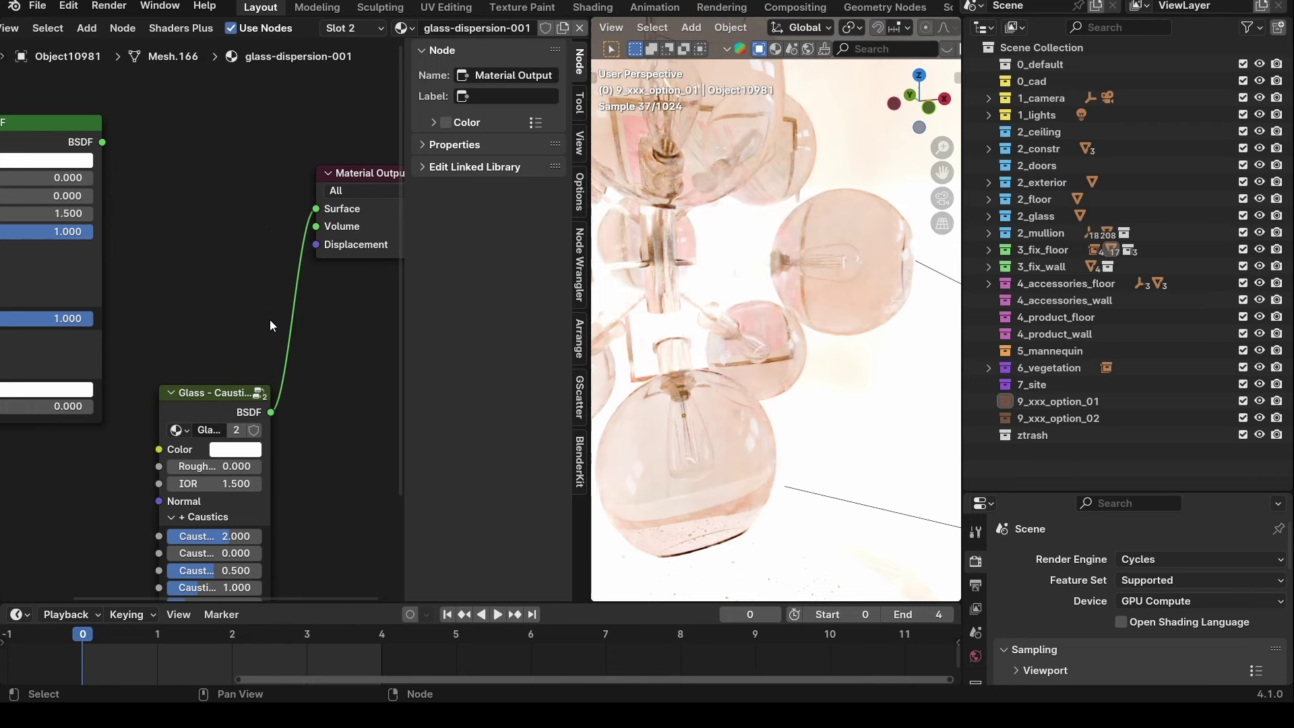
Lower the glass node's first Caustics value from 2 to 0.
scroll(269, 319, down, 2)
scroll(774, 403, down, 3)
middle_drag(774, 399, 724, 421)
scroll(240, 402, up, 4)
scroll(189, 374, down, 1)
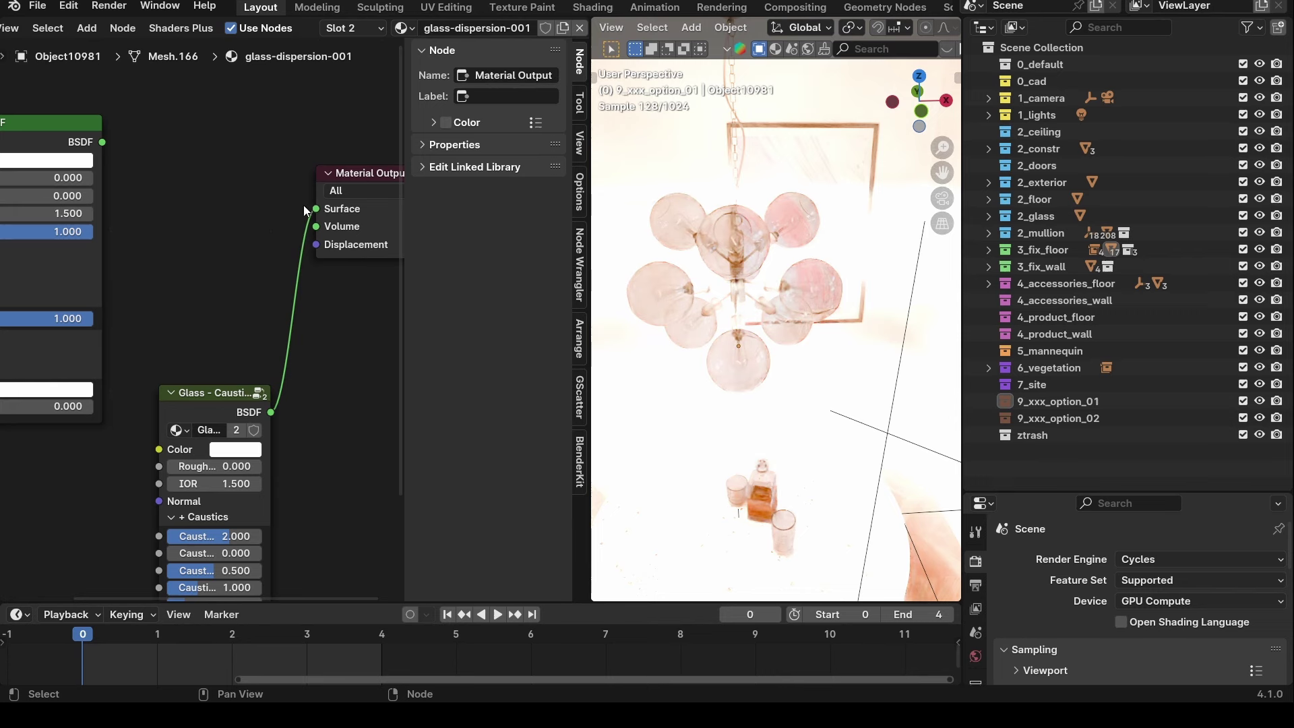
middle_drag(97, 349, 94, 156)
scroll(166, 320, up, 2)
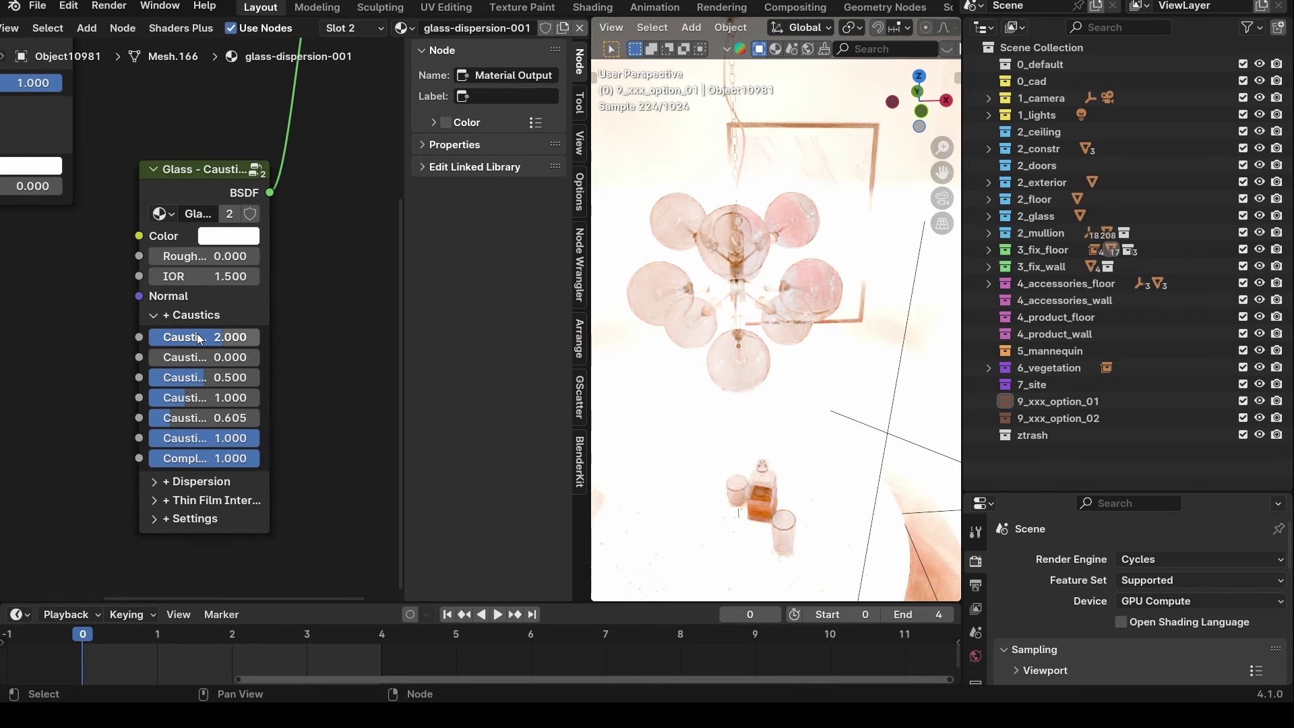
drag(197, 338, 108, 338)
Try first Caustics values of 0.1 and 1 while viewing the chandelier.
scroll(78, 386, up, 2)
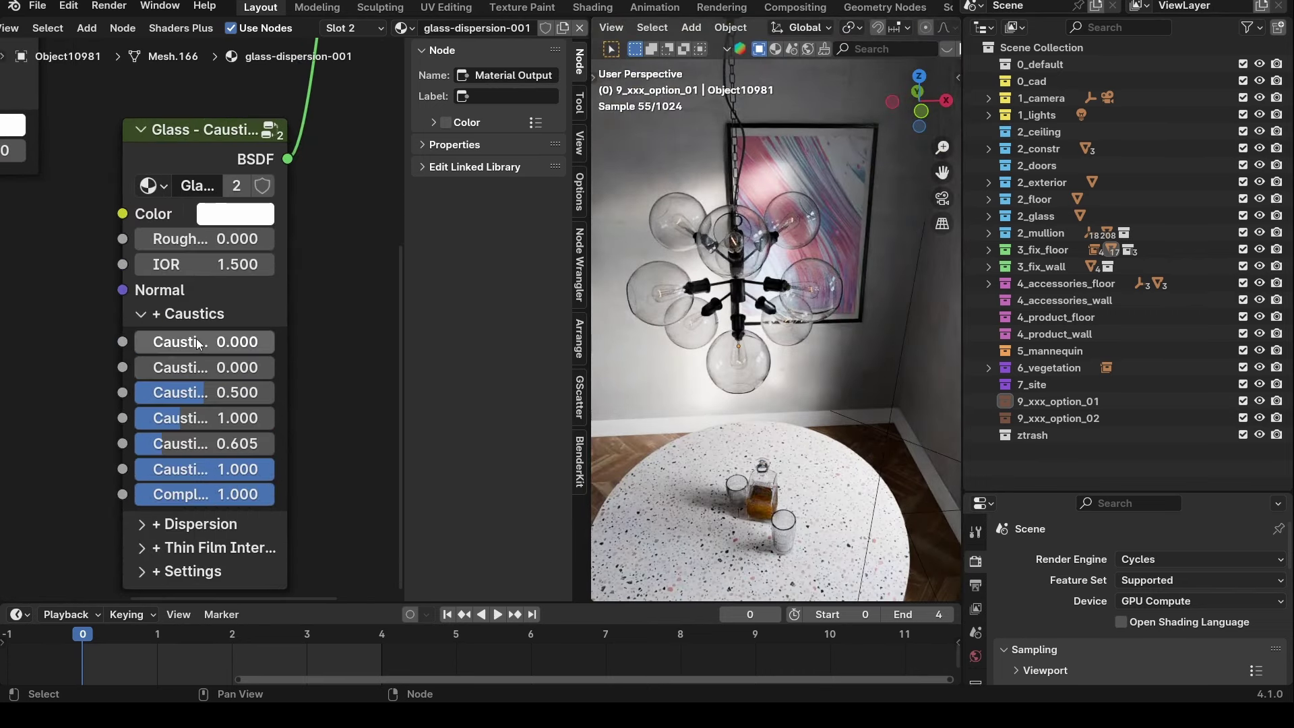
middle_drag(782, 348, 794, 324)
scroll(780, 323, up, 3)
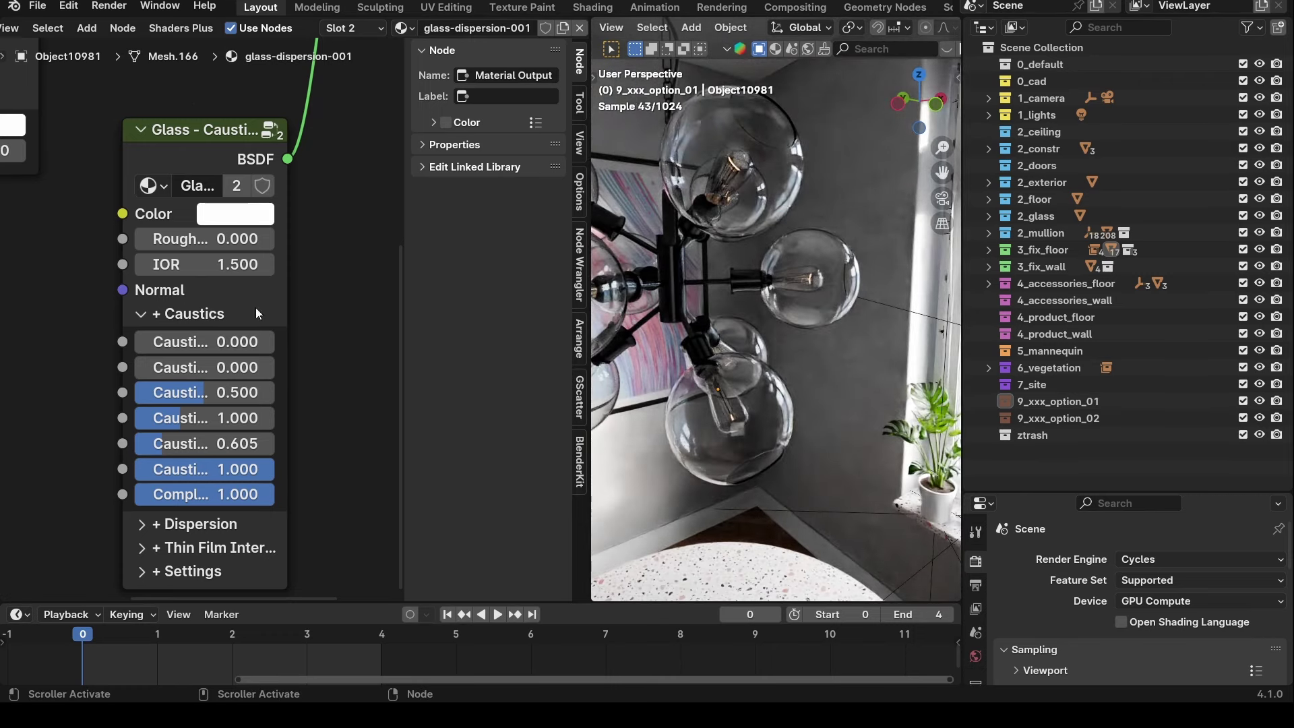
click(221, 342)
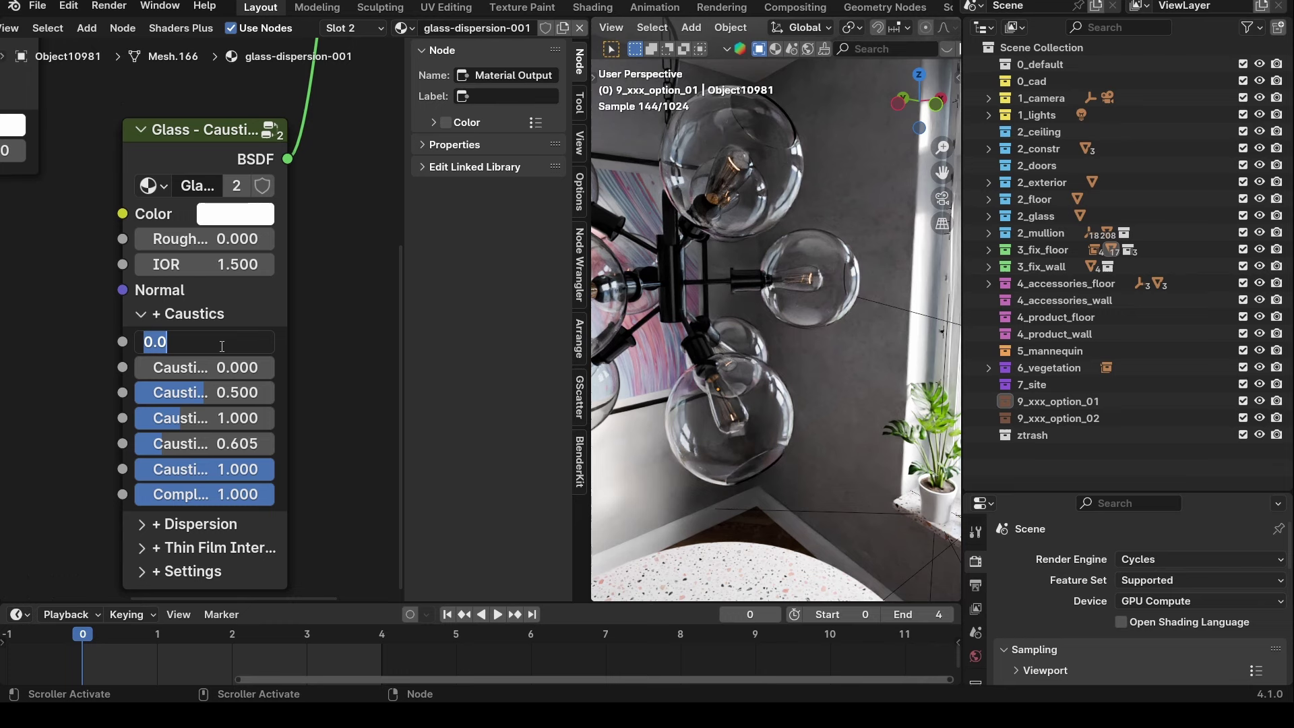
click(221, 341)
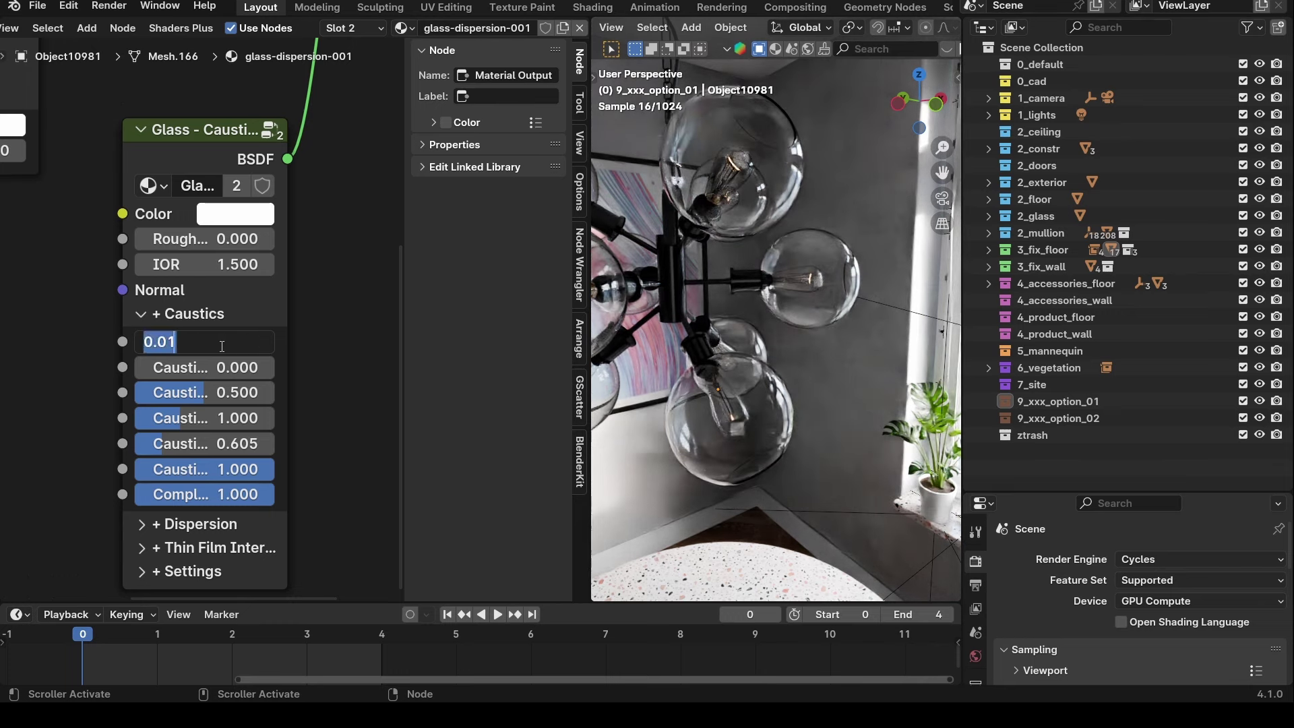
text(.1)
key(Return)
click(221, 346)
text(1)
key(Return)
Try 0.2, then settle on a first Caustics value of 0.5 and orbit to check the bulbs.
click(220, 346)
text(.2)
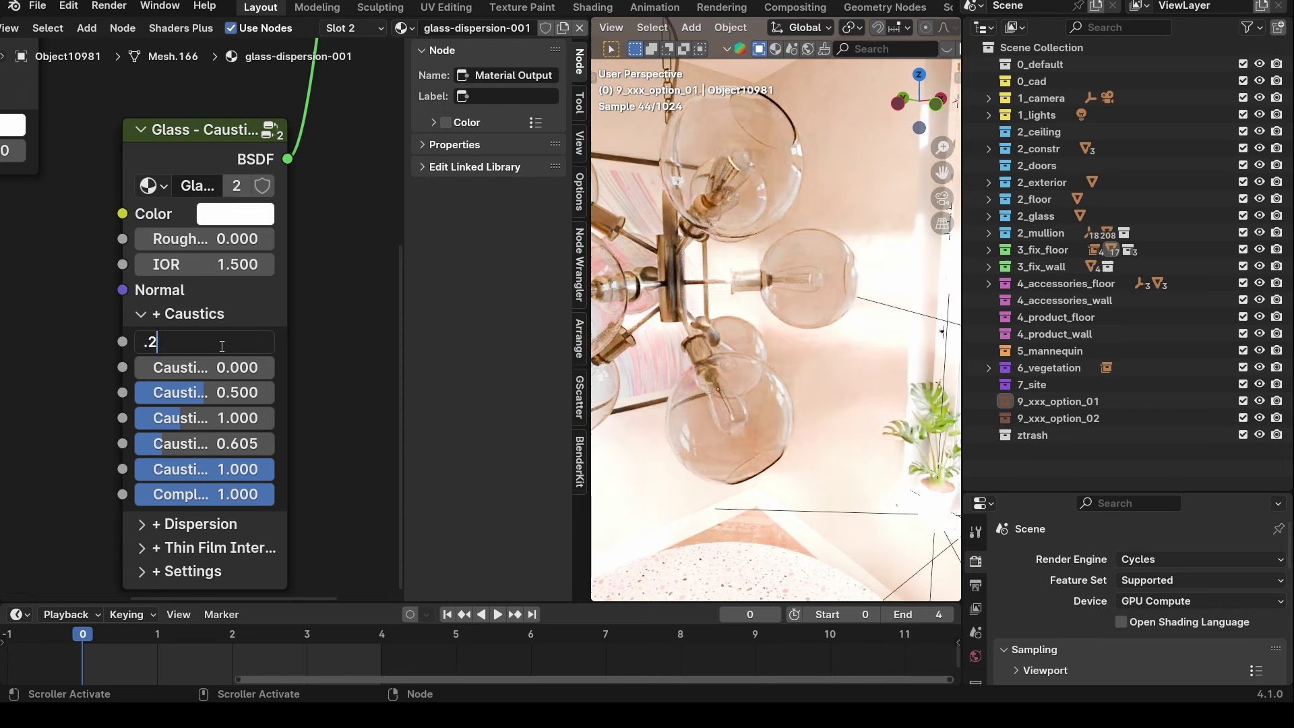
key(Return)
click(220, 346)
text(.5)
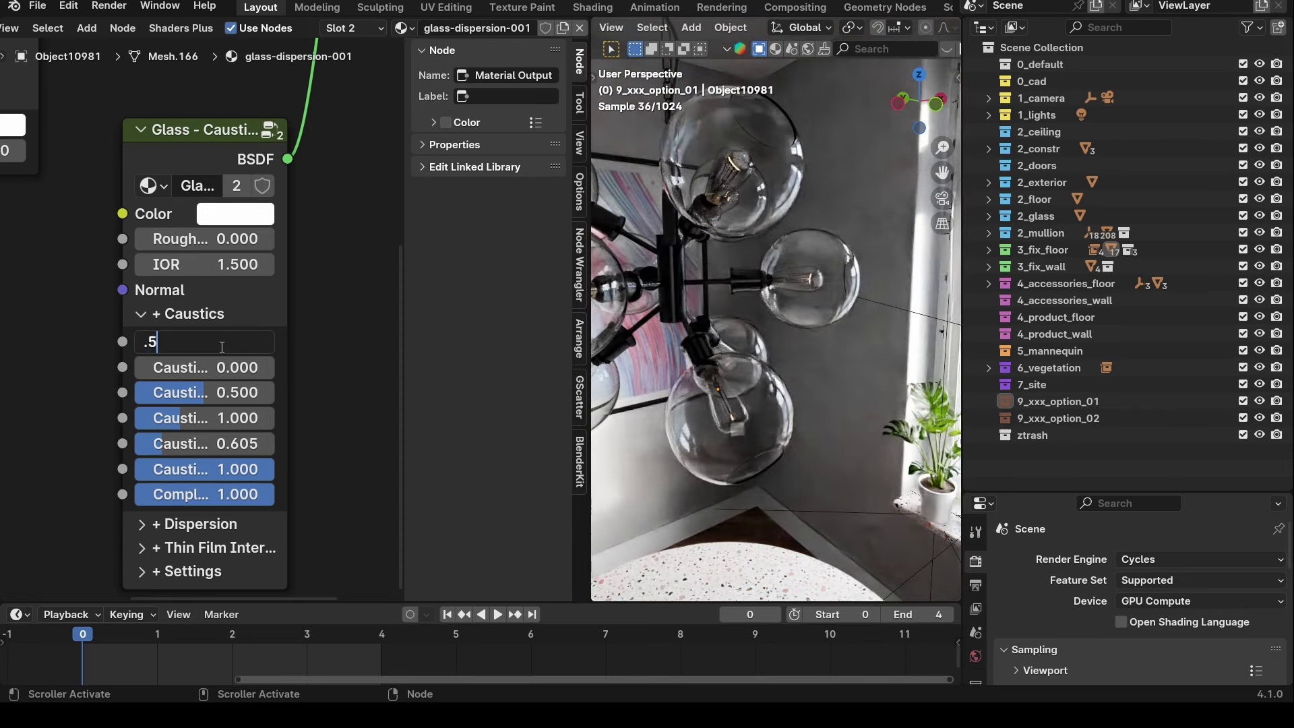
key(Return)
middle_drag(858, 390, 829, 415)
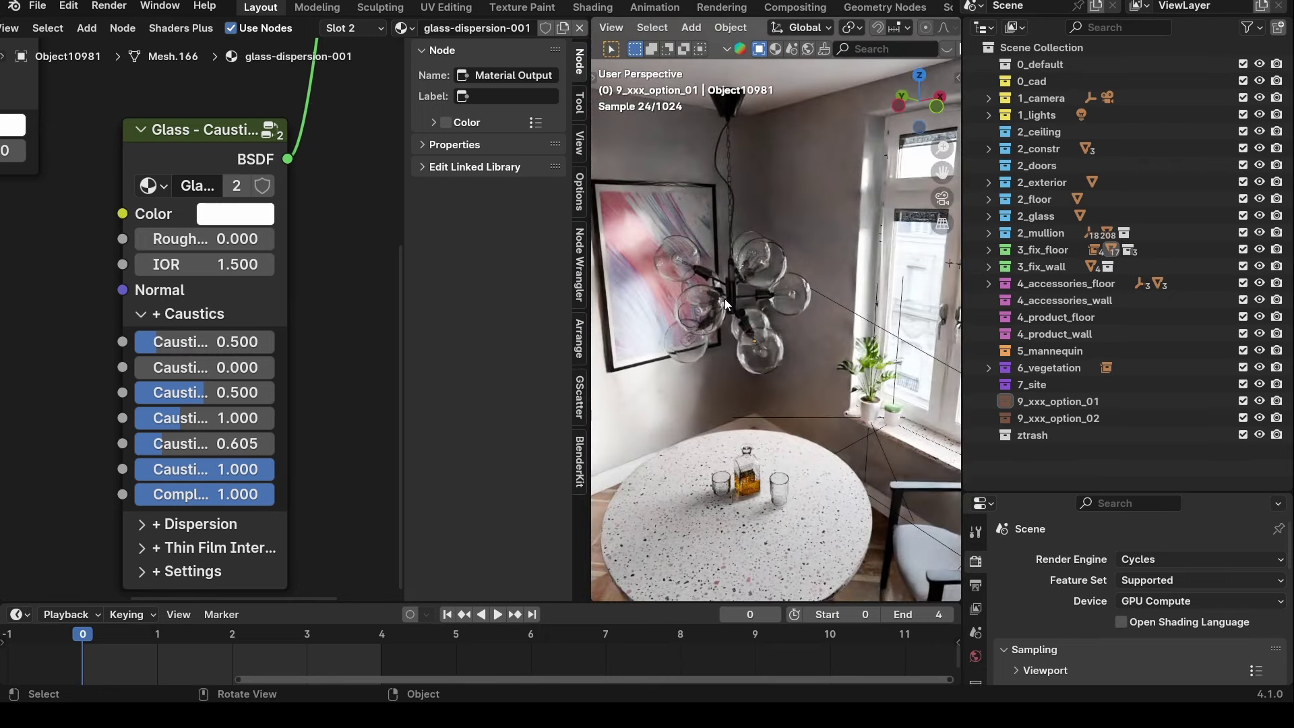
middle_drag(728, 295, 761, 321)
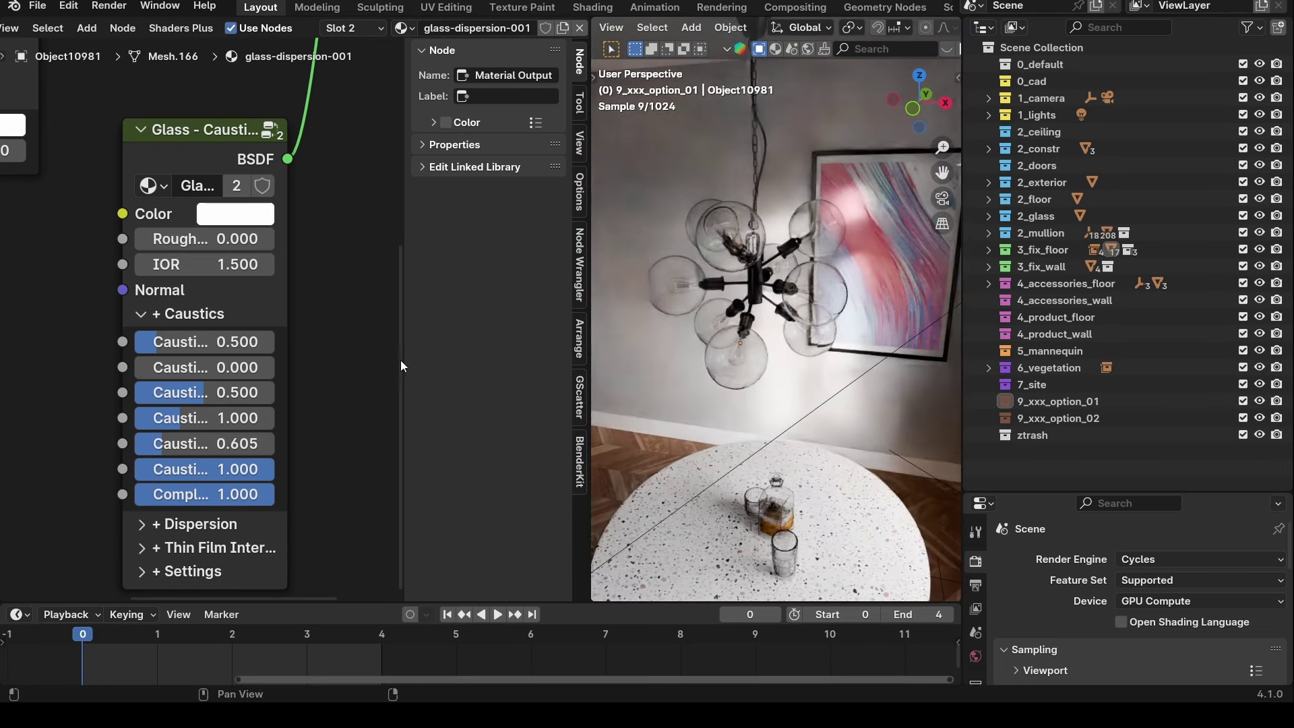
middle_drag(294, 254, 232, 293)
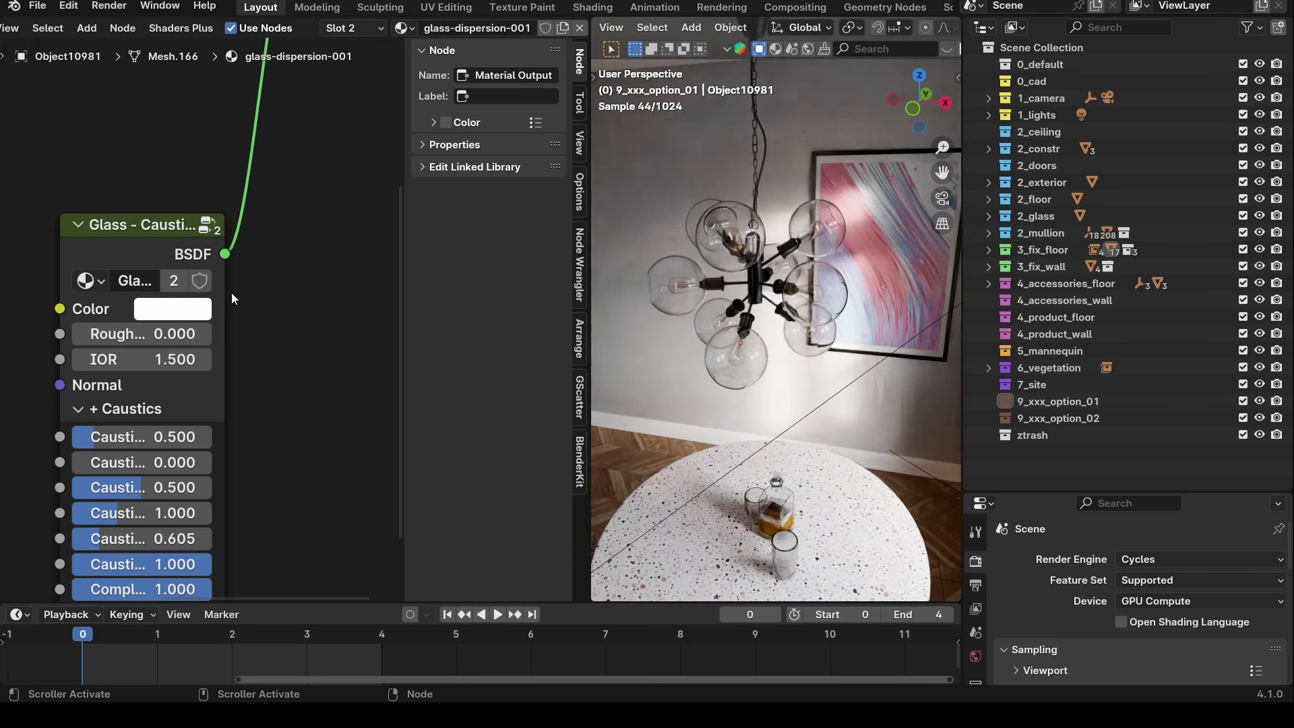
On the Glass - Caustics node, reset Caustics to 0 and set Dispersion to 0.220.
click(151, 254)
middle_drag(151, 254, 97, 155)
drag(74, 349, 47, 349)
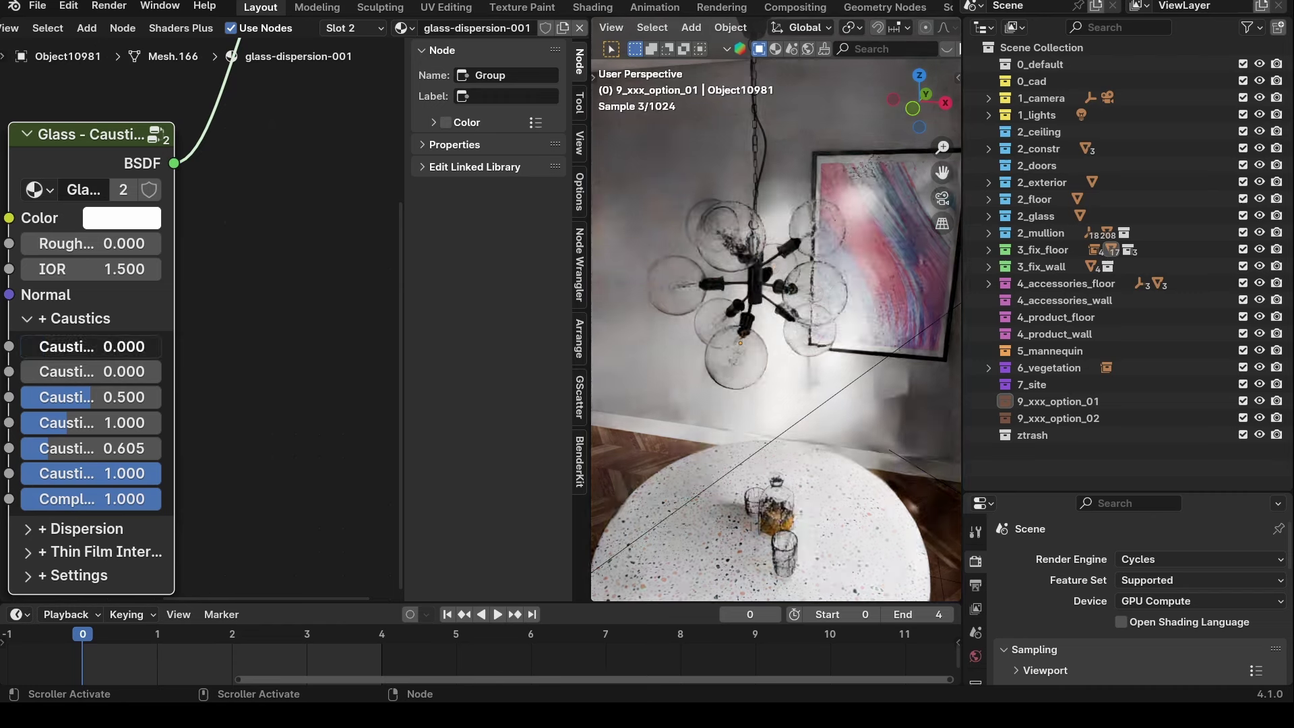
middle_drag(200, 274, 206, 273)
click(34, 529)
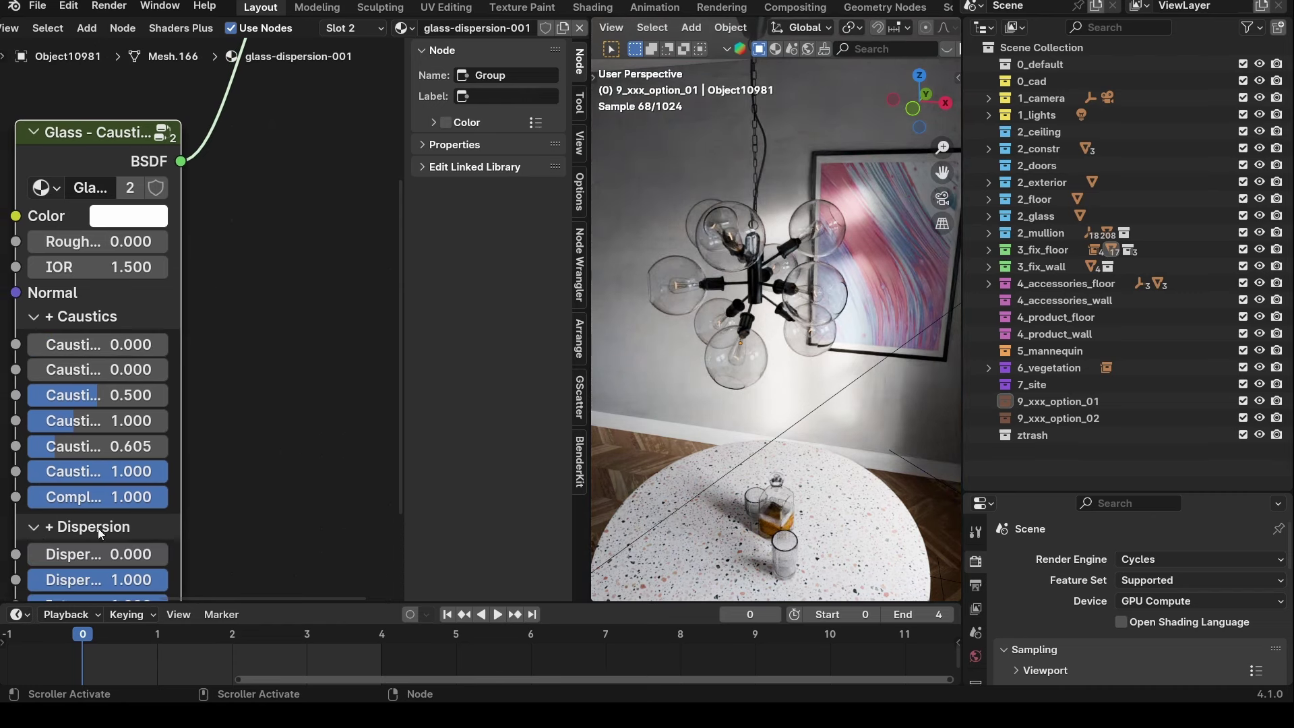
scroll(204, 523, down, 1)
drag(119, 506, 142, 505)
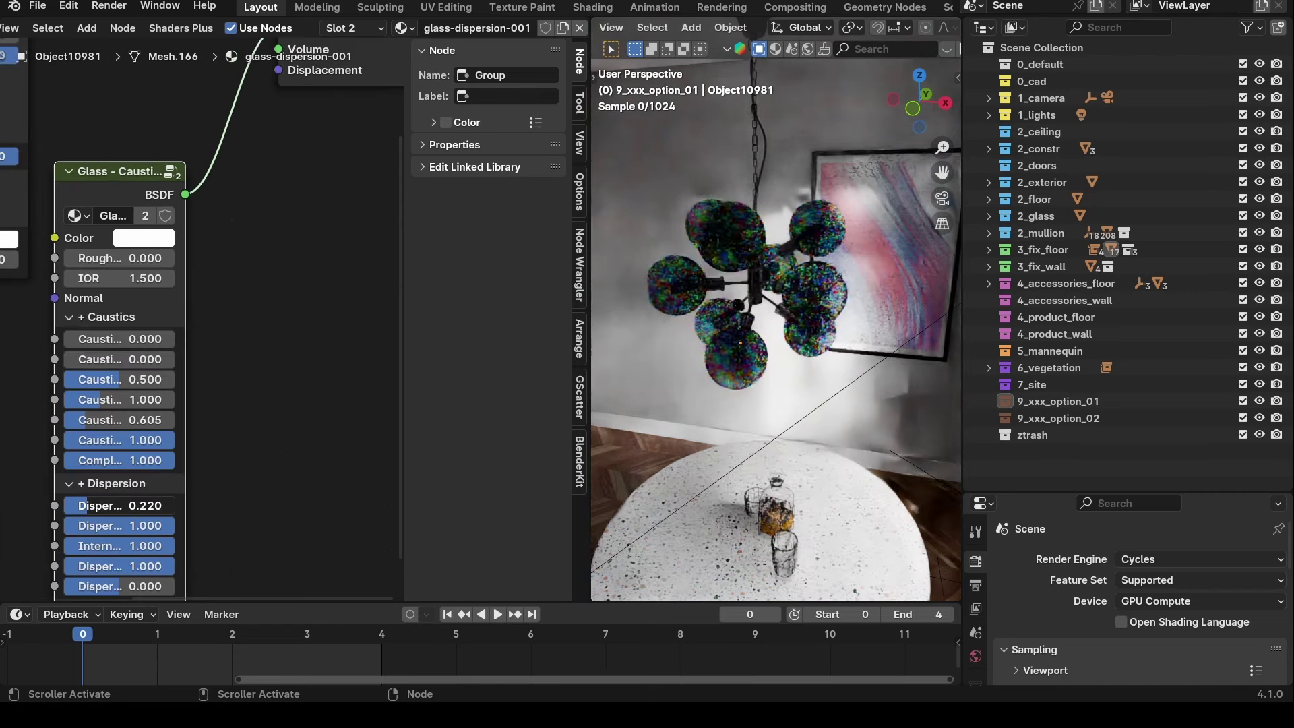
Plug the Principled BSDF back into Surface, delete the glass node, and view through the camera.
middle_drag(708, 352, 794, 272)
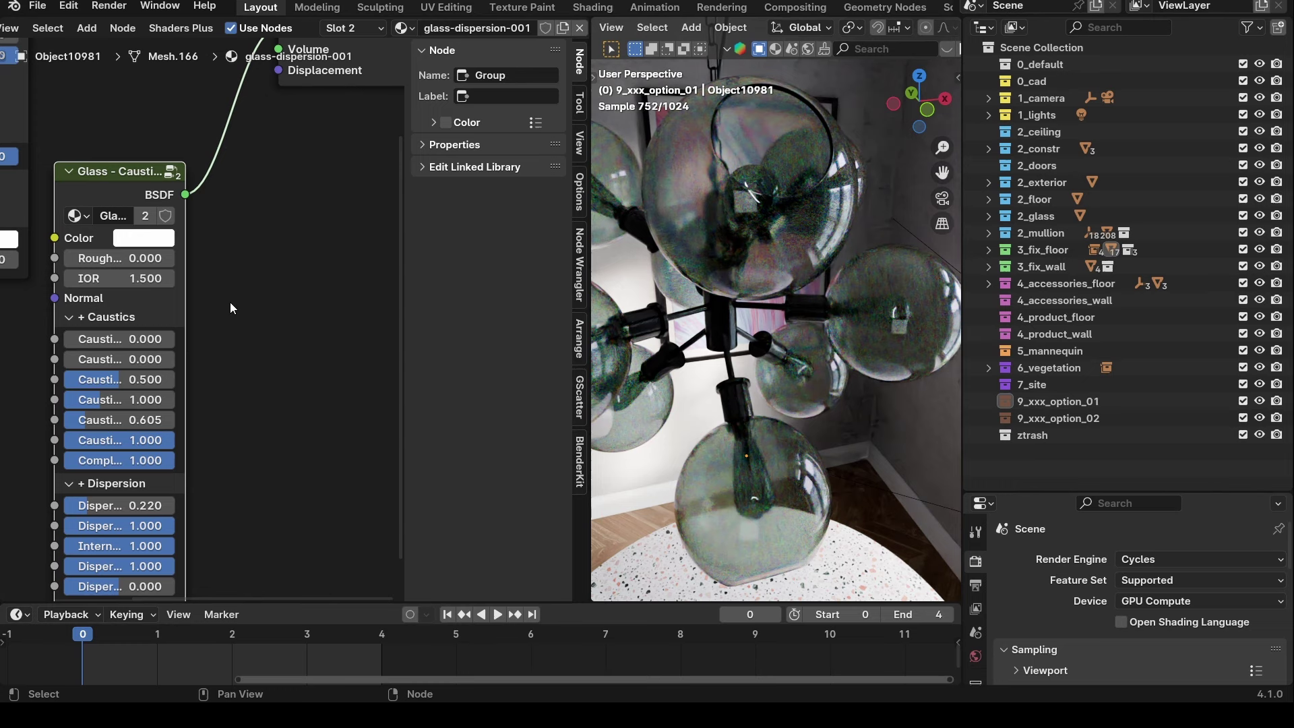
middle_drag(691, 337, 727, 355)
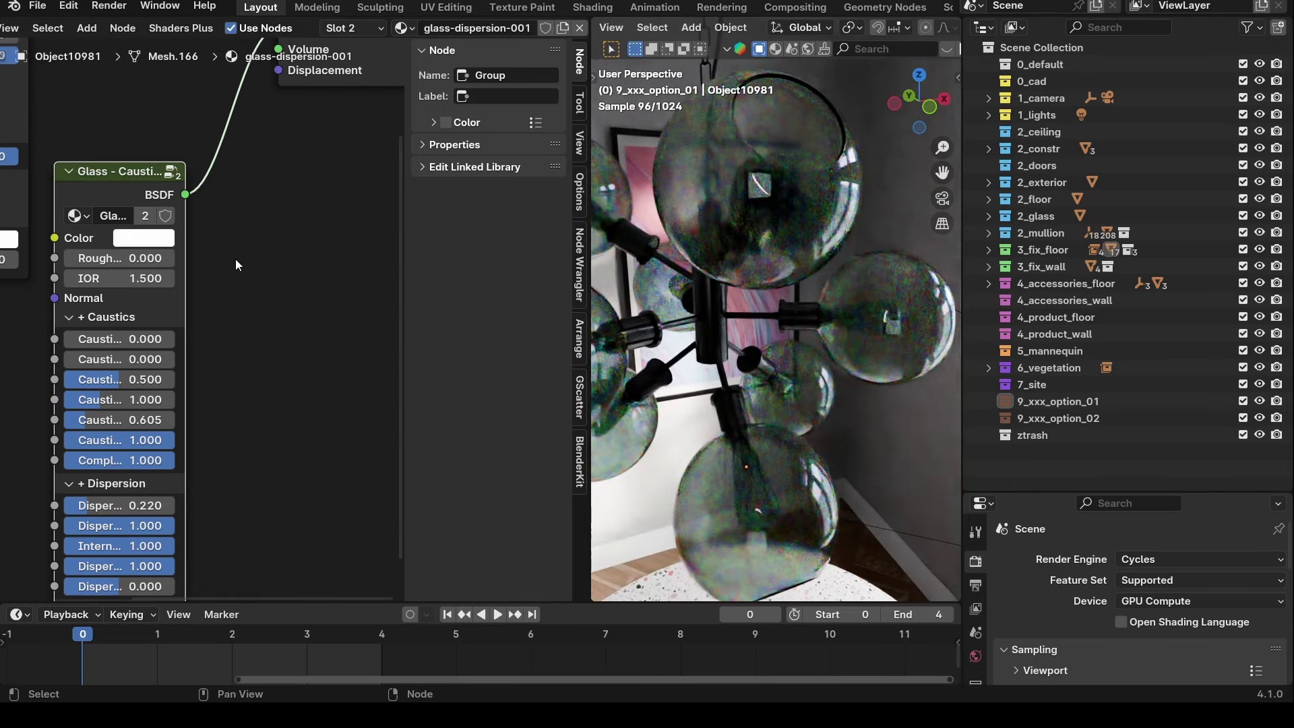
scroll(222, 248, down, 4)
middle_drag(211, 199, 220, 361)
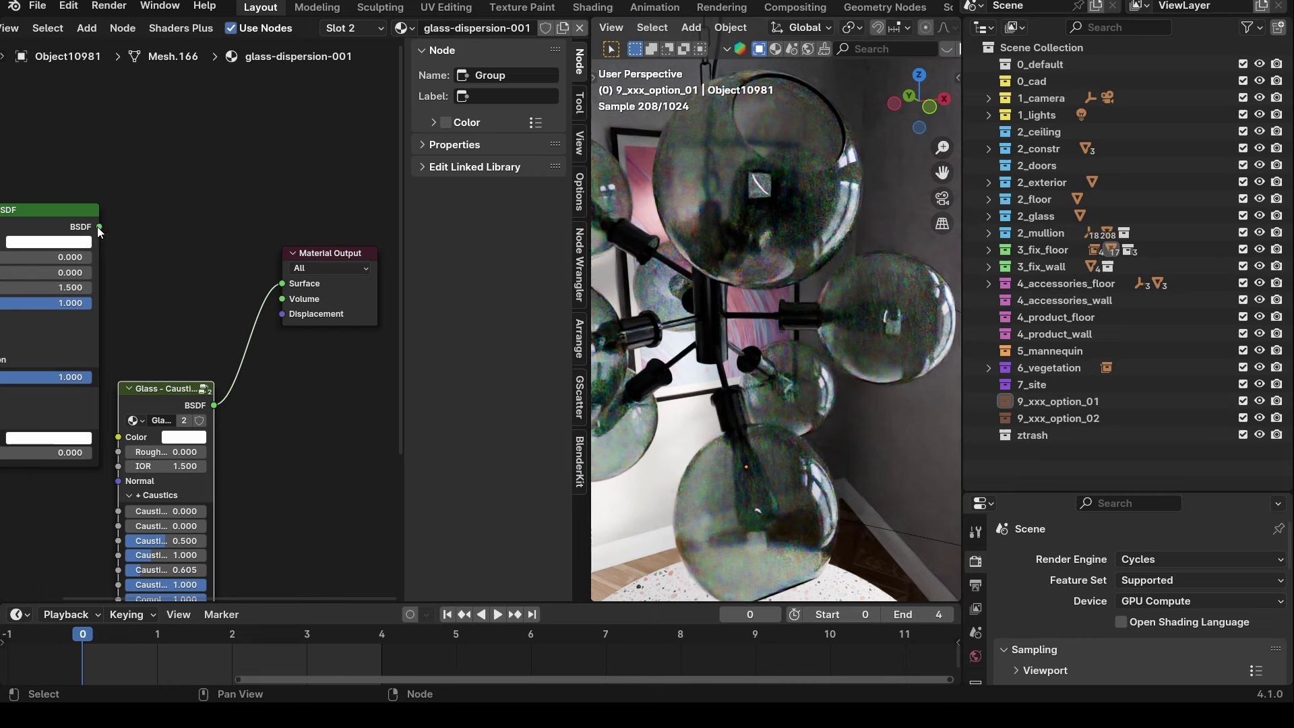
drag(99, 226, 283, 284)
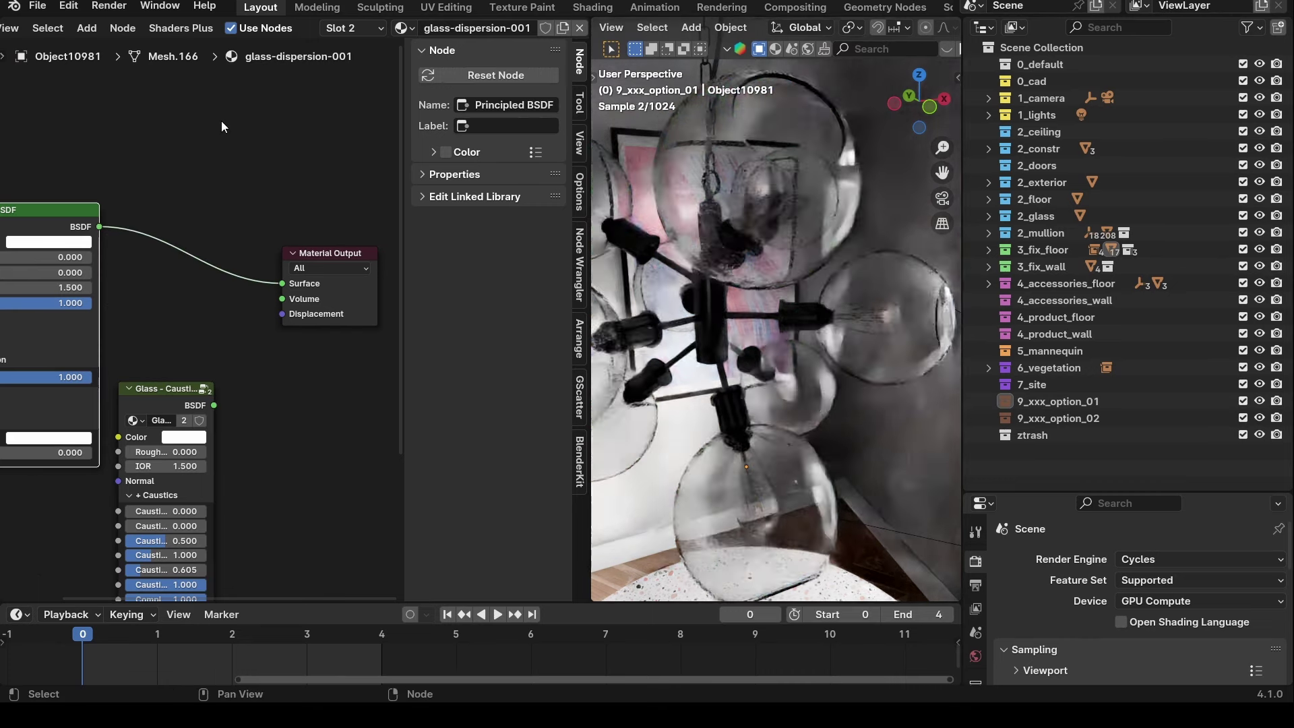
drag(173, 391, 174, 393)
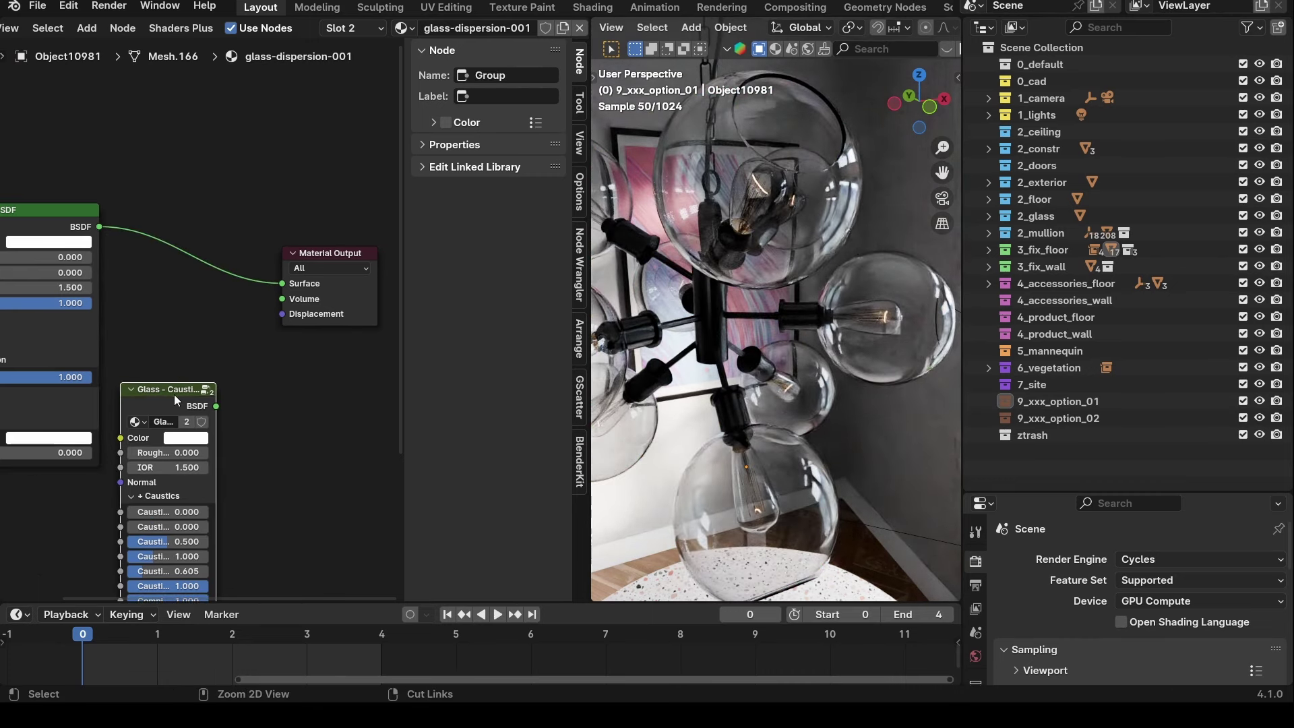
key(x)
middle_drag(825, 273, 718, 279)
key(KP_0)
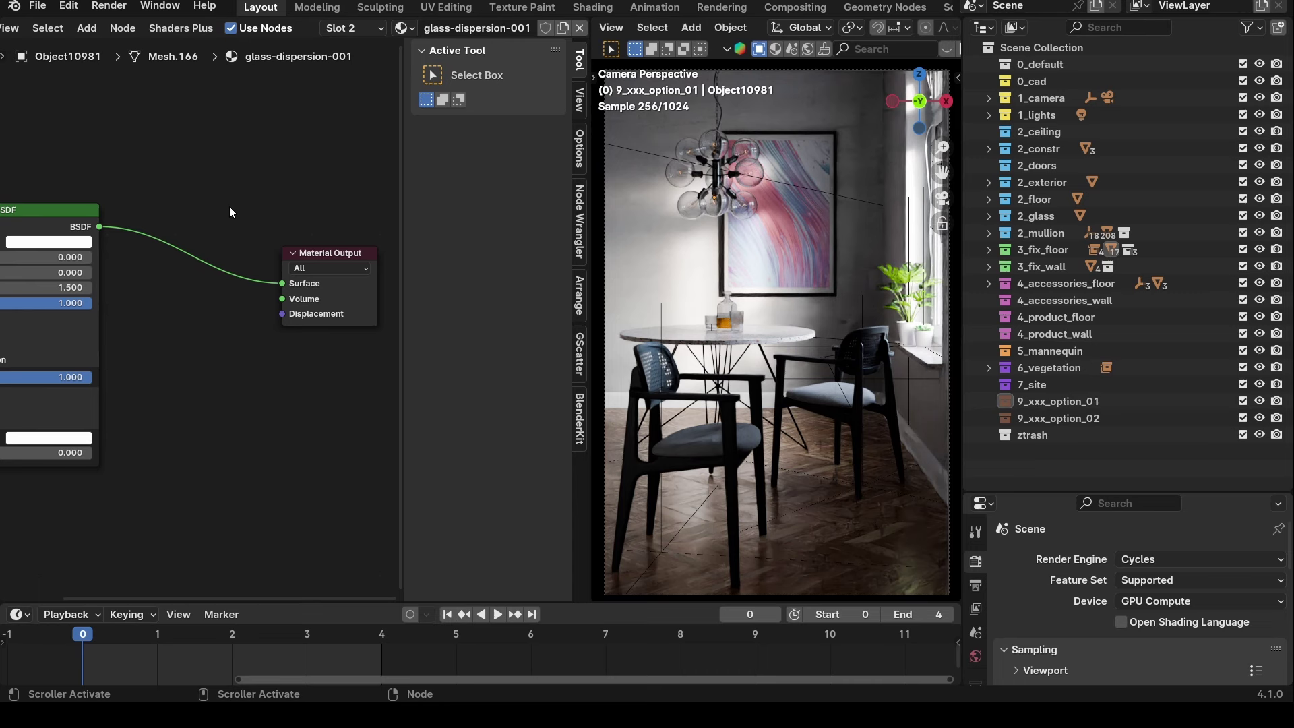
Switch the left node editor area to a 3D Viewport.
middle_drag(229, 206, 316, 262)
scroll(316, 261, down, 2)
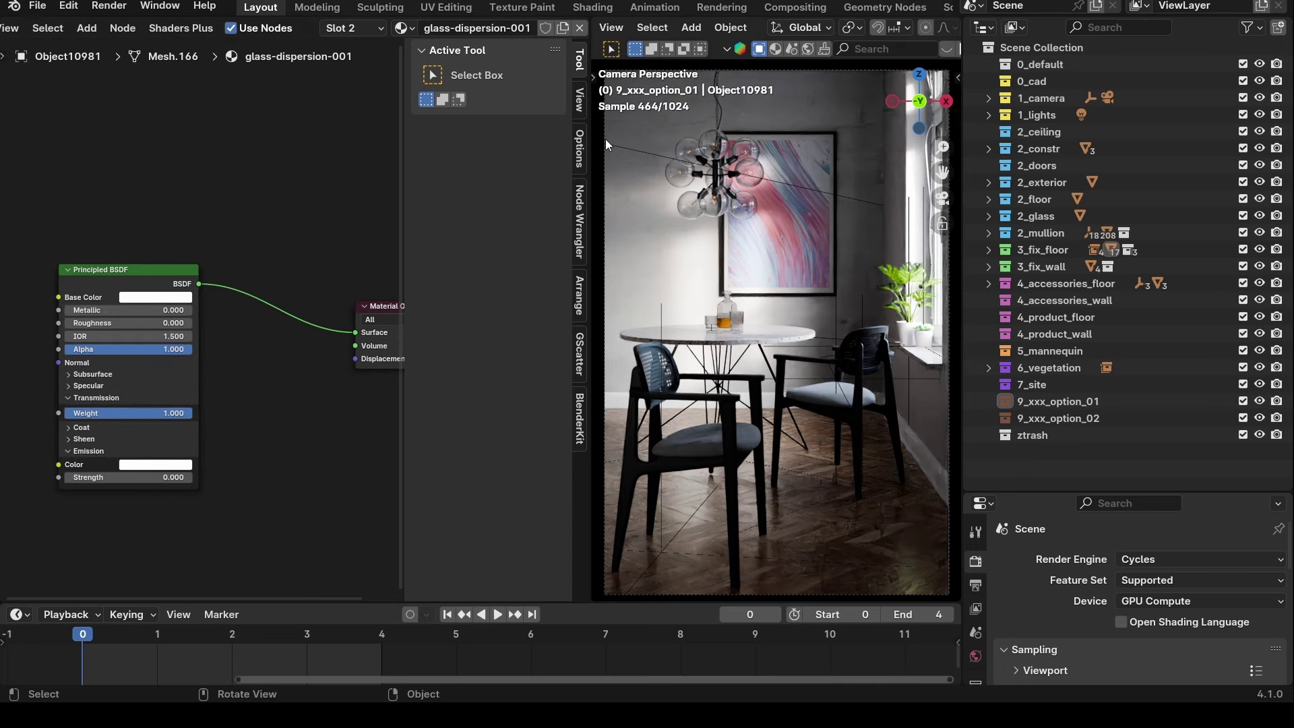
right_click(589, 195)
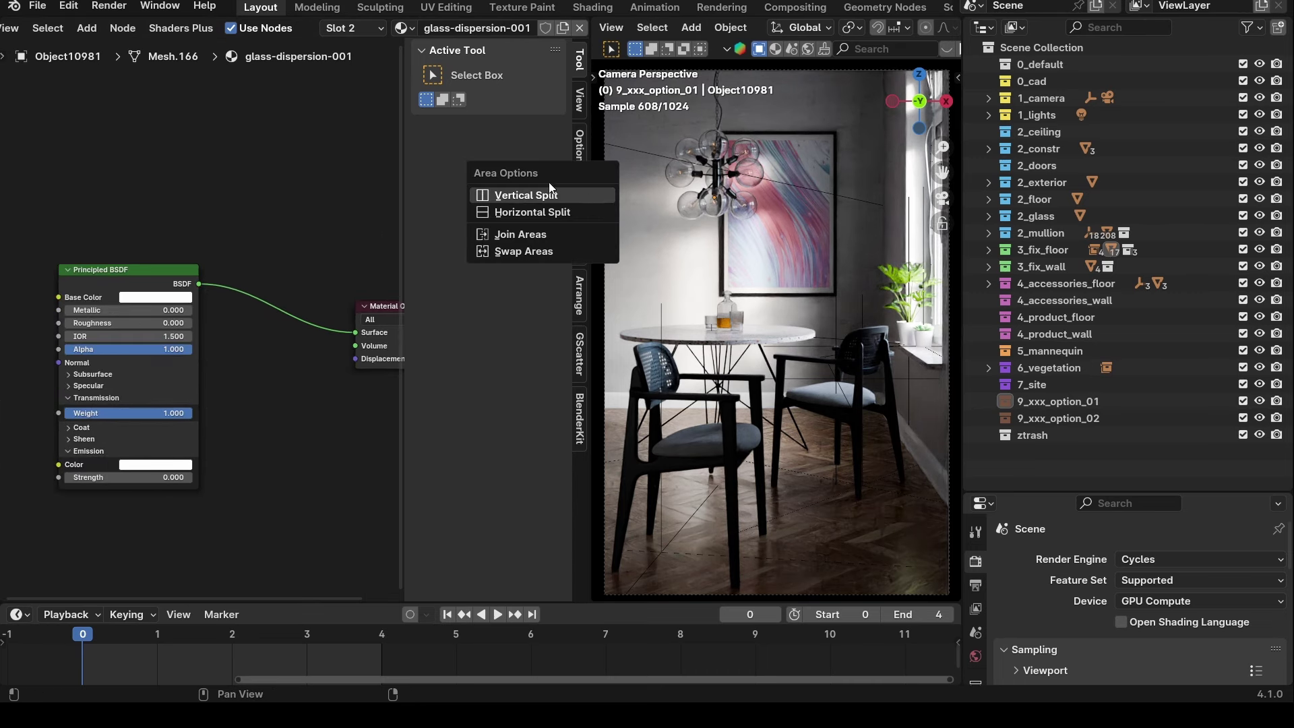
scroll(41, 31, up, 4)
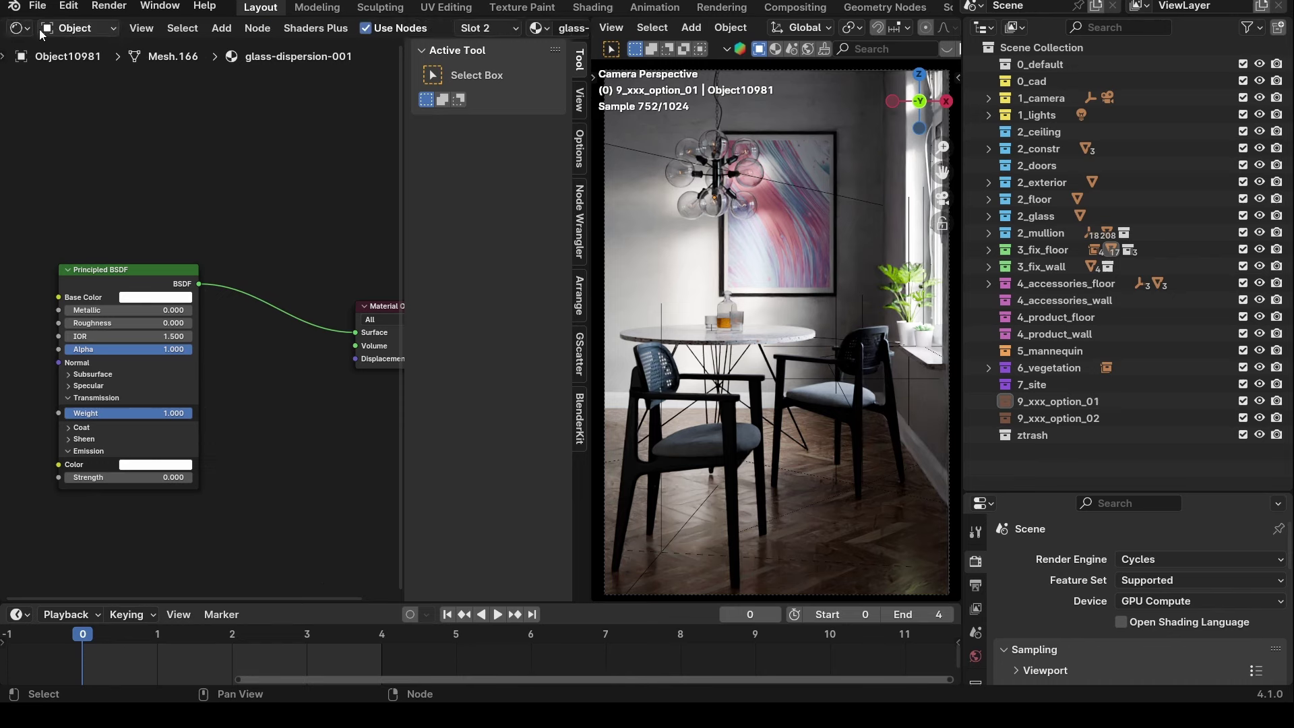
click(19, 28)
click(67, 73)
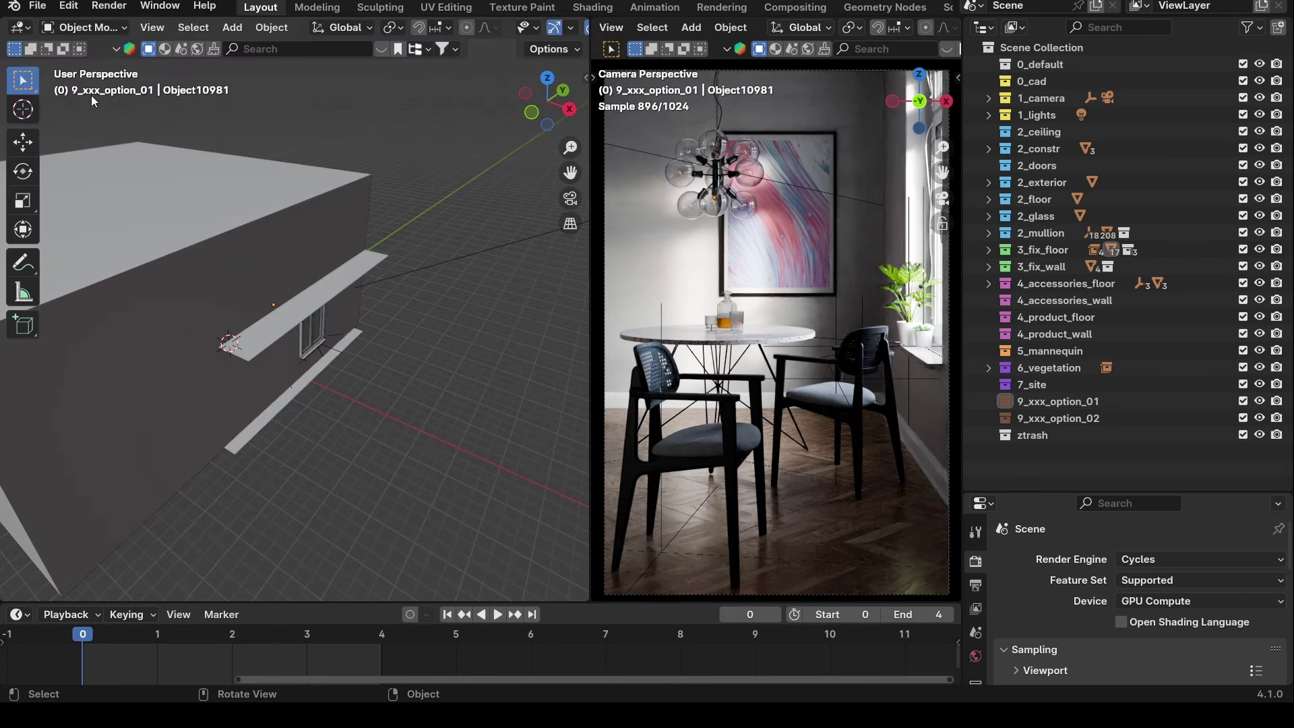
Orbit and zoom around the building model, viewing the window wall, the box from above and the brick wall.
middle_drag(146, 322, 317, 340)
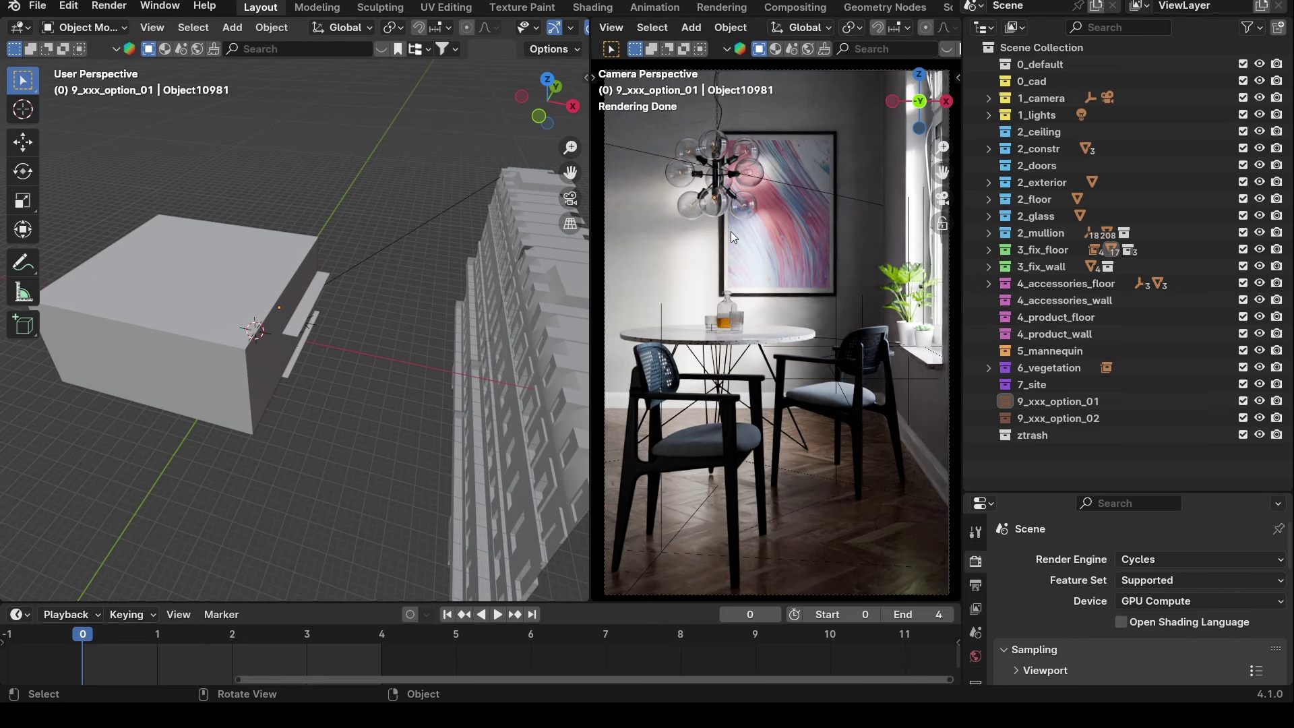
middle_drag(358, 402, 257, 333)
scroll(300, 320, up, 7)
middle_drag(344, 345, 273, 281)
scroll(313, 345, down, 2)
scroll(327, 389, down, 1)
scroll(328, 389, down, 1)
scroll(320, 367, up, 5)
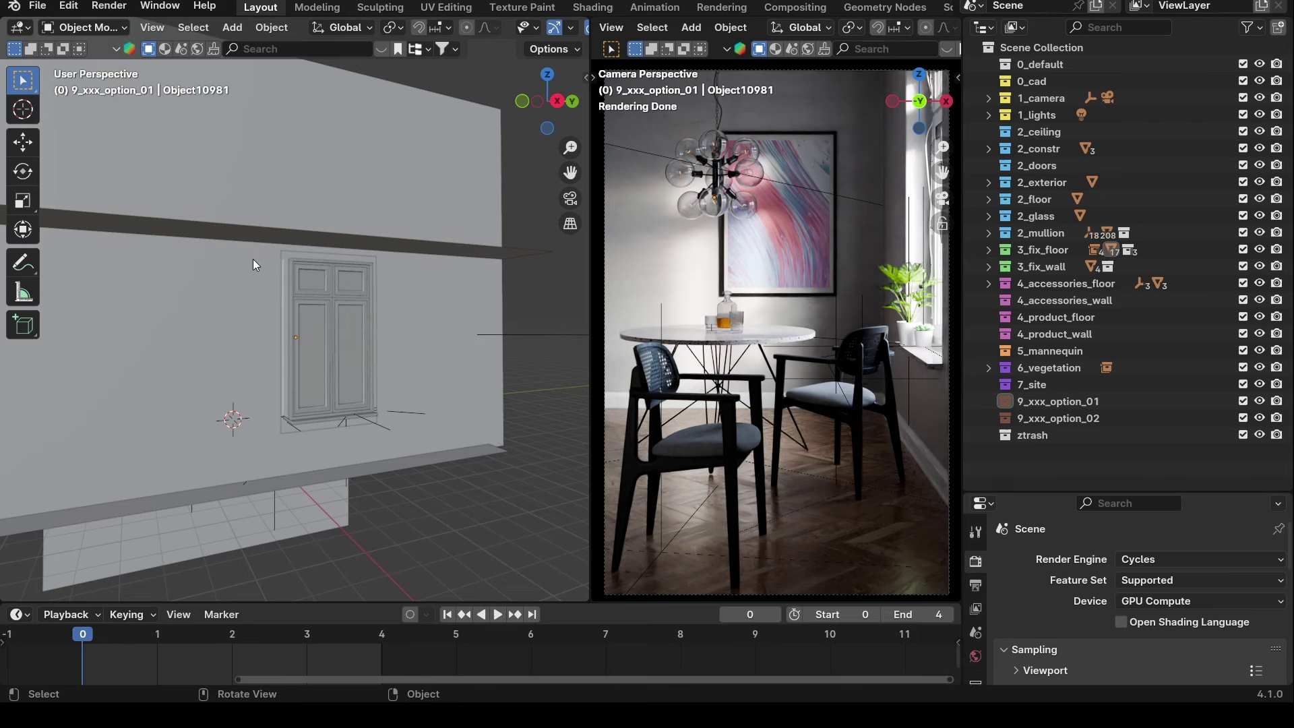
middle_drag(206, 282, 265, 367)
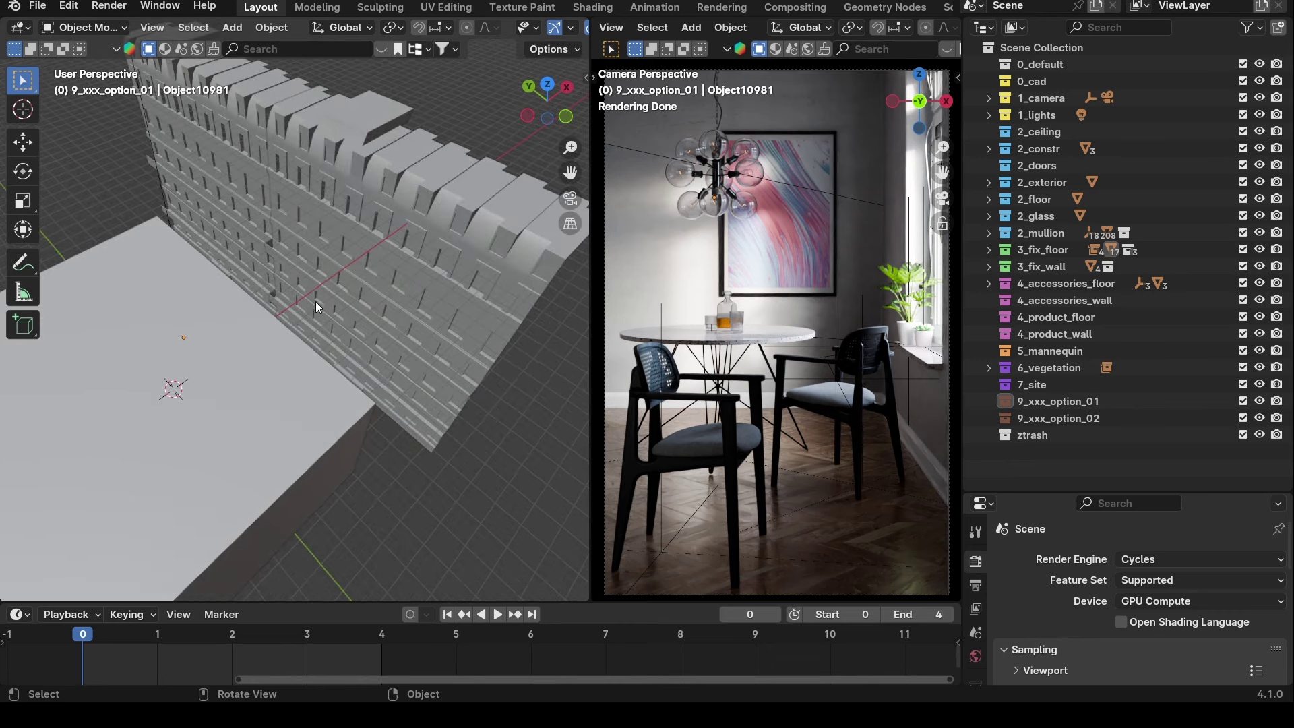
middle_drag(329, 275, 219, 224)
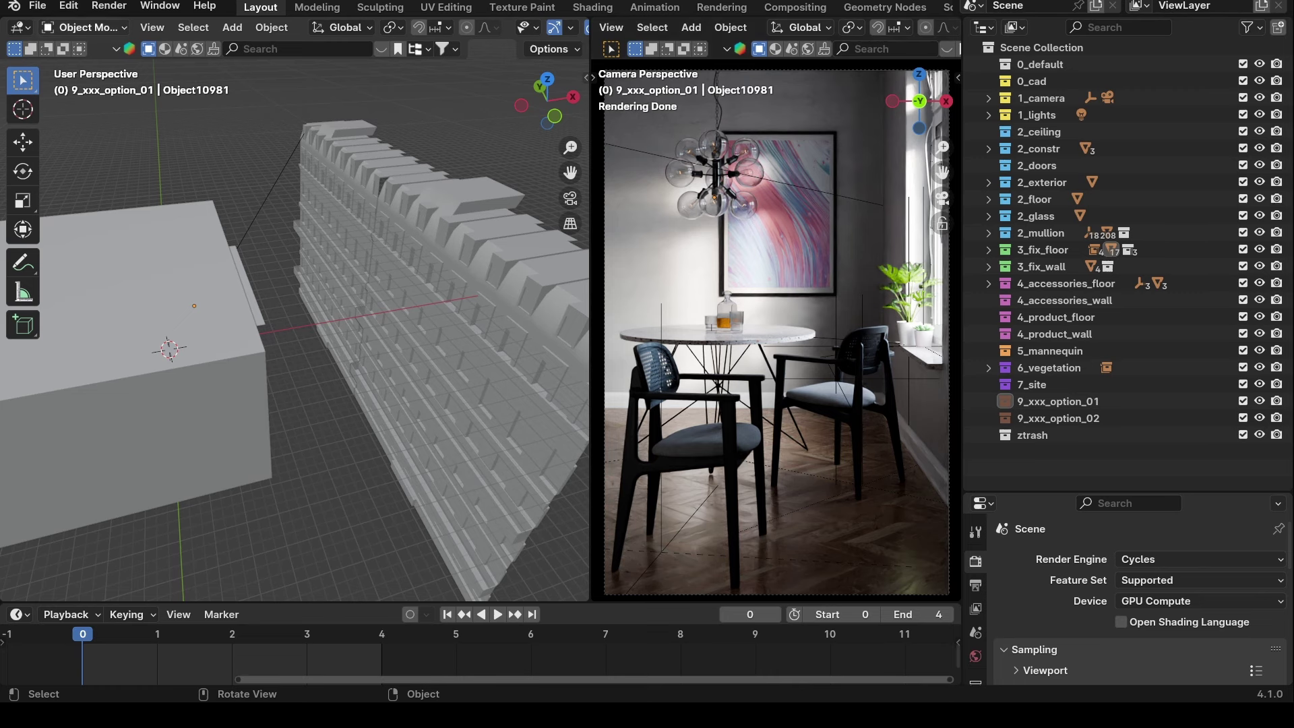
click(19, 28)
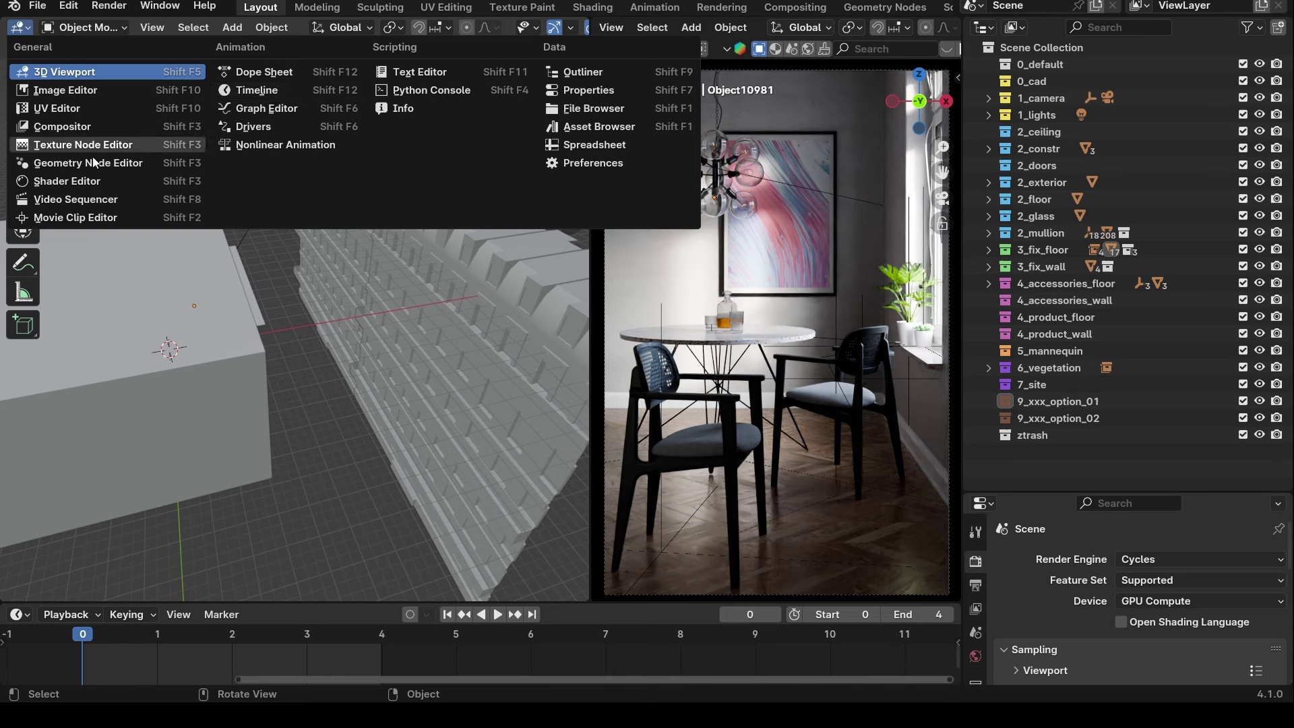
Show the World node tree in the left Shader Editor, with the sidebar hidden and all nodes framed.
click(81, 181)
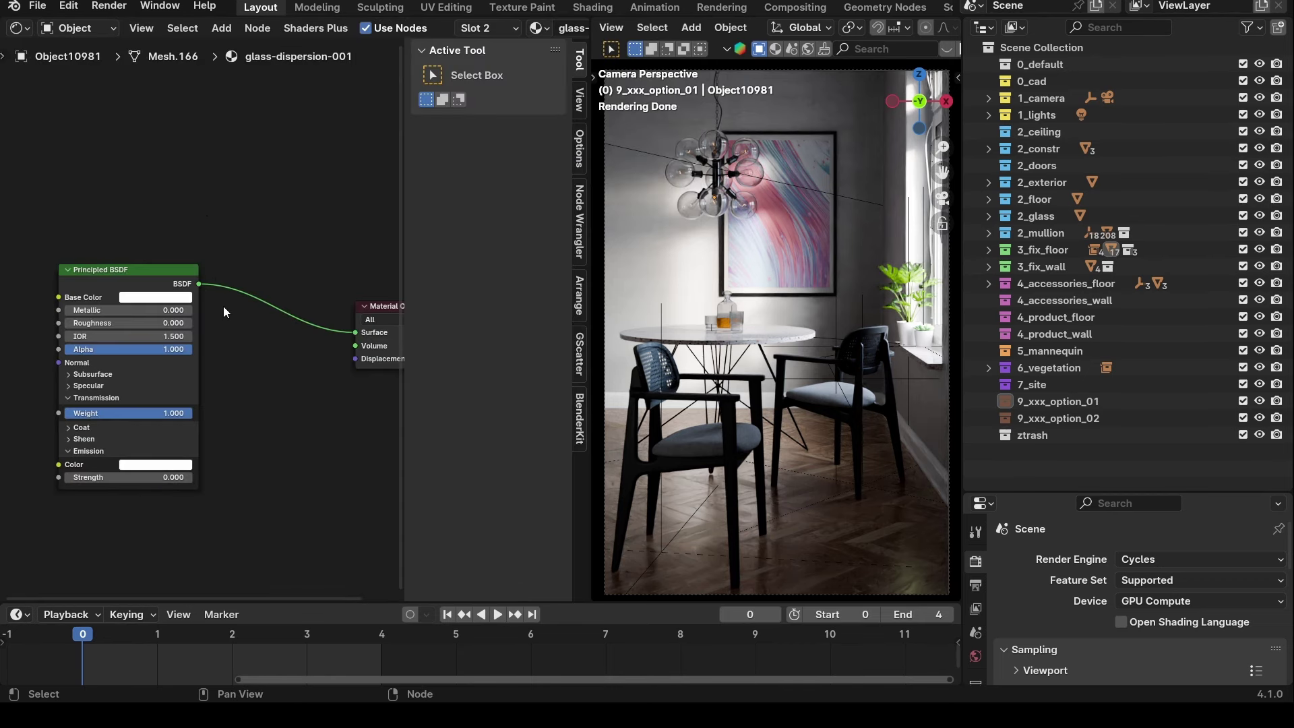
click(74, 27)
click(70, 87)
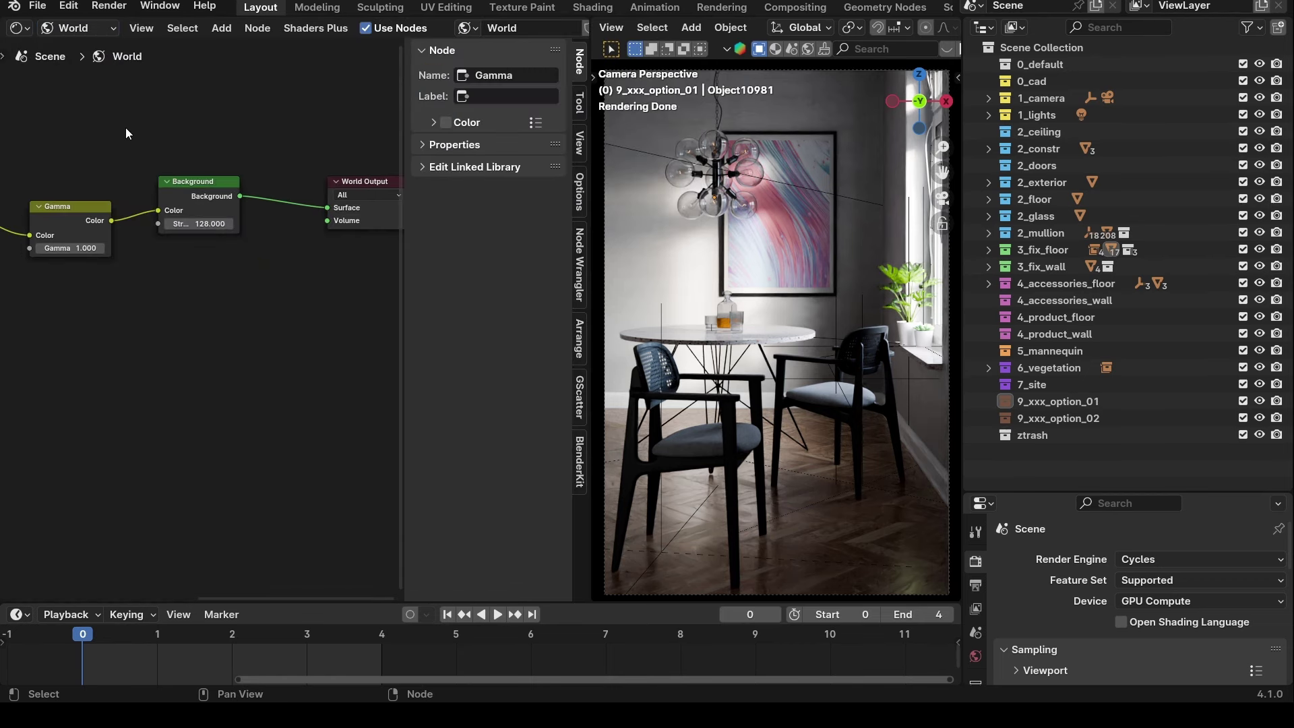
middle_drag(125, 127, 270, 186)
scroll(189, 197, down, 1)
middle_drag(155, 210, 289, 188)
middle_drag(229, 236, 173, 208)
key(n)
key(Home)
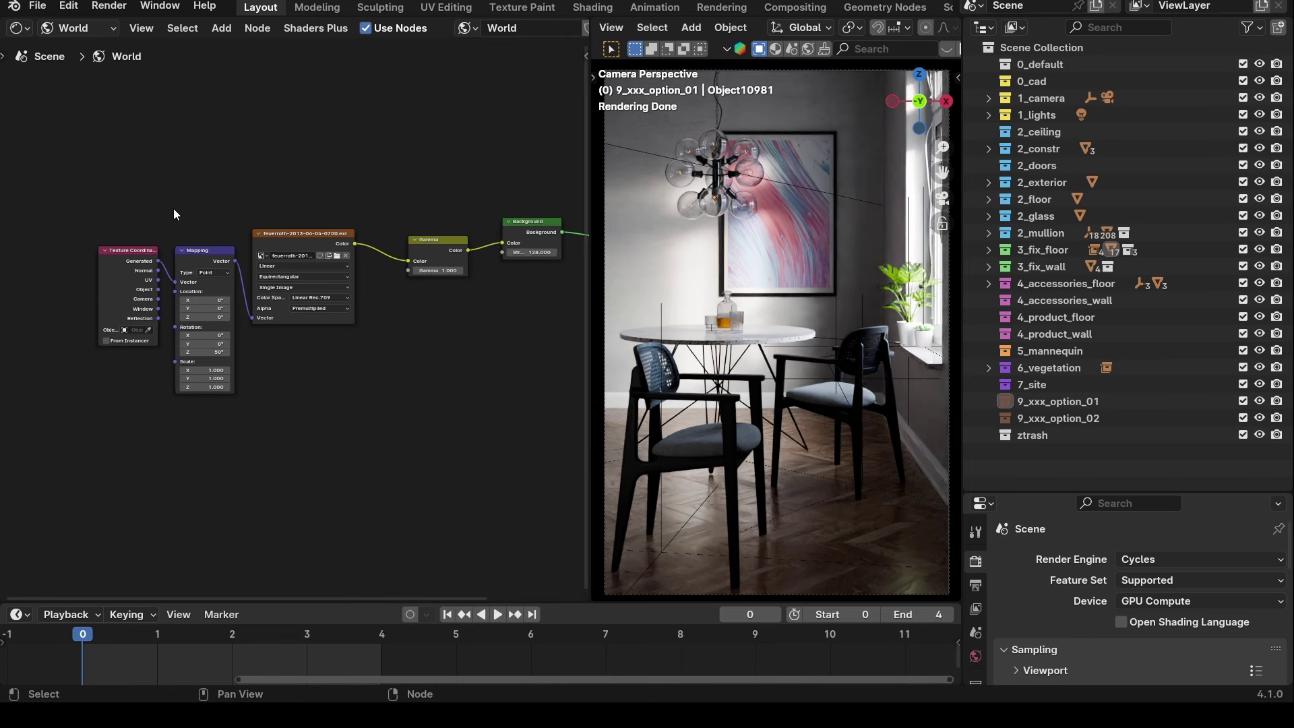
Move the Background and World Output nodes closer together beside the Gamma node.
scroll(519, 301, up, 6)
middle_drag(519, 301, 360, 335)
scroll(476, 278, up, 10)
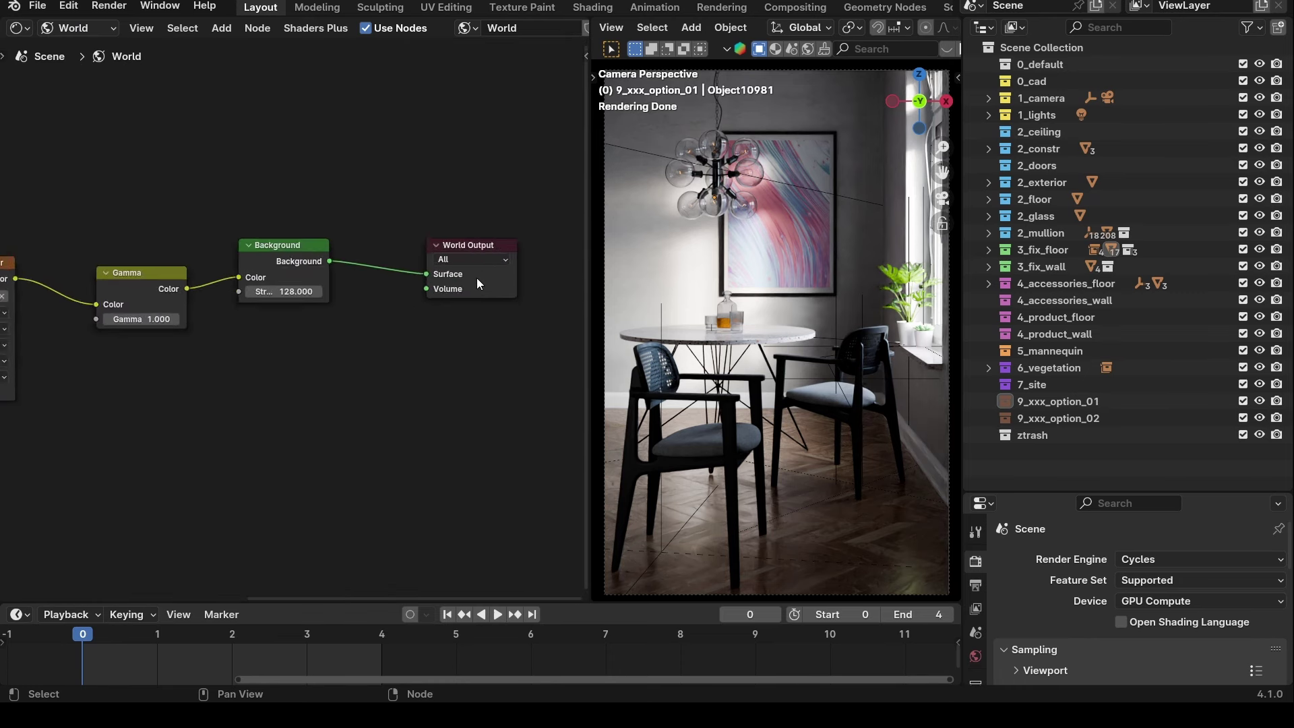
middle_drag(469, 281, 239, 323)
drag(342, 250, 374, 246)
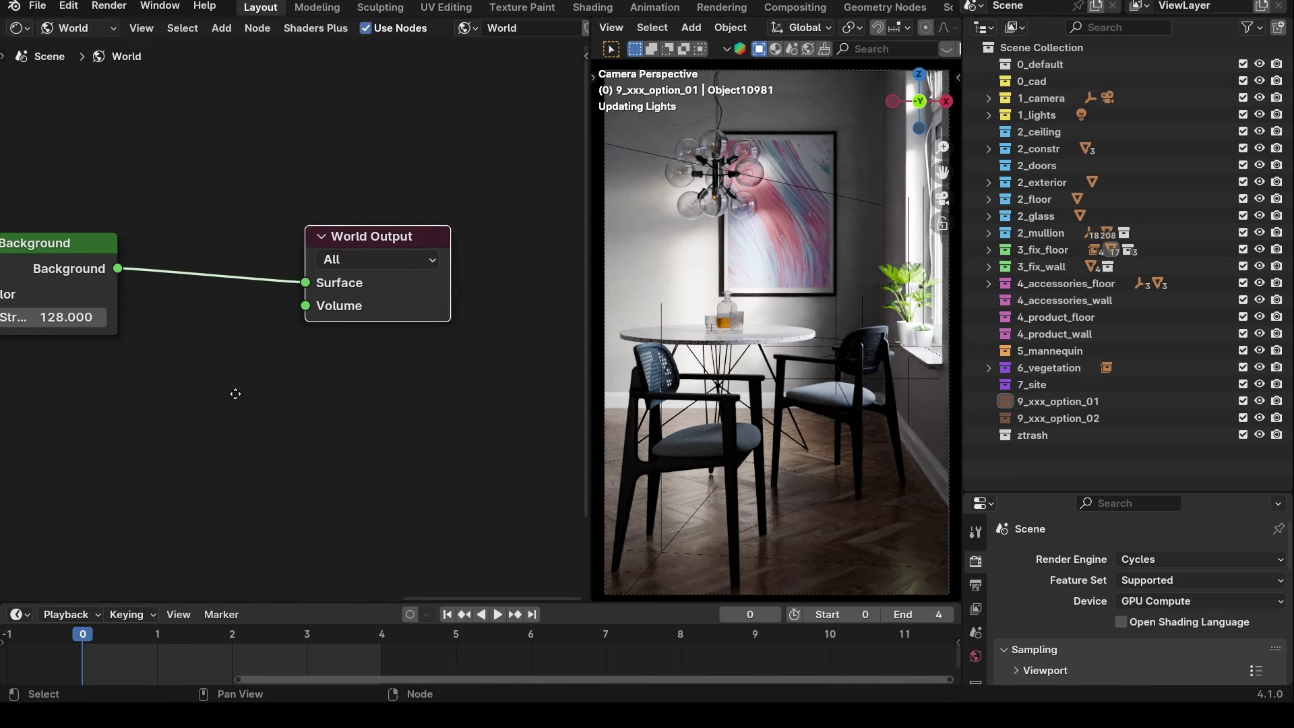
middle_drag(16, 398, 305, 406)
drag(305, 255, 370, 255)
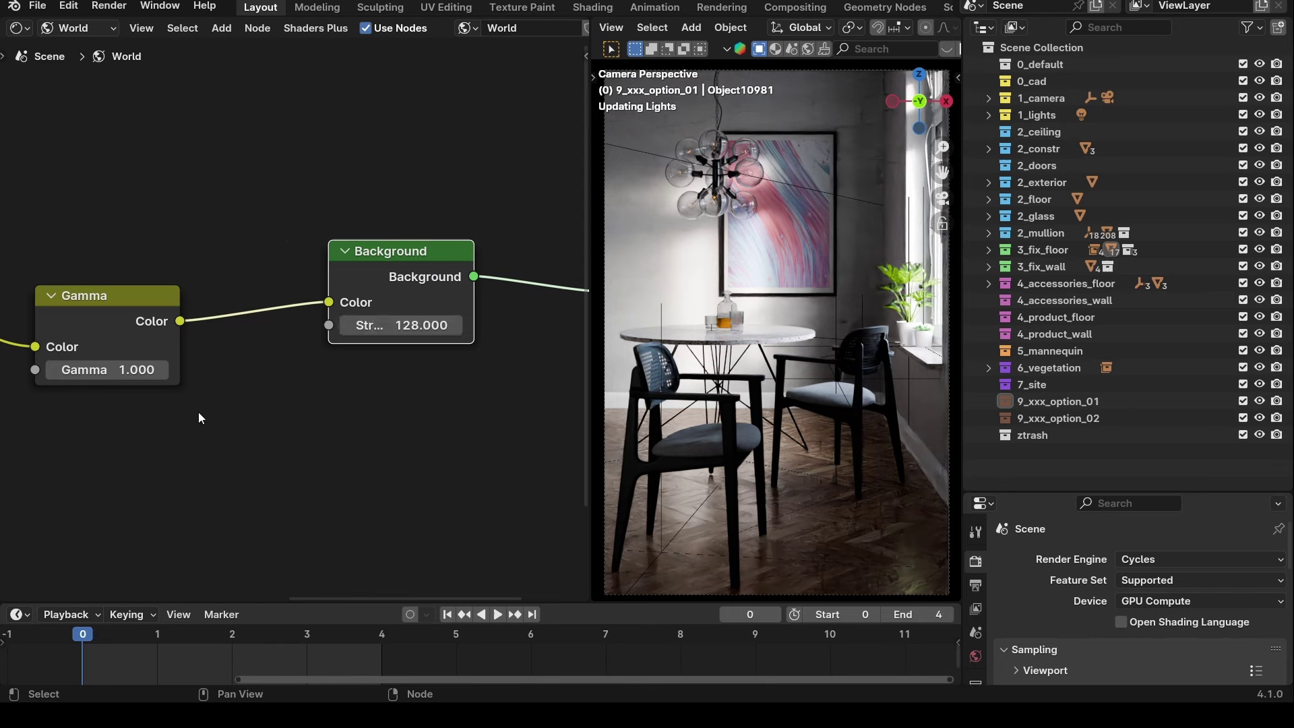
Reposition the feuerroth-2013-06-04-0700.exr image, Mapping and Texture Coordinate nodes.
middle_drag(199, 418, 511, 412)
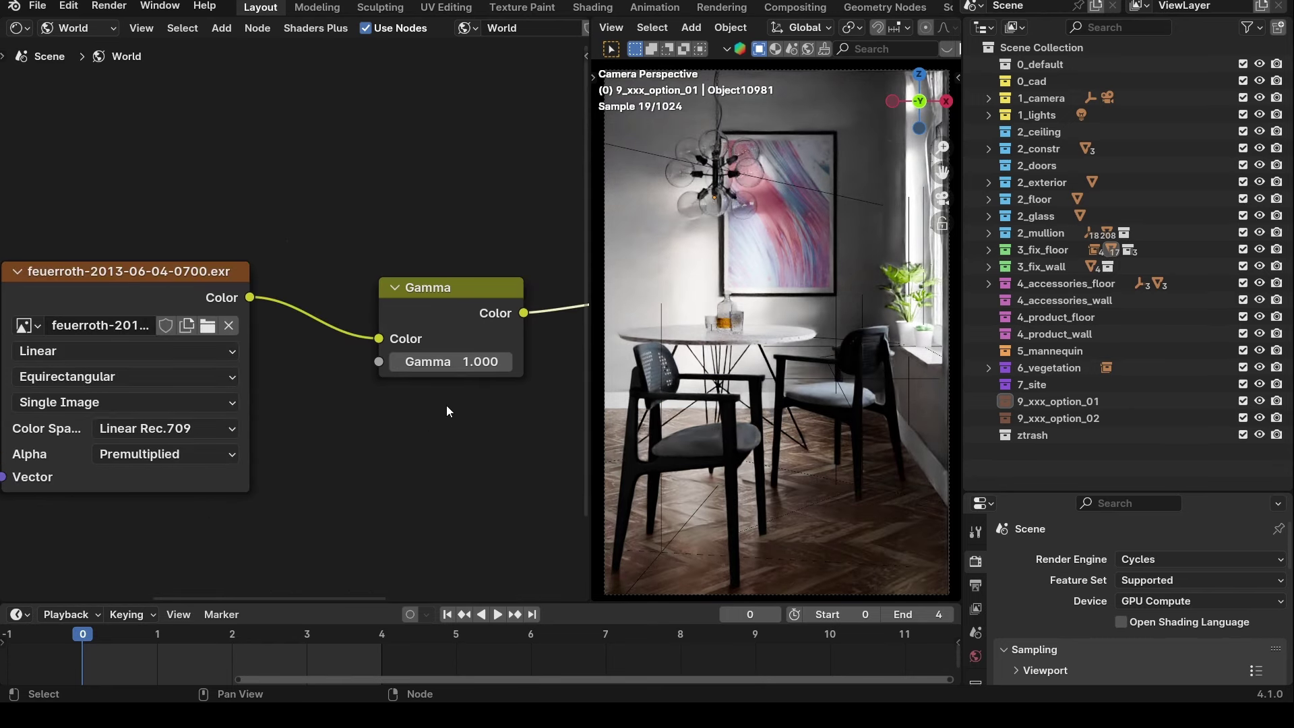
middle_drag(341, 479, 422, 452)
drag(182, 264, 225, 272)
middle_drag(194, 418, 320, 364)
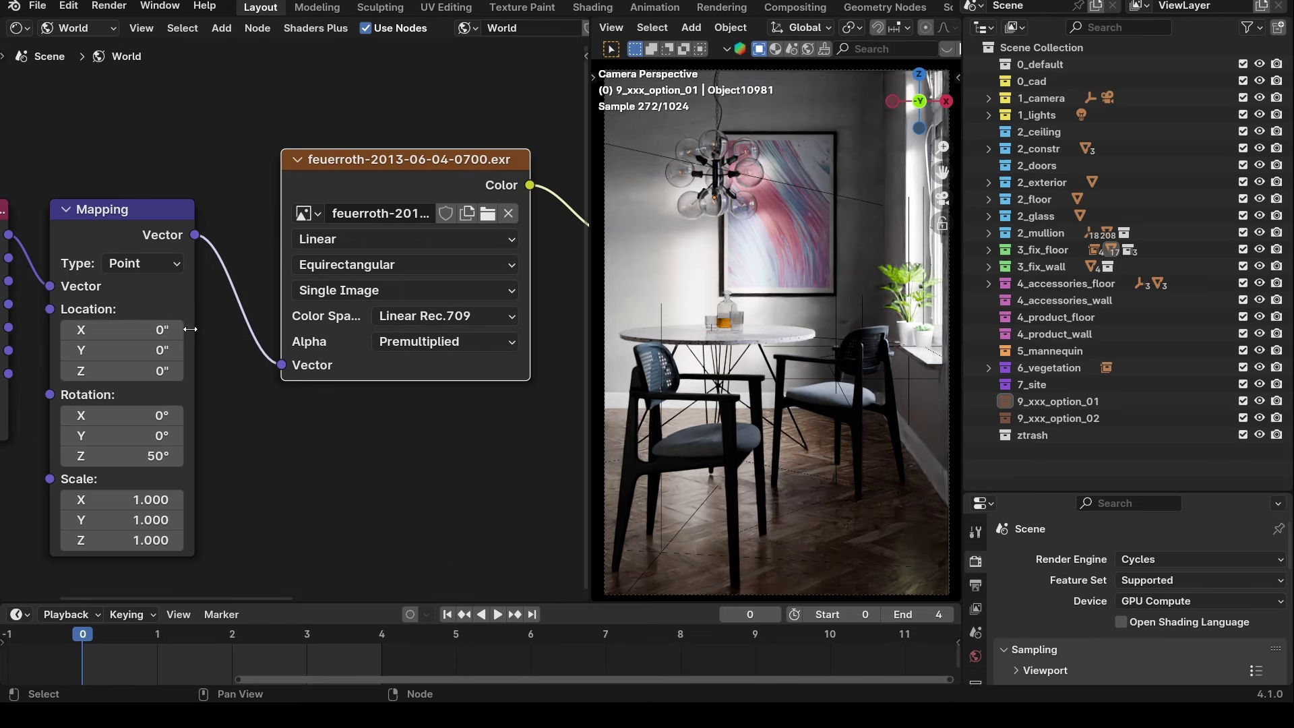
middle_drag(84, 298, 339, 262)
drag(344, 187, 328, 191)
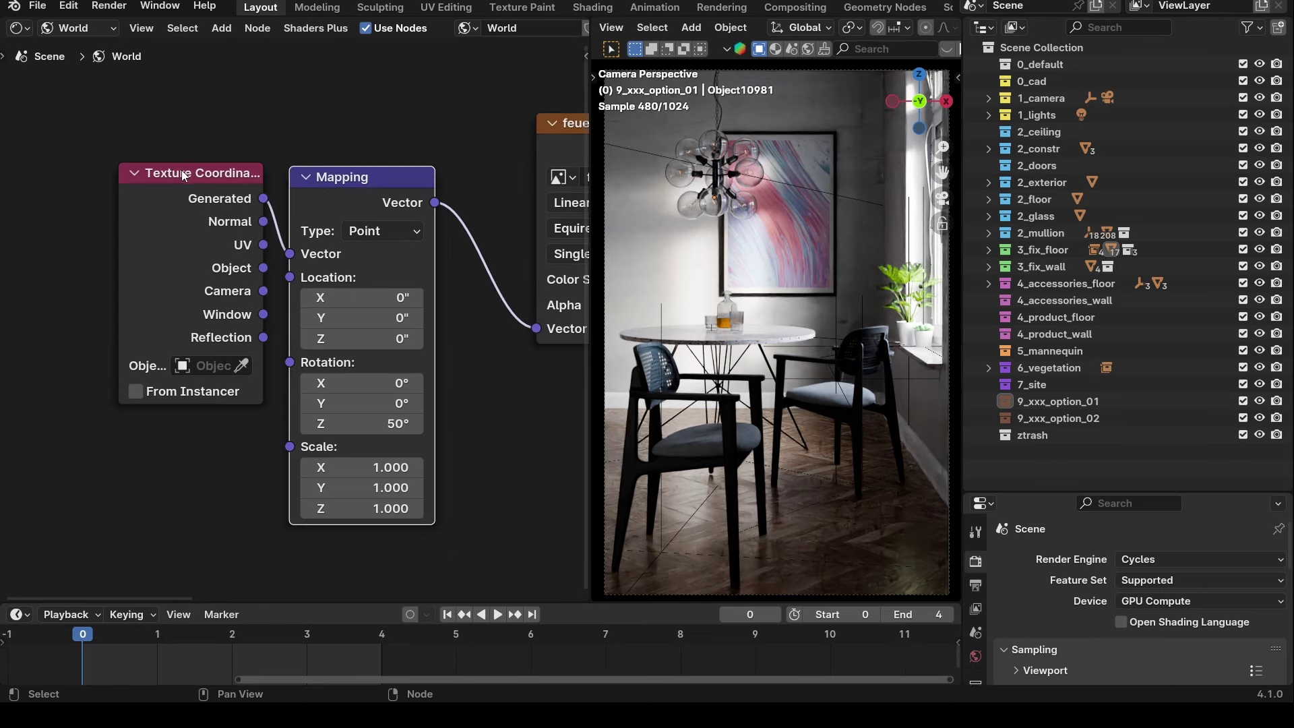
drag(182, 175, 162, 180)
Pan back to the image and Gamma nodes and return the rendered view to the camera.
middle_drag(526, 236, 25, 296)
middle_drag(829, 219, 715, 219)
middle_drag(791, 269, 834, 265)
key(KP_0)
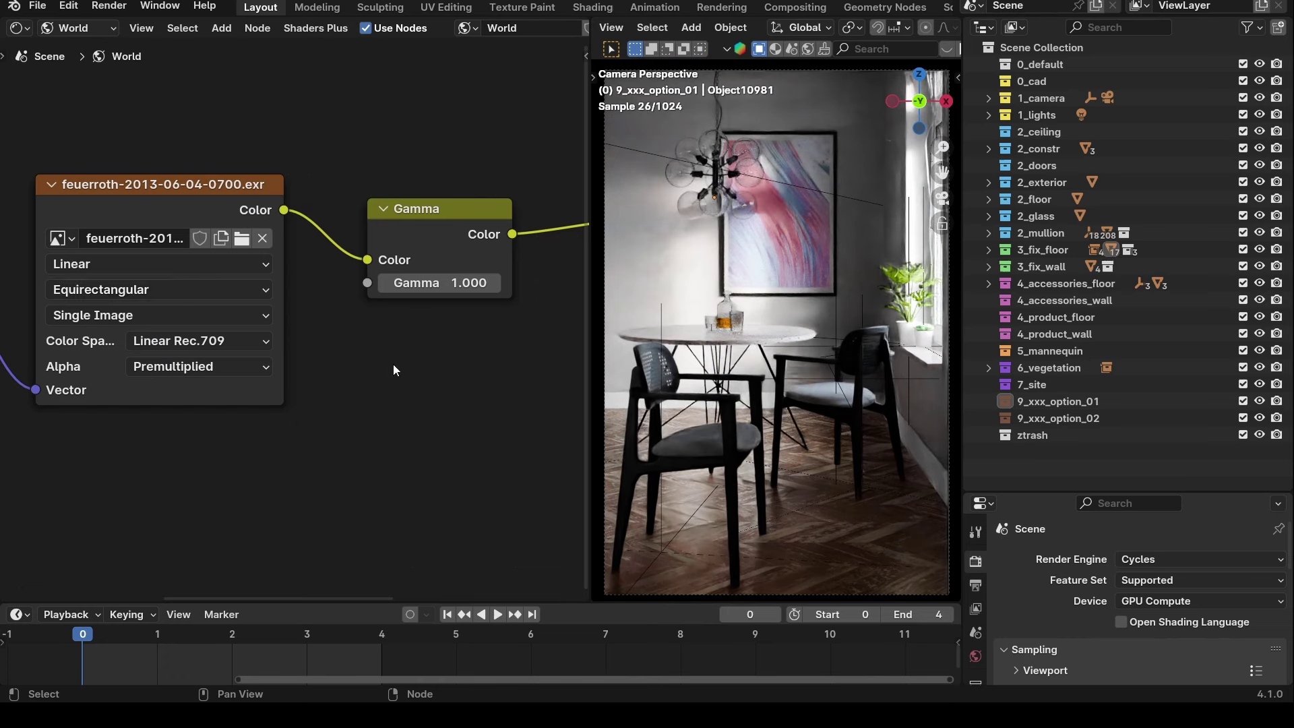
scroll(394, 362, down, 4)
Add an Environment Texture node from the search, redoing it once, and place it below Gamma.
middle_drag(417, 376, 369, 344)
key(shift+a)
mouse_move(369, 344)
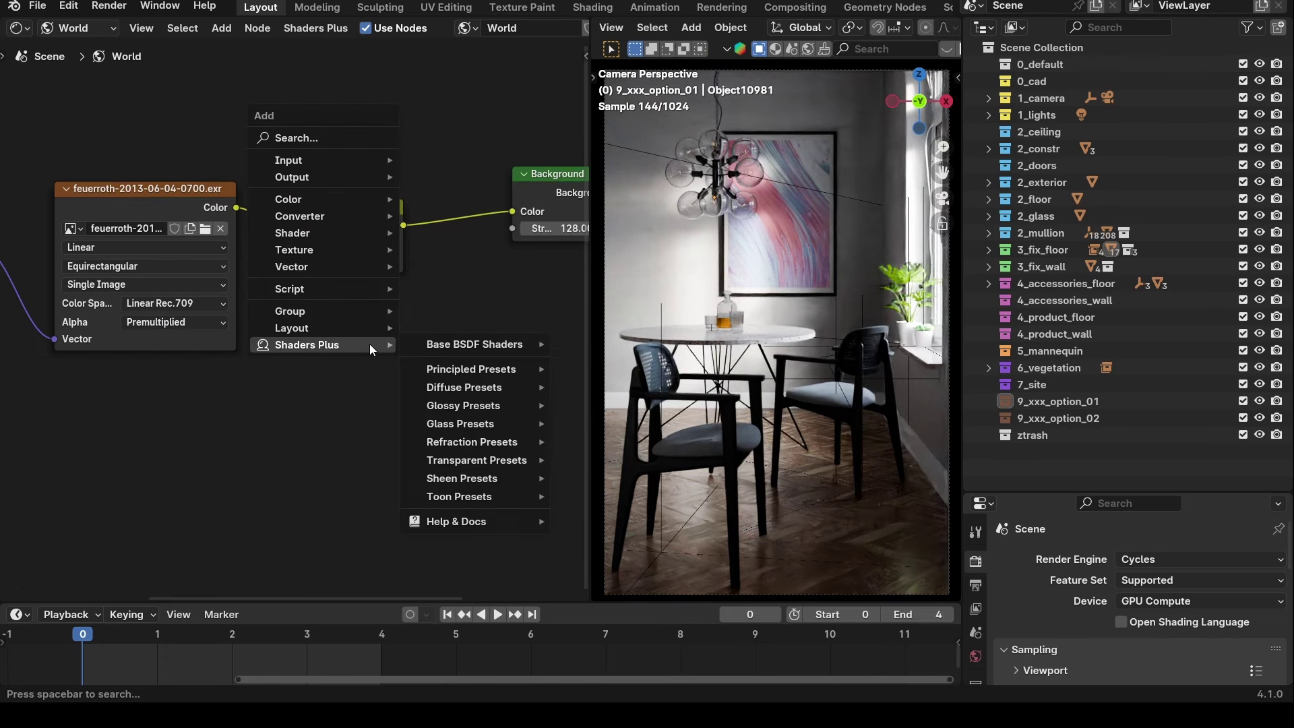
text(envi)
key(Return)
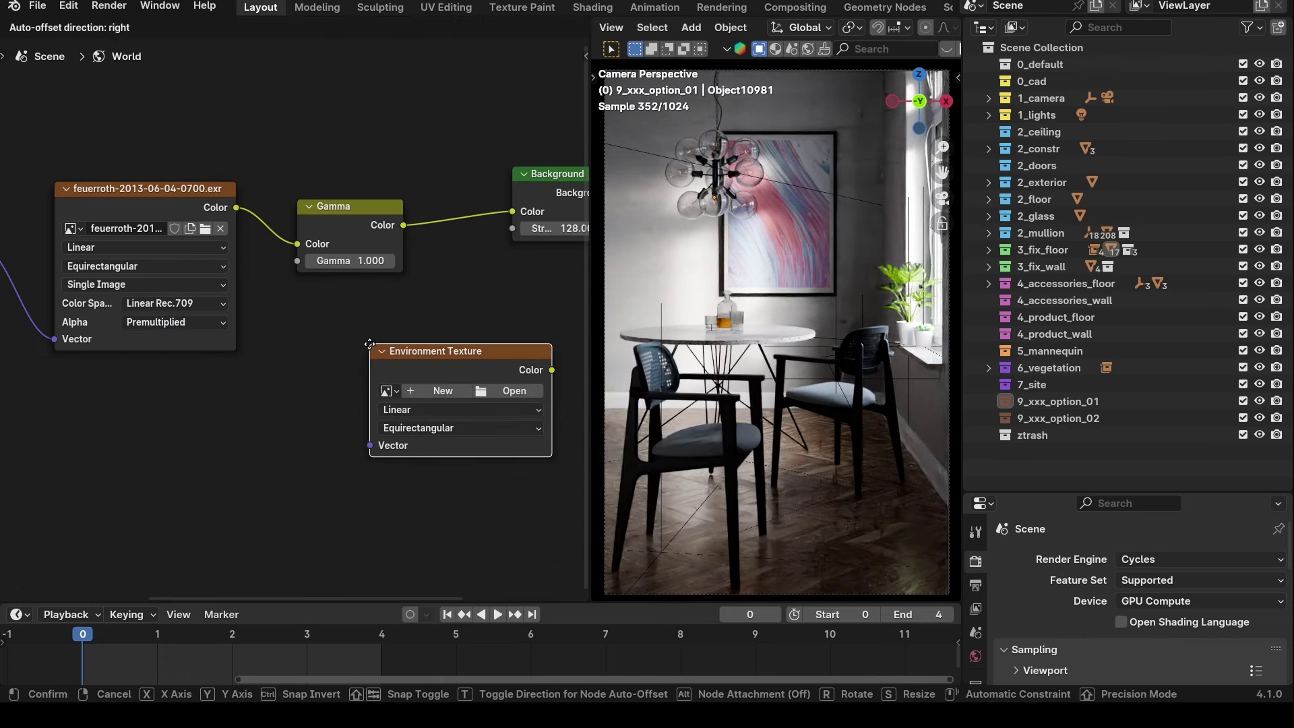
click(354, 362)
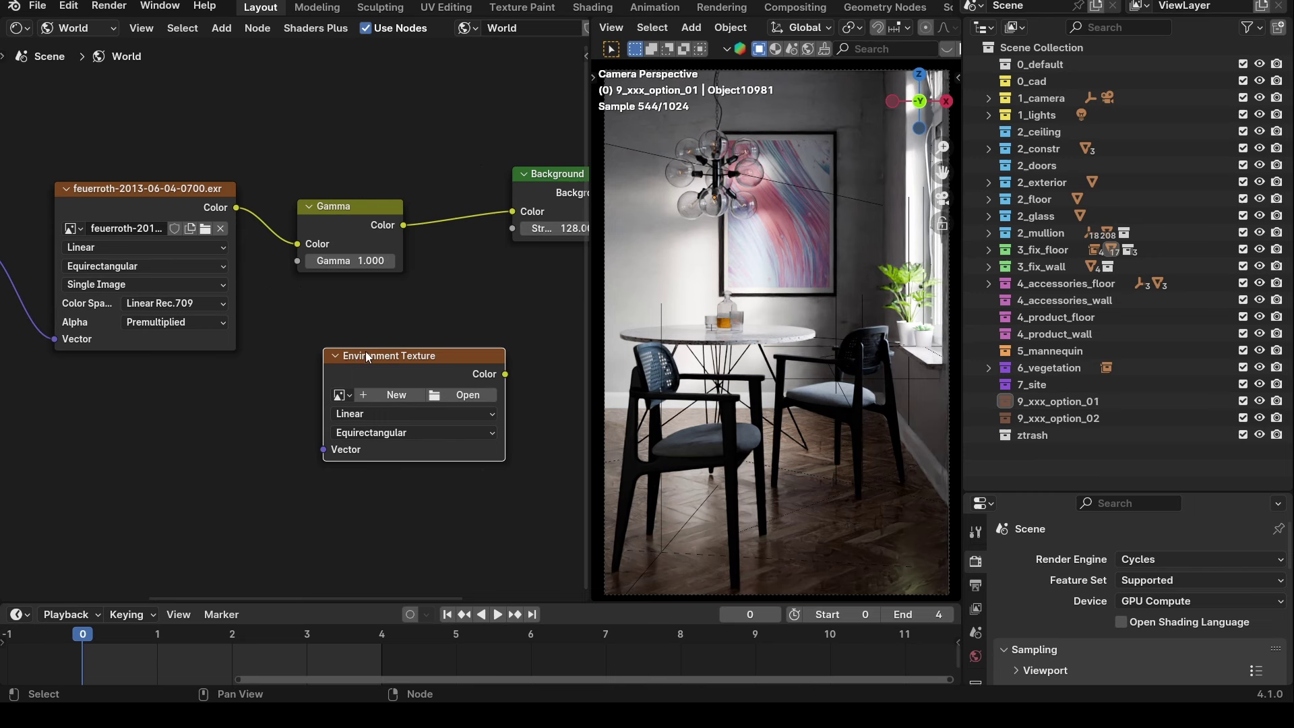
key(ctrl+z)
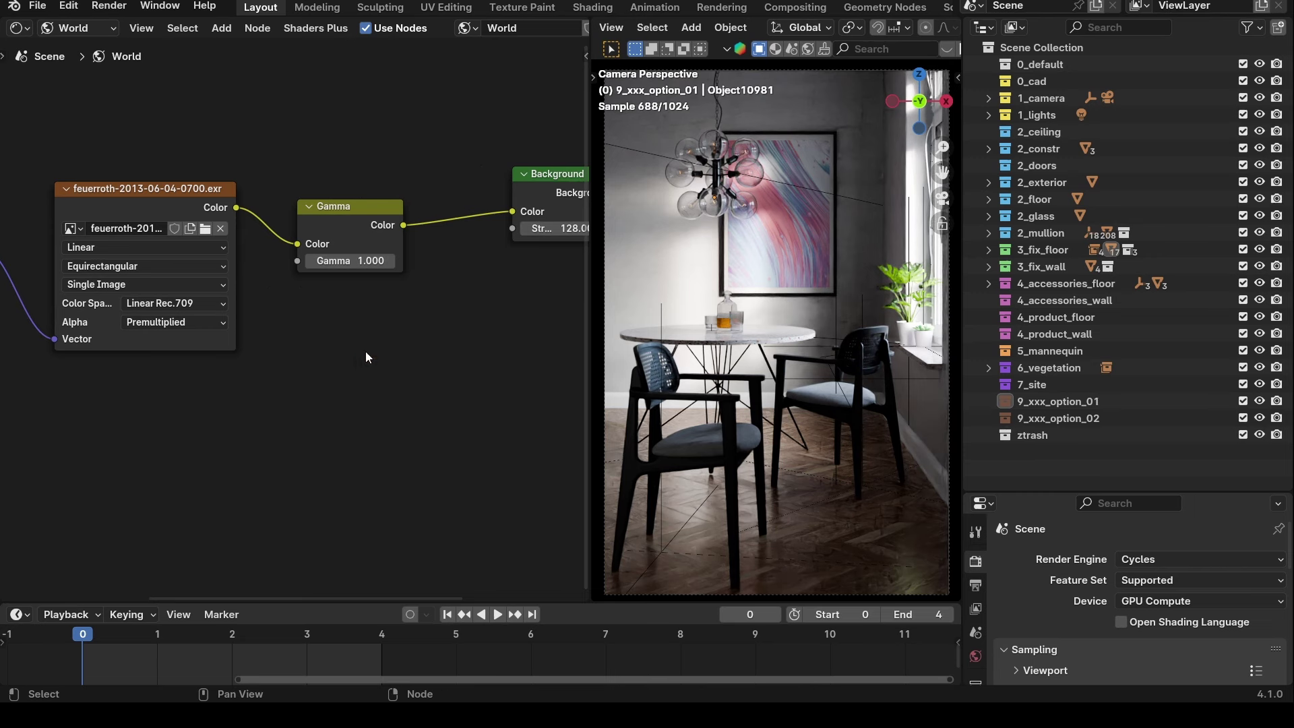
key(shift+a)
text(env)
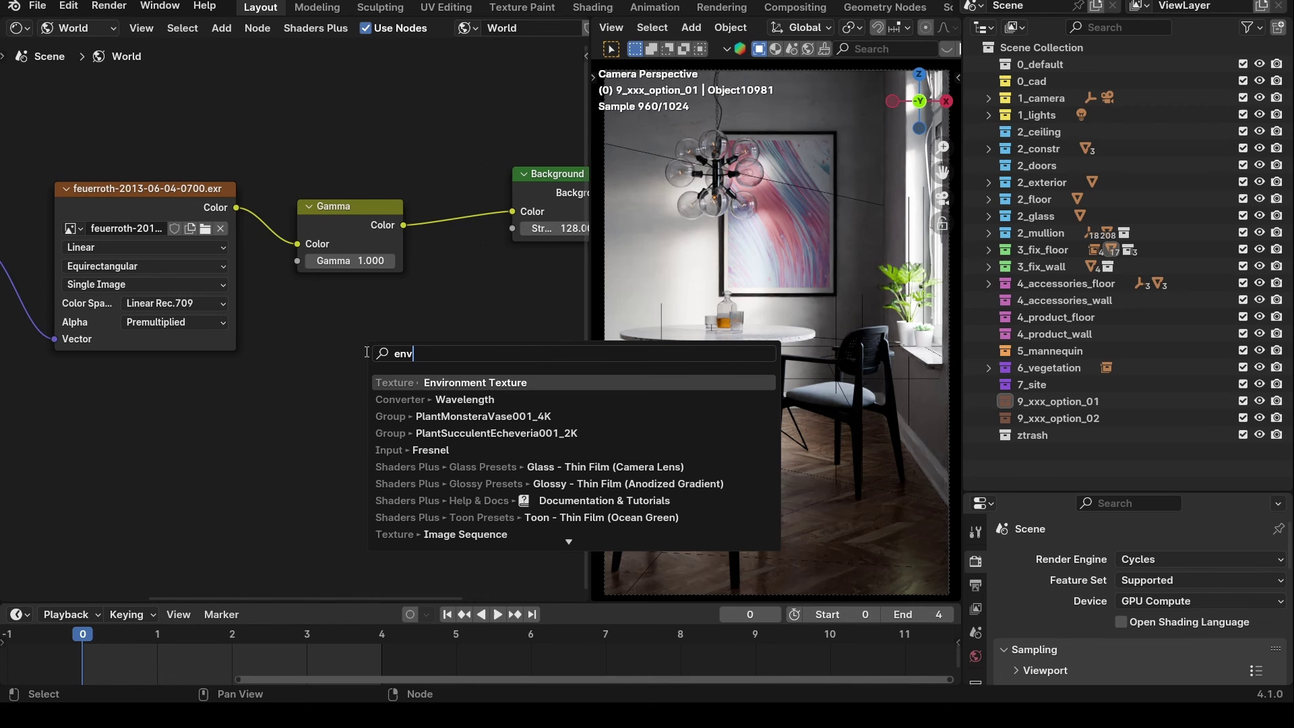
key(Return)
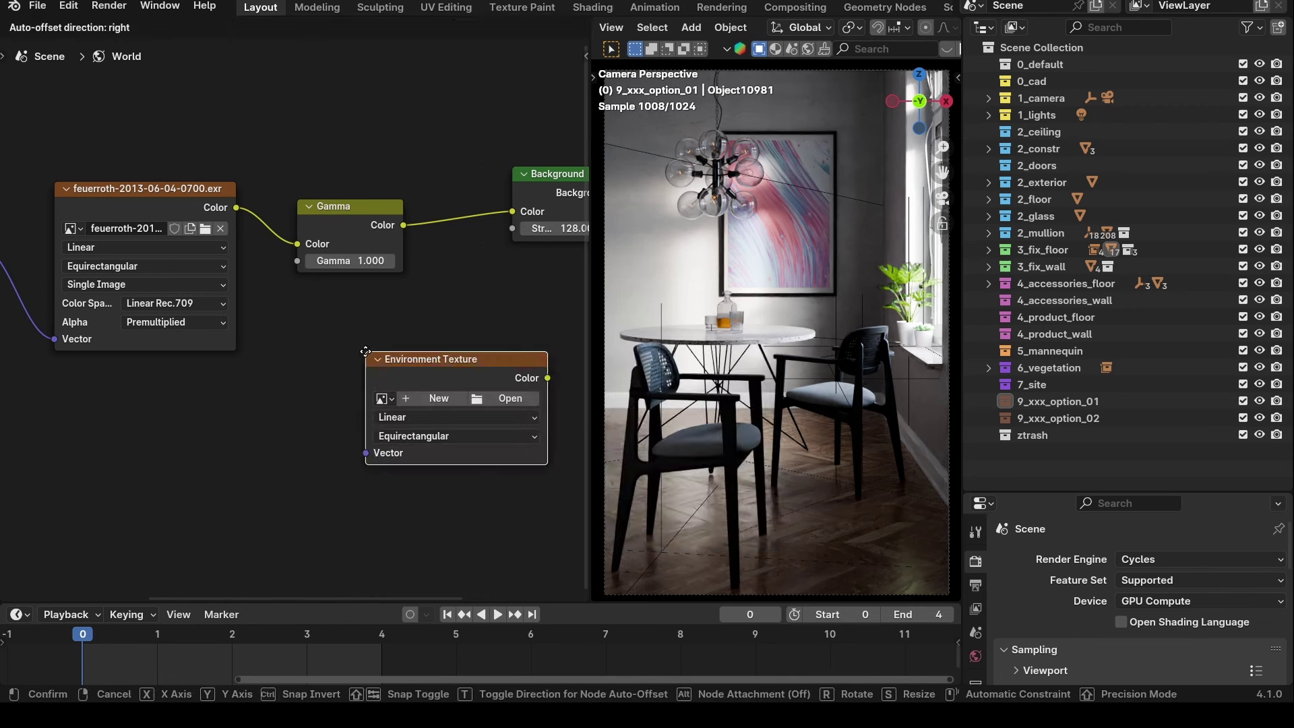
click(309, 366)
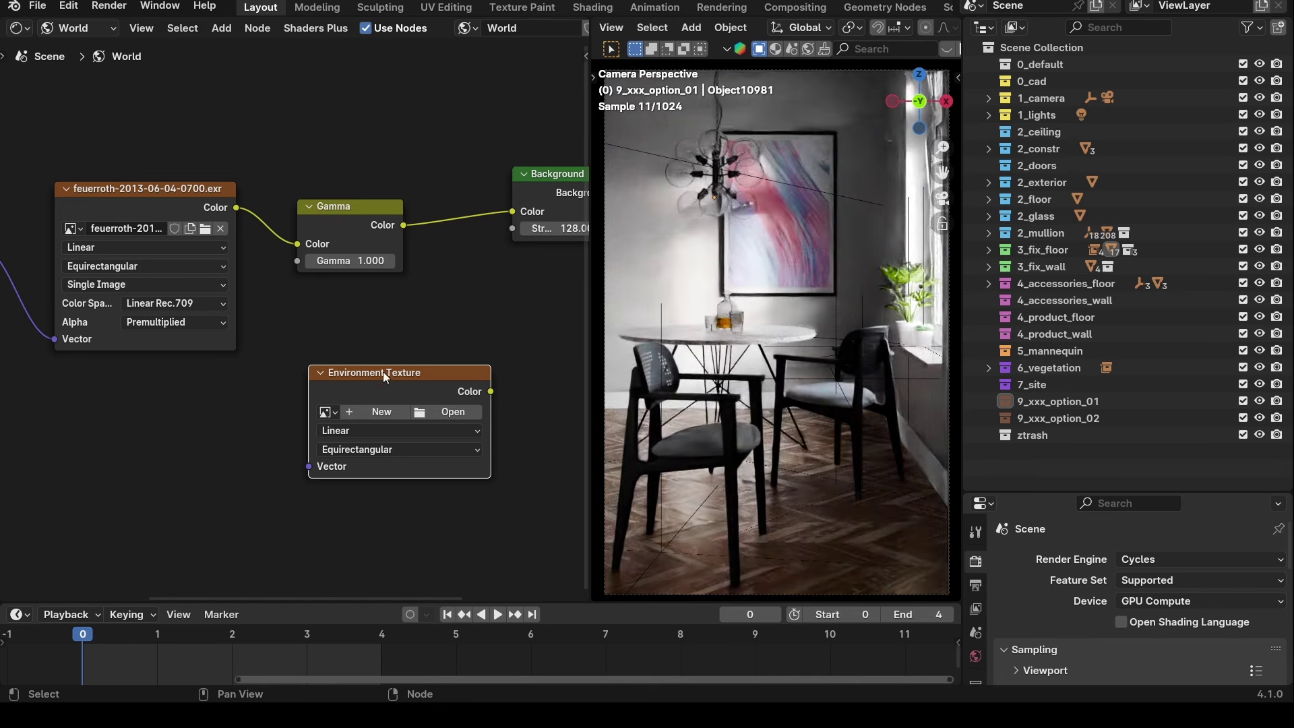
drag(383, 371, 352, 356)
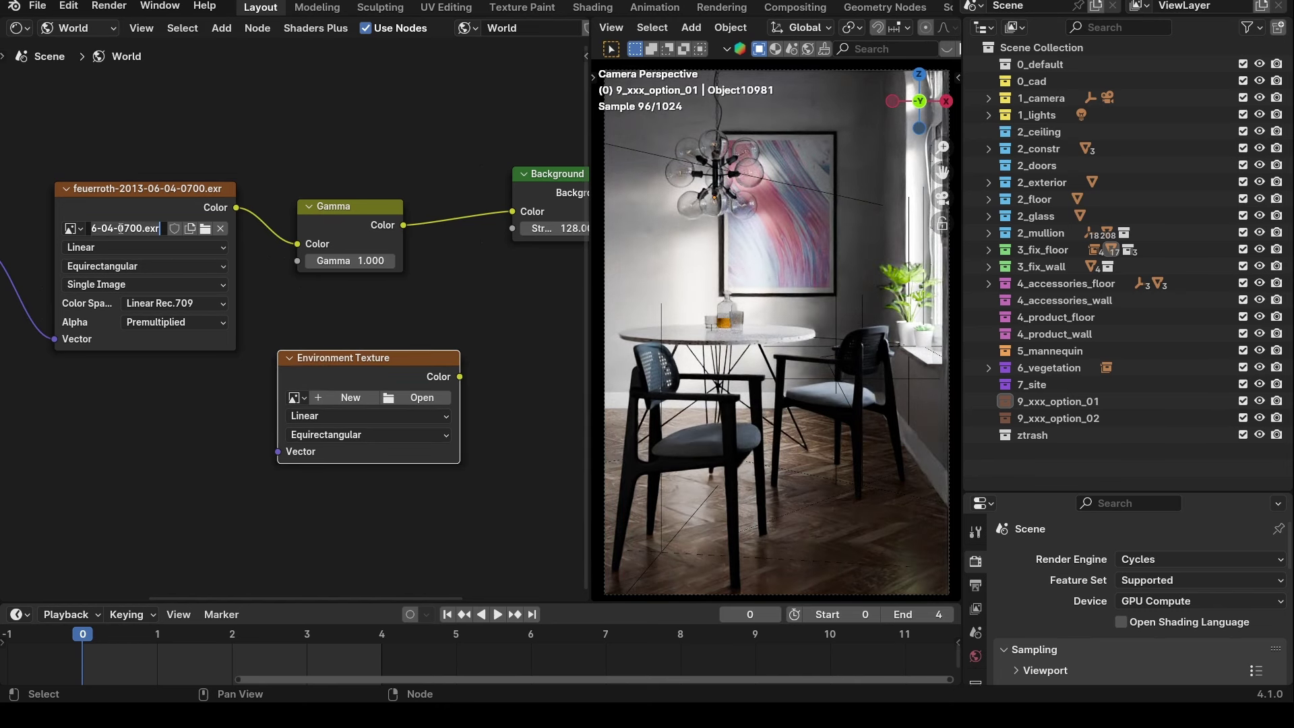
Keep feuerroth-2013-06-04-0700.exr as the HDRI image and cut its link into Gamma, leaving Gamma white.
click(76, 231)
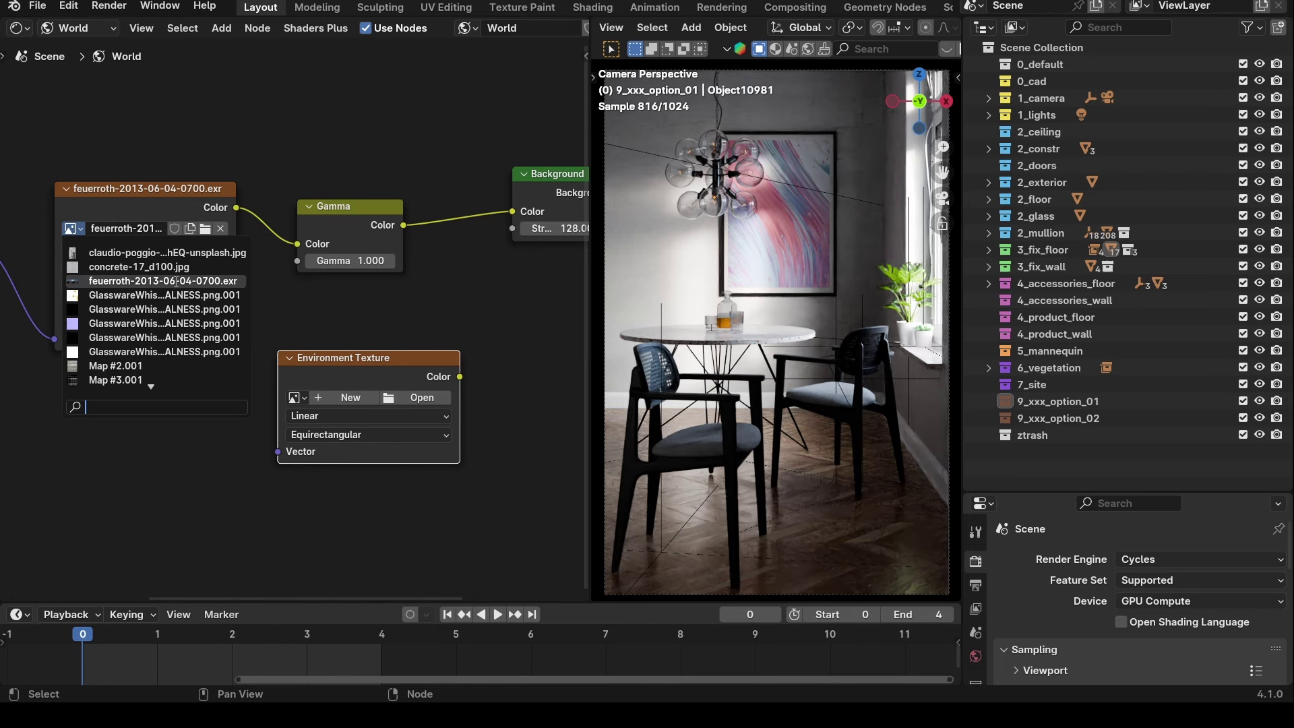
click(220, 281)
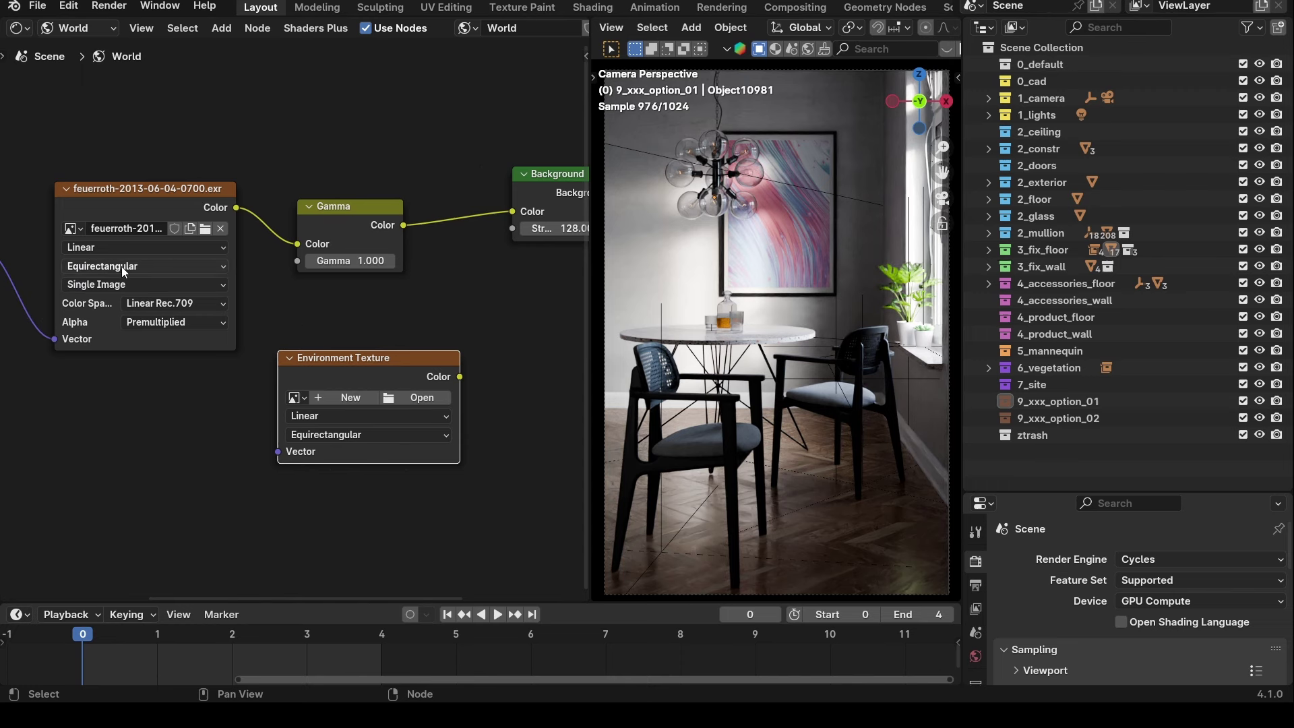
drag(302, 244, 276, 256)
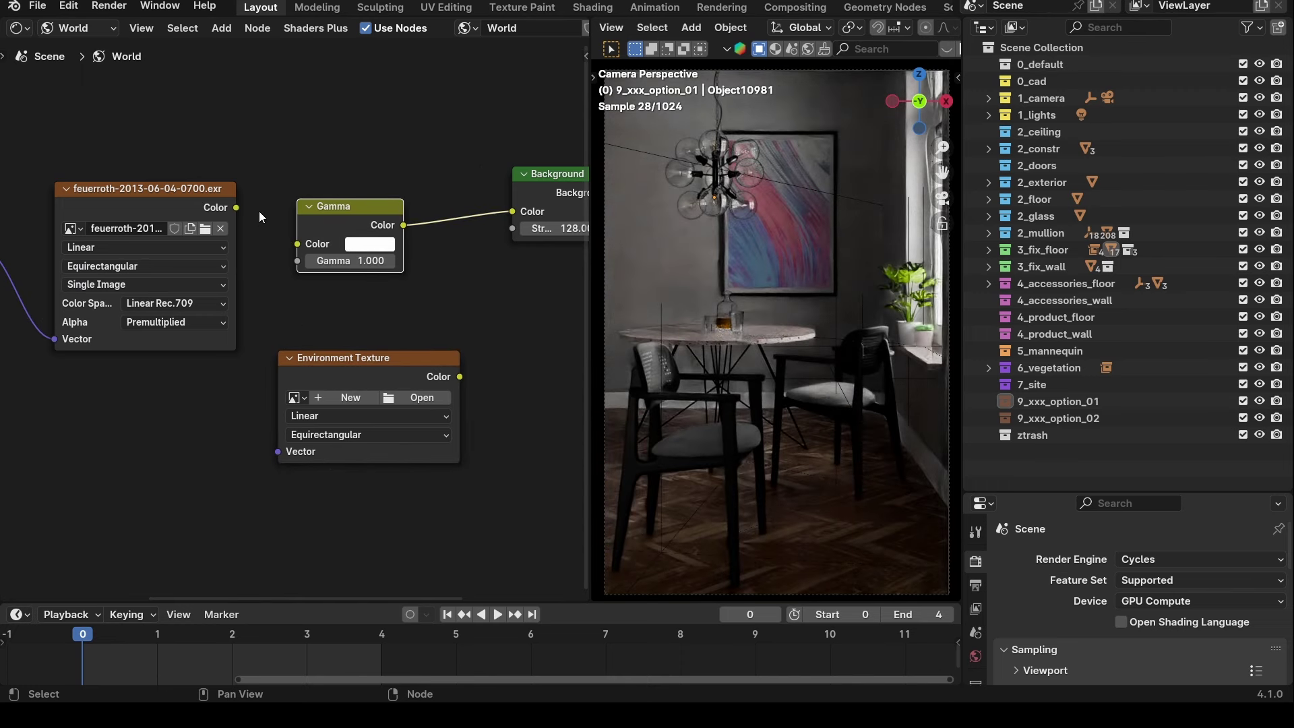
click(369, 244)
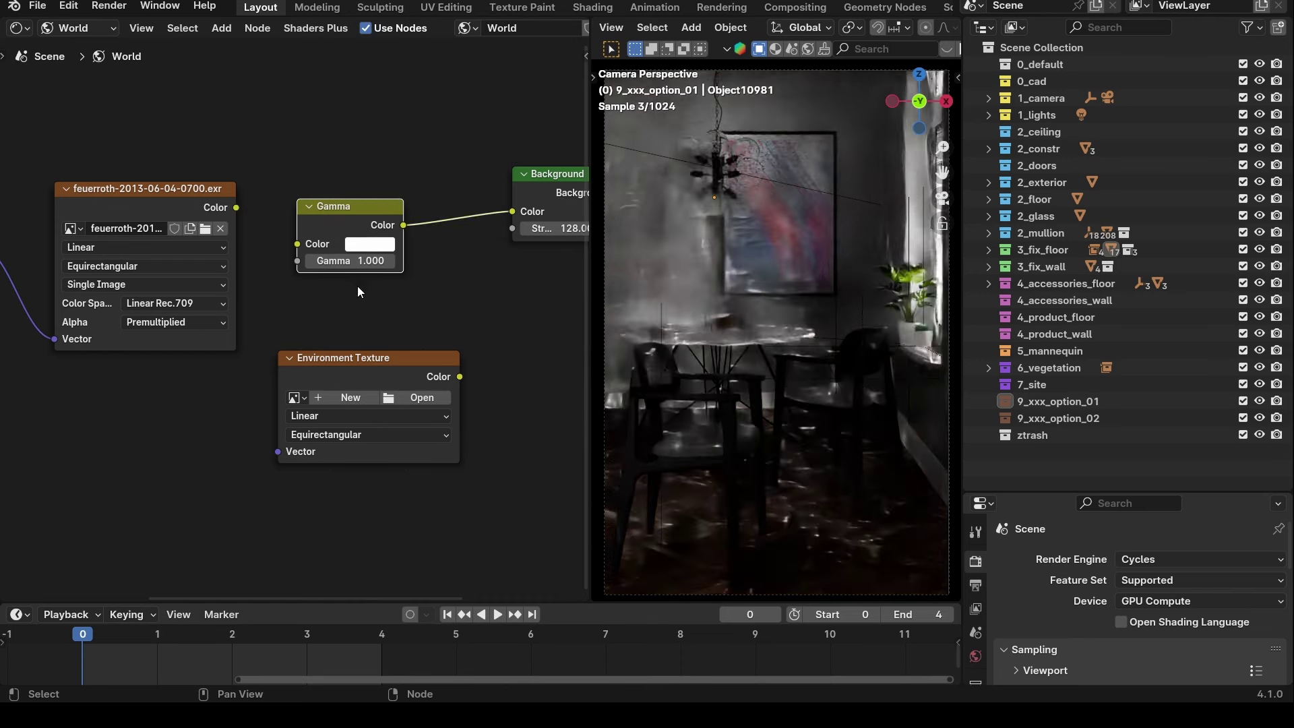
click(358, 245)
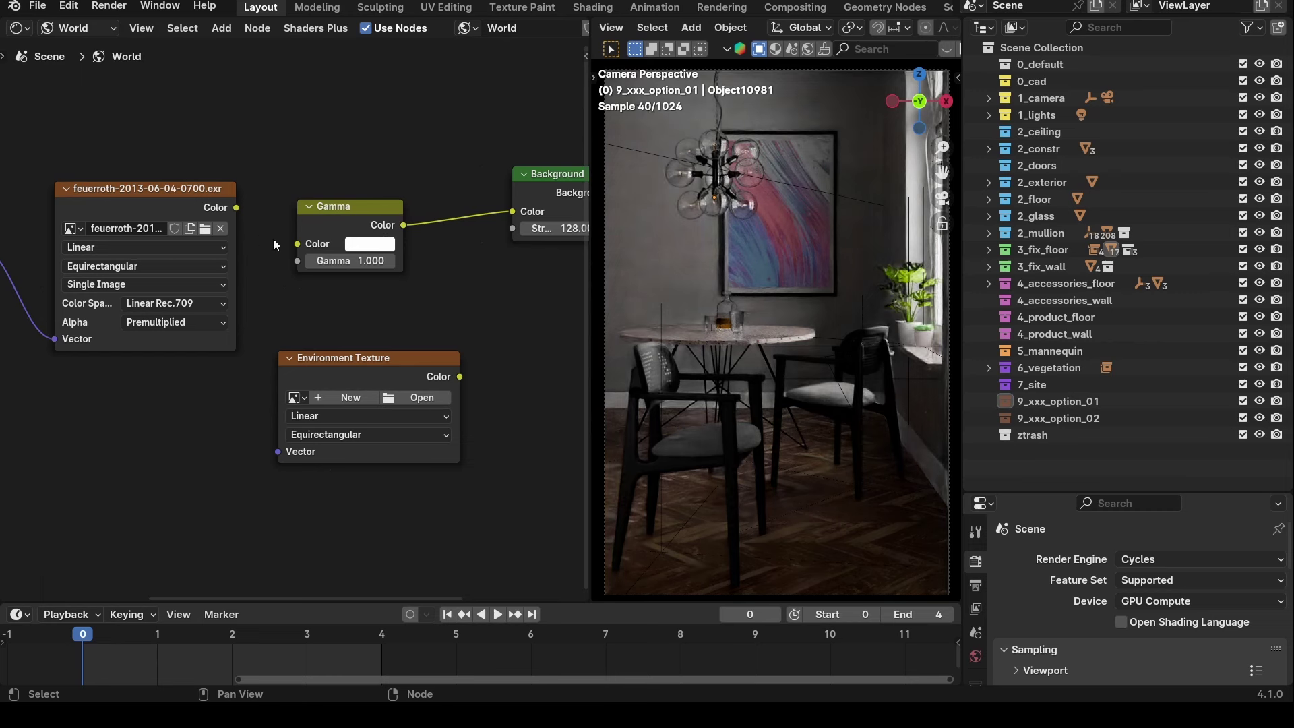
middle_drag(495, 270, 470, 286)
Set the Background strength to 0 and connect the HDRI image's colour into Gamma.
click(550, 237)
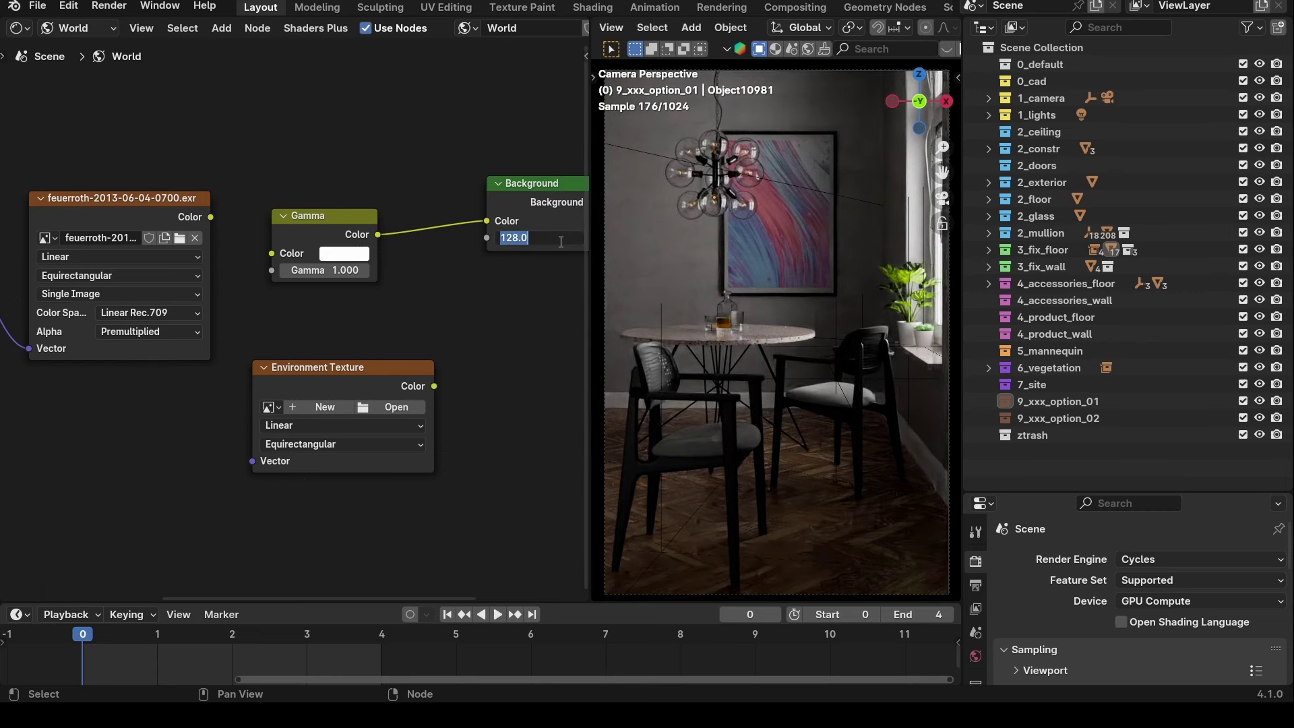
text(0)
key(Return)
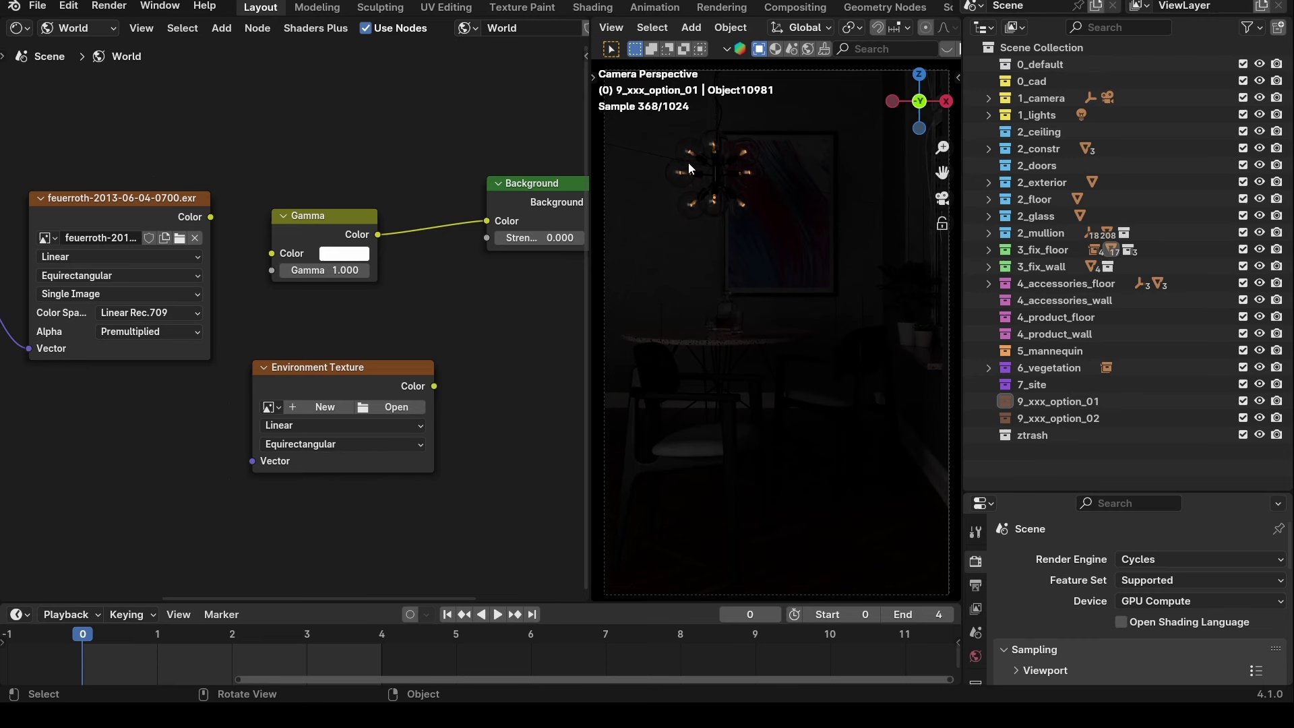
middle_drag(225, 242, 147, 234)
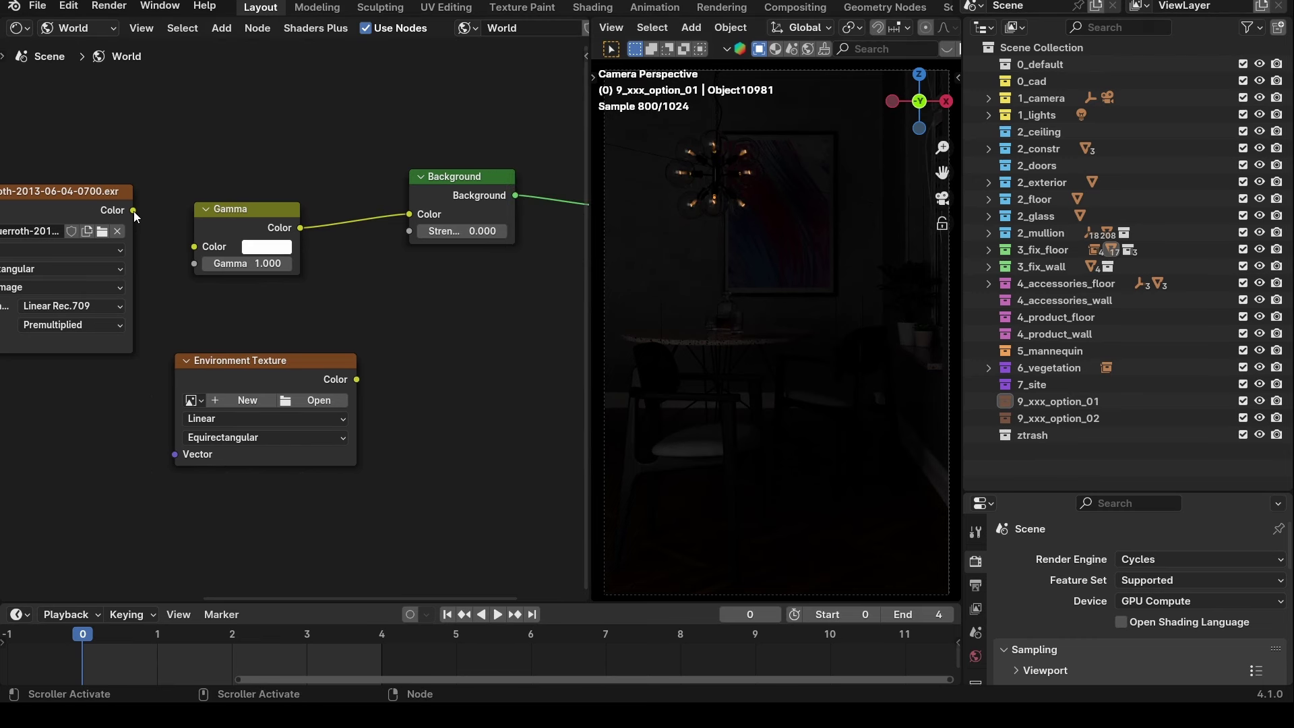
drag(134, 210, 194, 247)
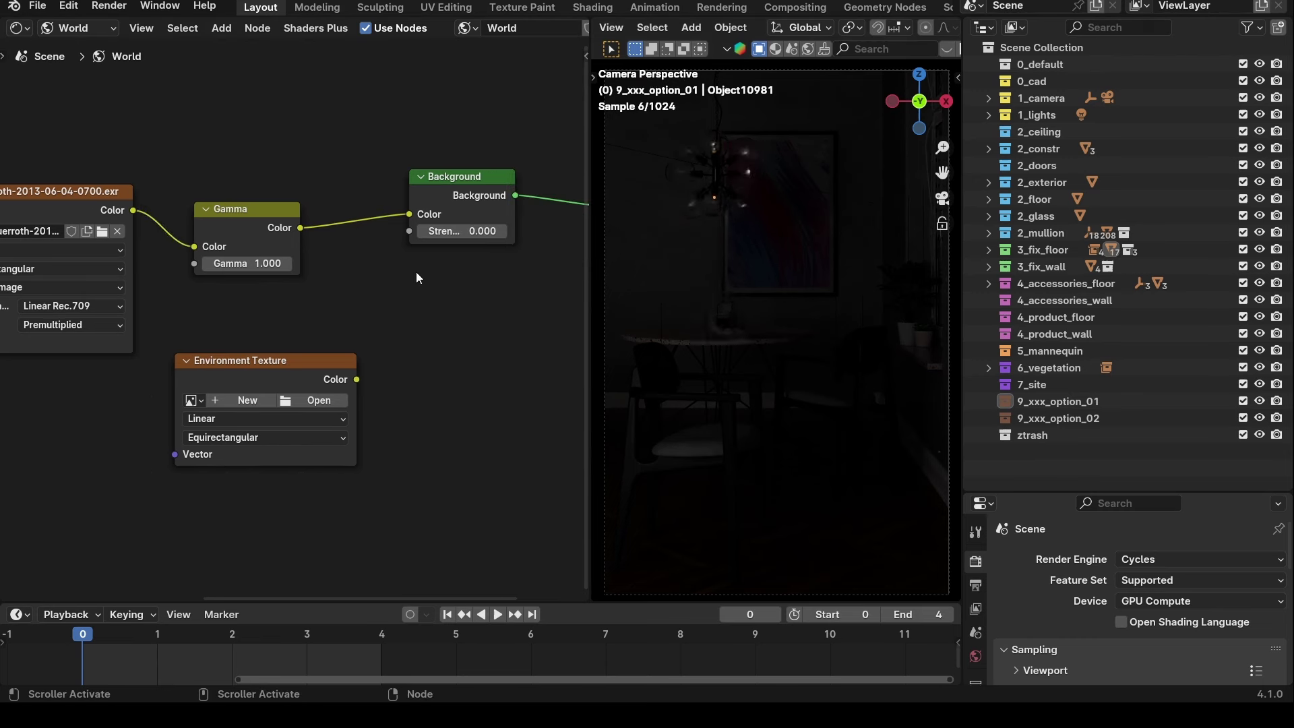
Raise the Background strength step by step through 1, 4, 8 and 16.
click(436, 229)
text(1)
key(Return)
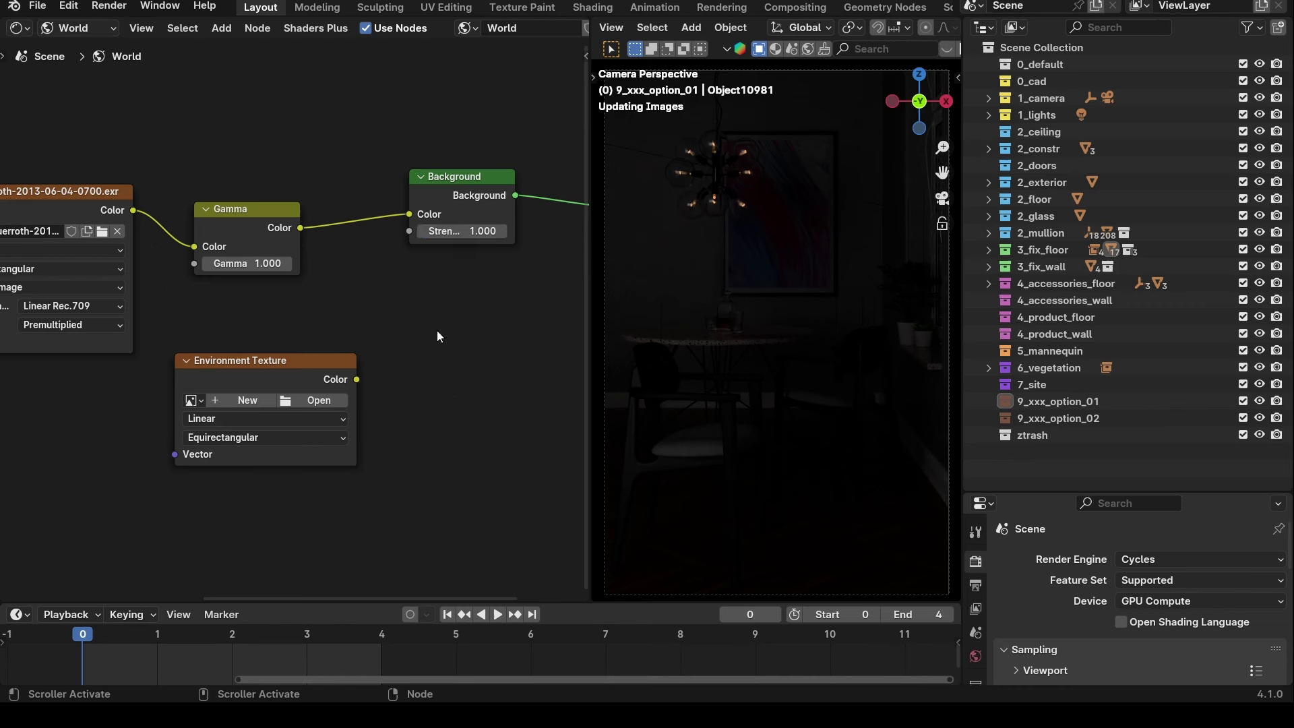
click(457, 229)
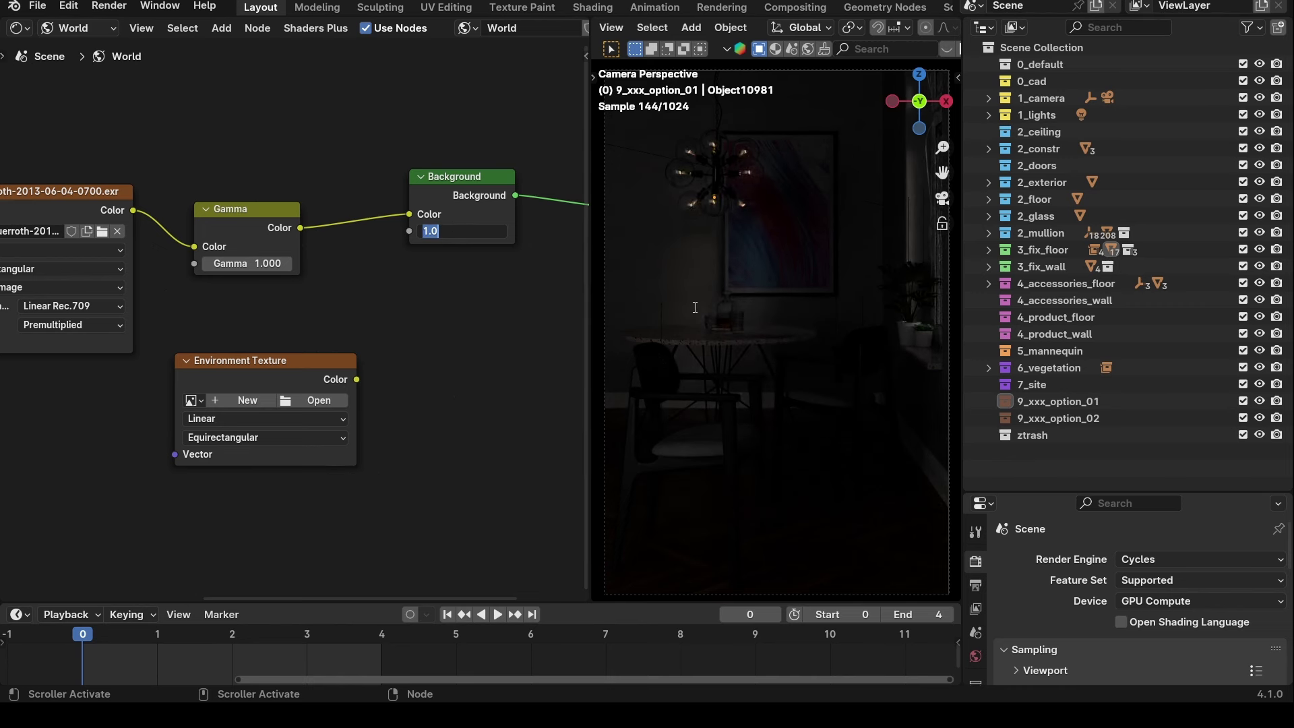
key(Return)
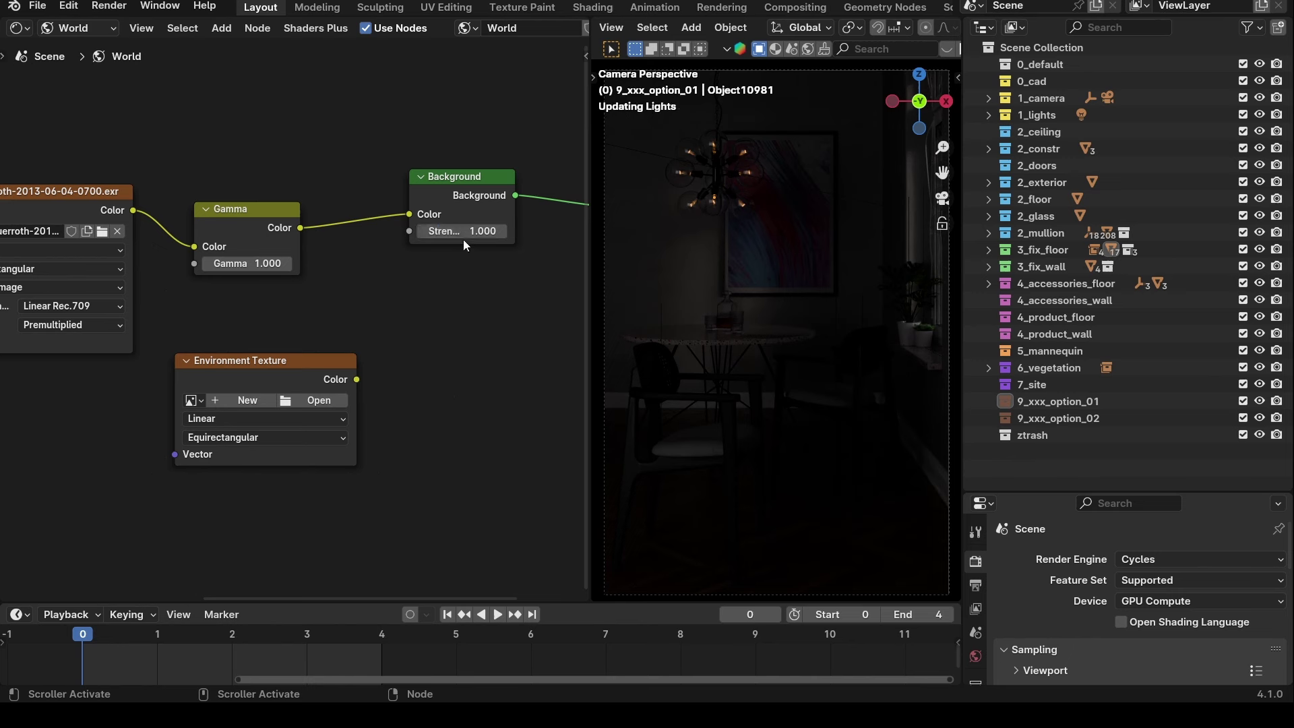
click(463, 232)
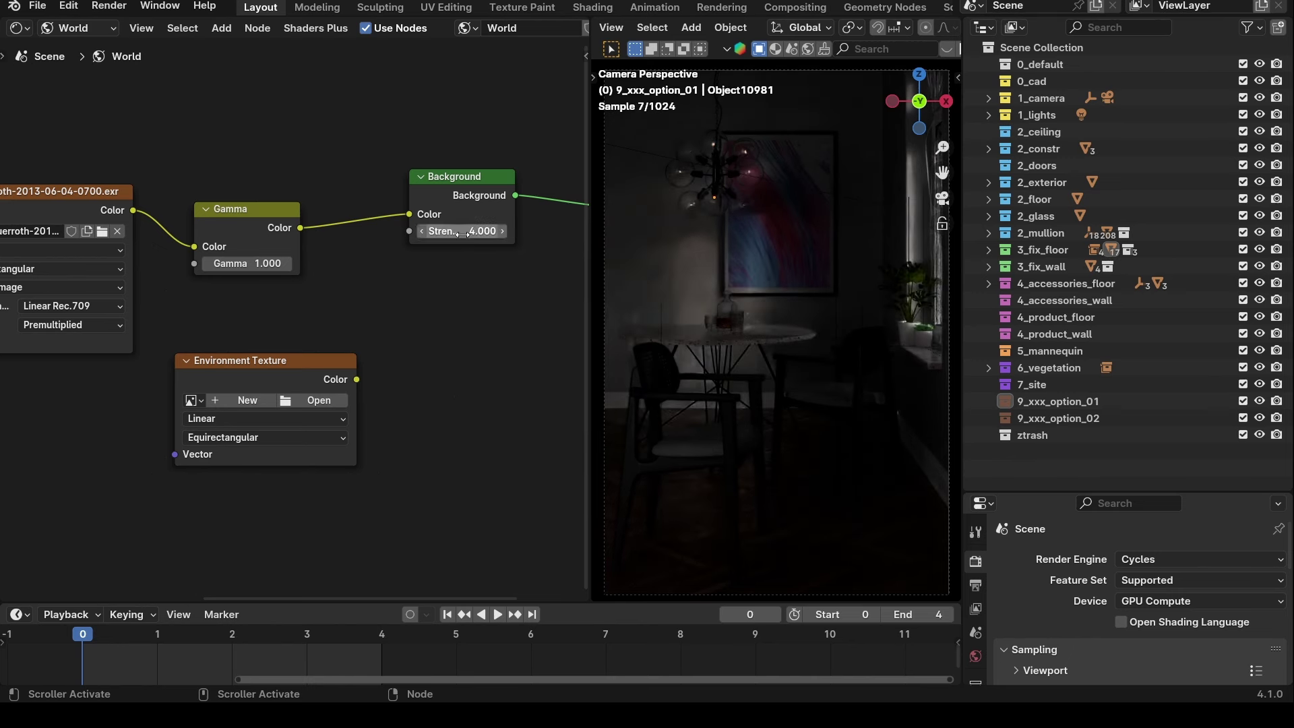
click(463, 233)
text(8)
key(Return)
click(463, 233)
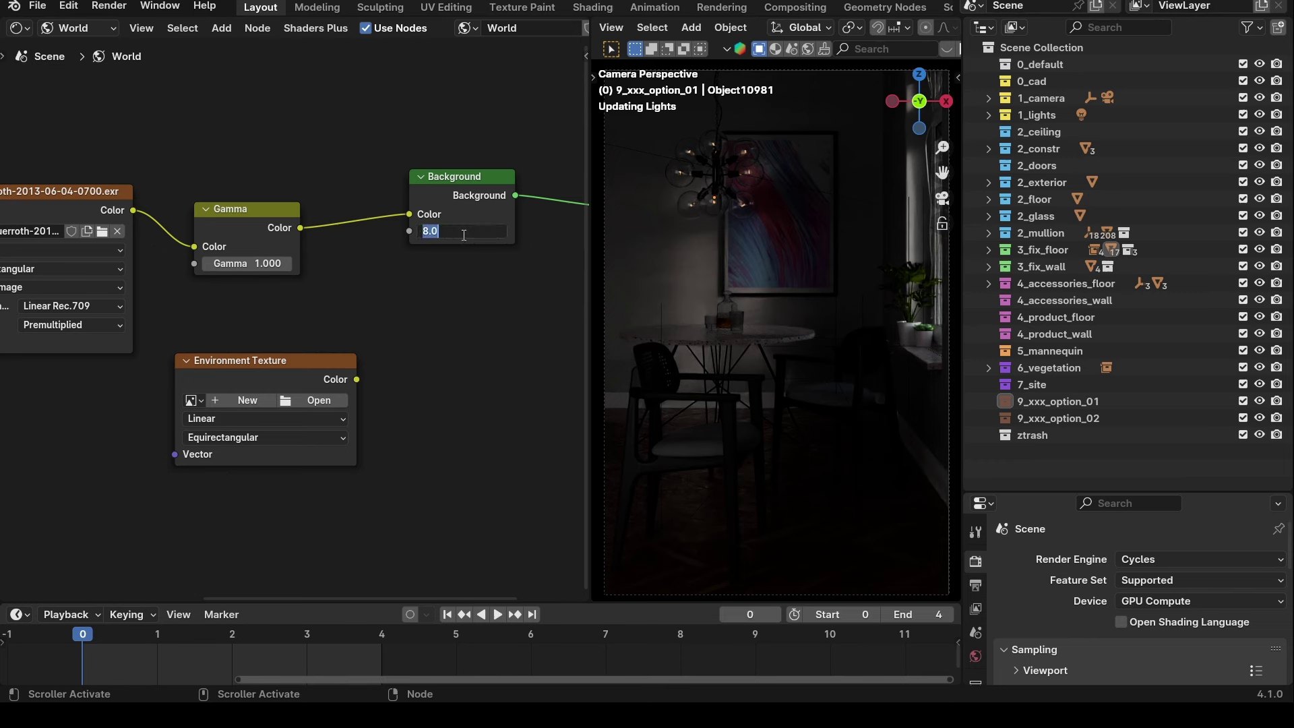
text(16)
key(Return)
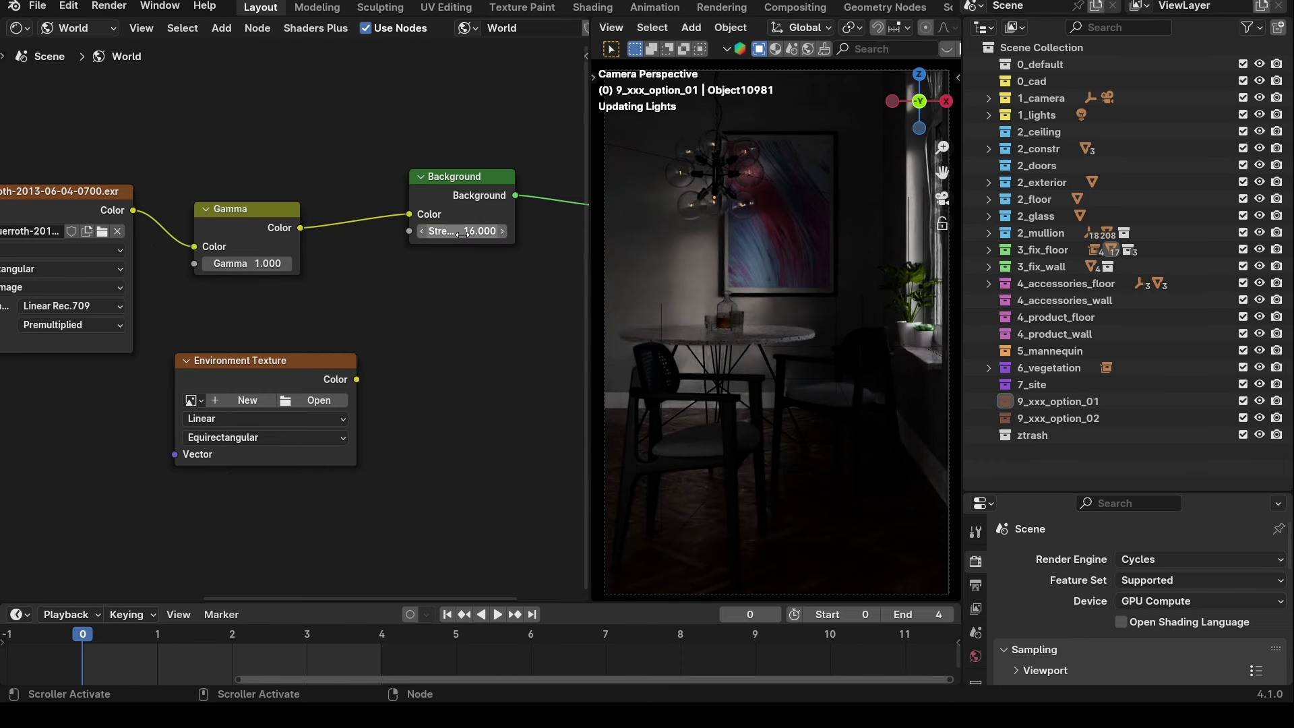
Push the Background strength on to 64 and finally 128.
click(463, 232)
click(463, 232)
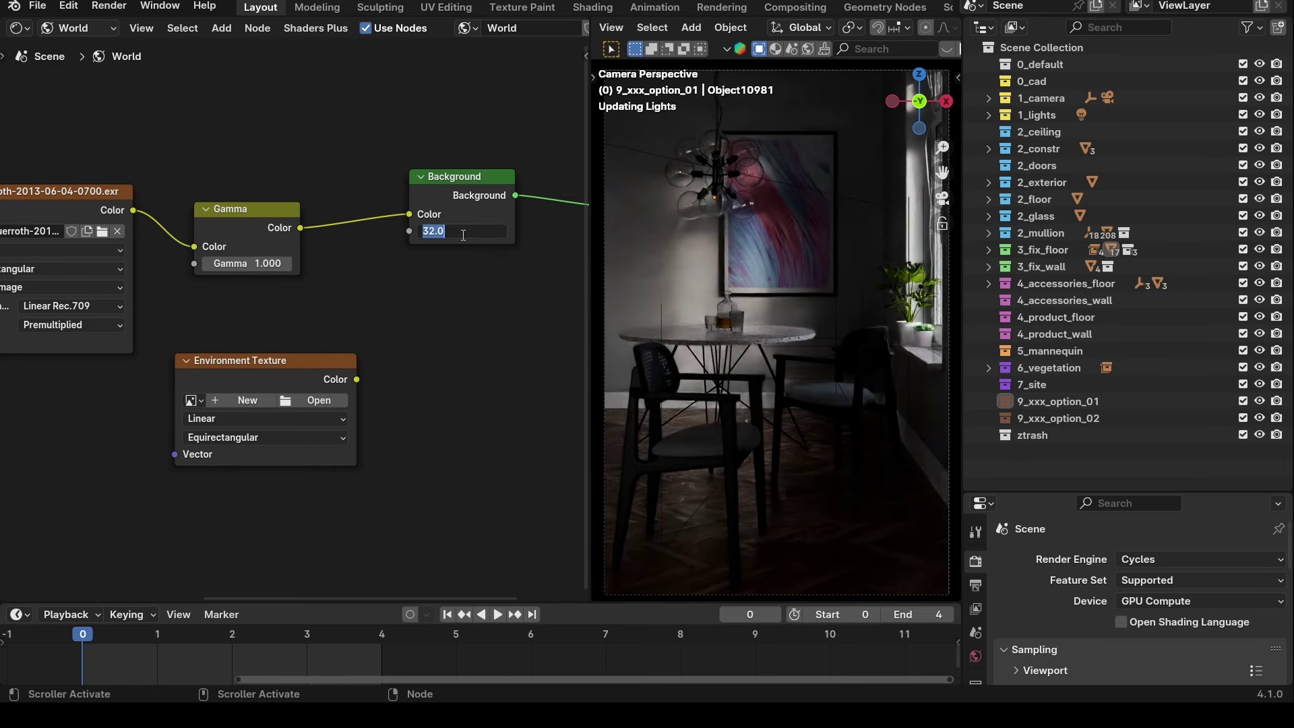
text(64)
key(Return)
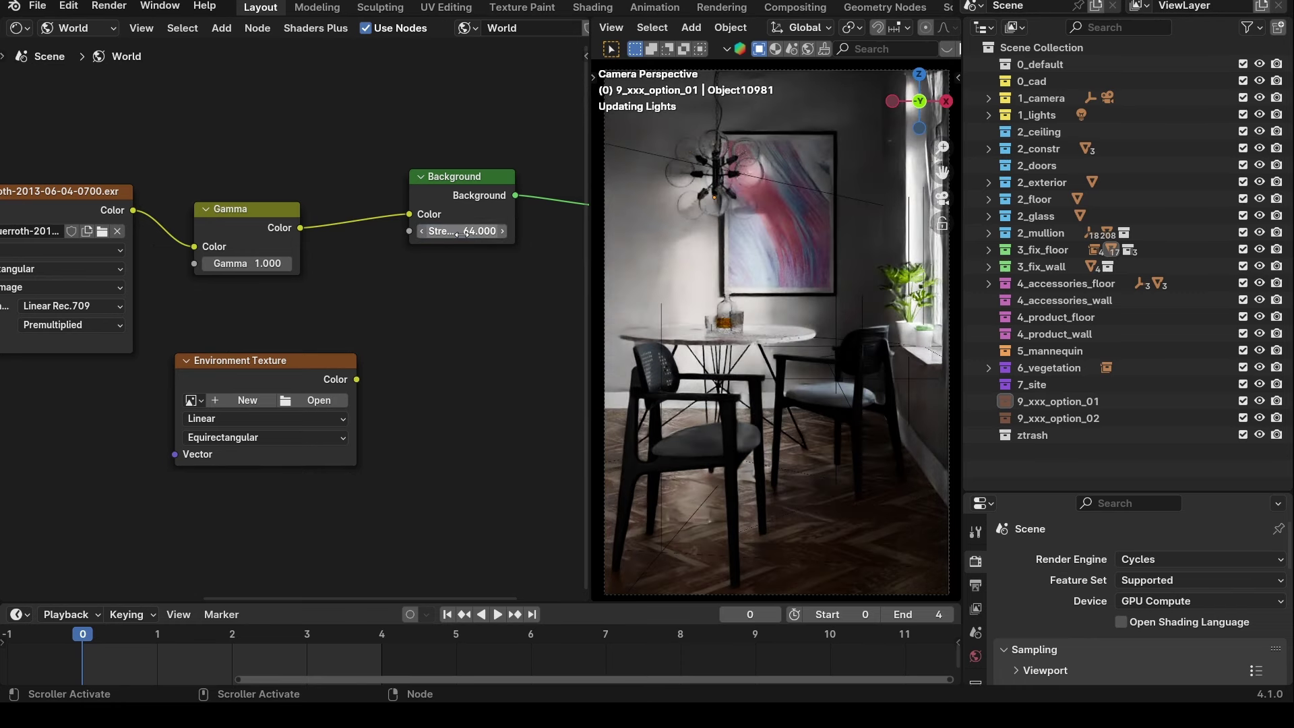
click(463, 233)
text(128)
key(Return)
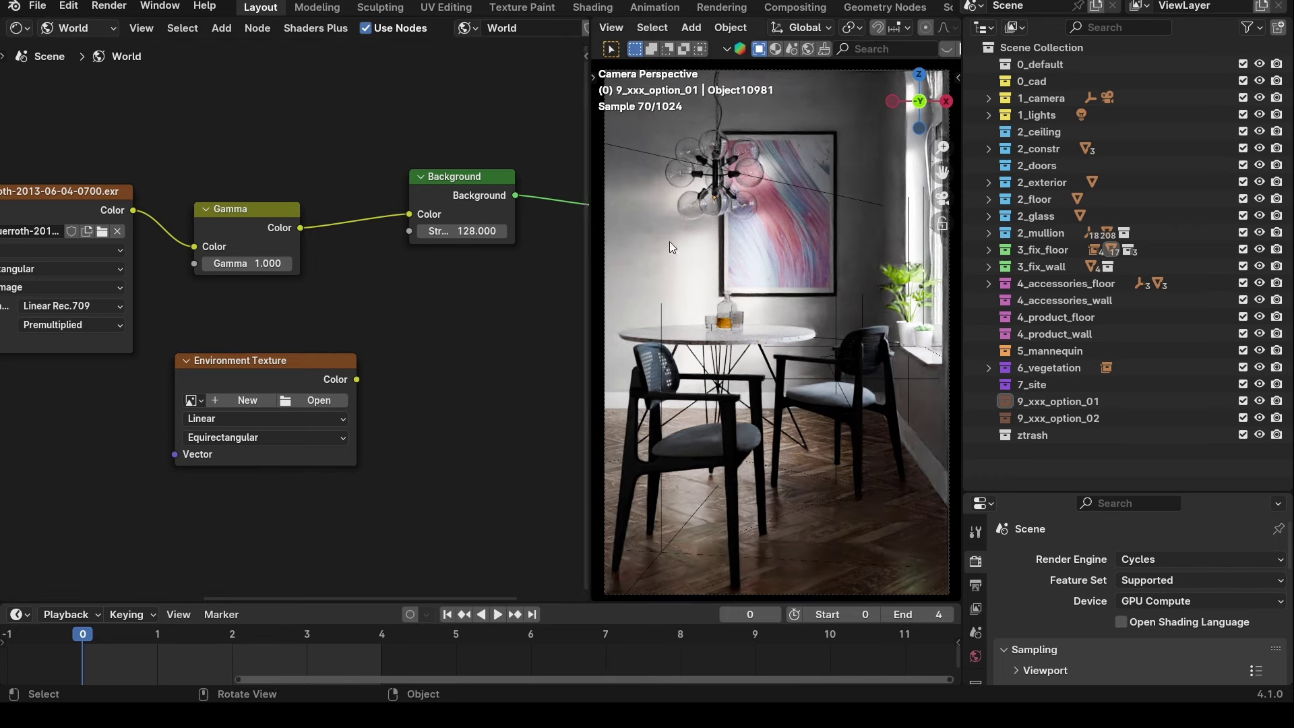
middle_drag(669, 242, 828, 391)
click(806, 425)
key(KP_Decimal)
scroll(798, 409, down, 3)
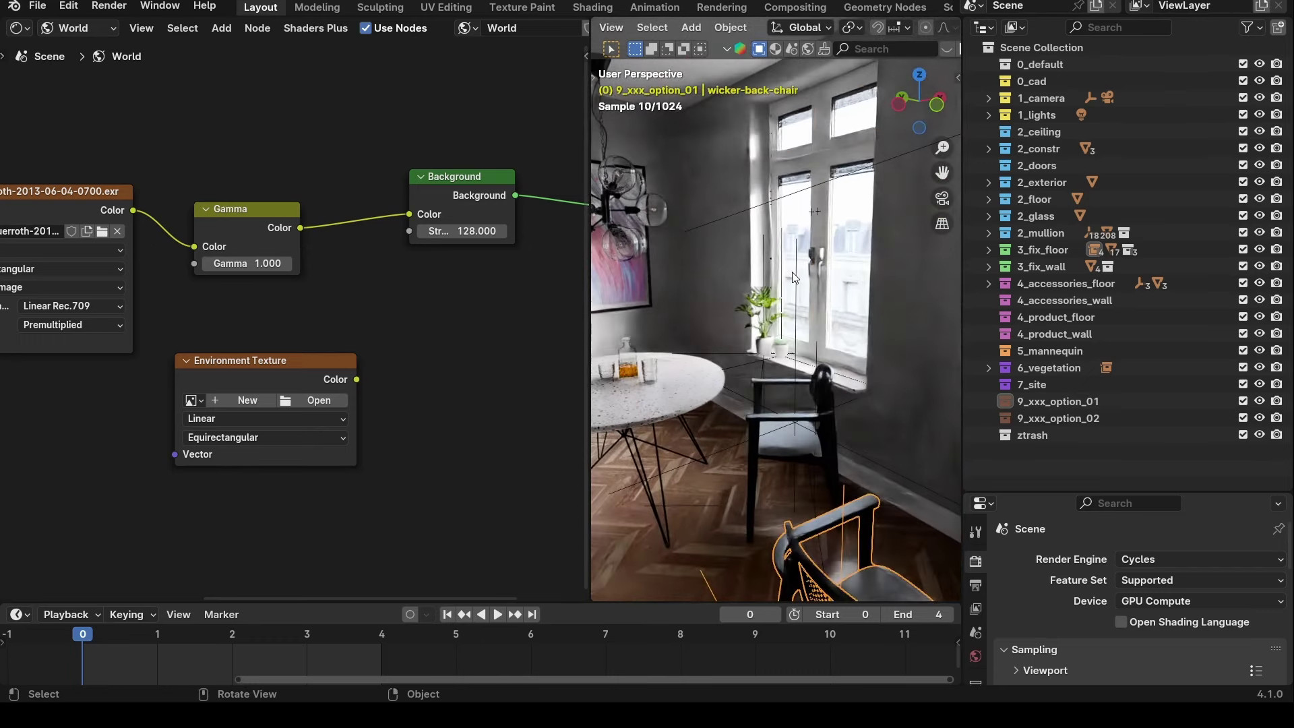
middle_drag(793, 277, 828, 259)
click(830, 258)
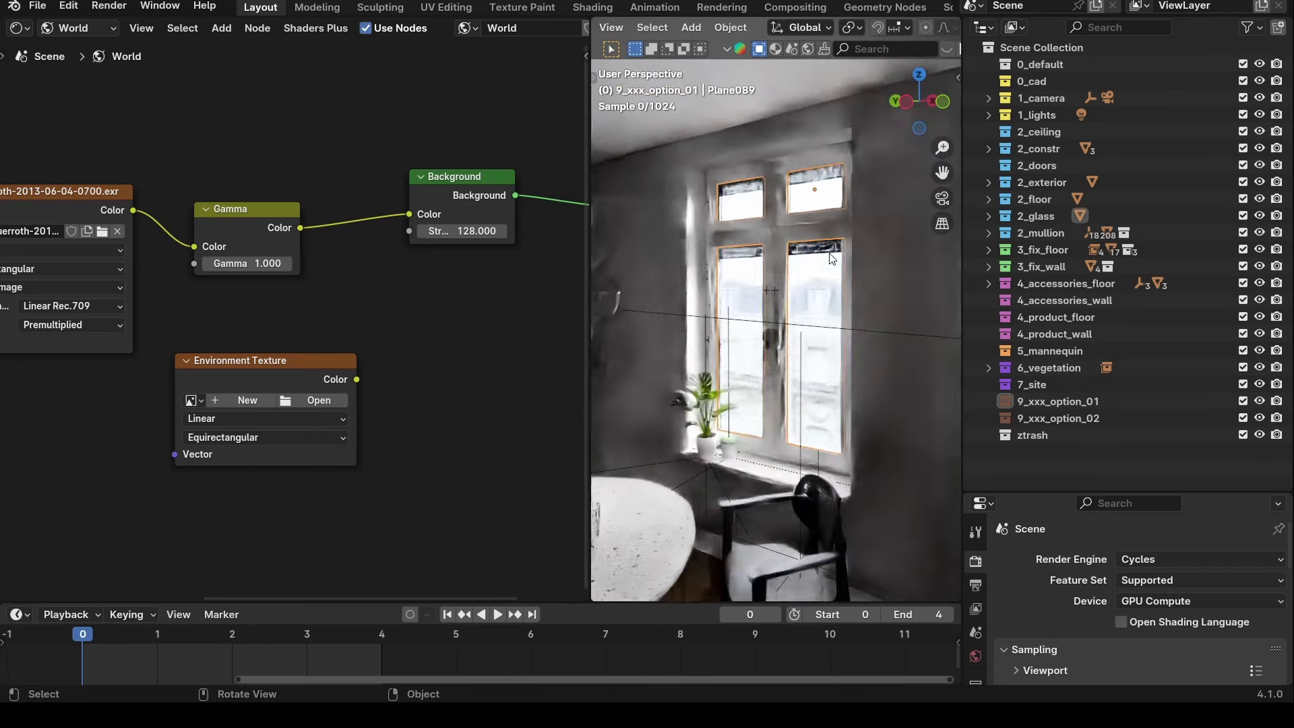
scroll(822, 378, up, 2)
mouse_move(779, 368)
middle_down()
mouse_move(829, 370)
mouse_move(790, 337)
mouse_move(787, 349)
mouse_move(848, 344)
mouse_move(828, 384)
mouse_move(744, 371)
mouse_move(865, 371)
mouse_move(778, 381)
middle_up()
key(KP_0)
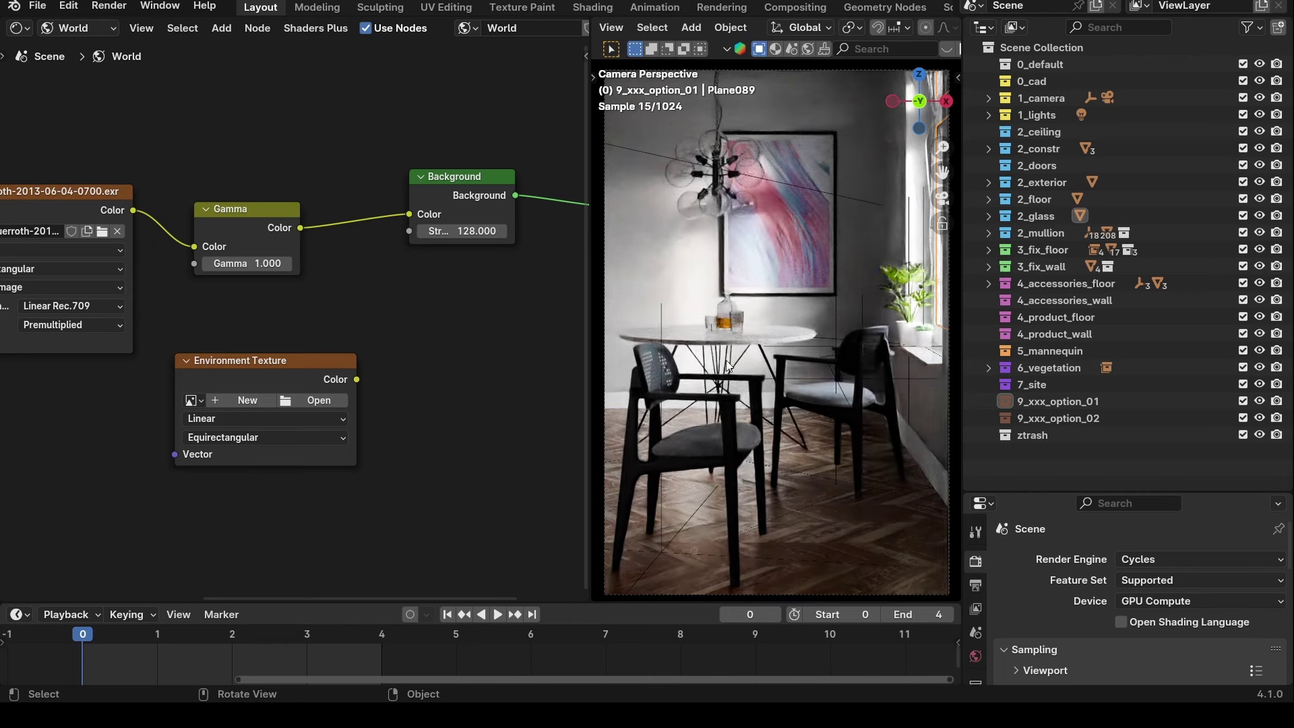
scroll(237, 352, down, 3)
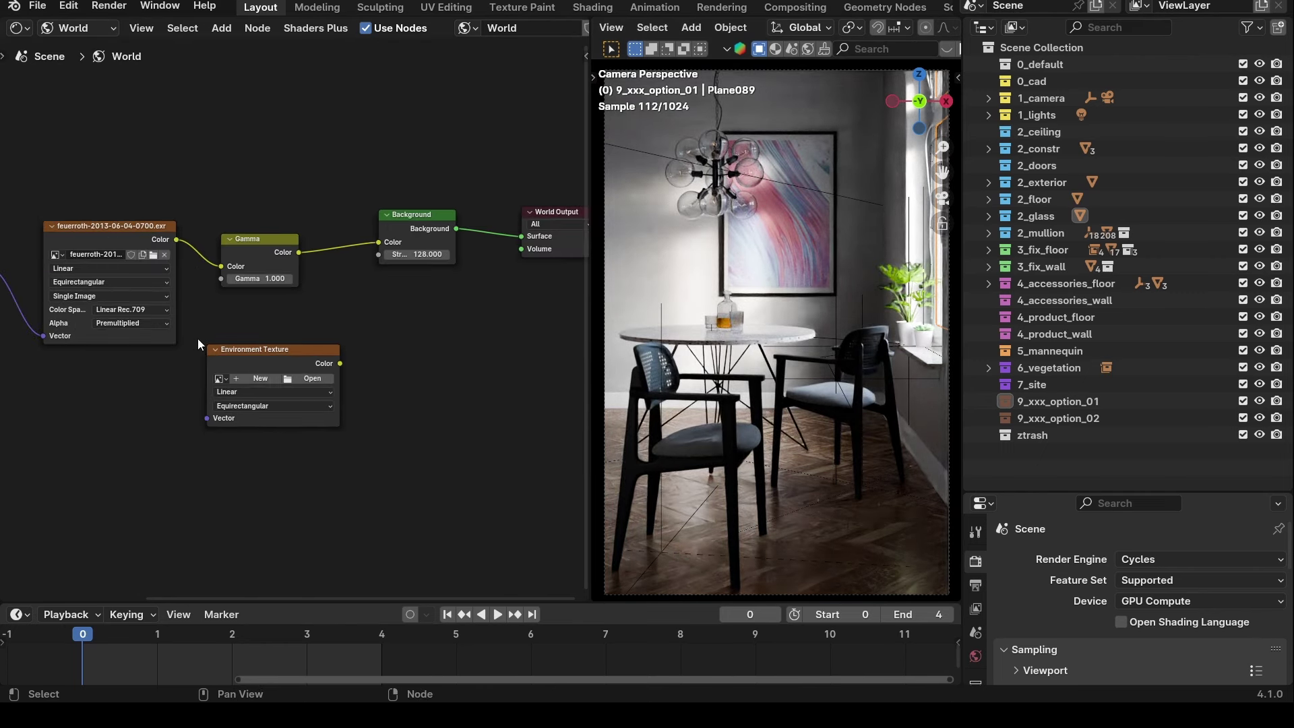
scroll(405, 290, up, 3)
scroll(276, 282, up, 2)
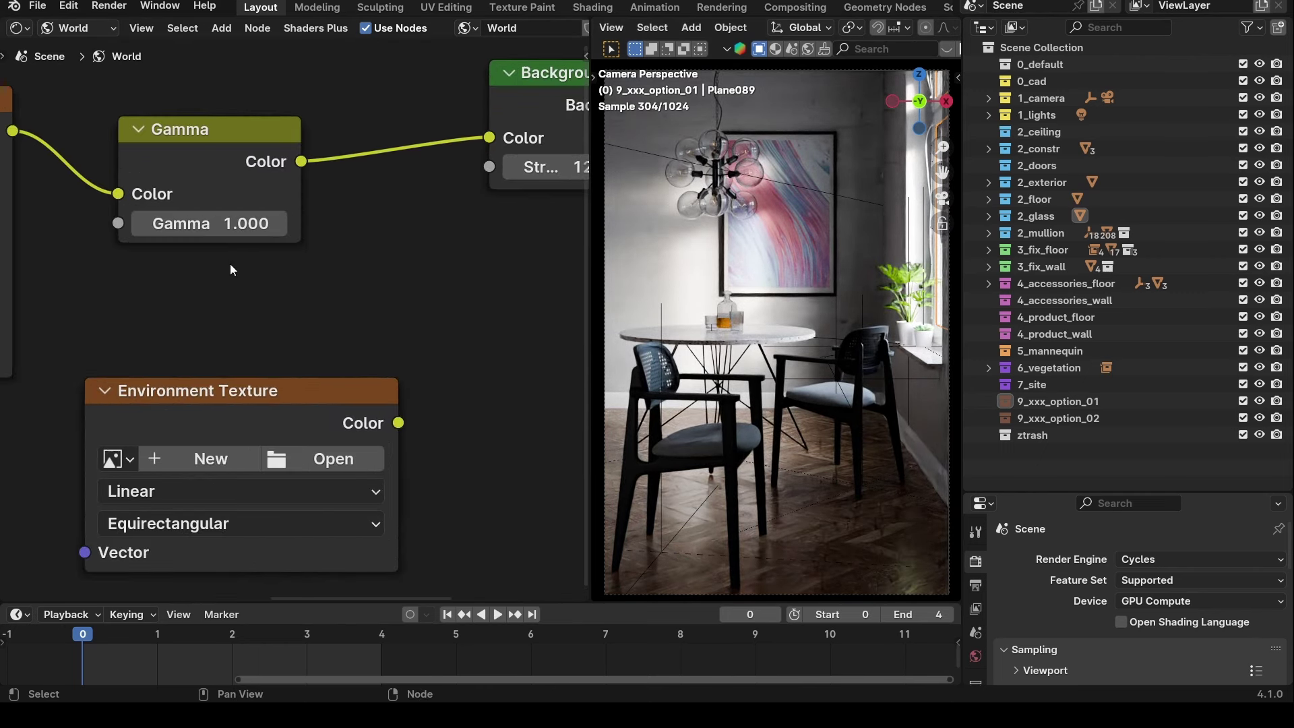
middle_drag(229, 264, 290, 299)
Try gamma values of 0.753 and then 1.25 on the world Gamma node.
click(308, 266)
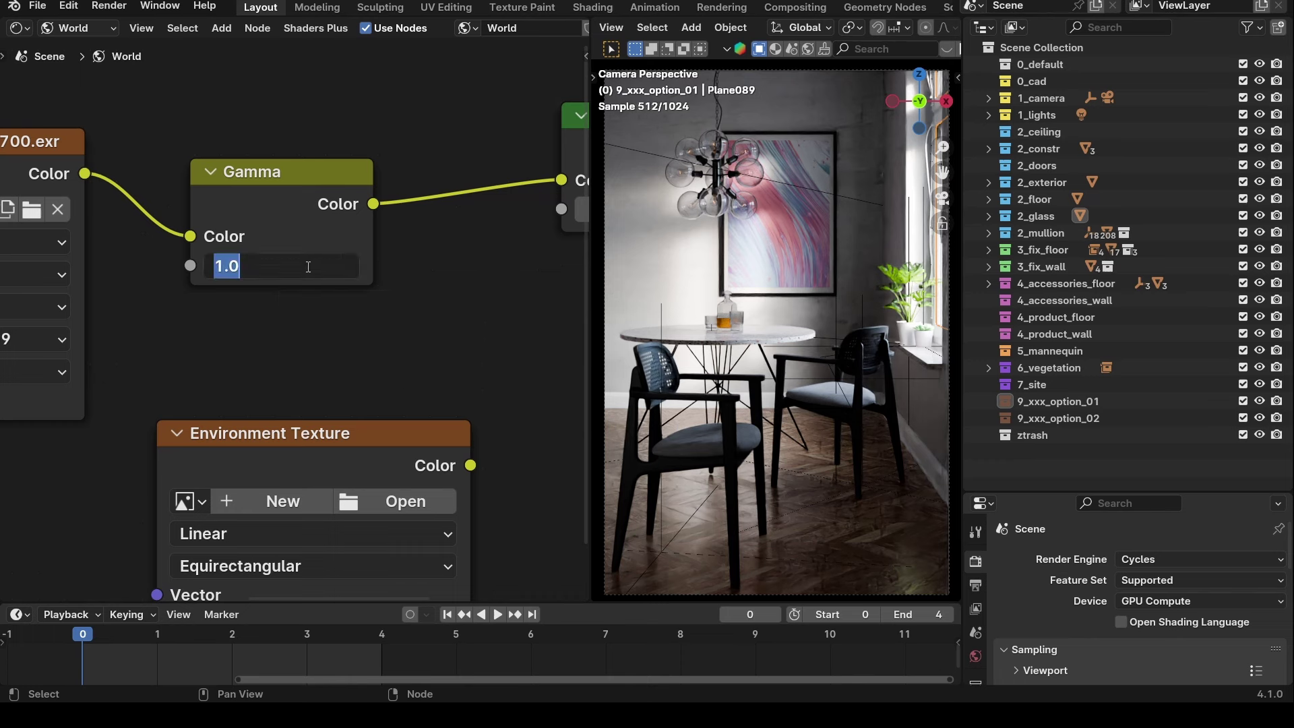
key(Return)
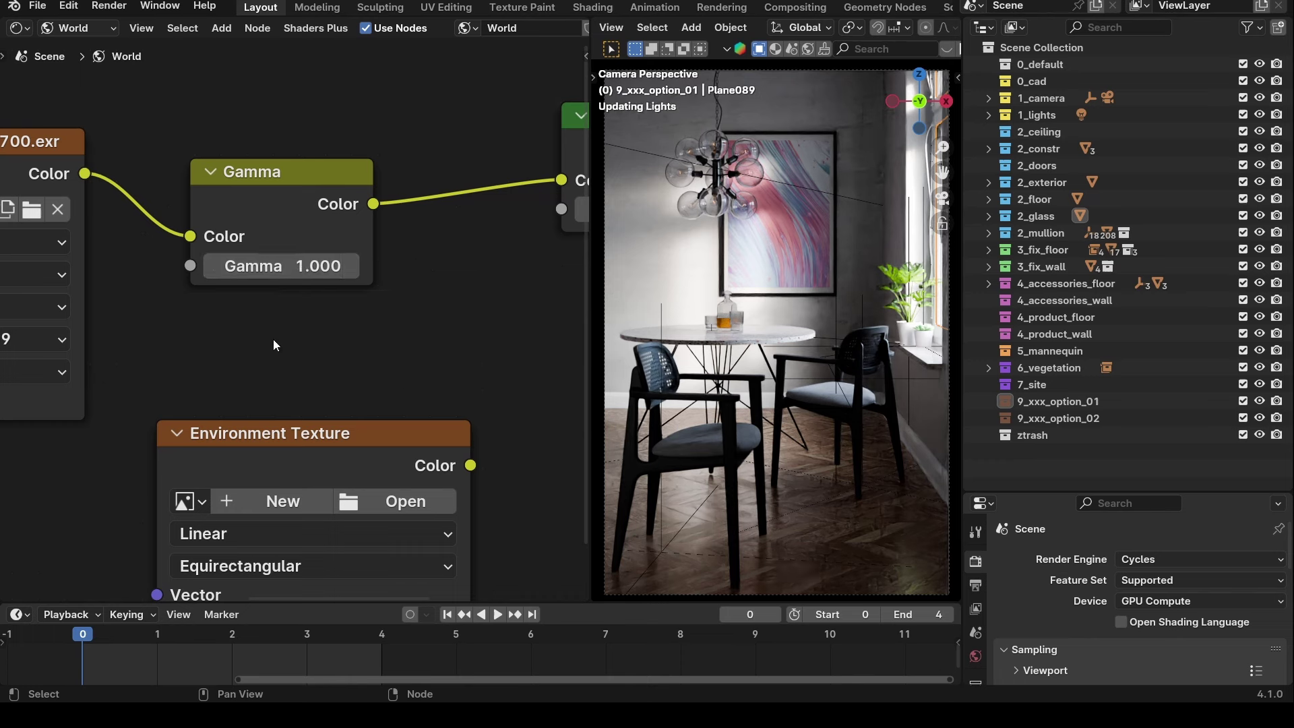
click(286, 277)
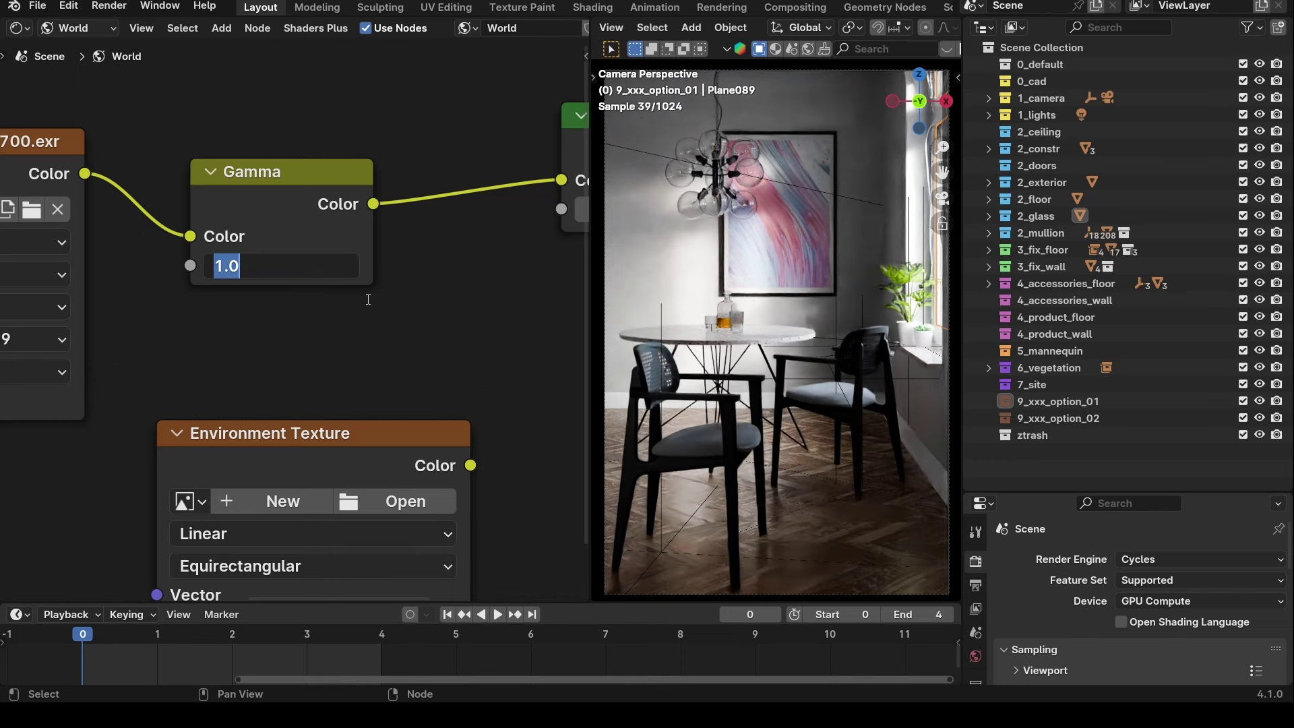
key(Return)
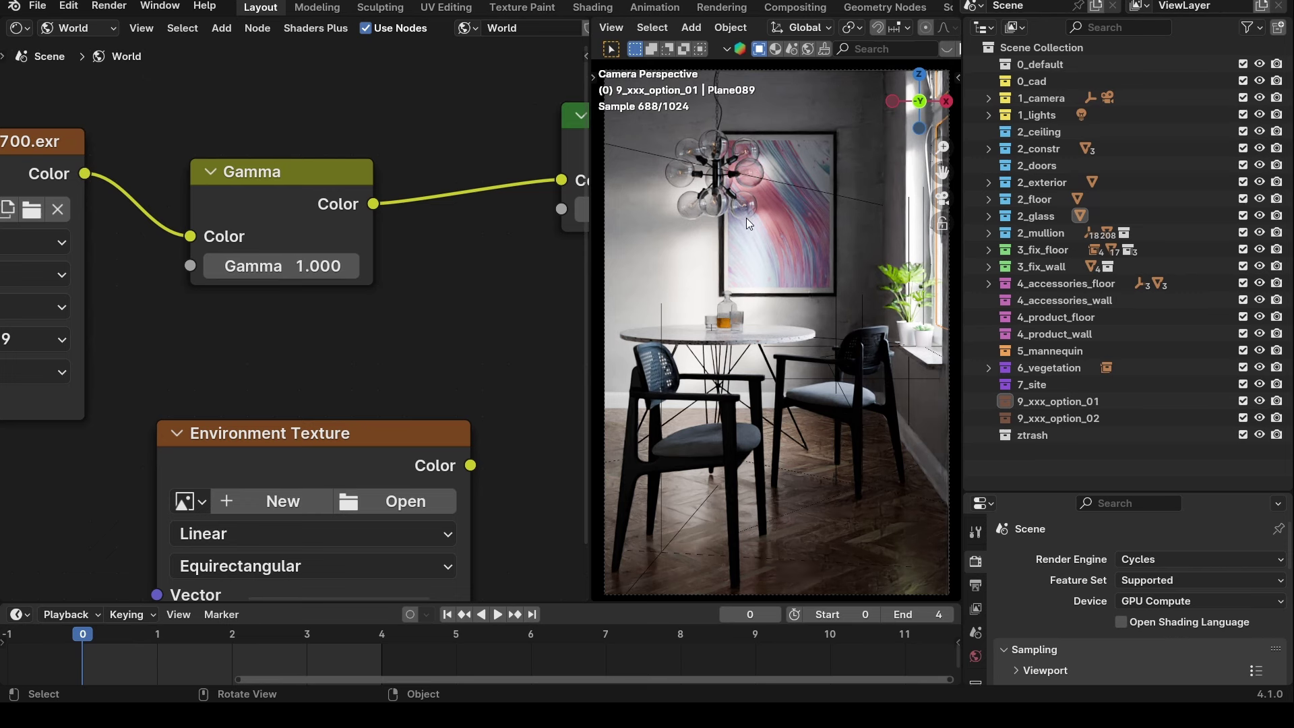
click(323, 270)
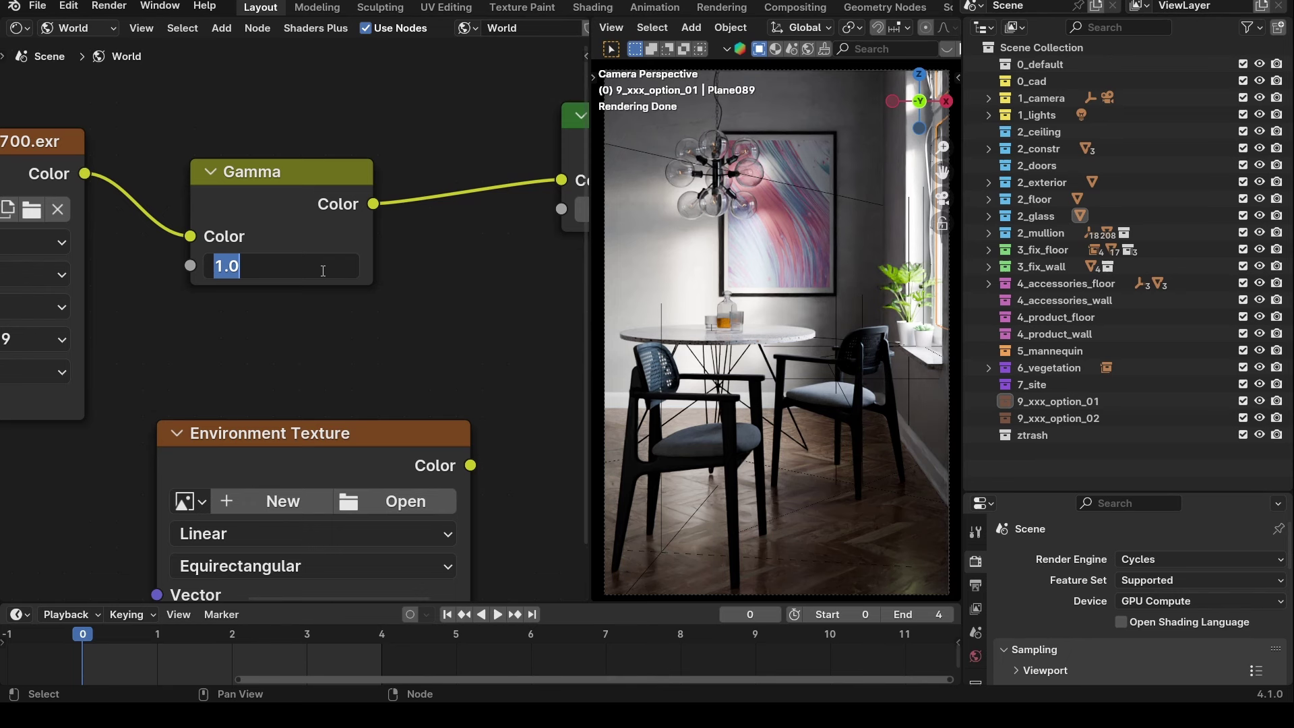
text(.753)
key(Return)
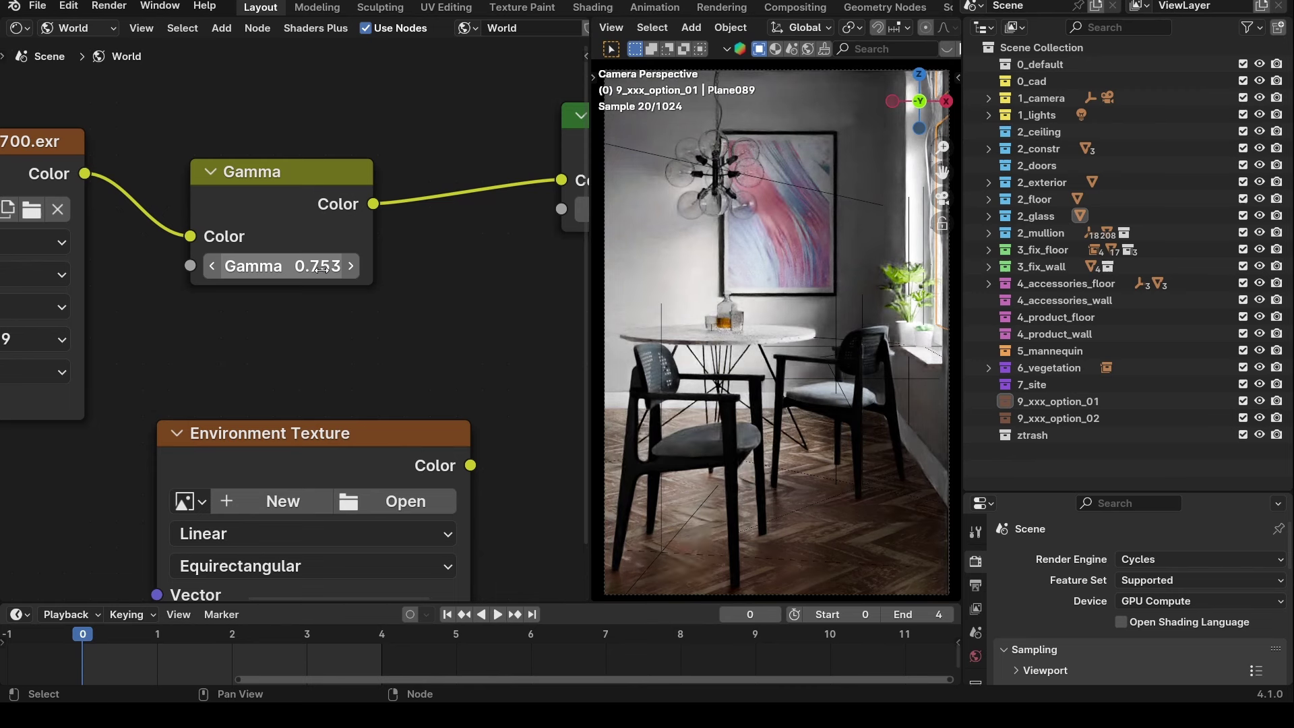
click(323, 269)
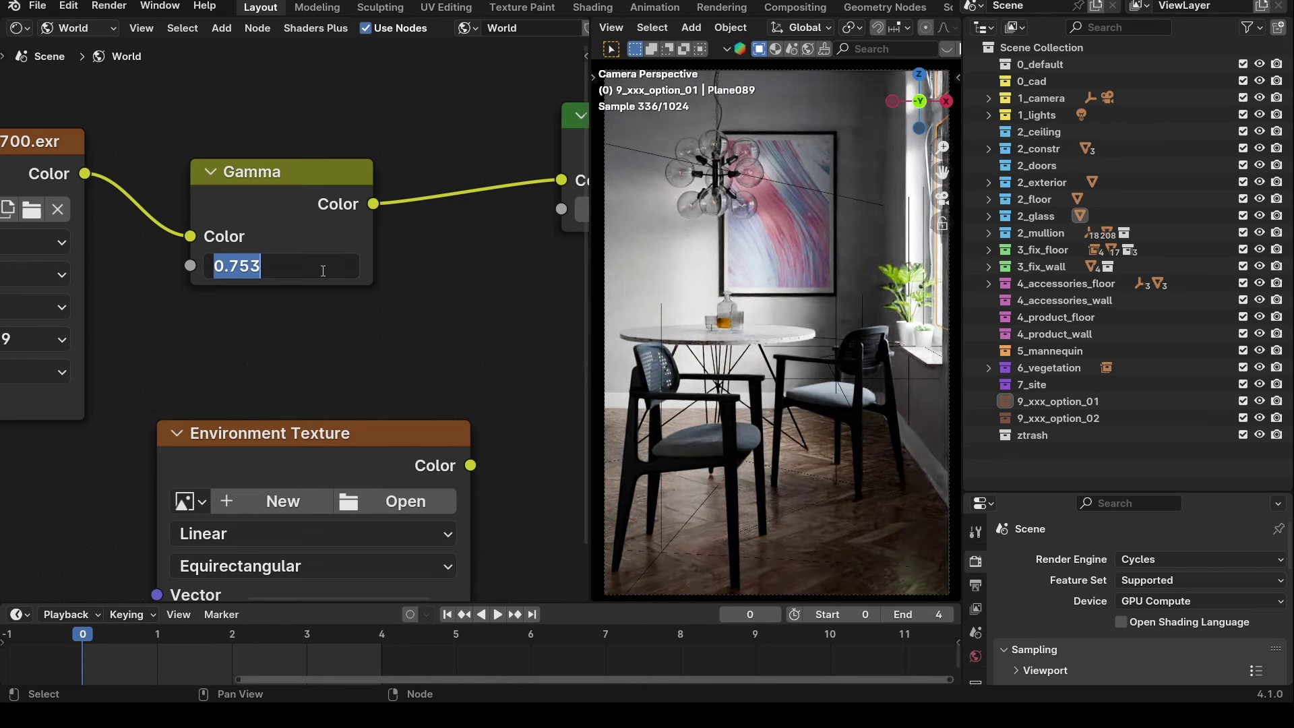
text(1.25)
key(Return)
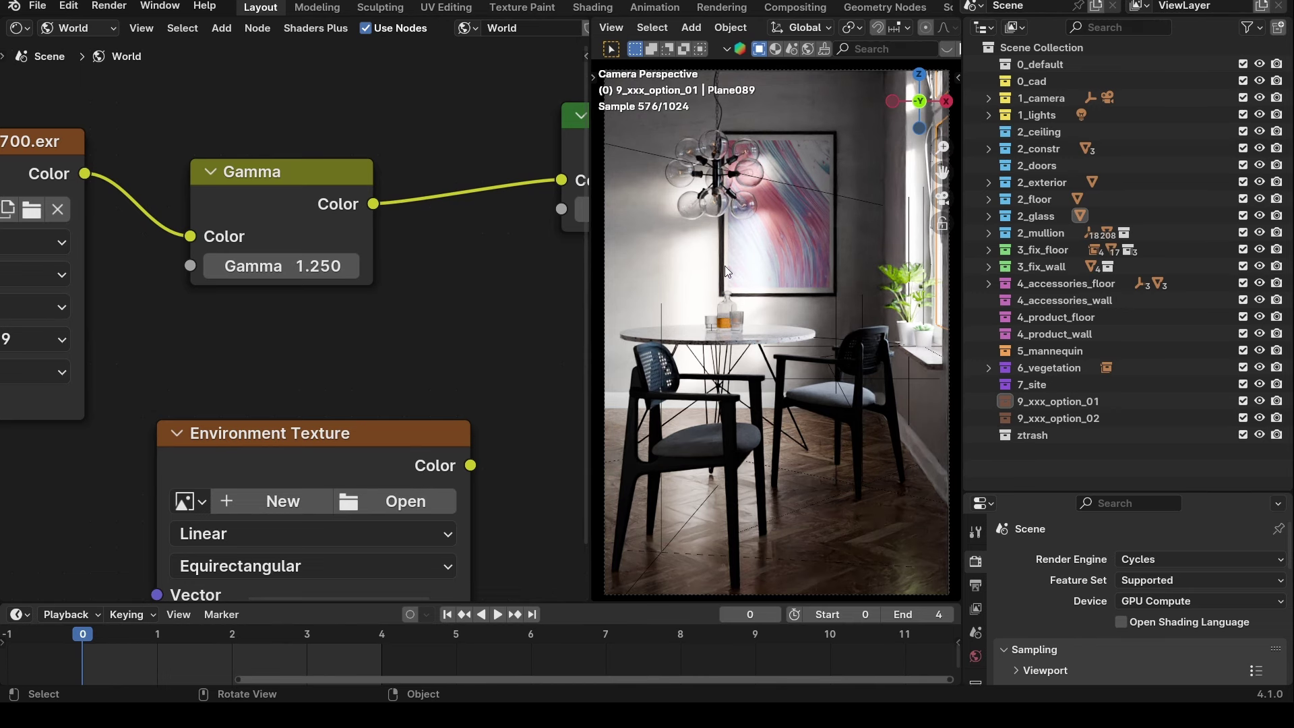
Compare gamma 1.5 and 1, then settle the Gamma node on 1.25.
click(291, 270)
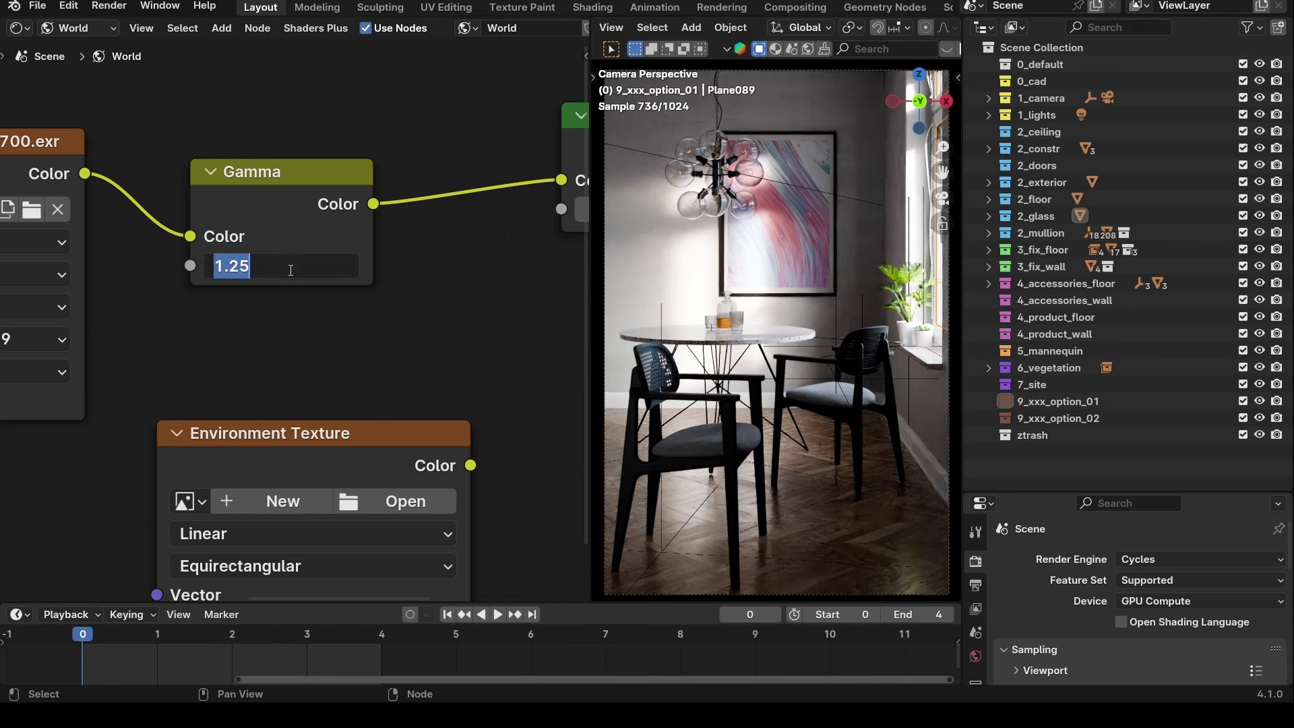
text(1.5)
key(Return)
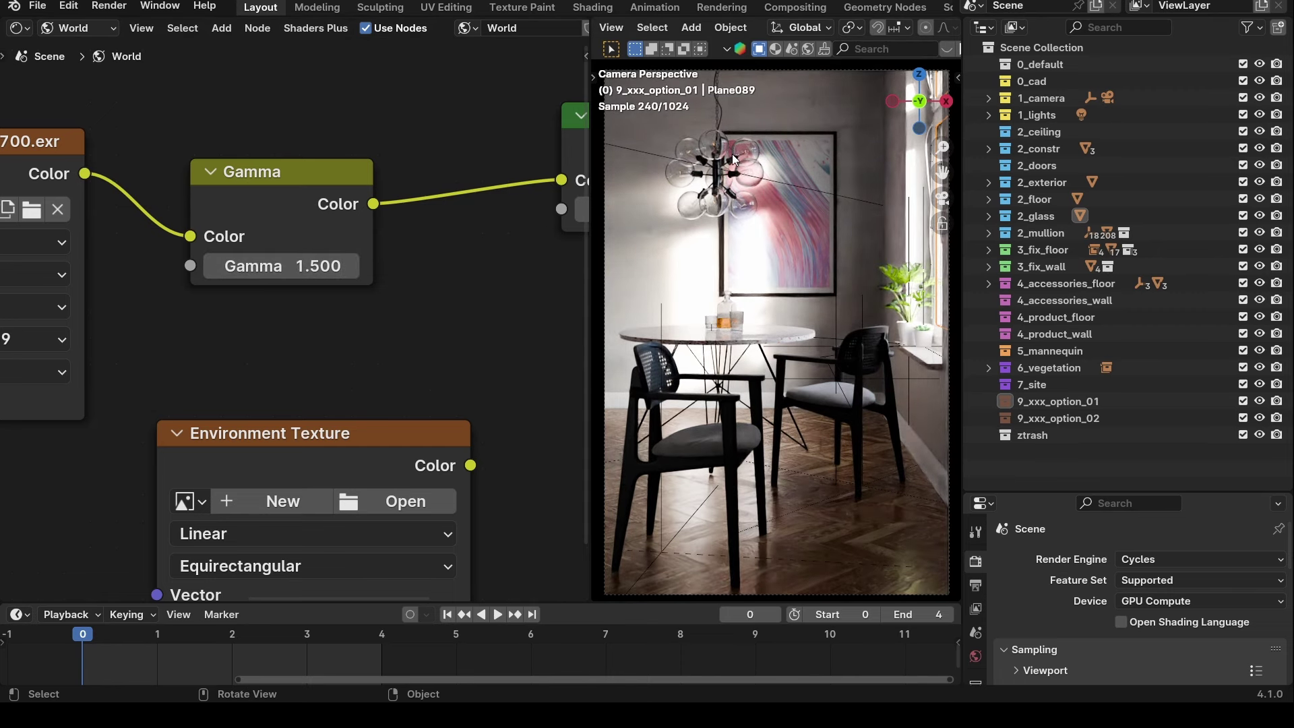
click(301, 267)
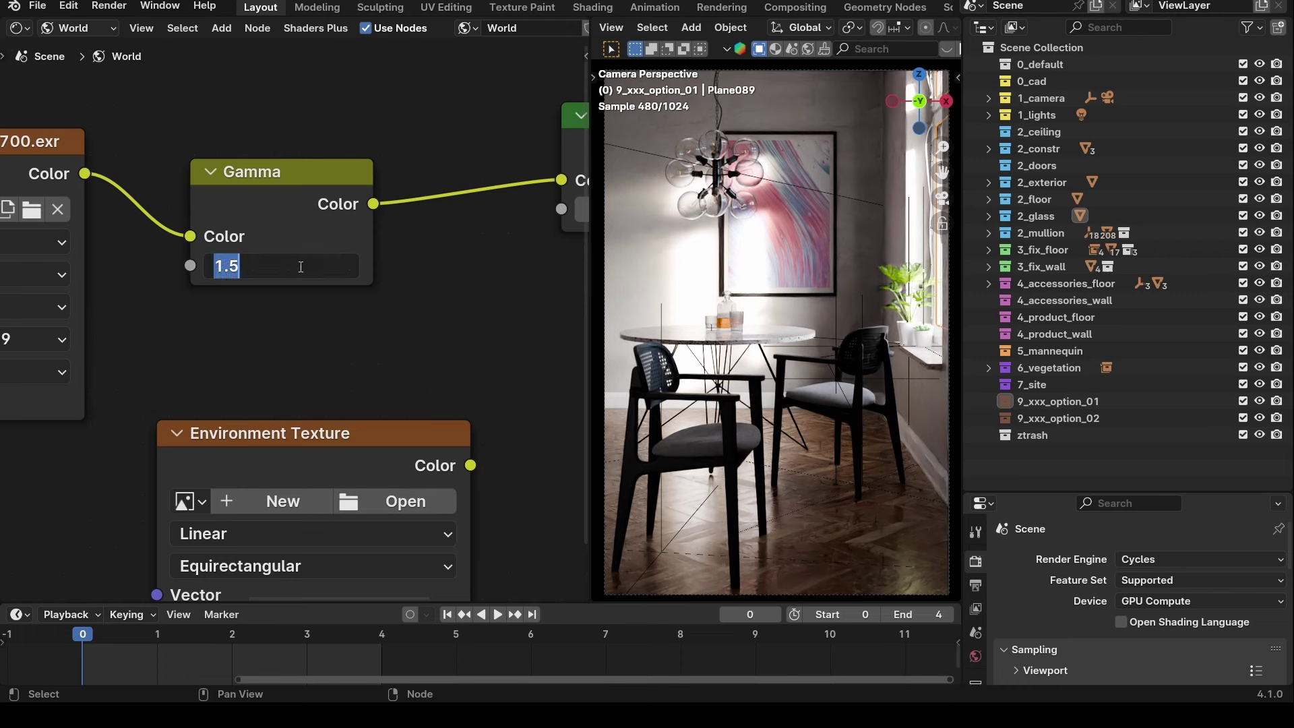
text(1)
key(Return)
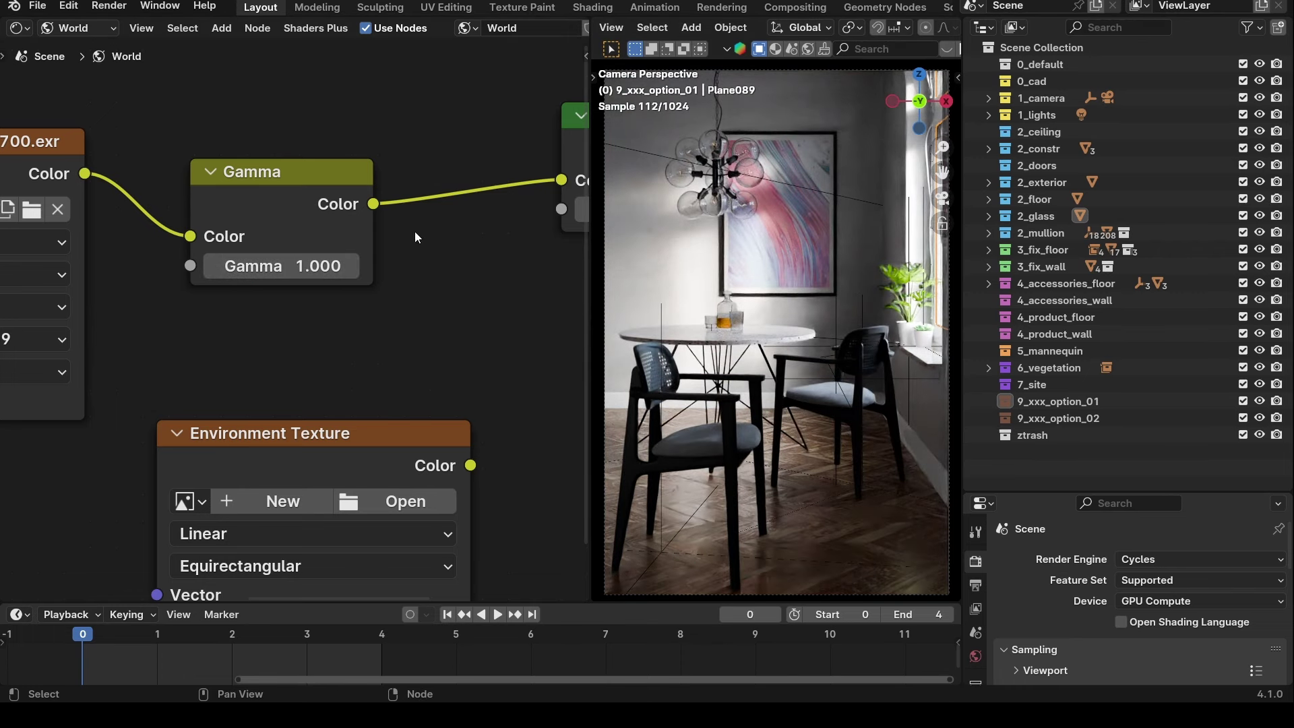
click(318, 277)
text(1.25)
key(Return)
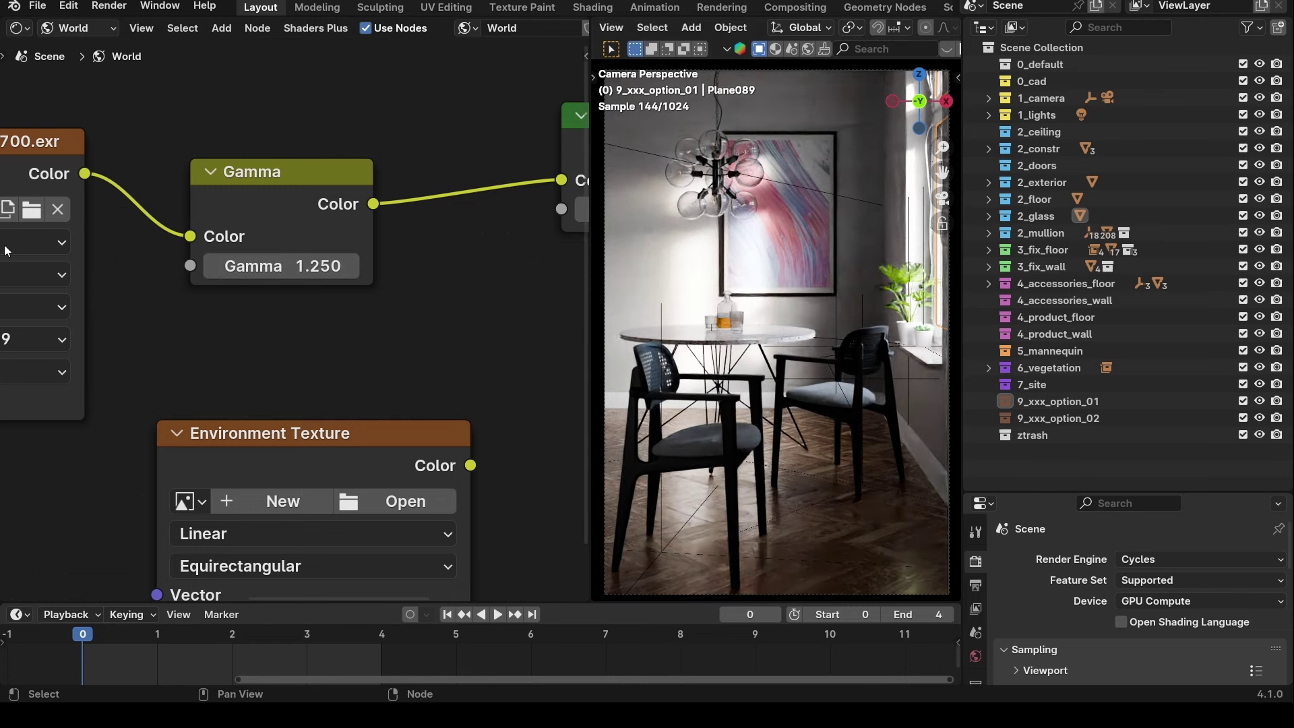
scroll(380, 363, down, 5)
Raise the Background strength from 128 to 256 and enlarge the Render Properties area.
middle_drag(292, 343, 153, 352)
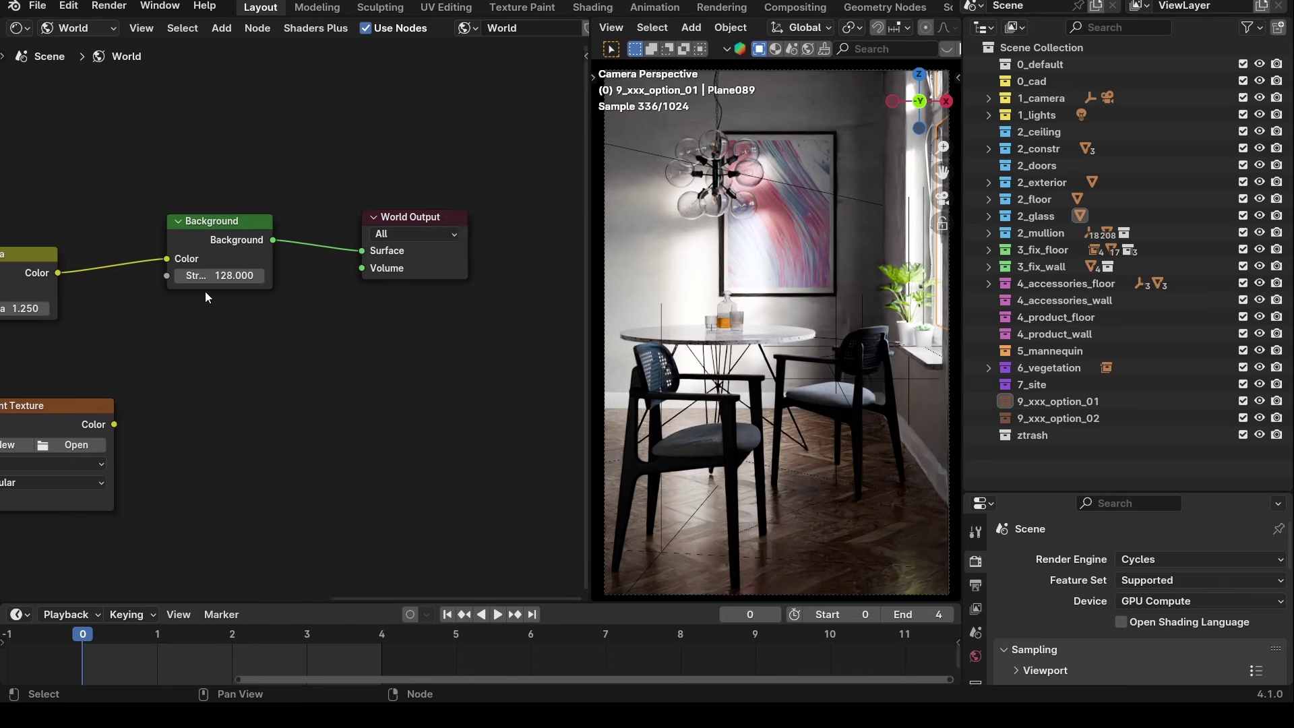
click(215, 321)
click(213, 272)
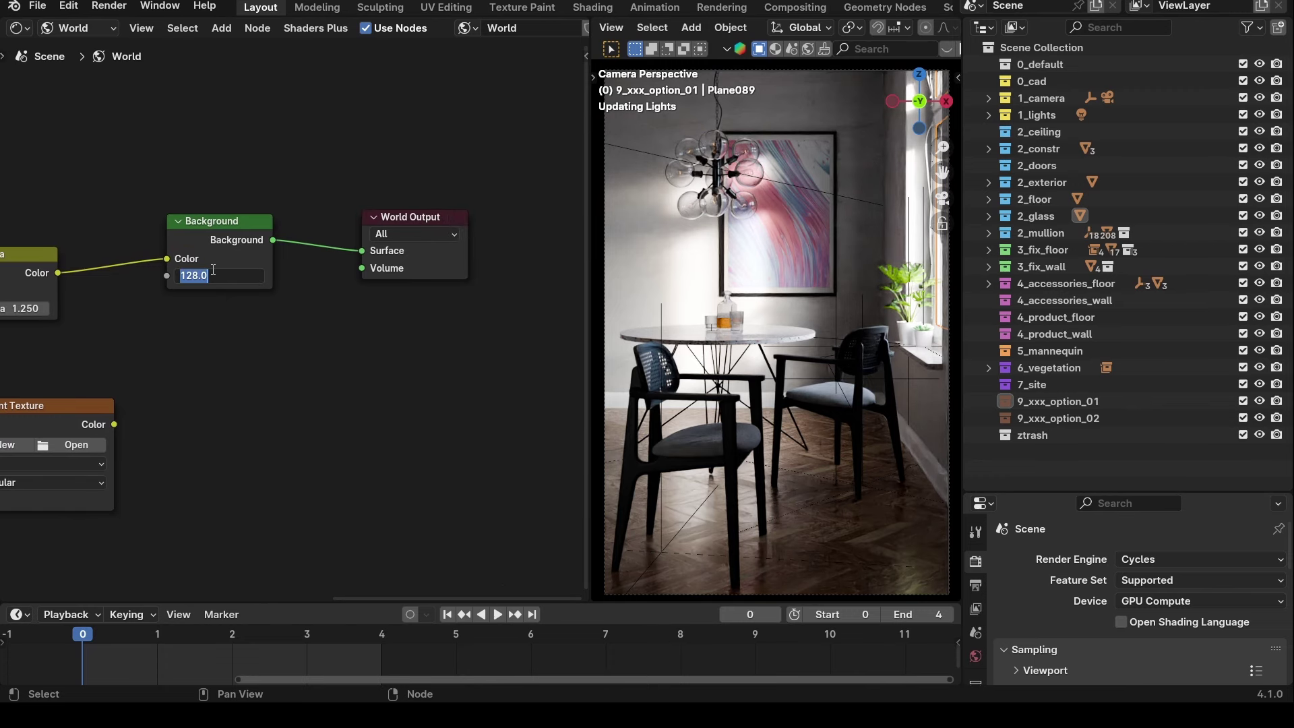
text(256)
key(Return)
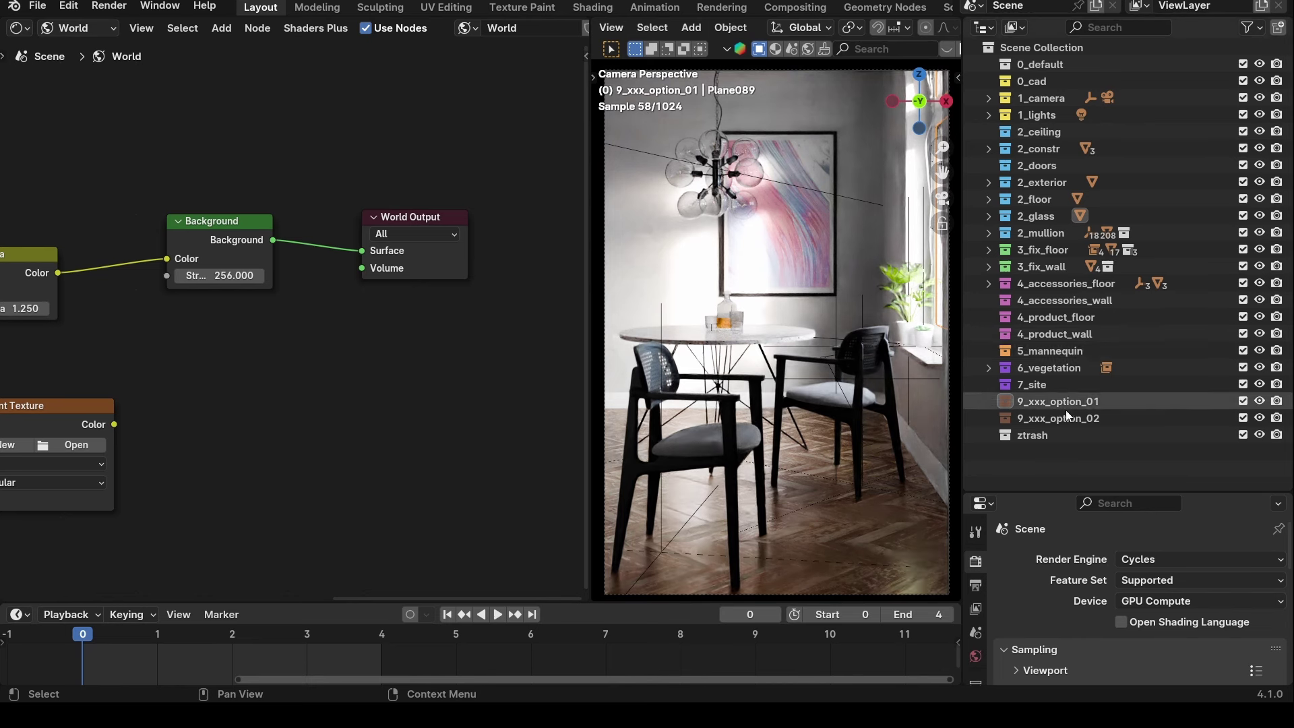
drag(1045, 491, 1038, 169)
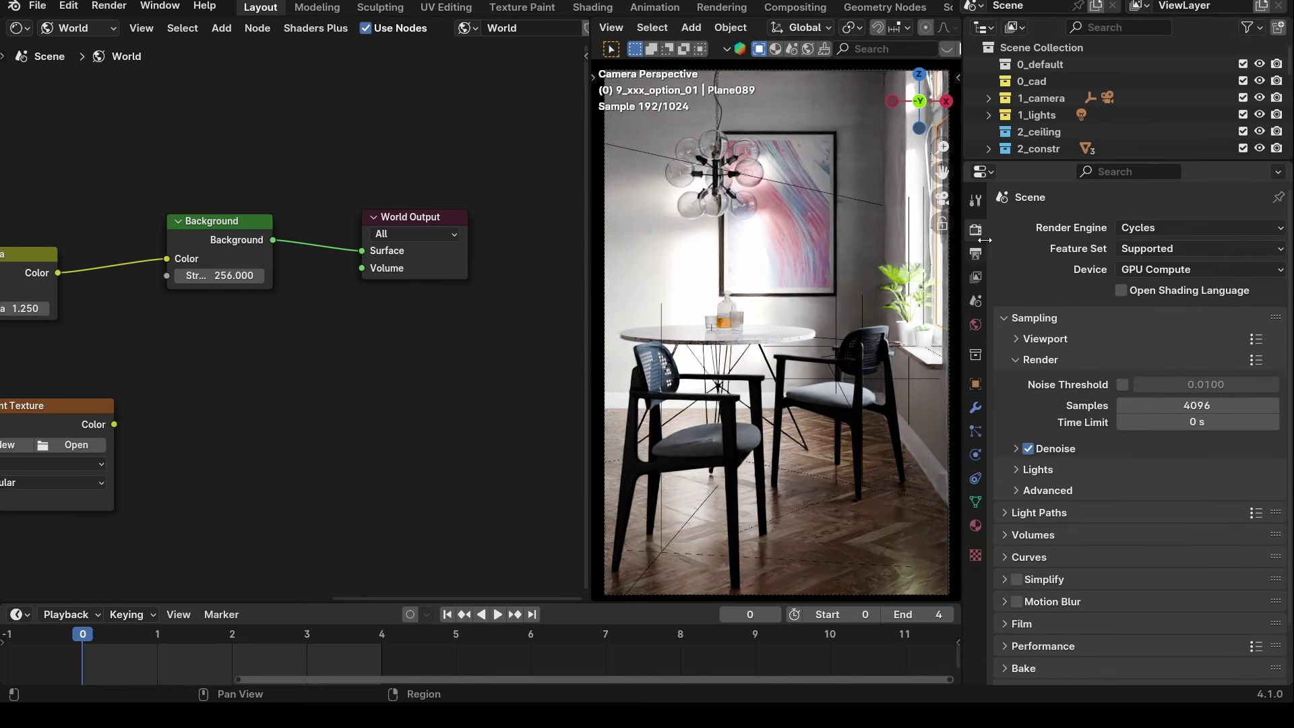
Try the Punchy and High Contrast looks, then return to Very High Contrast.
scroll(1054, 680, down, 3)
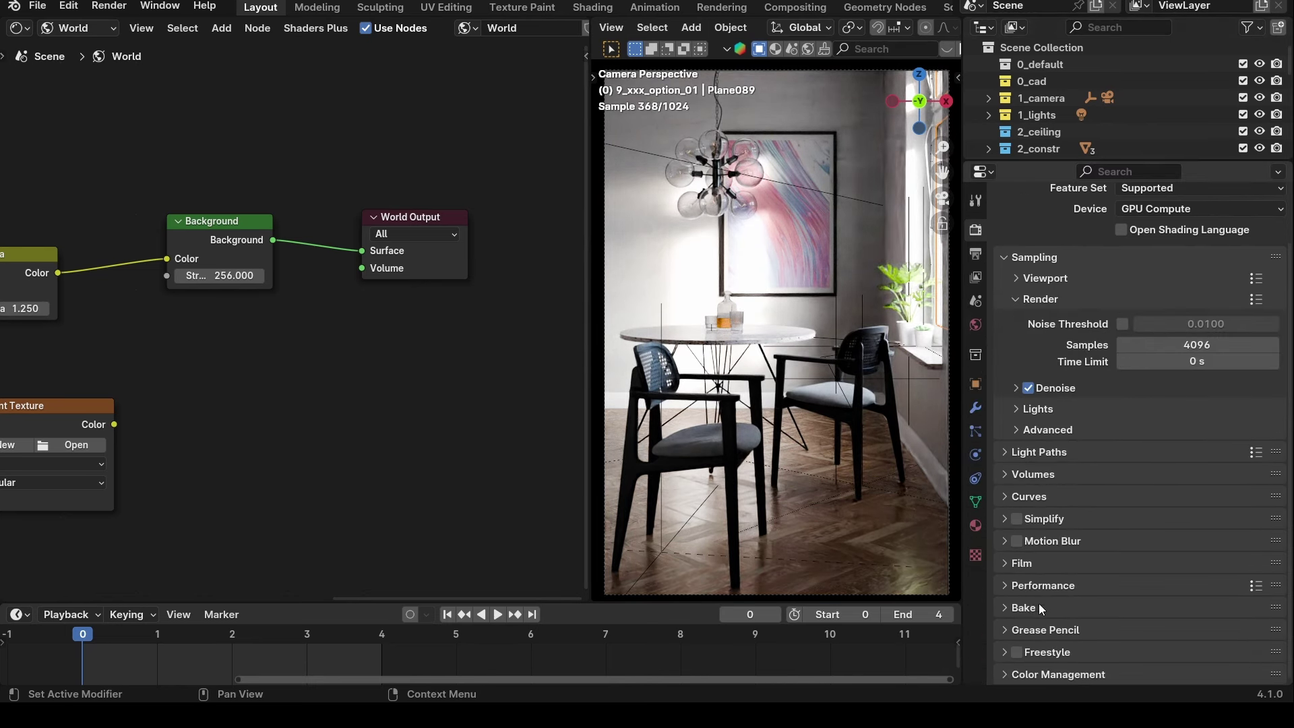
click(1001, 666)
scroll(1073, 473, down, 7)
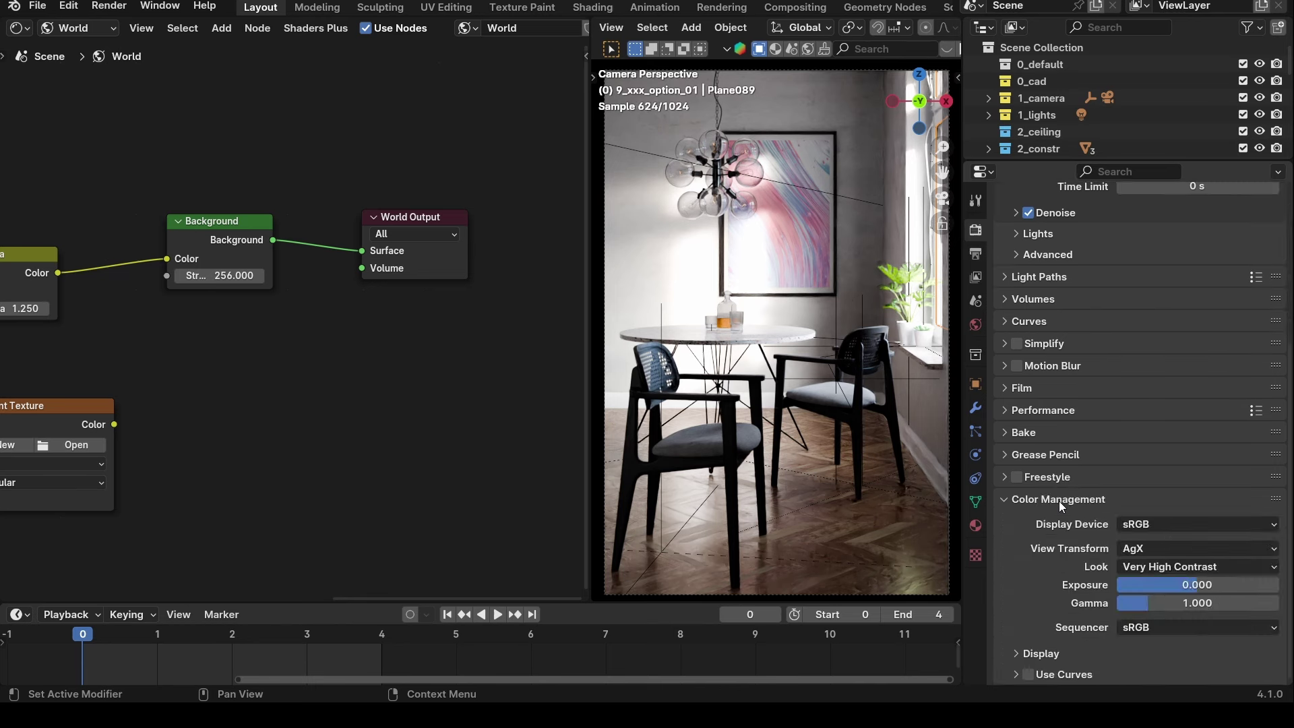
click(1162, 565)
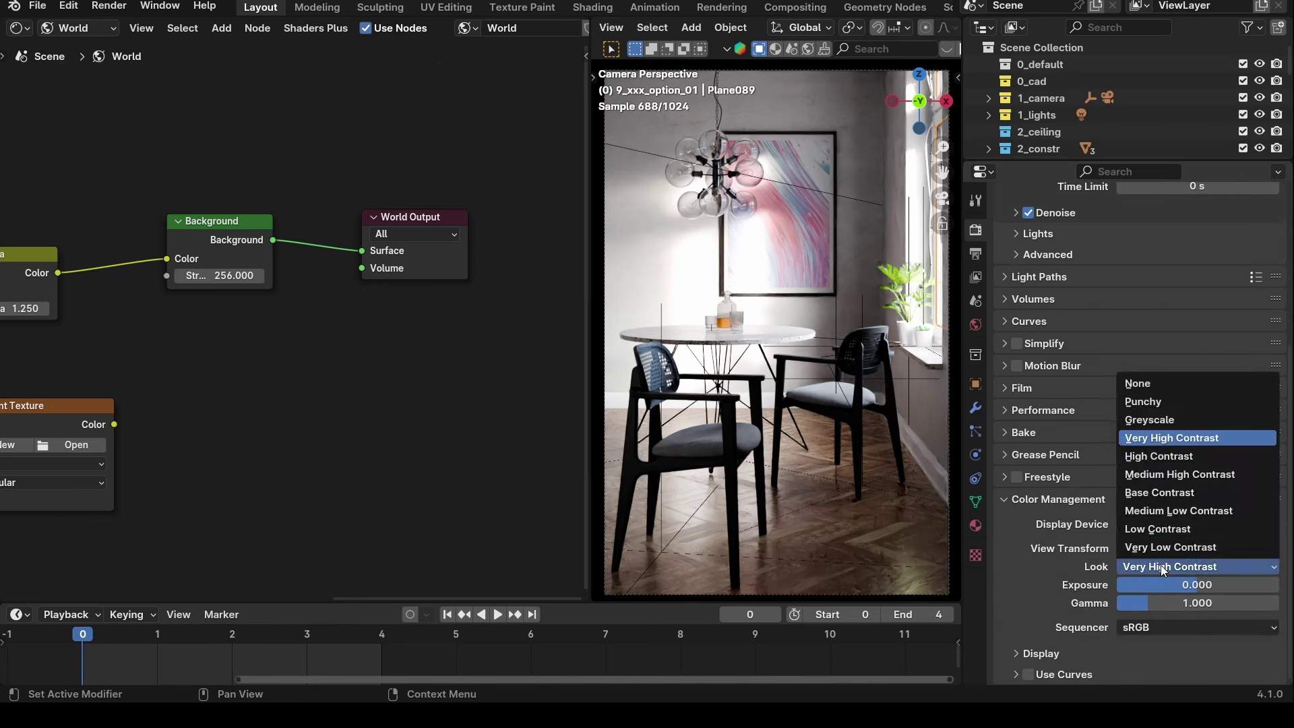
click(1150, 406)
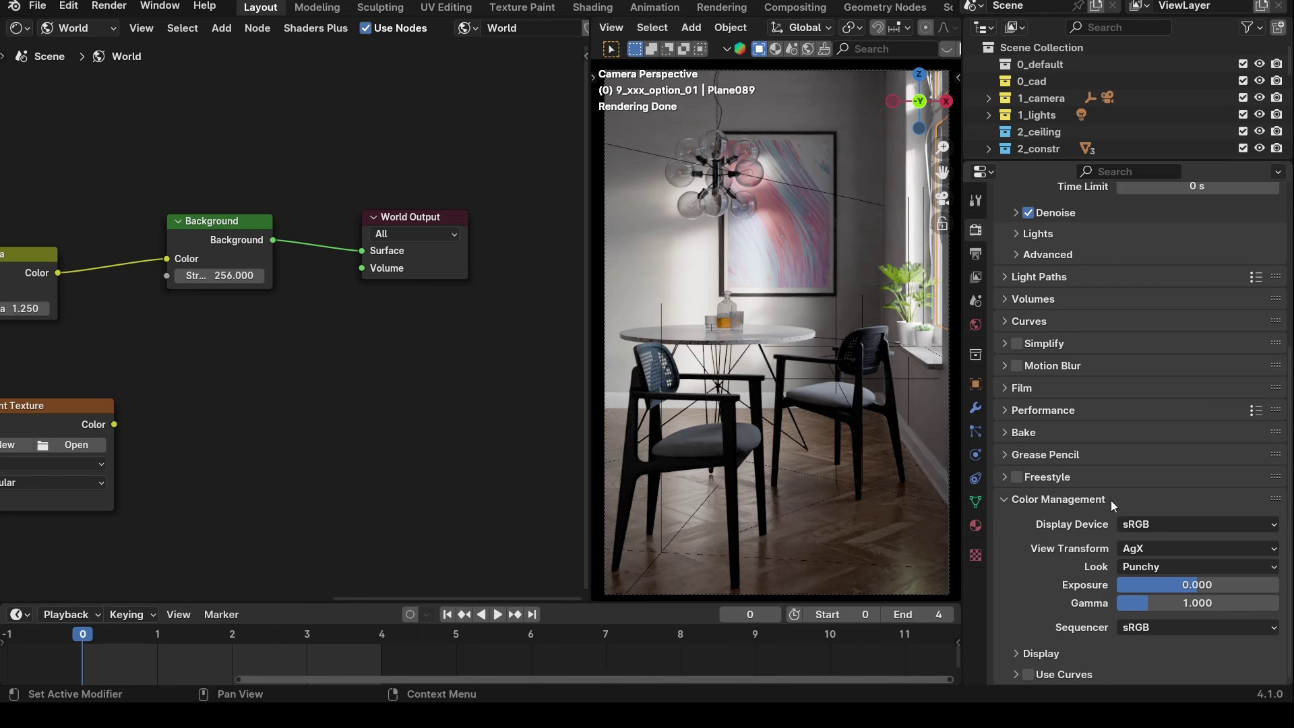
click(1160, 563)
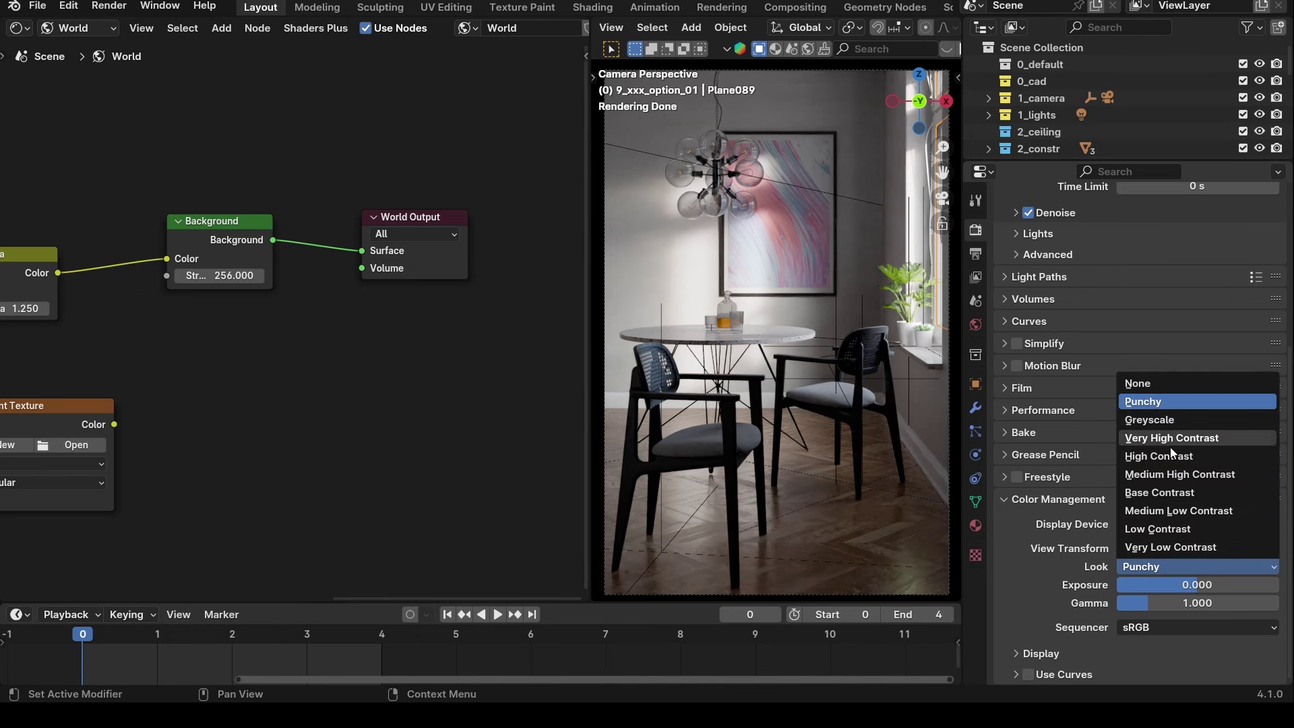
click(1171, 447)
click(1160, 566)
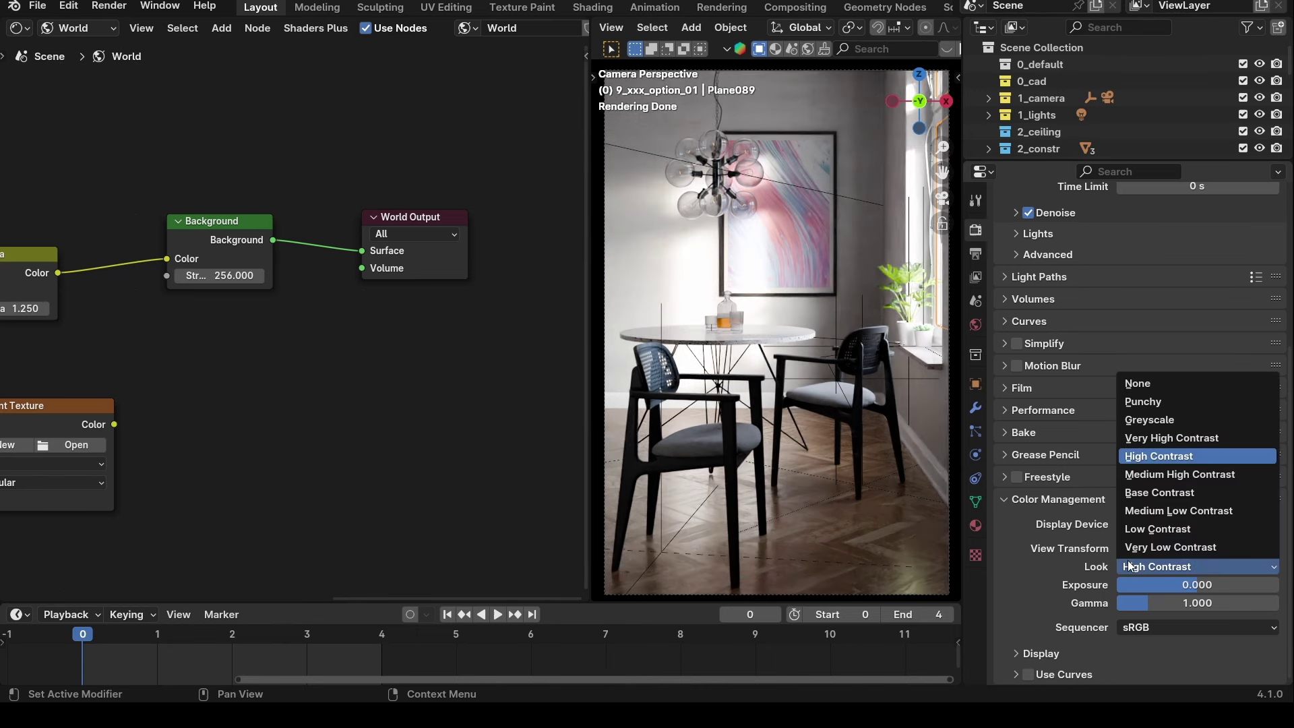
click(1149, 439)
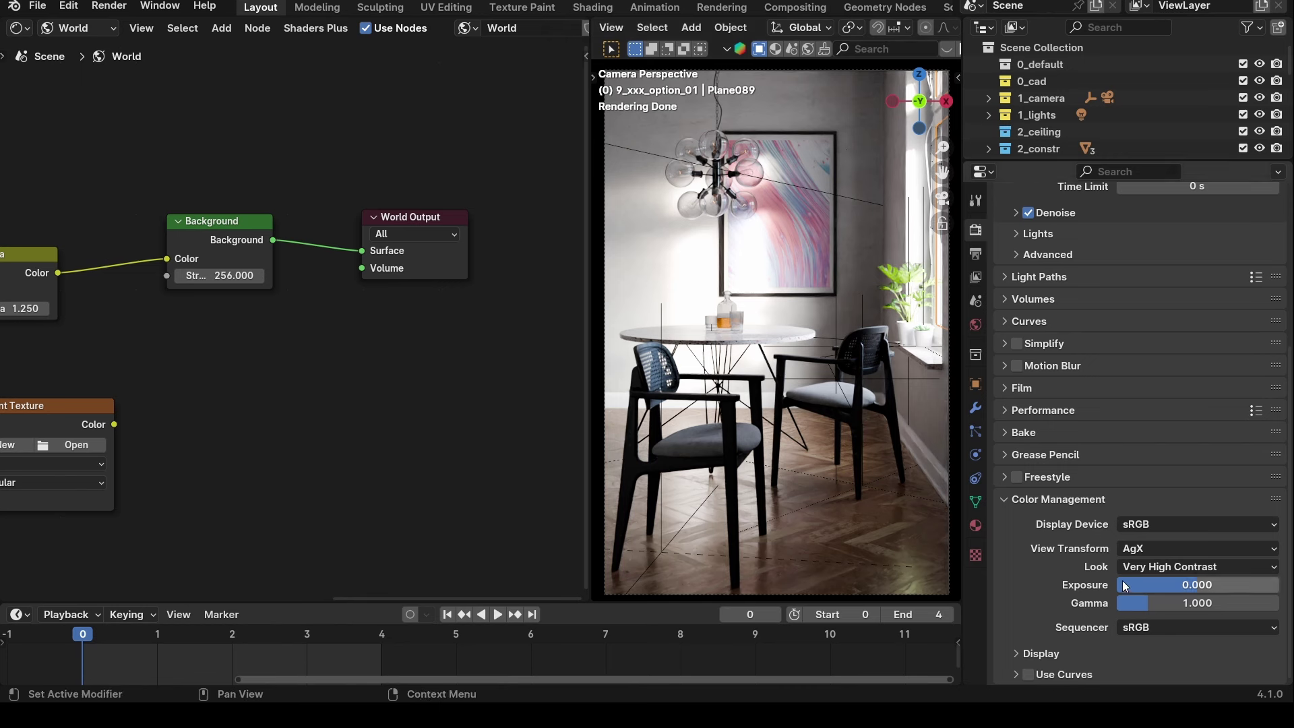
Test darker and brighter exposure values, then reset Exposure to 0.
middle_drag(171, 195, 276, 185)
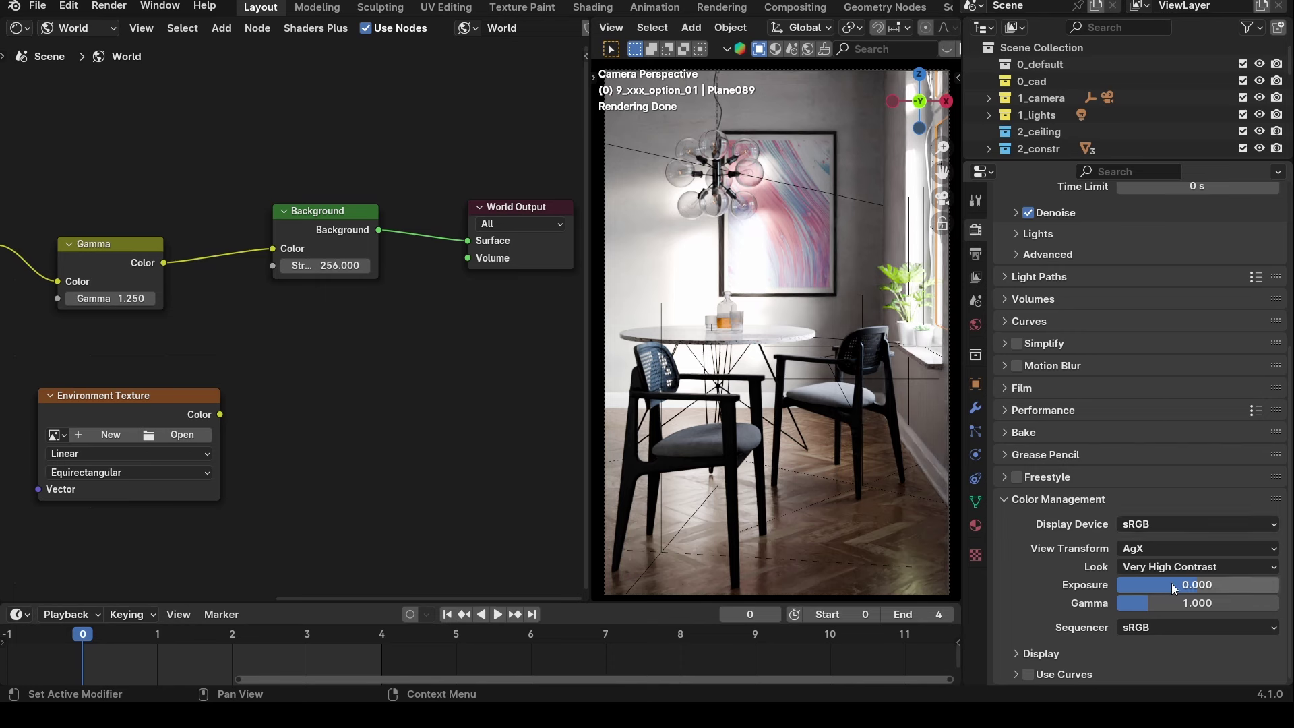
drag(1192, 585, 1179, 585)
mouse_move(1181, 585)
mouse_down()
mouse_move(1211, 585)
mouse_move(1179, 585)
mouse_up()
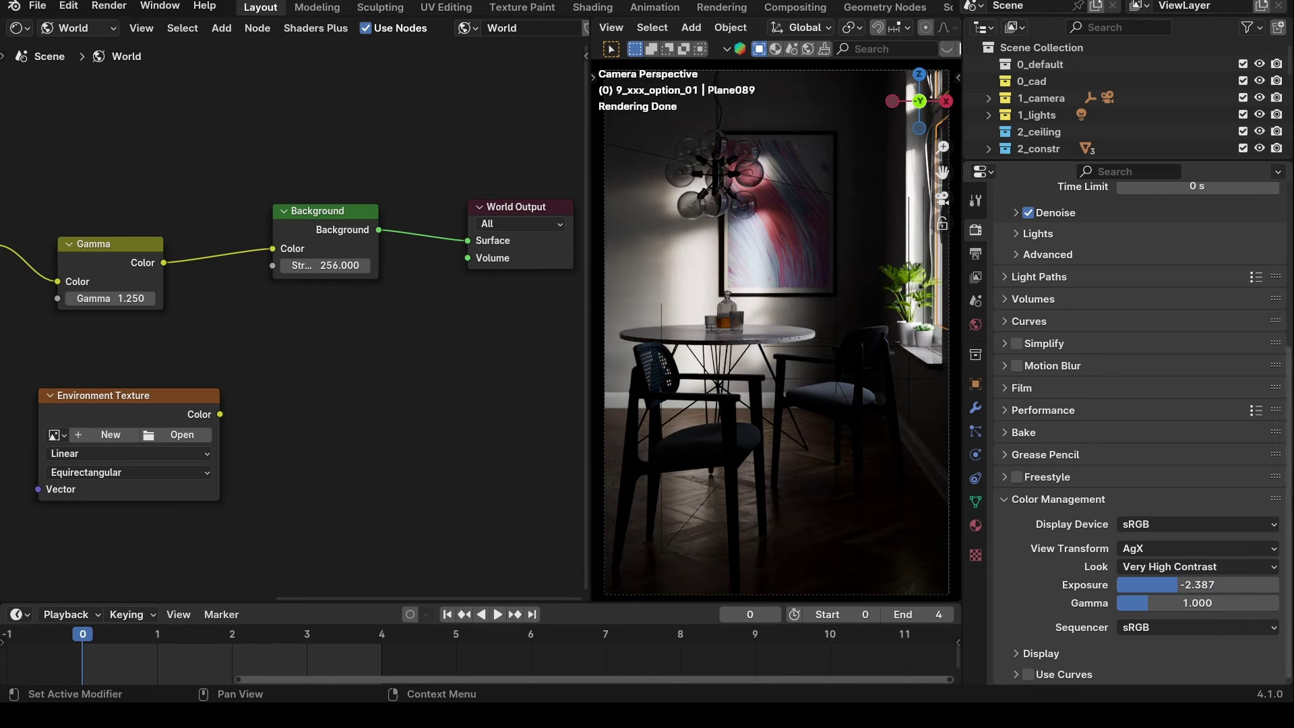
click(1180, 584)
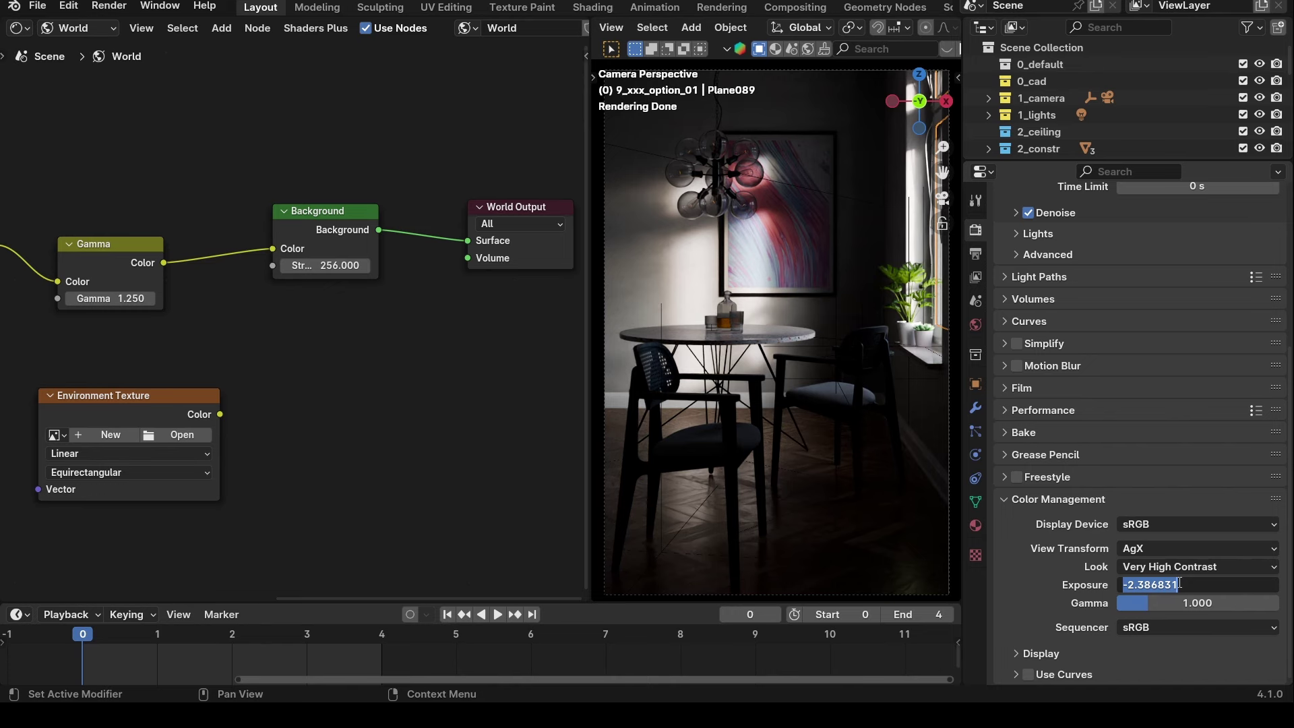
text(0)
key(Return)
Frame the Texture Coordinate, Mapping and feuerroth image nodes, and select the image node.
middle_drag(177, 374, 363, 359)
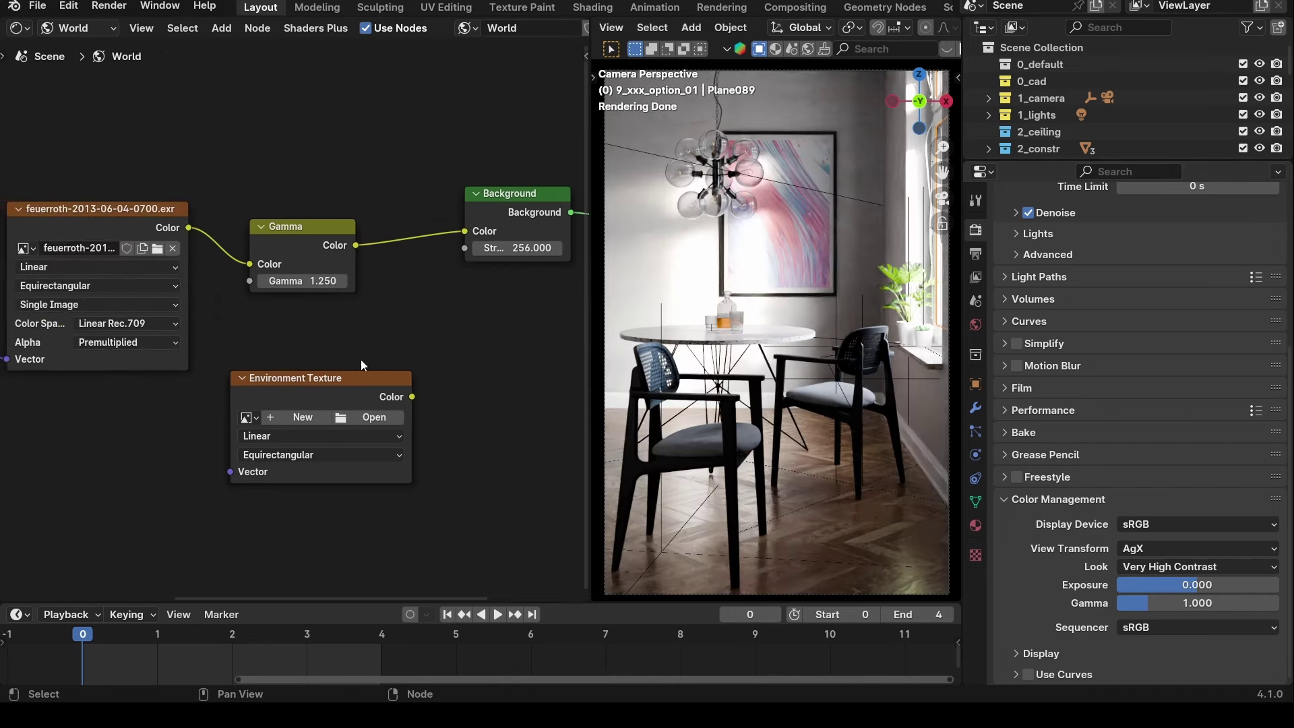
scroll(391, 377, down, 7)
middle_drag(432, 405, 393, 325)
scroll(197, 359, up, 1)
scroll(194, 360, up, 10)
scroll(451, 382, down, 14)
scroll(360, 265, up, 11)
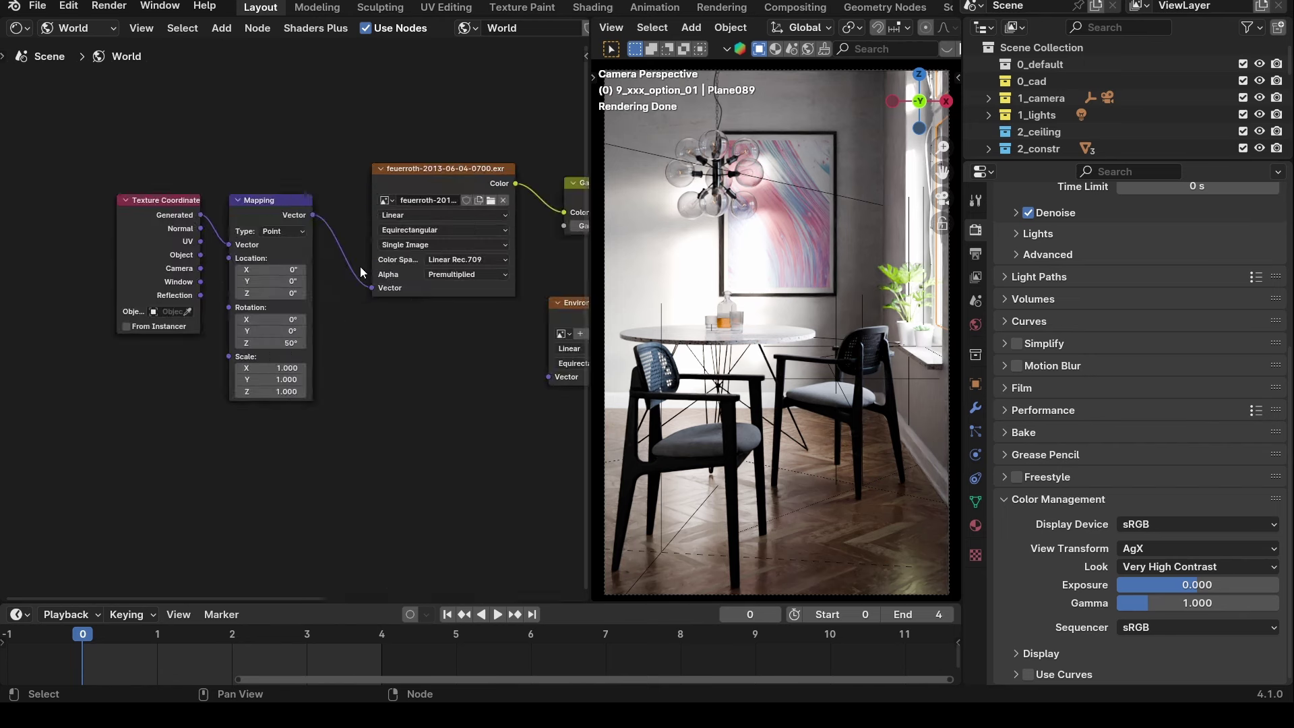
middle_drag(265, 220, 277, 241)
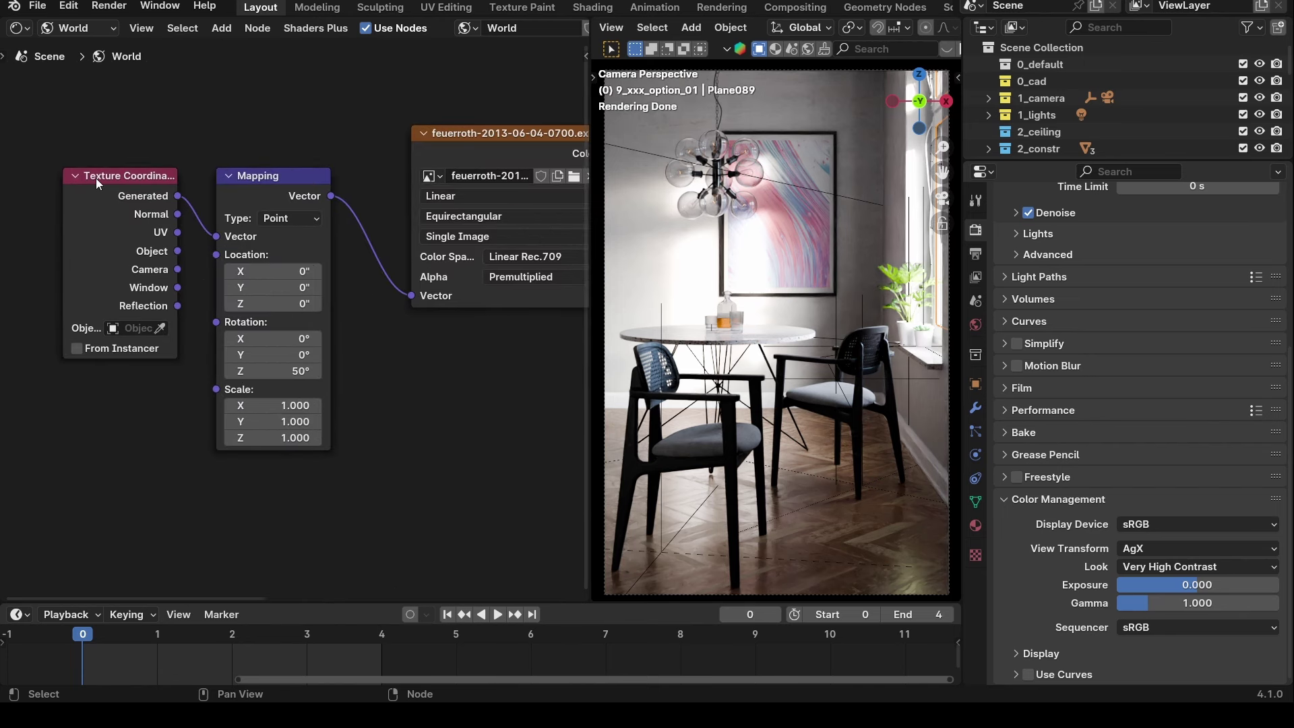
drag(96, 178, 82, 198)
middle_drag(390, 346, 279, 338)
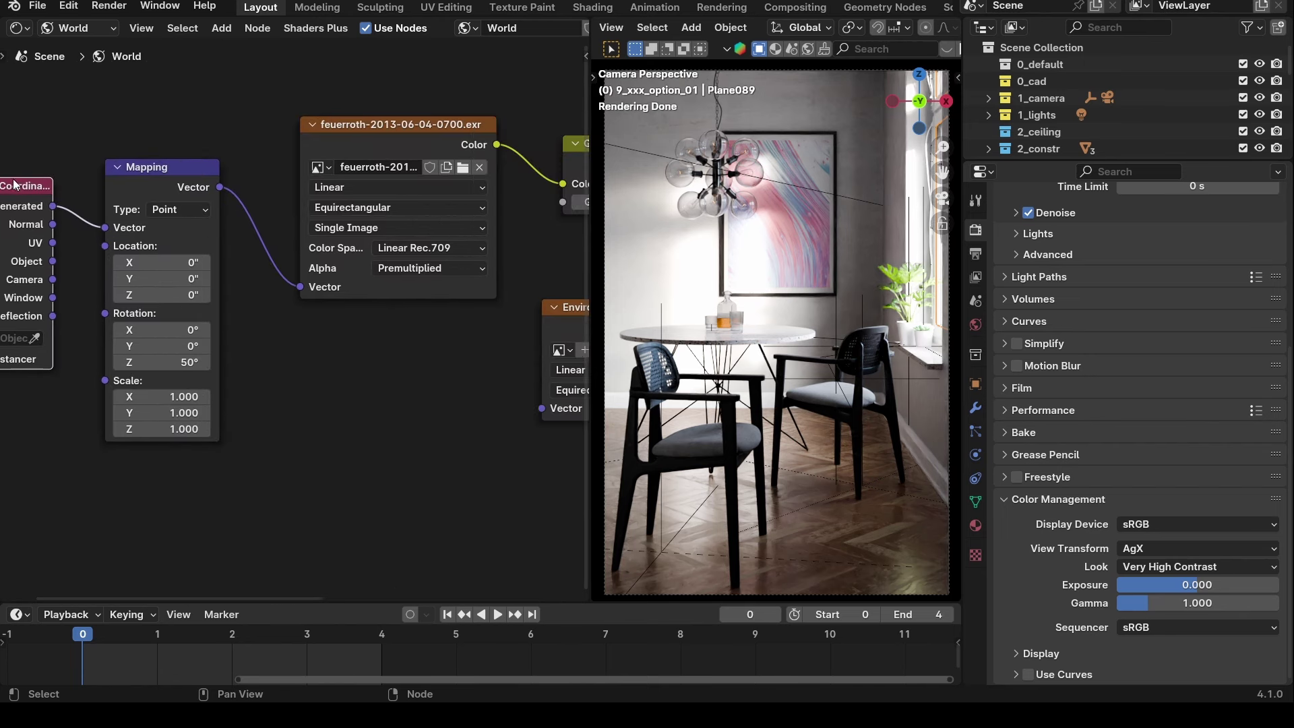
middle_drag(14, 206, 176, 288)
scroll(210, 192, up, 4)
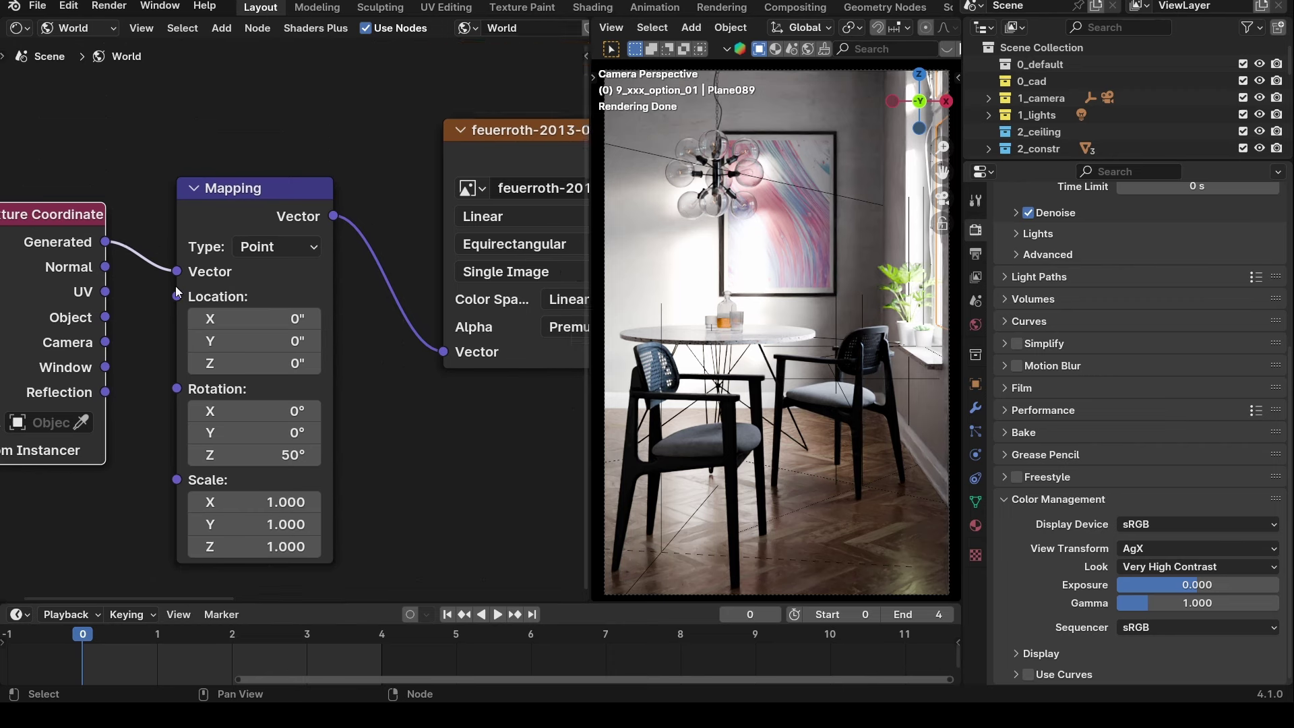
middle_drag(405, 148, 260, 177)
middle_drag(382, 142, 366, 139)
middle_drag(303, 101, 409, 113)
click(461, 176)
middle_drag(382, 219, 325, 213)
scroll(310, 277, down, 4)
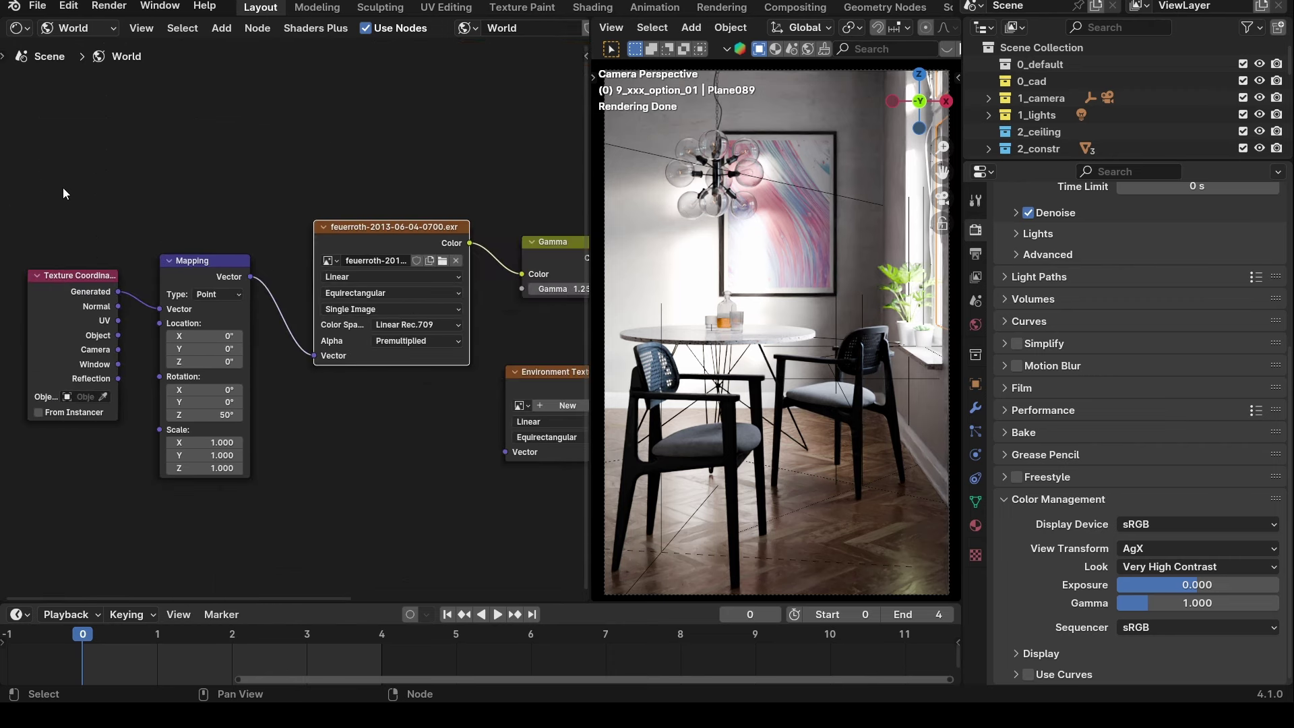
Disconnect Mapping from the image's Vector input and move the Texture Coordinate and Mapping nodes lower.
middle_drag(57, 194, 228, 182)
drag(125, 177, 423, 519)
drag(489, 340, 469, 342)
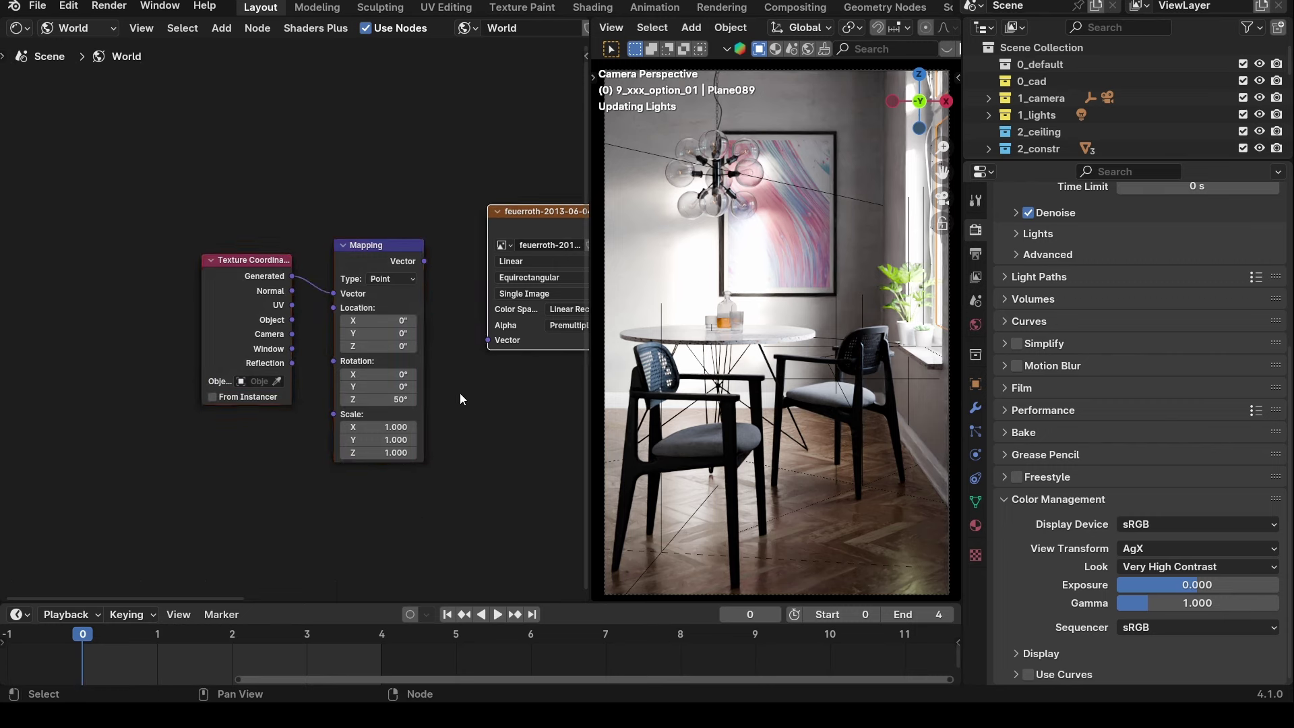
key(b)
drag(431, 495, 132, 201)
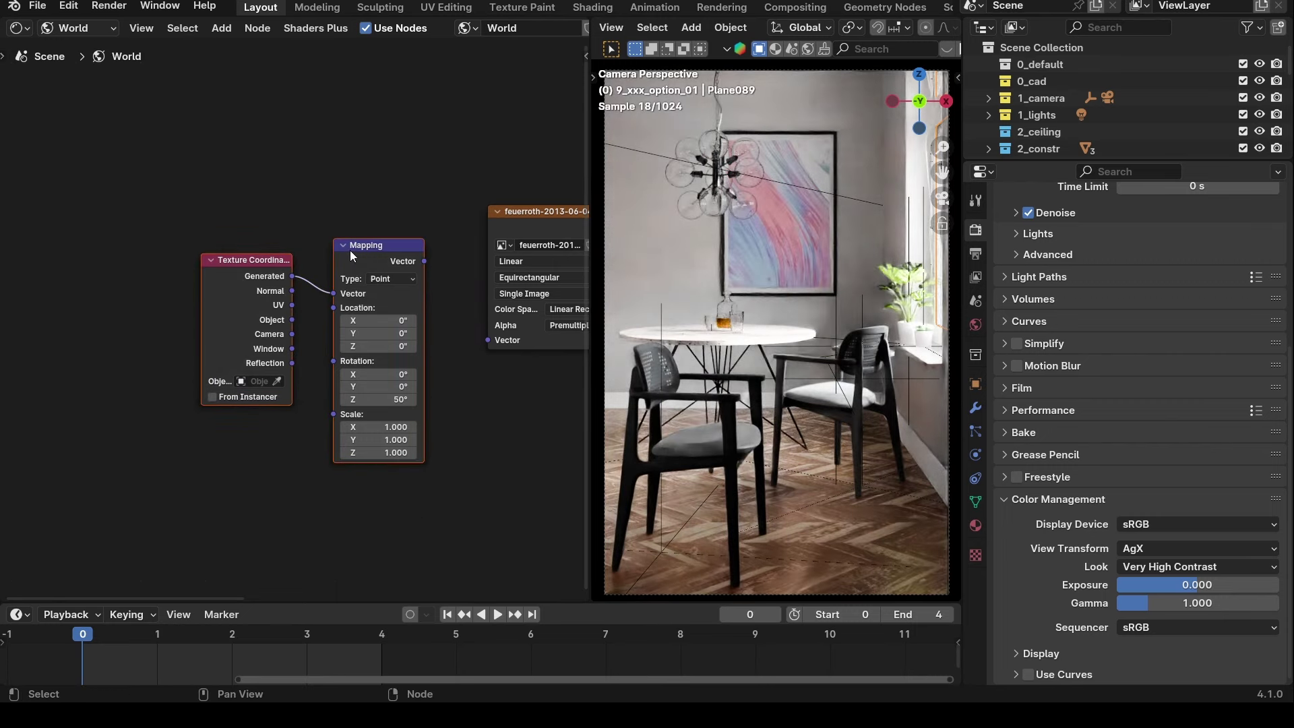
drag(349, 249, 342, 465)
click(362, 335)
middle_drag(409, 339, 307, 341)
scroll(295, 311, up, 3)
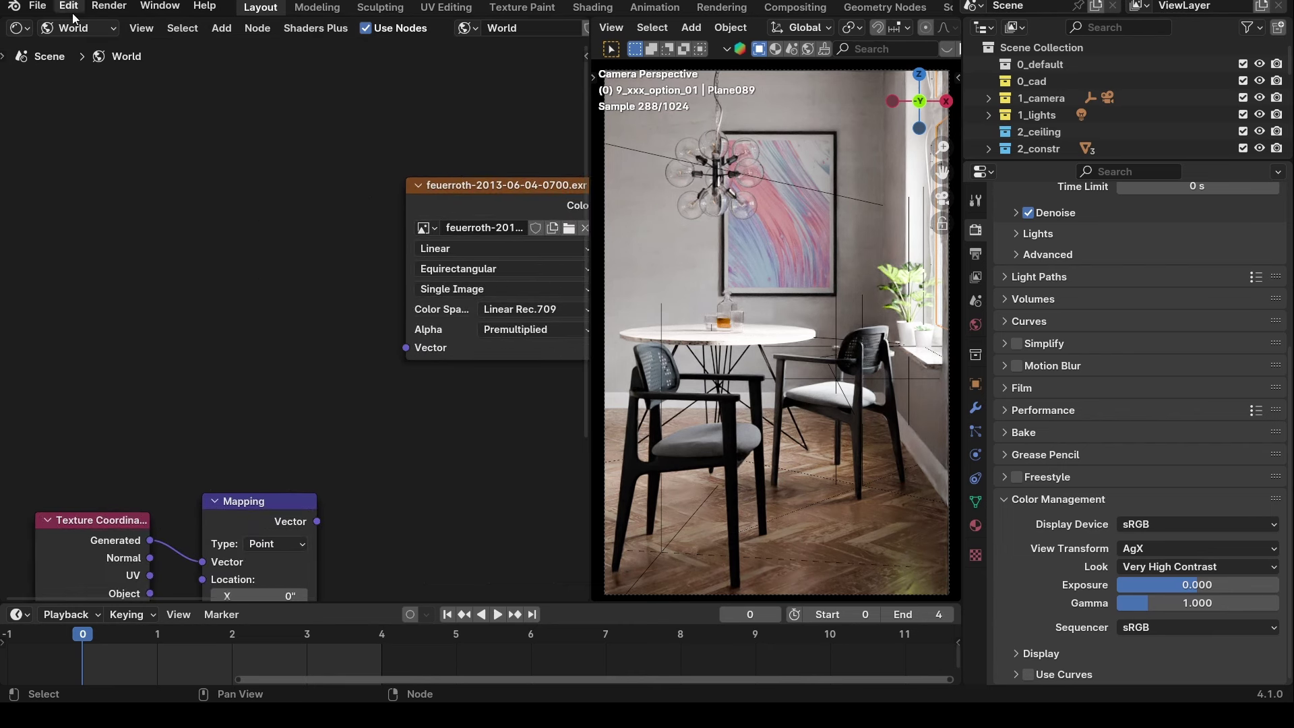
drag(440, 211, 408, 214)
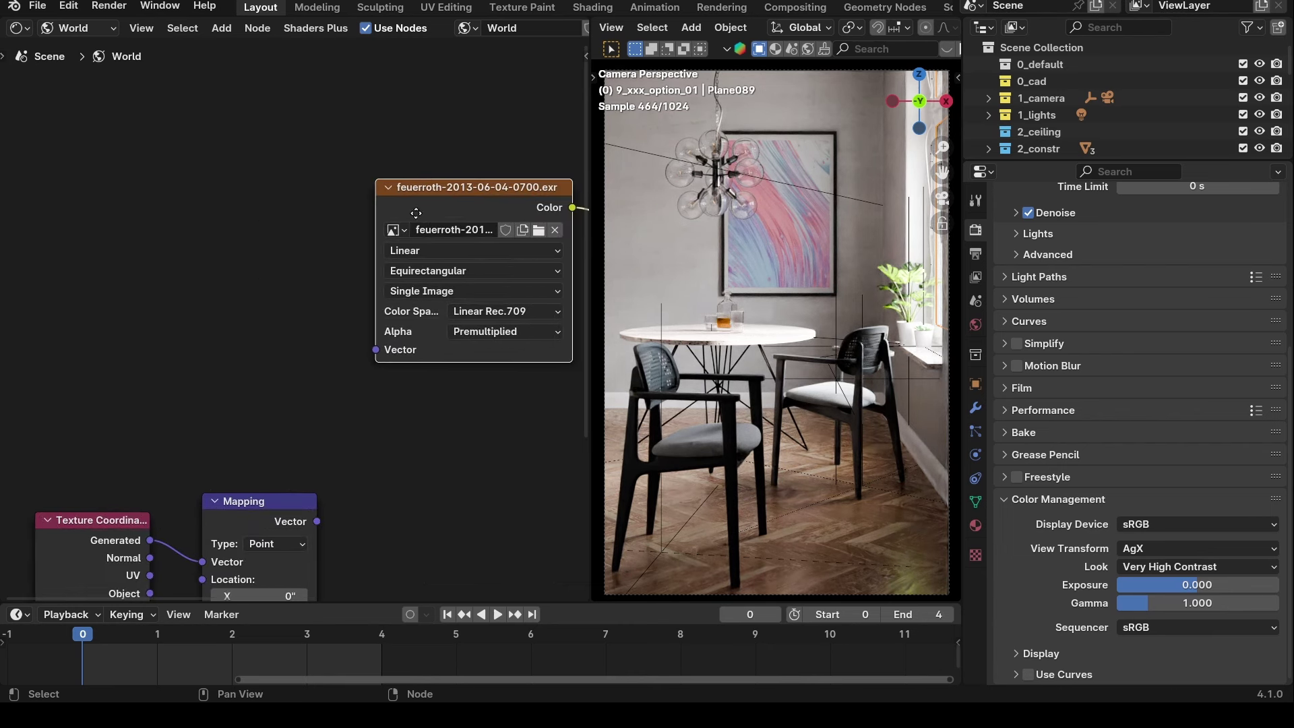
middle_drag(417, 213, 348, 217)
Delete the duplicate Ctrl+T mapping nodes and reconnect the original Mapping to the image's Vector input.
key(ctrl+t)
middle_drag(93, 258, 265, 278)
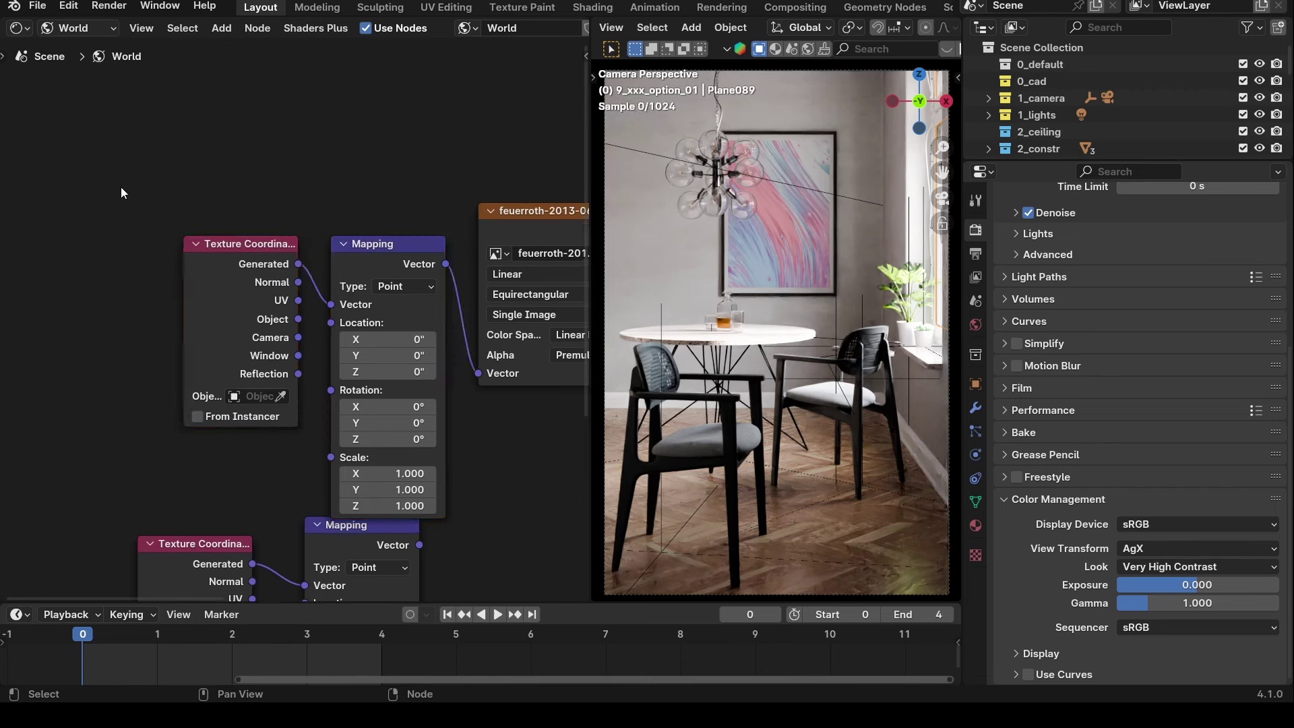
drag(147, 213, 398, 411)
key(x)
middle_drag(362, 395, 342, 269)
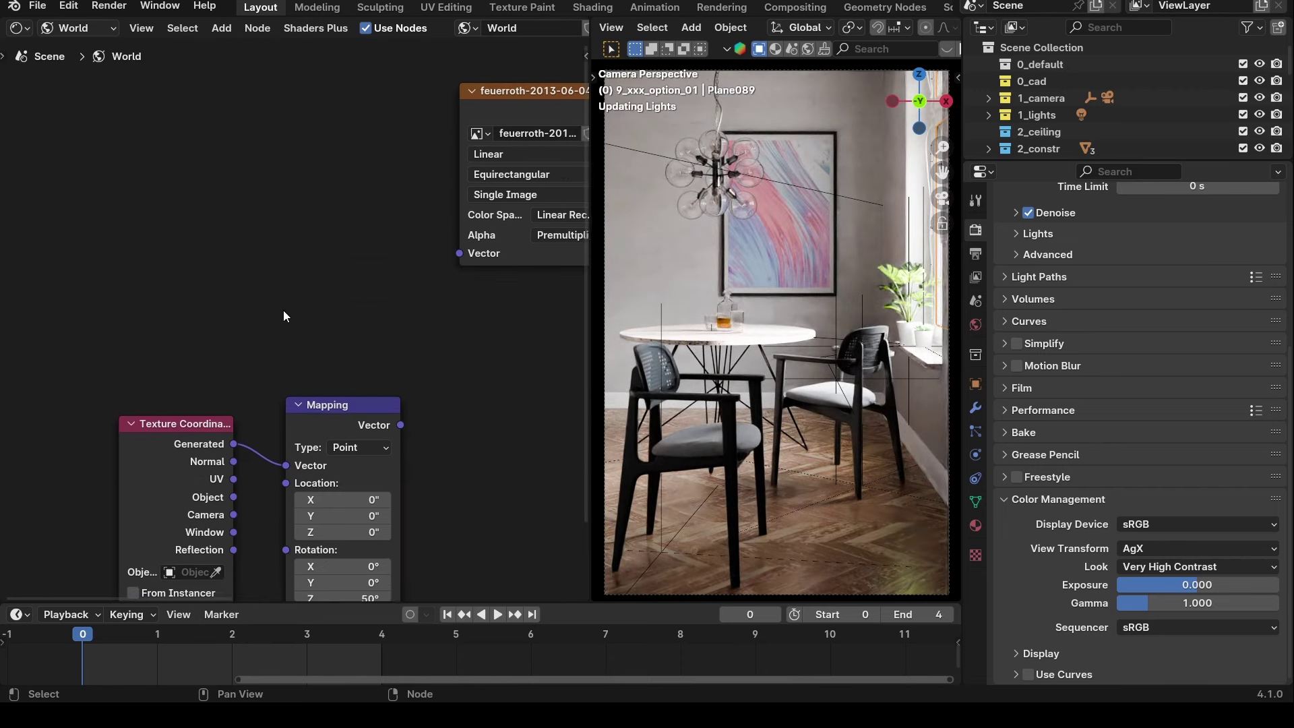
drag(102, 316, 374, 568)
drag(343, 423, 424, 172)
click(388, 140)
drag(434, 236, 459, 248)
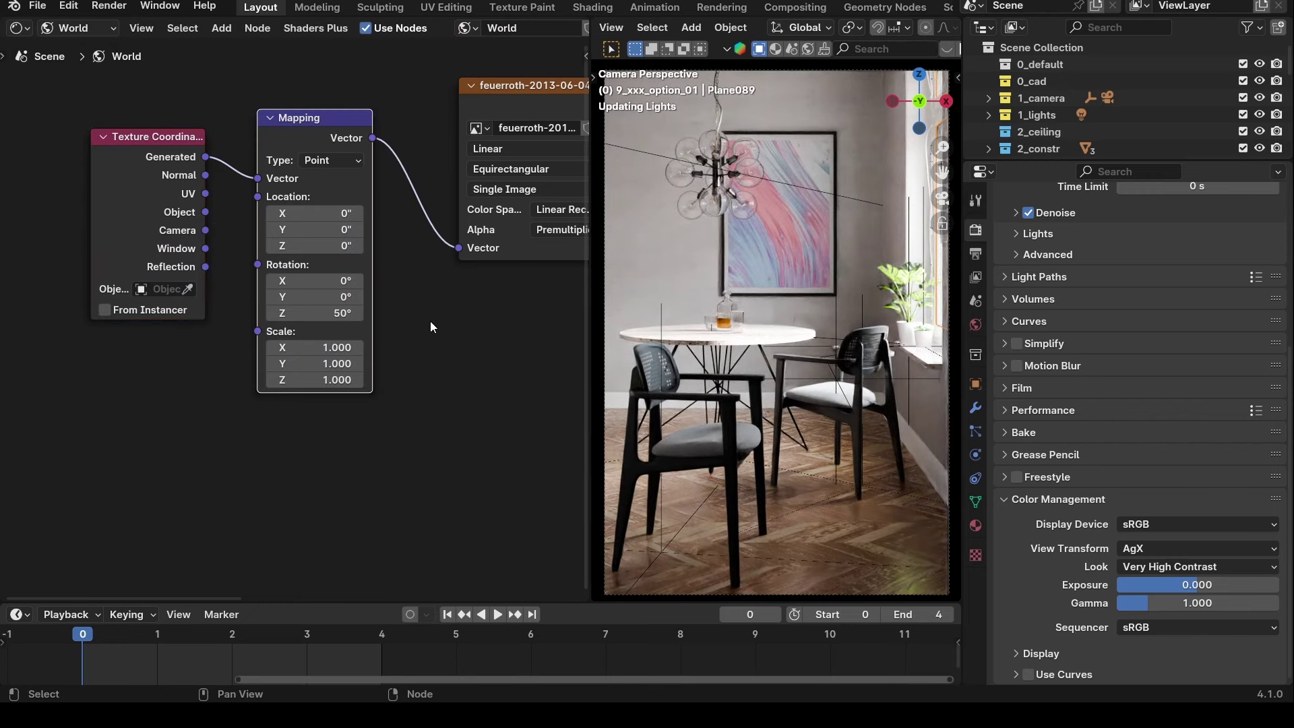
Try Mapping Z rotations of 0°, 20°, 40° and 60°.
scroll(430, 320, up, 3)
middle_drag(368, 339, 259, 375)
click(179, 463)
click(179, 464)
text(0)
key(Return)
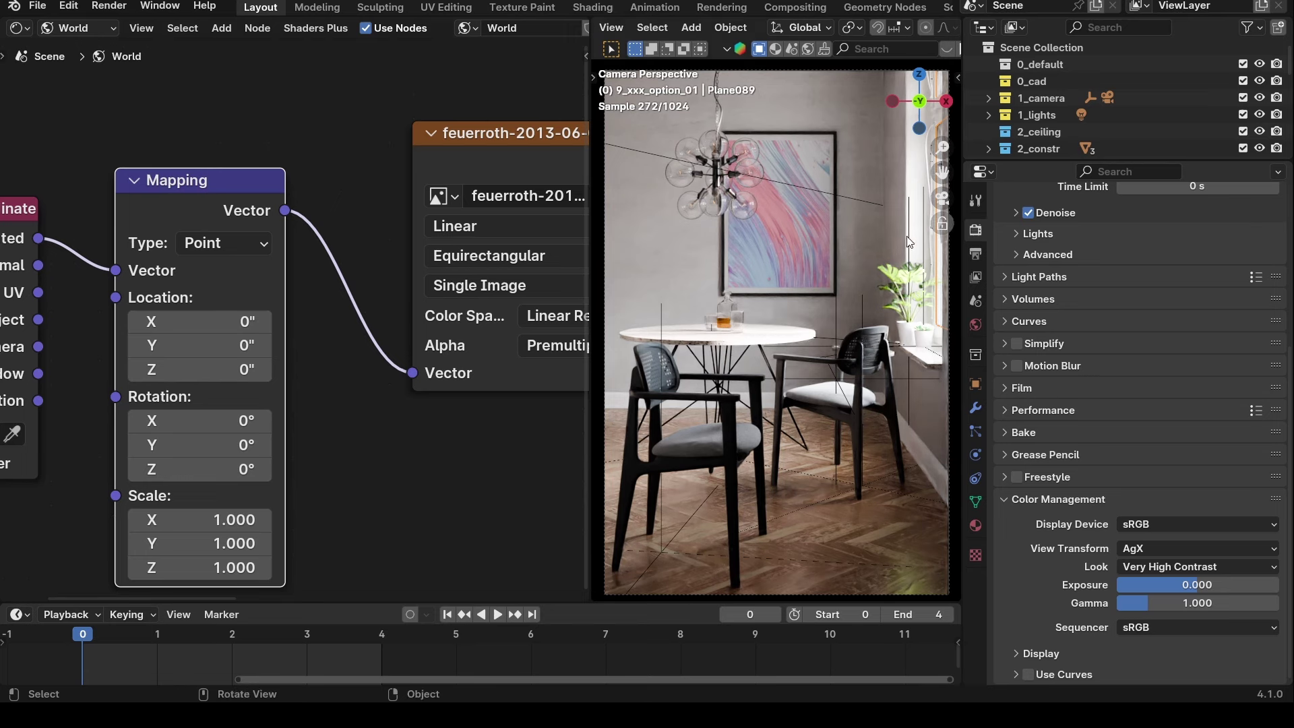
click(240, 466)
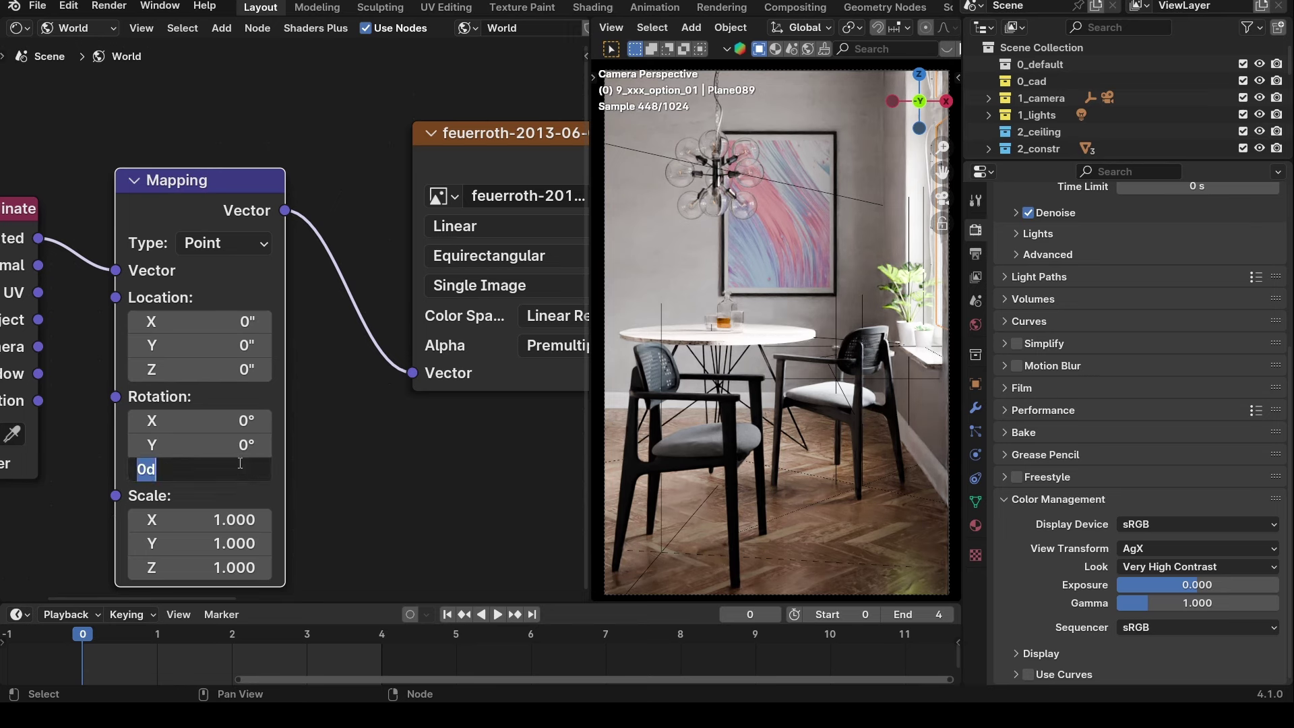
text(20)
key(Return)
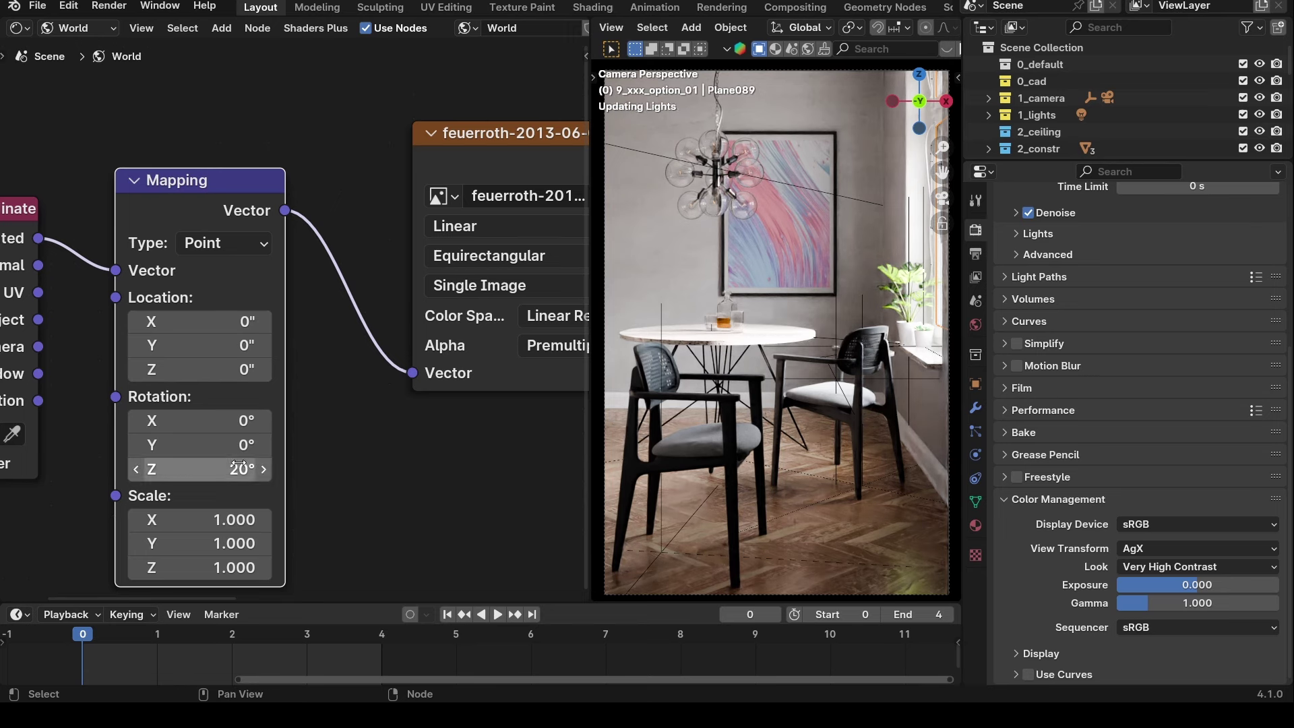
click(239, 466)
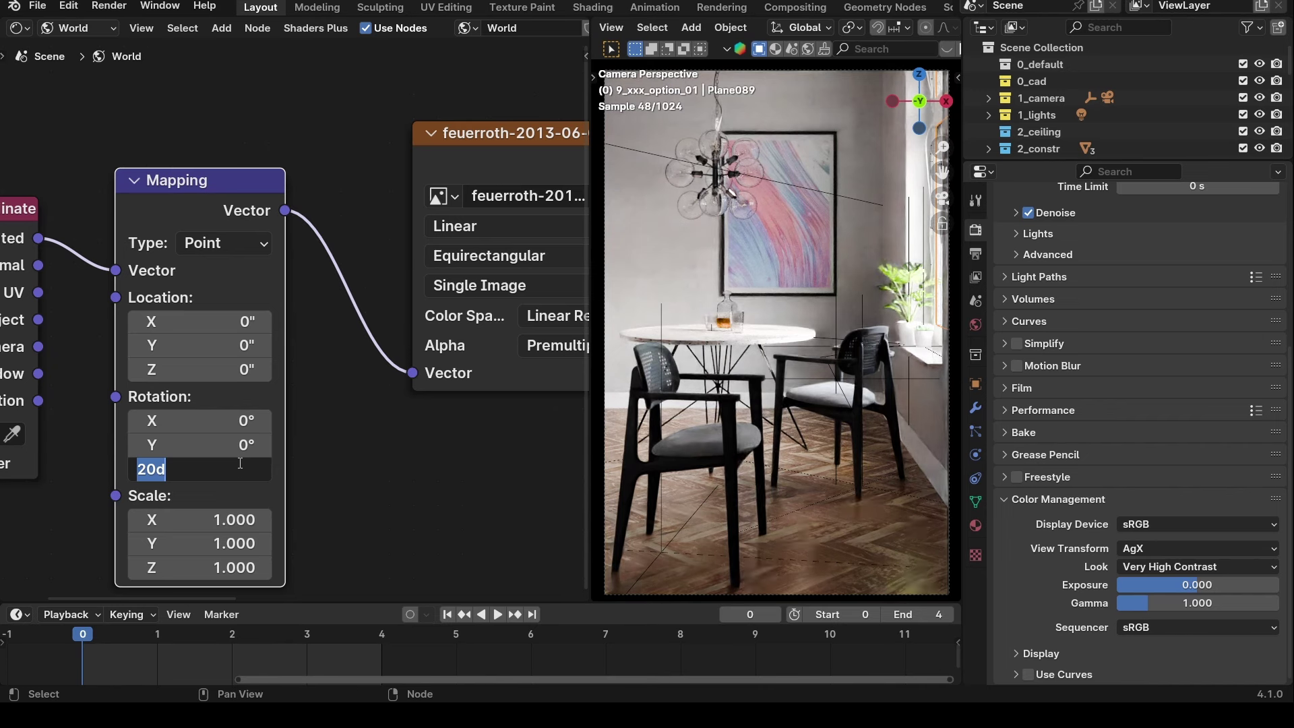
text(40)
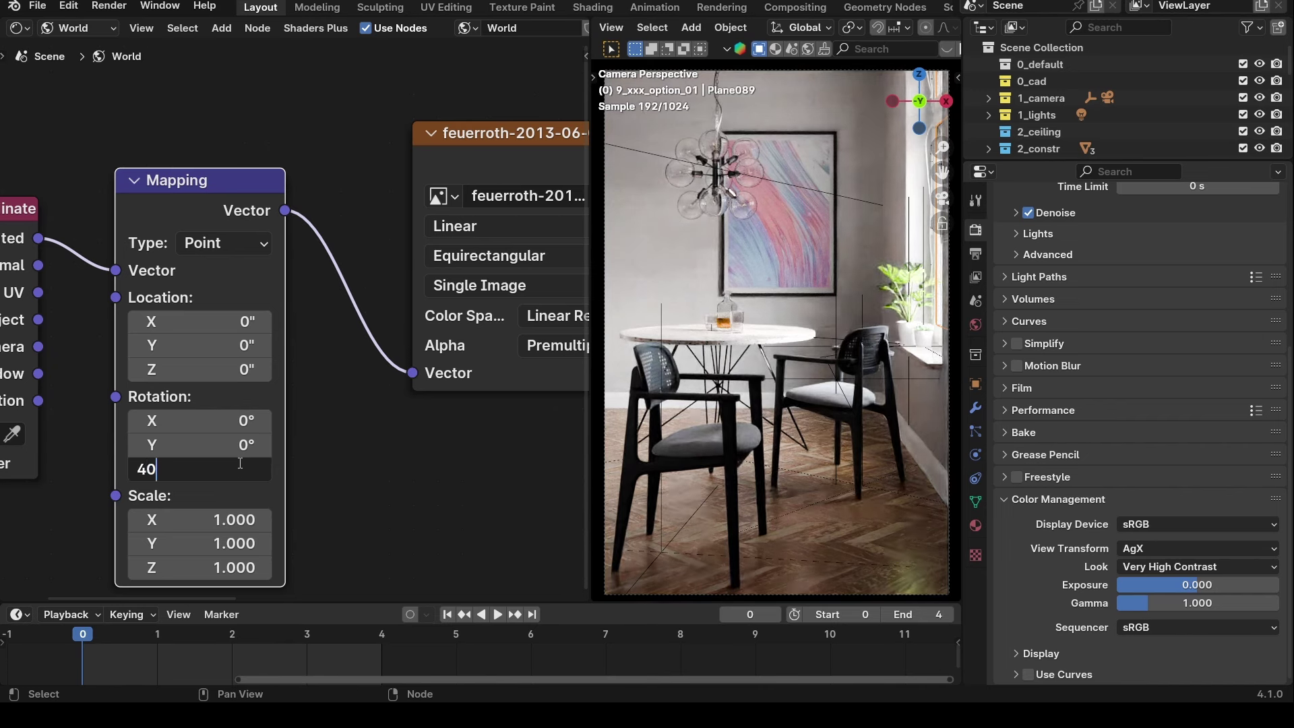
key(Return)
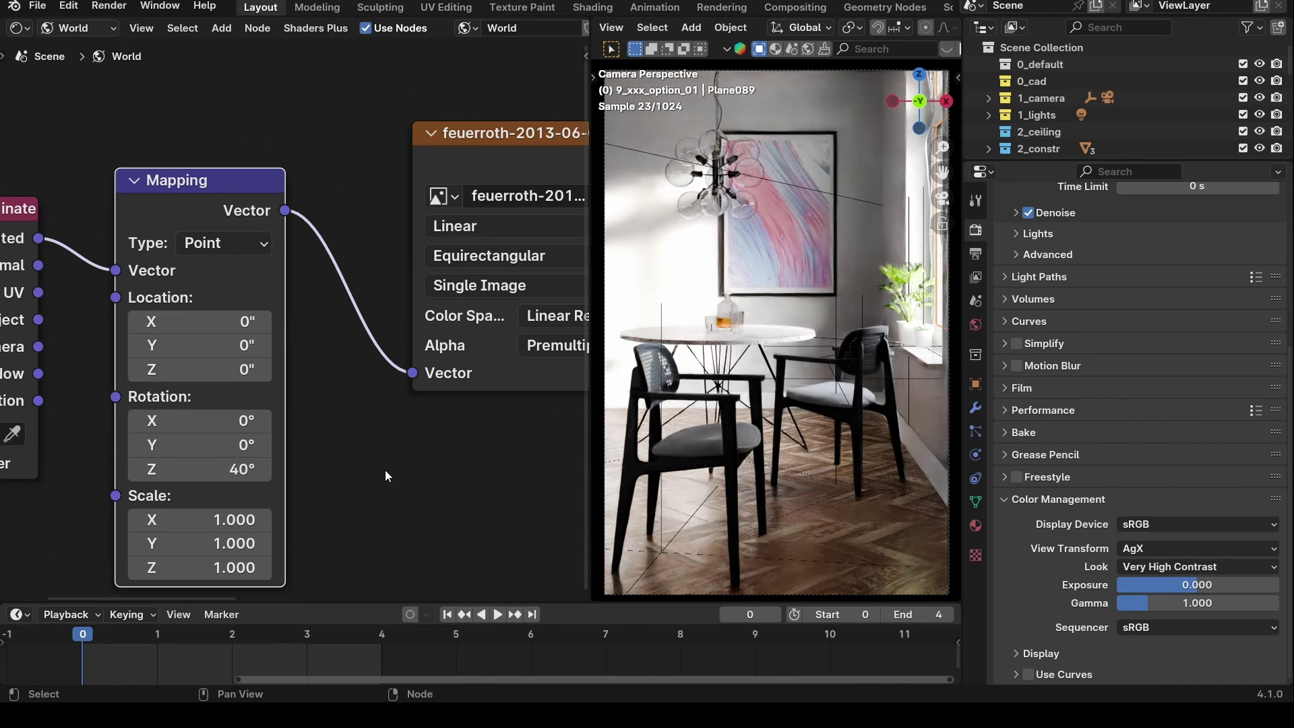
click(228, 468)
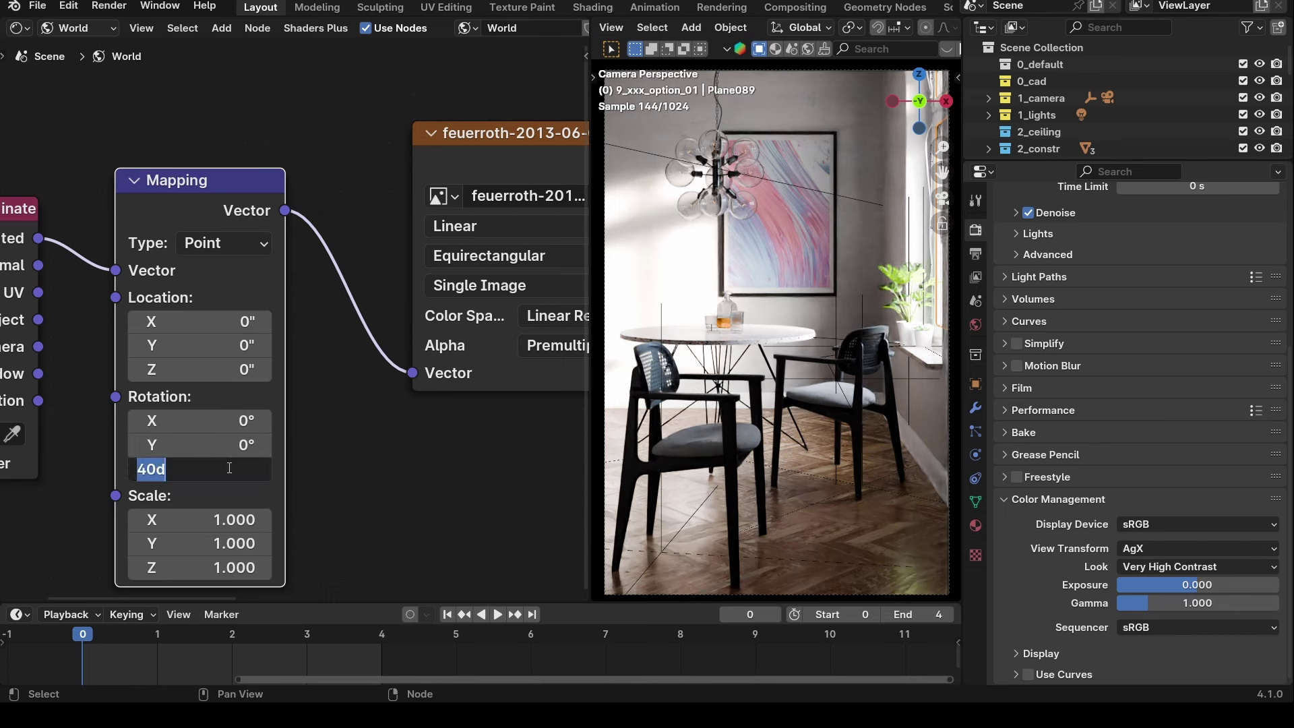
text(60)
key(Return)
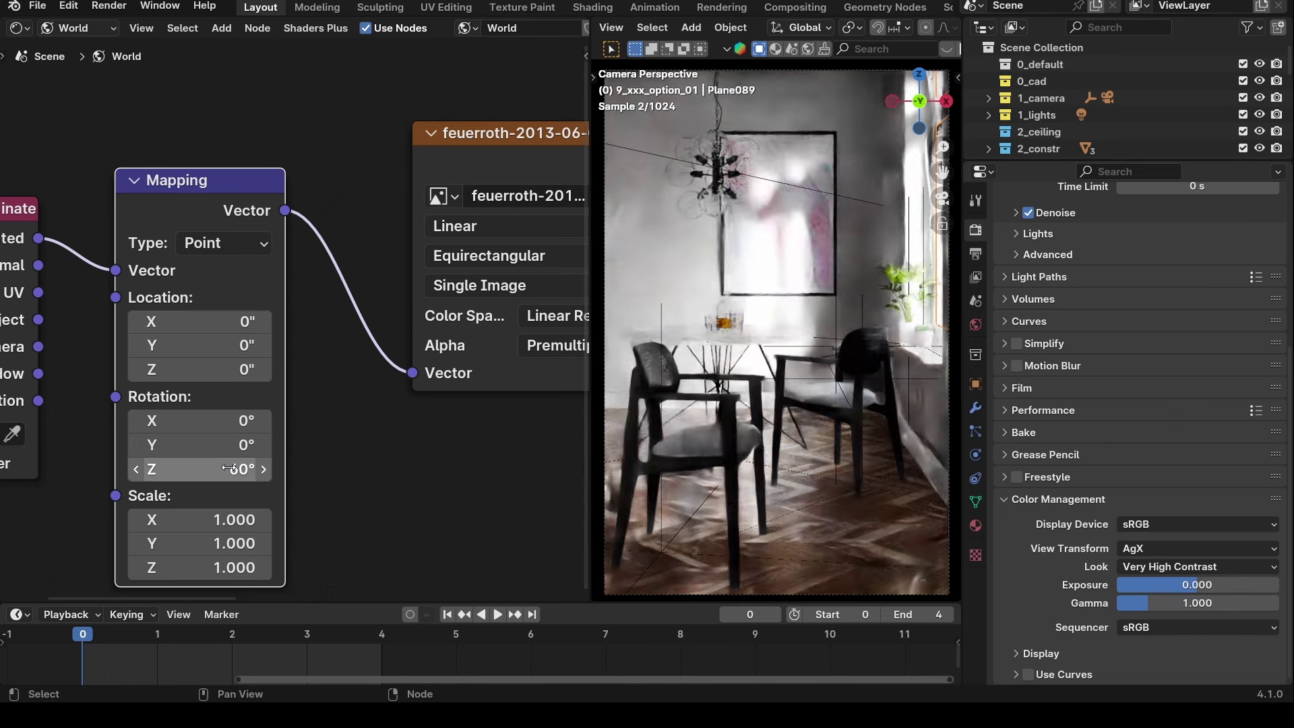
Change the Mapping Z rotation to 50°, then 90°.
click(228, 468)
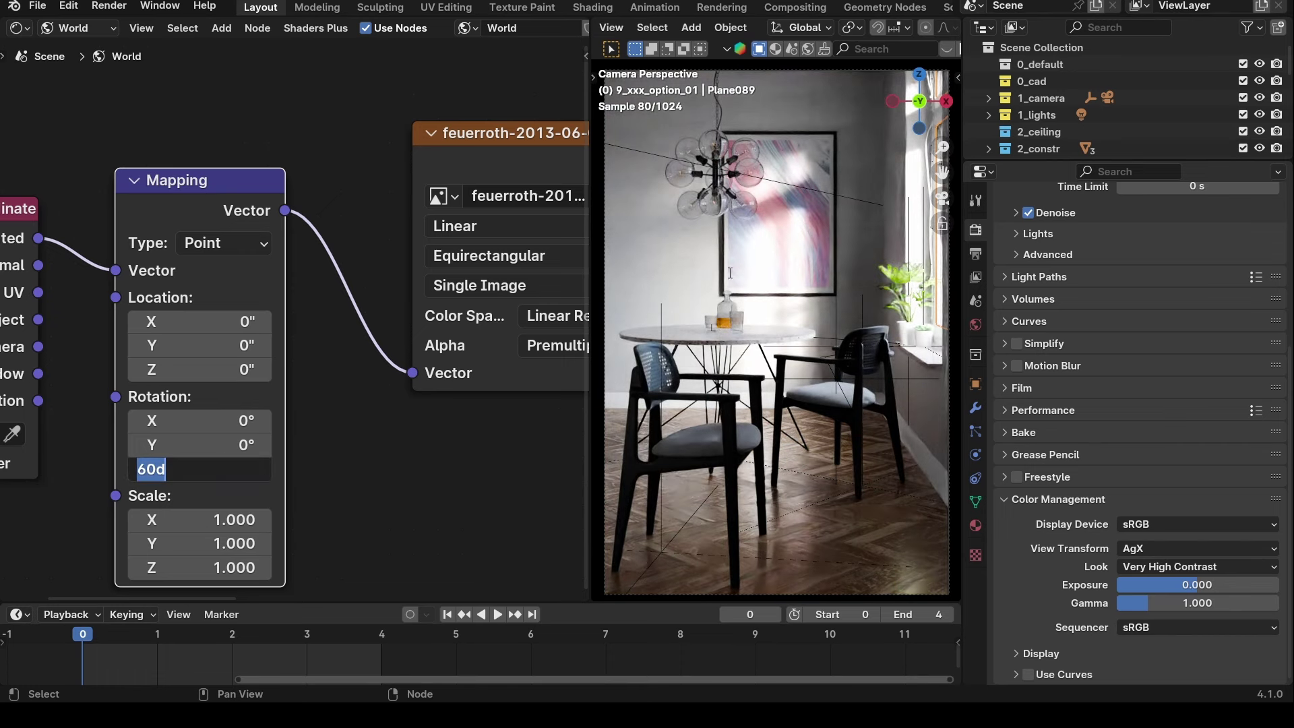
click(453, 477)
click(216, 464)
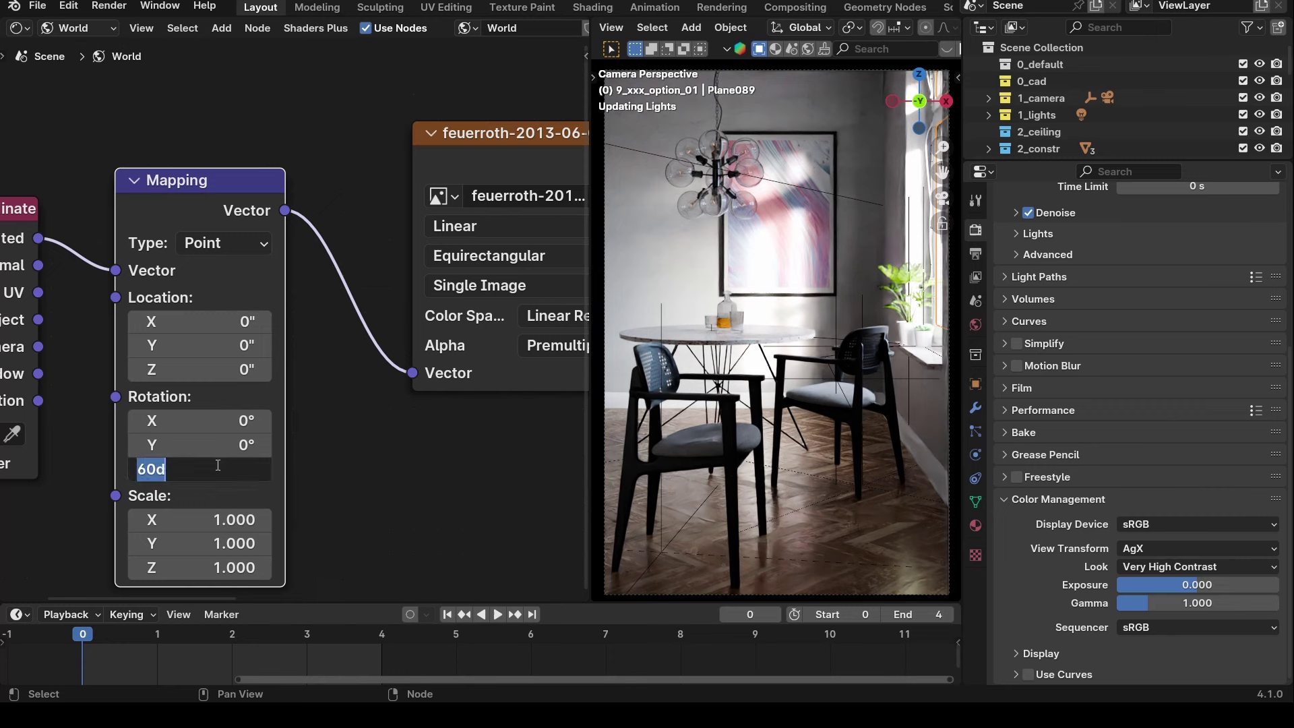
text(50)
key(Return)
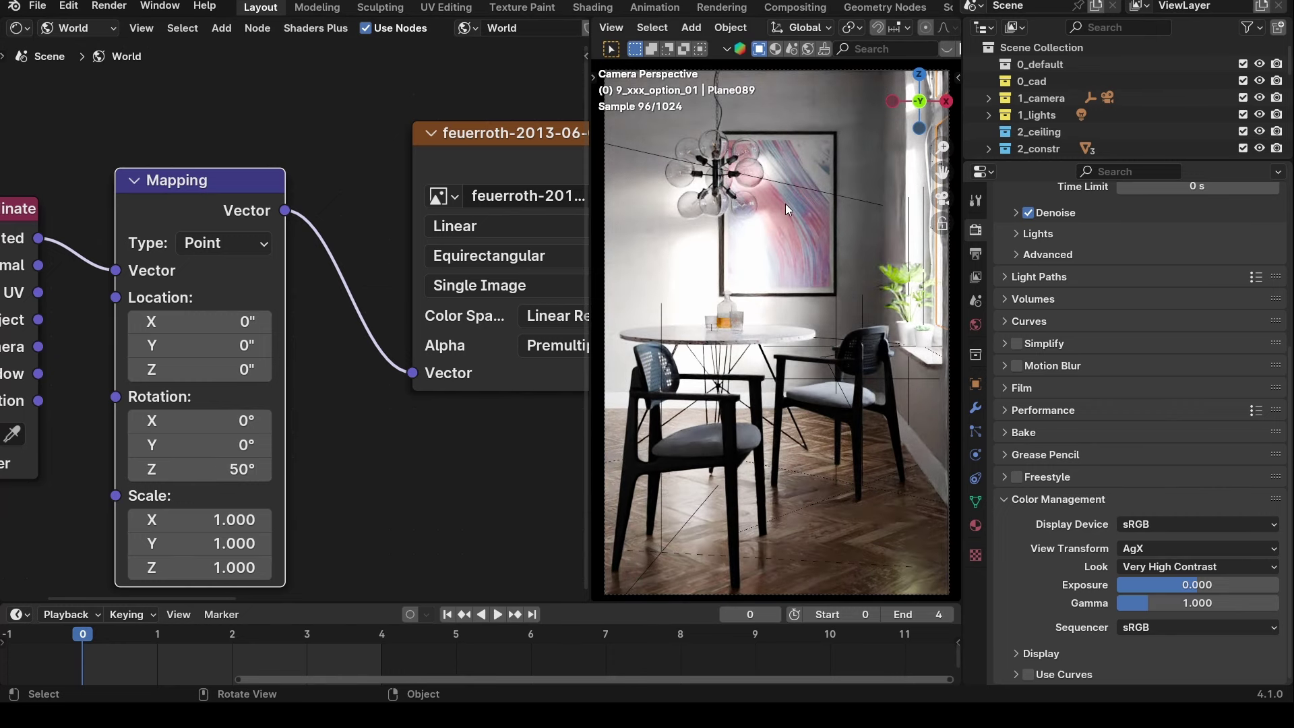
click(209, 469)
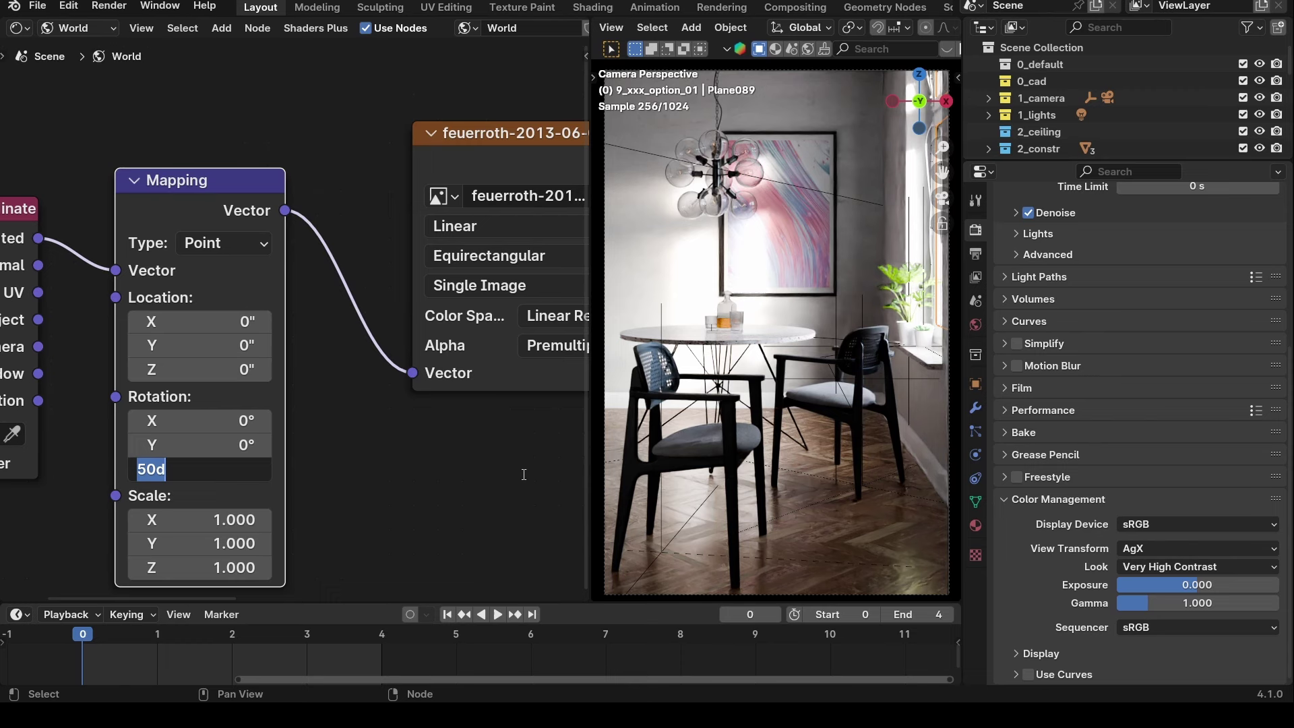
text(90)
key(Return)
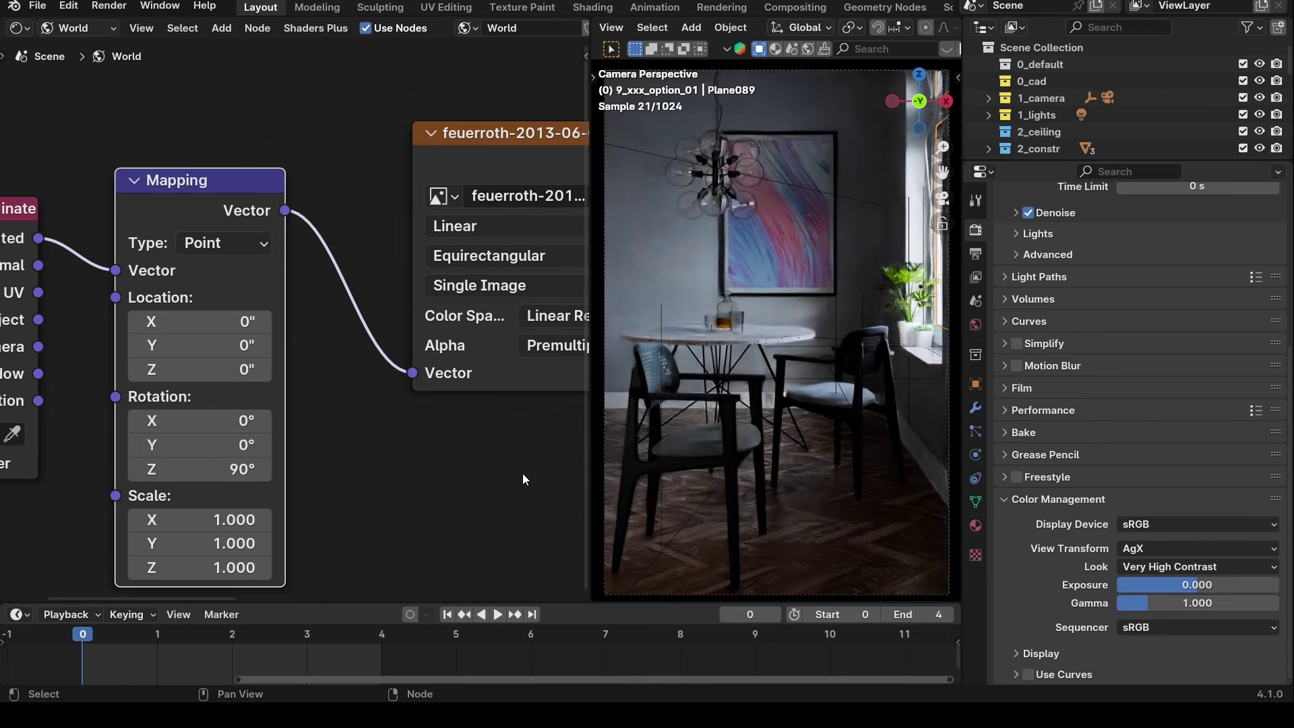
Set the Z rotation to 180°, briefly back to 90°, then 180° again.
click(218, 476)
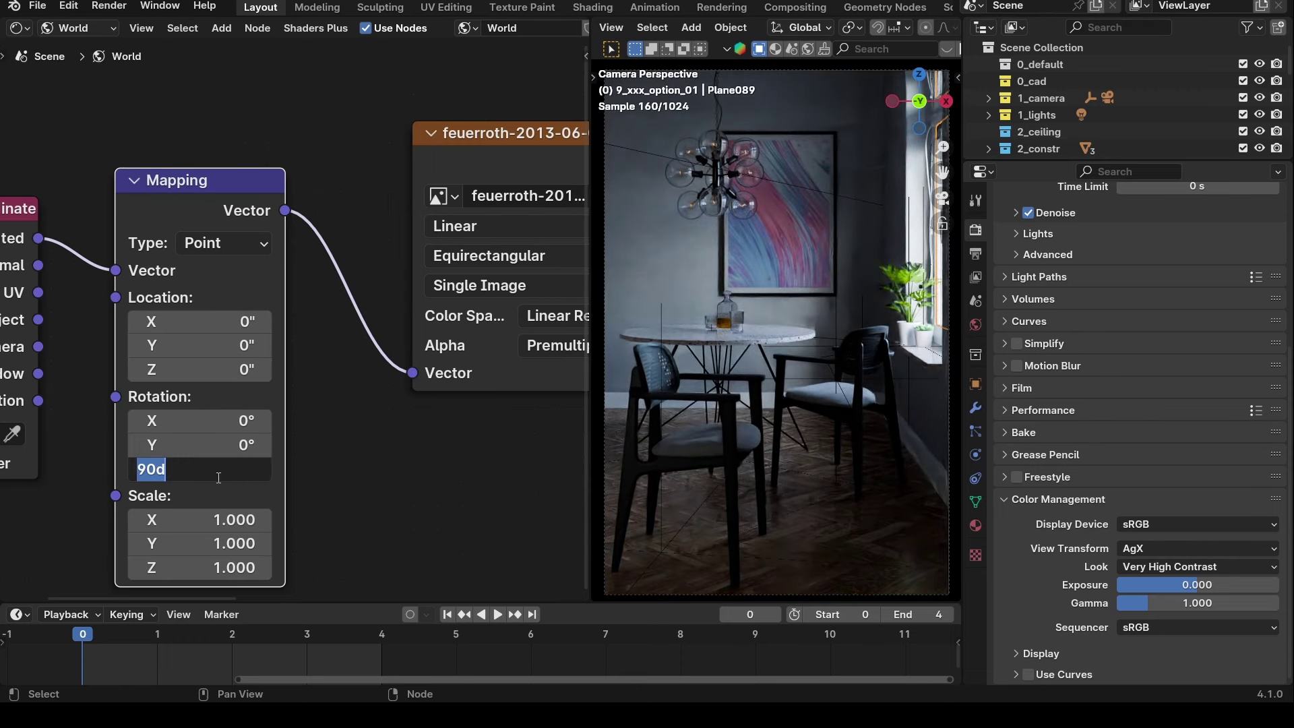
text(180)
key(Return)
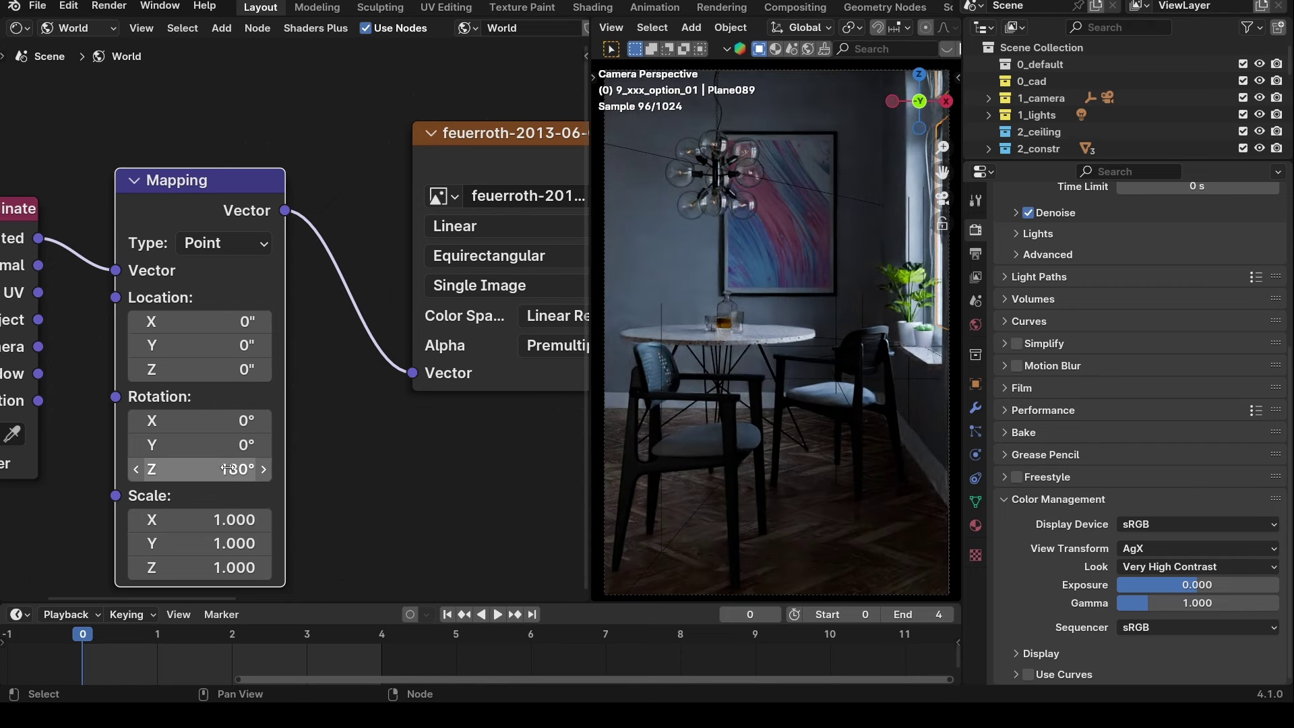
click(227, 468)
text(90)
key(Return)
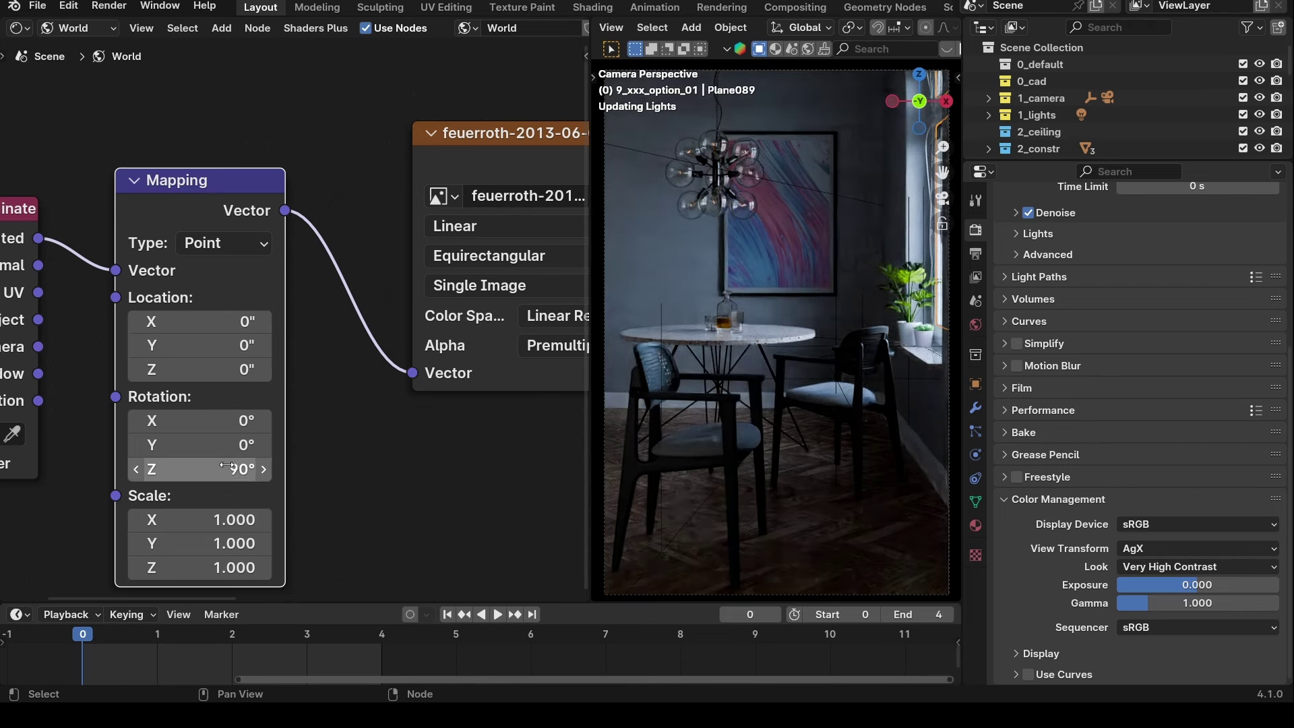
click(228, 469)
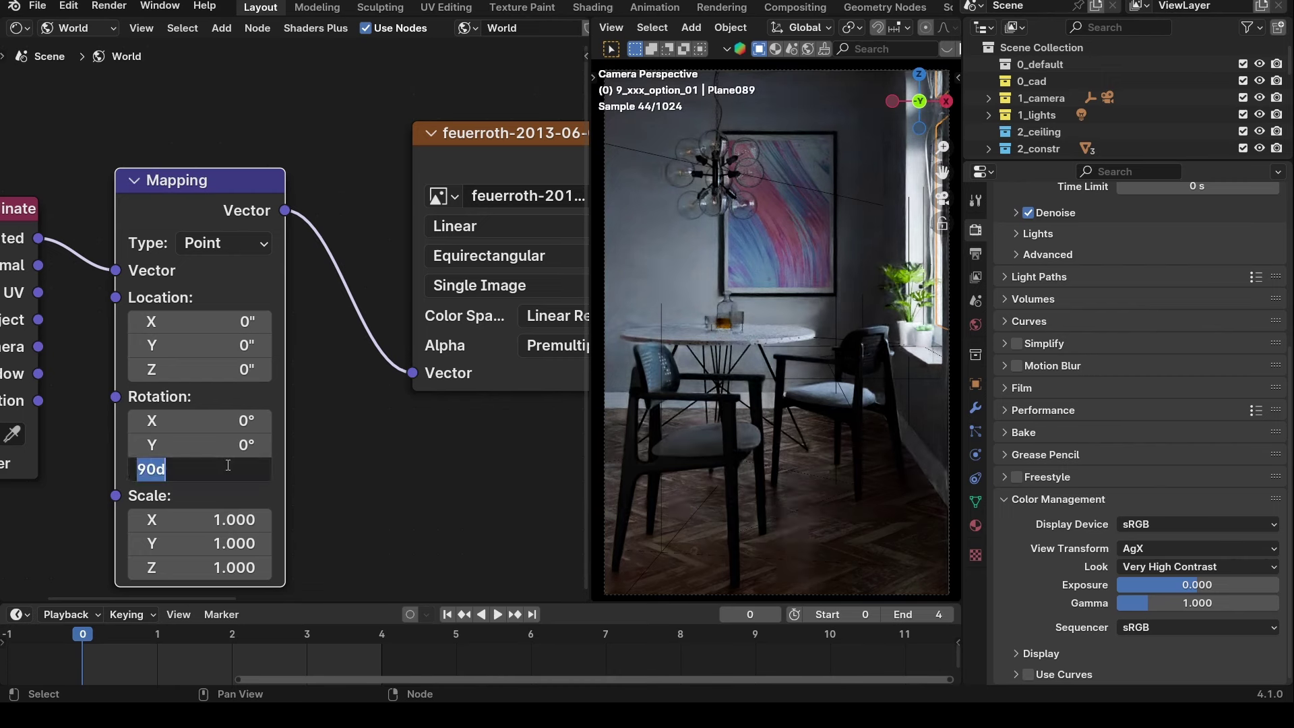
text(180)
key(Return)
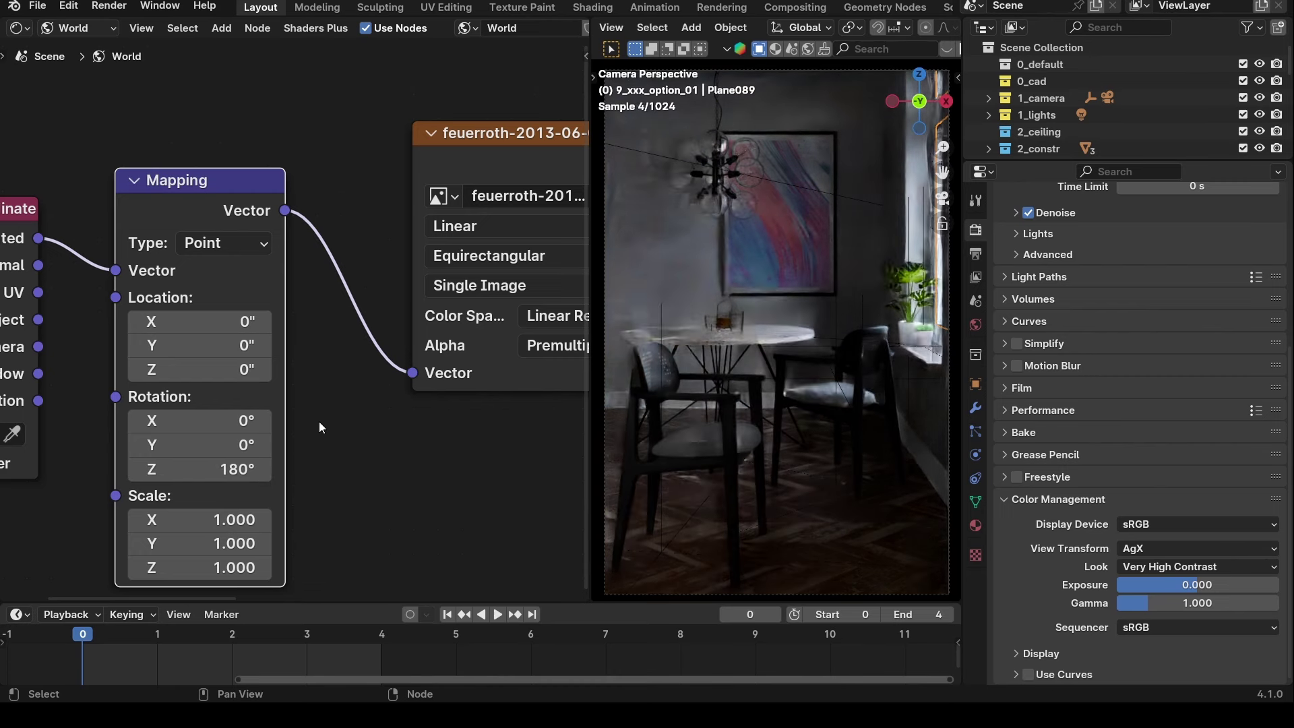
Set the world Gamma node's value to 1.
scroll(312, 415, down, 3)
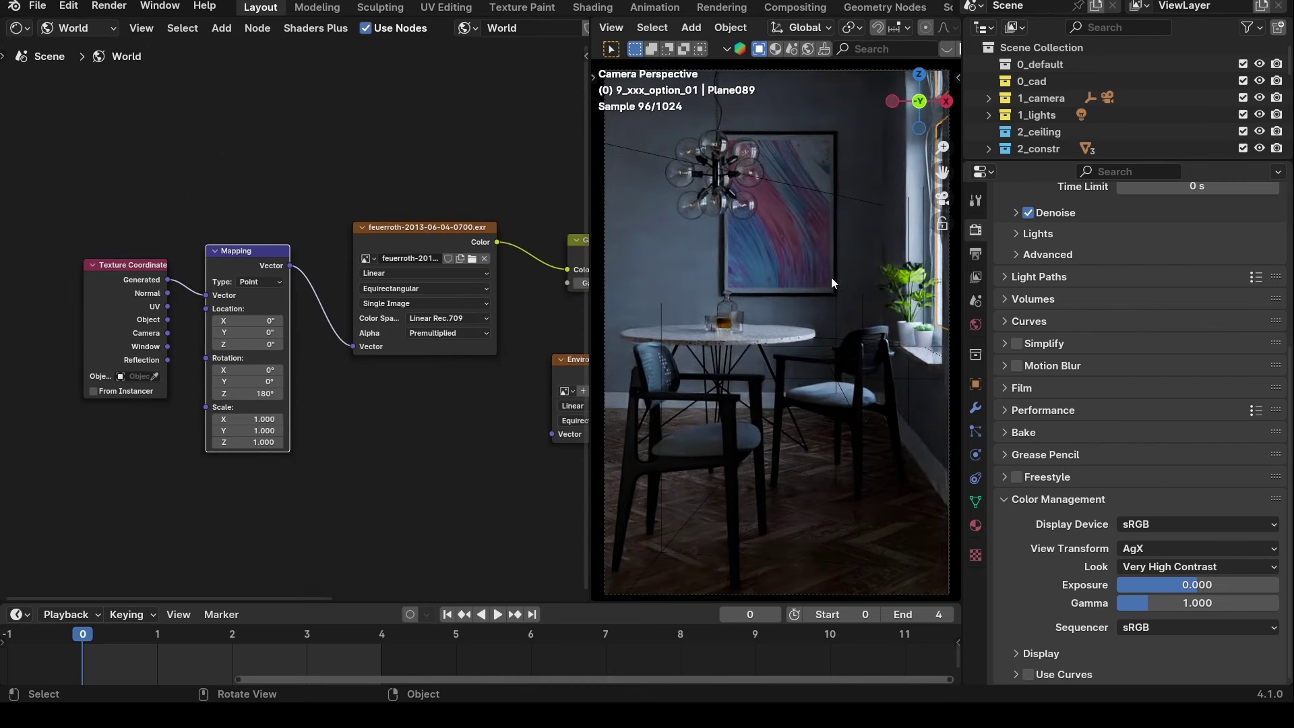
middle_drag(367, 368, 257, 377)
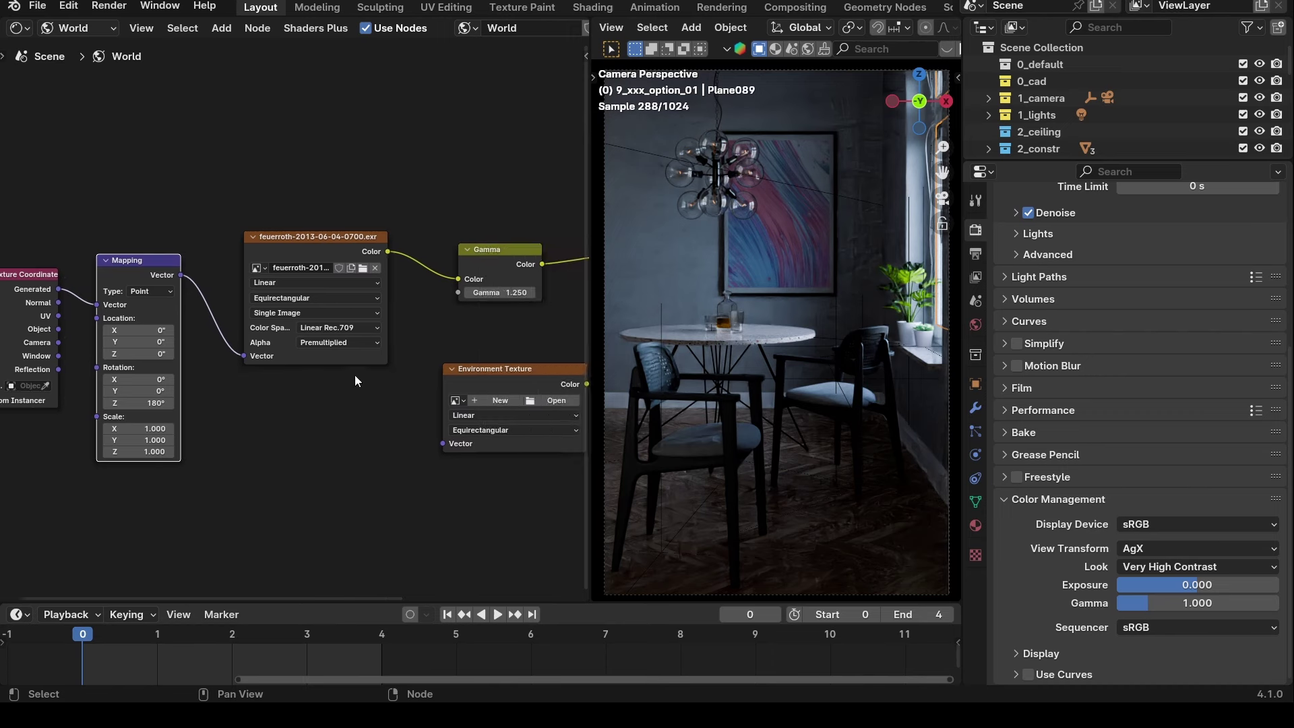
middle_drag(453, 327, 276, 370)
scroll(276, 370, up, 8)
middle_drag(385, 317, 41, 368)
scroll(233, 371, up, 4)
middle_drag(229, 401, 159, 378)
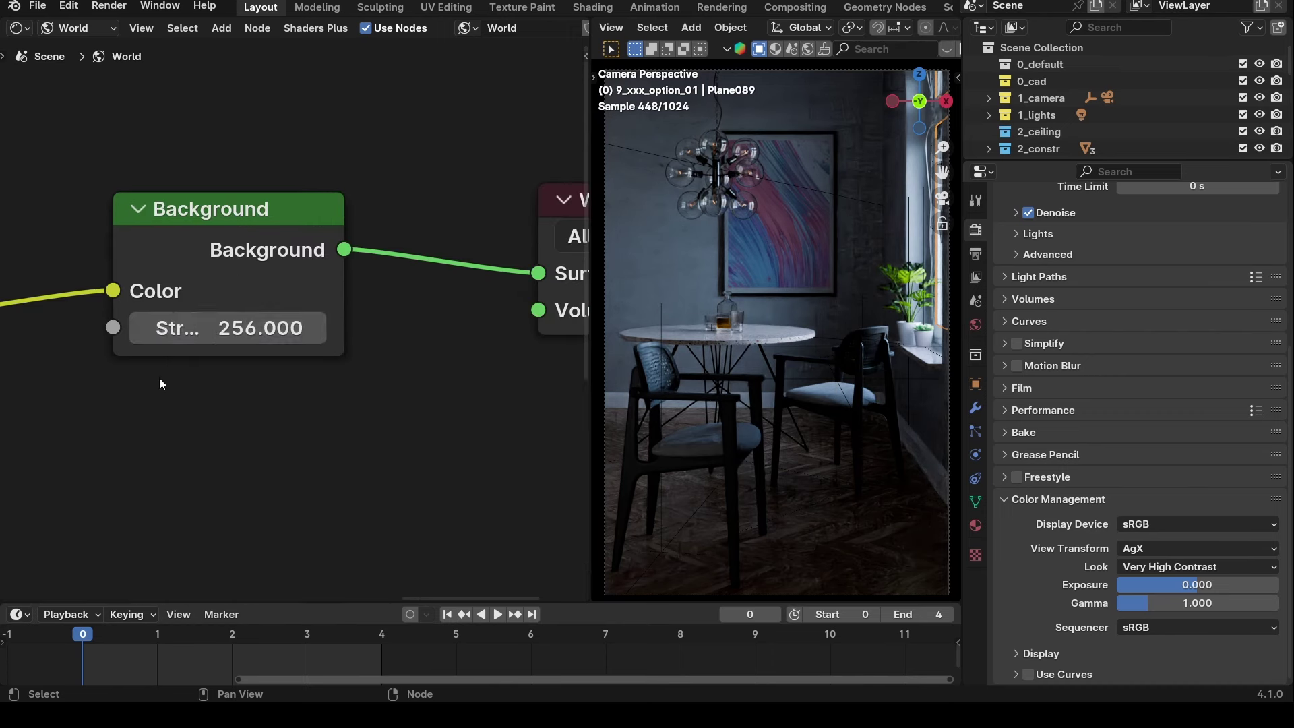
middle_drag(7, 430, 441, 361)
click(225, 329)
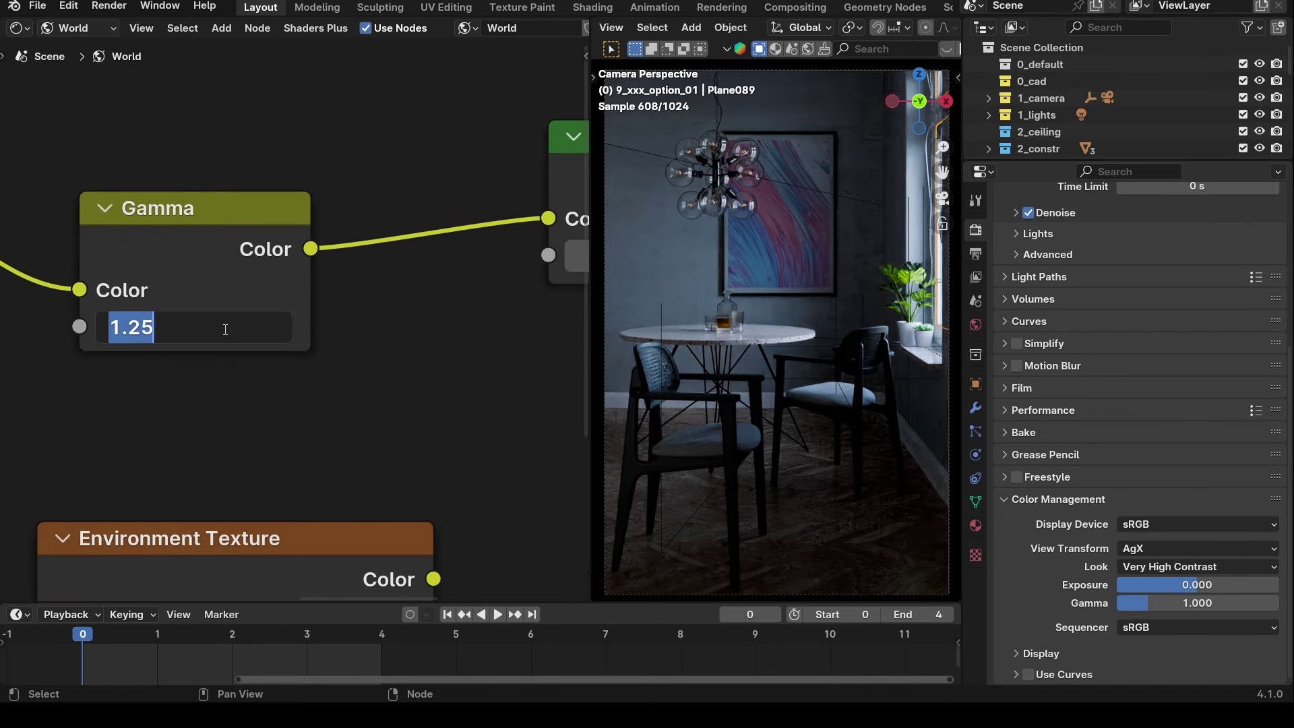
text(1)
key(Return)
Raise the Background Strength to 512, then to 1024.
middle_drag(237, 363, 25, 388)
click(501, 286)
click(502, 286)
text(512)
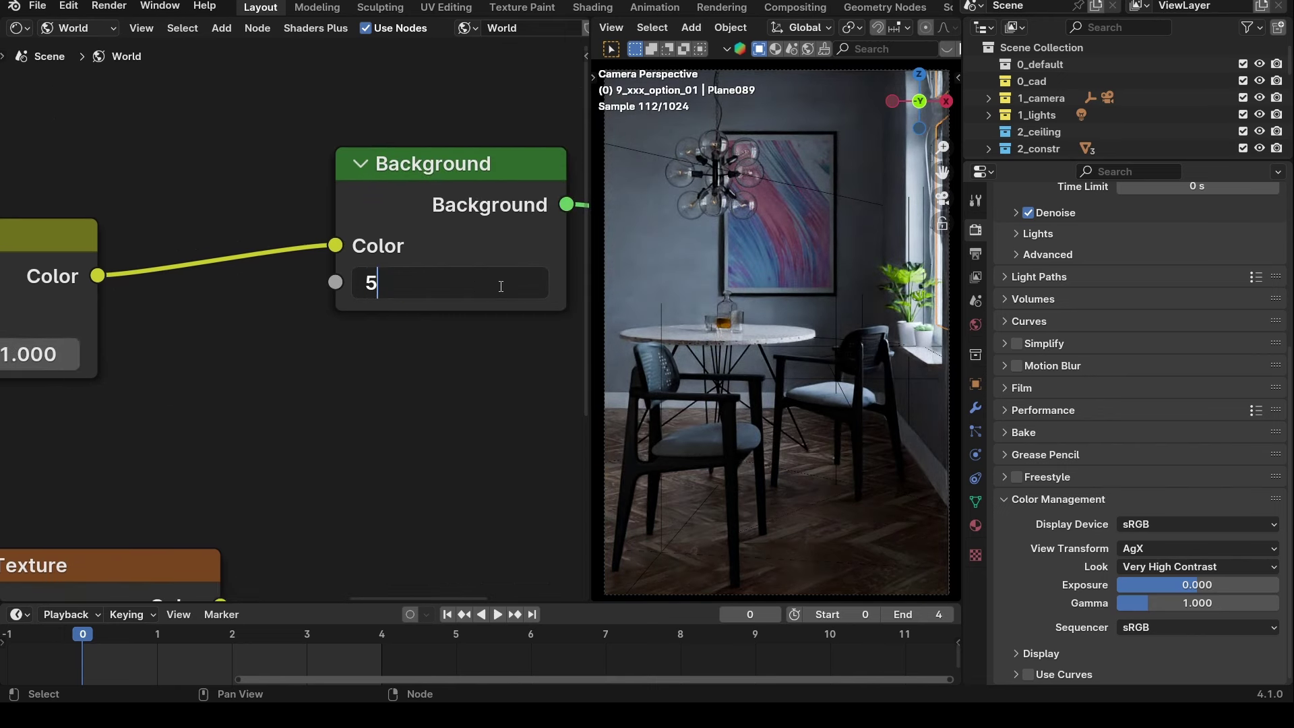
key(Return)
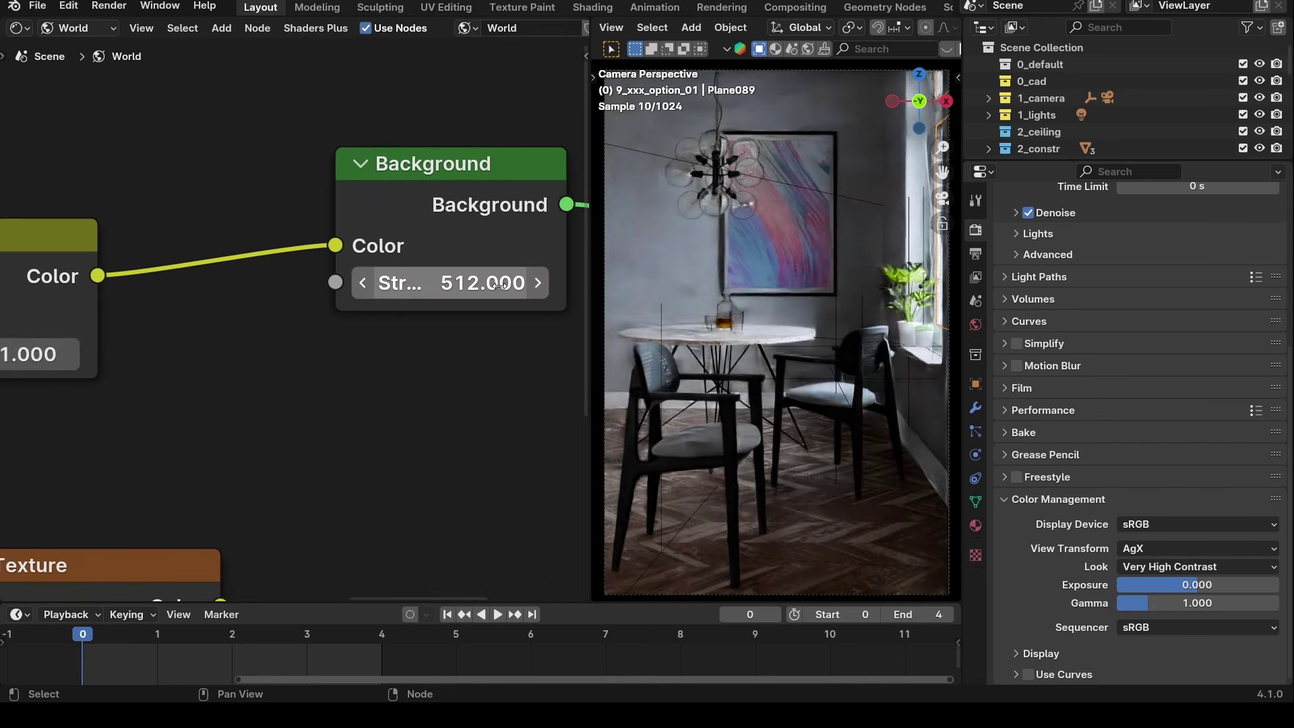
click(500, 285)
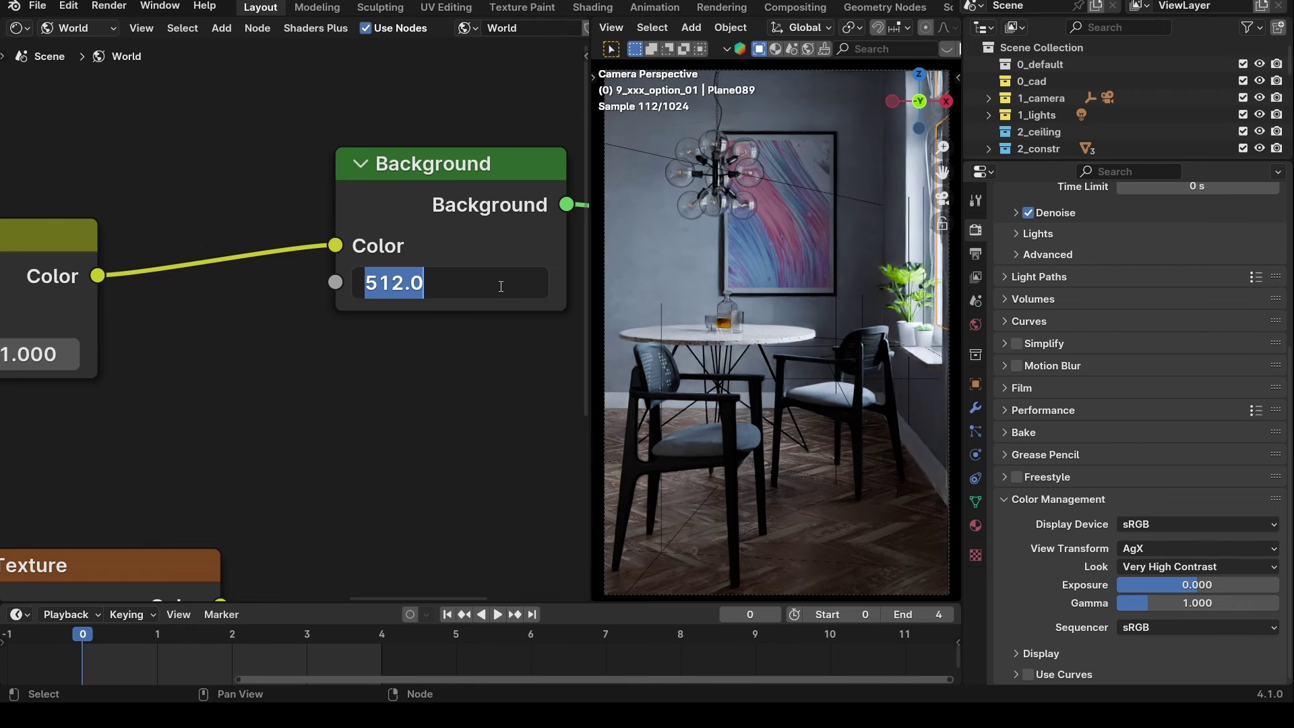
text(20)
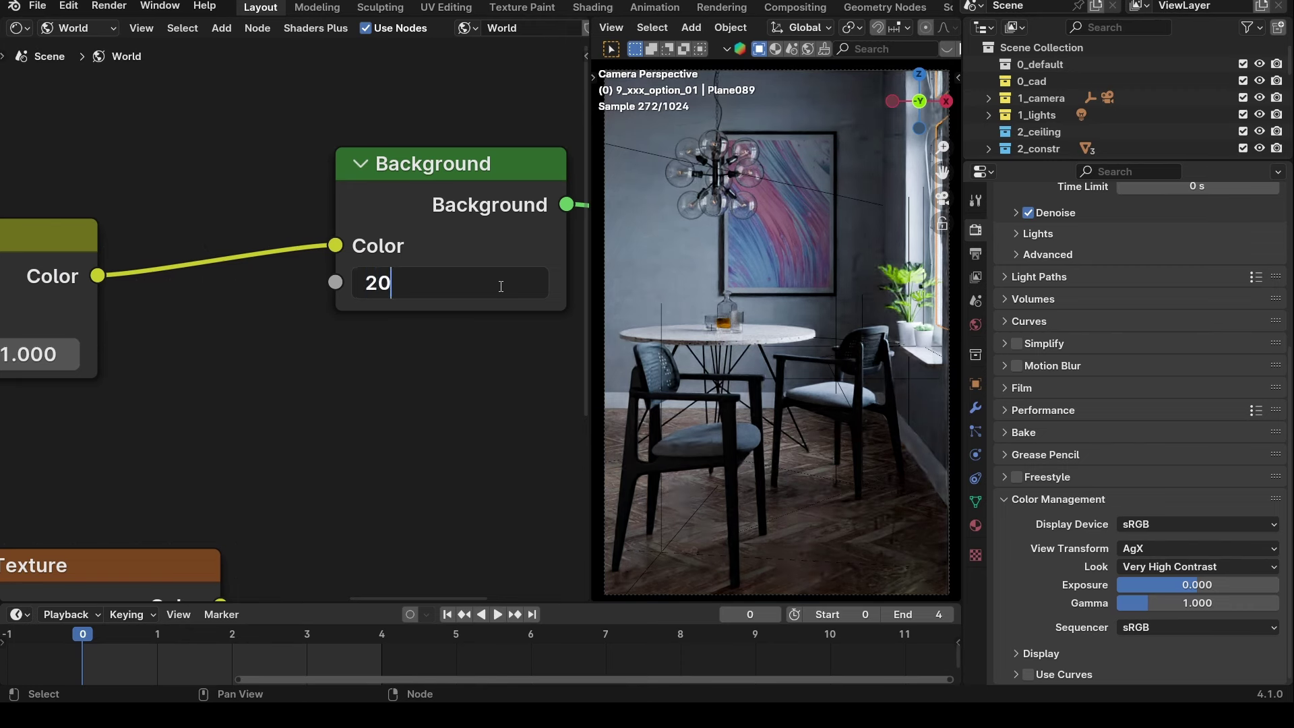
text(24)
key(Return)
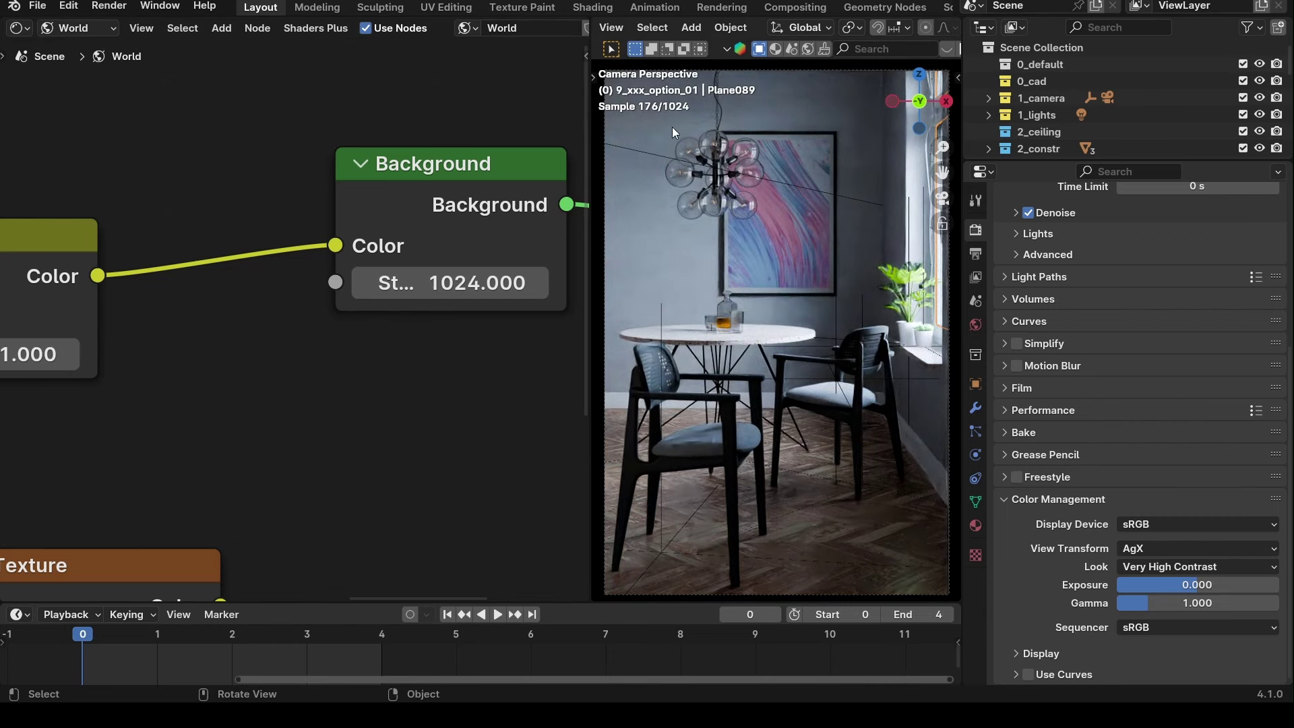
Orbit around the dining room, then return to the camera view with Numpad 0.
middle_drag(690, 342, 827, 308)
scroll(867, 279, up, 3)
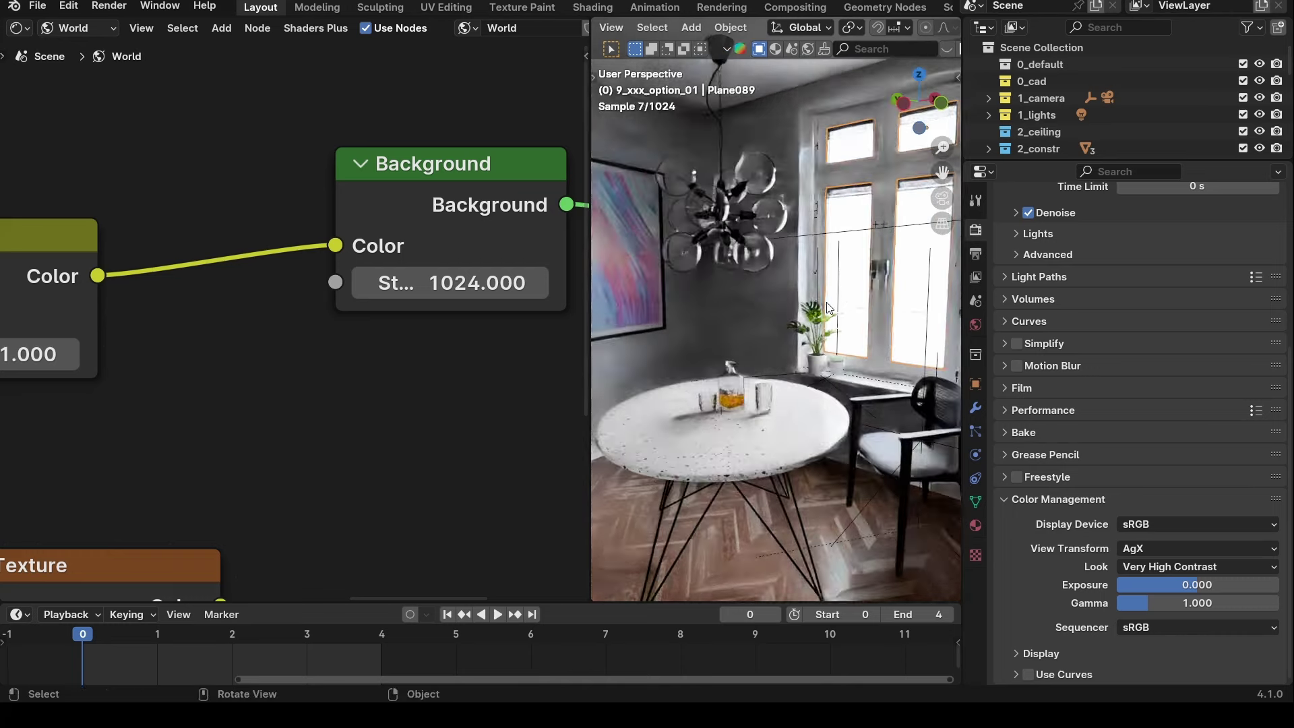
key(KP_0)
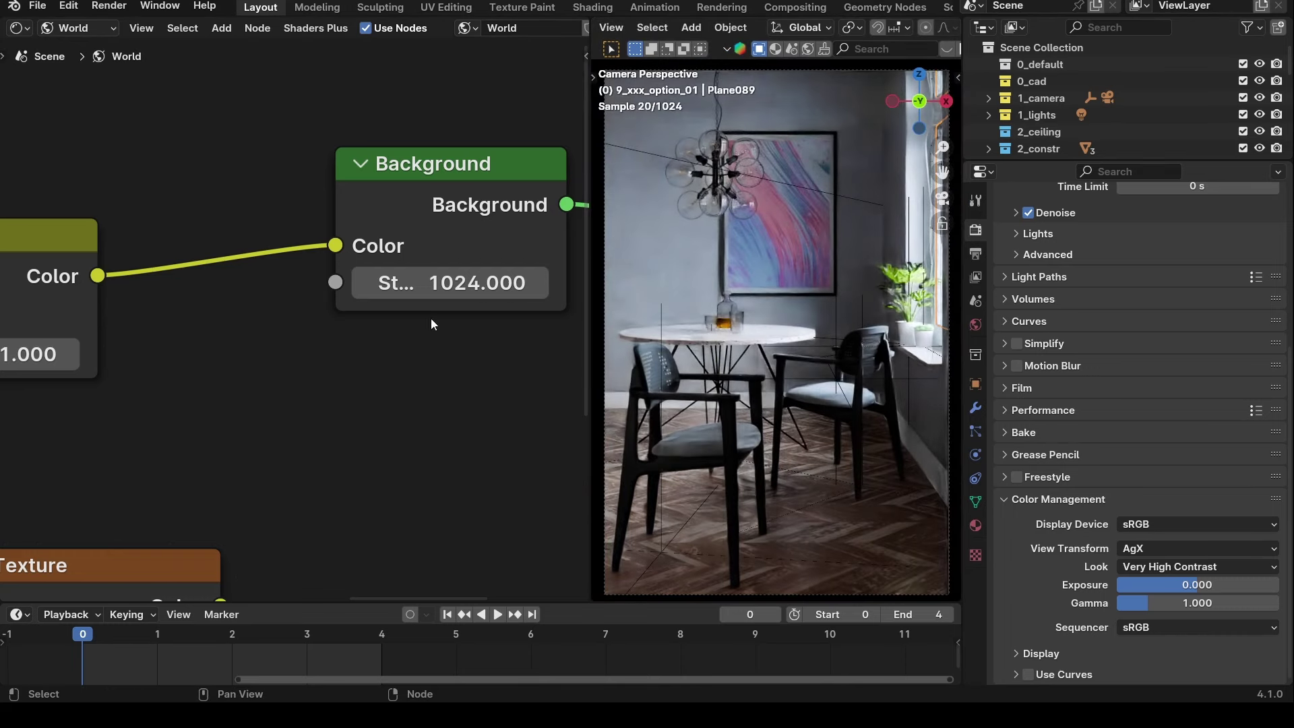
Lower Background Strength to 128 and re-confirm the Mapping node's Z rotation.
click(444, 292)
text(128)
key(Return)
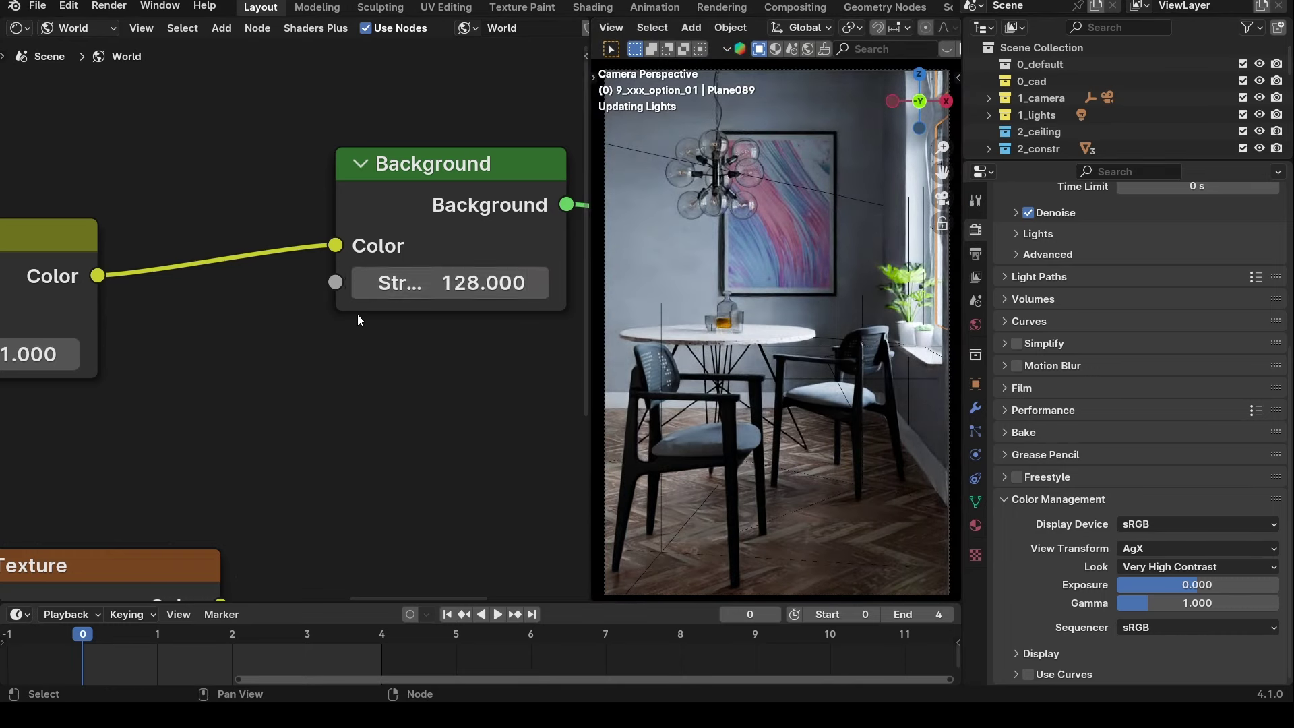
scroll(316, 366, down, 3)
middle_drag(316, 367, 579, 316)
middle_drag(256, 370, 493, 363)
middle_drag(194, 358, 365, 302)
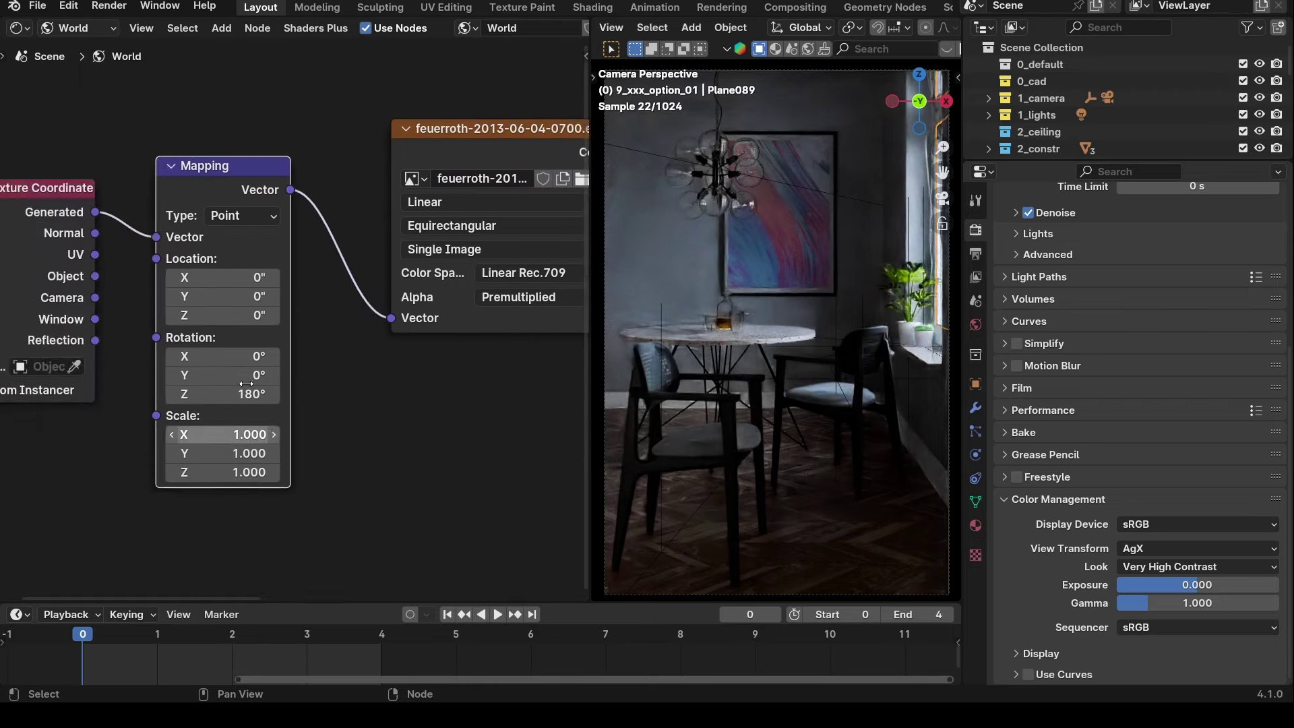
middle_drag(249, 376, 234, 253)
scroll(234, 254, up, 6)
scroll(234, 253, down, 3)
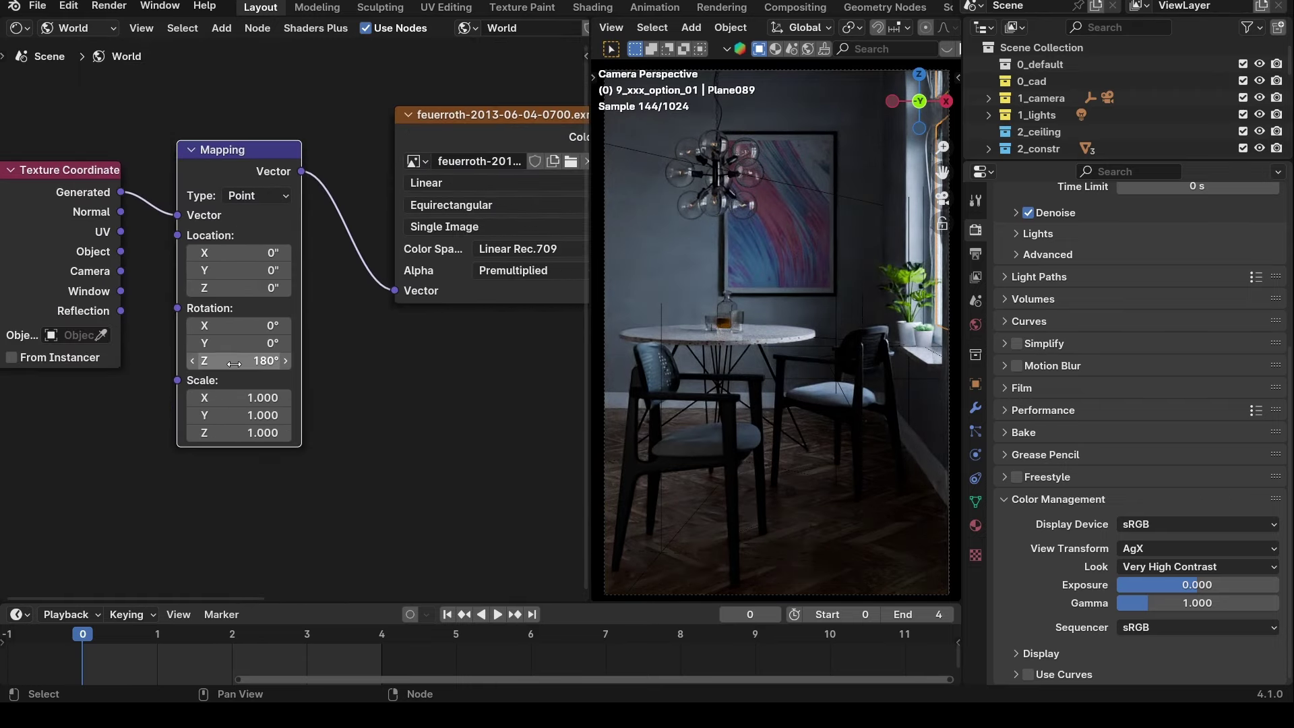
click(234, 364)
key(Return)
Select and delete the unused Environment Texture node.
scroll(303, 317, down, 5)
middle_drag(429, 373, 281, 386)
middle_drag(253, 328, 70, 337)
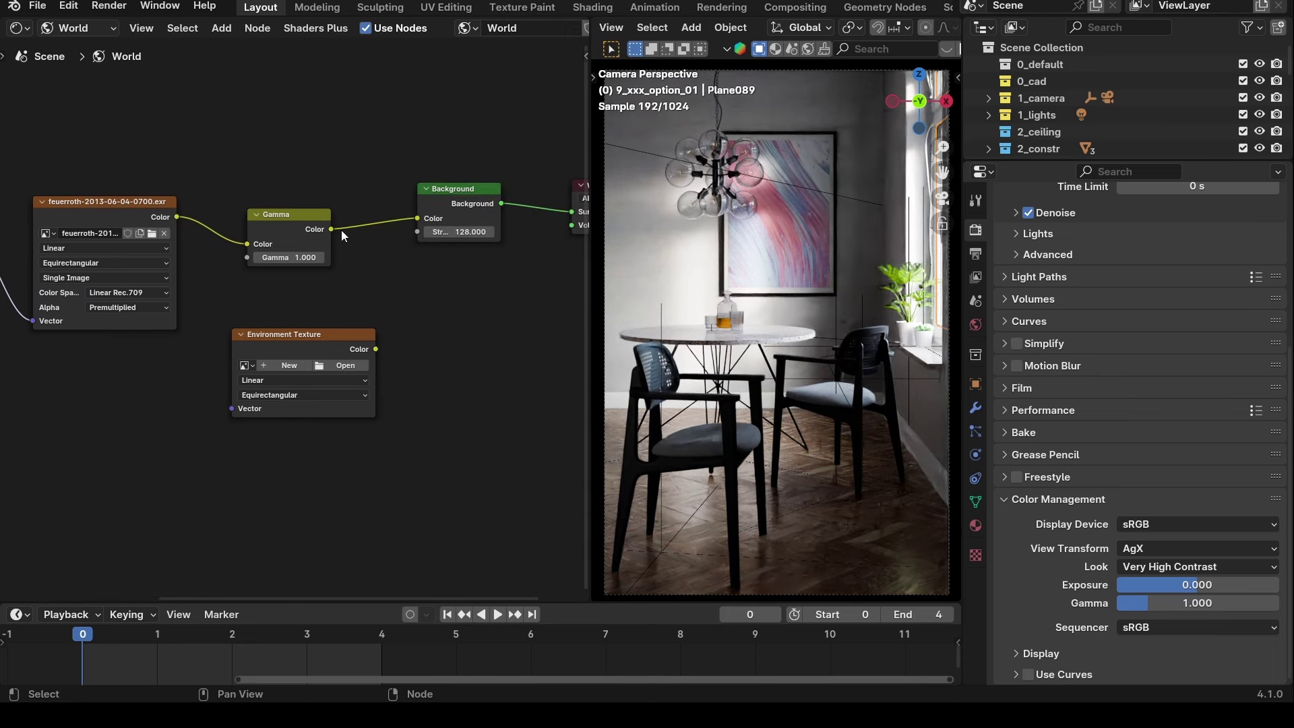
middle_drag(327, 246, 276, 273)
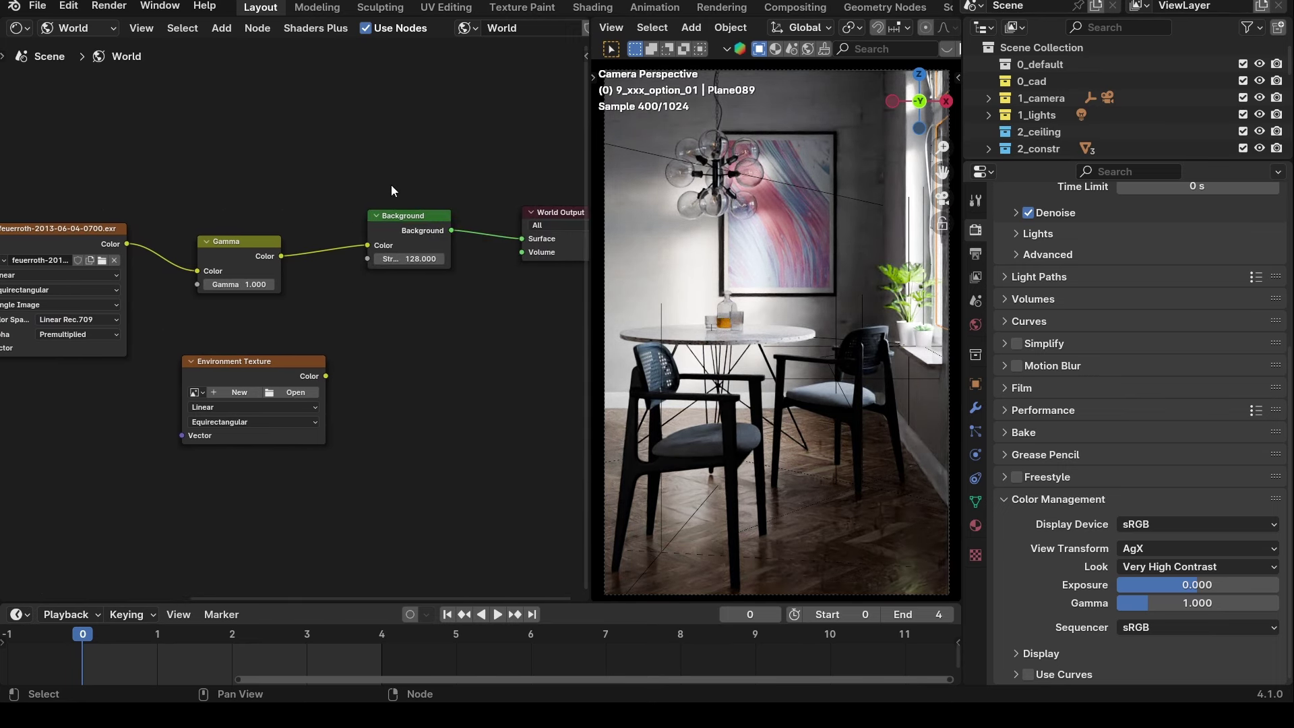
middle_drag(389, 282, 382, 260)
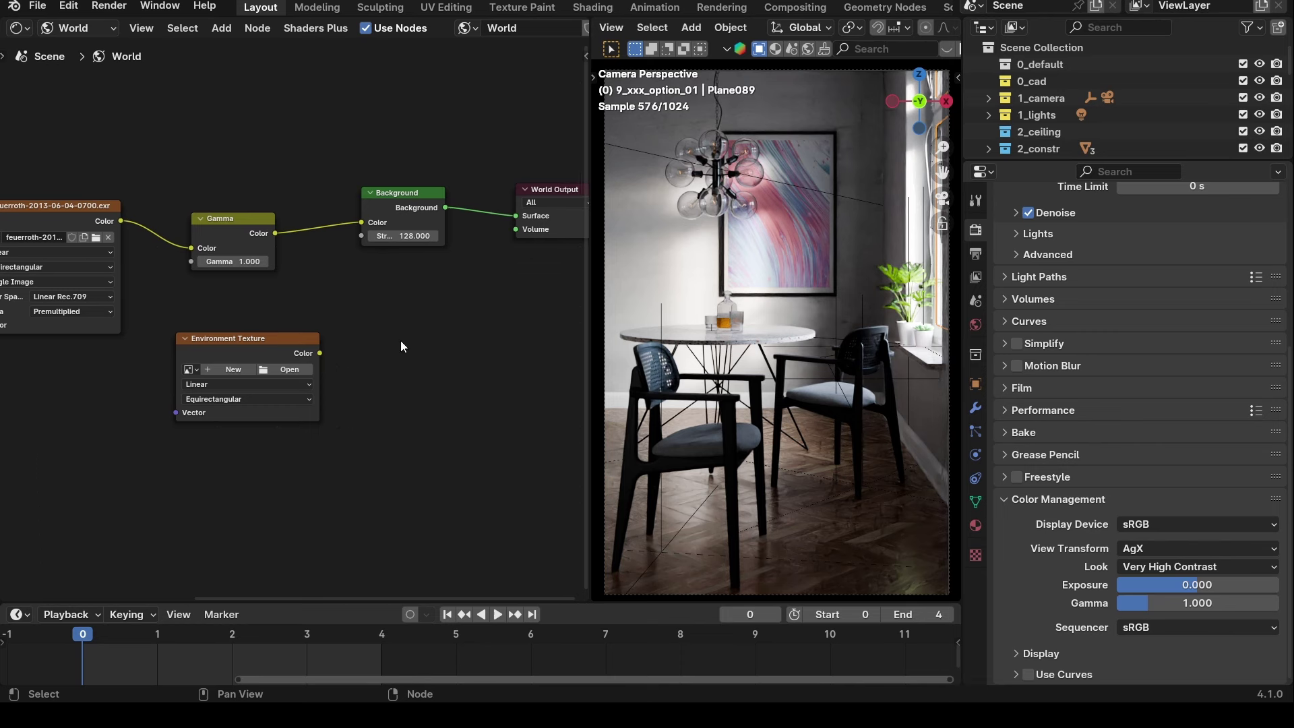
drag(164, 311, 405, 479)
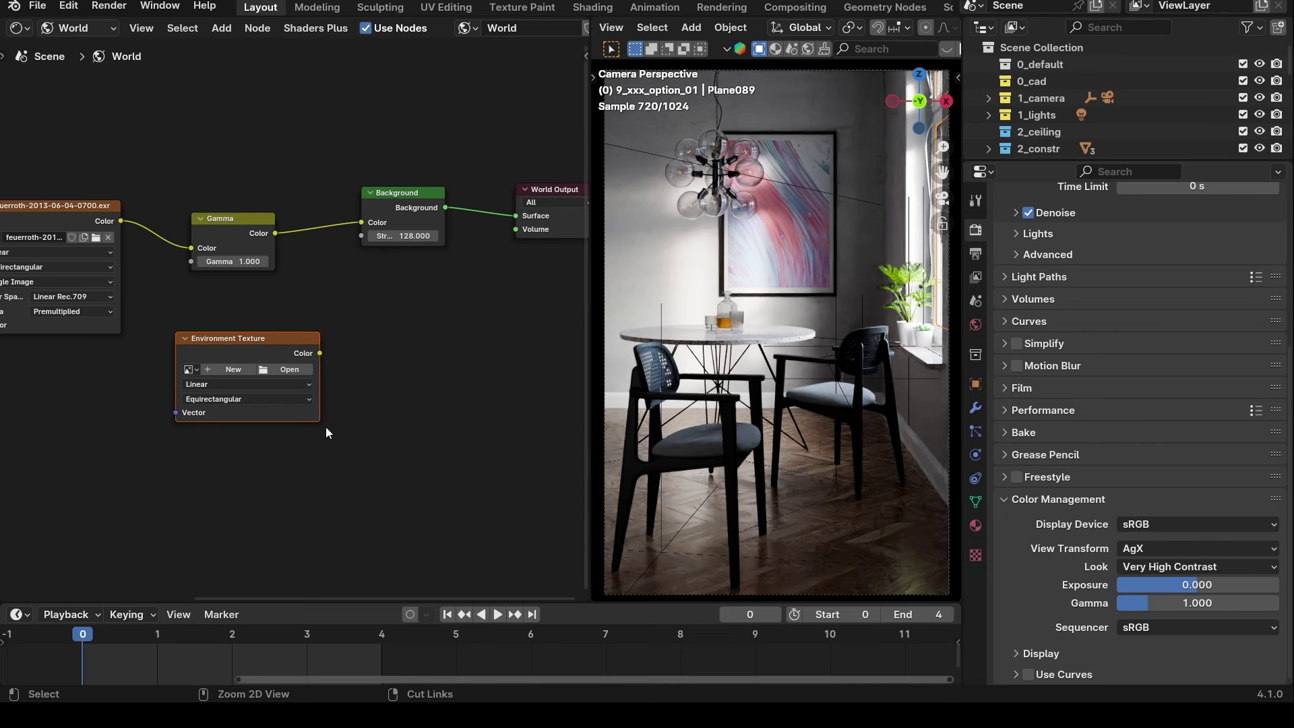
key(ctrl+x)
Pan around the world node tree to review the remaining image, Gamma, Background and Output nodes.
middle_drag(304, 401, 366, 432)
middle_drag(89, 432, 118, 425)
middle_drag(510, 406, 294, 420)
middle_drag(46, 489, 242, 468)
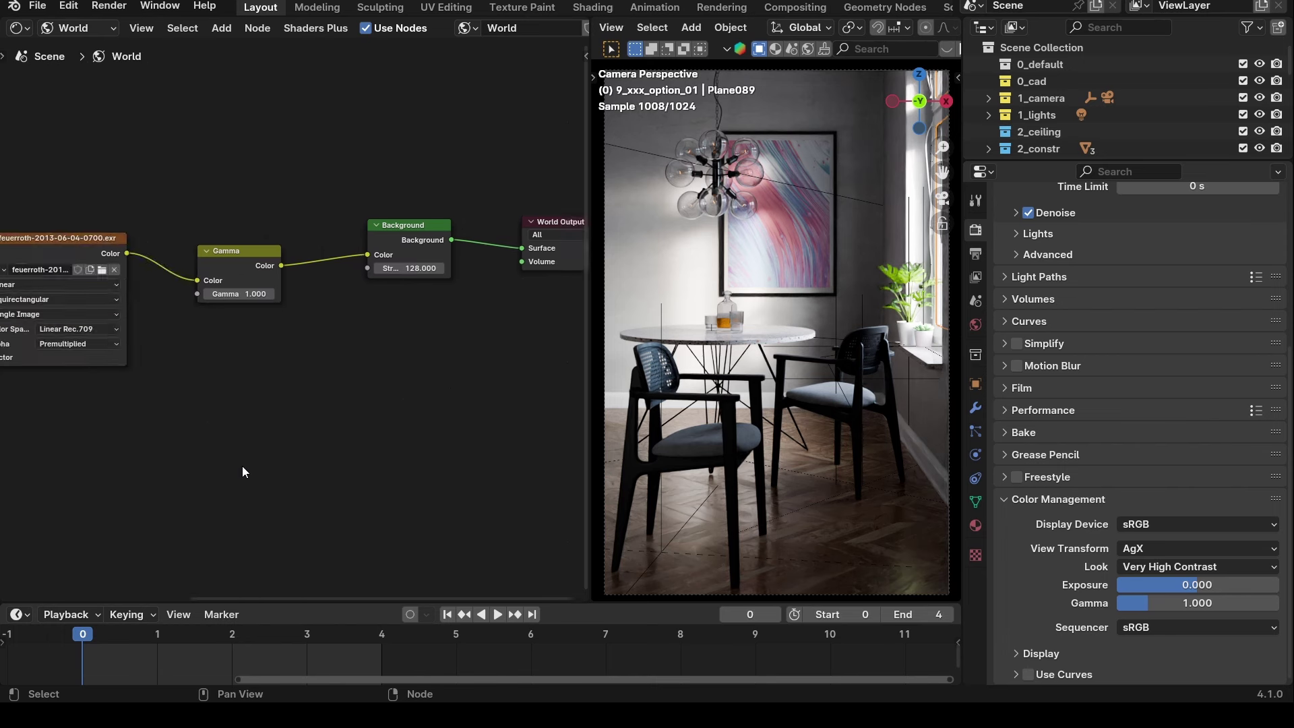
middle_drag(52, 457, 325, 443)
middle_drag(378, 435, 57, 452)
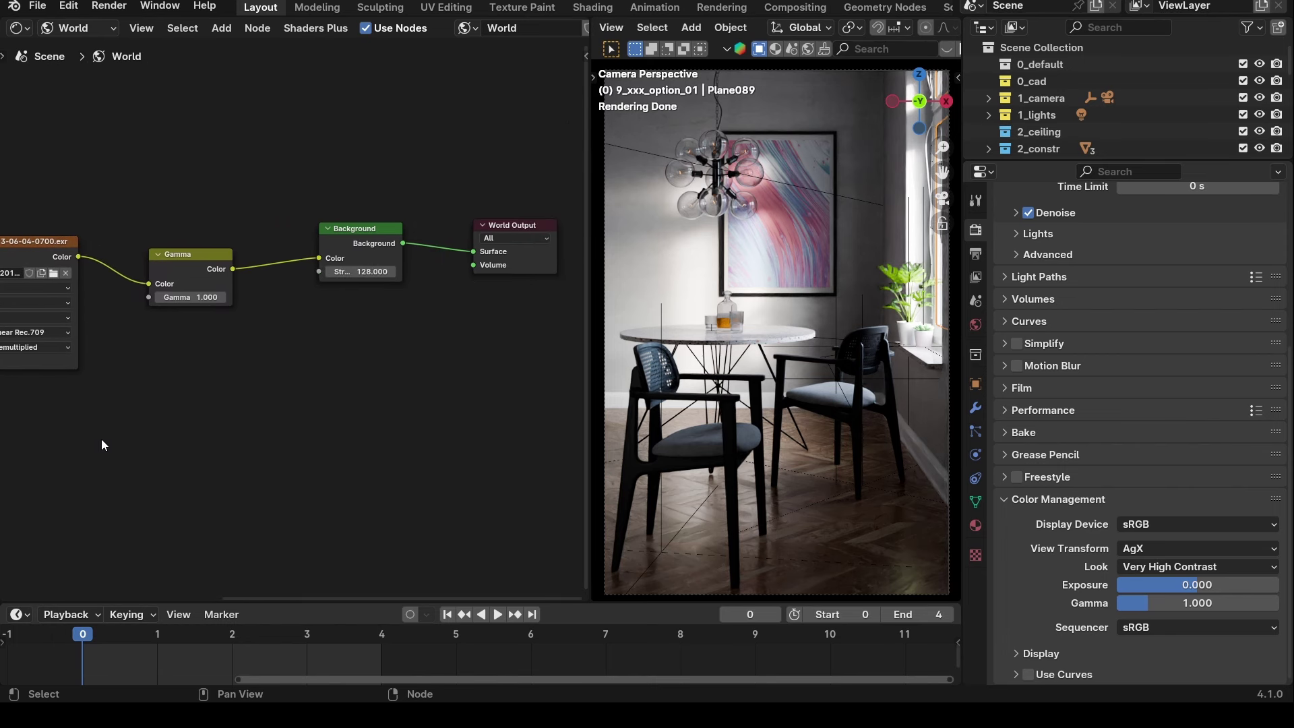
middle_drag(123, 189, 154, 154)
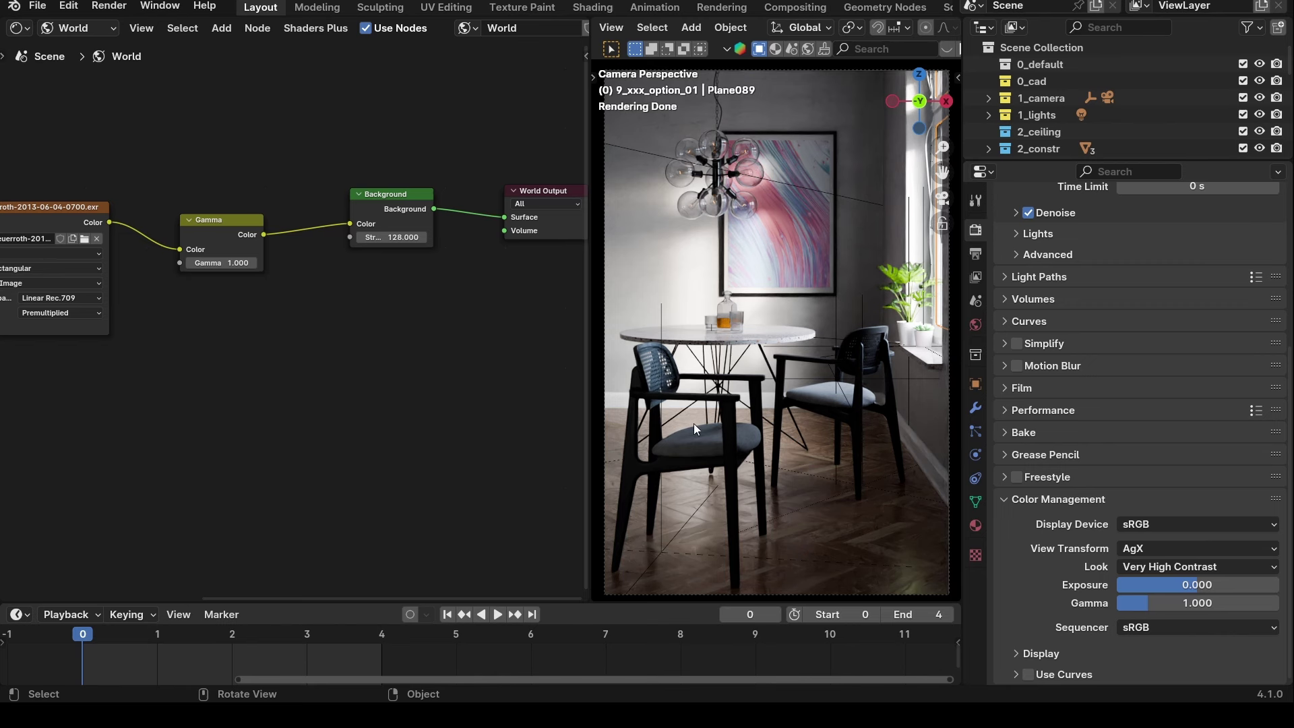
Keep AgX as the view transform and open the shader type dropdown.
click(1142, 548)
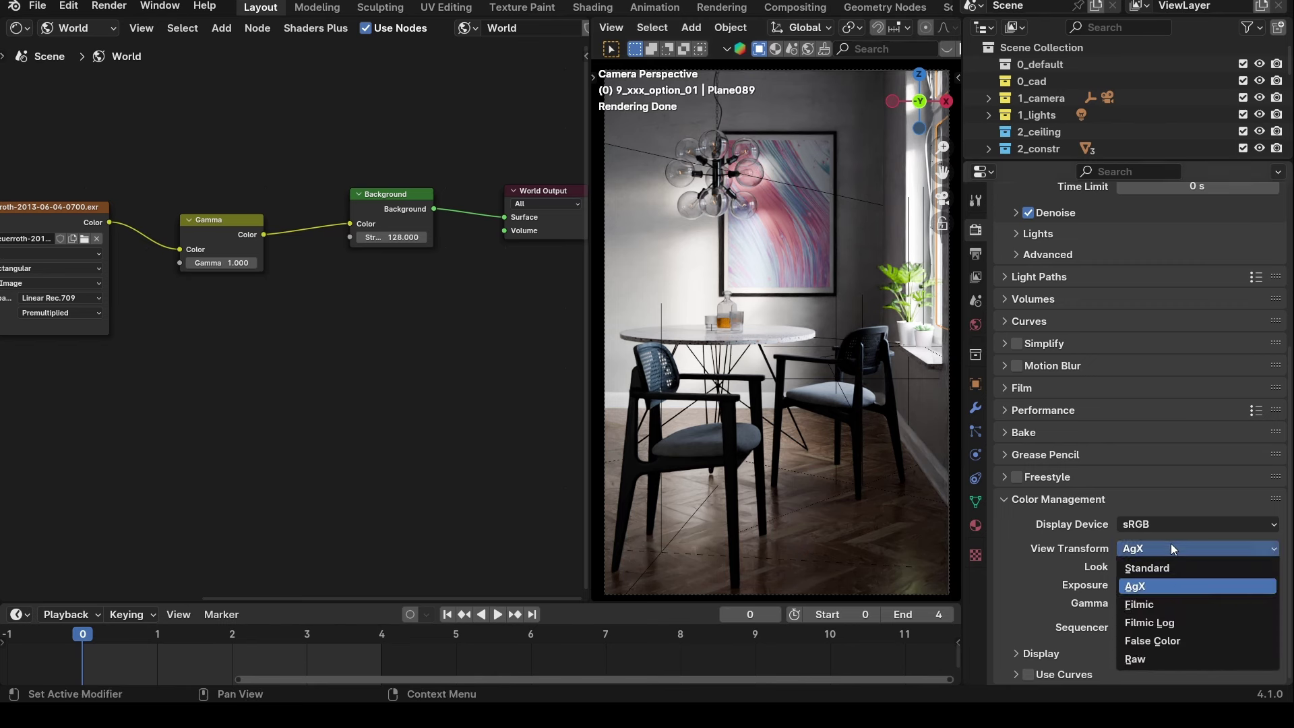
click(1134, 545)
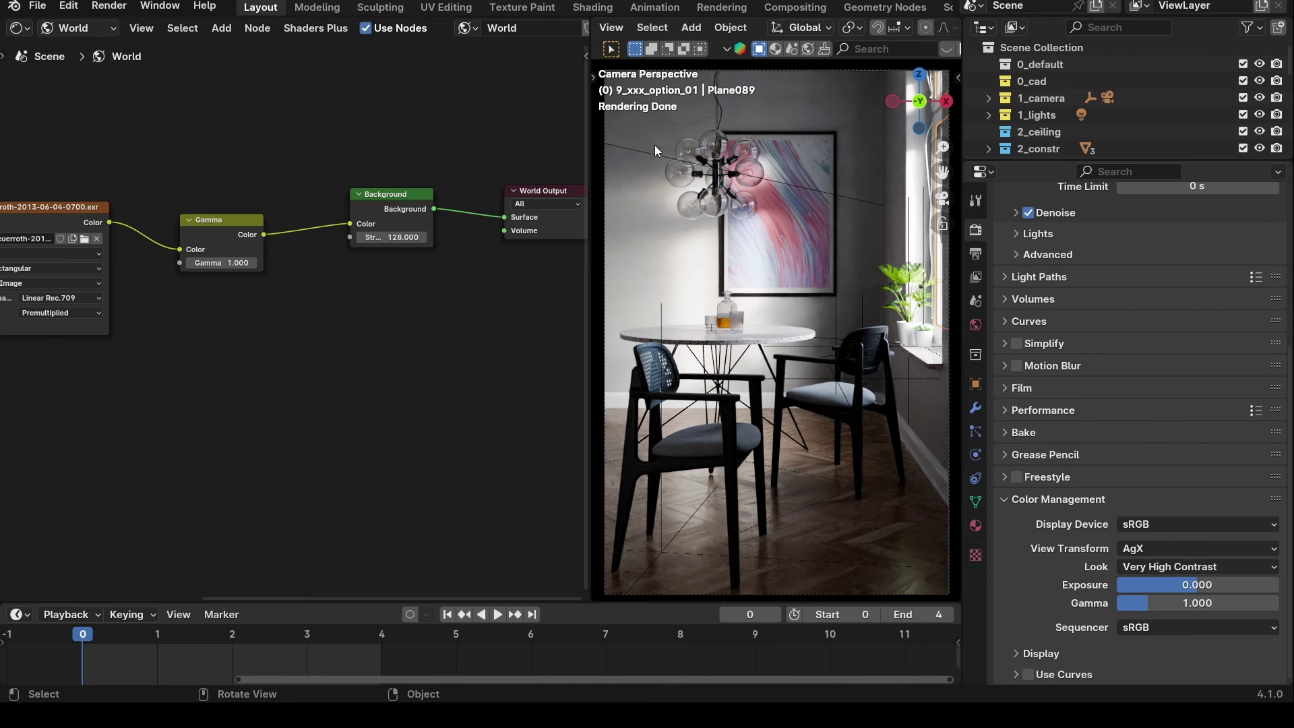
click(93, 30)
Enlarge the outliner and expand the 1_lights collection to see its contents.
drag(1070, 162, 1073, 343)
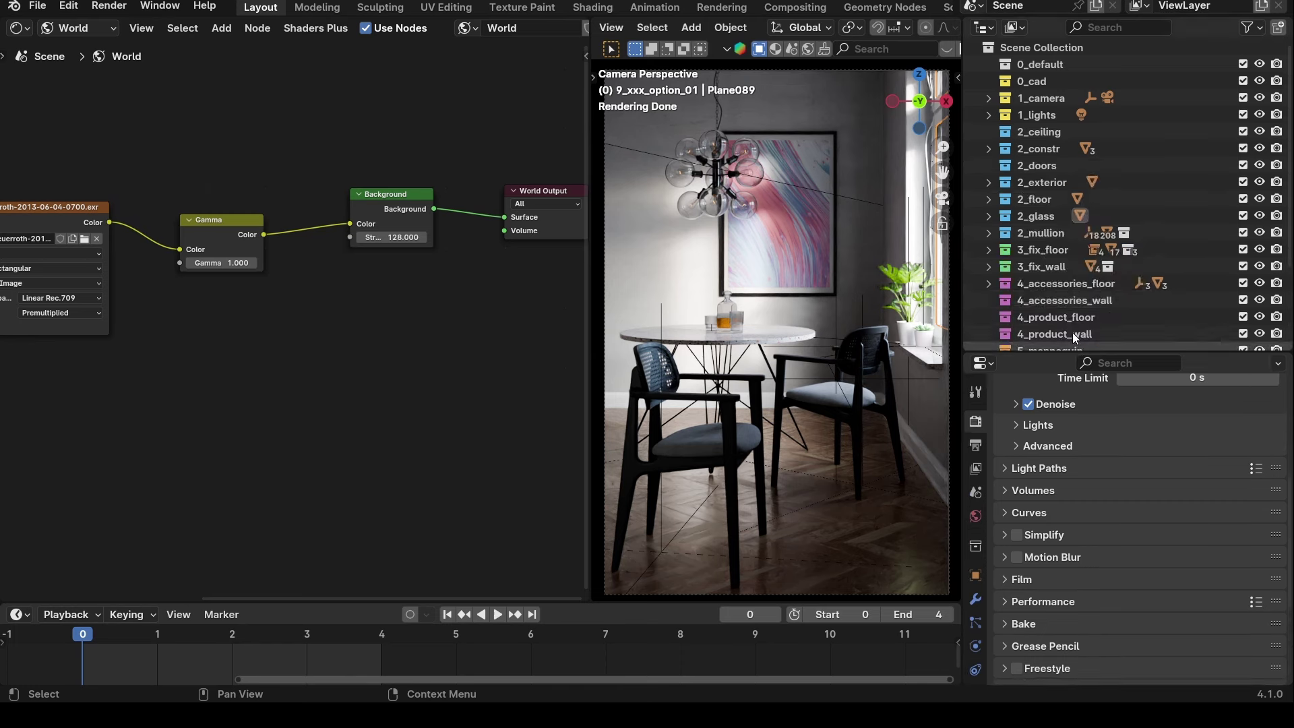
click(990, 116)
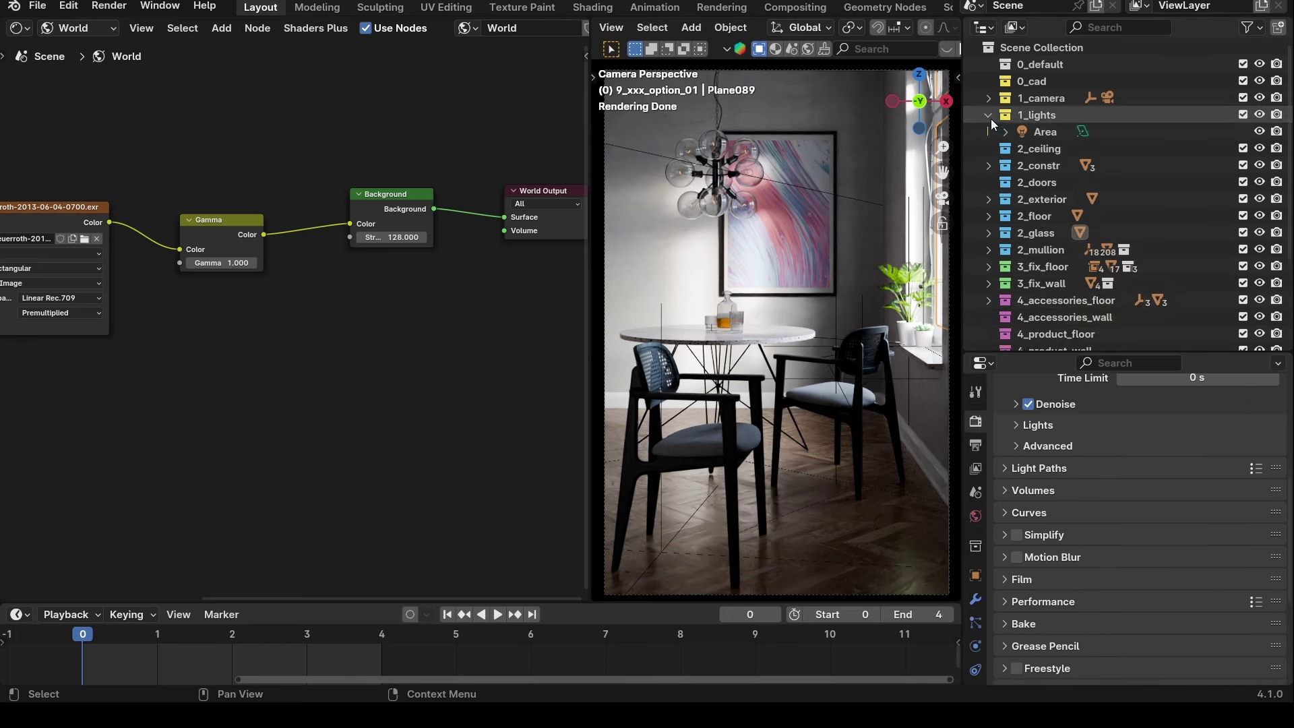
middle_drag(819, 305, 915, 329)
scroll(767, 321, down, 5)
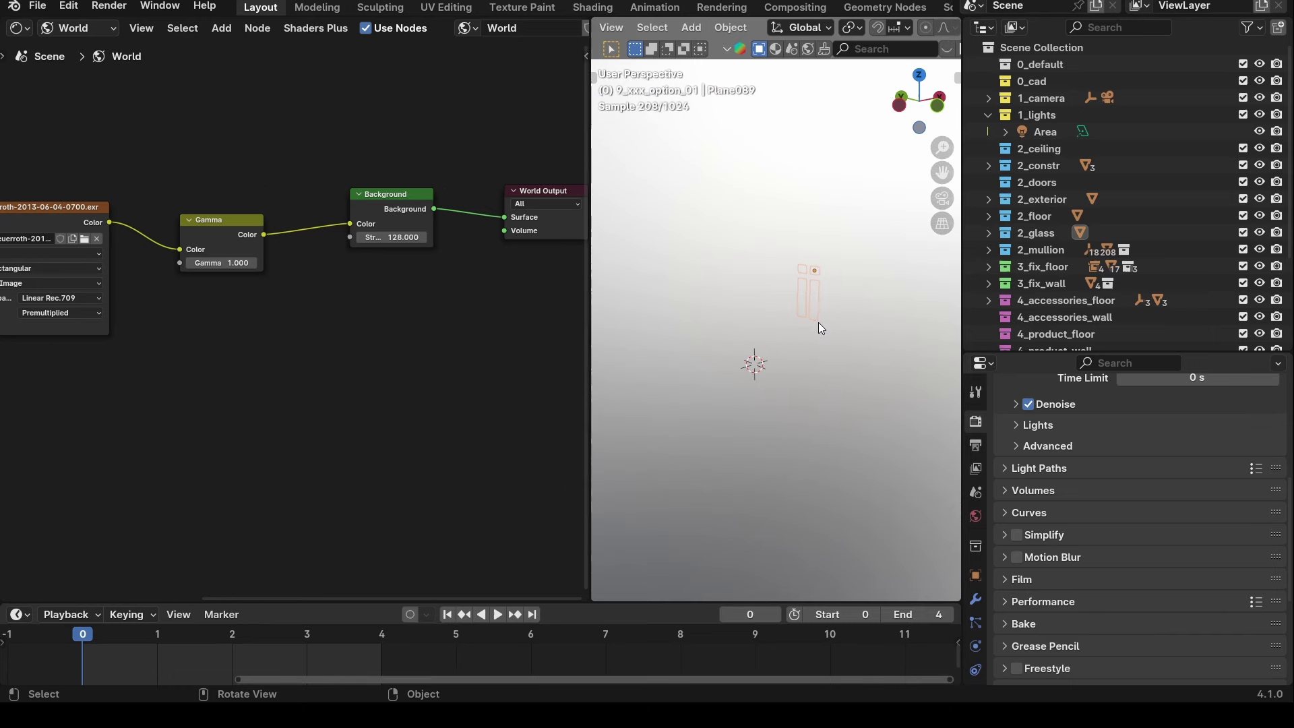
key(KP_0)
Turn the left node area into a 3D Viewport with wireframe shading.
click(17, 27)
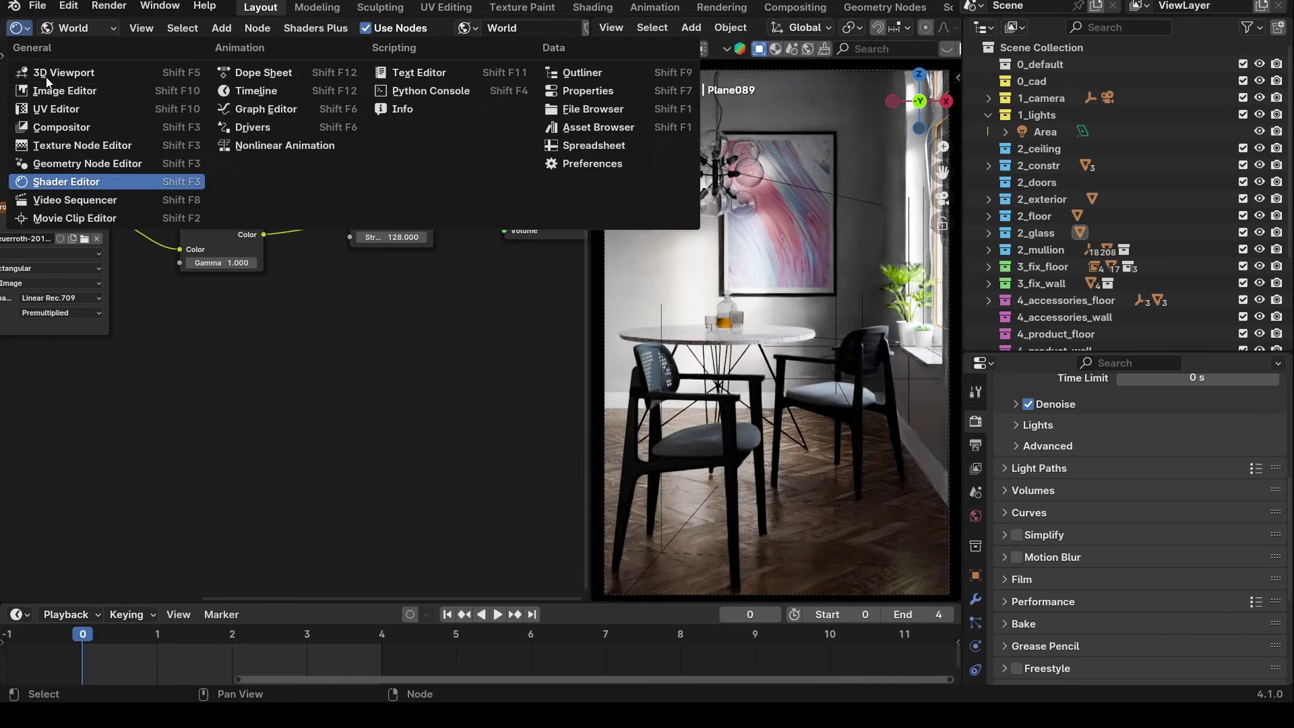
click(65, 72)
mouse_move(265, 341)
middle_down()
mouse_move(167, 349)
mouse_move(273, 350)
middle_up()
key(grave)
key(z)
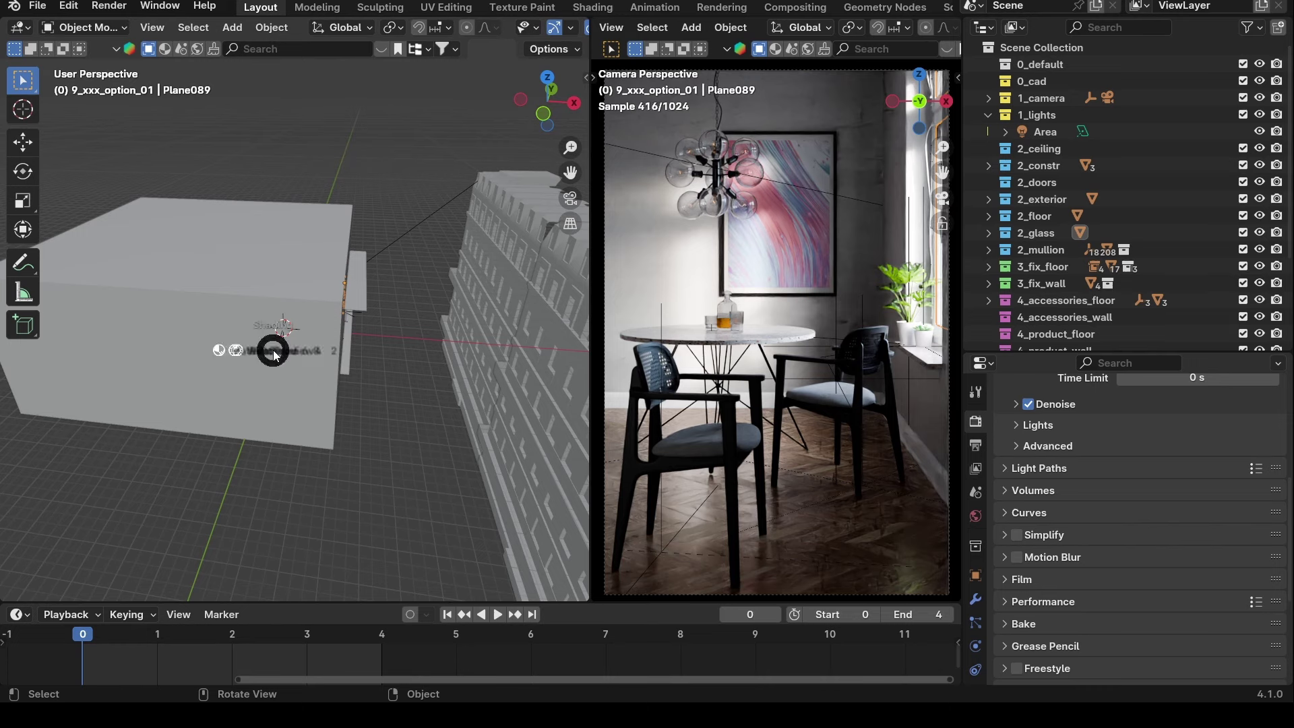
click(214, 351)
mouse_move(380, 344)
middle_down()
mouse_move(227, 285)
mouse_move(210, 310)
middle_up()
scroll(210, 310, up, 3)
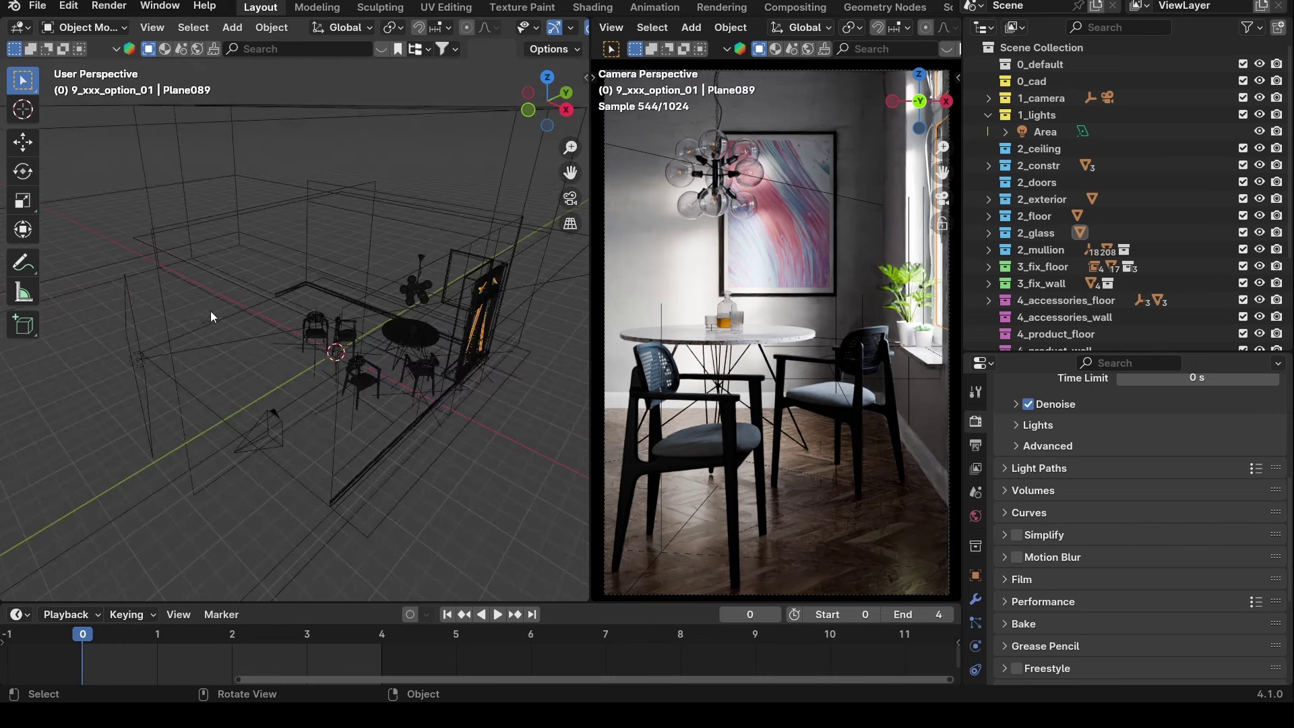
Move Plane.002 and Plane.003 into the 1_lights collection, then deselect them.
click(172, 310)
click(170, 314)
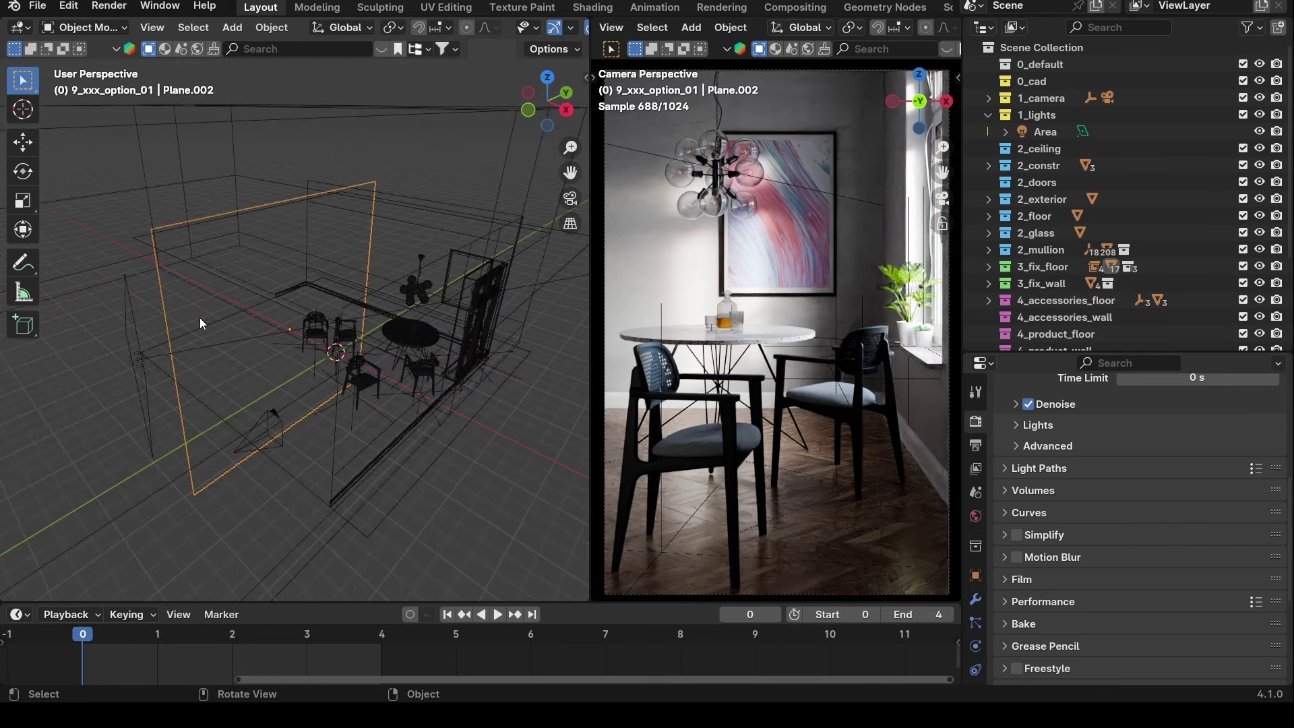
scroll(199, 318, up, 3)
middle_drag(200, 318, 262, 342)
shift+click(193, 383)
middle_drag(193, 383, 305, 484)
key(m)
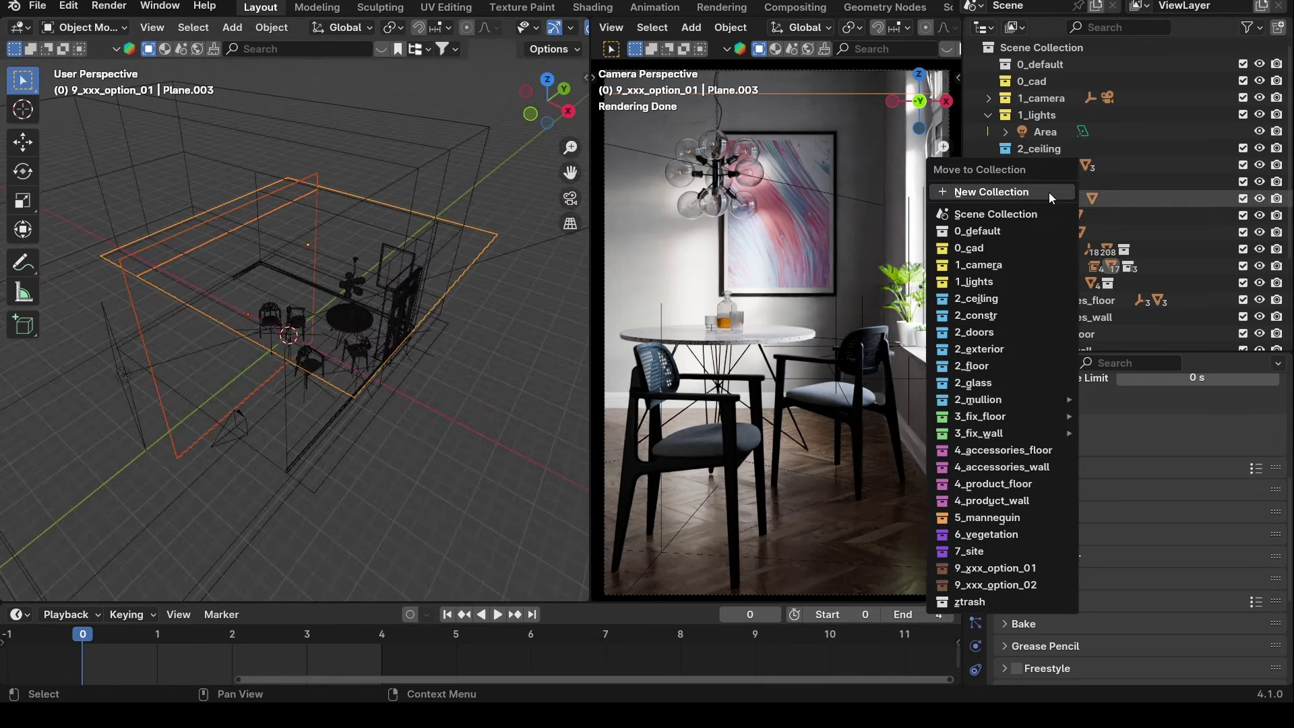
click(1022, 278)
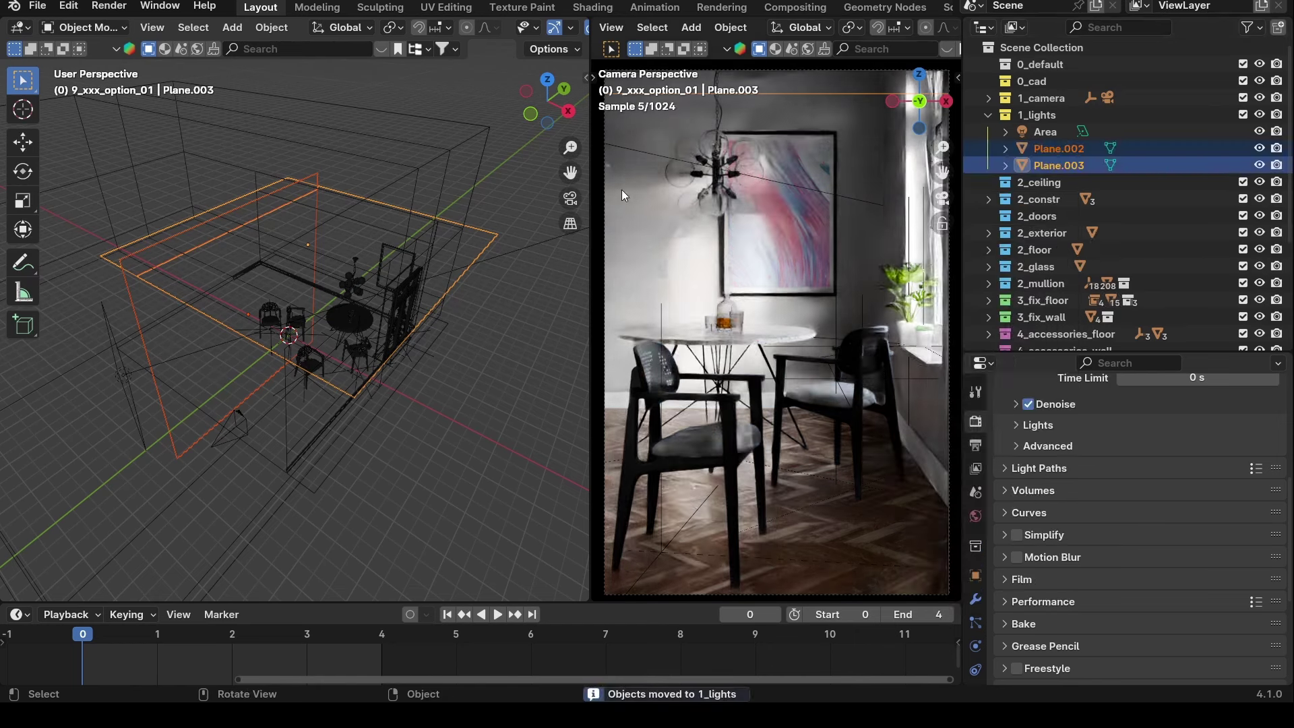
middle_drag(380, 492, 390, 478)
click(525, 294)
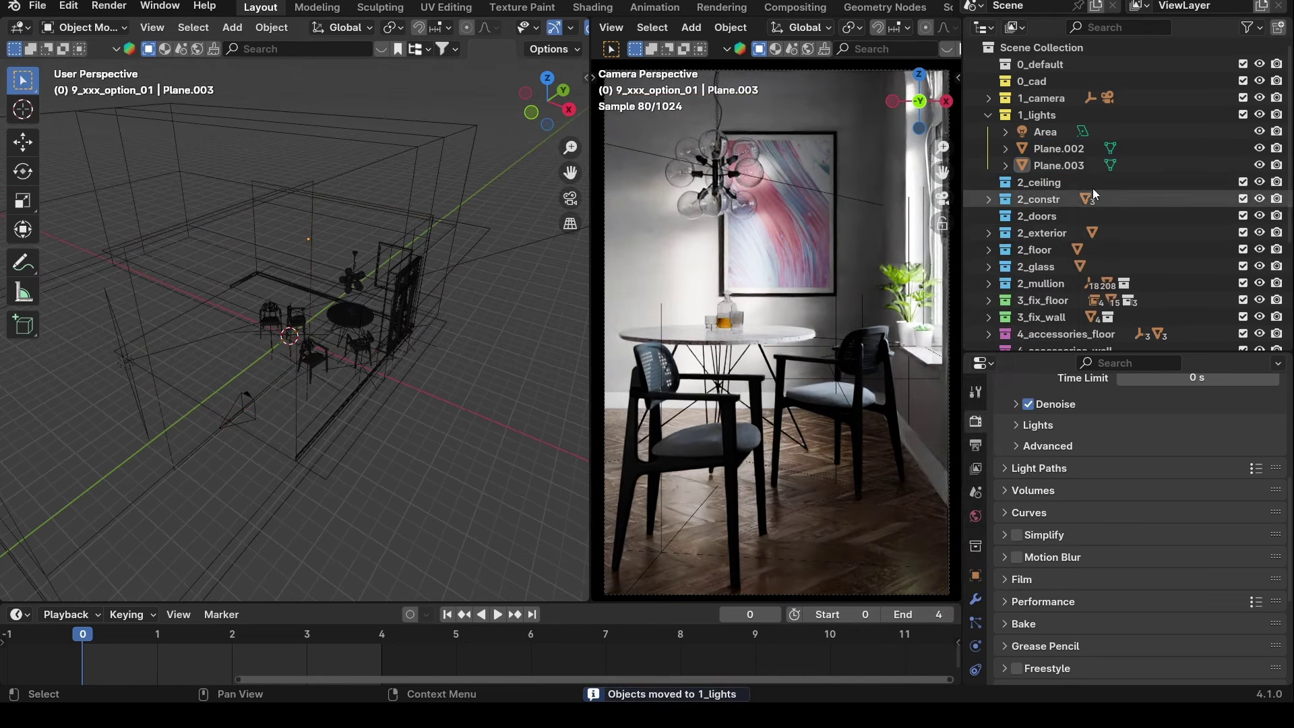
click(1133, 146)
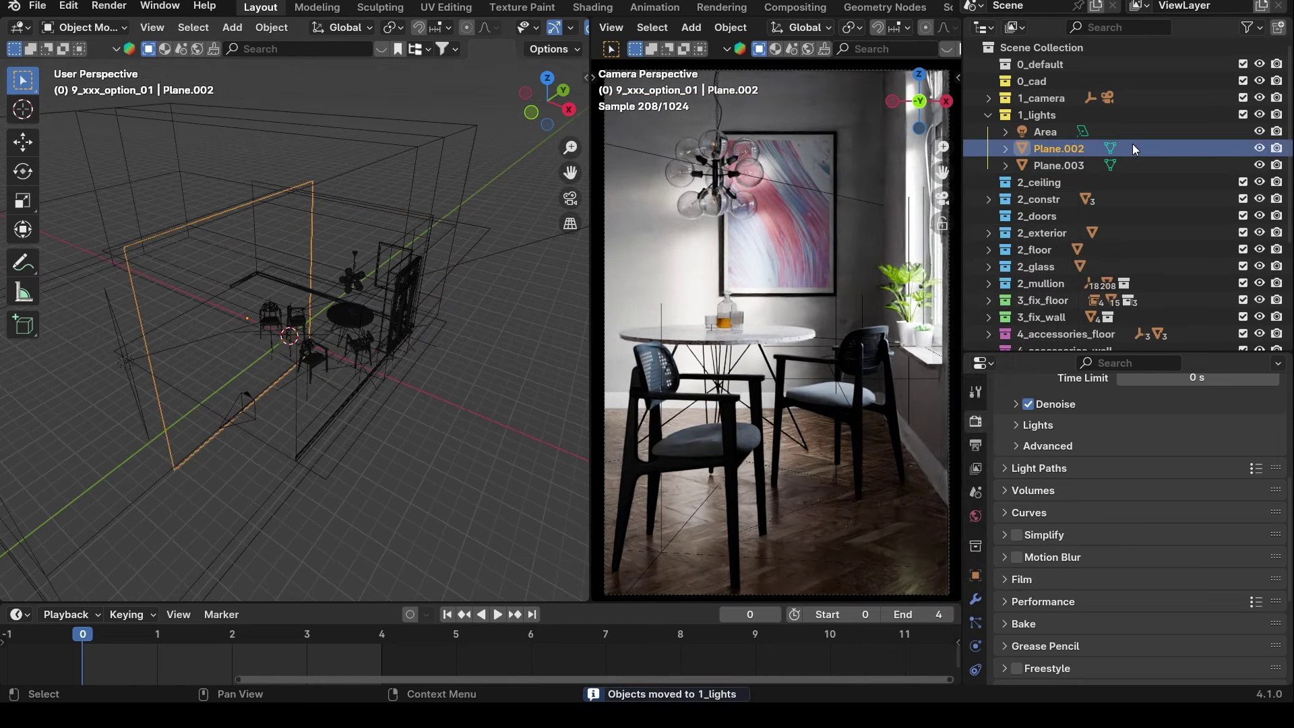
middle_drag(424, 337, 472, 320)
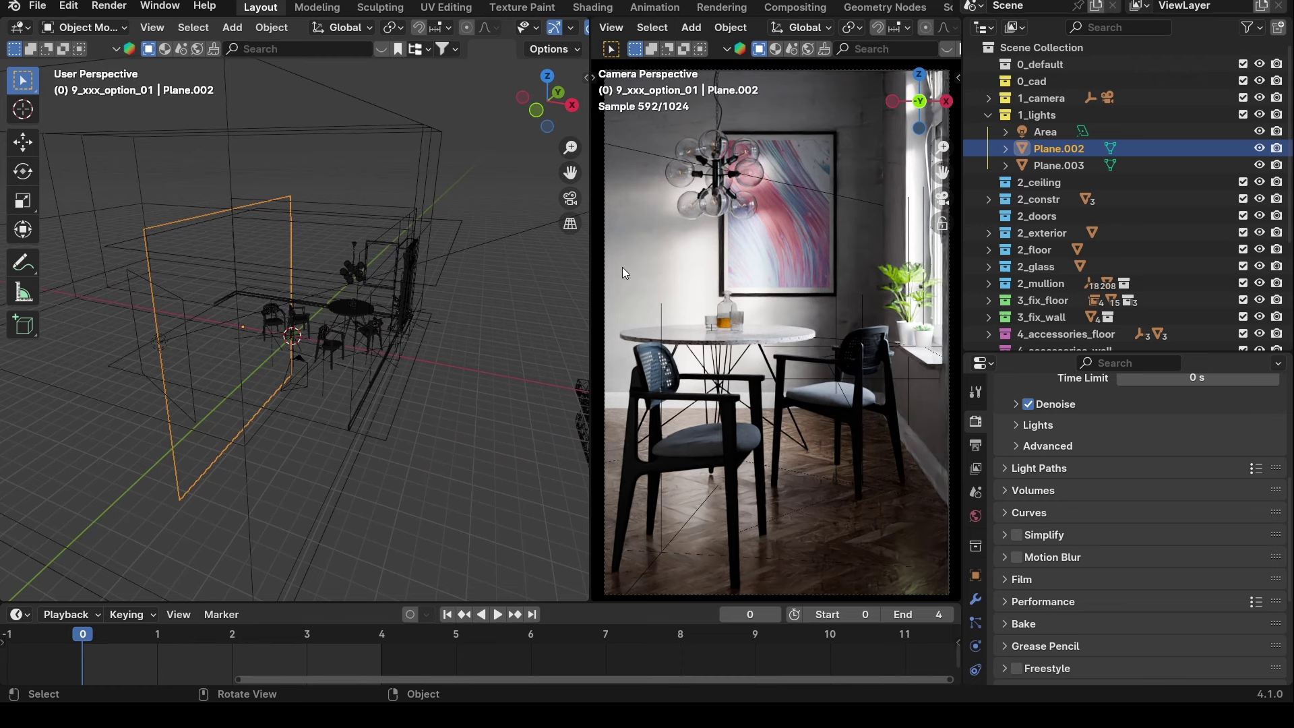
click(1061, 159)
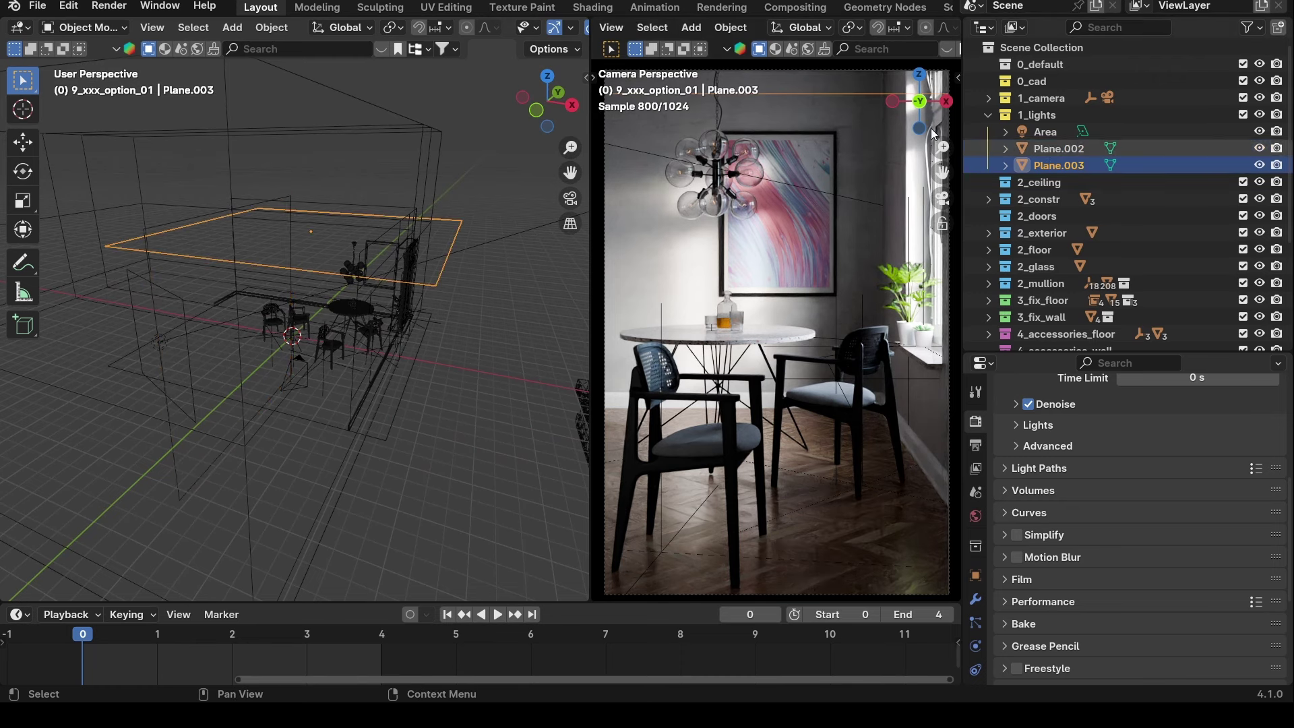
click(1258, 164)
click(1258, 148)
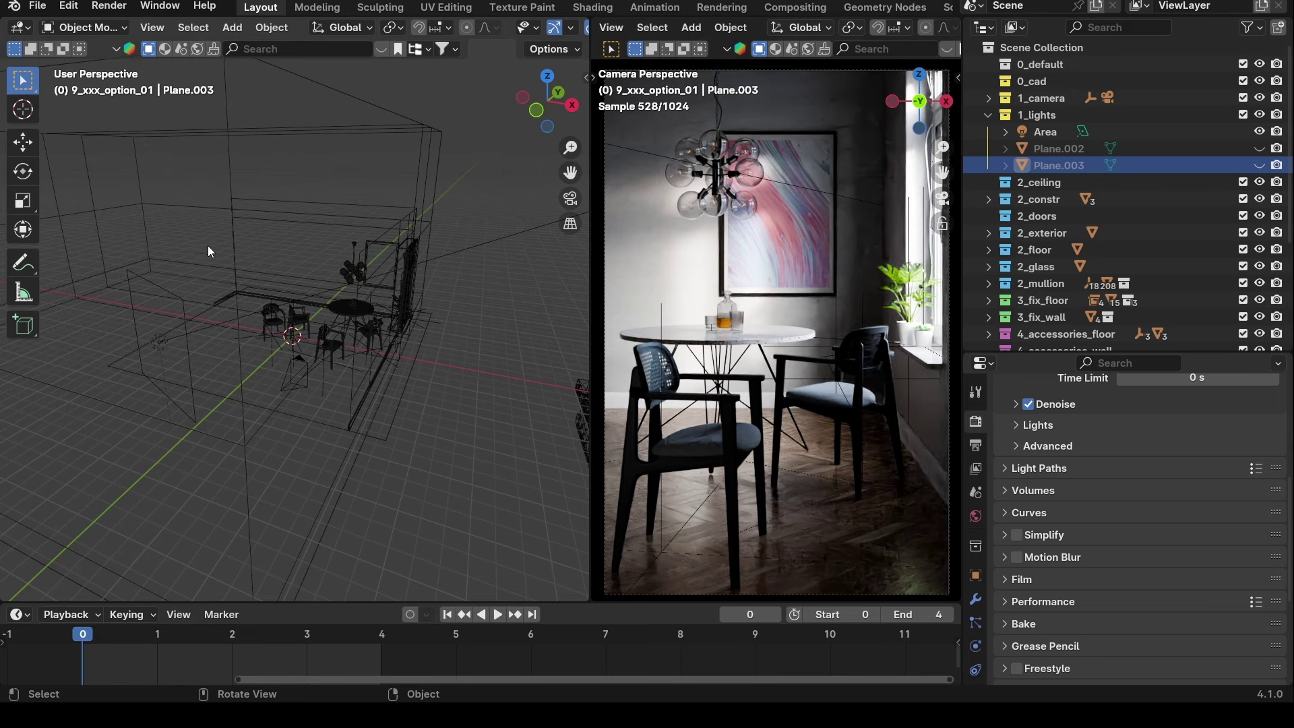
middle_drag(208, 245, 370, 264)
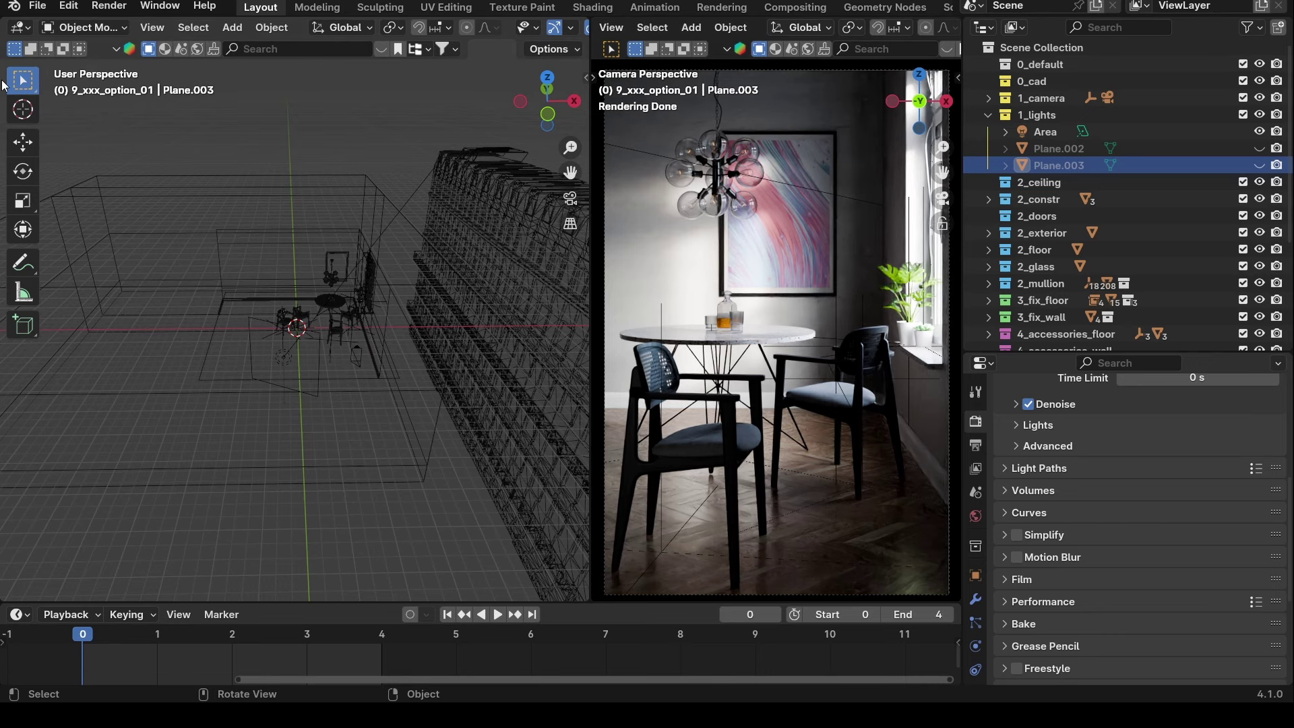
middle_drag(410, 198, 240, 180)
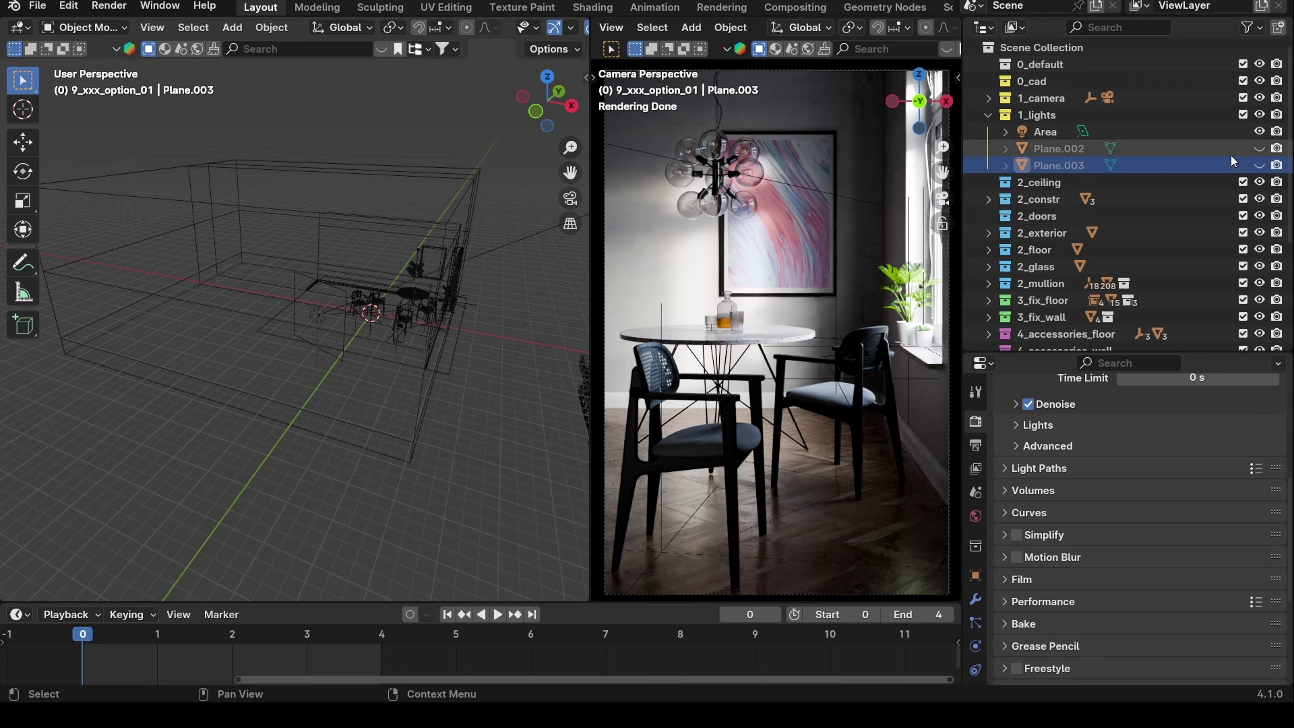
click(1258, 149)
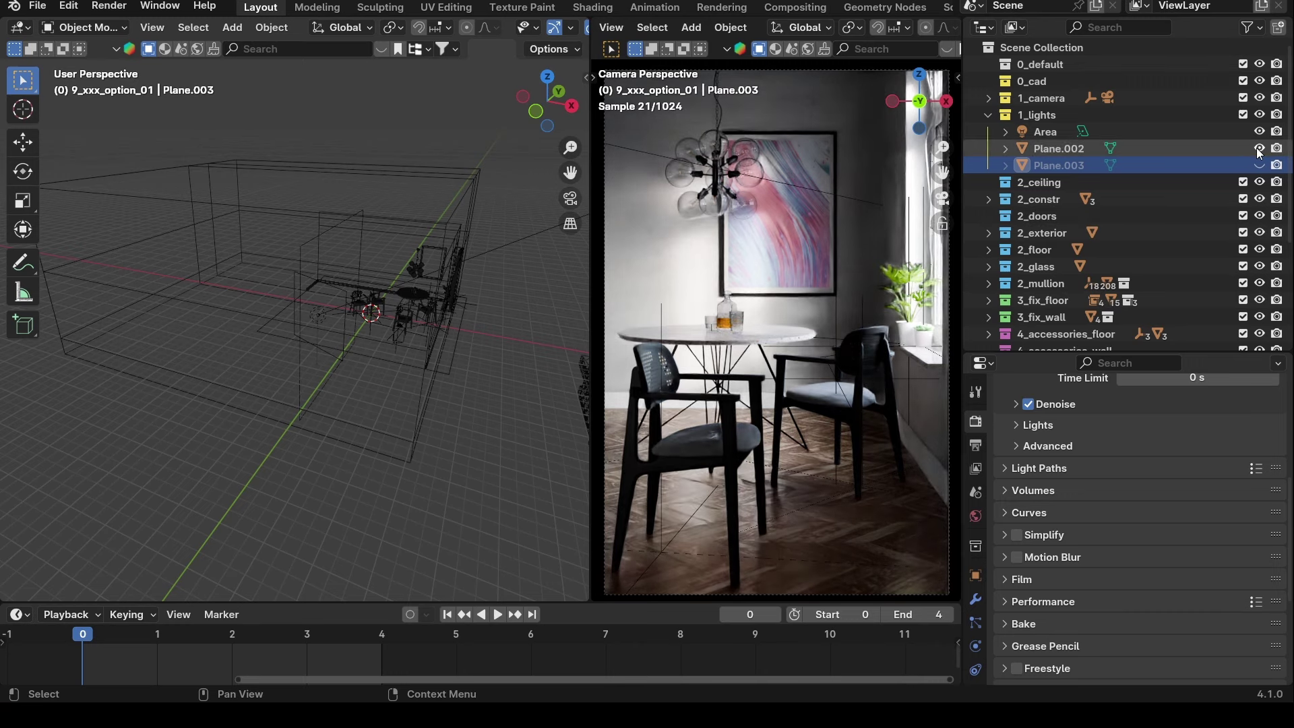
click(1258, 148)
click(1258, 148)
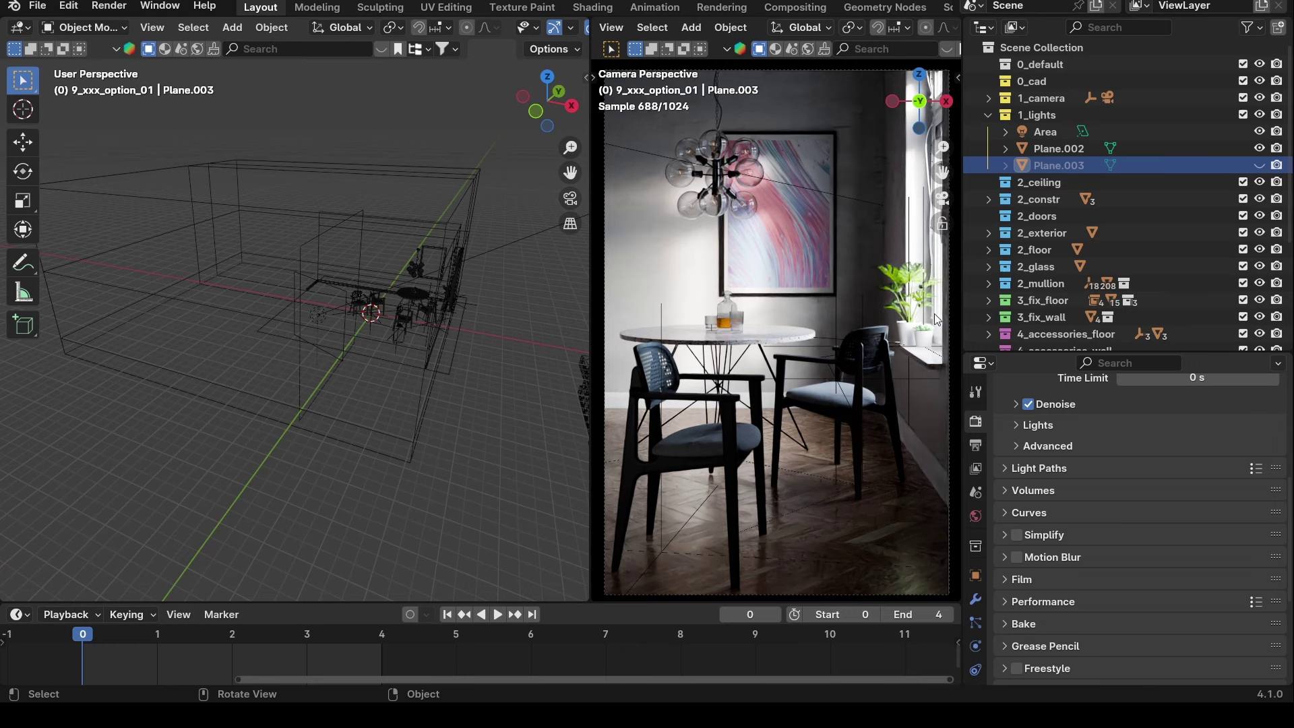
click(1260, 165)
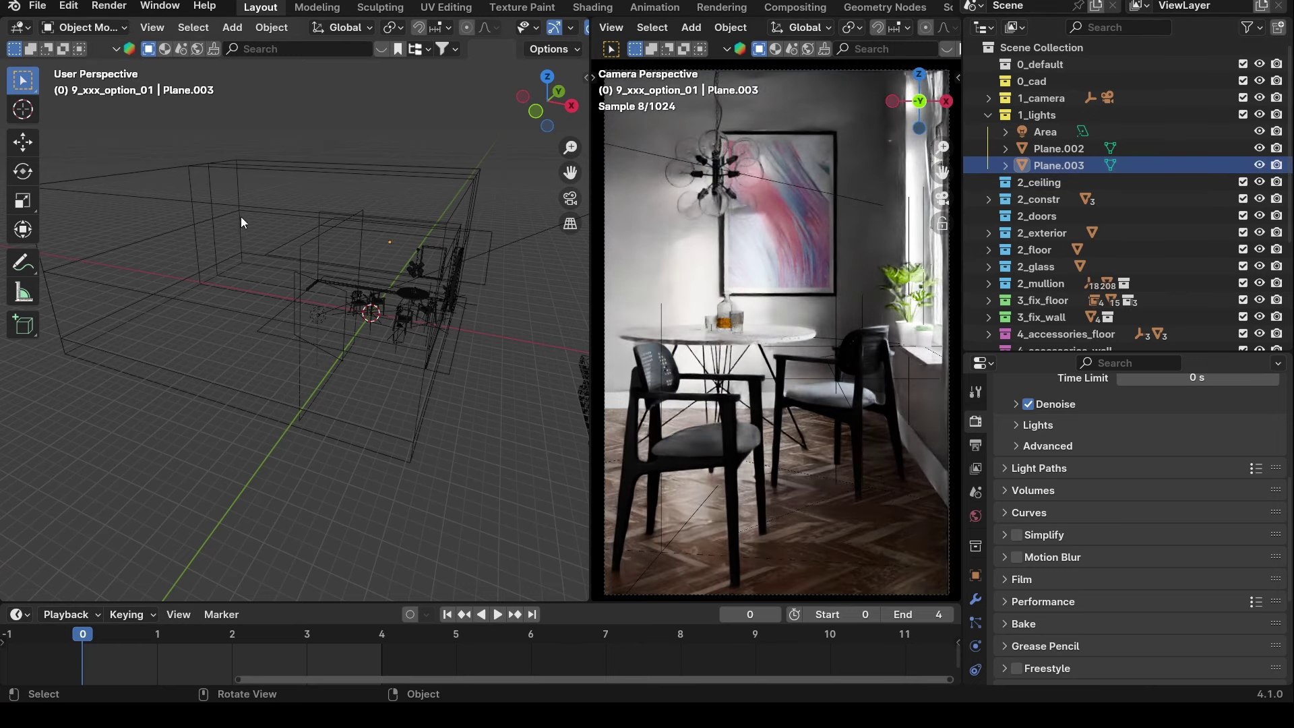
scroll(377, 272, up, 2)
middle_drag(418, 242, 434, 235)
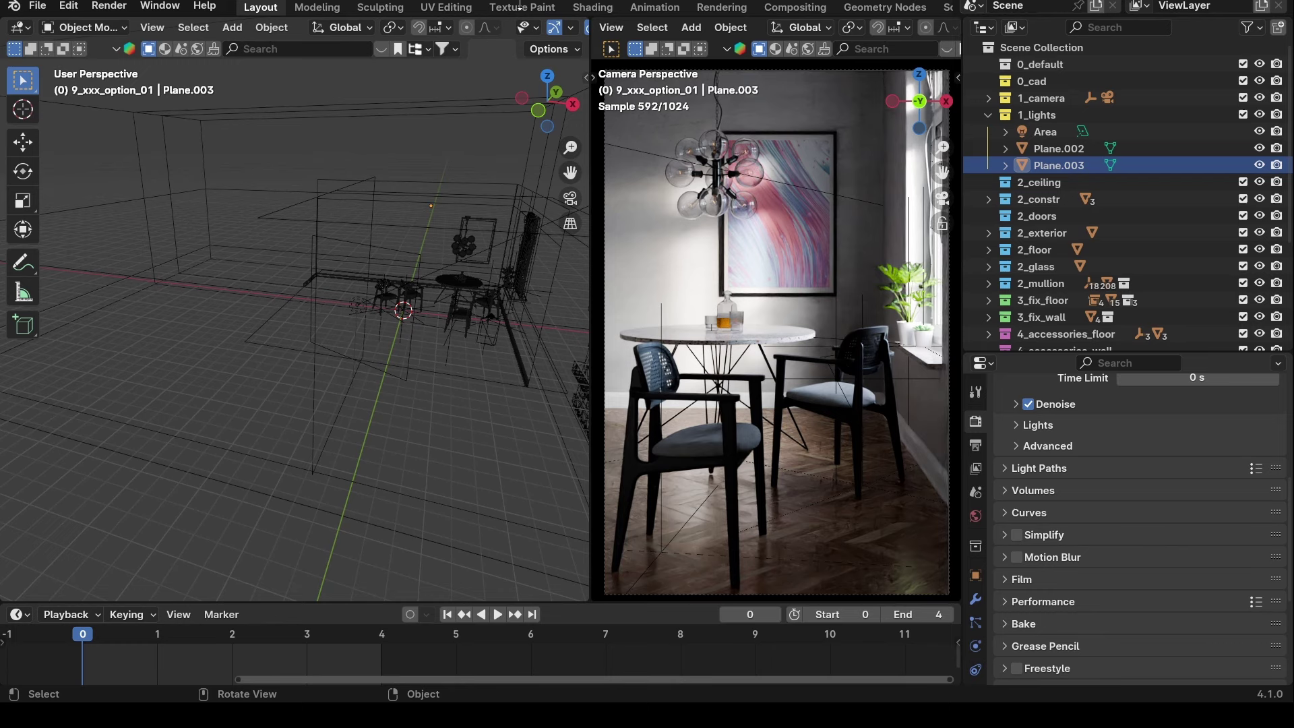
middle_drag(176, 237, 349, 244)
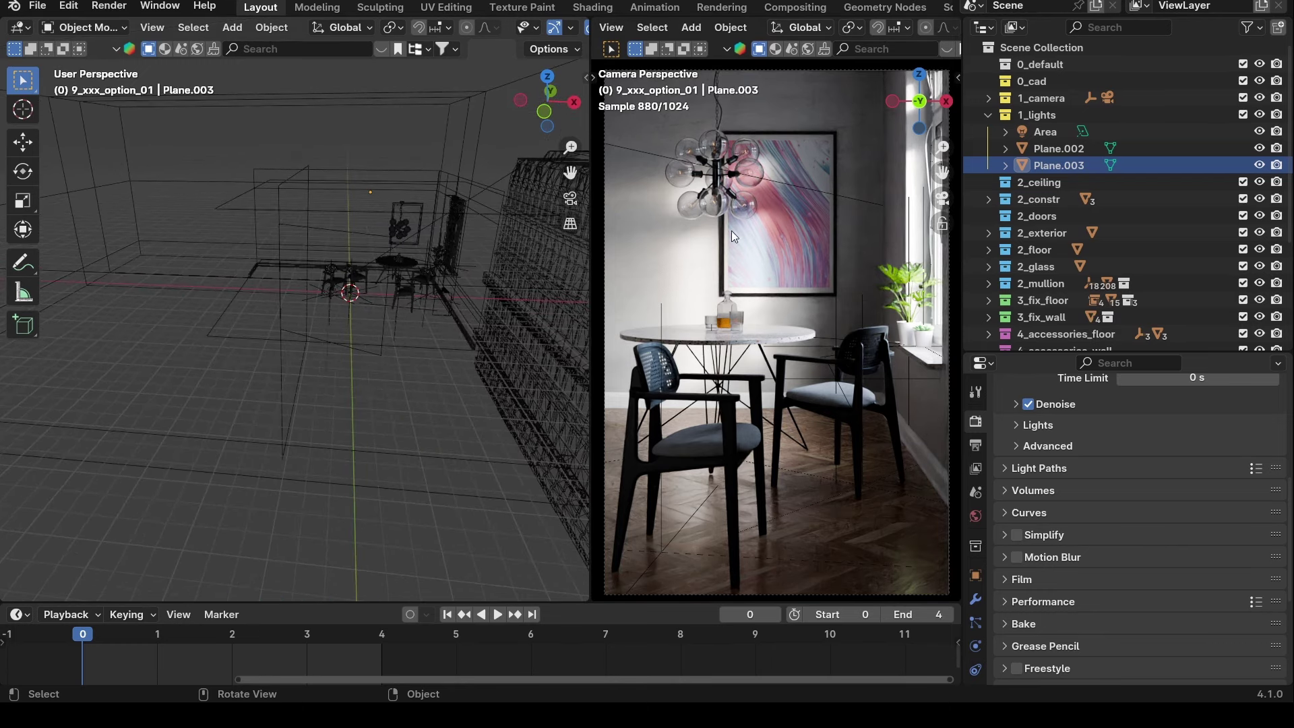
middle_drag(273, 190, 202, 219)
click(202, 219)
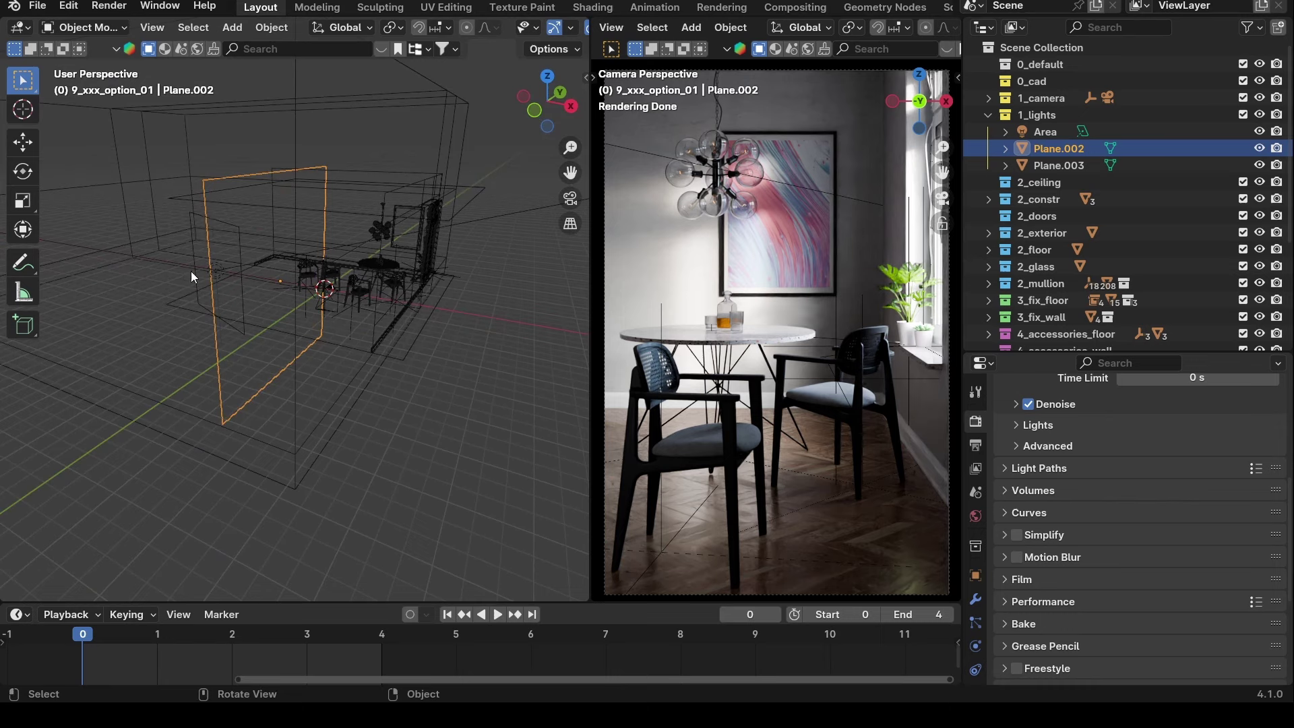
key(KP_0)
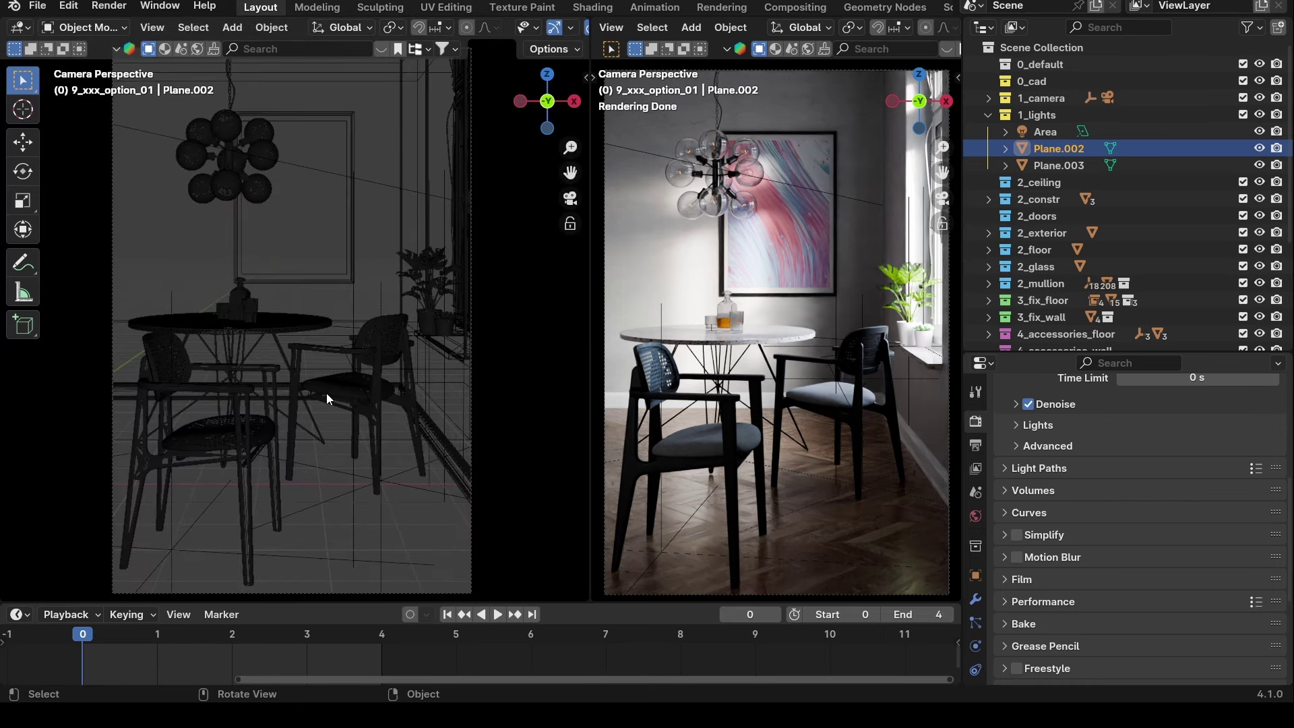
key(KP_0)
middle_drag(326, 394, 248, 255)
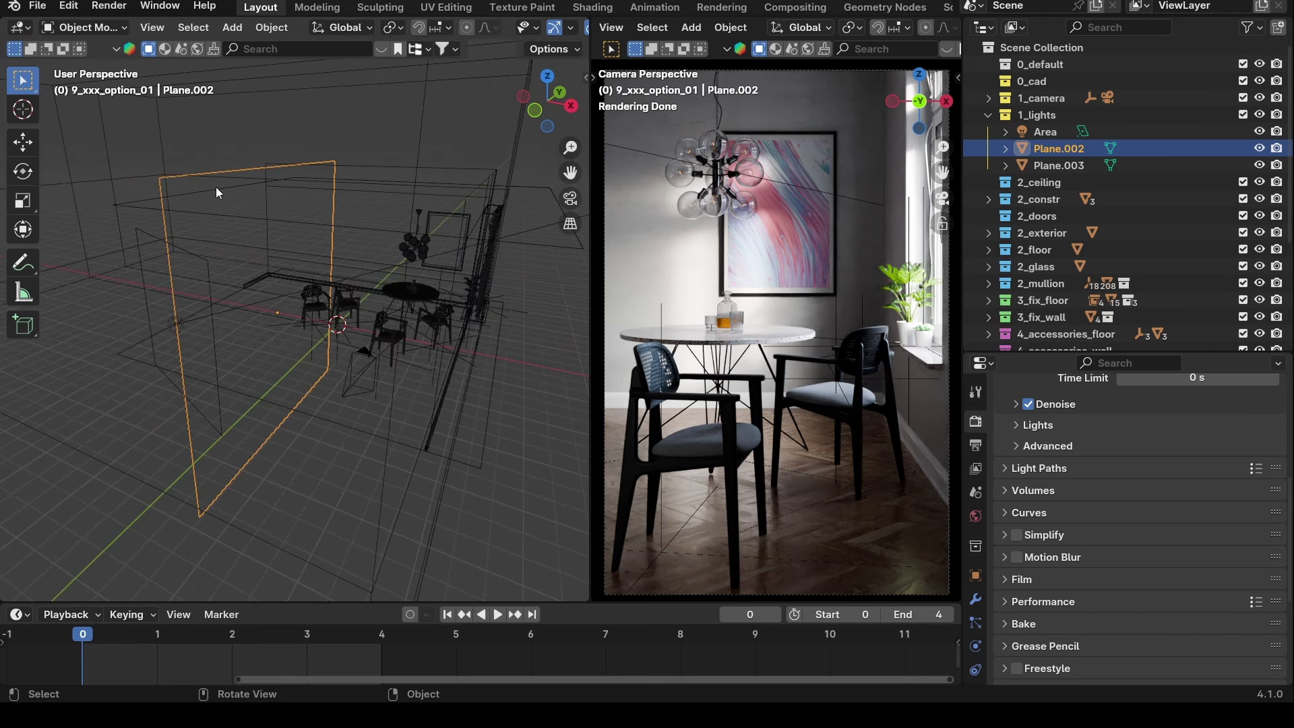
middle_drag(232, 196, 282, 178)
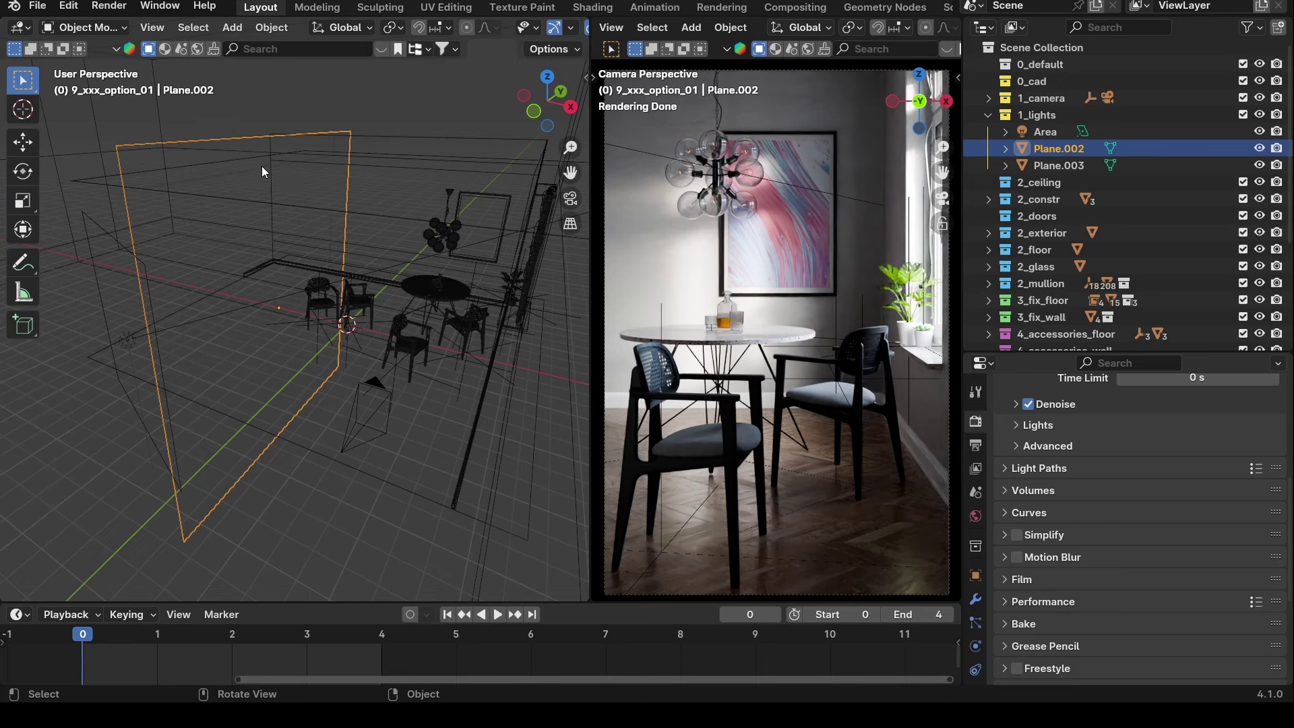
middle_drag(309, 149, 242, 229)
key(g)
key(x)
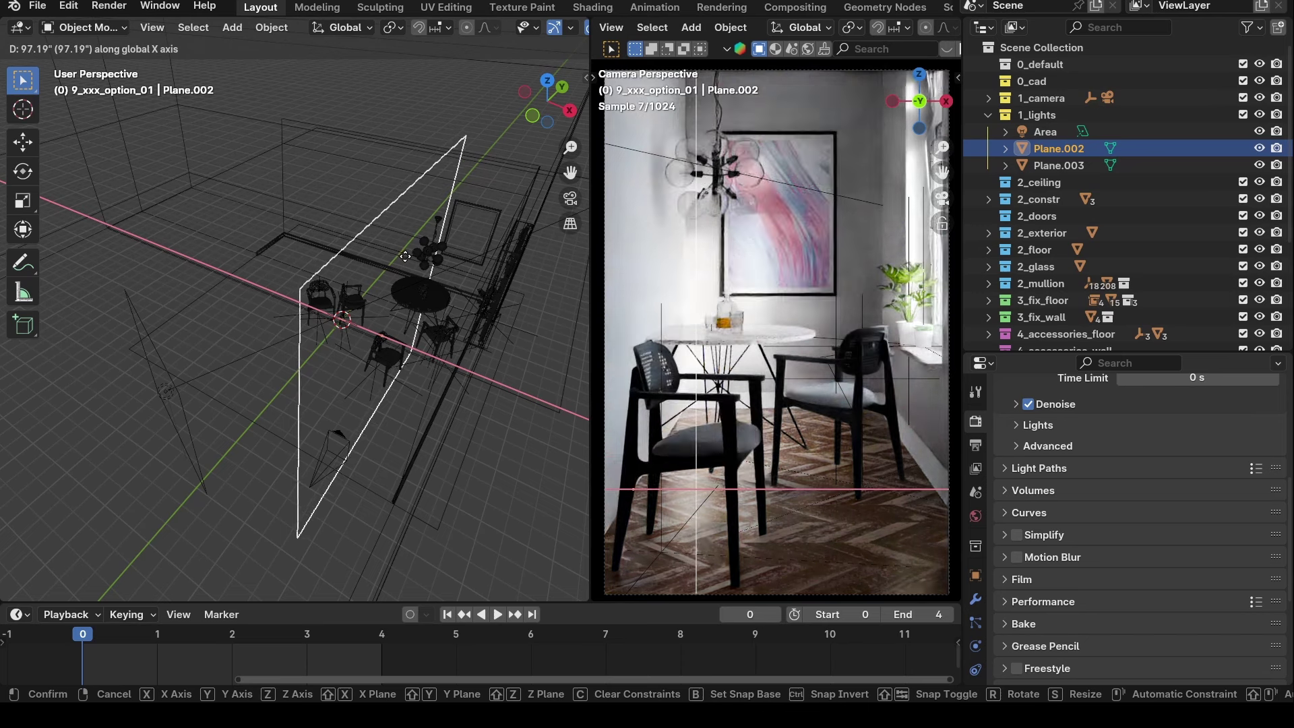
click(405, 256)
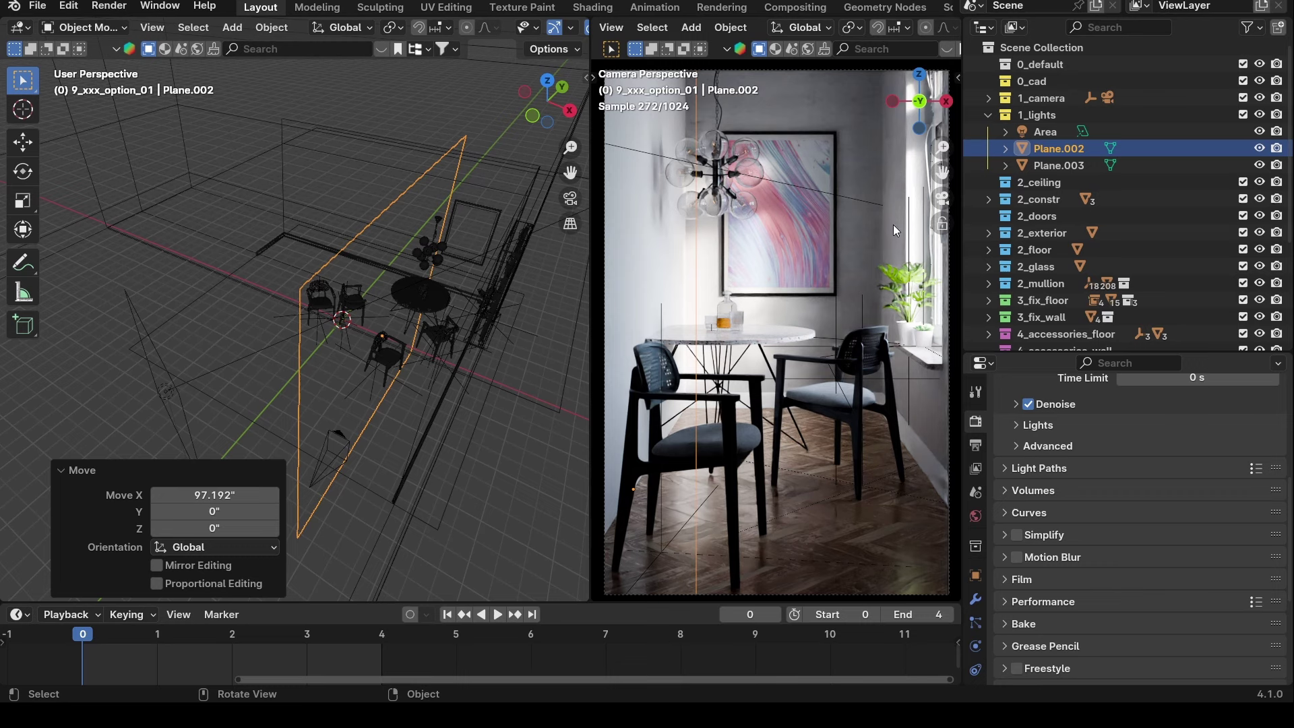
key(ctrl+z)
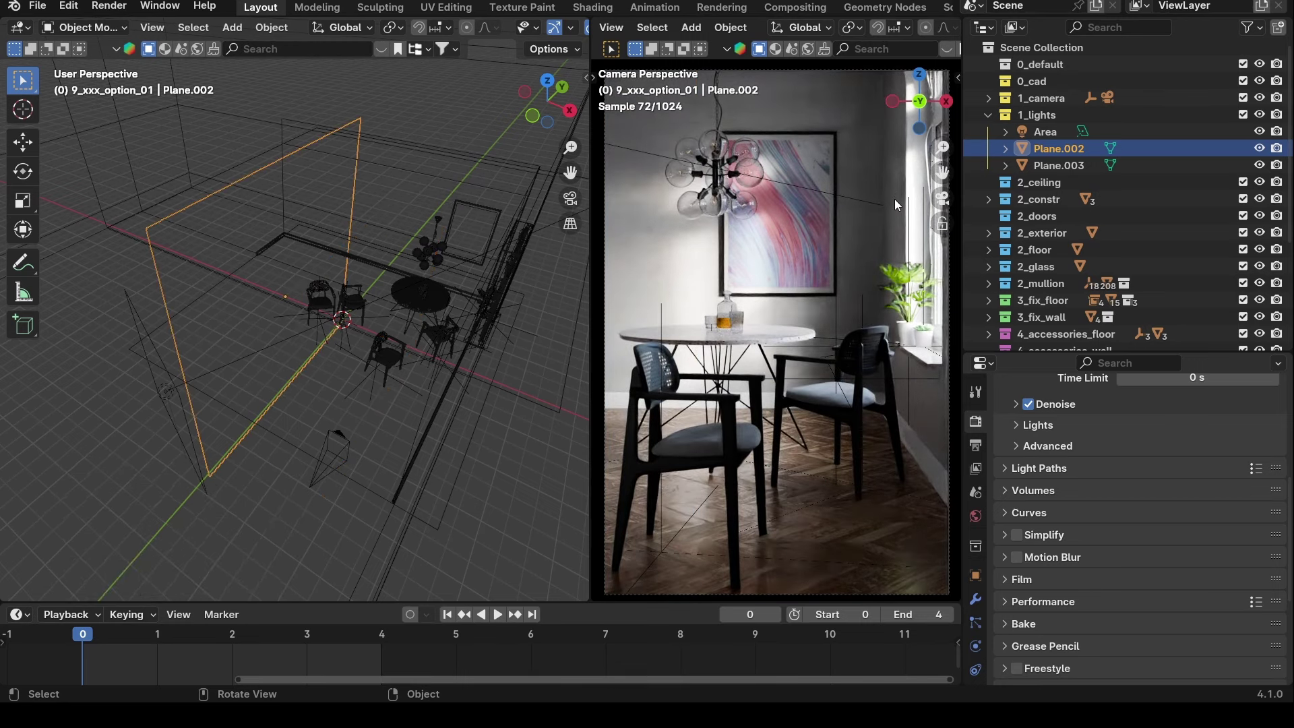
click(1260, 148)
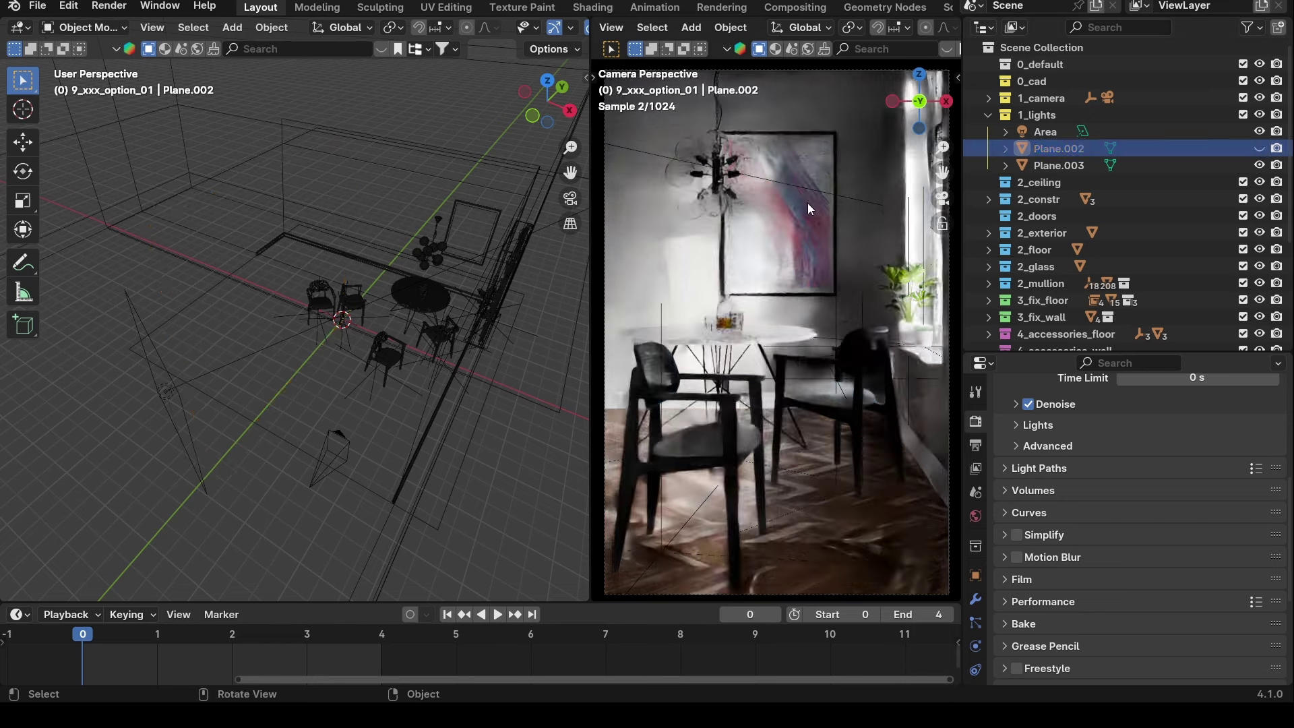
click(1259, 148)
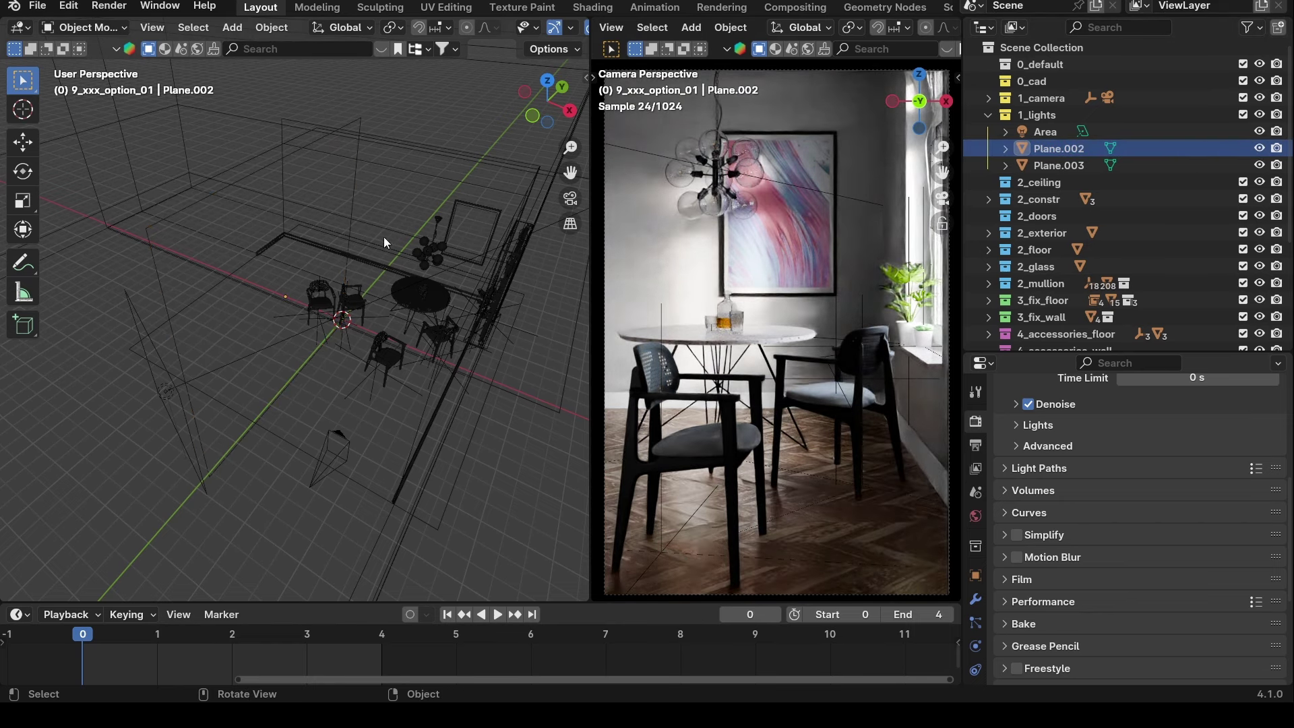
mouse_move(330, 277)
middle_down()
mouse_move(280, 321)
mouse_move(289, 287)
mouse_move(217, 274)
mouse_move(252, 285)
mouse_move(329, 274)
middle_up()
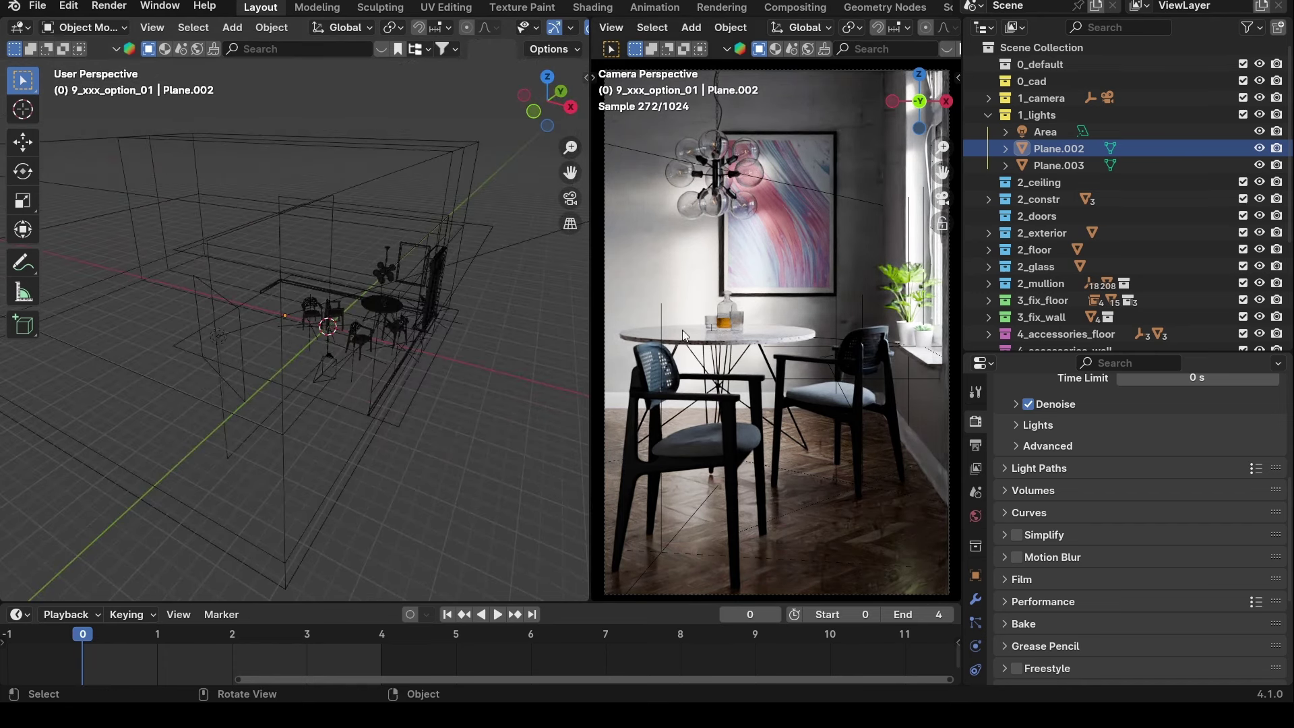
middle_drag(252, 252, 262, 270)
click(242, 228)
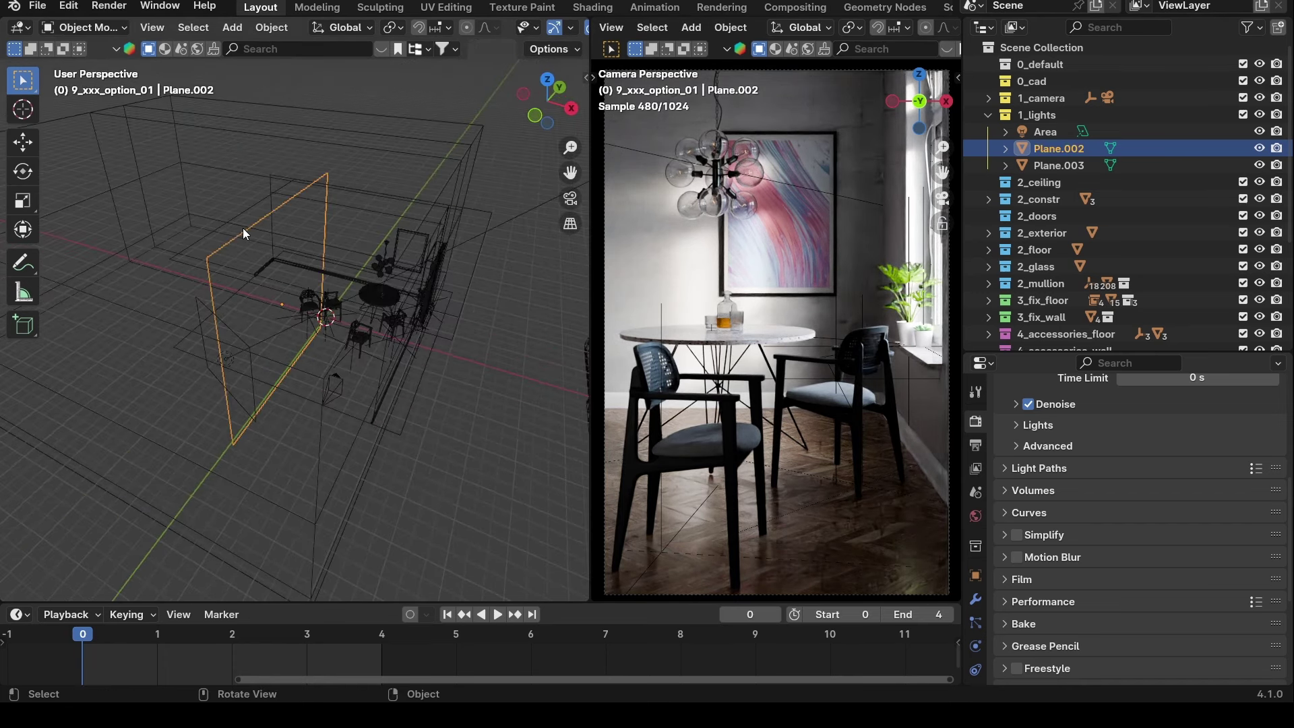
middle_drag(239, 219, 236, 266)
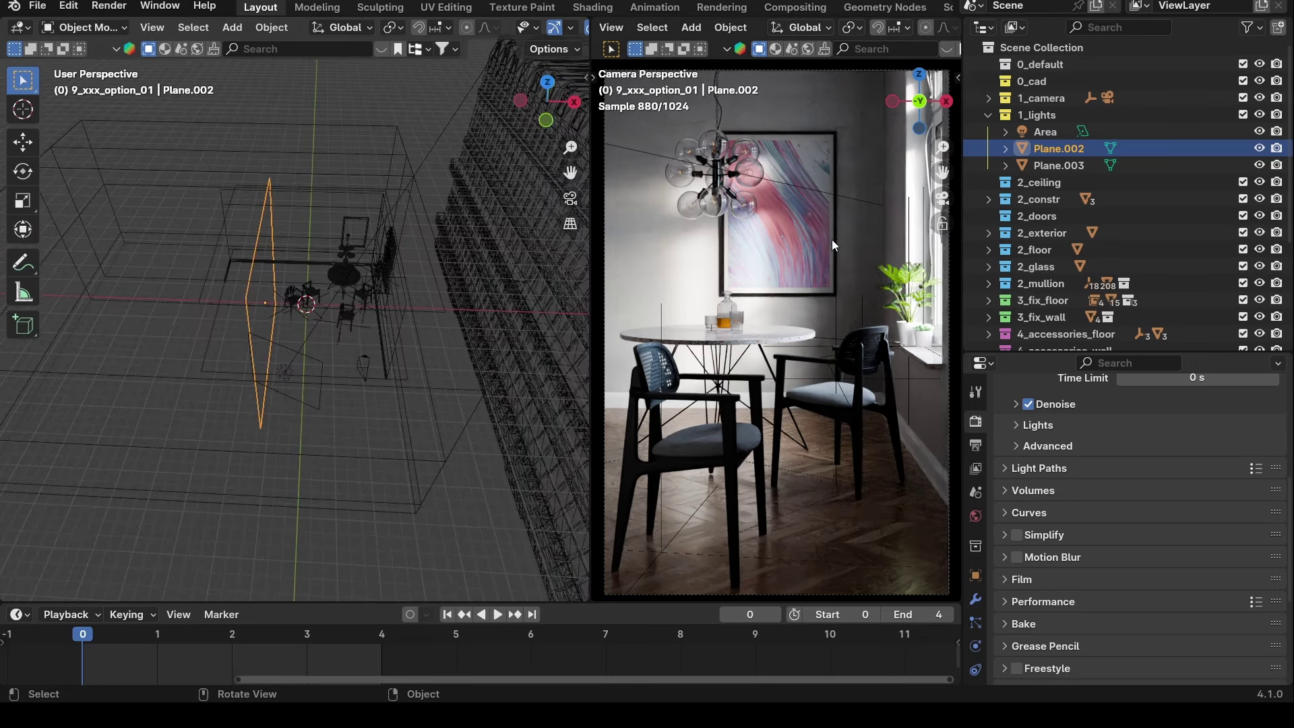
middle_drag(330, 394, 377, 411)
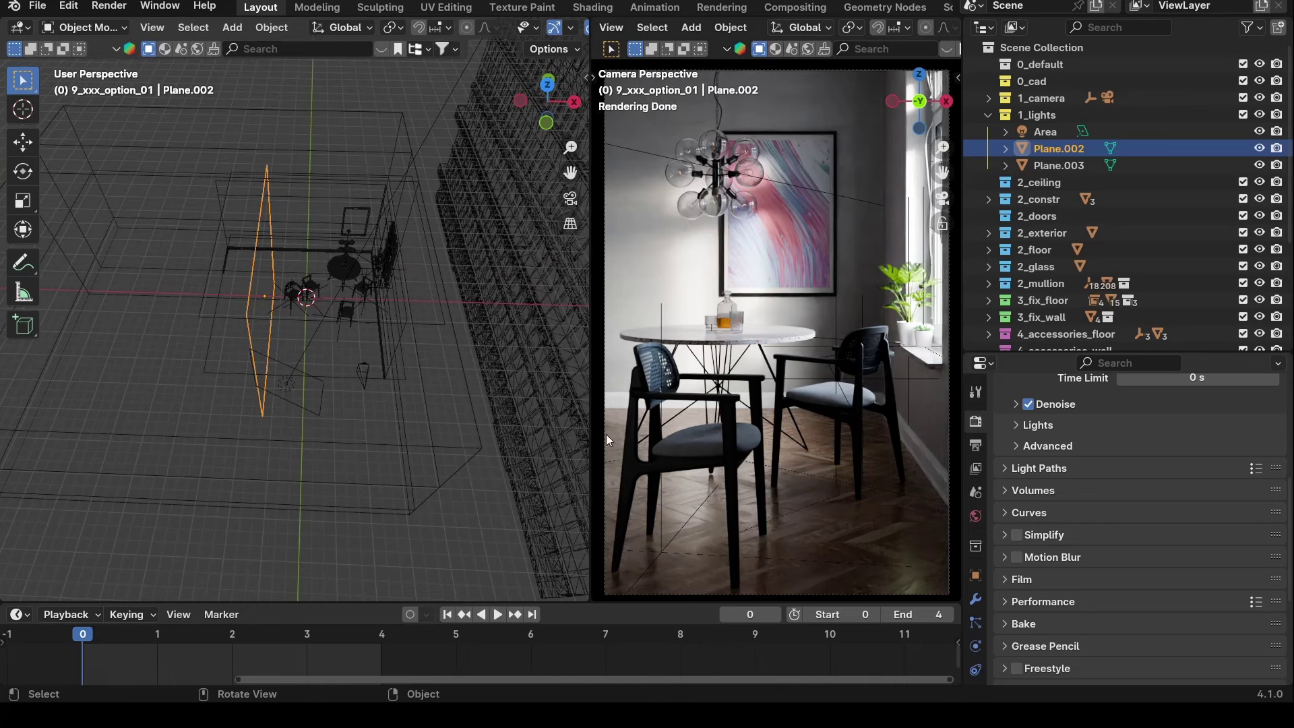
middle_drag(296, 314, 252, 410)
key(grave)
click(244, 348)
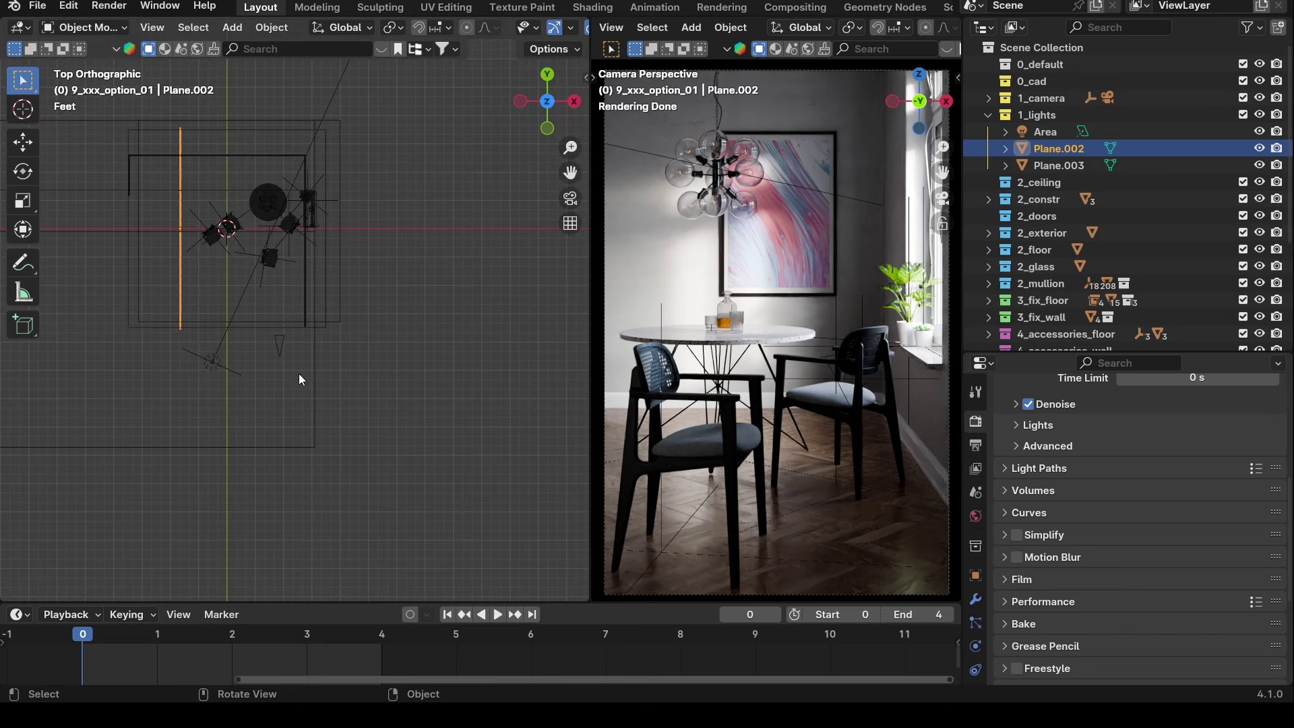
scroll(317, 209, up, 3)
scroll(318, 209, down, 1)
scroll(287, 211, up, 1)
shift+middle_drag(292, 266, 313, 367)
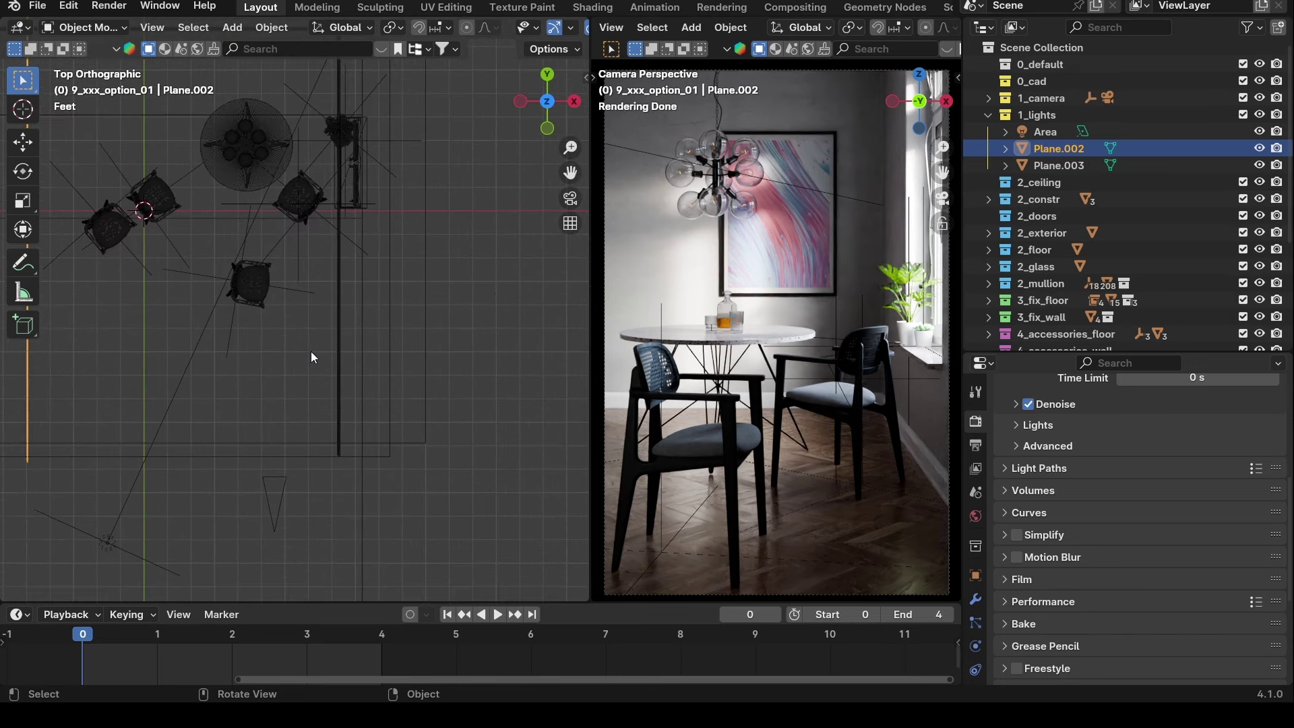
scroll(310, 351, down, 3)
shift+middle_drag(292, 289, 339, 357)
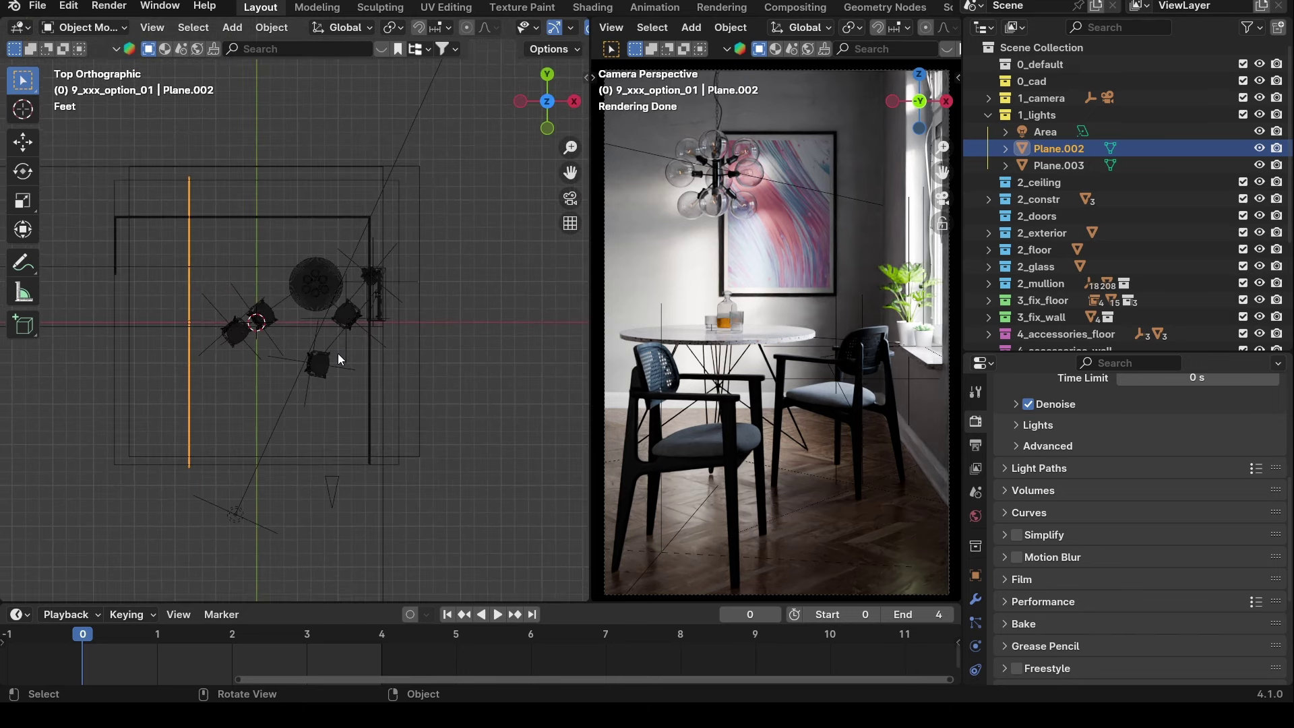
middle_drag(200, 322, 274, 302)
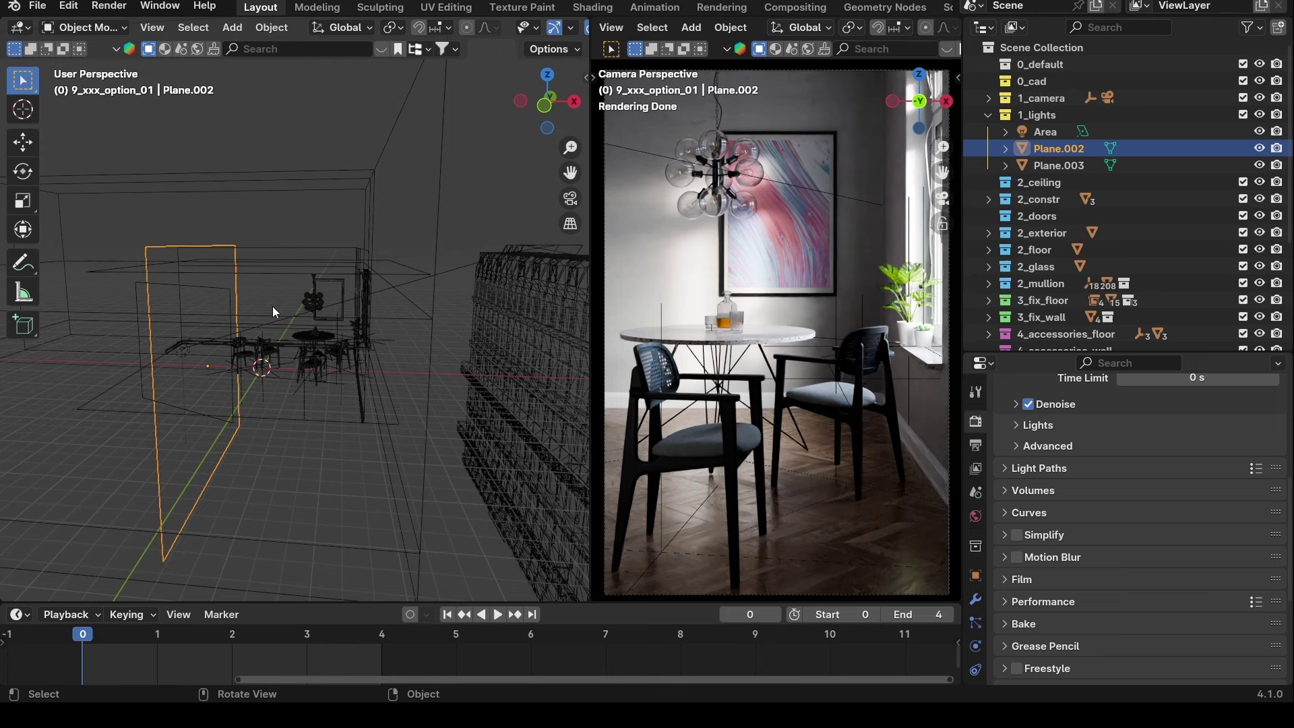
middle_drag(404, 285, 262, 249)
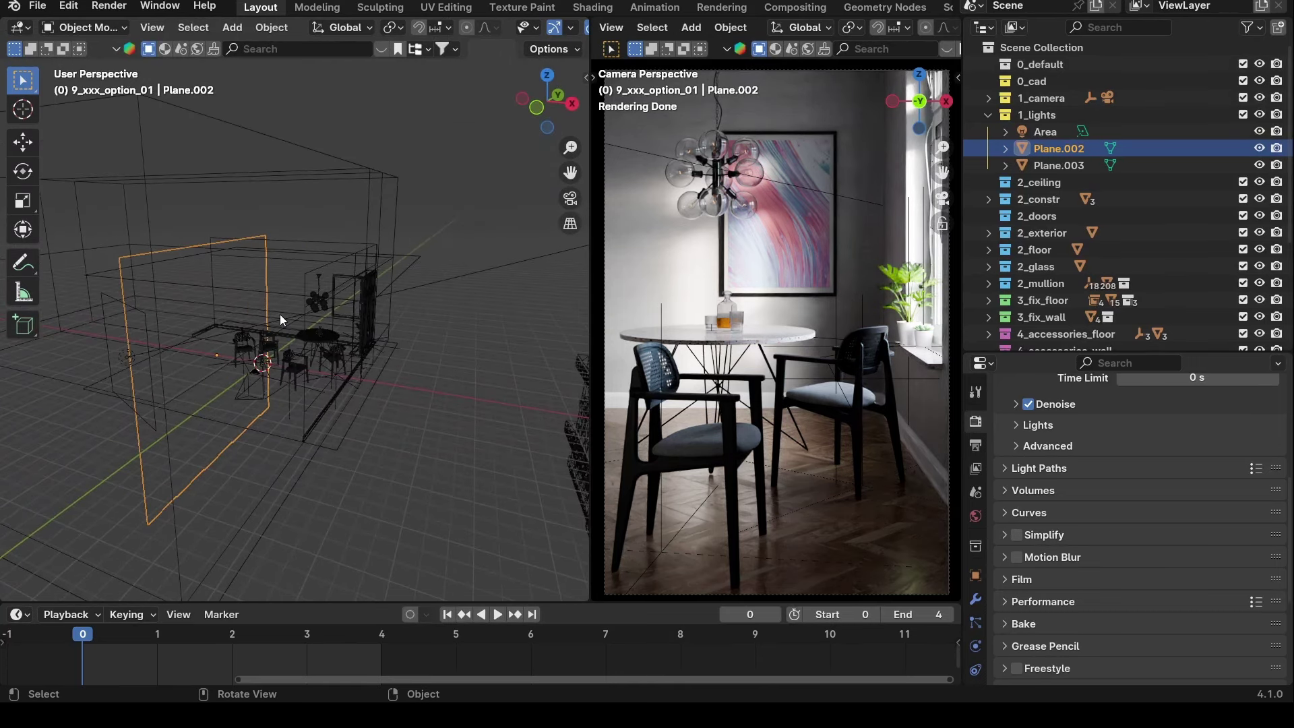
mouse_move(256, 294)
middle_down()
mouse_move(285, 290)
mouse_move(248, 310)
mouse_move(199, 286)
mouse_move(271, 284)
middle_up()
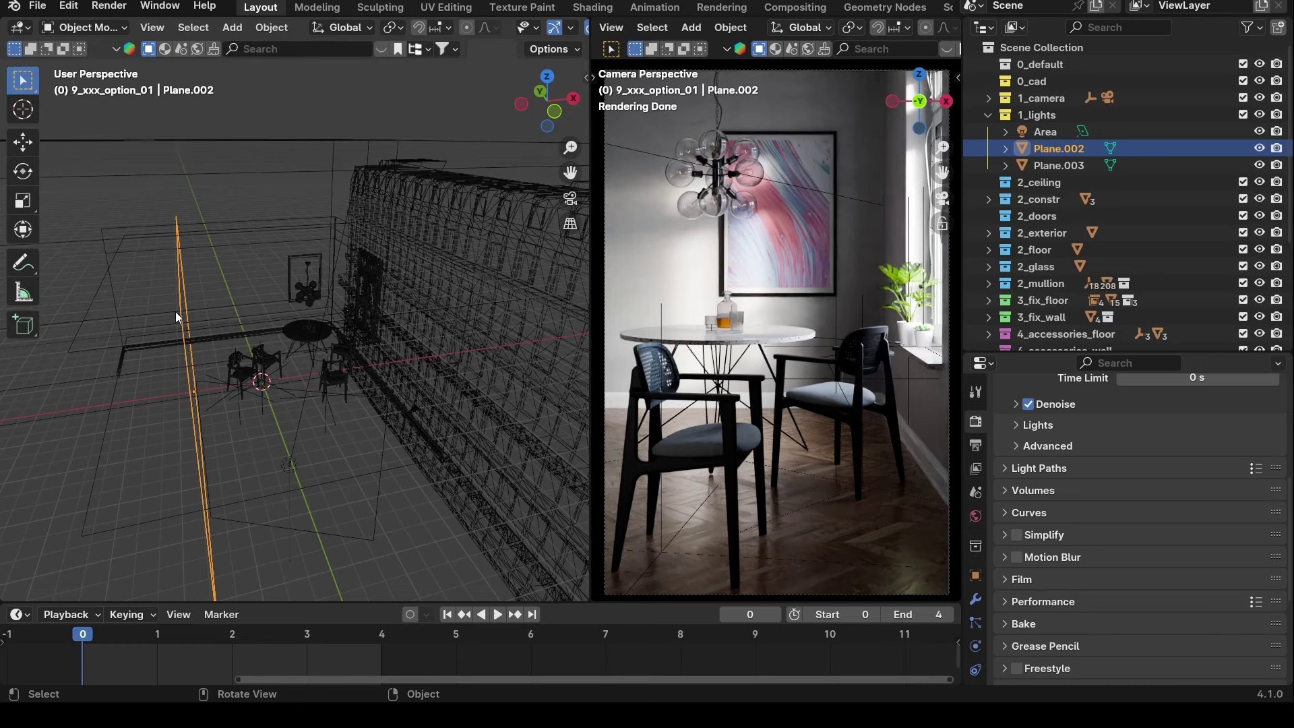
middle_drag(176, 313, 131, 426)
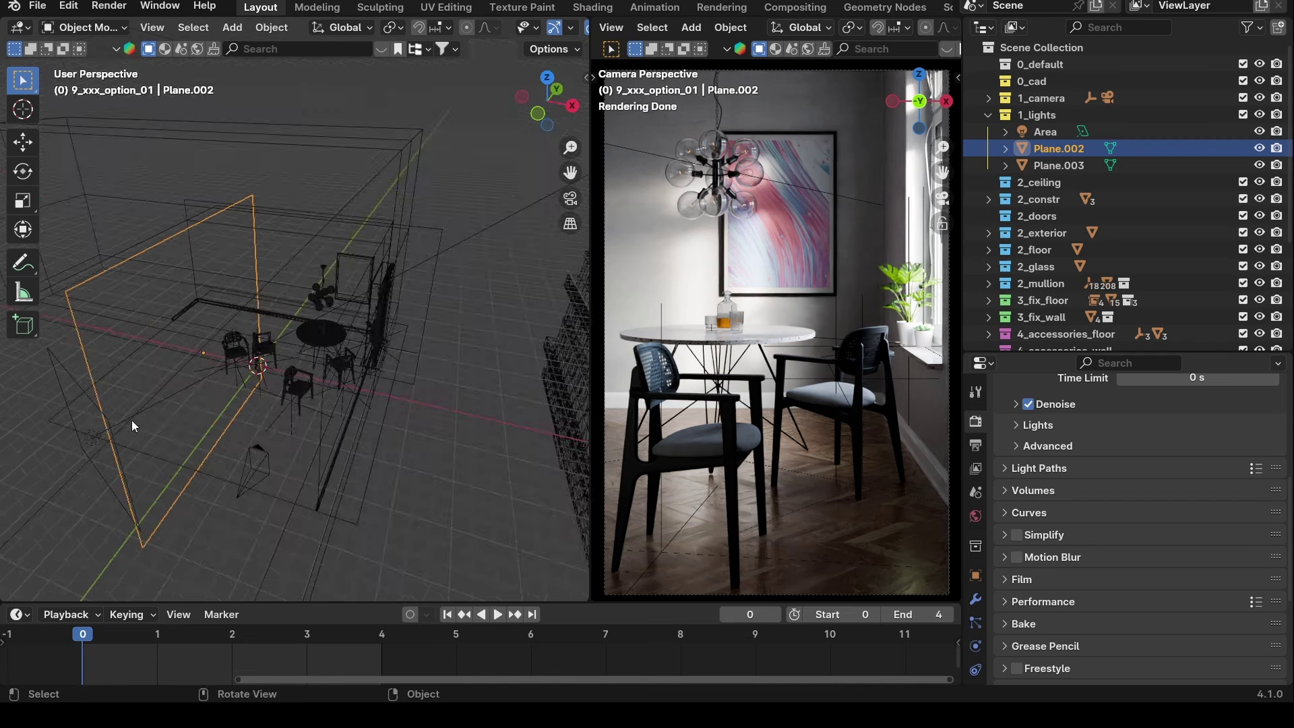
Select the Area light and show its Object Data properties in the Properties editor.
click(89, 432)
scroll(480, 308, down, 3)
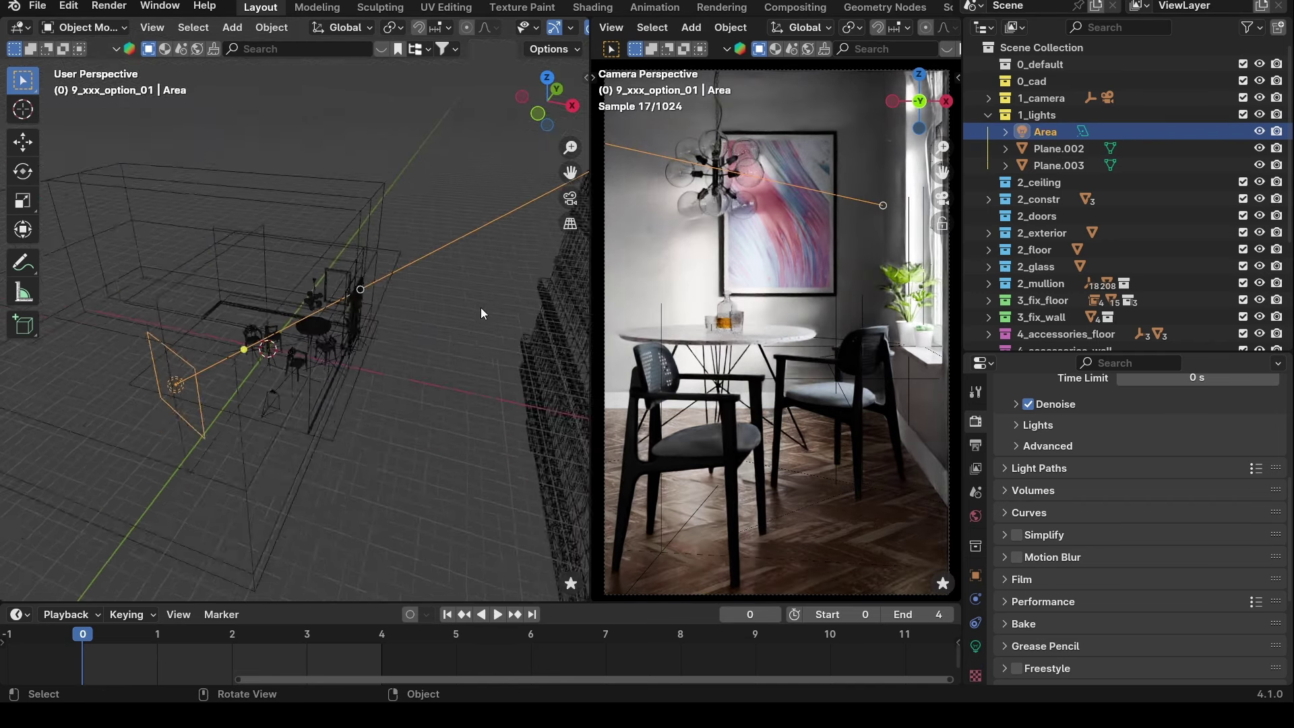
middle_drag(480, 307, 493, 354)
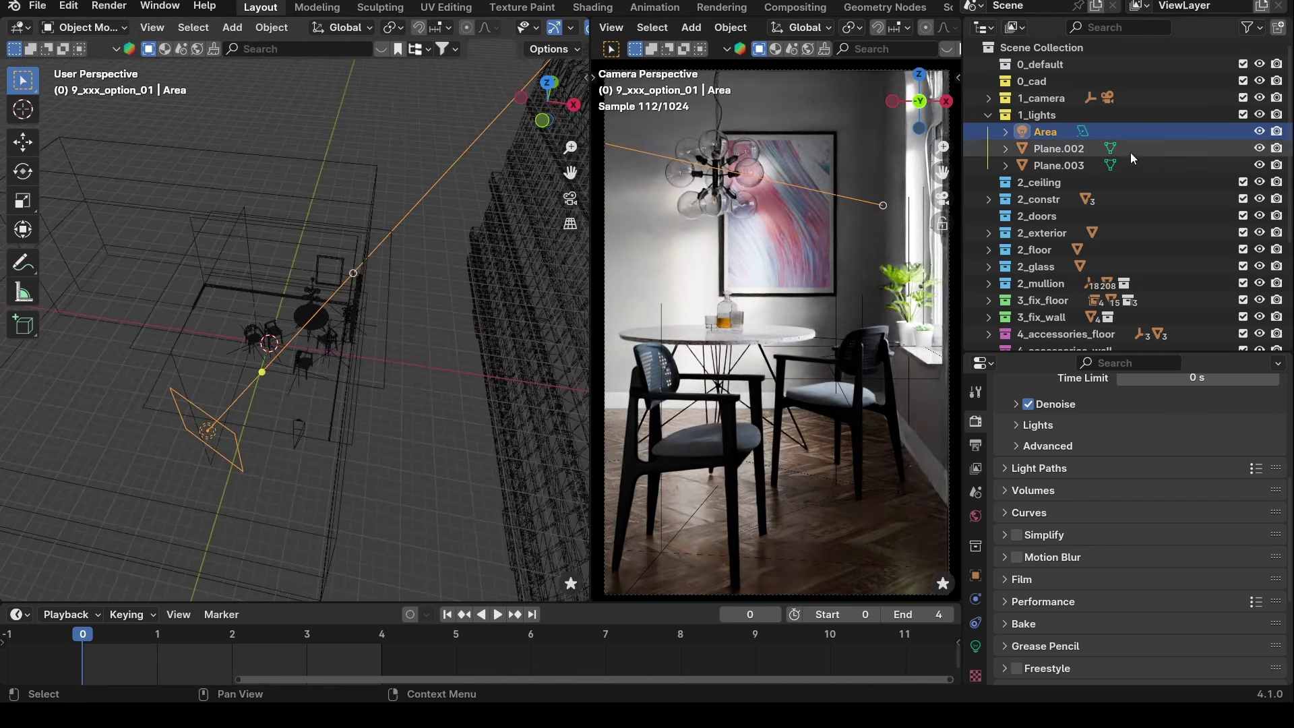
click(1019, 427)
click(1019, 426)
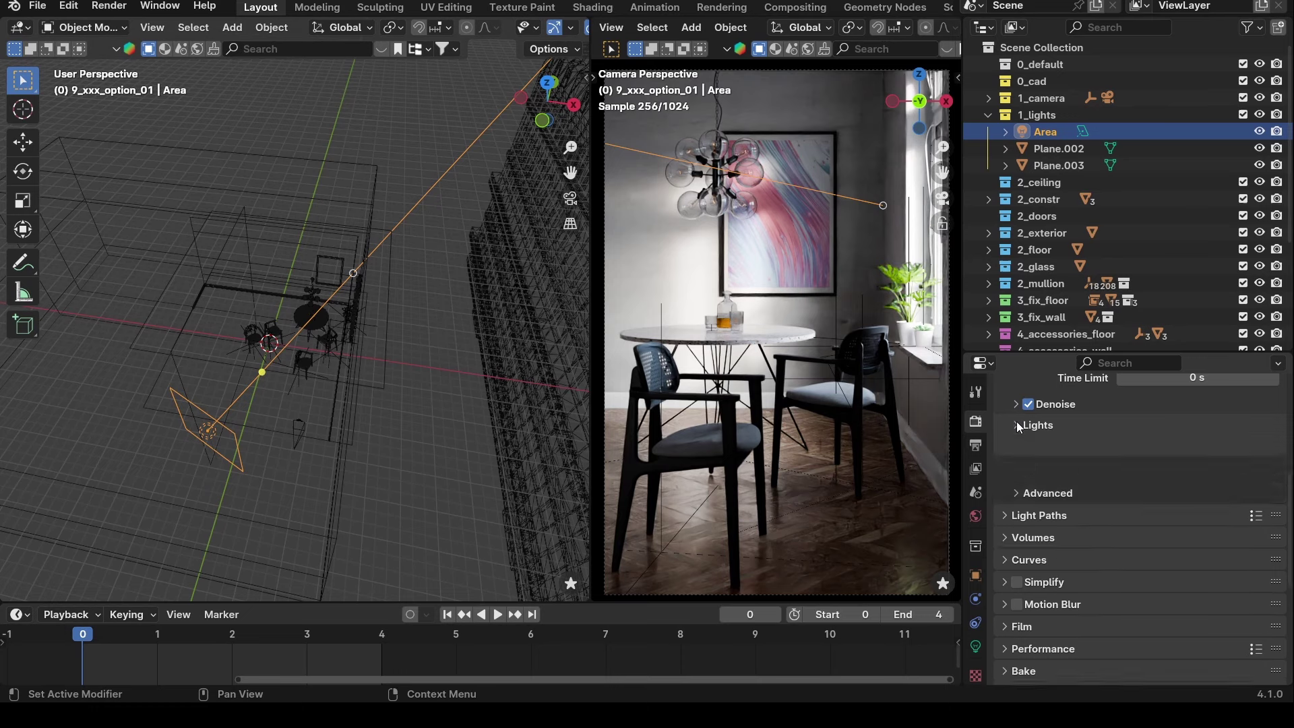
click(975, 647)
scroll(1157, 500, up, 5)
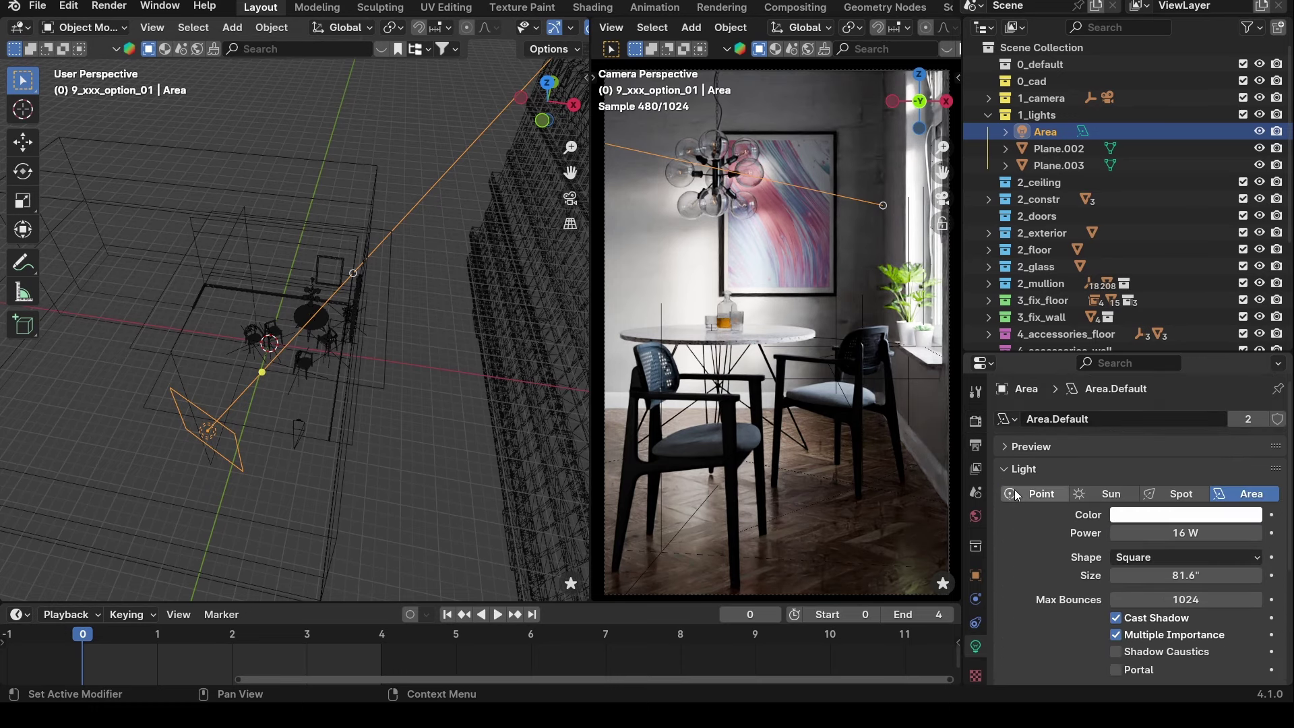
middle_drag(483, 388, 263, 418)
Switch the left view to Top, pan to the Area light, and reselect it.
key(grave)
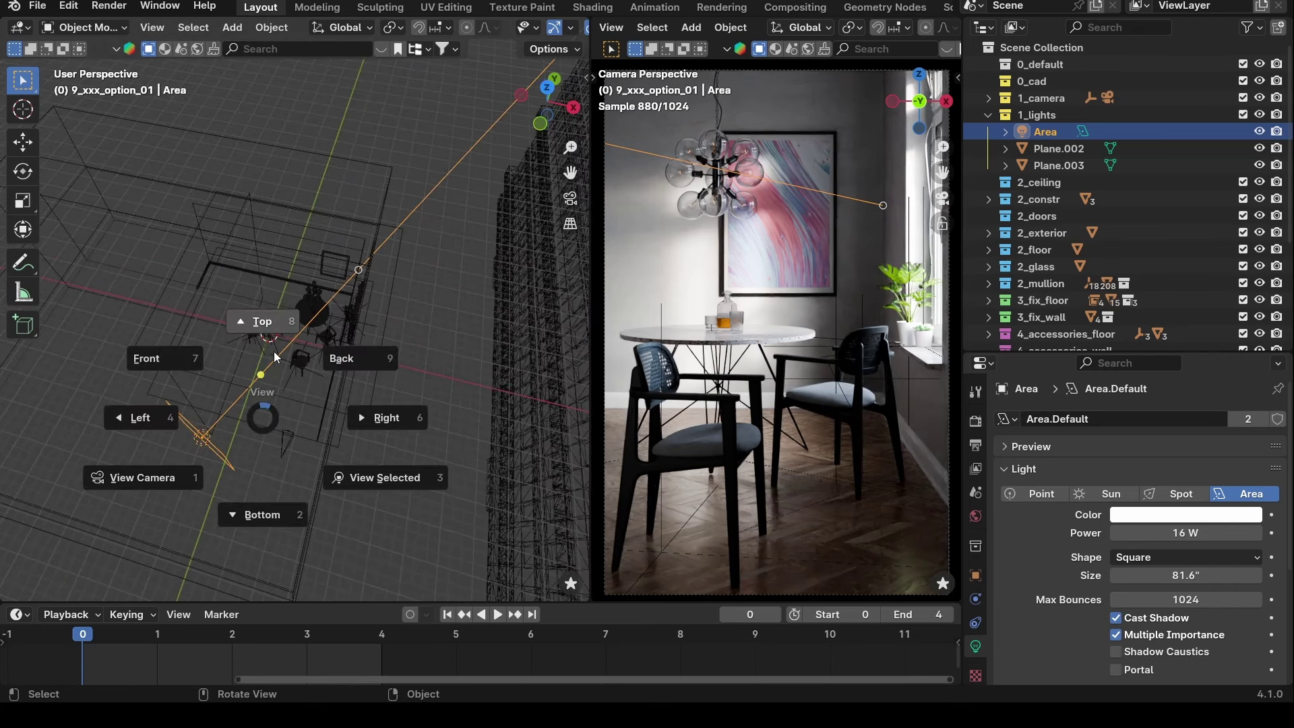
click(273, 350)
scroll(261, 370, up, 3)
shift+middle_drag(261, 371, 281, 260)
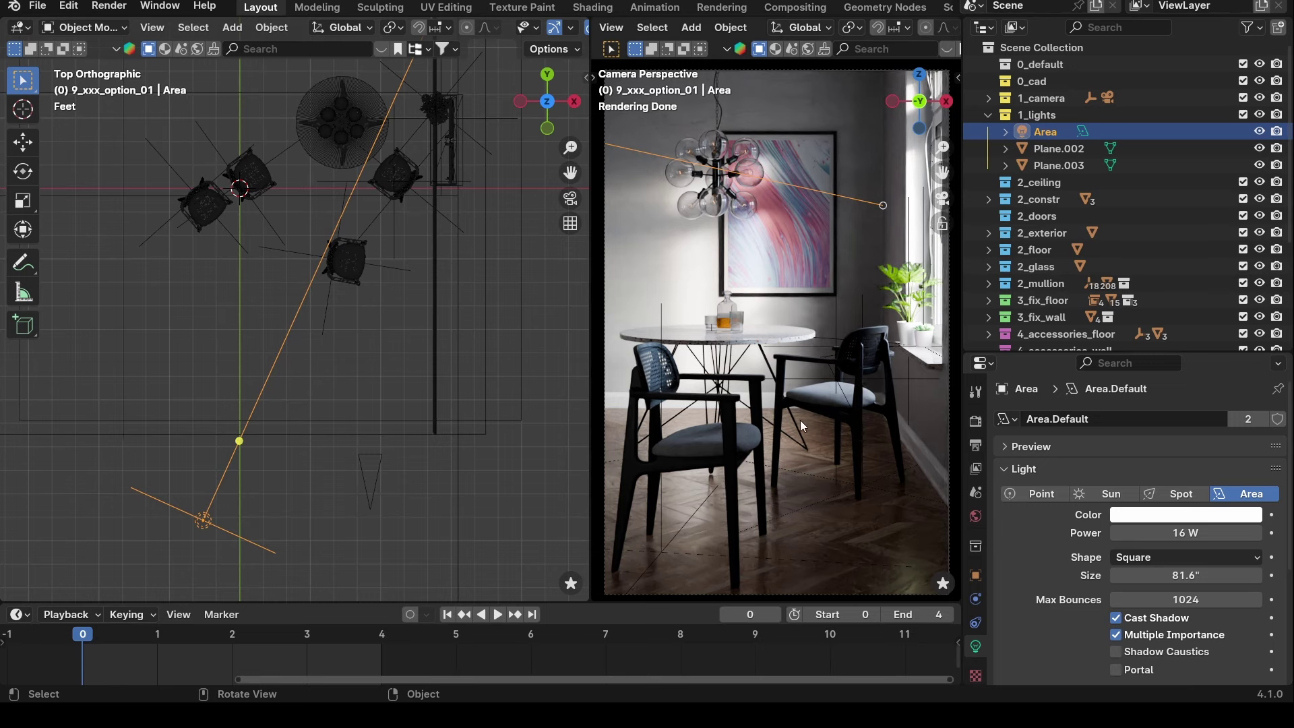
click(732, 424)
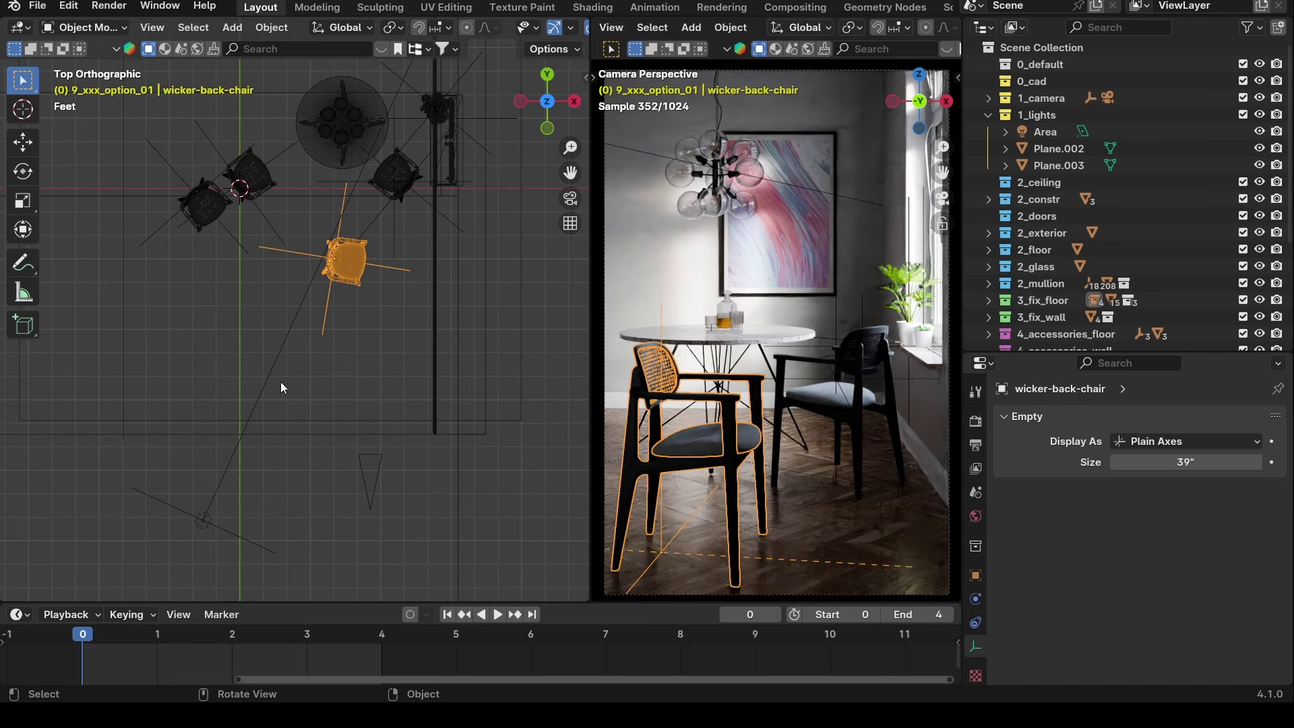
click(231, 532)
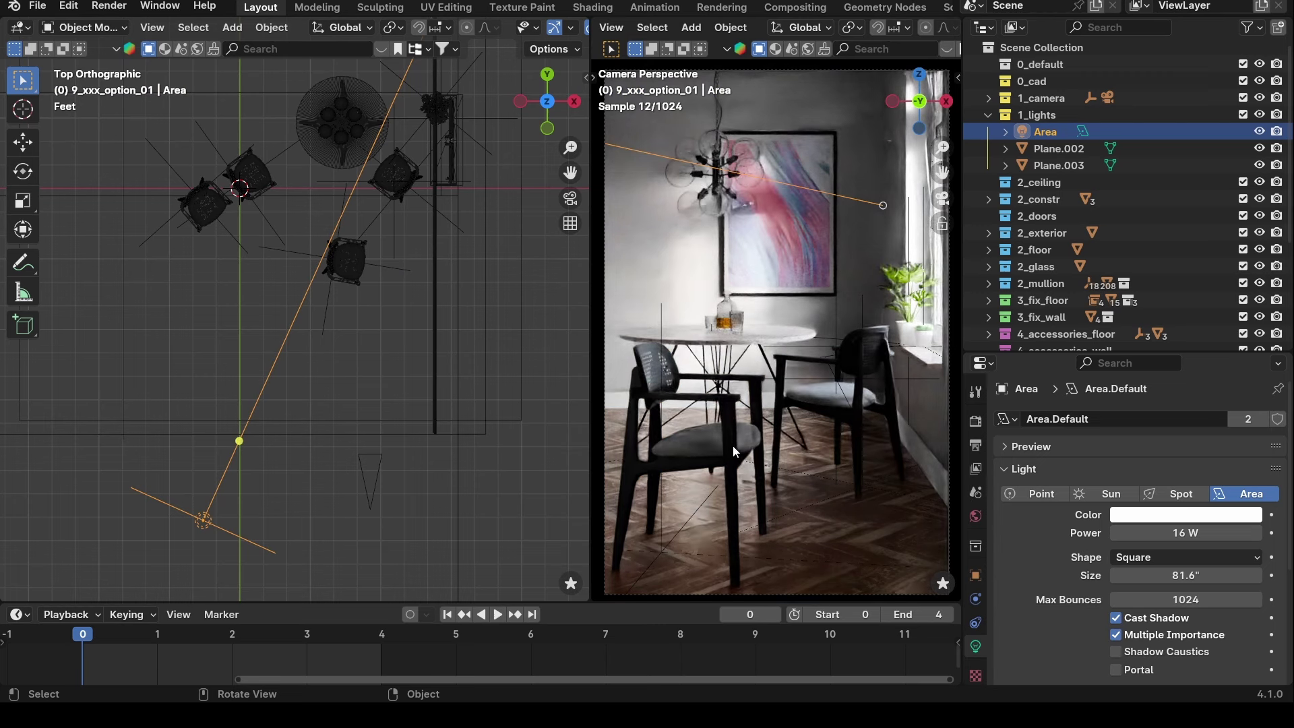
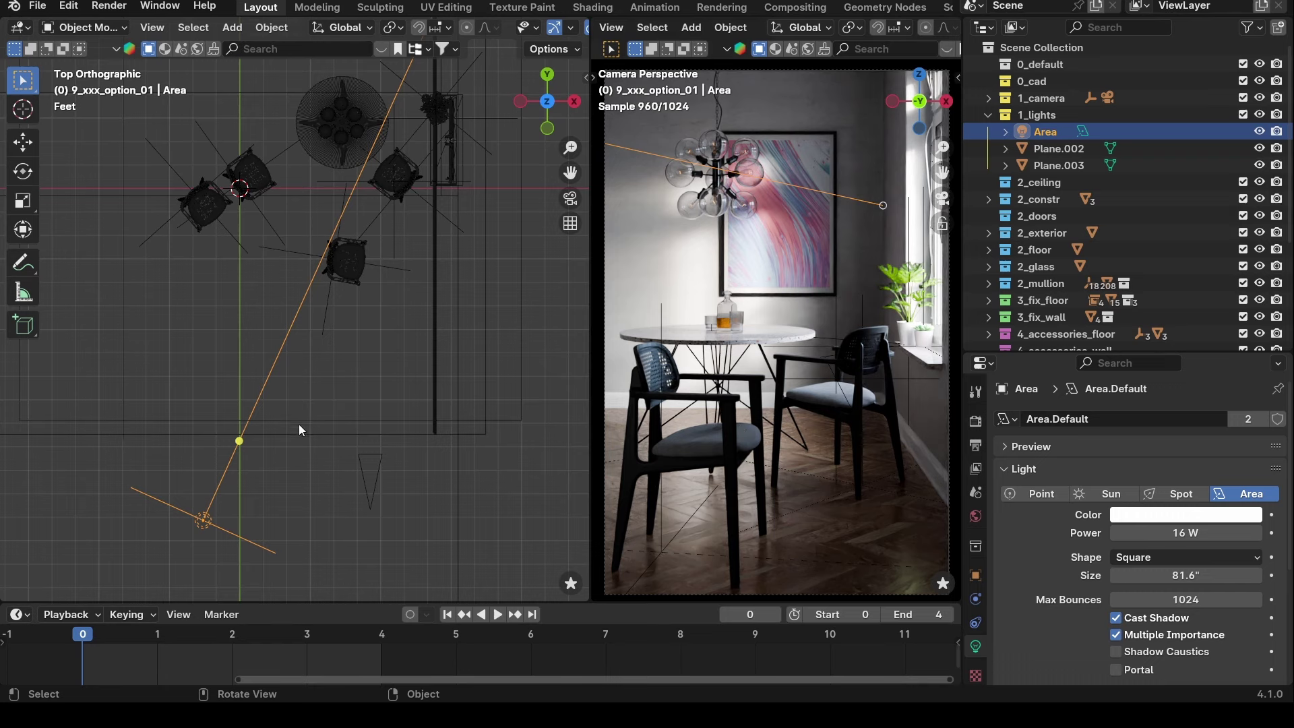
Zoom and pan the top view to the camera and select it, showing its 85 mm lens with Shift Y -0.199.
scroll(300, 436, down, 3)
scroll(303, 437, up, 3)
scroll(286, 435, down, 3)
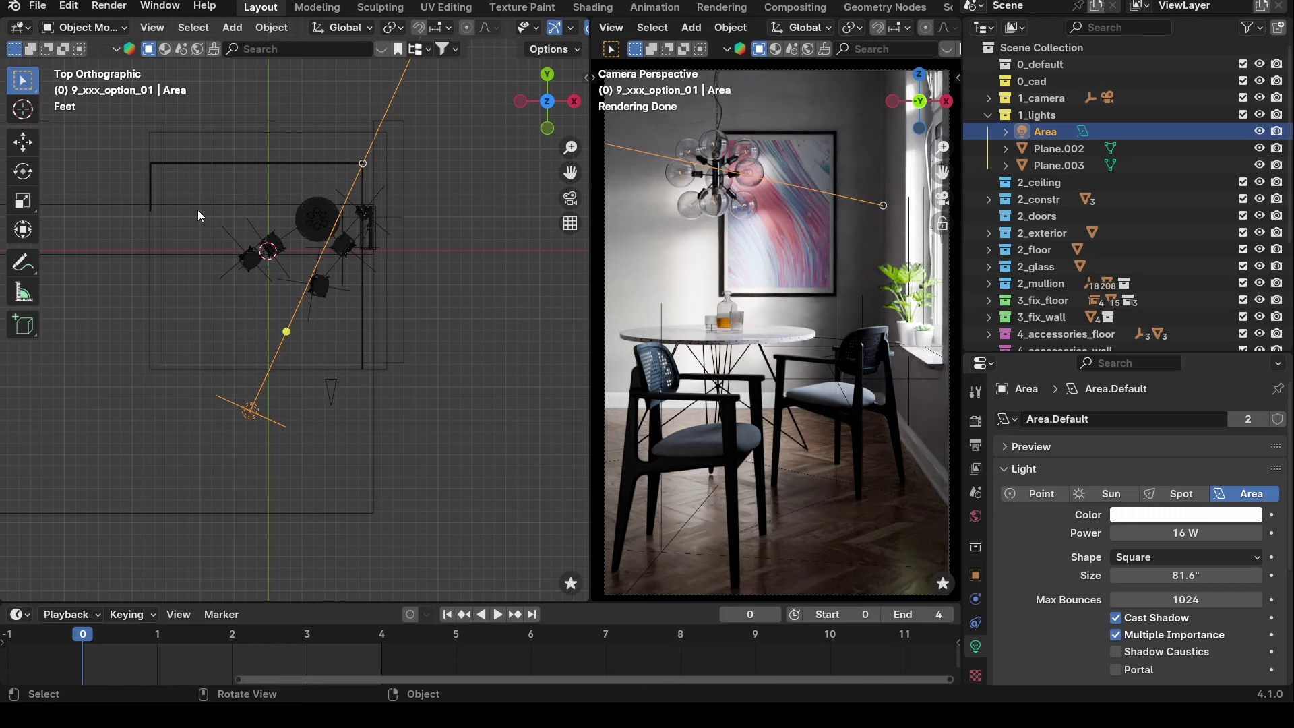
scroll(366, 363, up, 3)
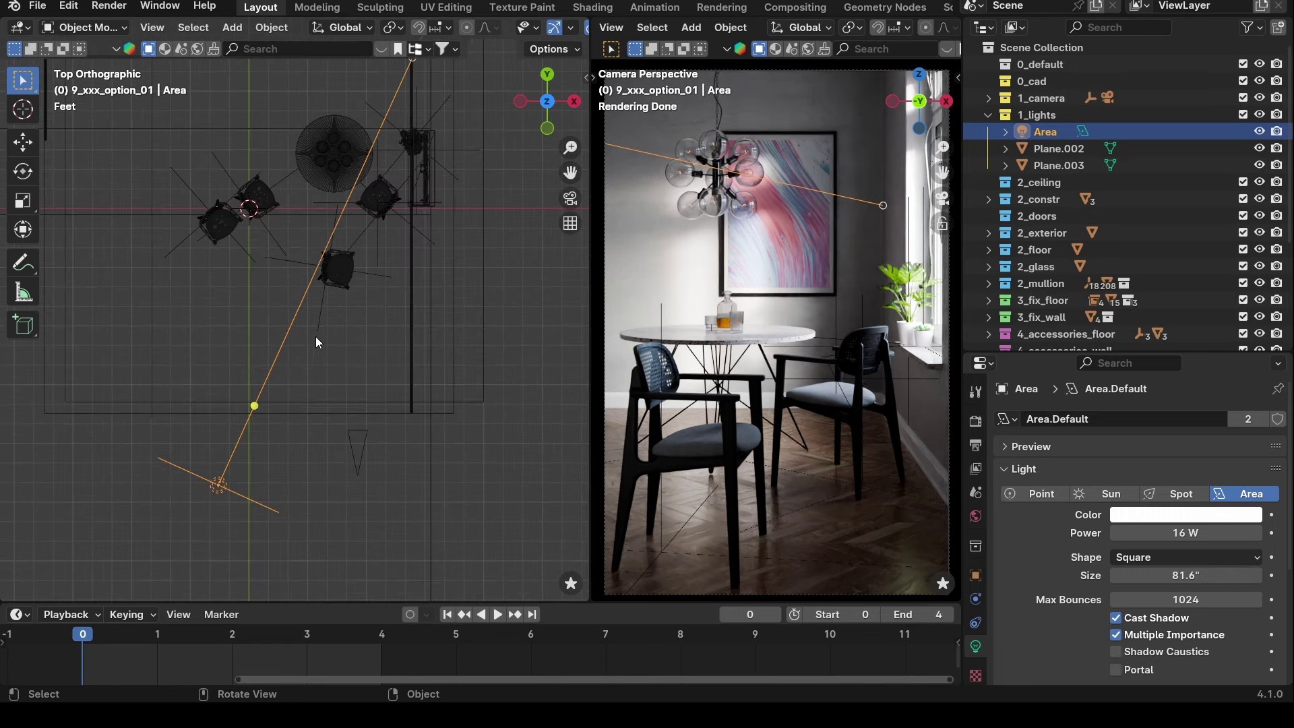
shift+middle_drag(315, 337, 298, 217)
click(349, 345)
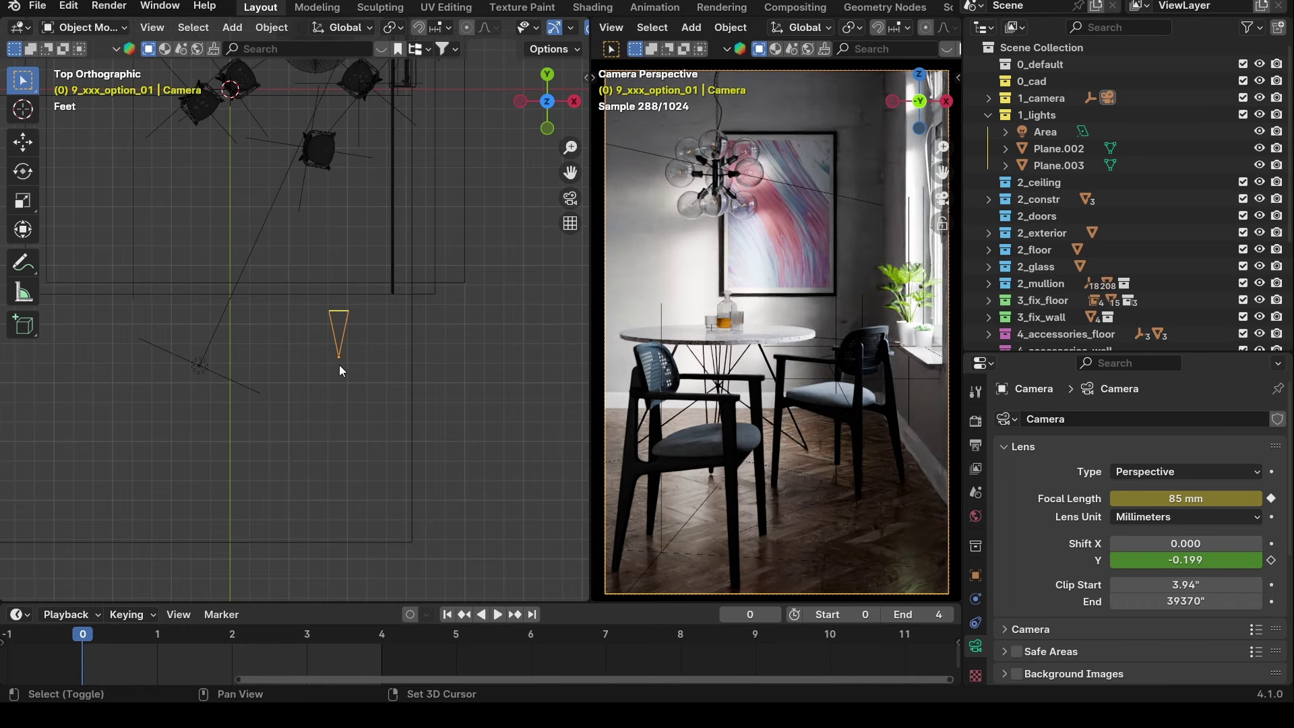
Play the animation, scrub to frames 4, 3 and back to 1, then expand 1_camera to list Camera and focus-point.
shift+middle_drag(339, 365, 335, 387)
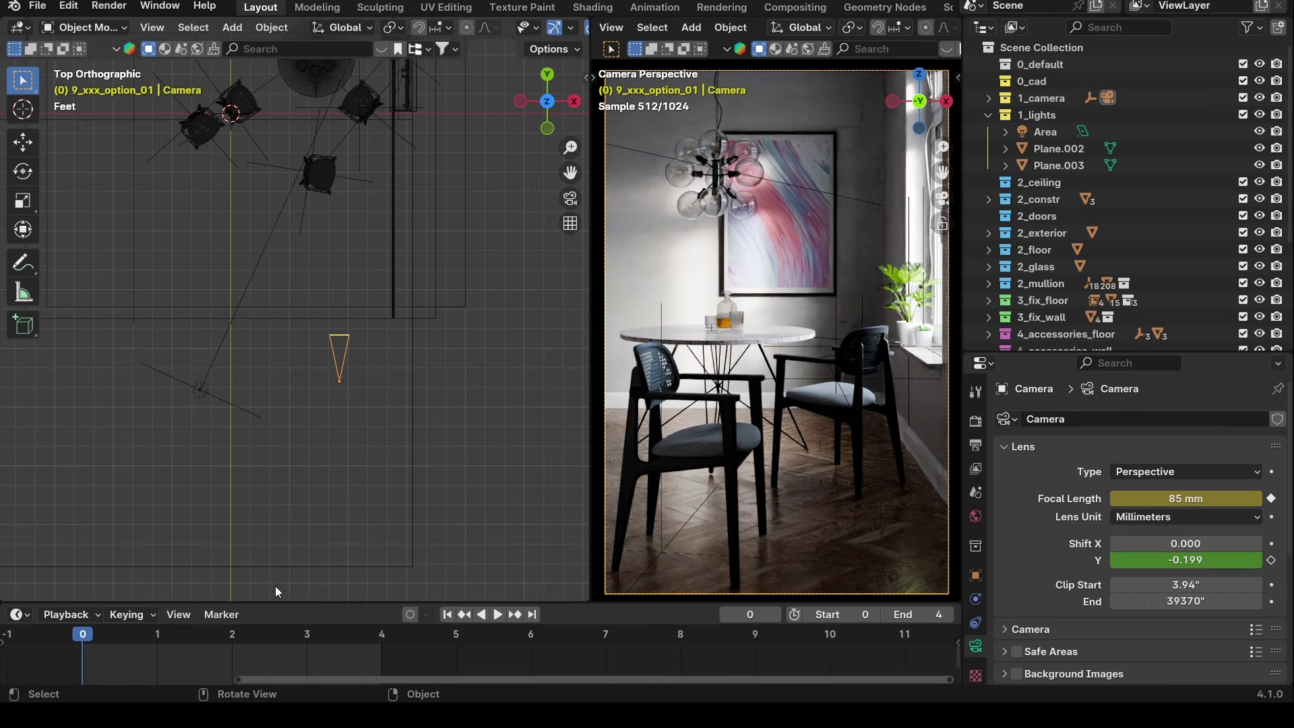
key(space)
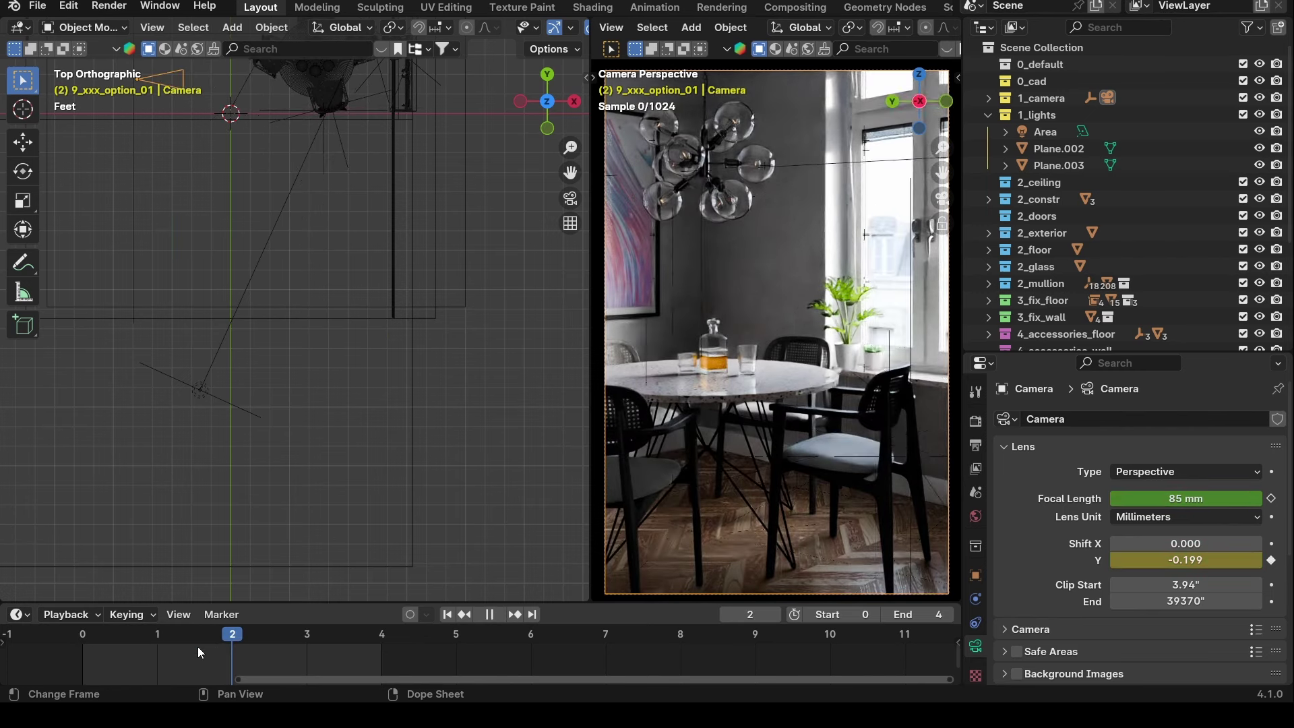
drag(309, 657, 387, 668)
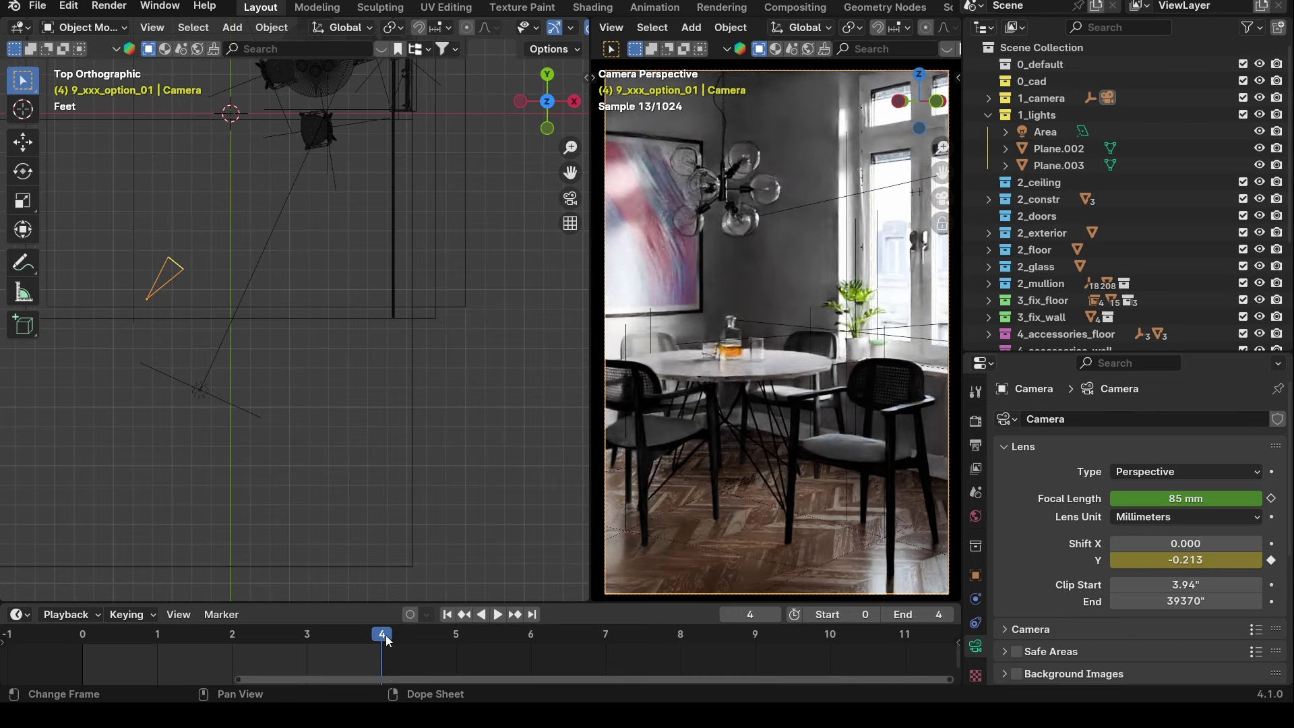
click(327, 640)
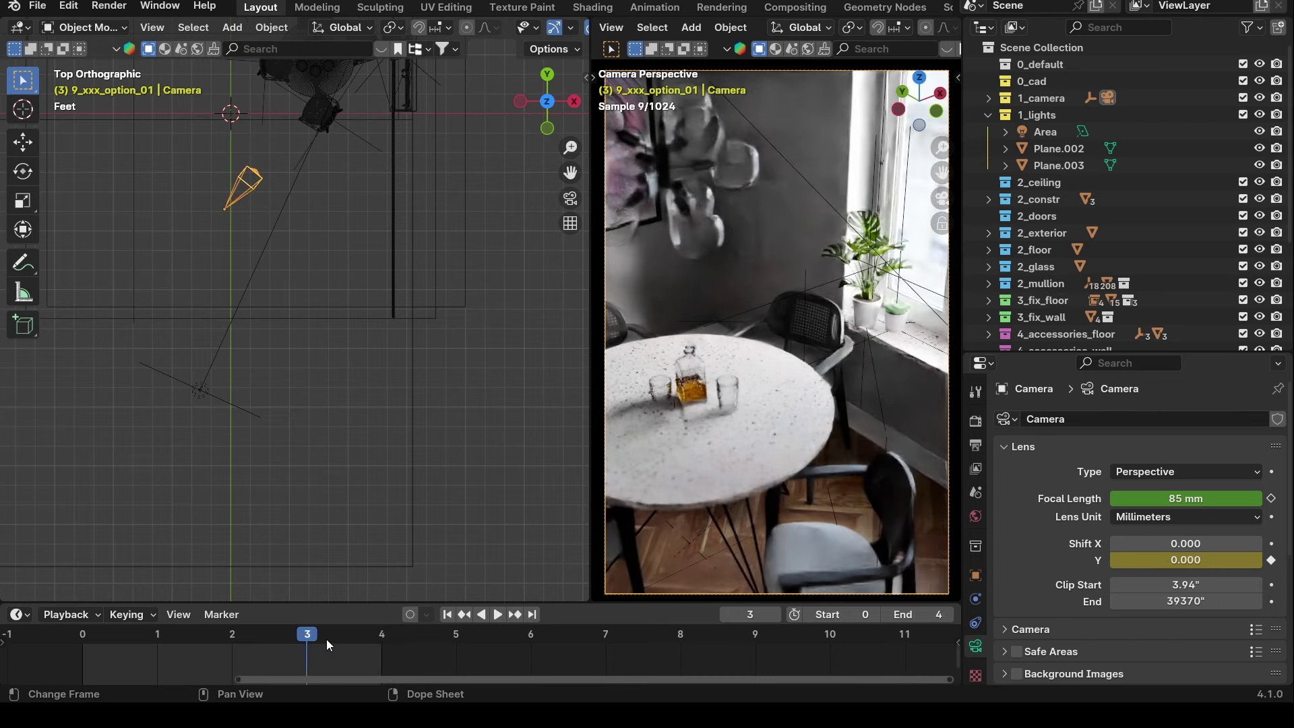
drag(306, 632, 109, 661)
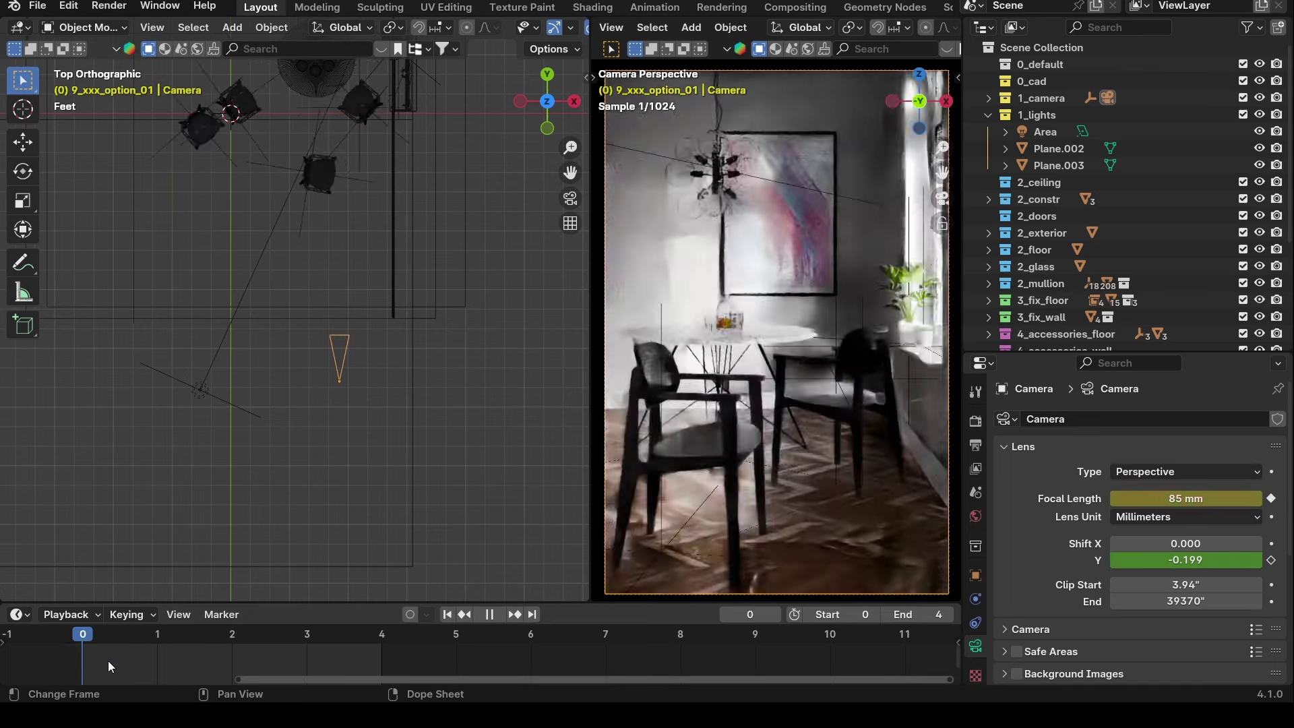
shift+middle_drag(260, 321, 286, 356)
scroll(325, 292, up, 6)
scroll(322, 293, down, 2)
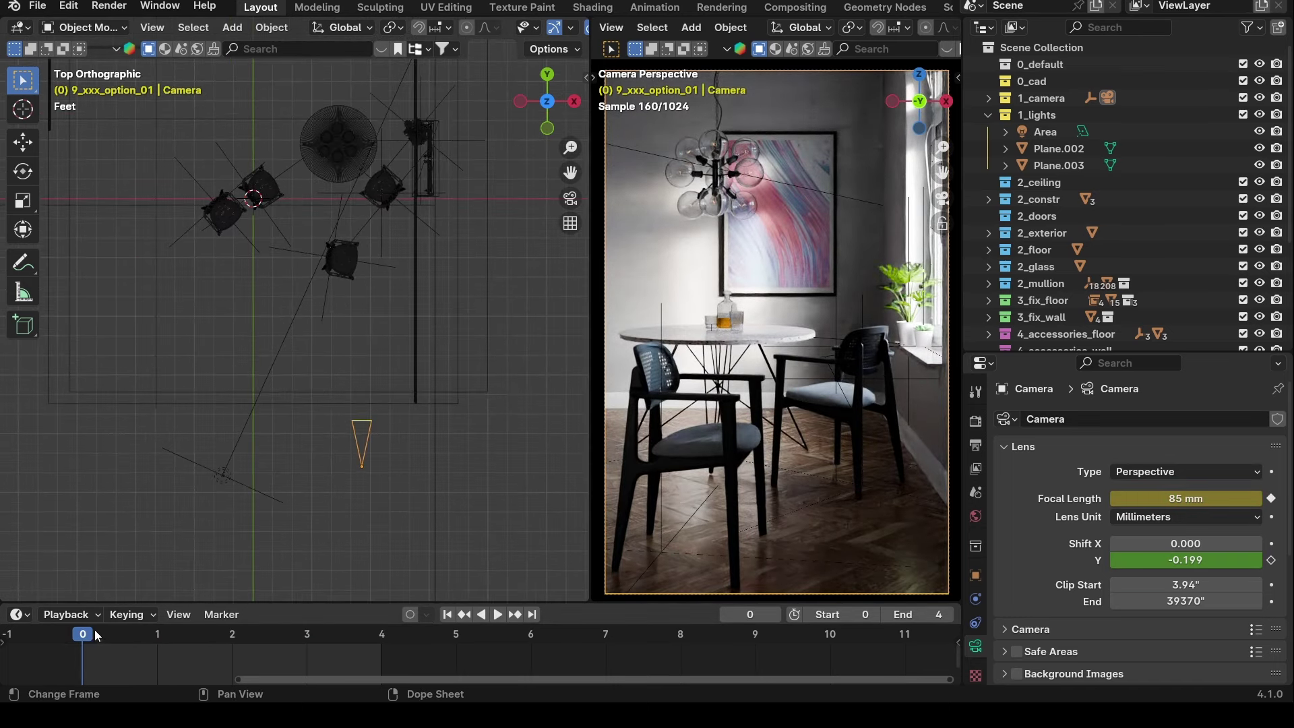
drag(86, 632, 292, 643)
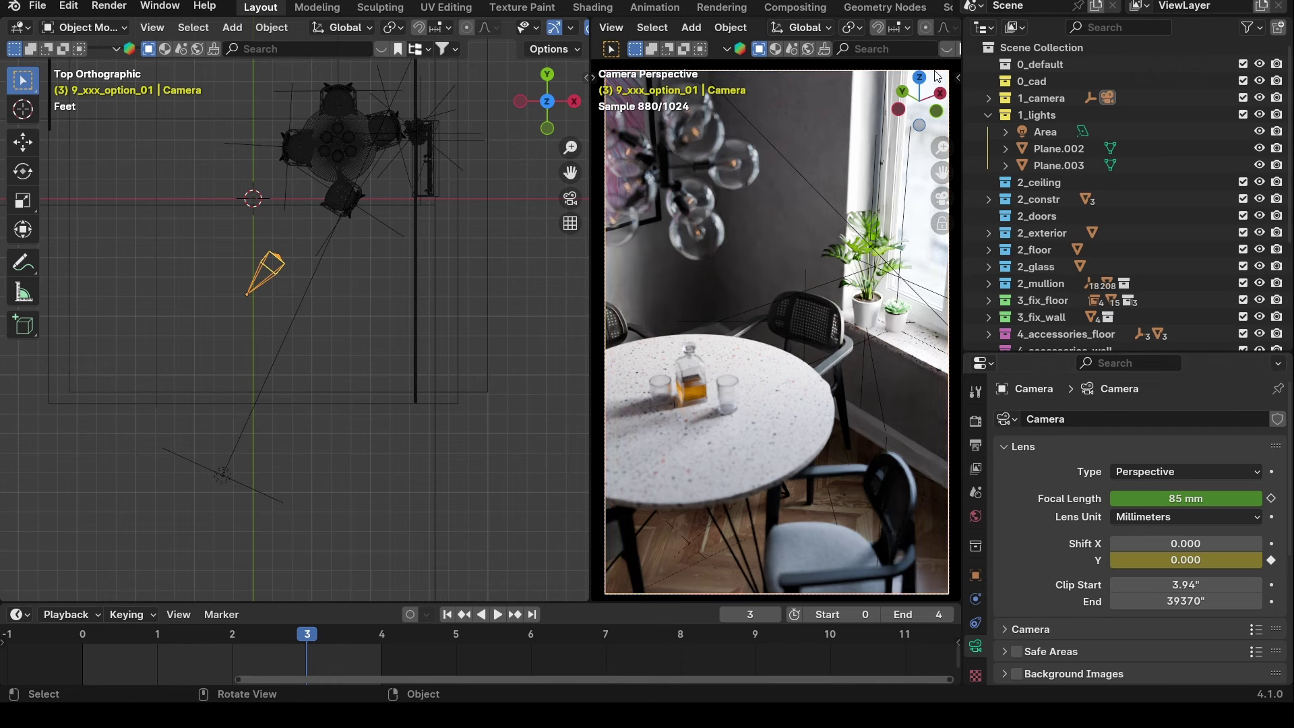
click(988, 98)
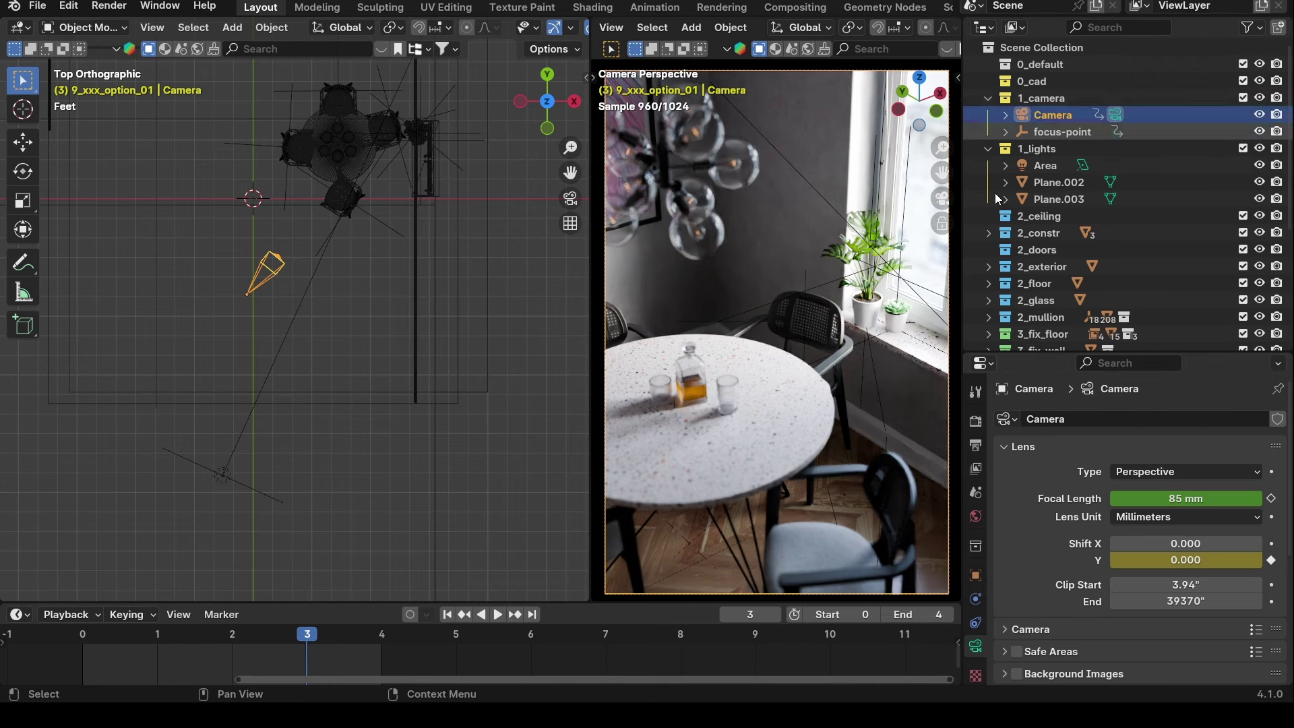
Make focus-point active, orbit into perspective, and play the animation while scrubbing frames 1–3.
click(1067, 137)
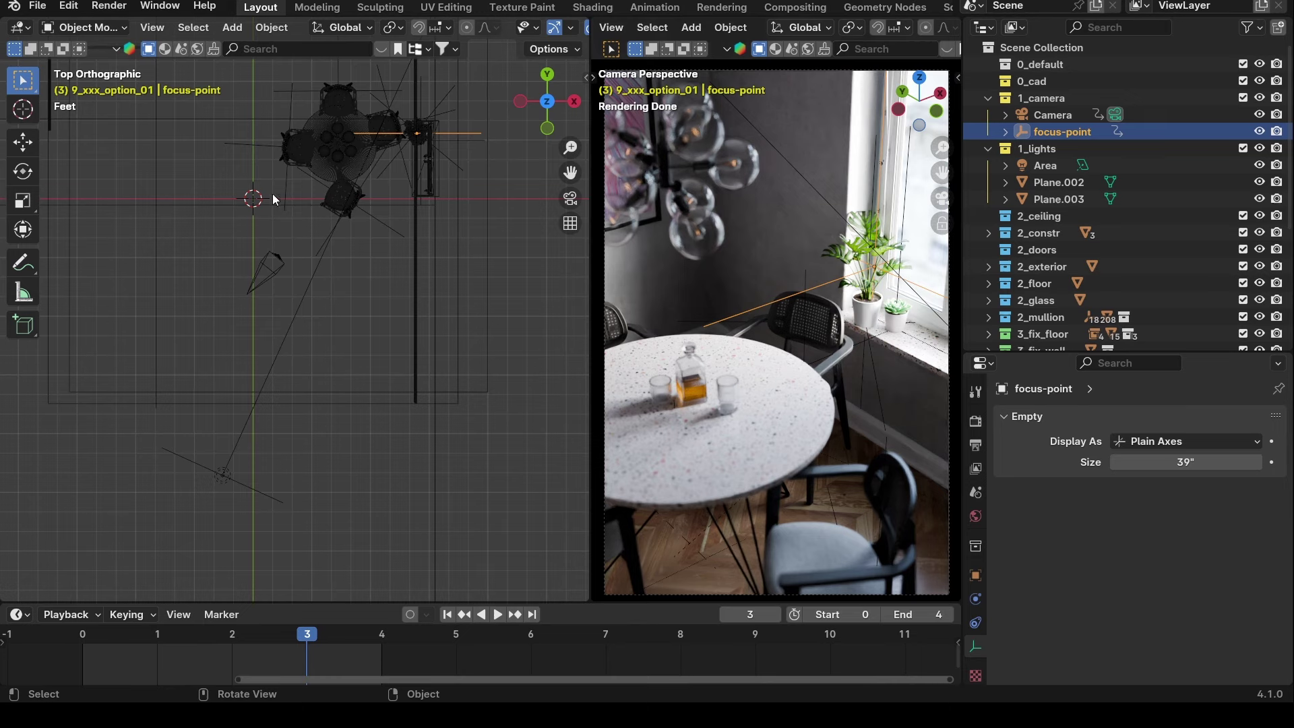
drag(313, 636, 261, 629)
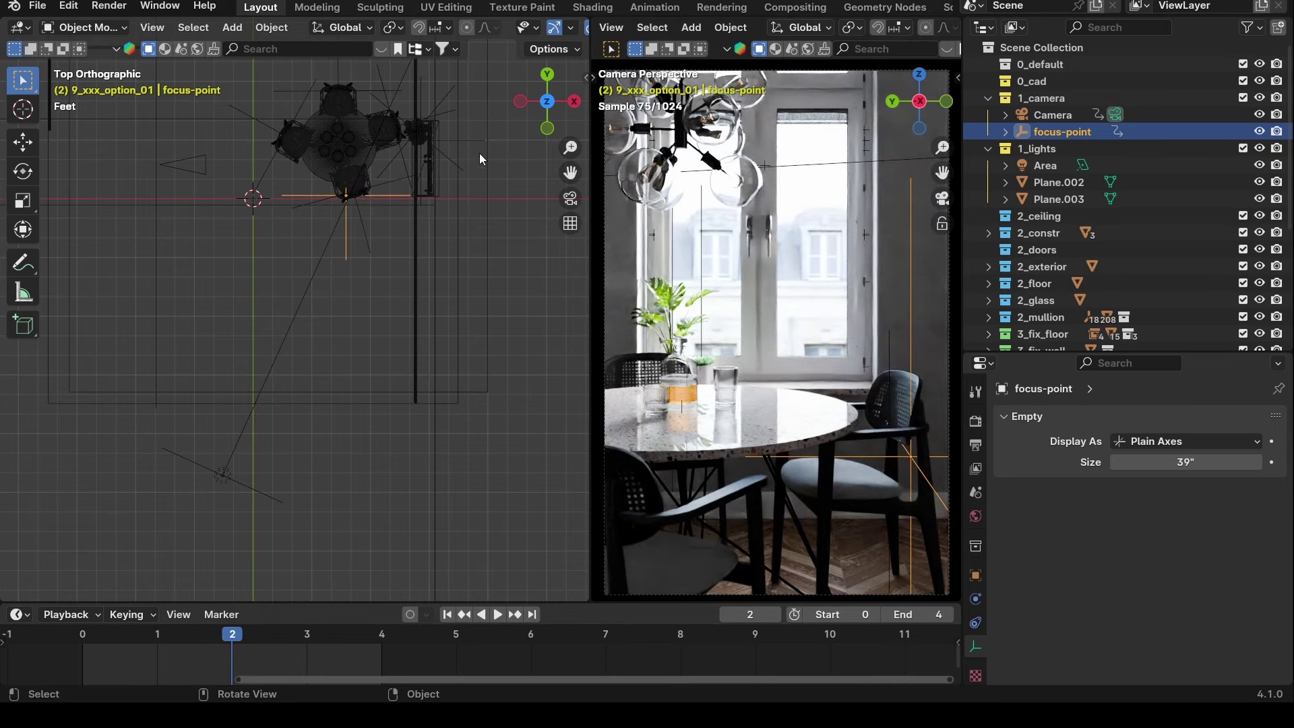
middle_drag(195, 229, 60, 580)
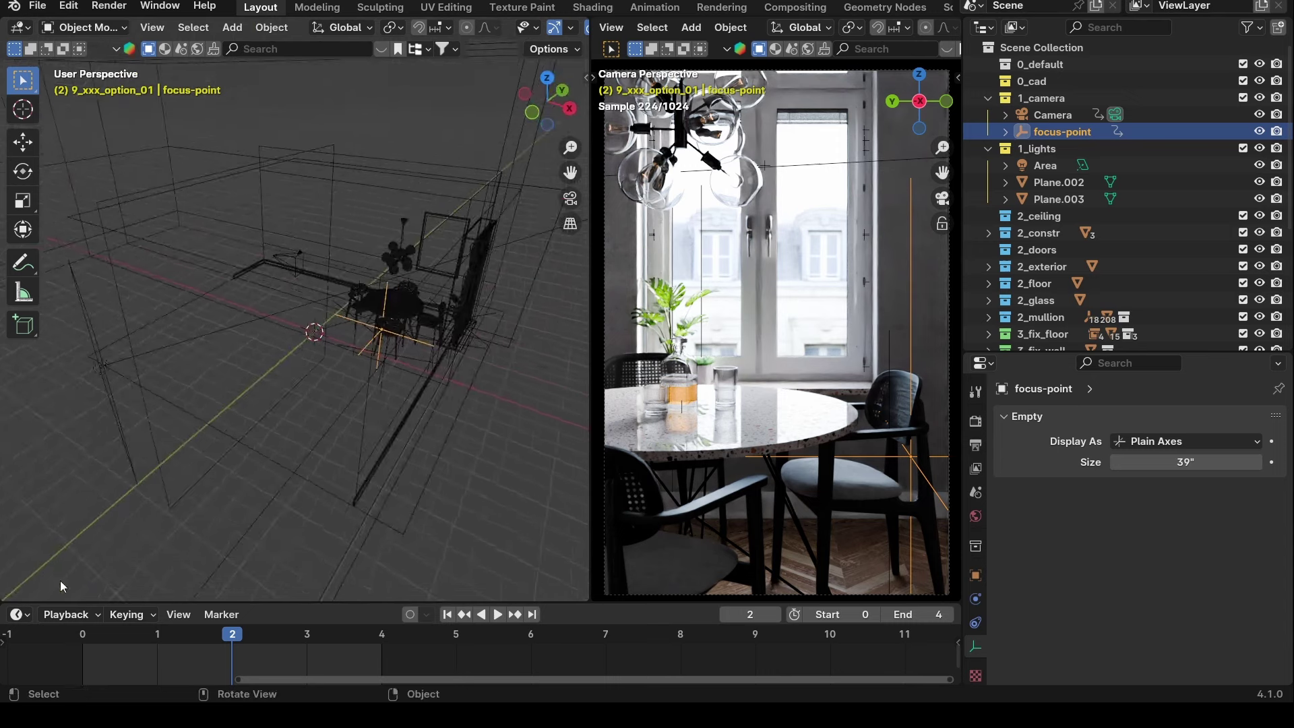
key(space)
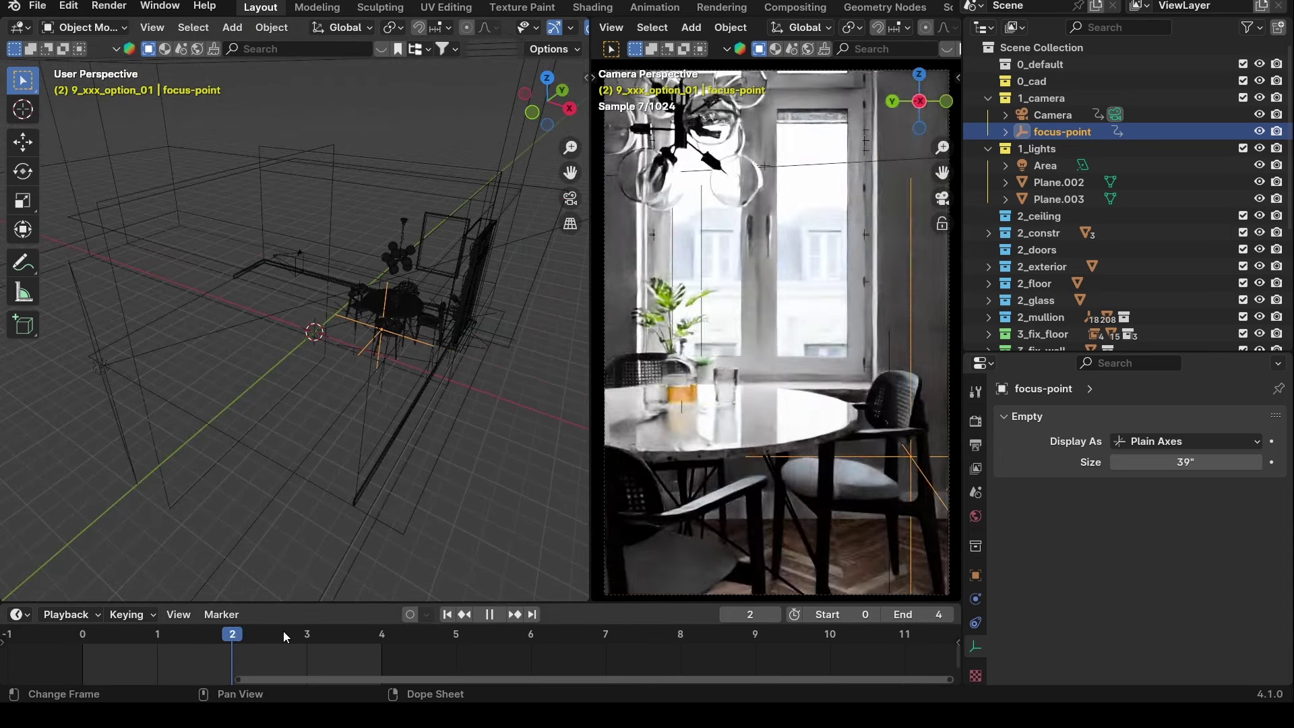
drag(191, 632, 114, 646)
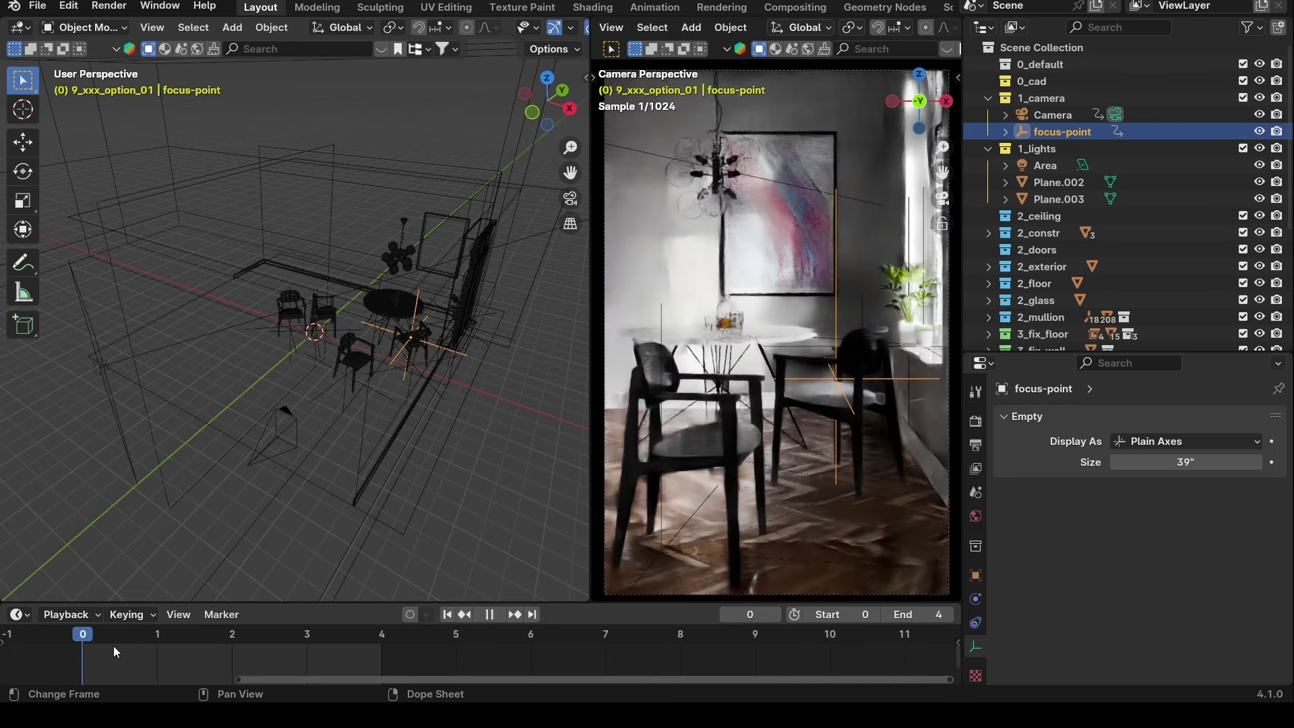
key(space)
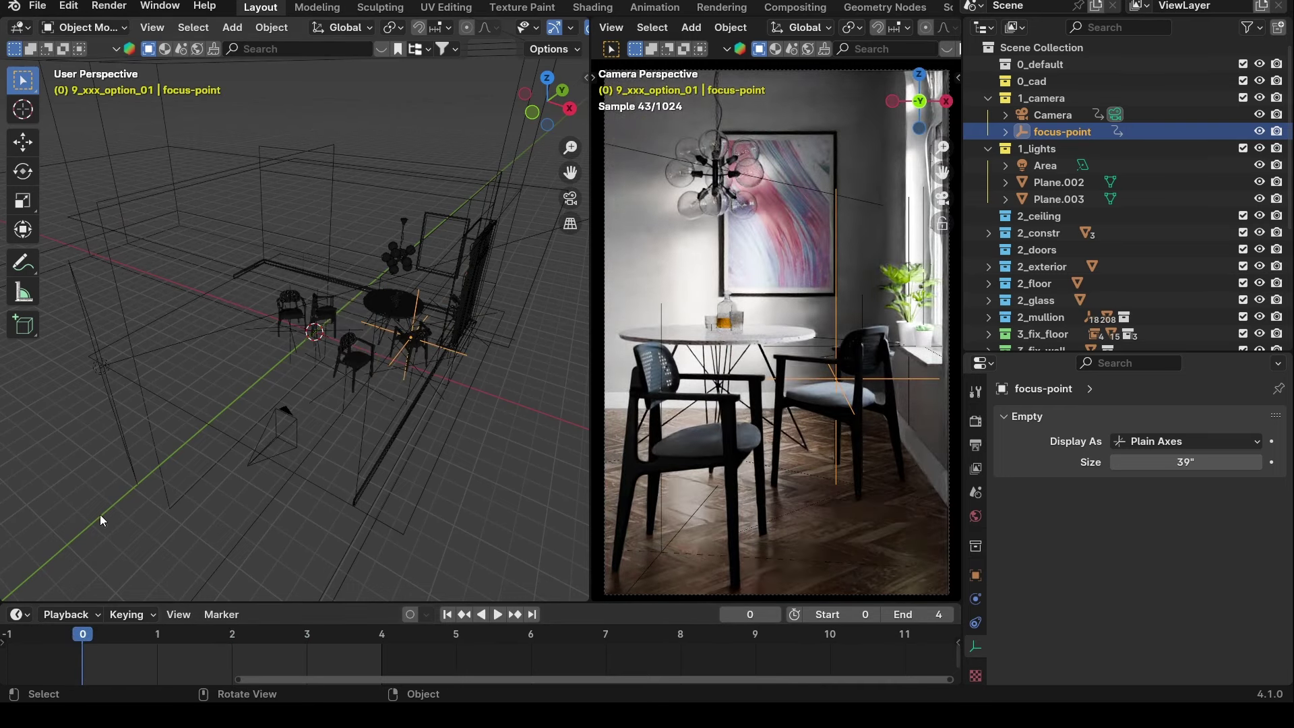
Orbit to new angles and step through frames 2, 3 and 4 to check the focus-point position.
middle_drag(342, 441, 58, 533)
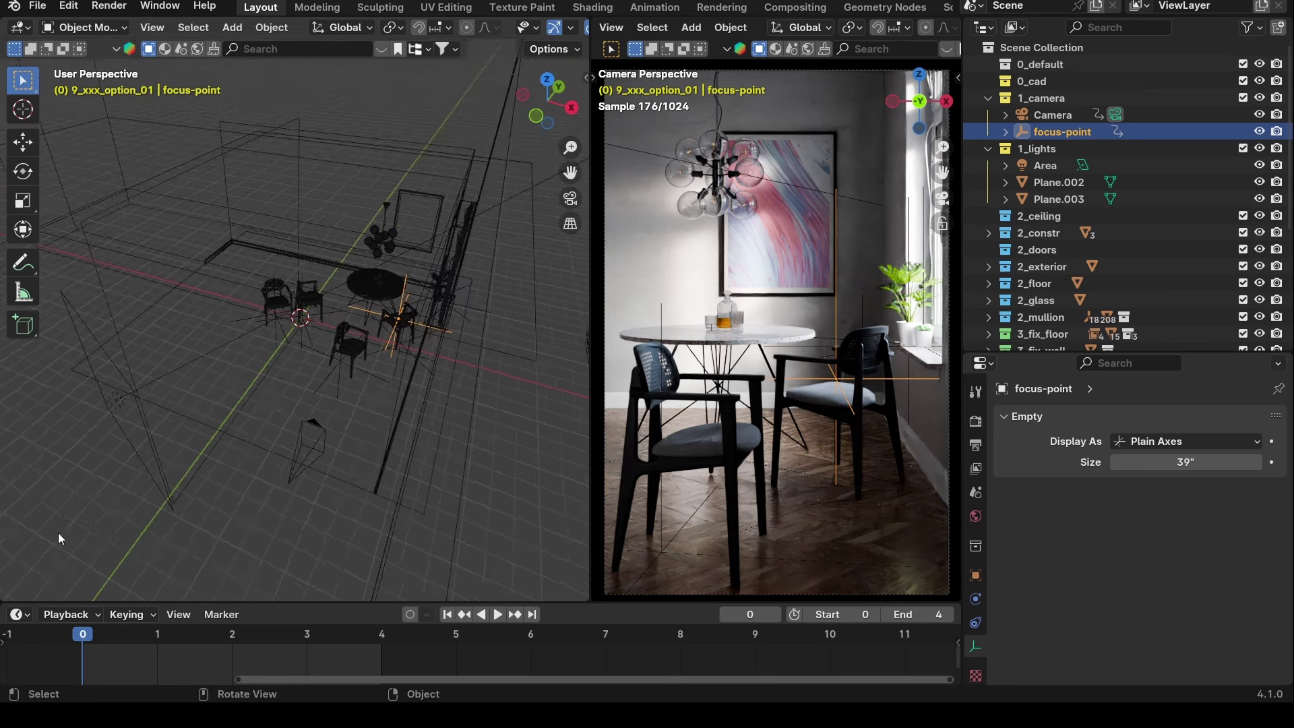
drag(86, 634, 164, 632)
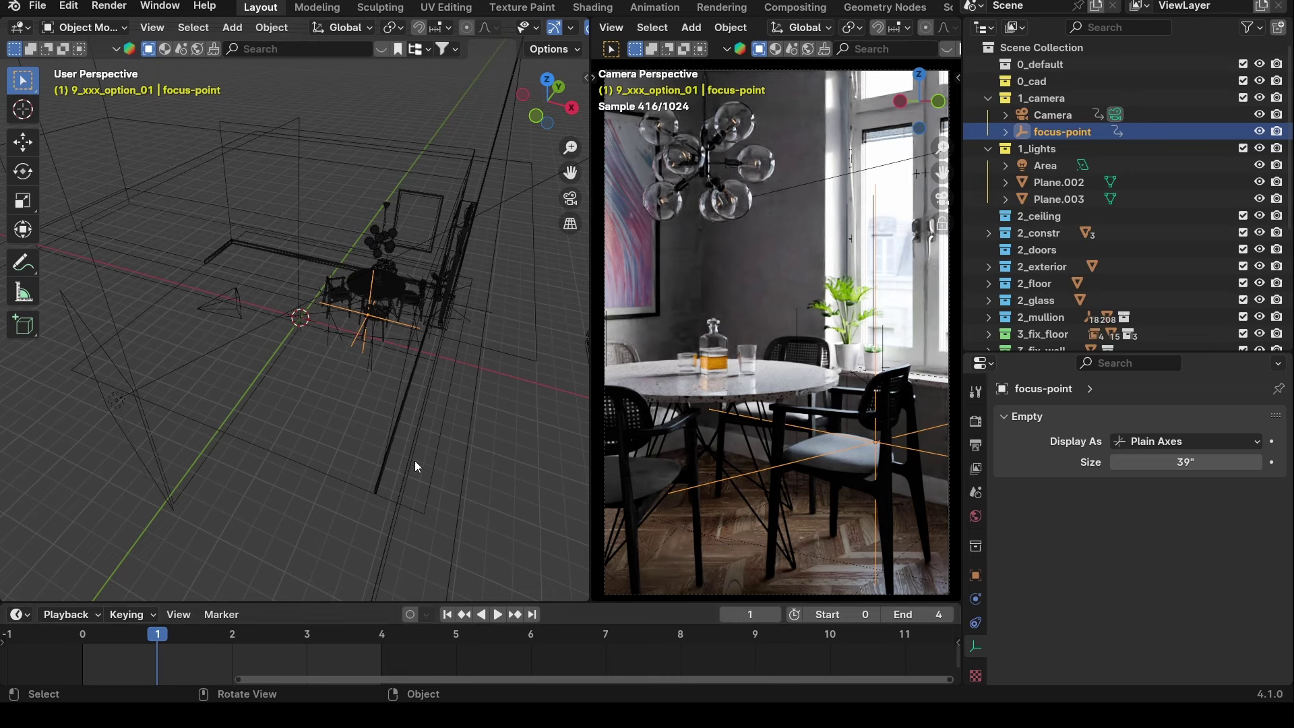
click(242, 636)
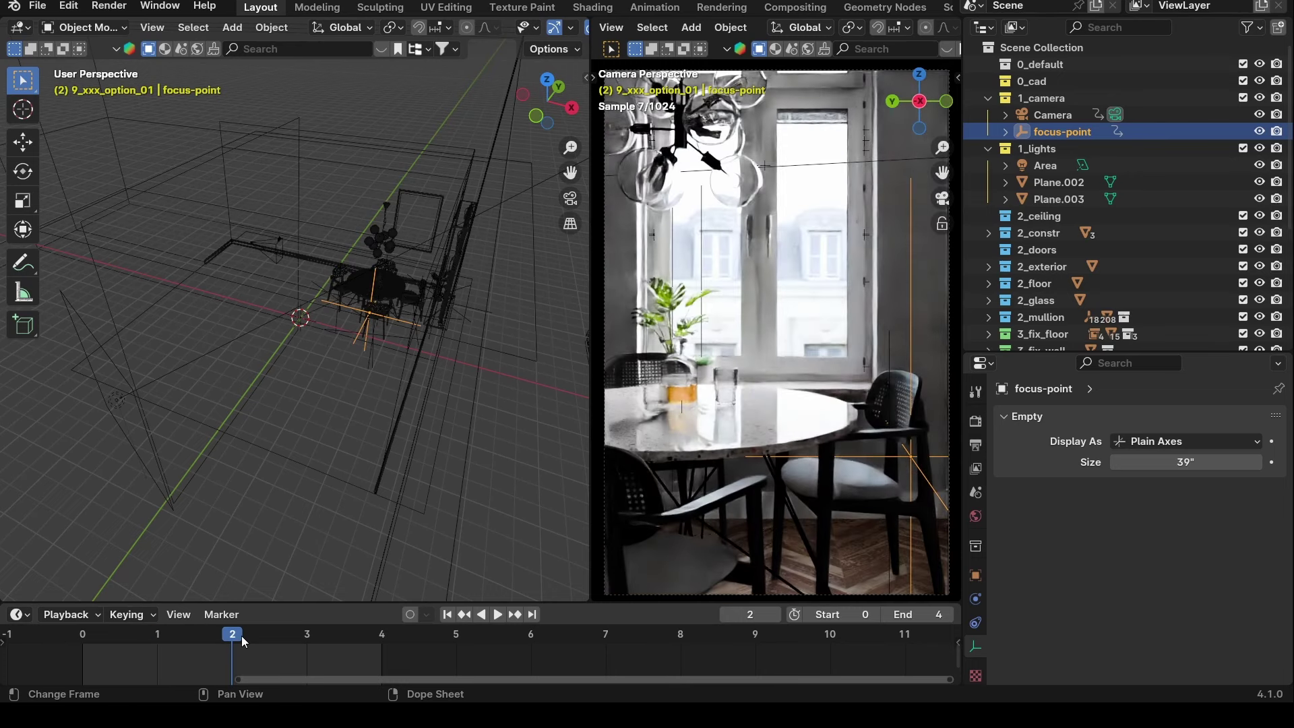
click(309, 636)
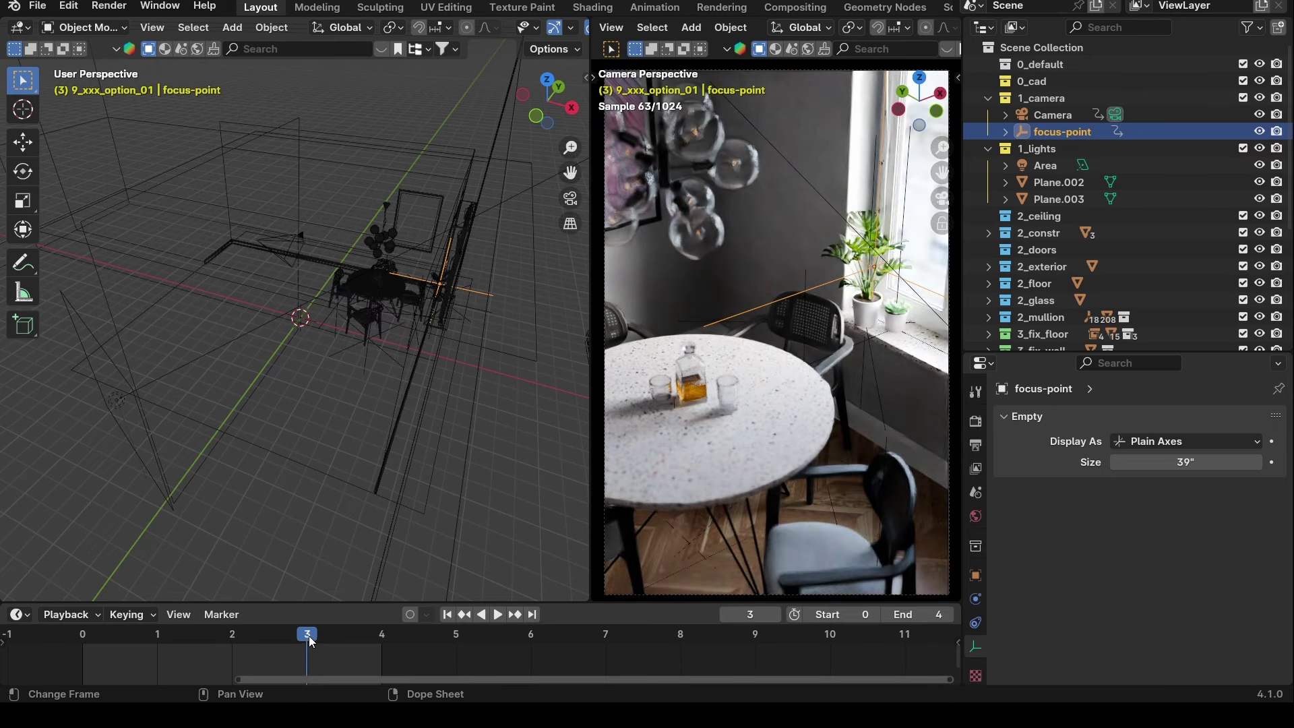
click(362, 639)
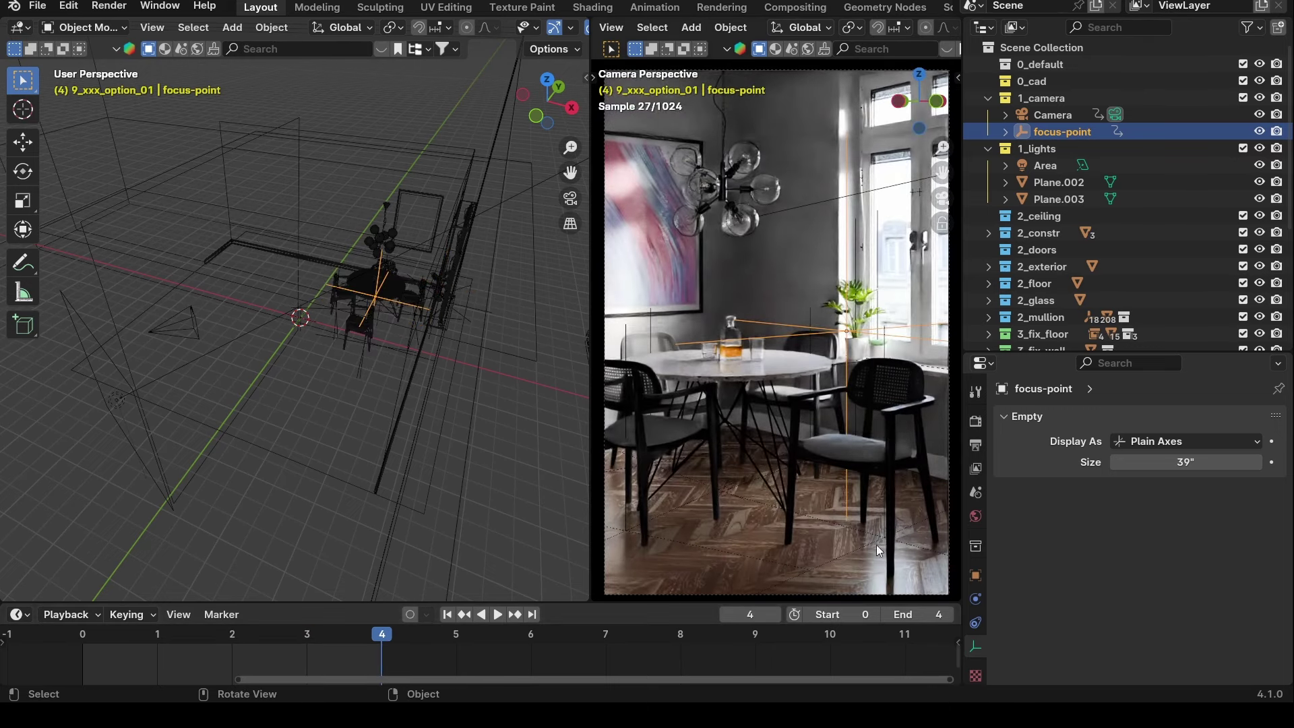
middle_drag(420, 527, 372, 324)
Switch the left viewport to Top view and frame the table and chairs.
key(grave)
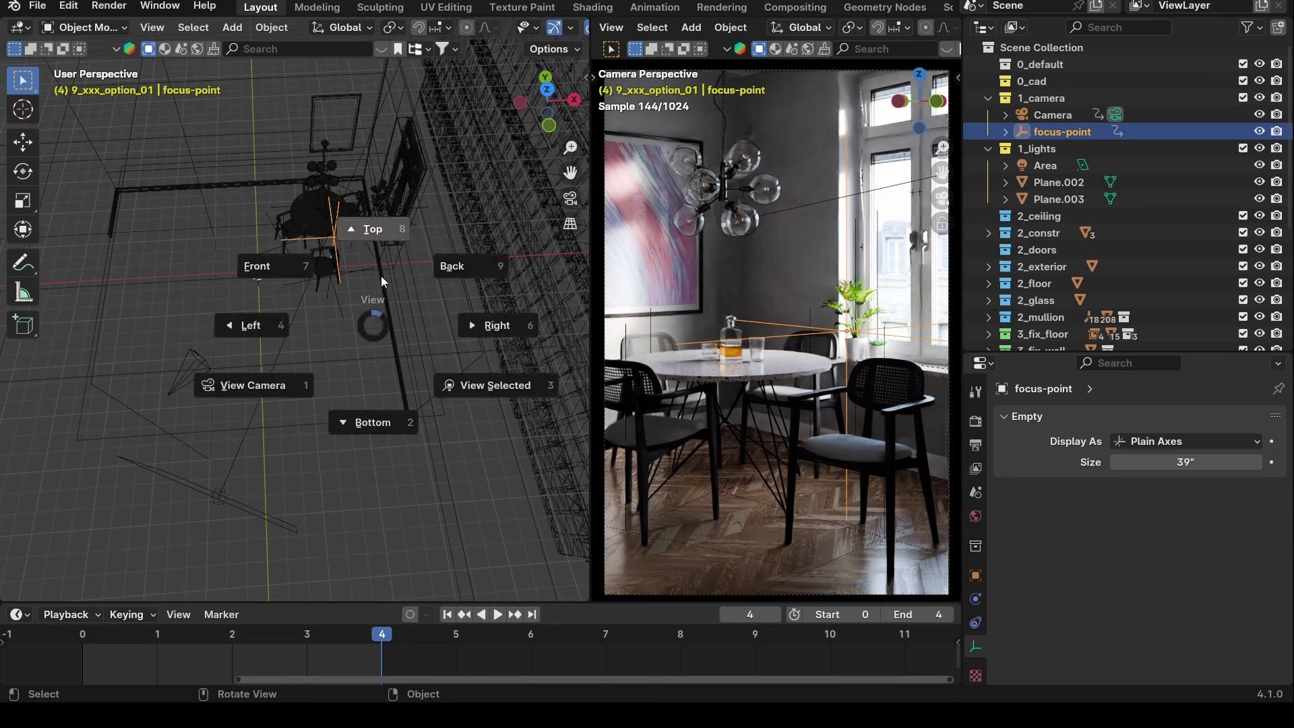
click(381, 252)
scroll(363, 324, up, 5)
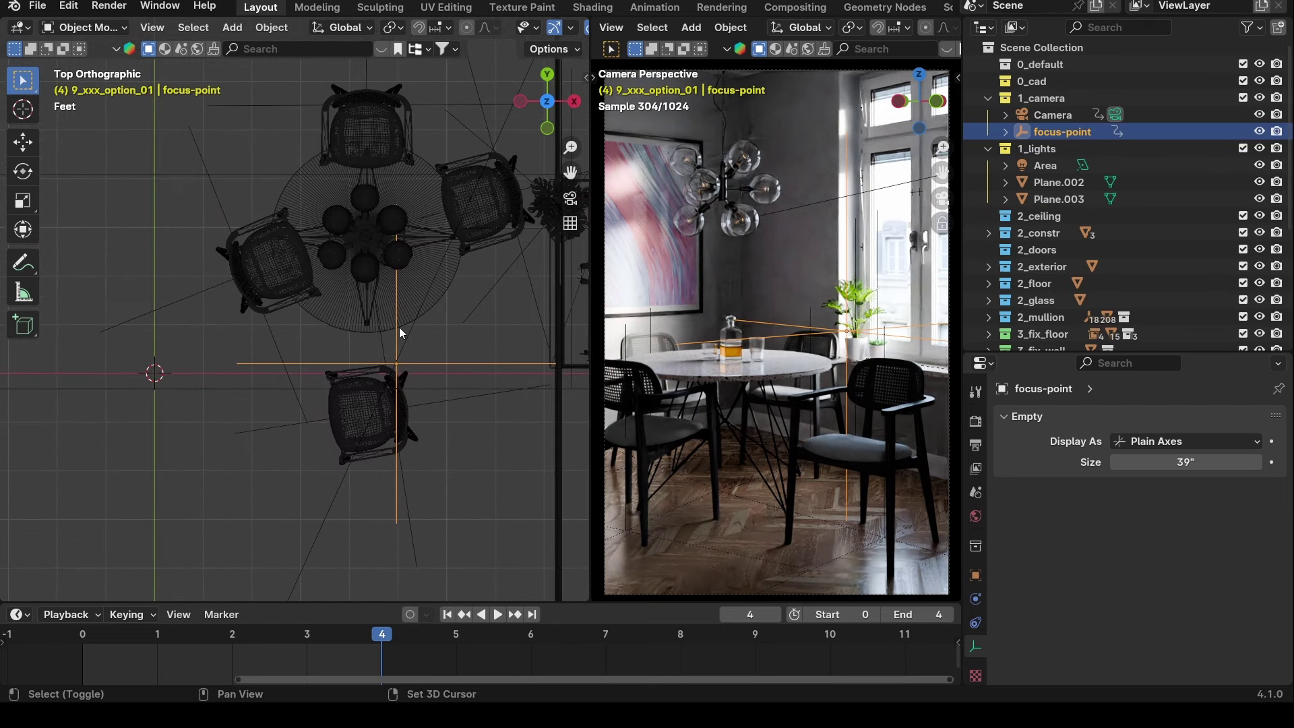
shift+middle_drag(399, 327, 293, 351)
scroll(291, 331, down, 1)
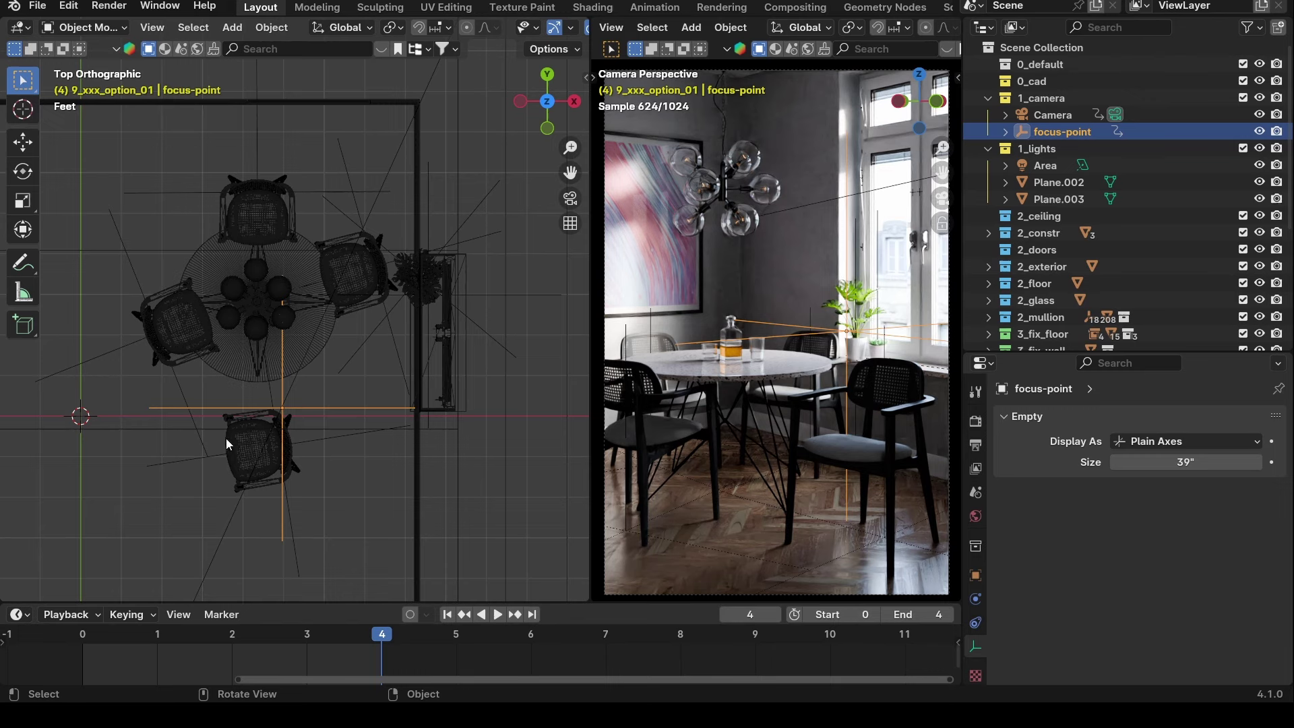
shift+middle_drag(141, 435, 176, 431)
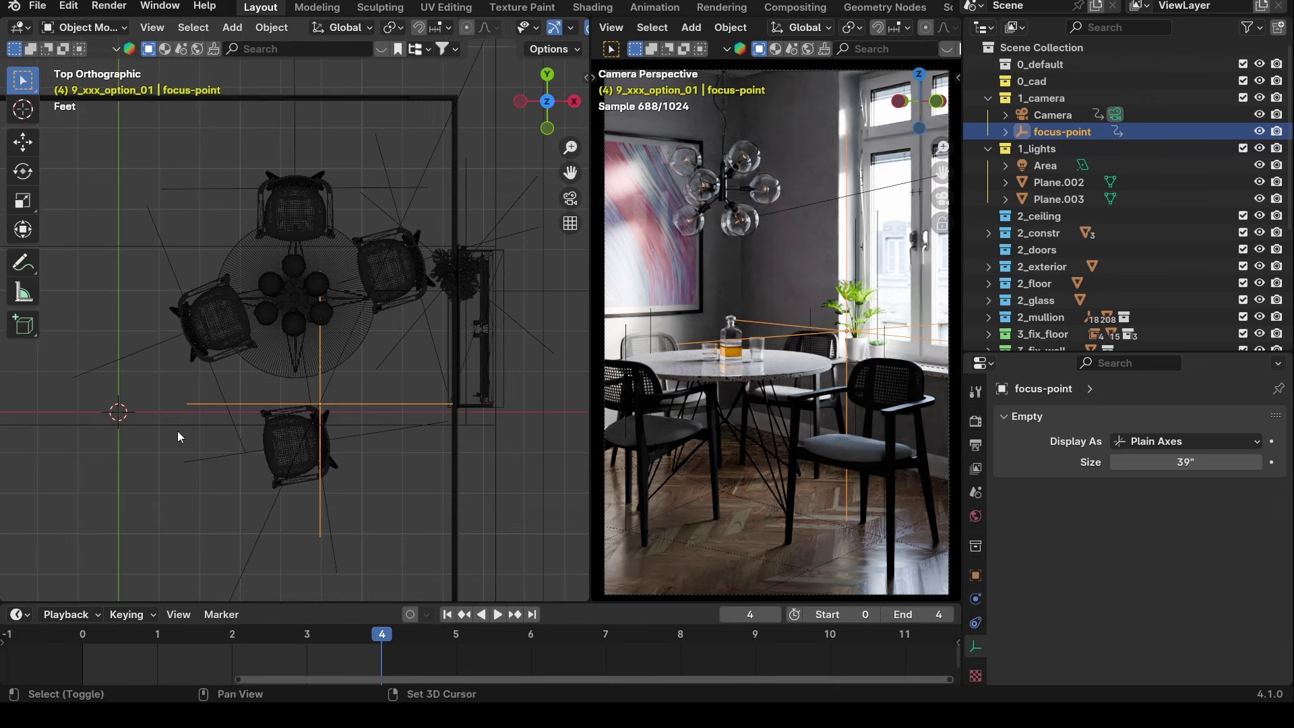
Check frames 3, 2 and 0, then select the chair wicker-back-chair.002.
click(304, 636)
click(234, 636)
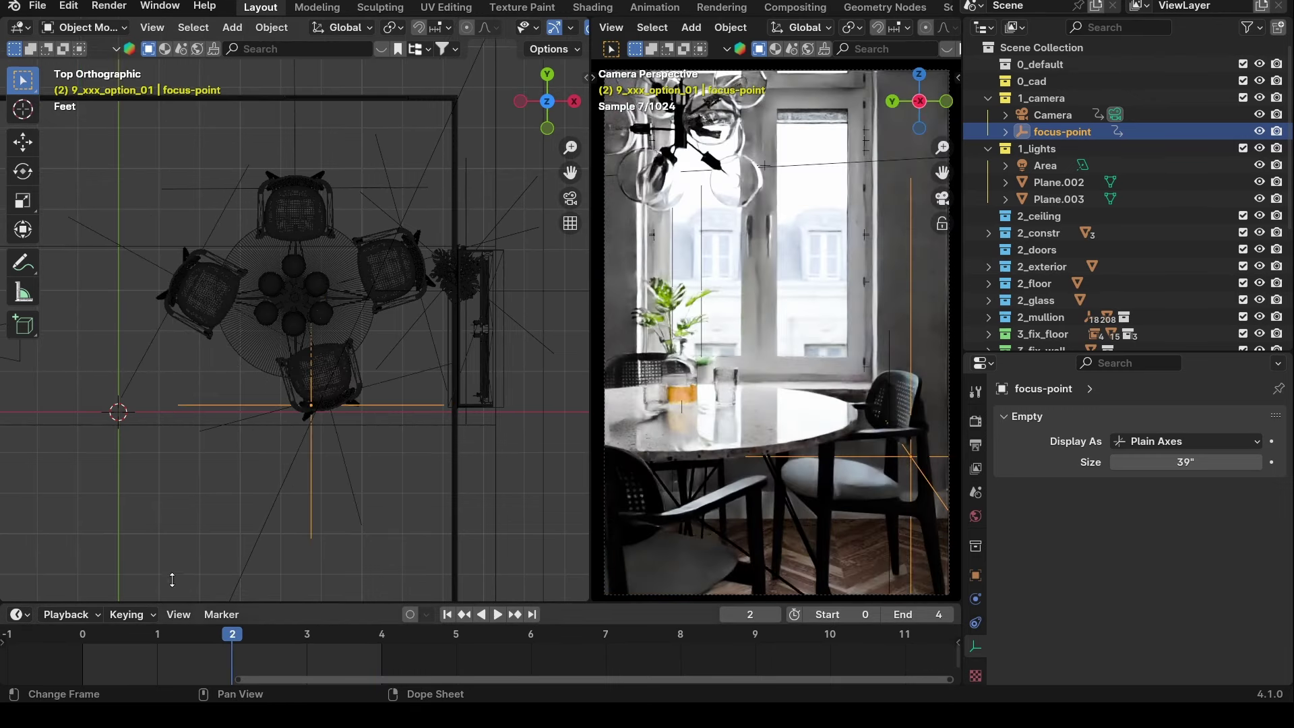
drag(155, 636, 83, 632)
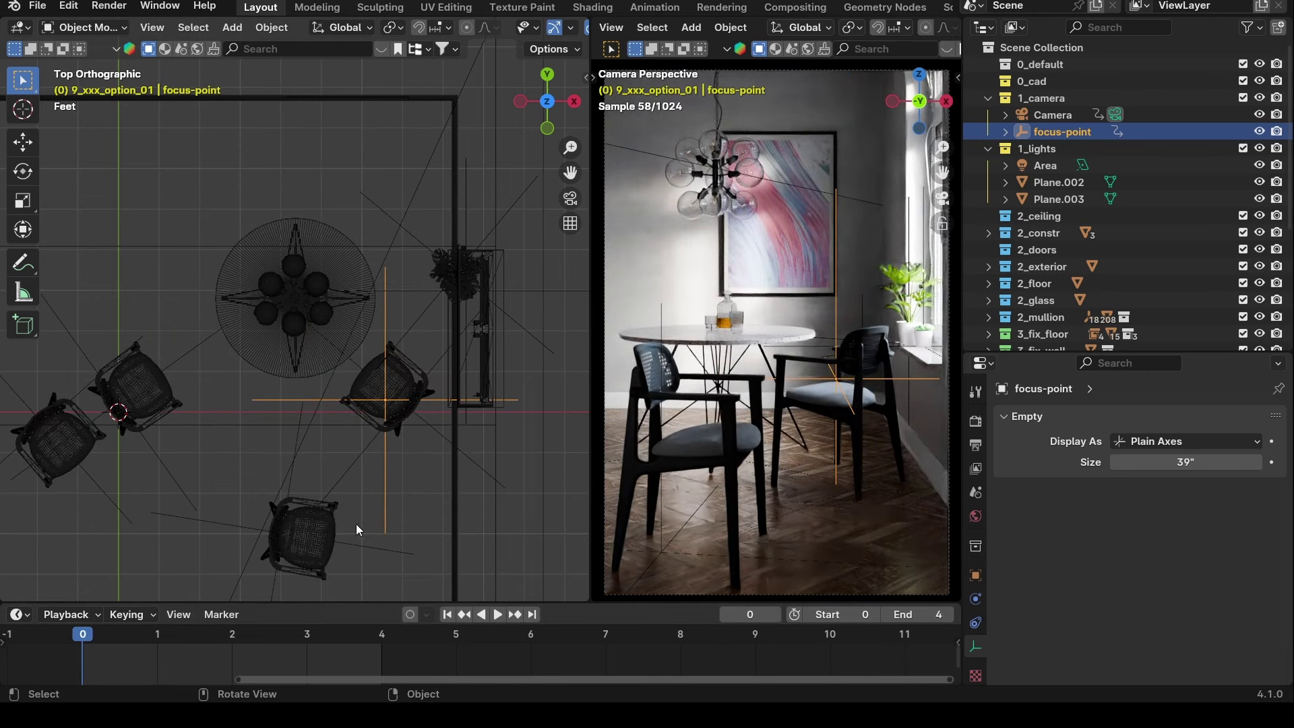
click(389, 400)
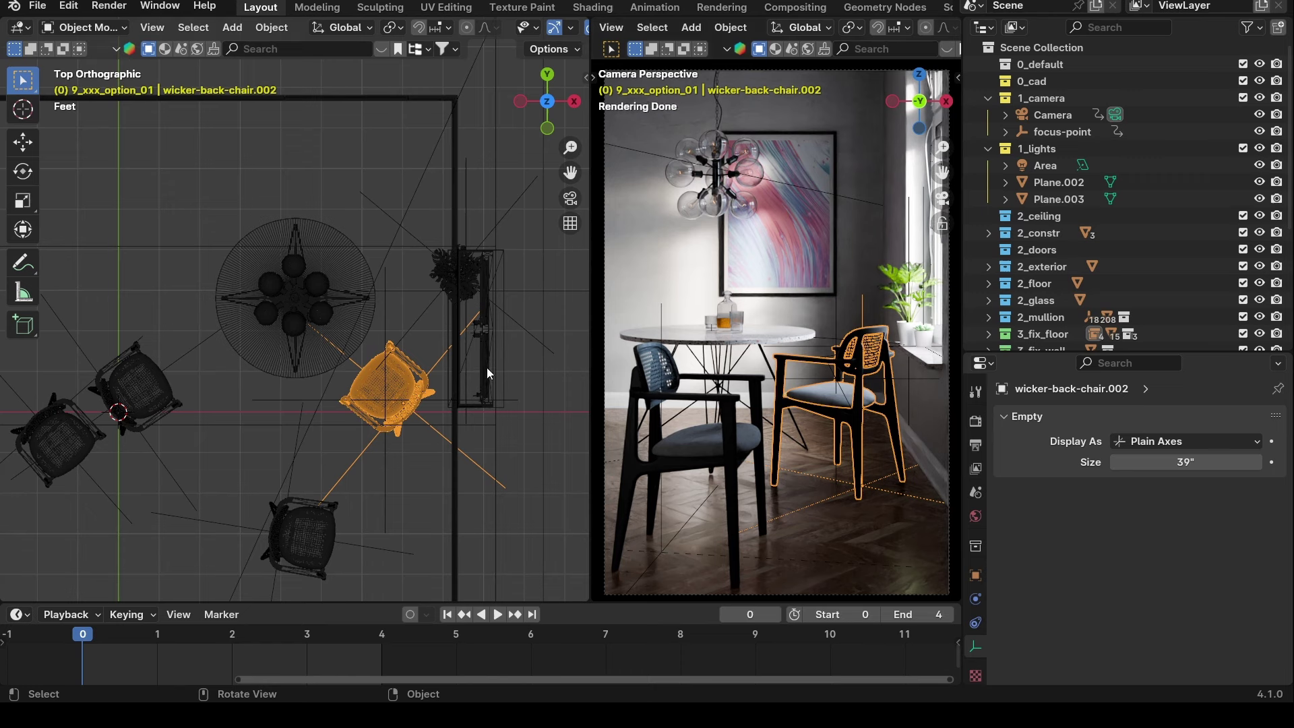
Step through frames 1 to 4 and back to frame 1 to compare the camera shots.
click(157, 634)
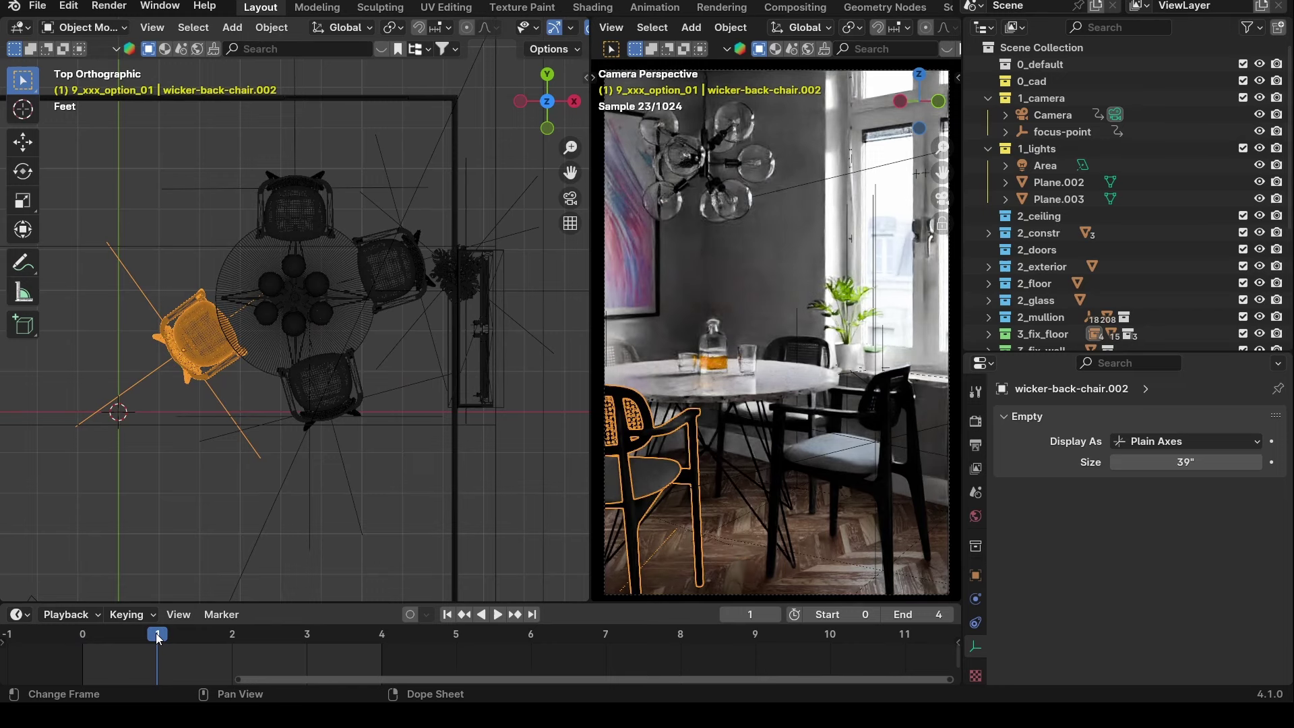
click(230, 638)
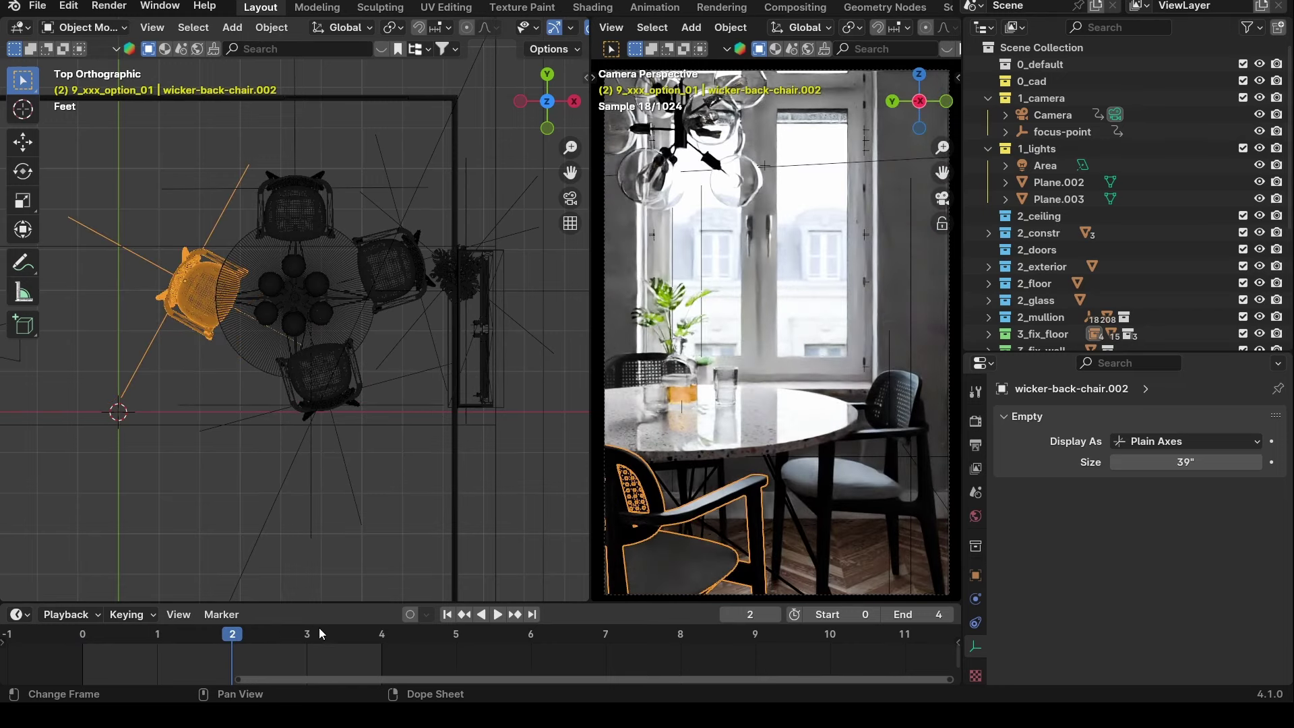
click(317, 634)
click(375, 637)
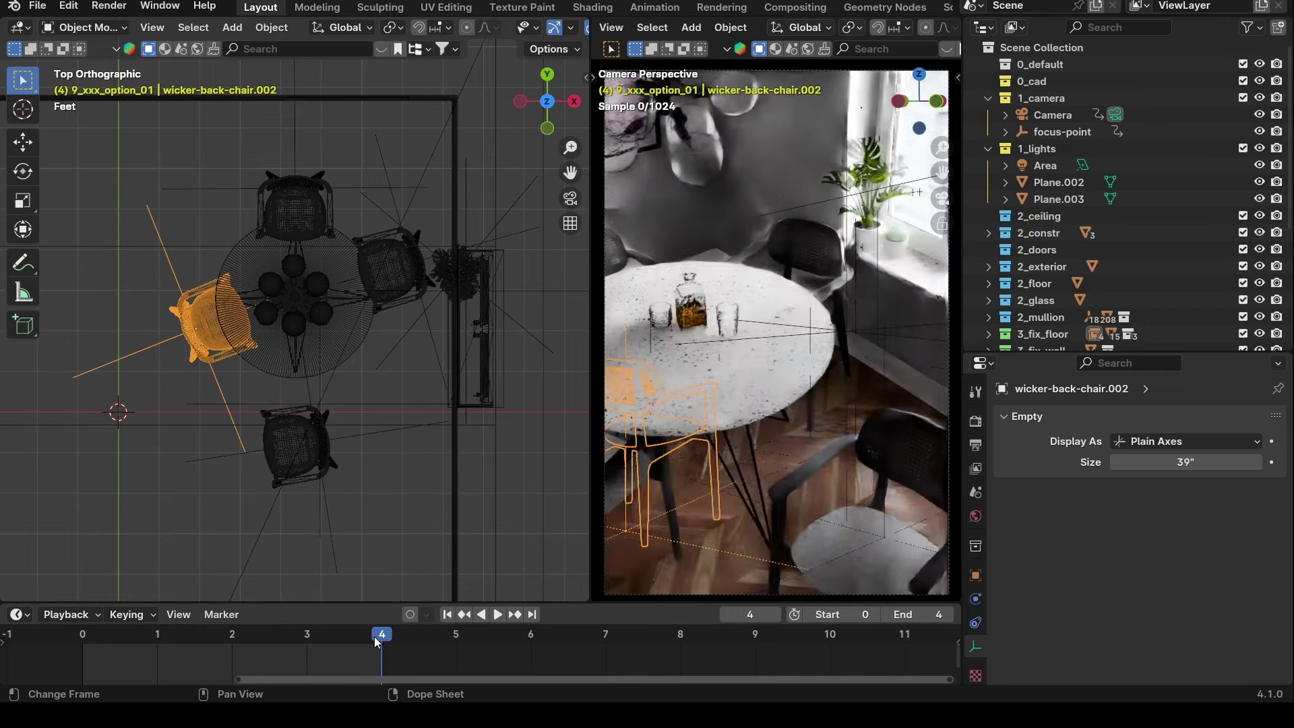
click(315, 637)
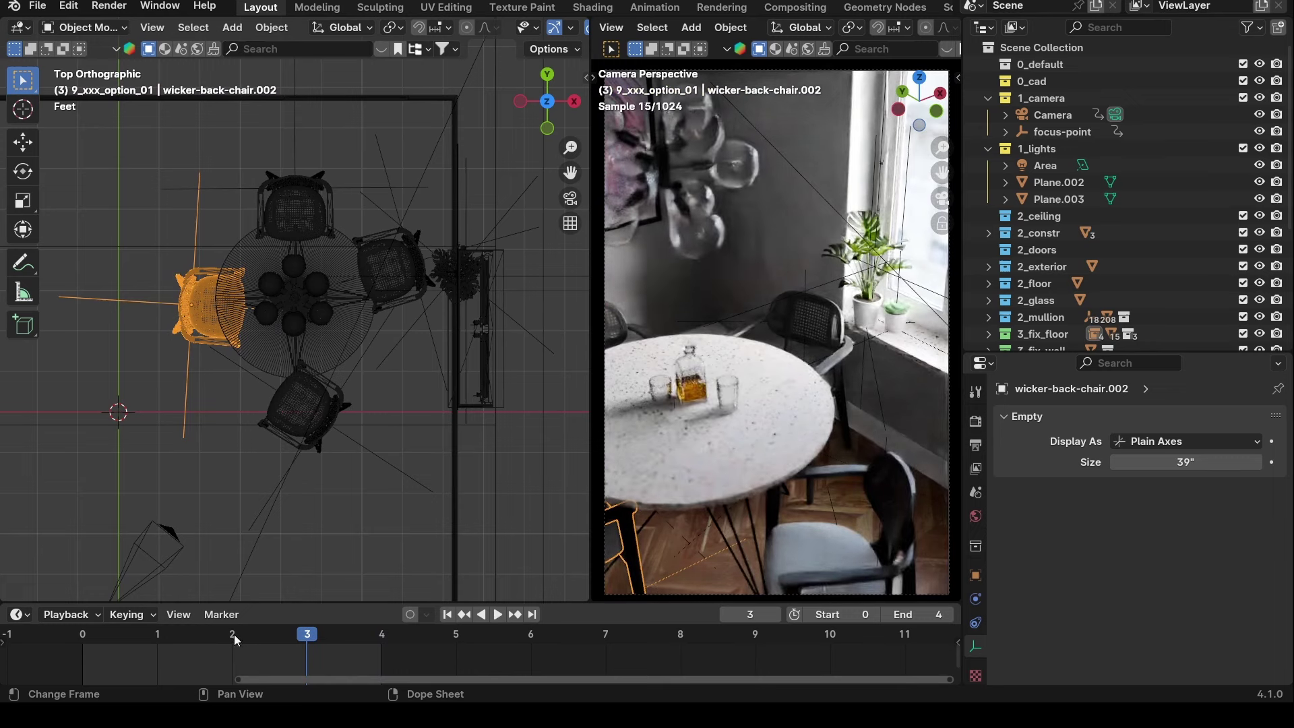
click(234, 636)
click(130, 635)
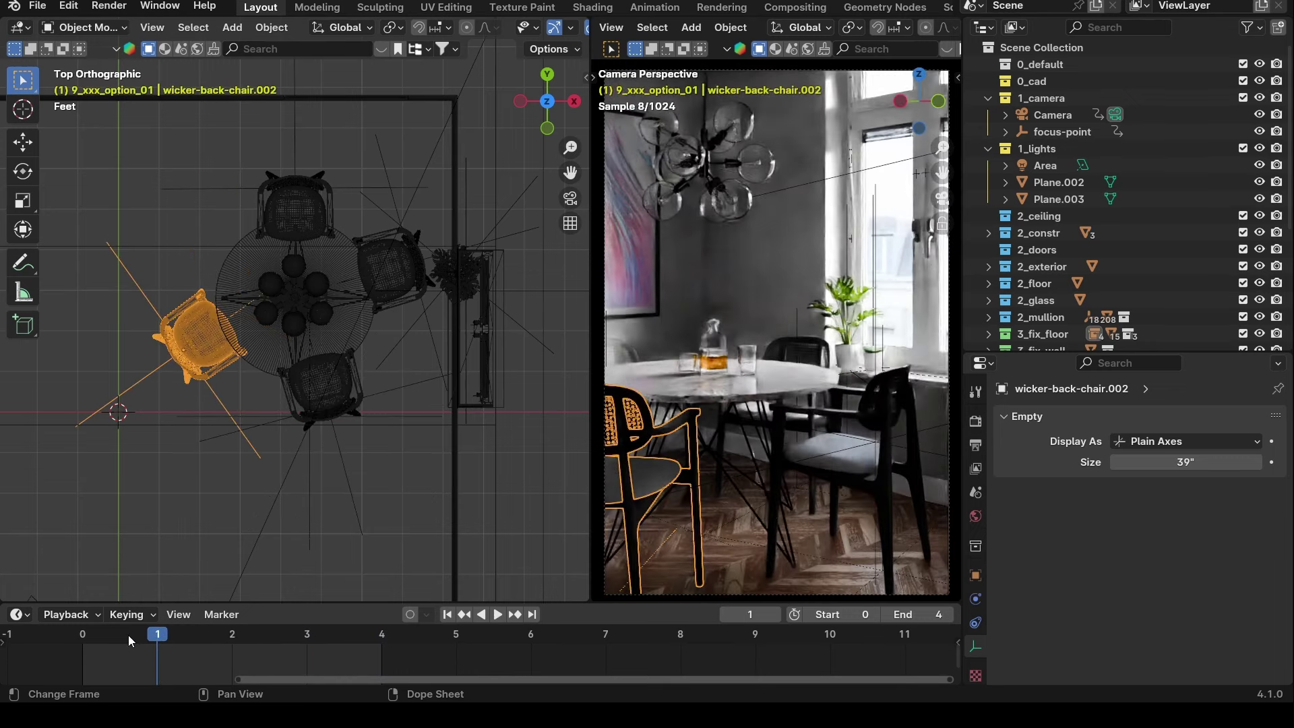
click(112, 635)
Play and stop the animation, visit frames 2 and 3, then play and stop it again.
key(space)
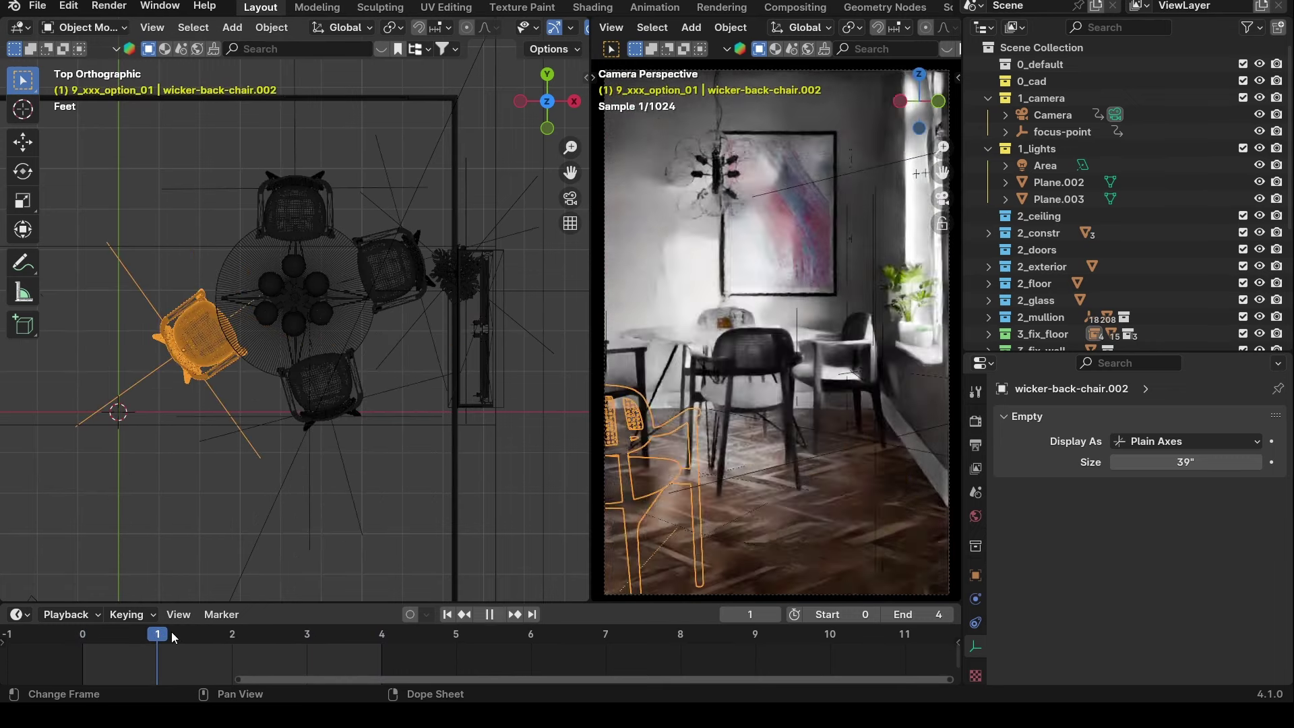
key(space)
click(234, 638)
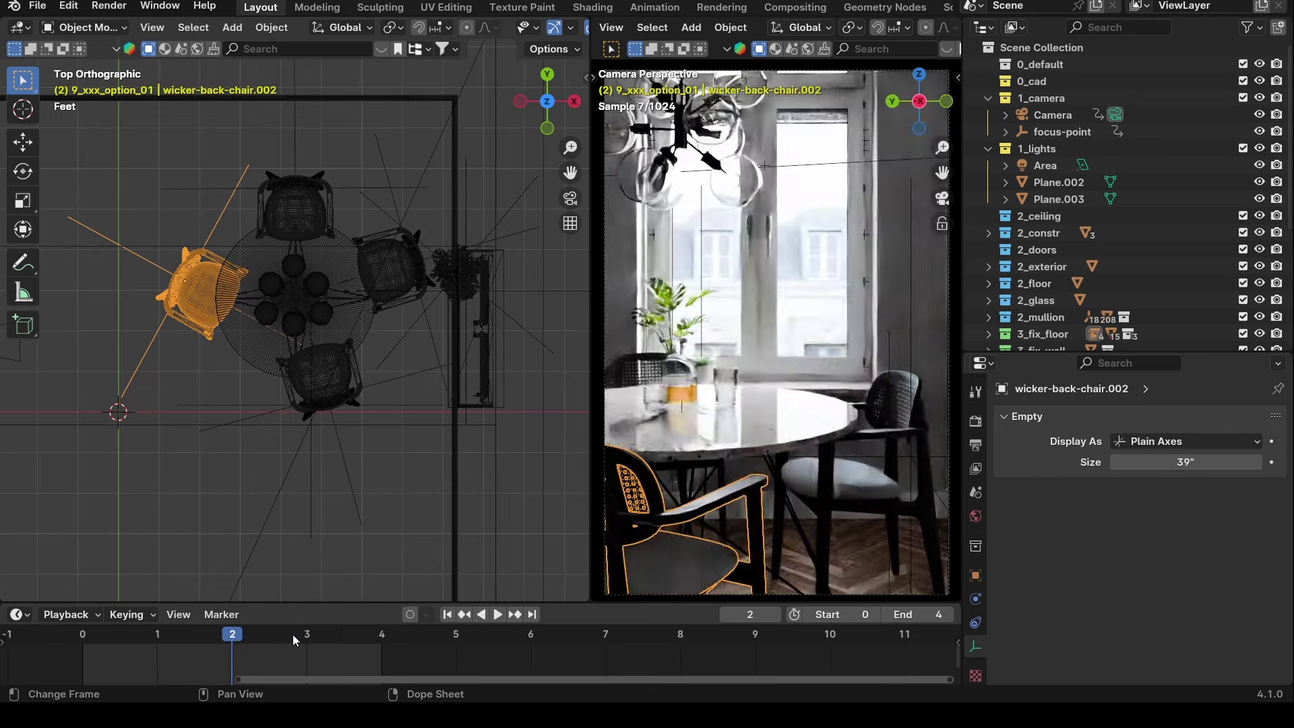
click(300, 635)
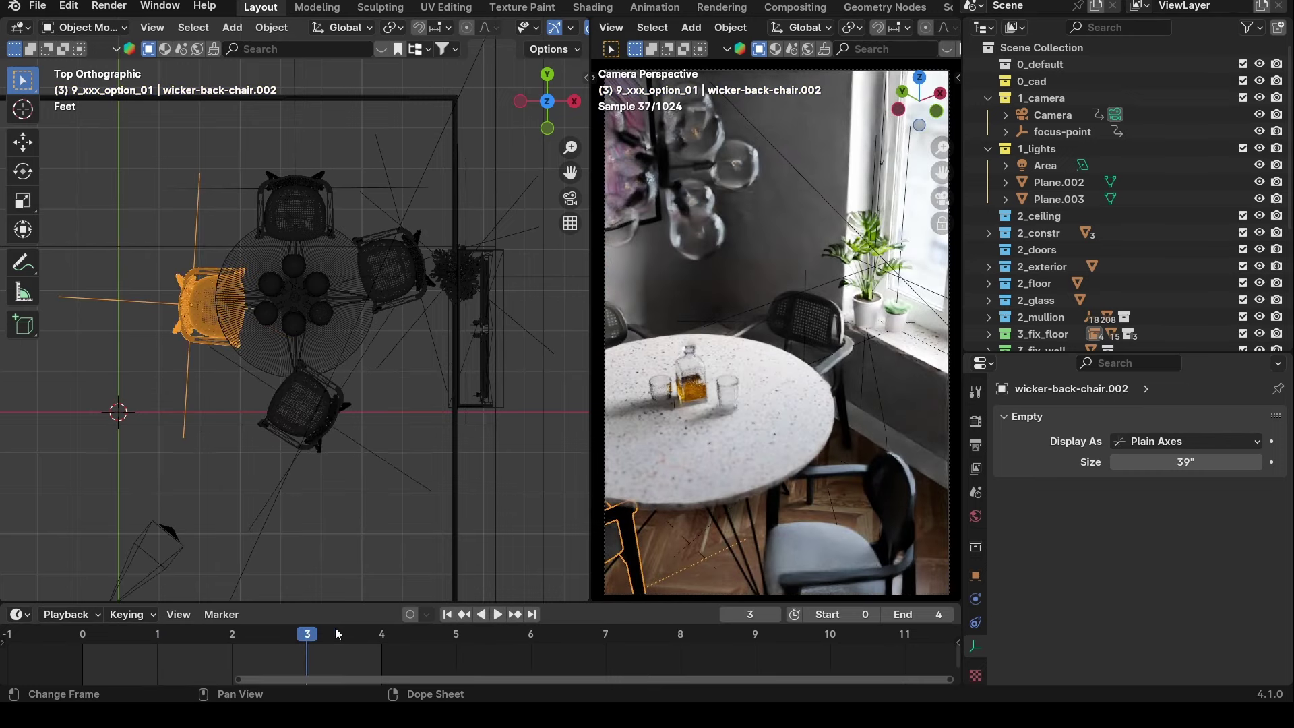
key(space)
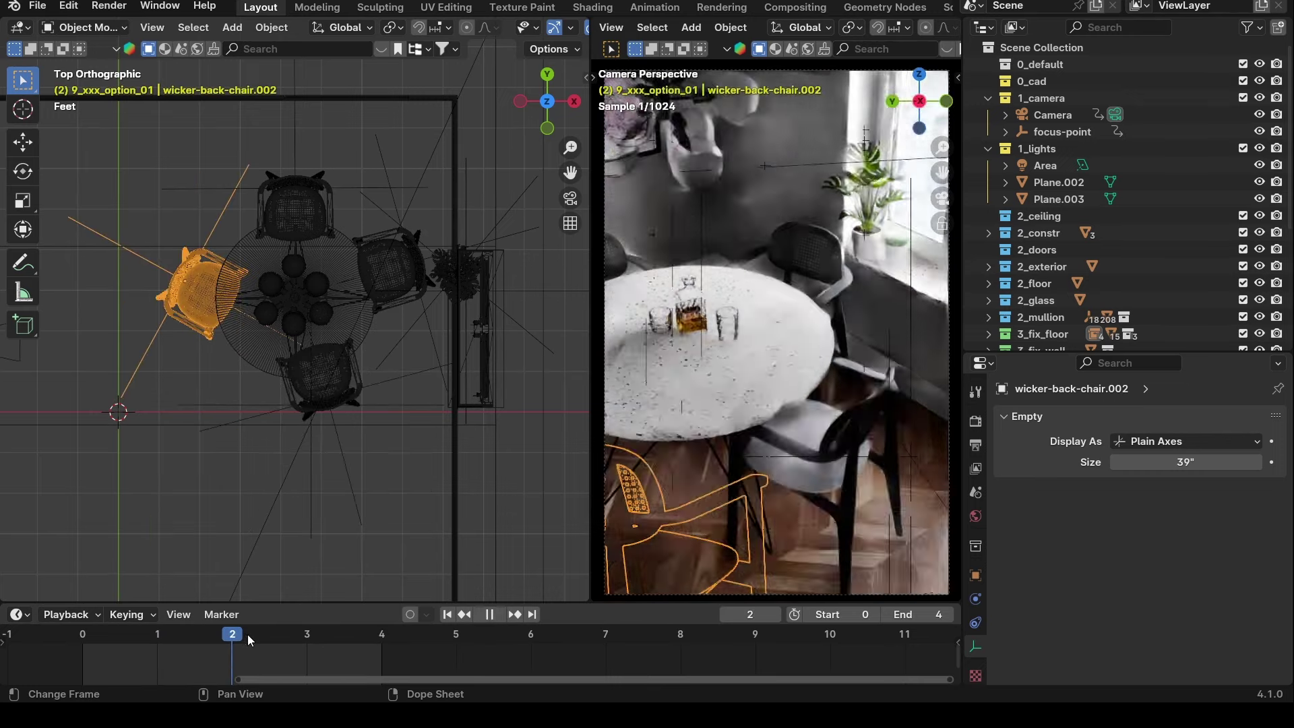
key(space)
Orbit the left view to see the walls, then switch to Top and pan over the chair group.
middle_drag(286, 393, 323, 378)
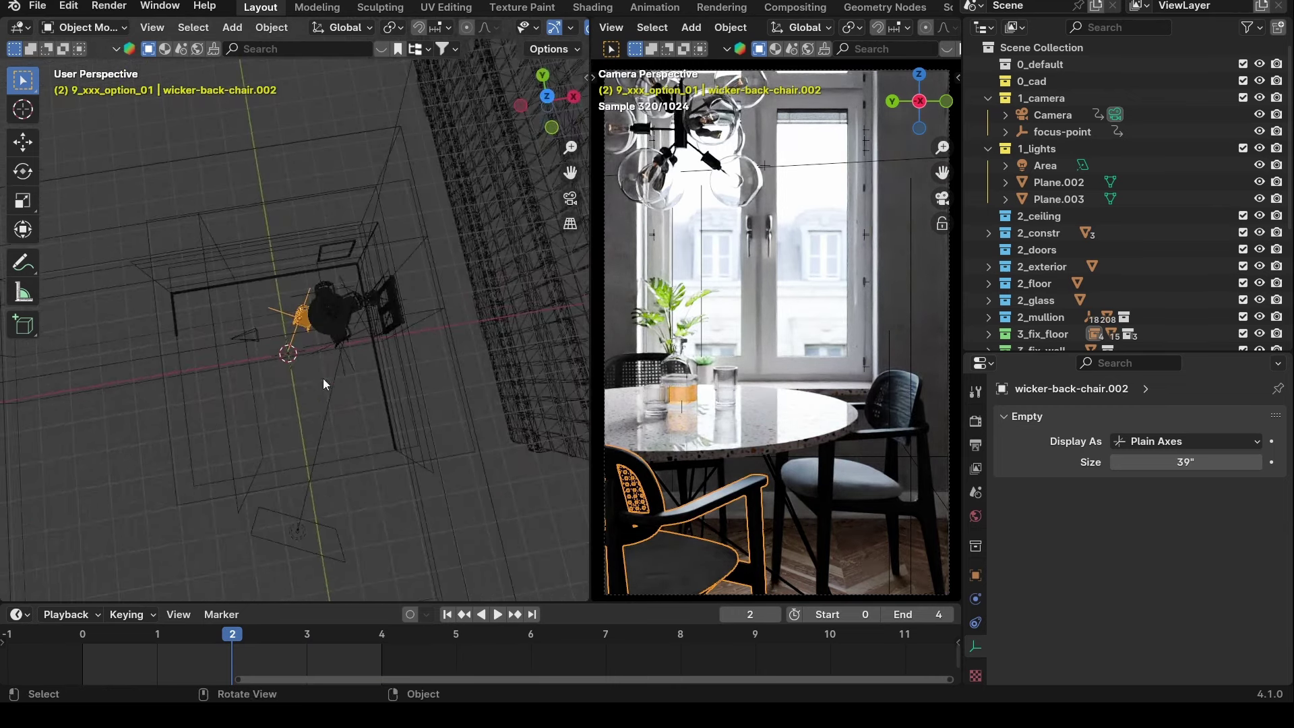
middle_drag(249, 468, 279, 382)
key(grave)
click(274, 285)
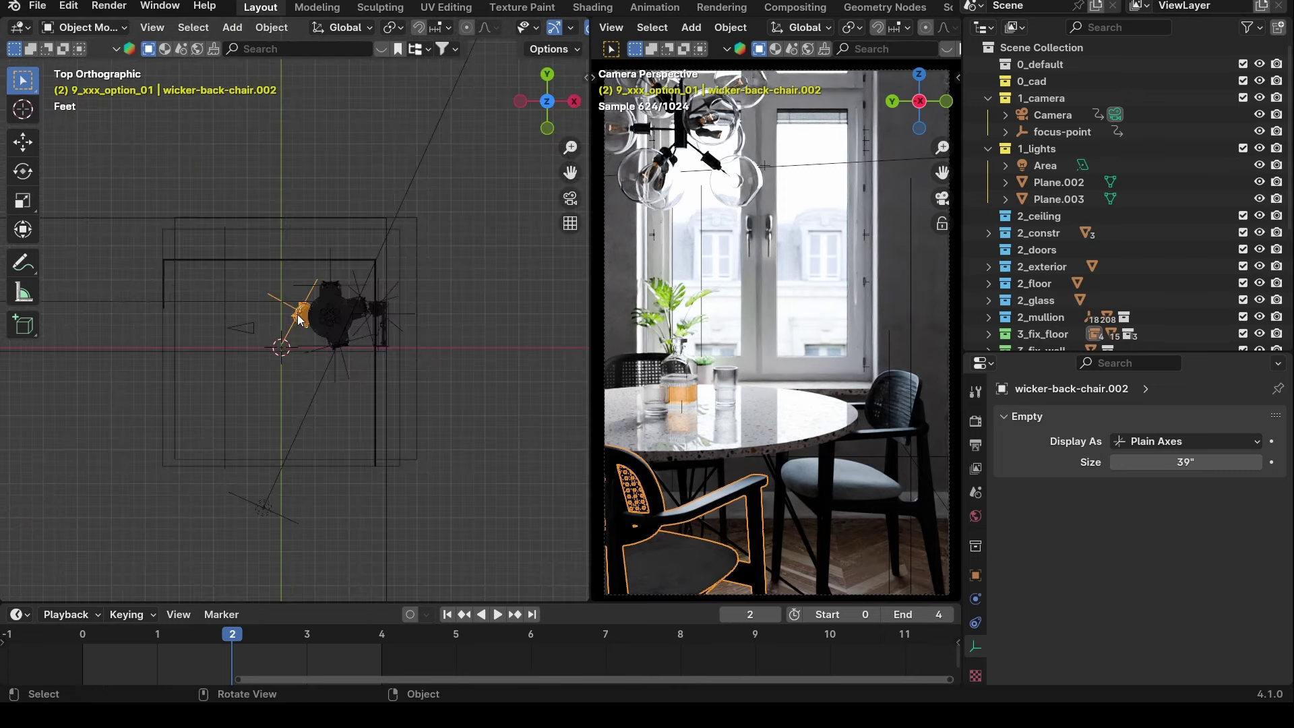
shift+middle_drag(376, 394, 251, 199)
scroll(286, 388, up, 3)
scroll(292, 373, down, 1)
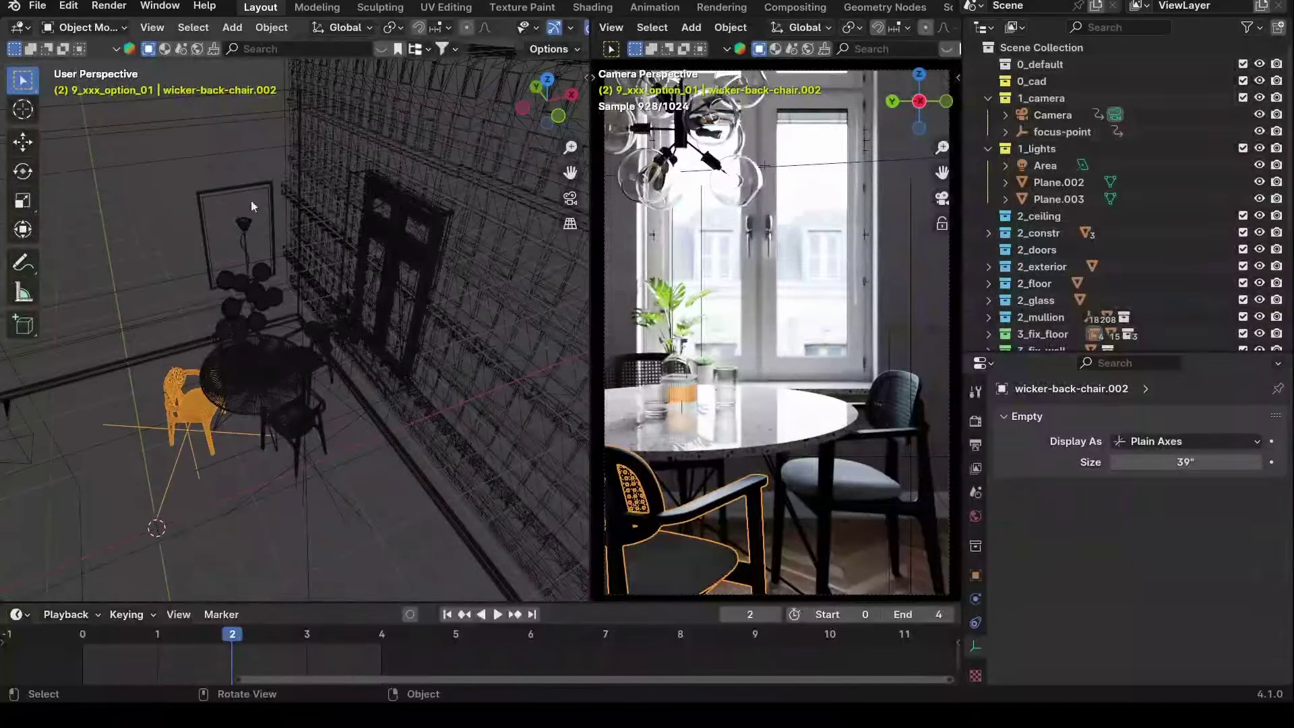
Snap the left view back to Top orthographic and return the timeline to frame 0.
middle_drag(230, 354, 252, 430)
key(grave)
click(248, 362)
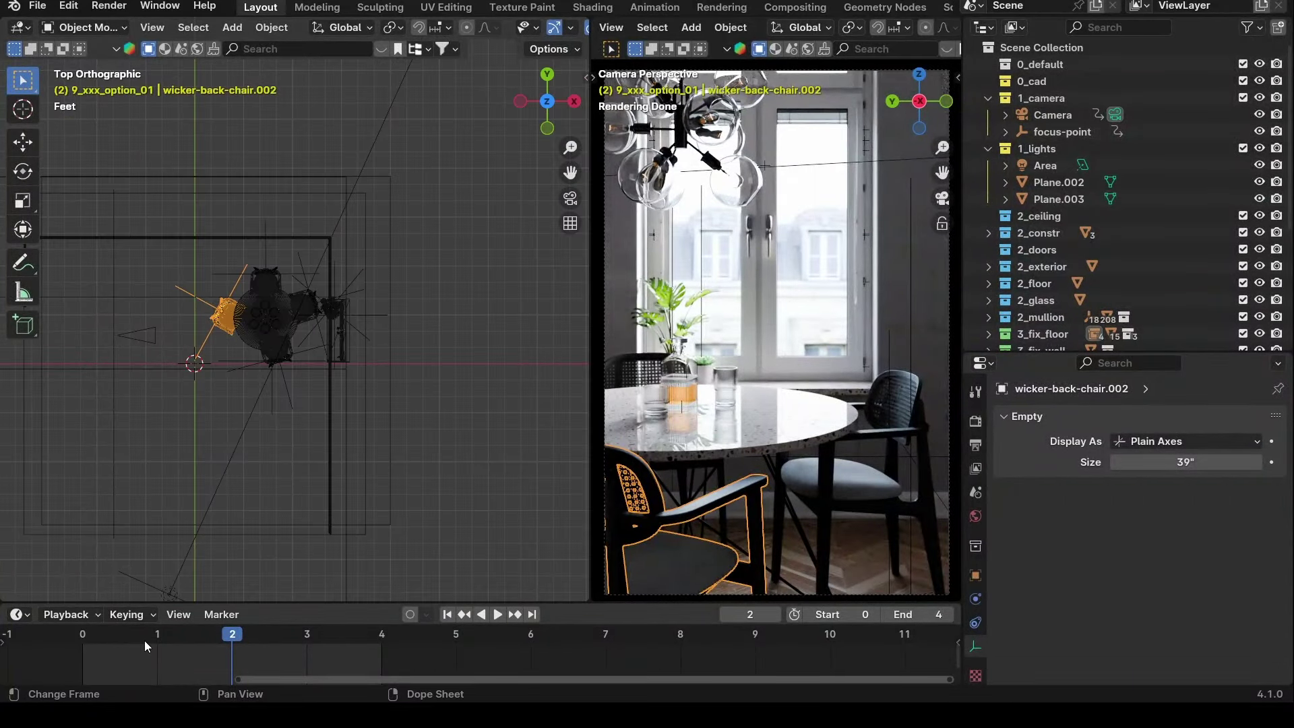
drag(153, 631, 102, 634)
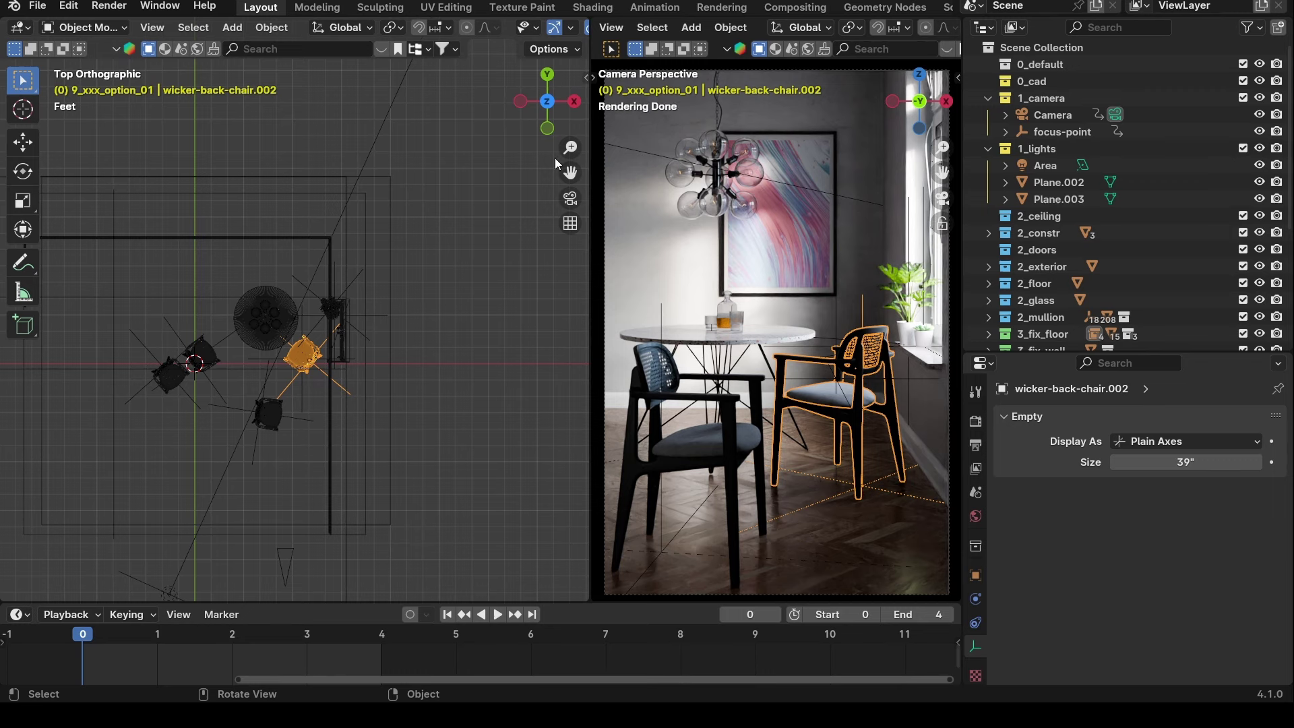
Step through frames 1 to 4 and back to frame 2 to recheck each shot.
click(169, 642)
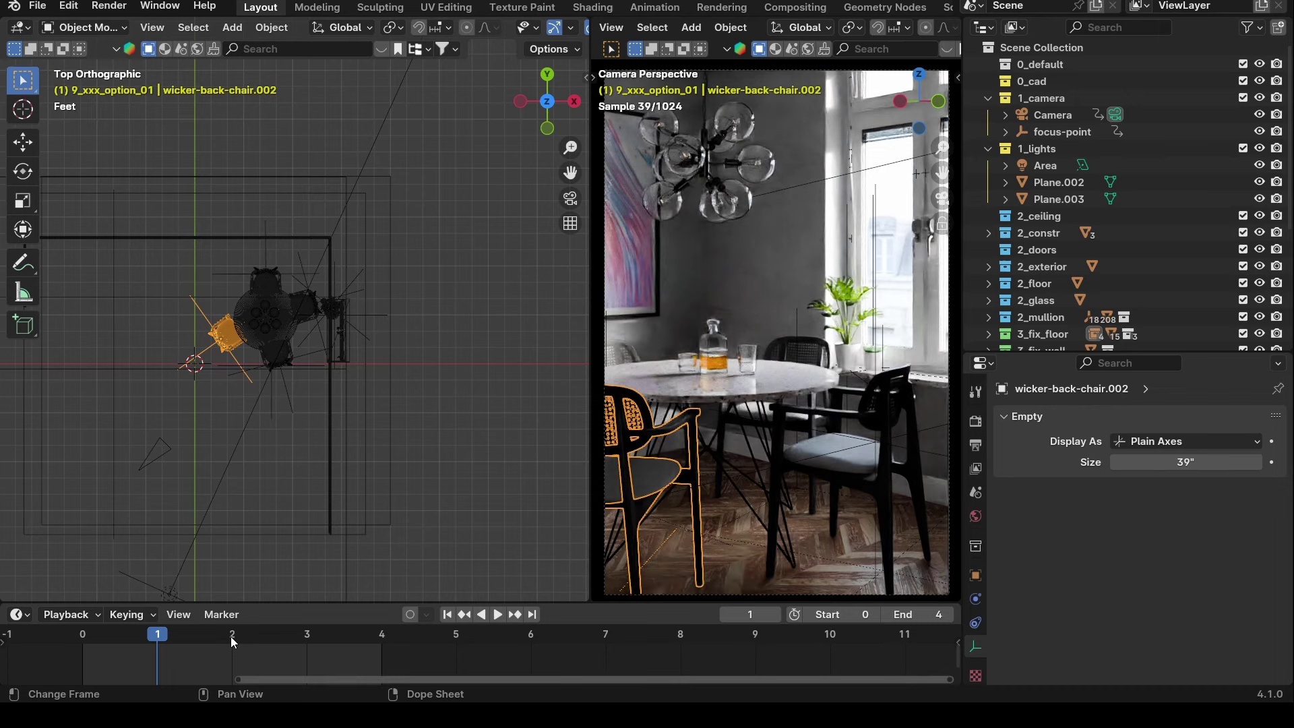
click(232, 637)
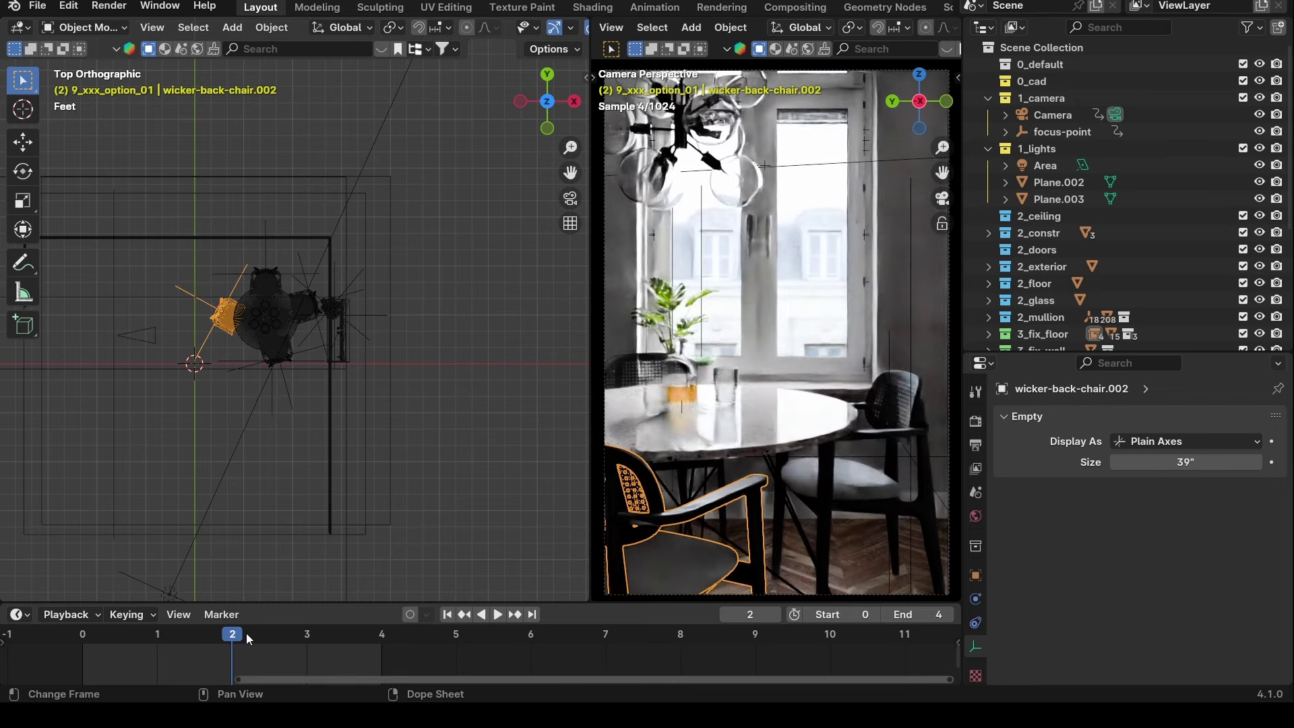
click(300, 634)
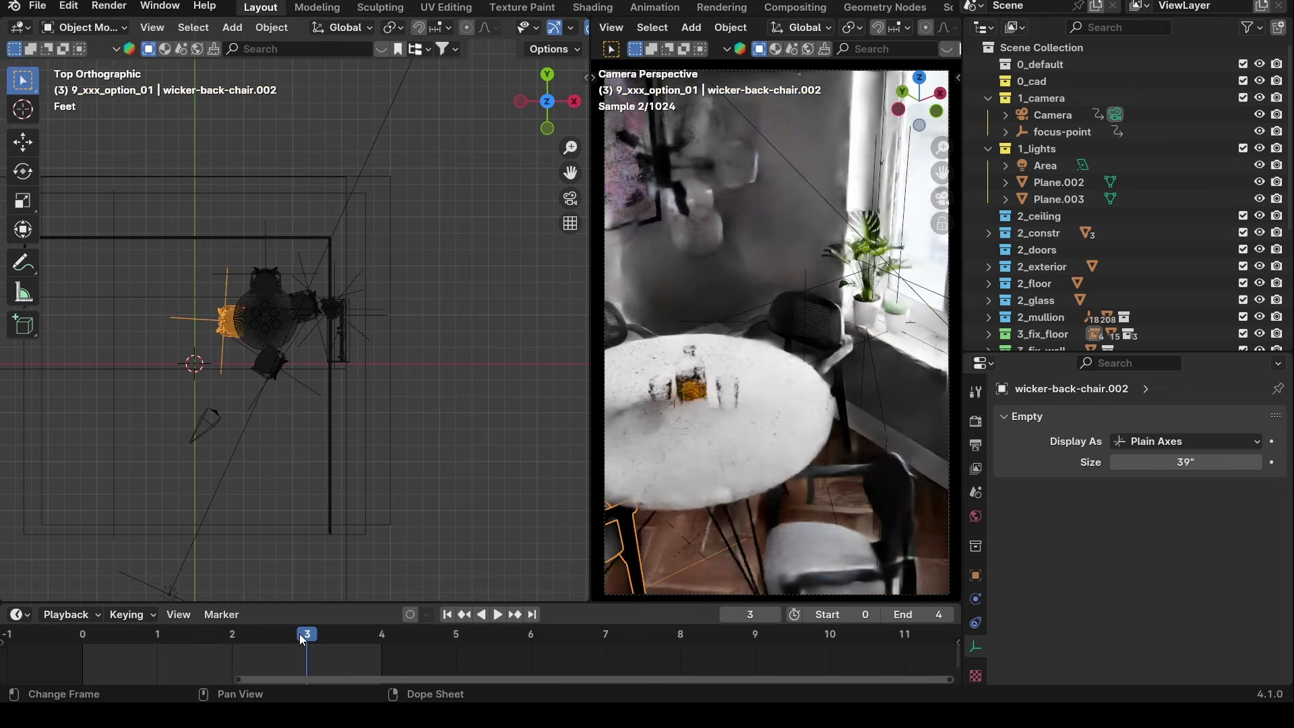
click(382, 634)
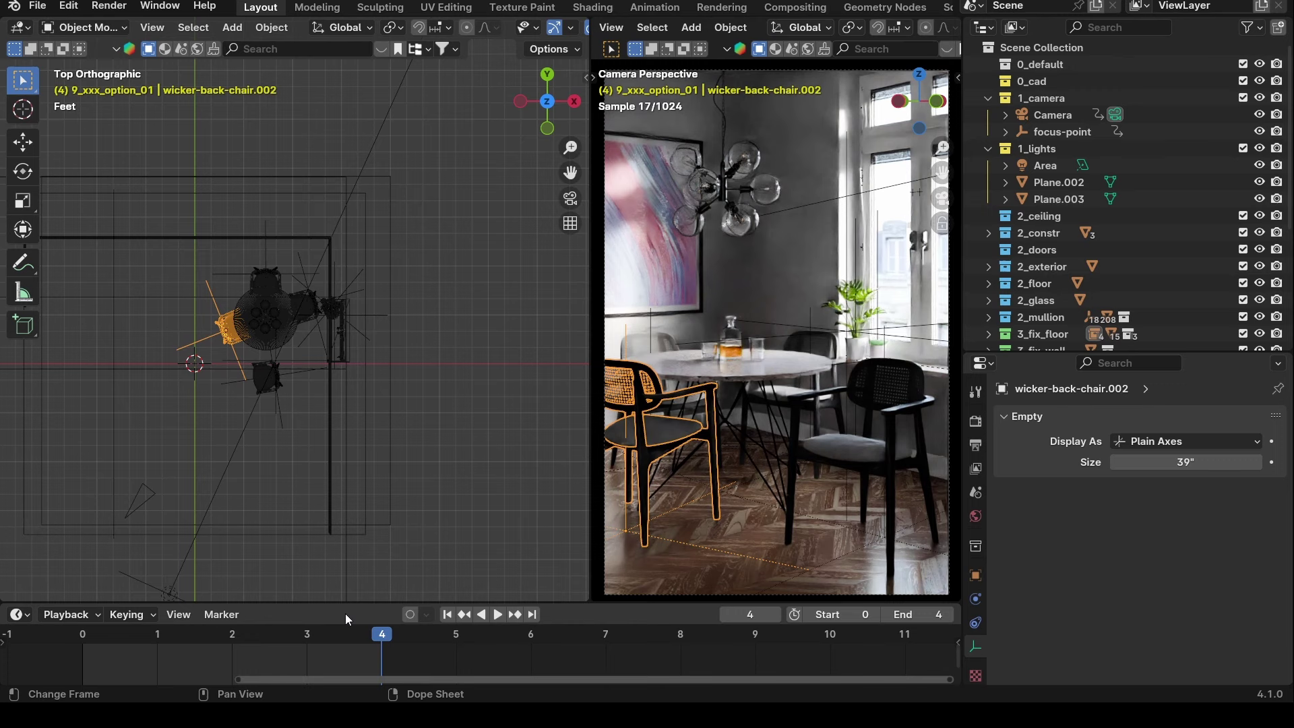
click(303, 632)
click(232, 634)
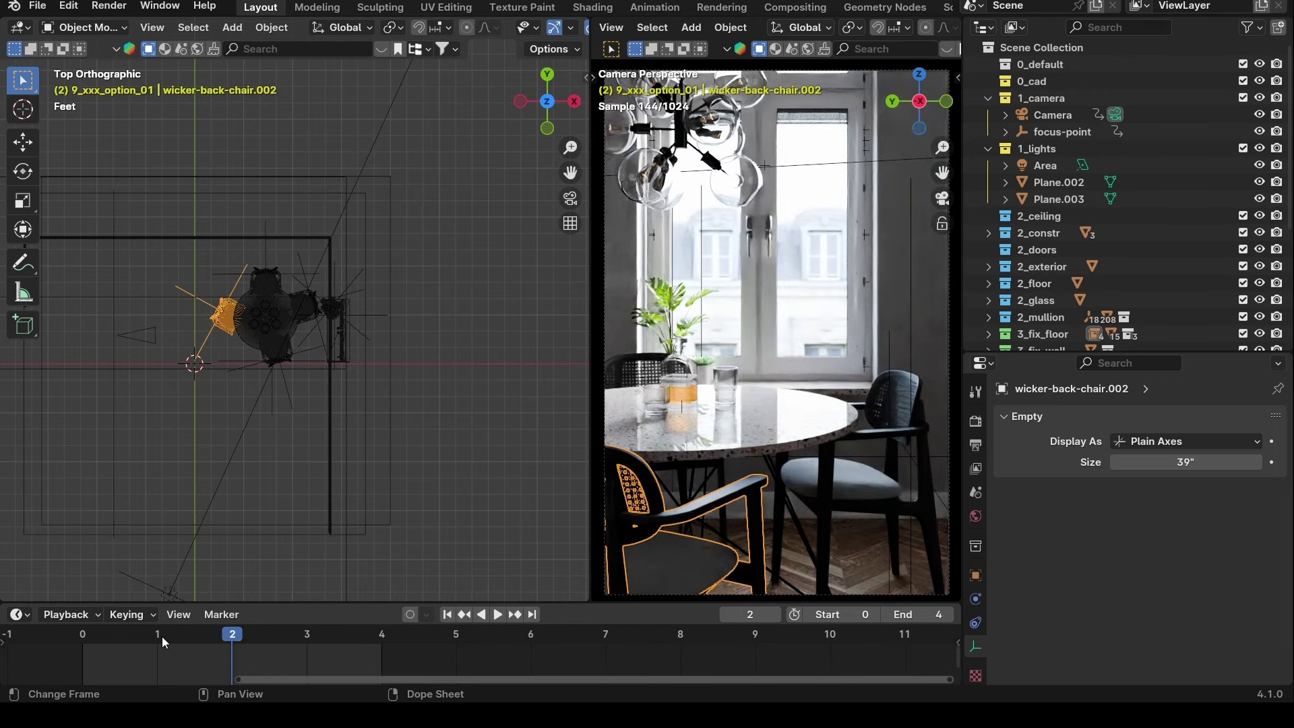
Deselect the wicker chair to remove its outline, then view frames 3 and 1.
click(680, 381)
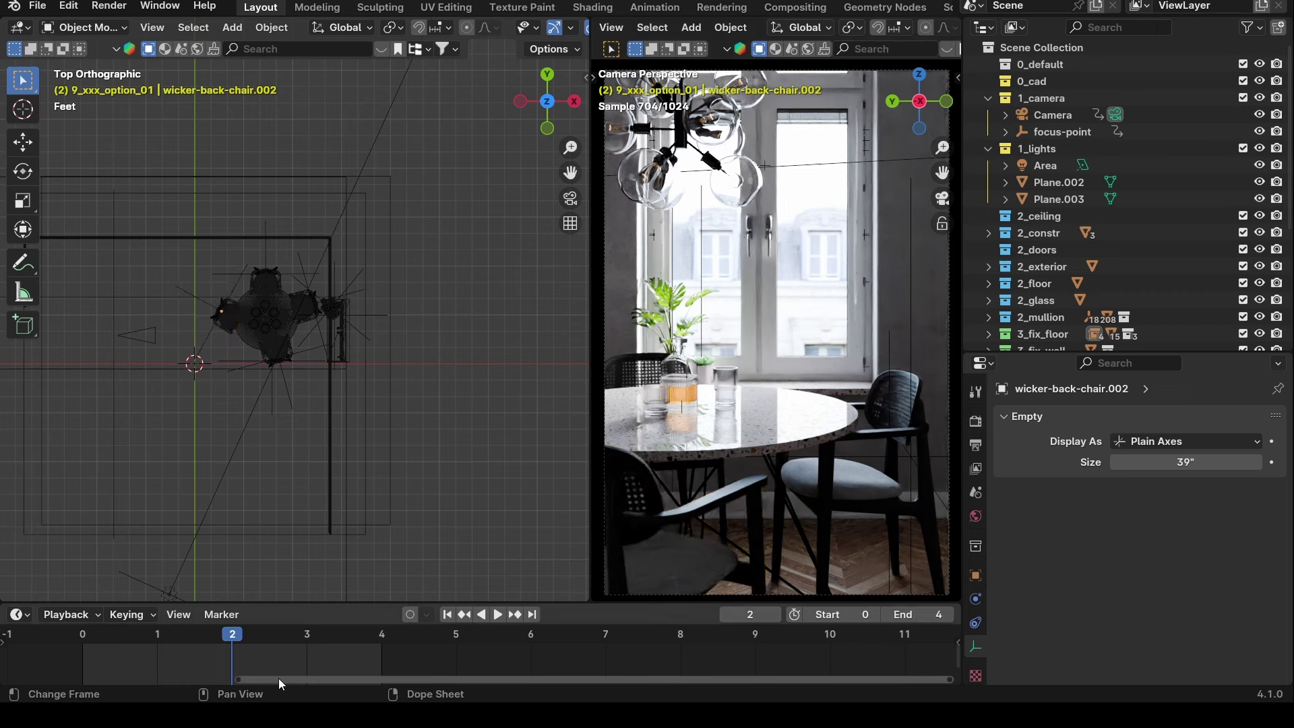
click(306, 634)
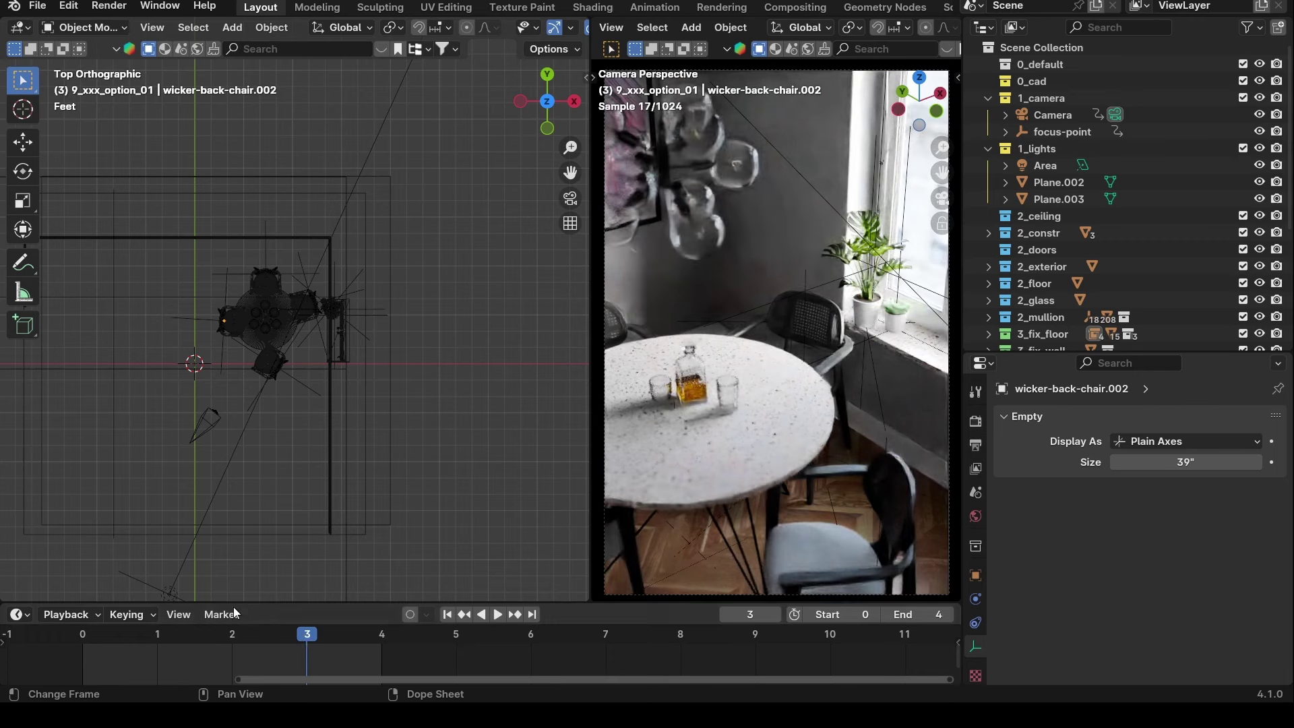
click(169, 636)
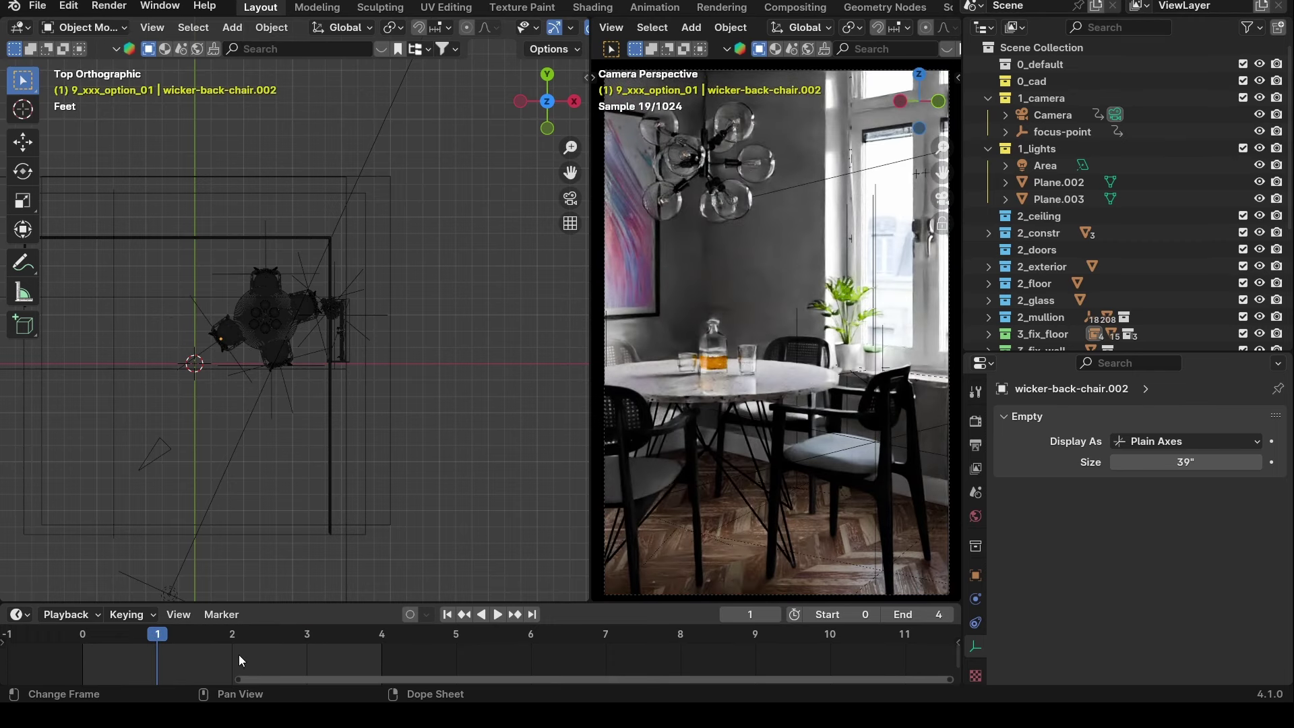
Zoom the top view, step from frame 0 through 2 to 3, and orbit the left view into perspective.
scroll(305, 293, down, 3)
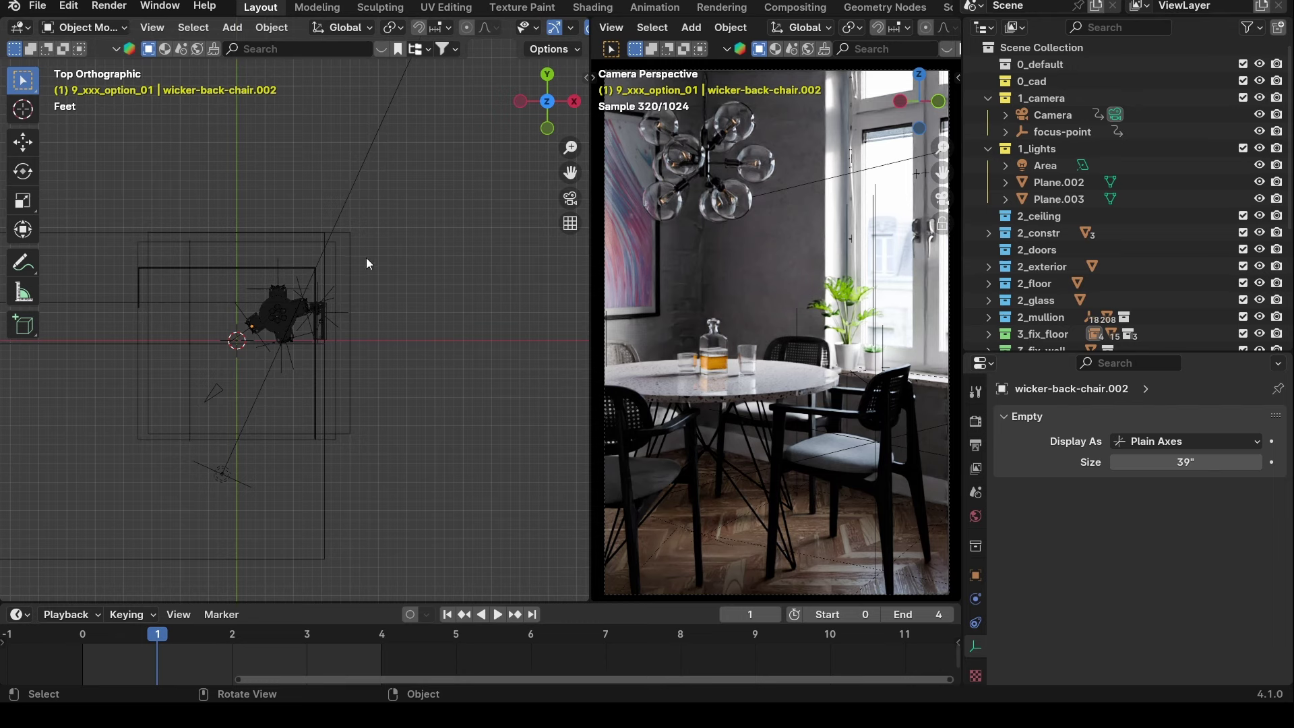
scroll(280, 295, up, 2)
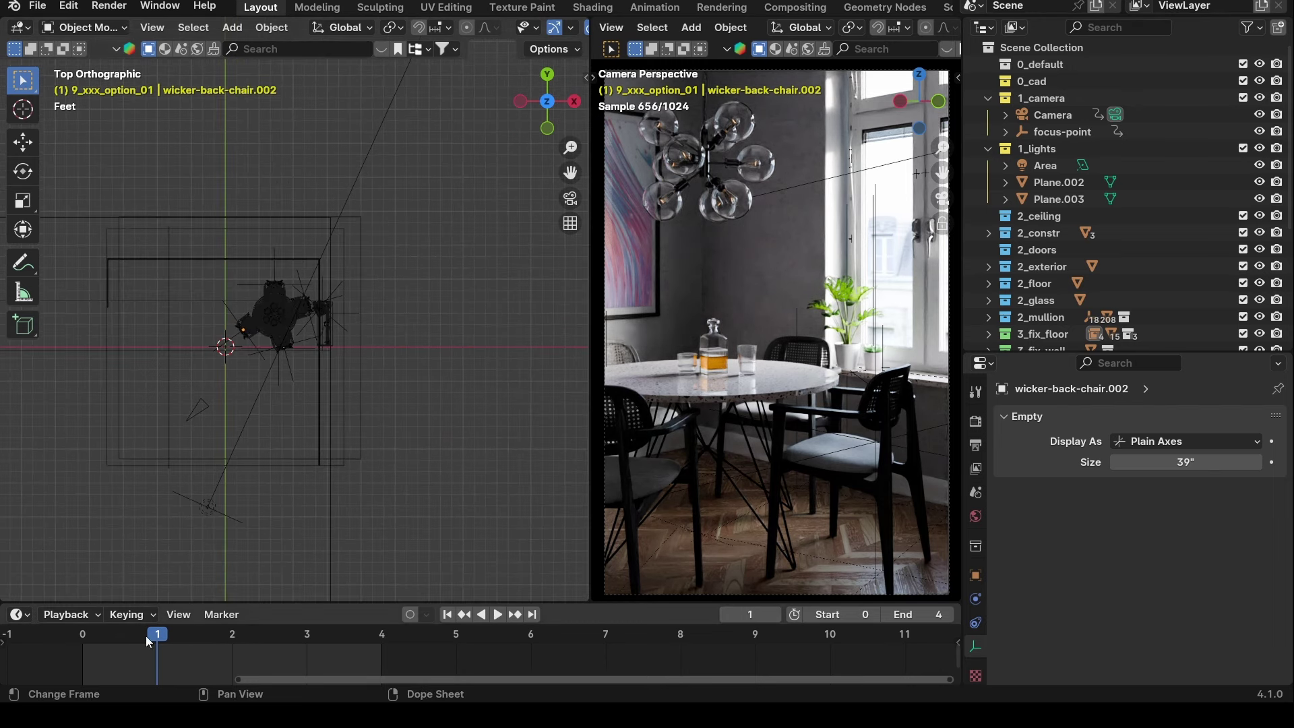
click(94, 636)
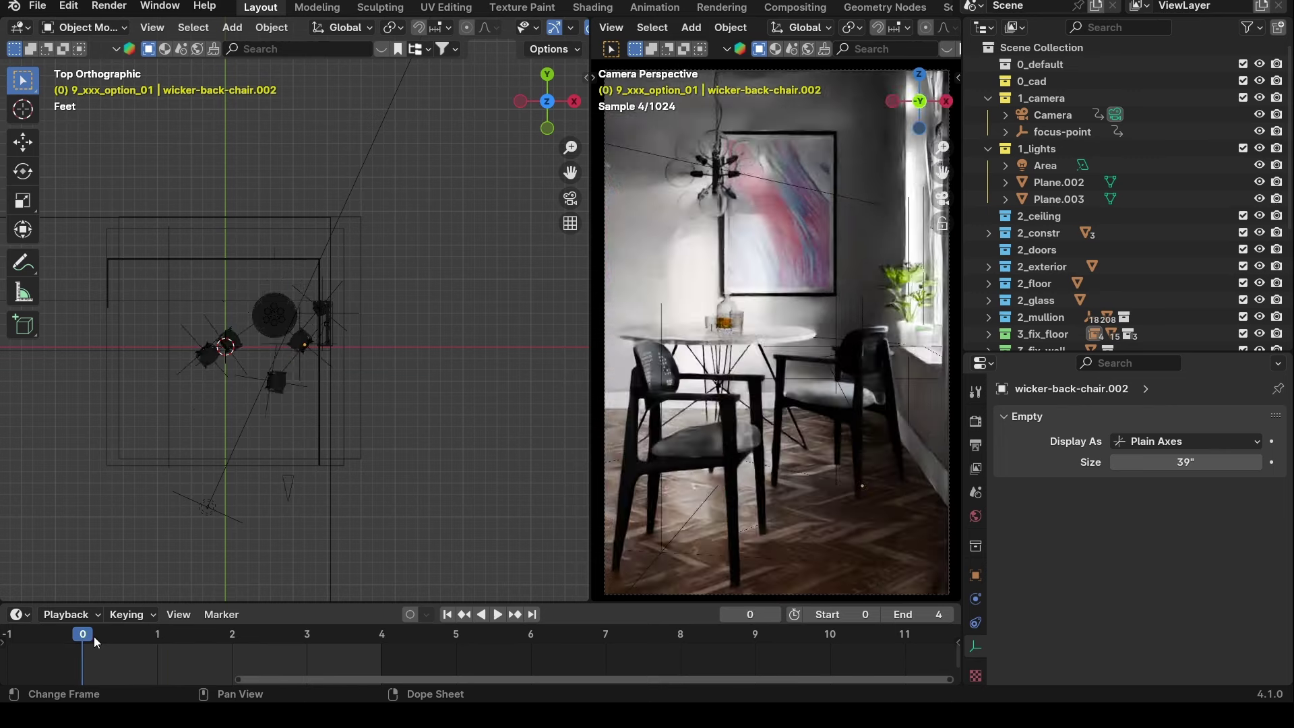
drag(174, 640, 232, 637)
click(297, 636)
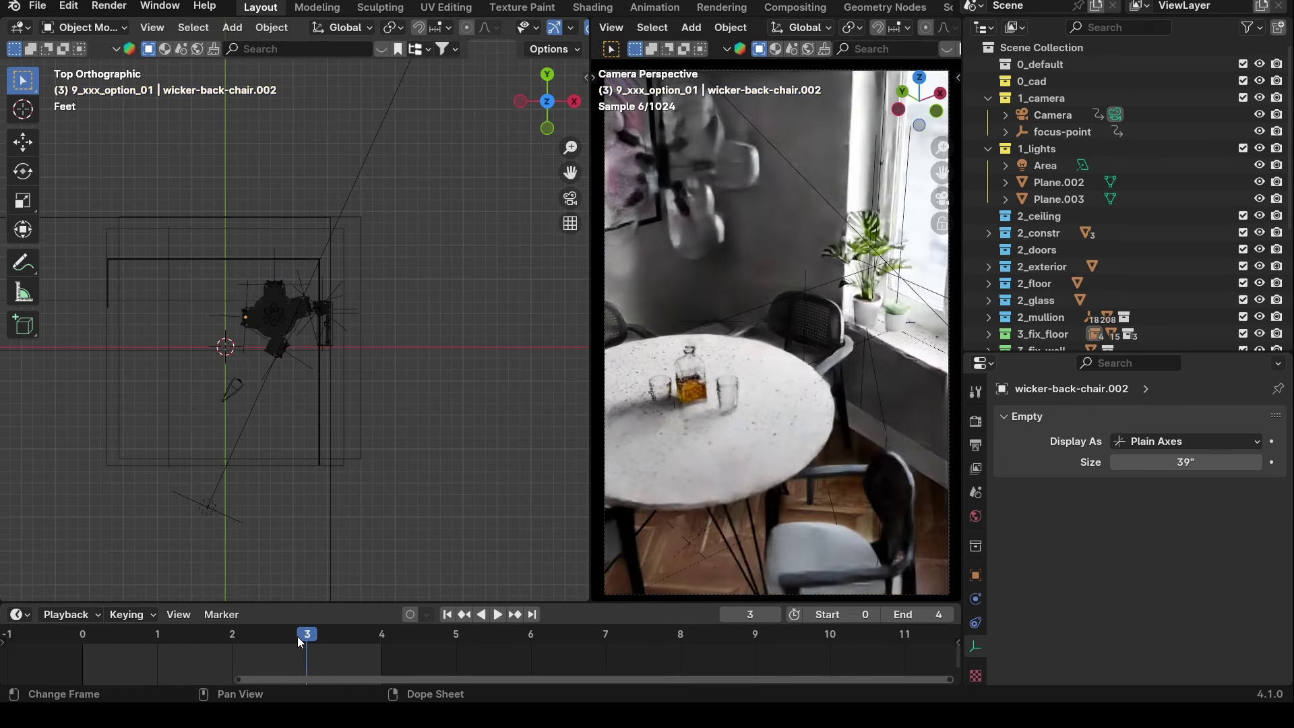
middle_drag(368, 273, 317, 245)
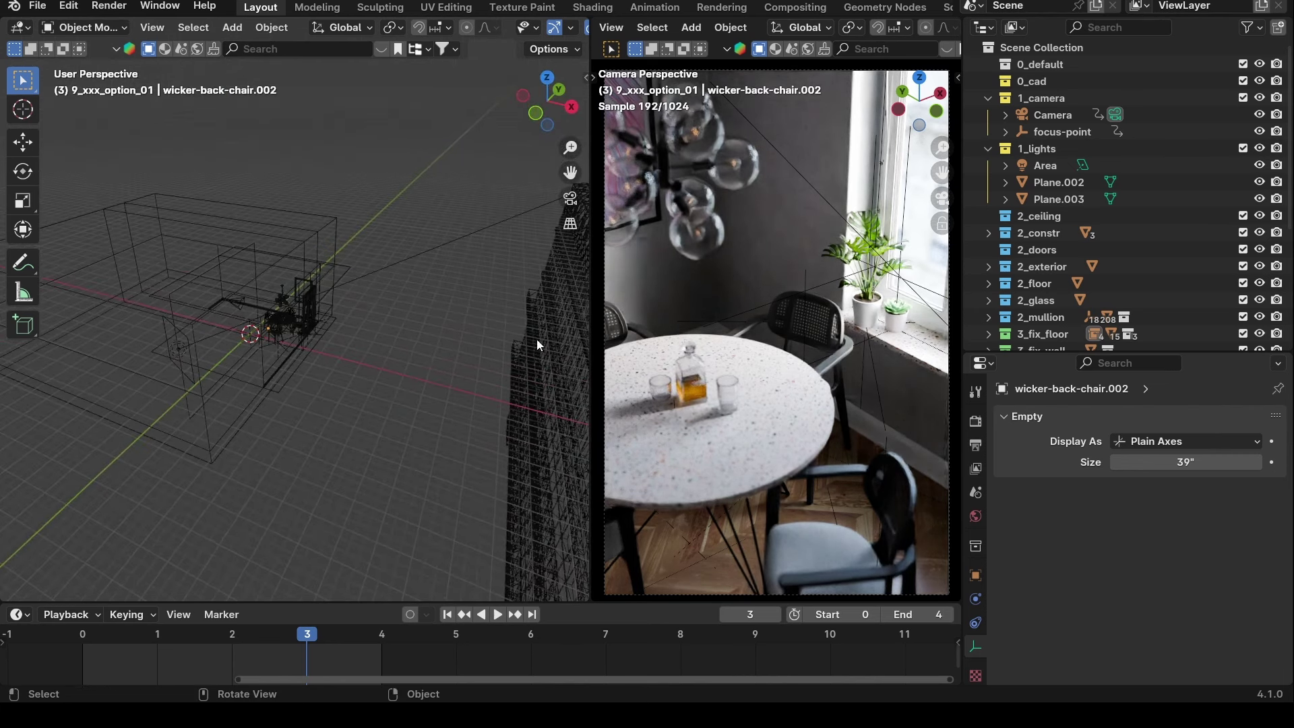